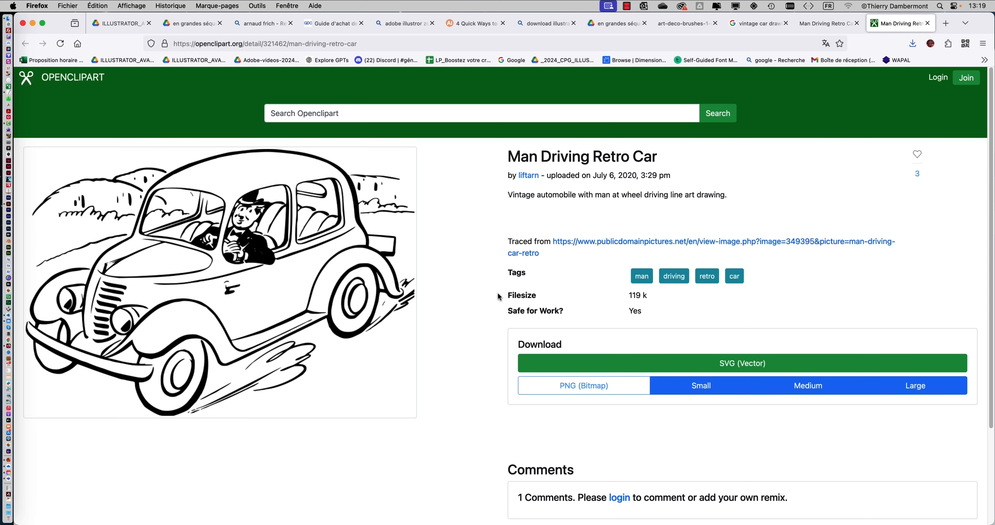
Look over the Man Driving Retro Car page on Openclipart, including its description and download formats
scroll(840, 403, "down", 1)
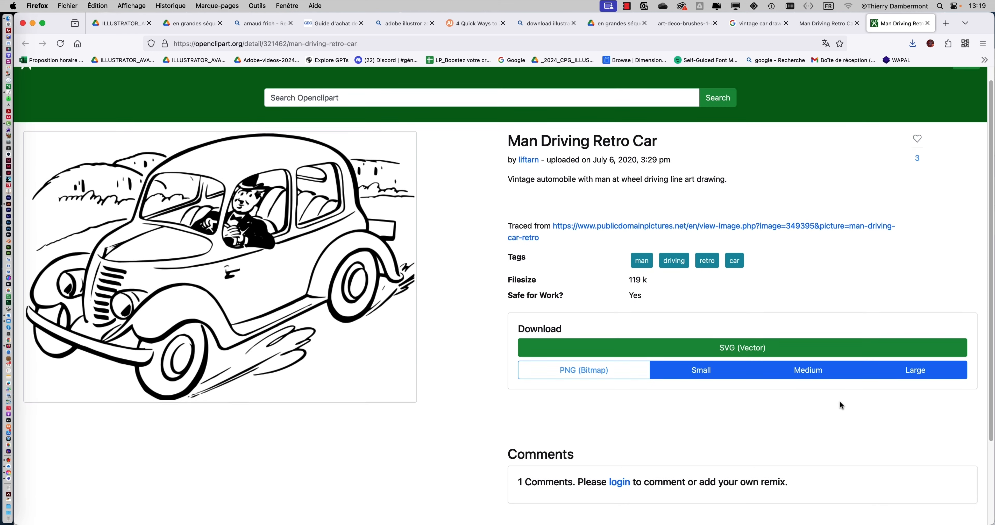
scroll(840, 401, "down", 3)
scroll(840, 402, "up", 3)
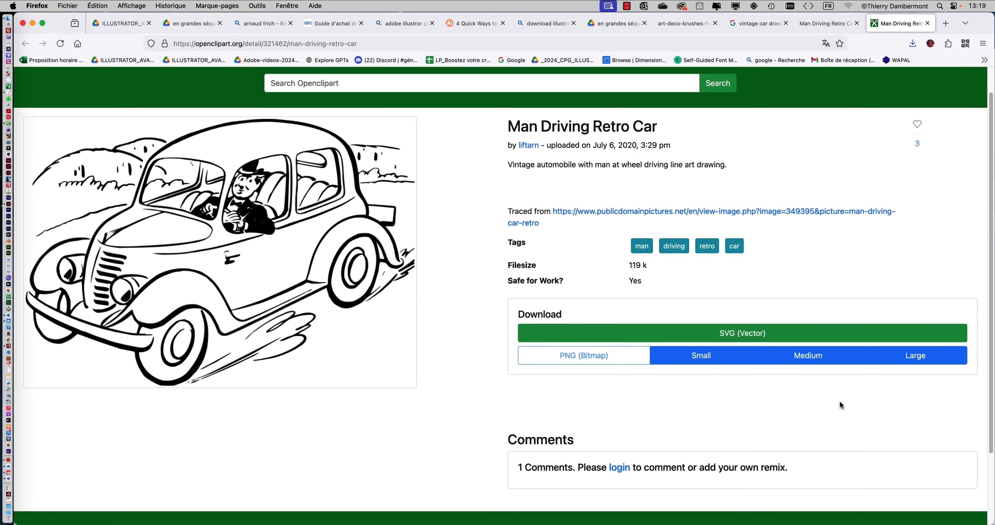
scroll(841, 406, "down", 3)
scroll(840, 400, "up", 4)
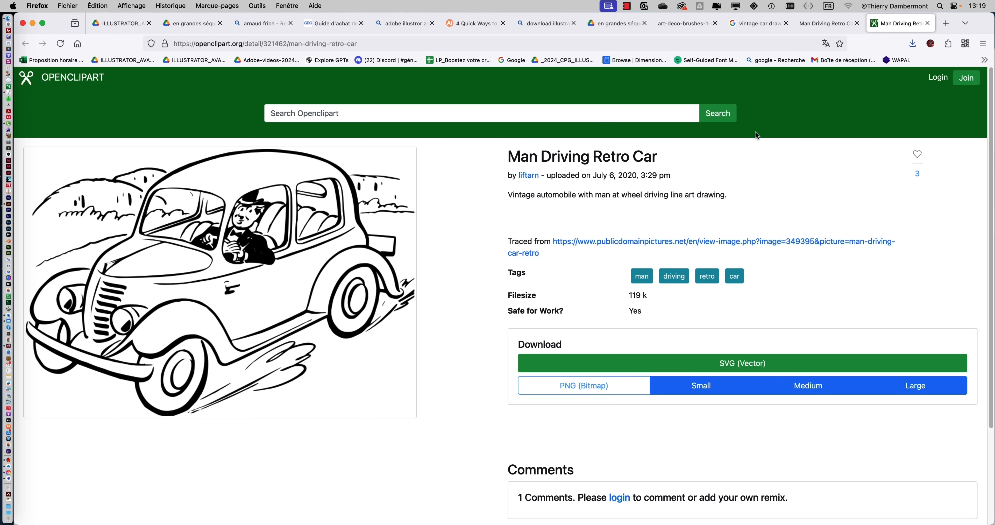
Go back to the Google Images results and review the "vintage car drawing" query and the usage-licence filter options
left_click(835, 27)
left_click(761, 25)
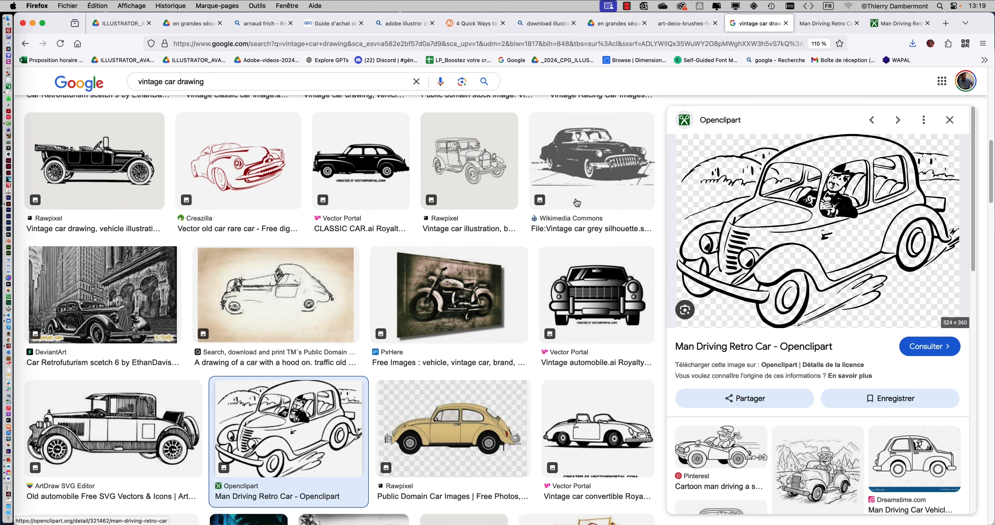
left_click_drag(992, 191, 992, 99)
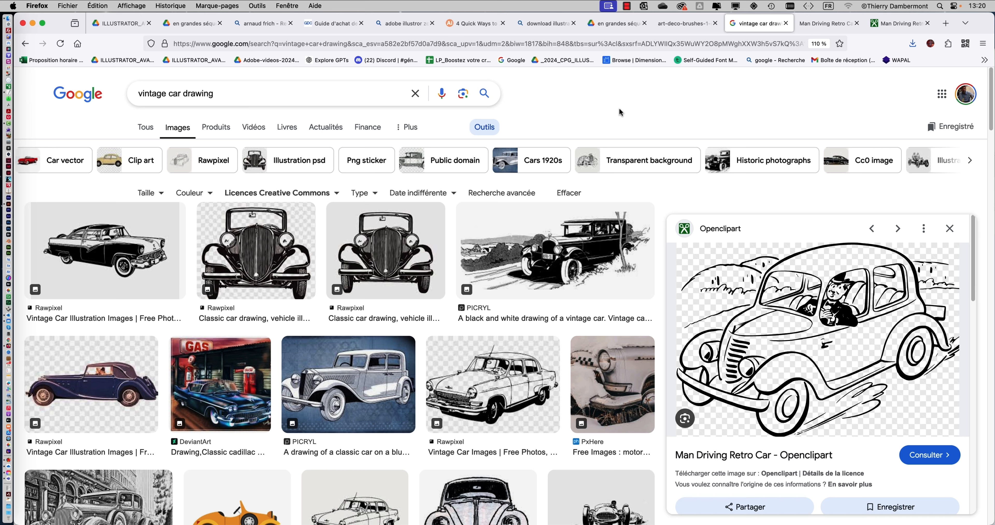
left_click(233, 98)
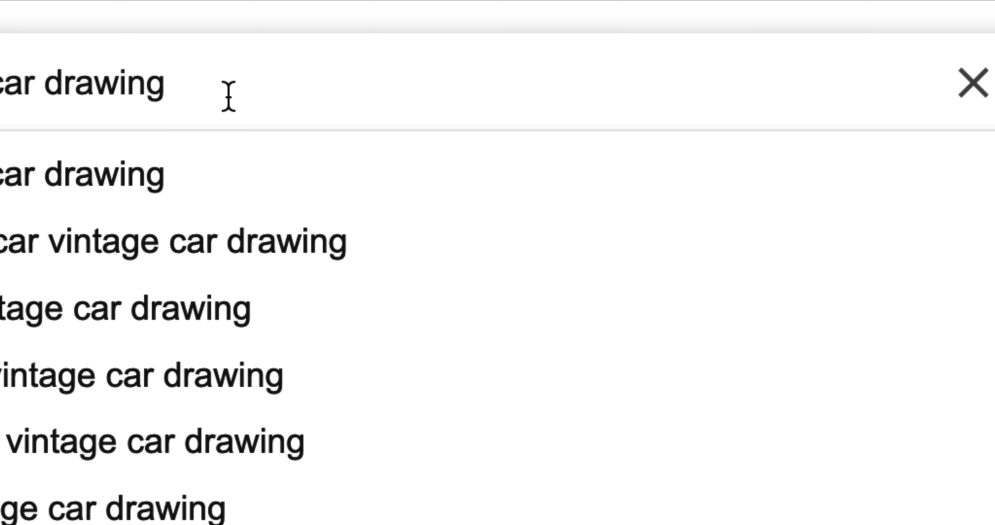
left_click_drag(229, 97, 136, 94)
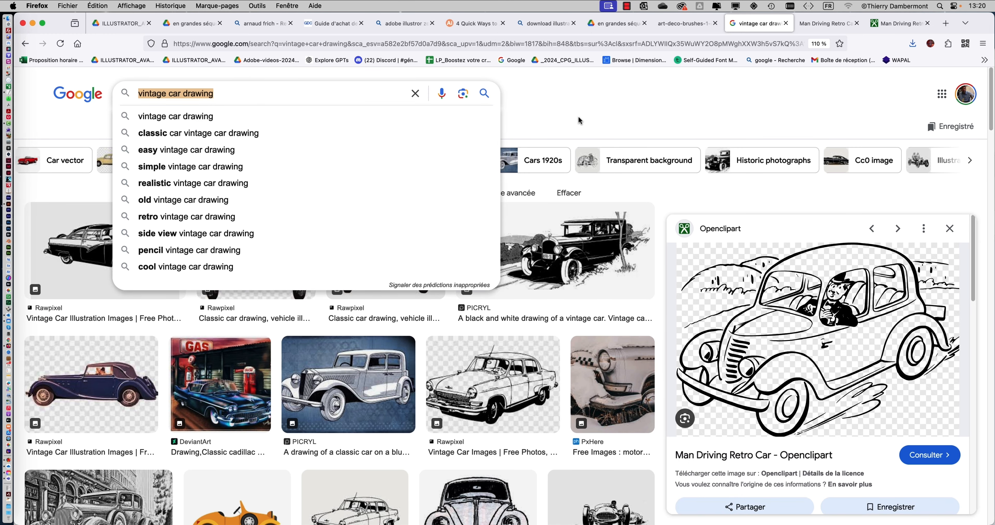
left_click(586, 112)
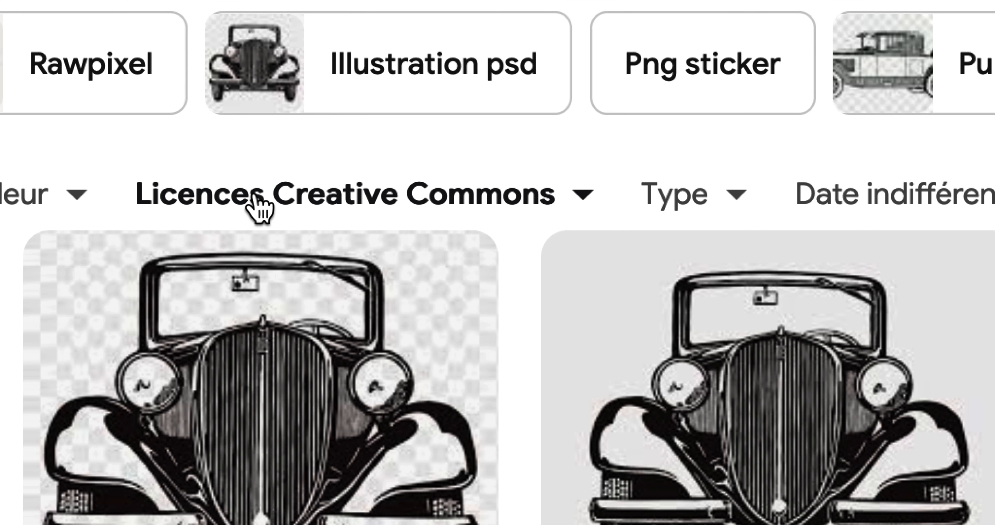
left_click(259, 205)
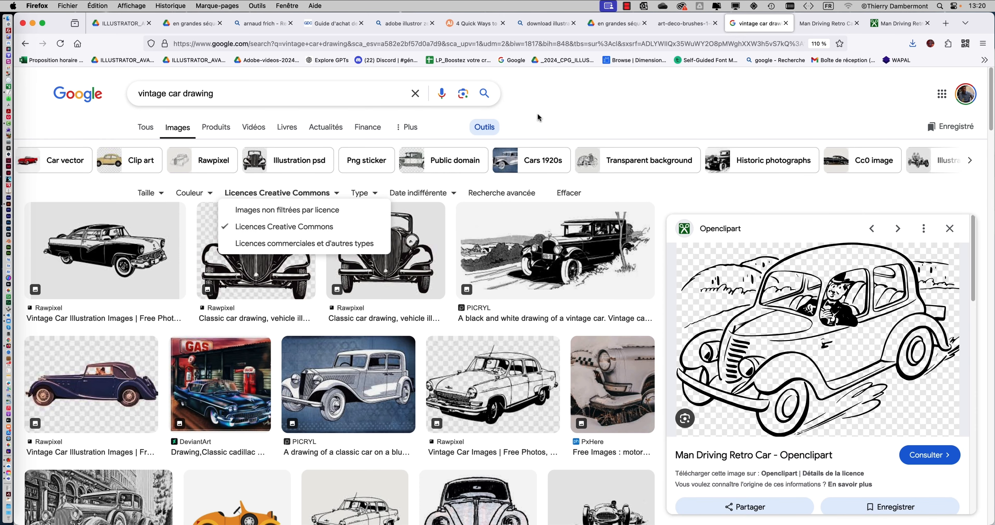
left_click(550, 111)
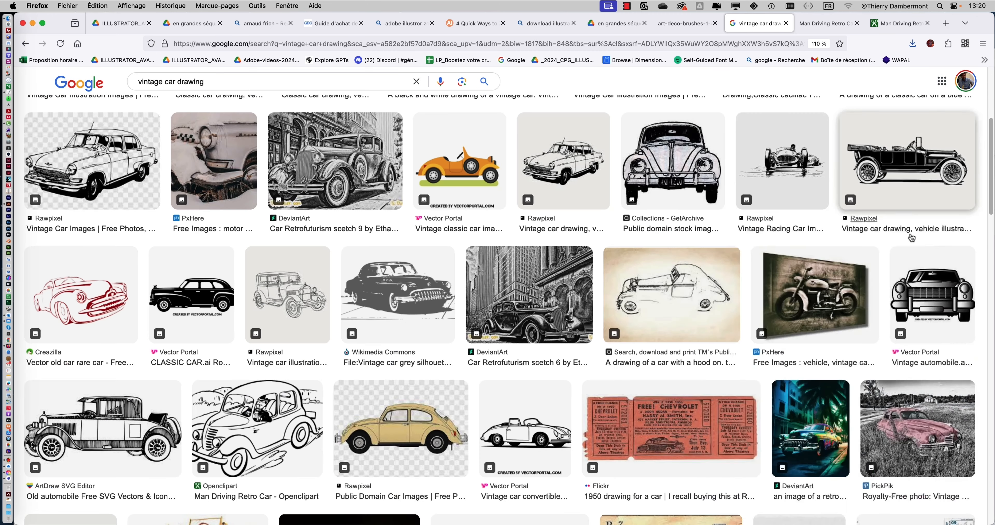
Close the image preview and reopen the Openclipart Man Driving Retro Car result from the image results
left_click(949, 228)
scroll(213, 371, "down", 1)
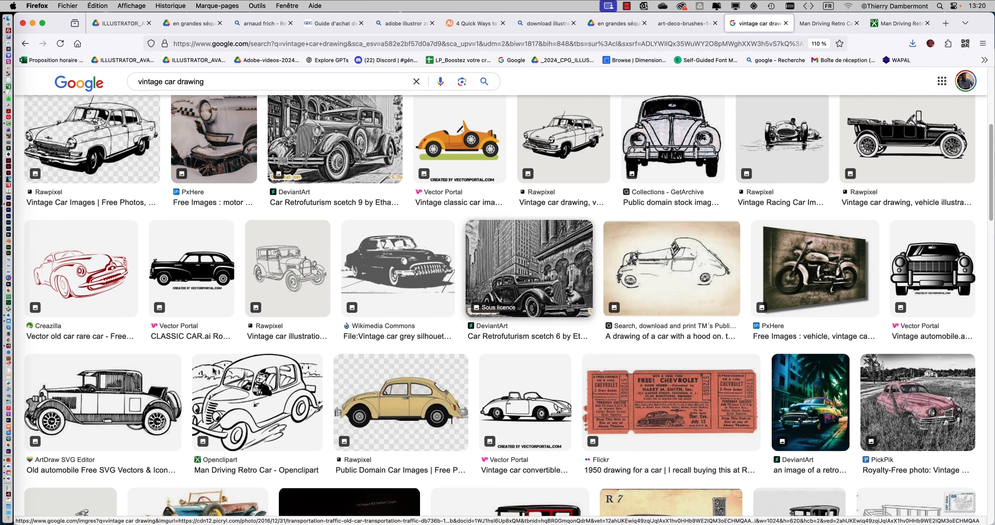
left_click(213, 370)
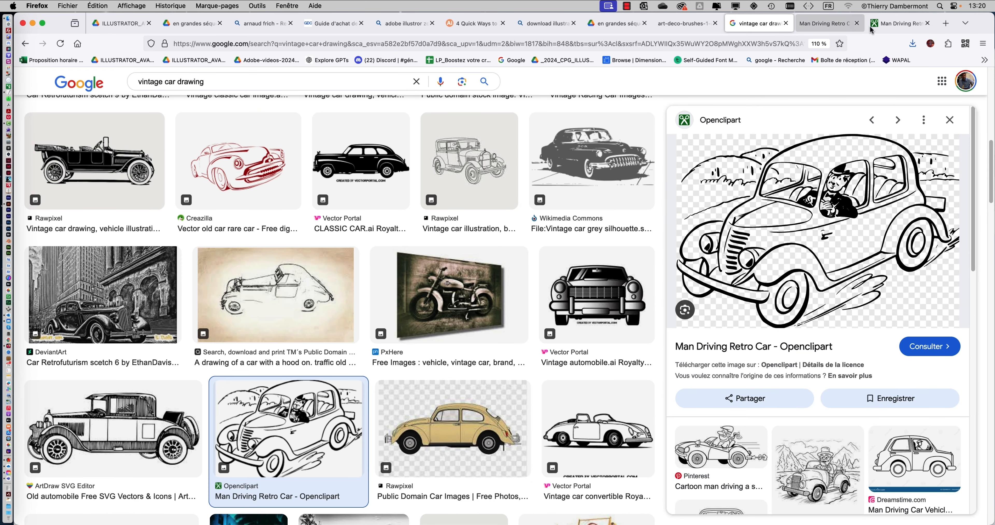
Close the duplicate Man Driving Retro Car tab and keep the Openclipart detail page open
left_click(902, 26)
left_click(831, 23)
left_click(857, 23)
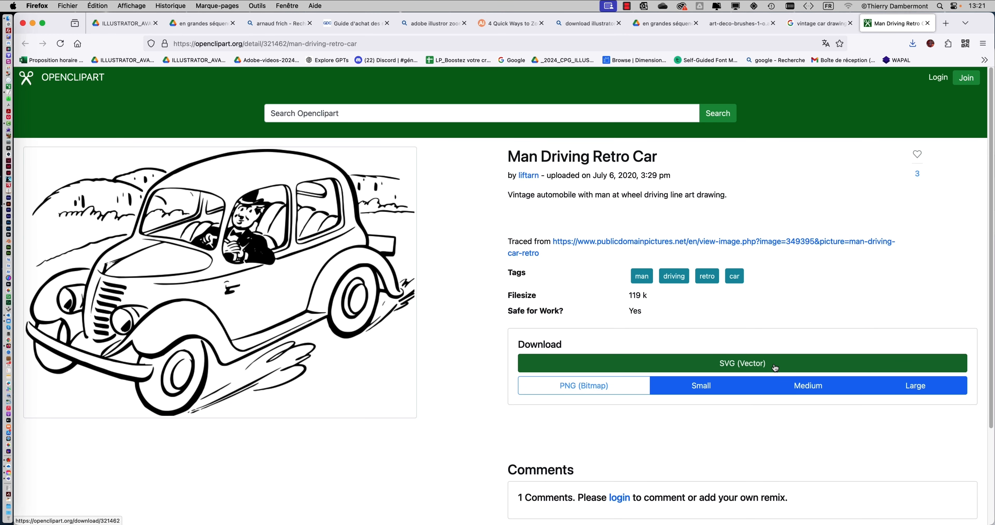
Search for "google" in a new browser tab and open the Google home page from the results
left_click(946, 23)
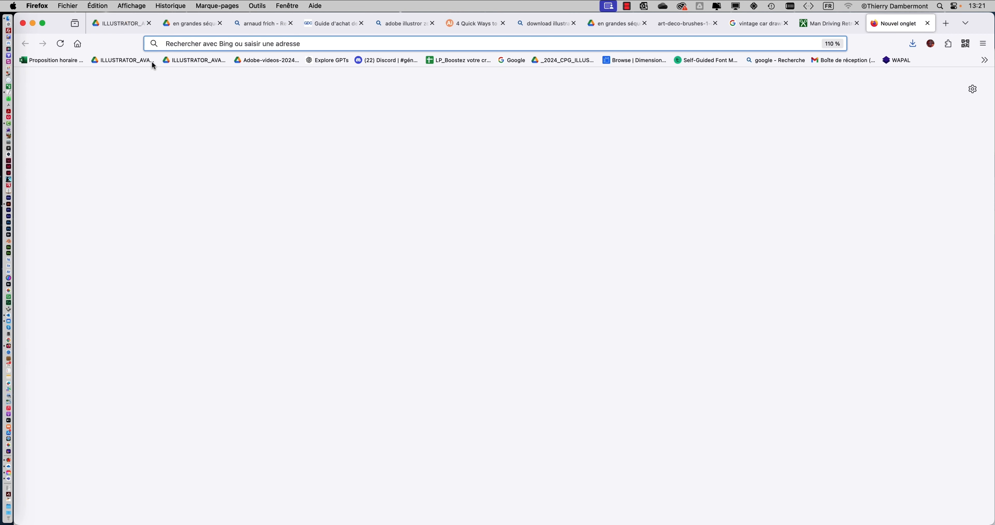
type("google")
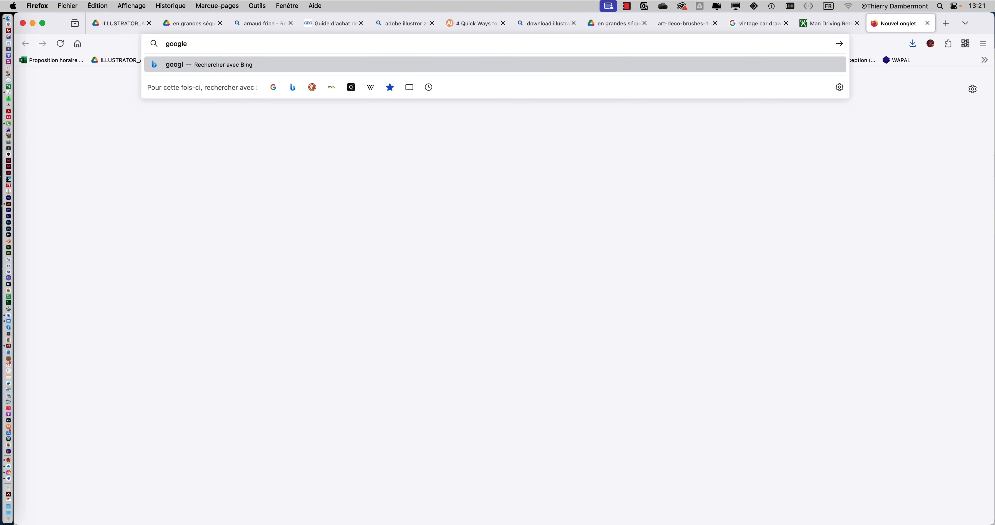
key("Return")
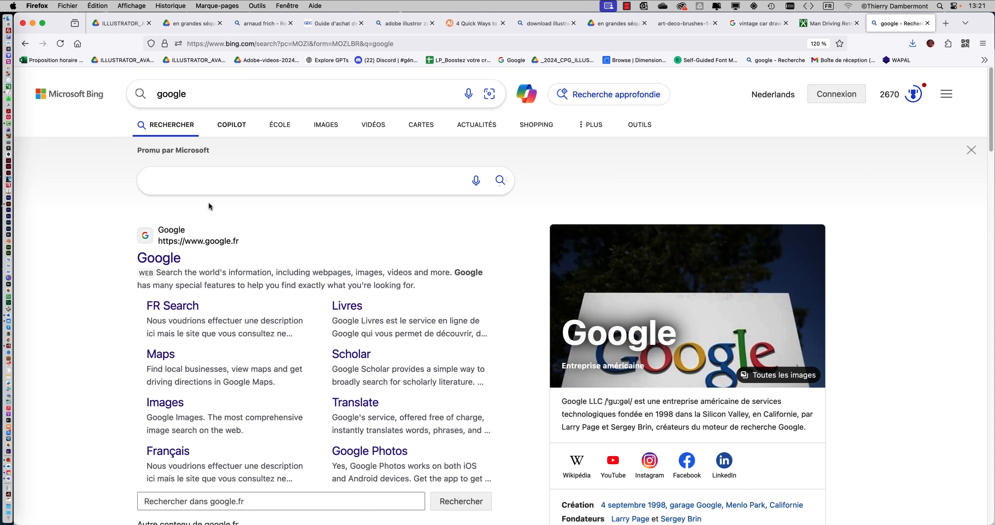
left_click(380, 268)
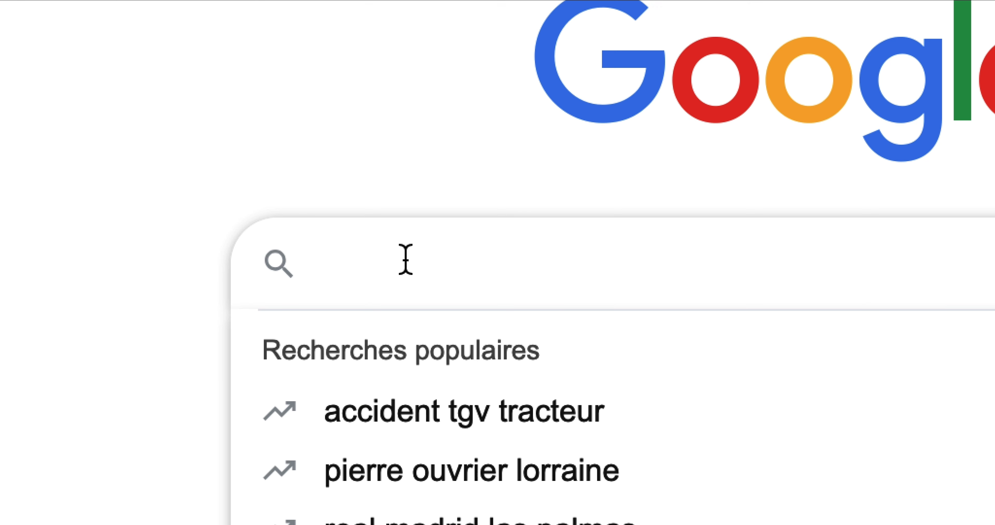
Search Google for "capybara" and display the image results
type("capybara")
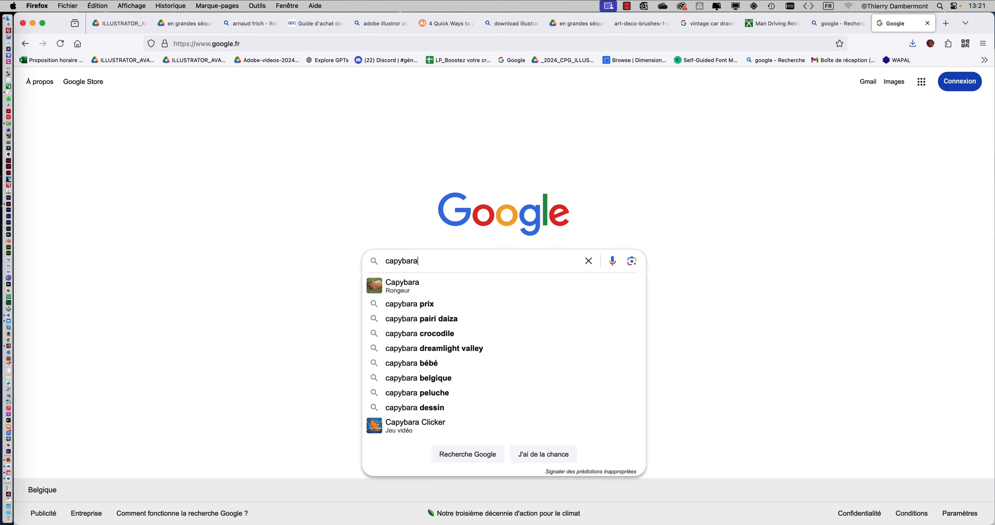
left_click(419, 288)
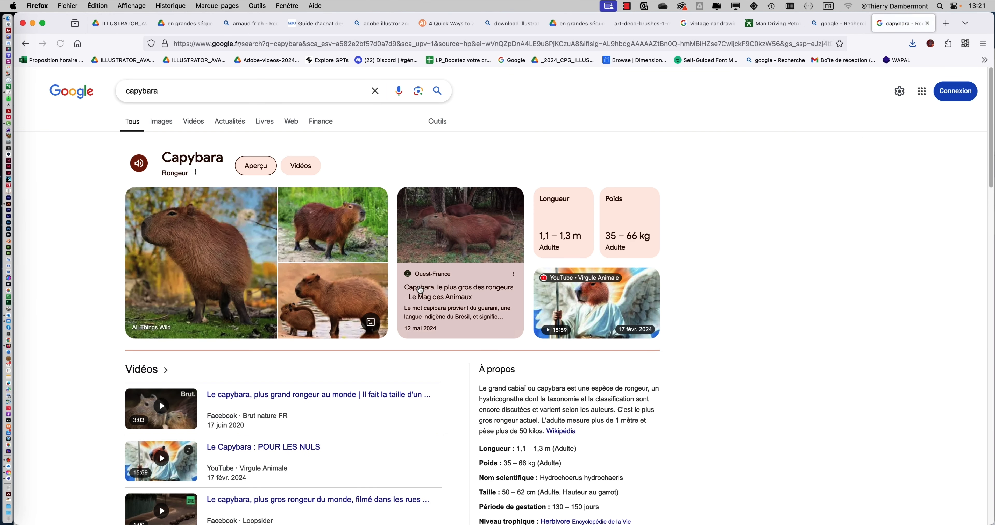
left_click(158, 122)
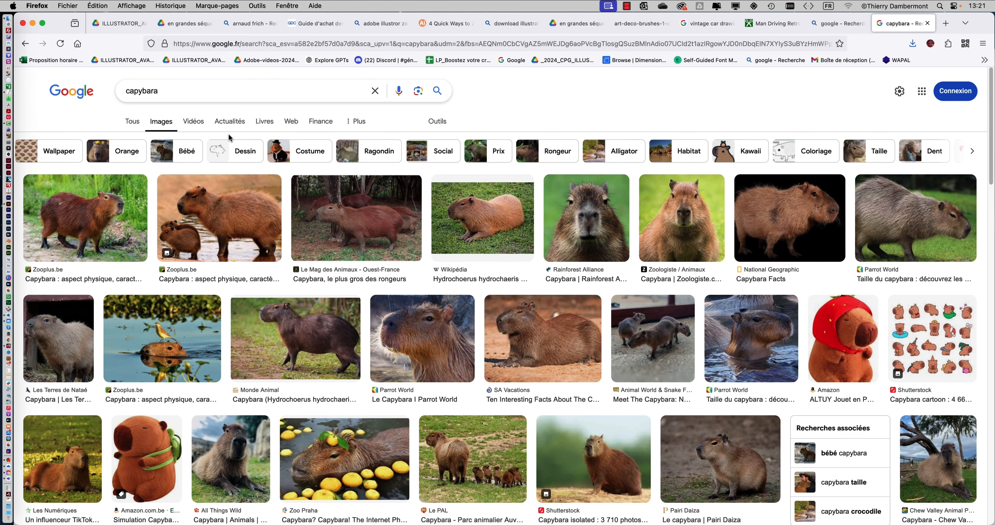
Refine the image search to "capybara svg"
left_click(164, 93)
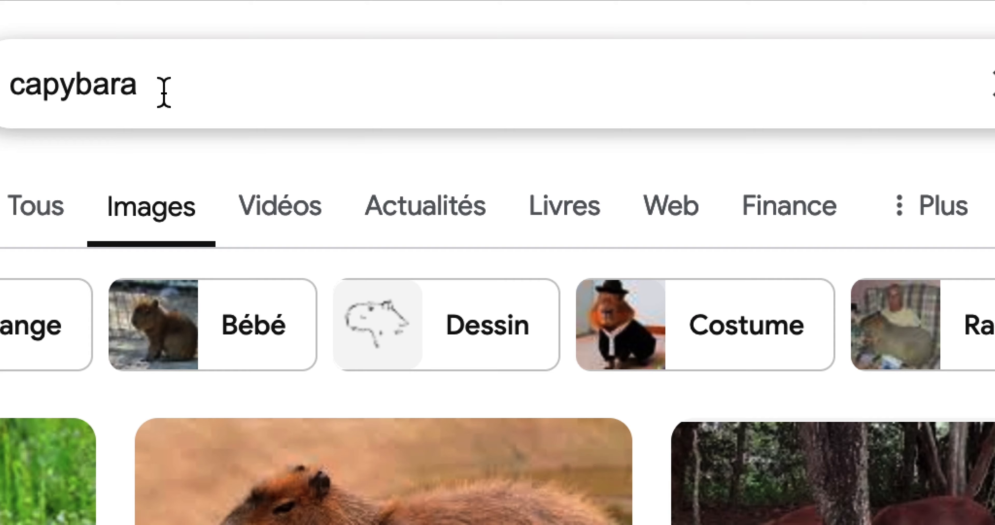
type("svg")
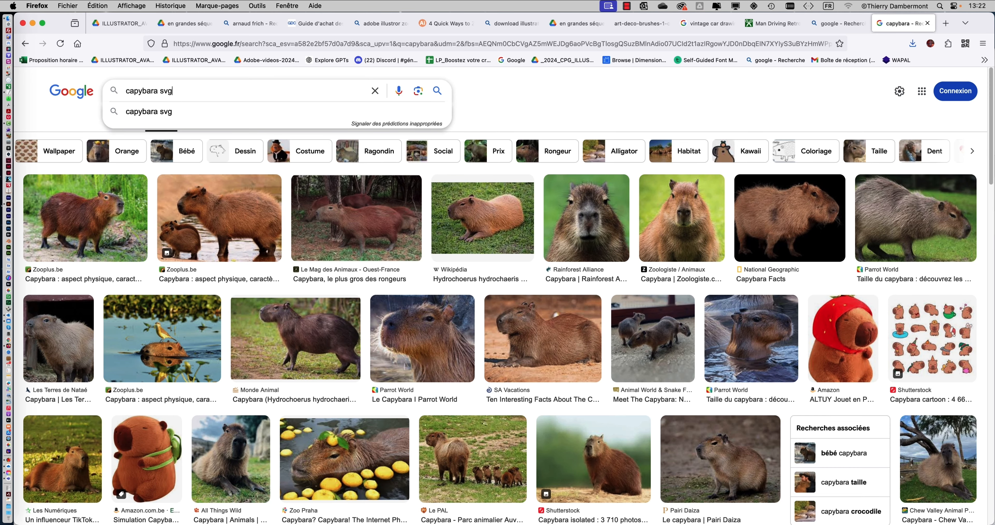
key("Return")
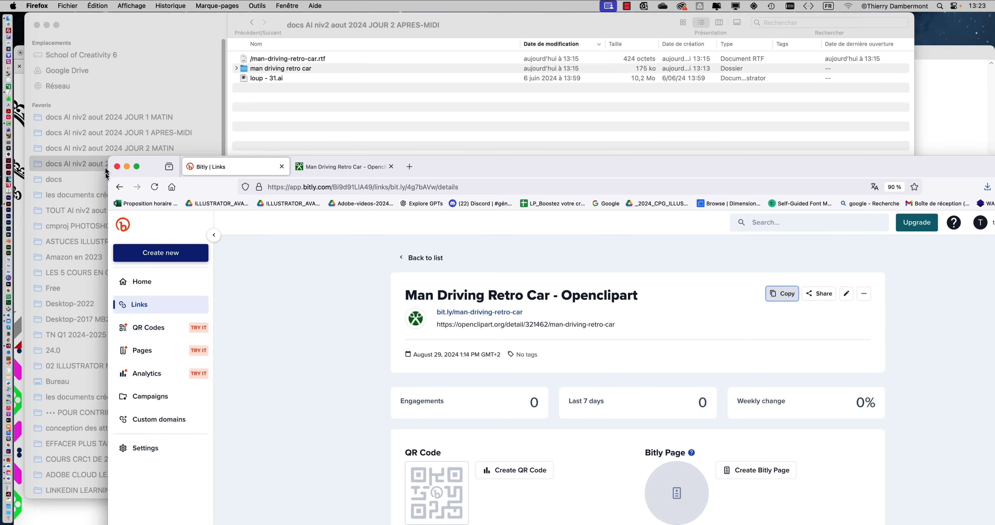
Show the Man Driving Retro Car page in the browser window with the Bitly page and reposition that window to fit the screen
left_click_drag(151, 167, 223, 112)
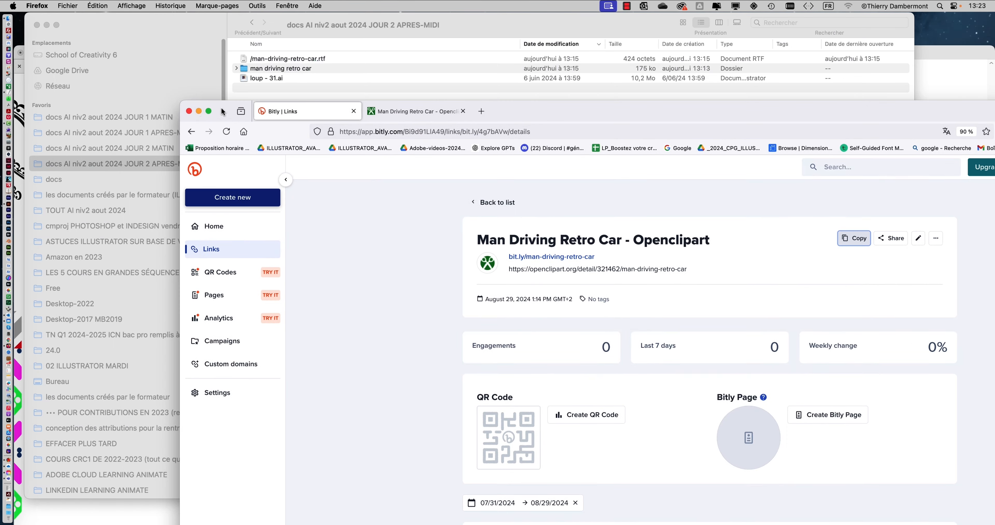
left_click(410, 114)
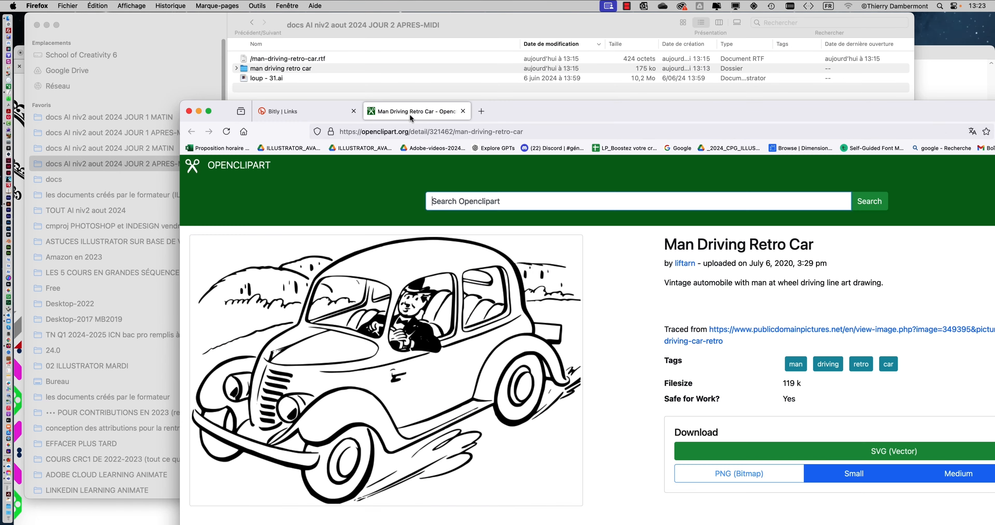
left_click_drag(569, 111, 412, 22)
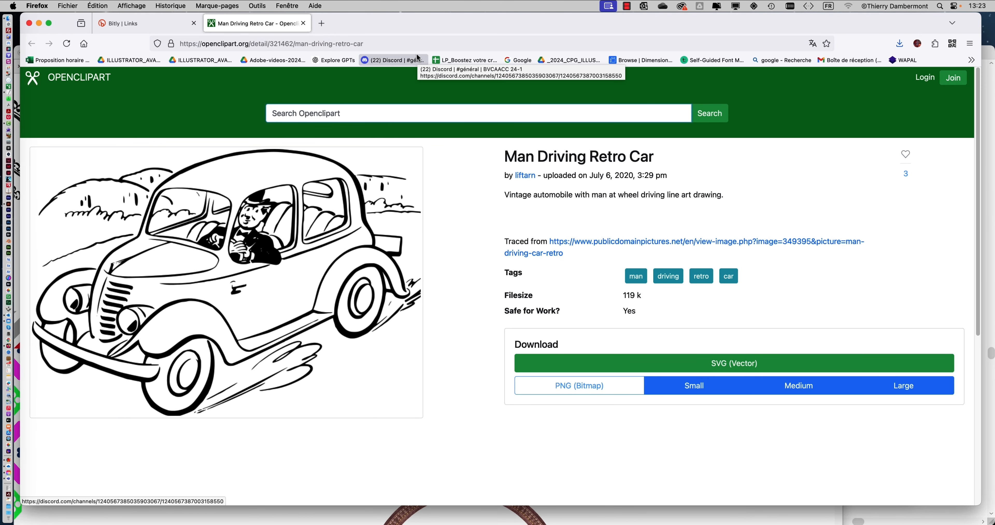
Open the car's SVG vector version and save it as Man Driving Retro Car.svg in the folder "docs AI niv2 aout 2024 JOUR 2 APRES-MIDI"
left_click(751, 371)
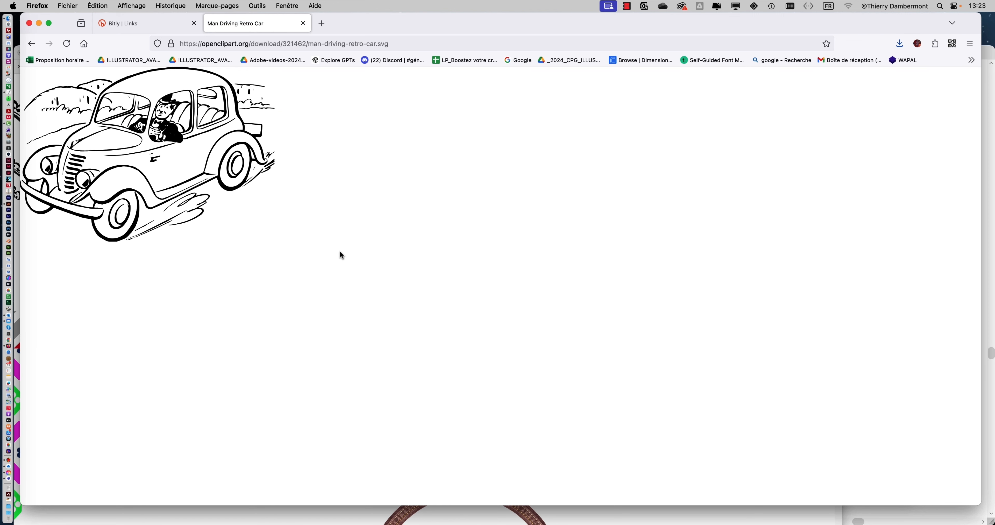
right_click(162, 150)
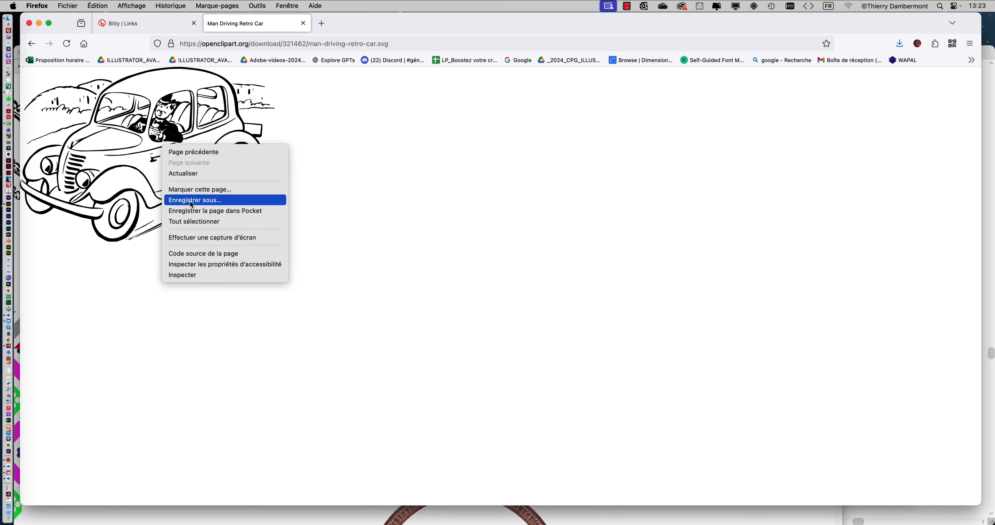
left_click(192, 202)
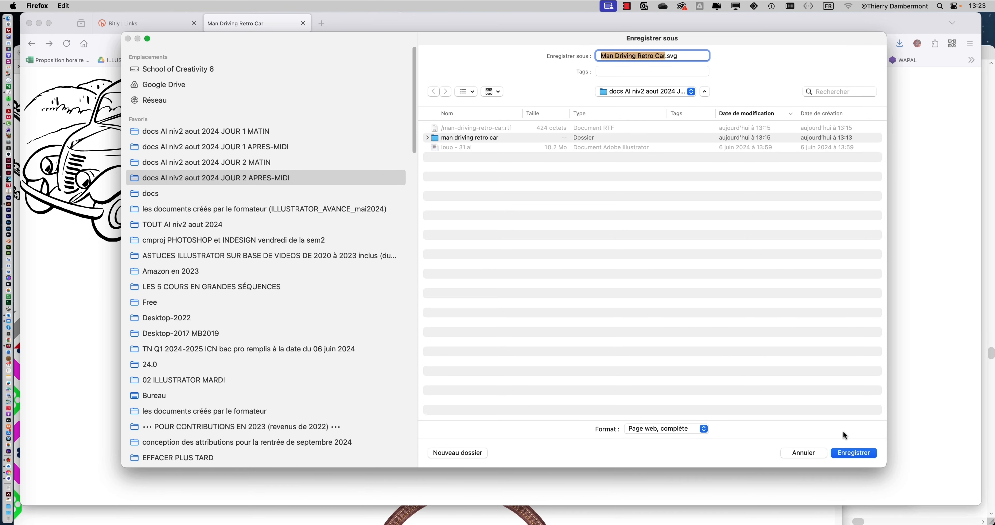
left_click(854, 454)
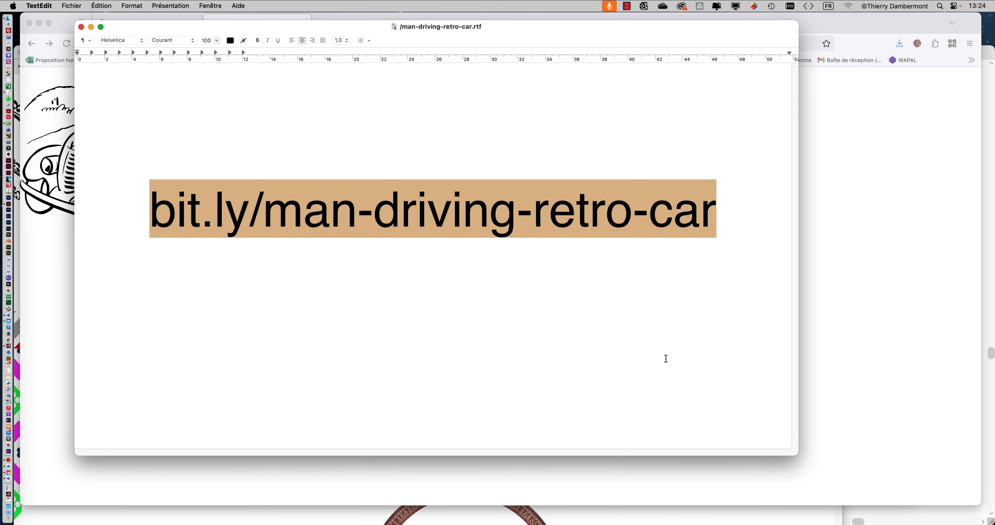
Return to Firefox and copy the web address of the man-driving-retro-car.svg file
left_click(45, 198)
right_click(89, 155)
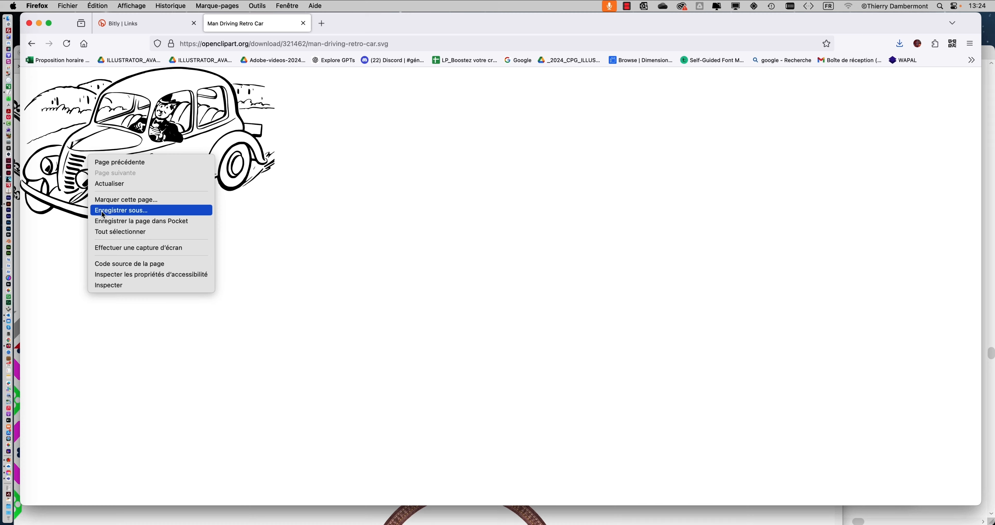
left_click(458, 44)
left_click(458, 44)
key("super+c")
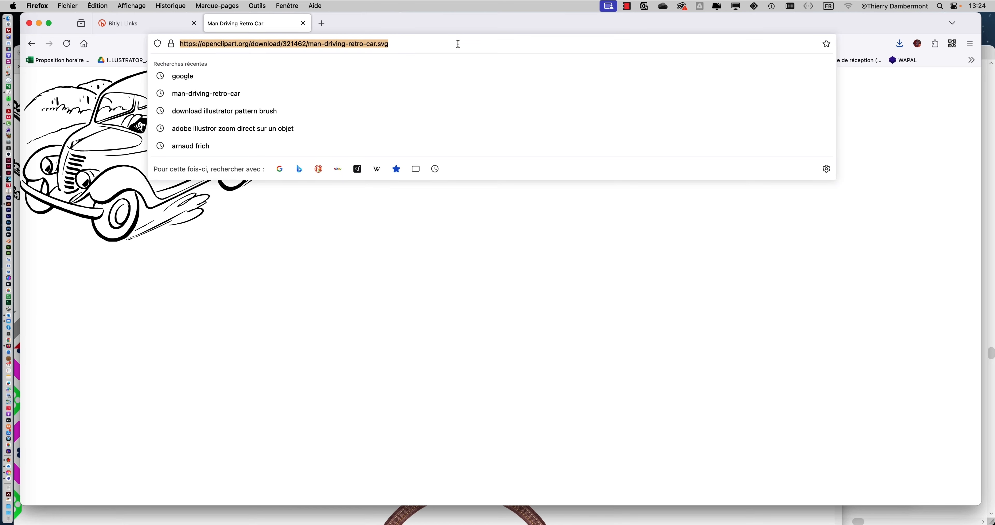
left_click(557, 275)
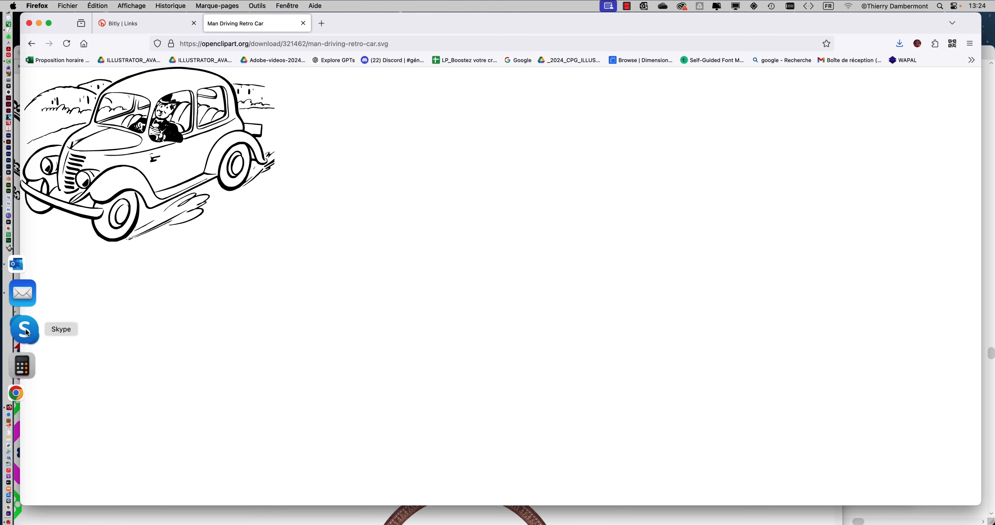
Switch to Safari and load the copied Openclipart SVG address
left_click(31, 353)
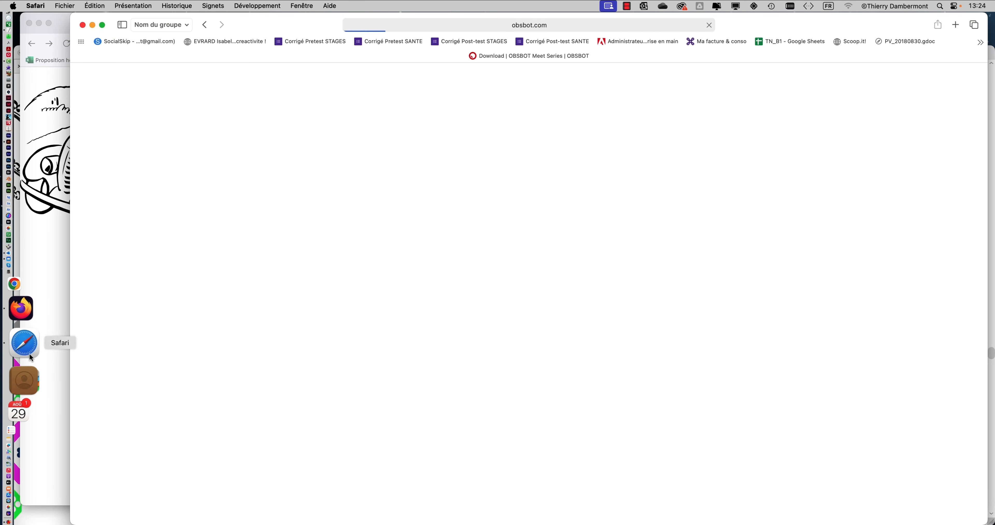
left_click(502, 25)
key("super+v")
key("Return")
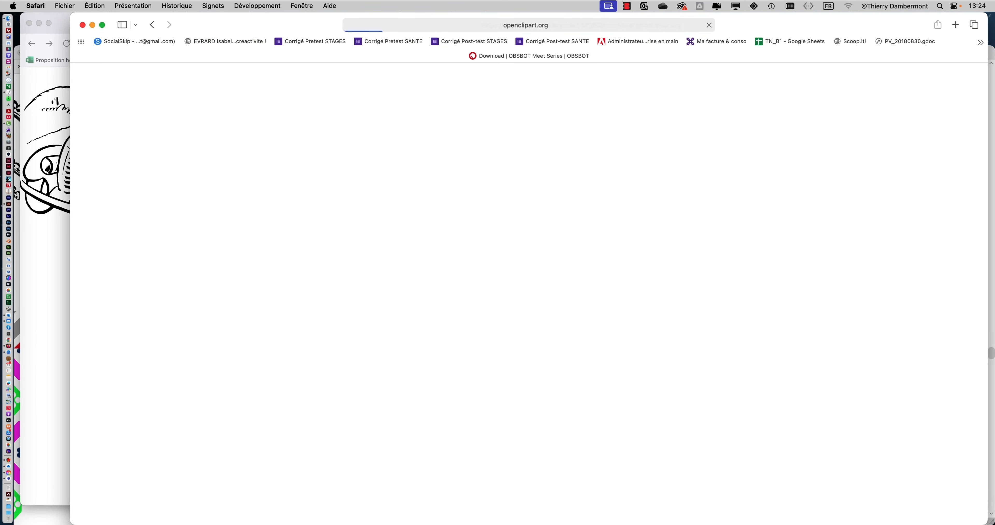
Reposition the Safari window and resize it to fill the width of the screen
left_click_drag(257, 18, 201, 18)
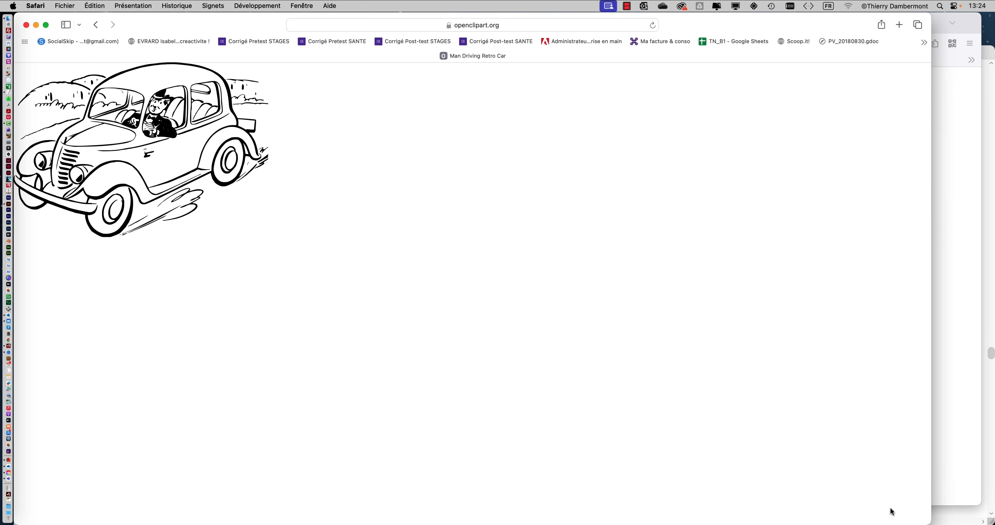
left_click_drag(927, 522, 992, 506)
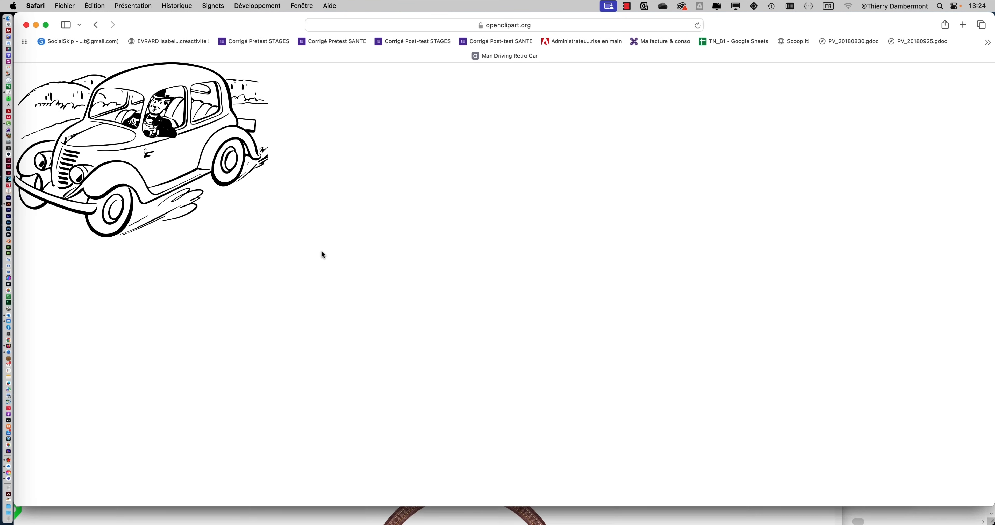
right_click(163, 145)
left_click(186, 148)
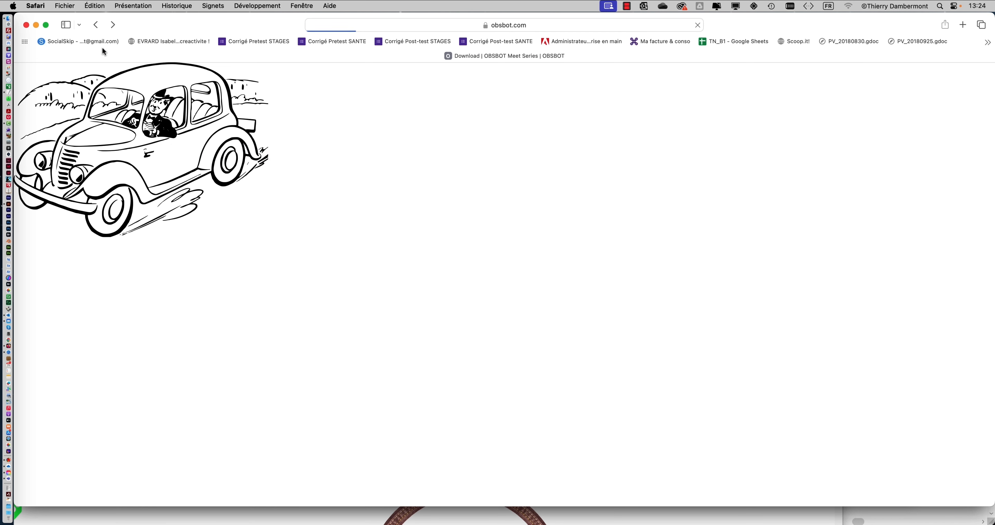
left_click(113, 24)
right_click(147, 140)
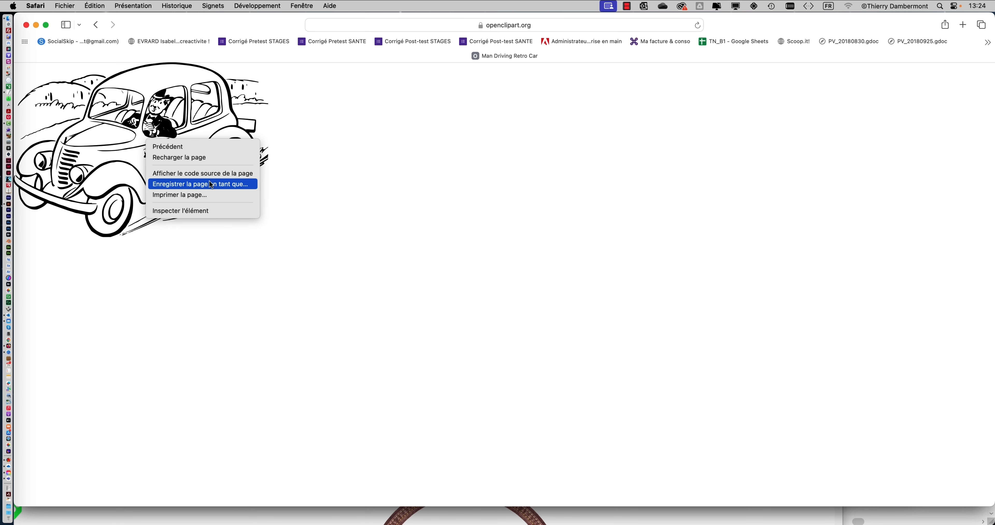
left_click(429, 180)
Try to save the Safari page source as Man Driving Retro Car.svg in the folder "docs AI niv2 aout 2024 JOUR 2 APRES-MIDI"
left_click(64, 5)
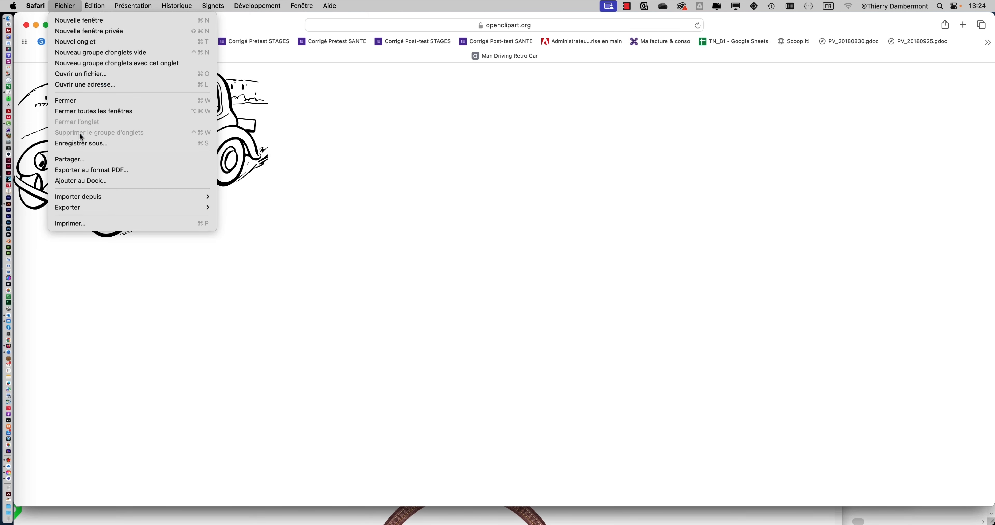
key("alt")
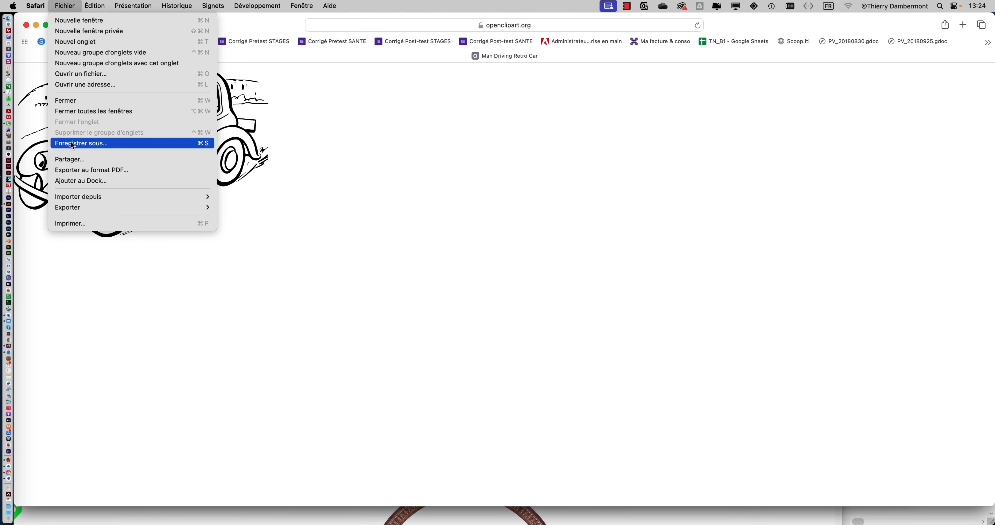
left_click(72, 144)
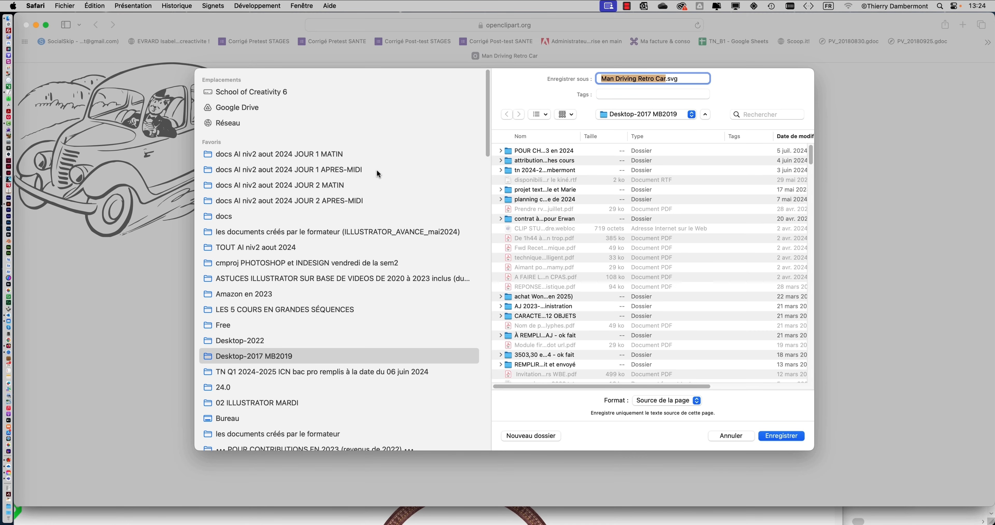
left_click(297, 200)
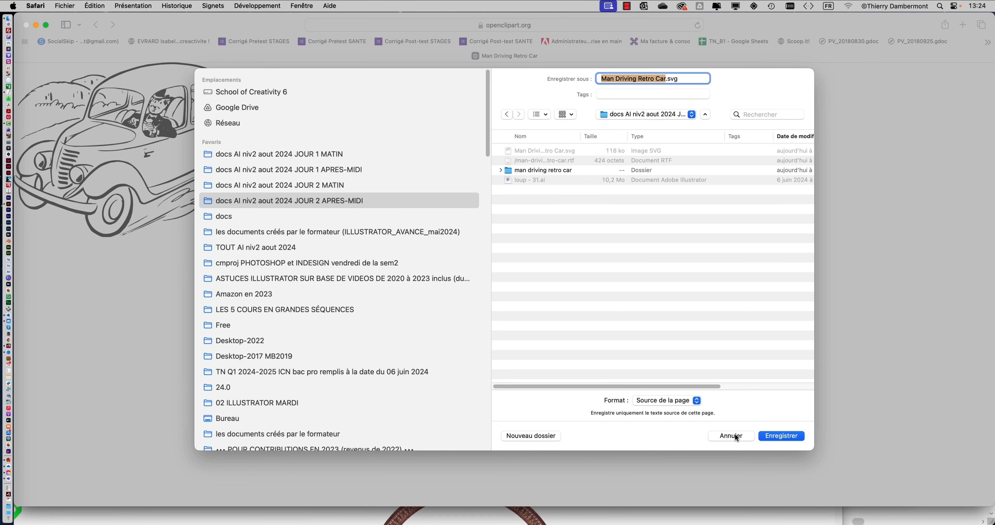
left_click(733, 435)
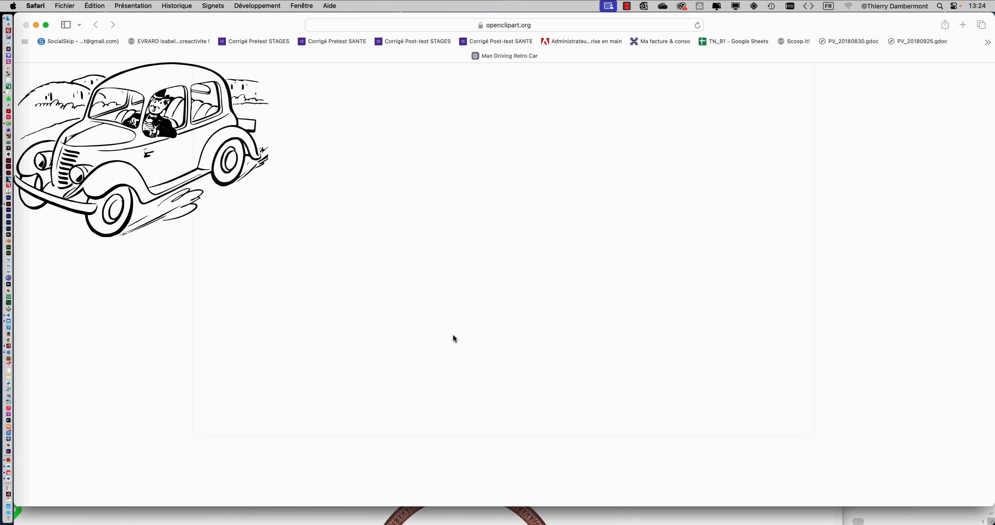
Minimise the Safari window and copy the address of man-driving-retro-car.svg from Firefox
left_click(36, 26)
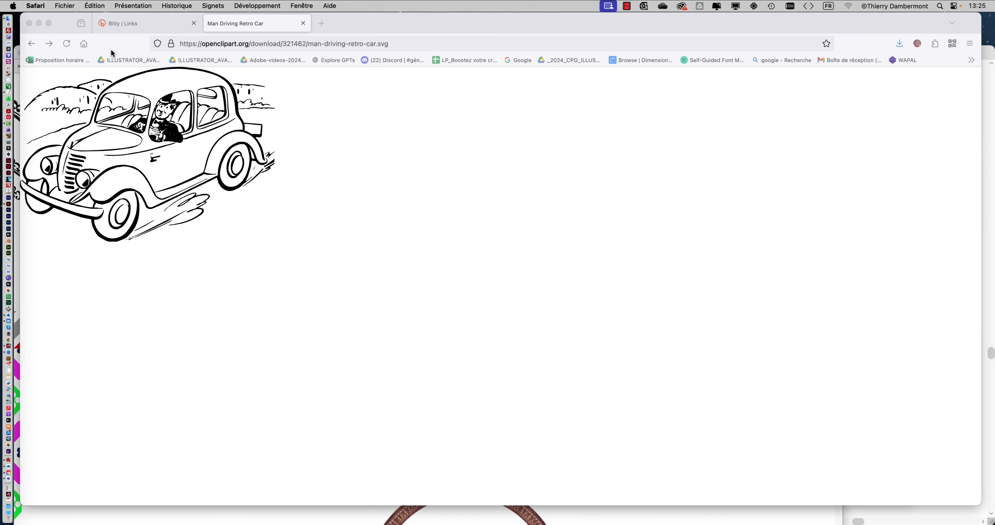
left_click(351, 211)
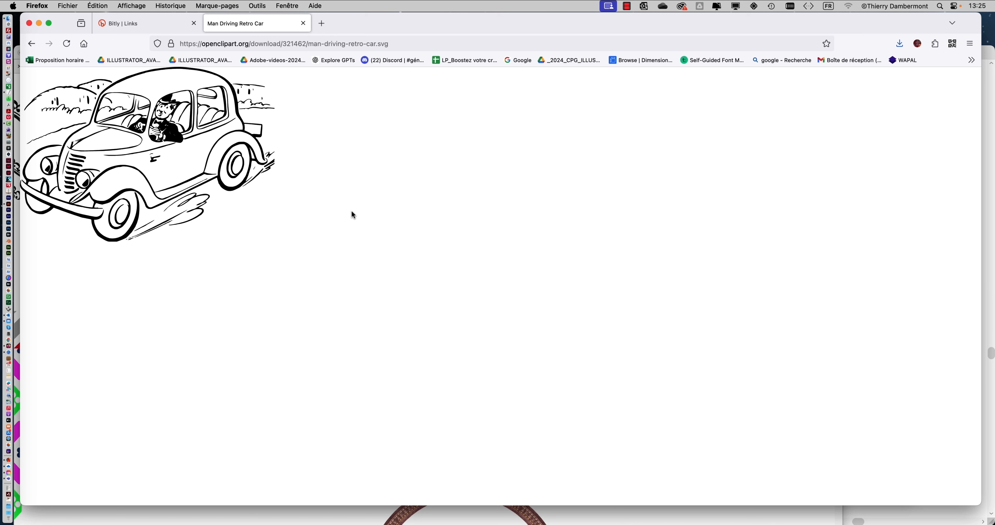
left_click(389, 44)
key("super+c")
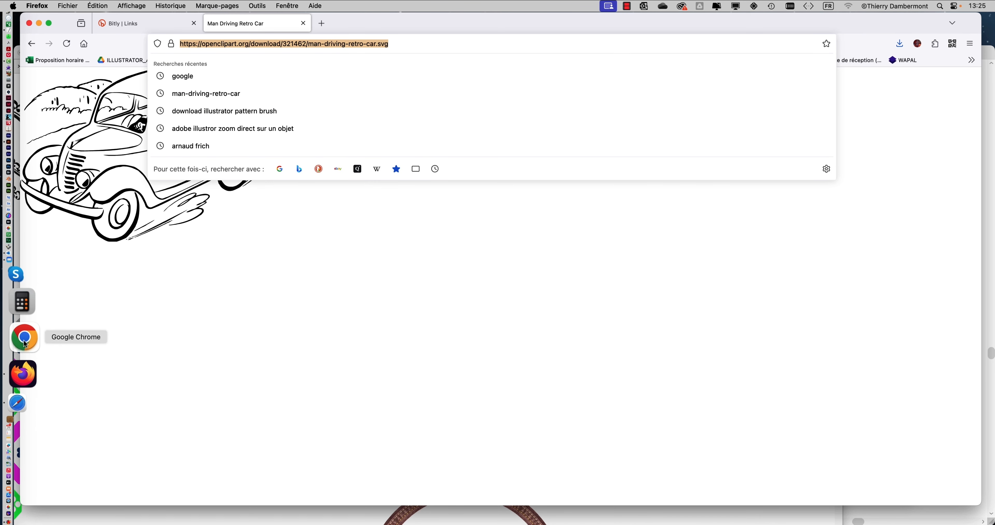
Switch to Google Chrome and load the copied Openclipart SVG address
left_click(24, 344)
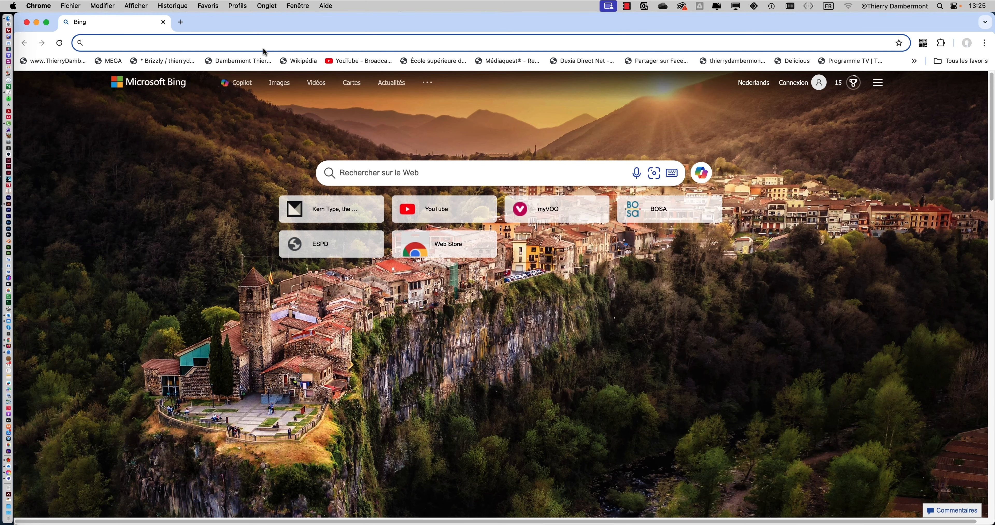
key("super+v")
key("Return")
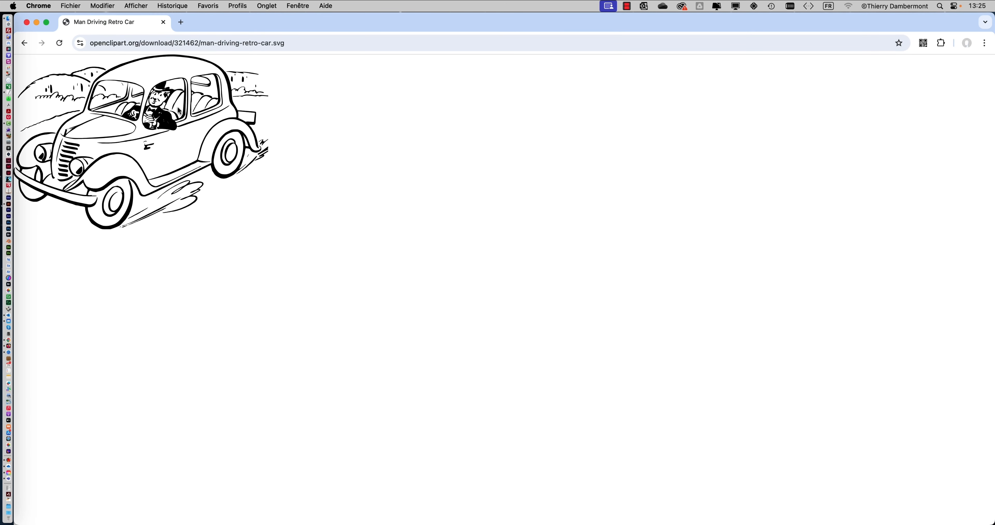
Try to save man-driving-retro-car.svg from Chrome in the folder "docs AI niv2 aout 2024 JOUR 2 APRES-MIDI"
right_click(179, 111)
left_click(226, 150)
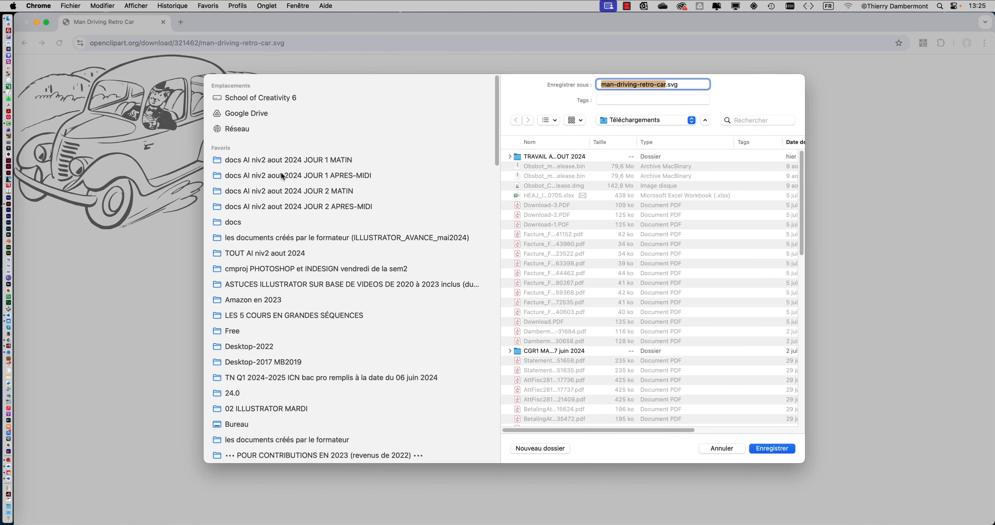
left_click(294, 208)
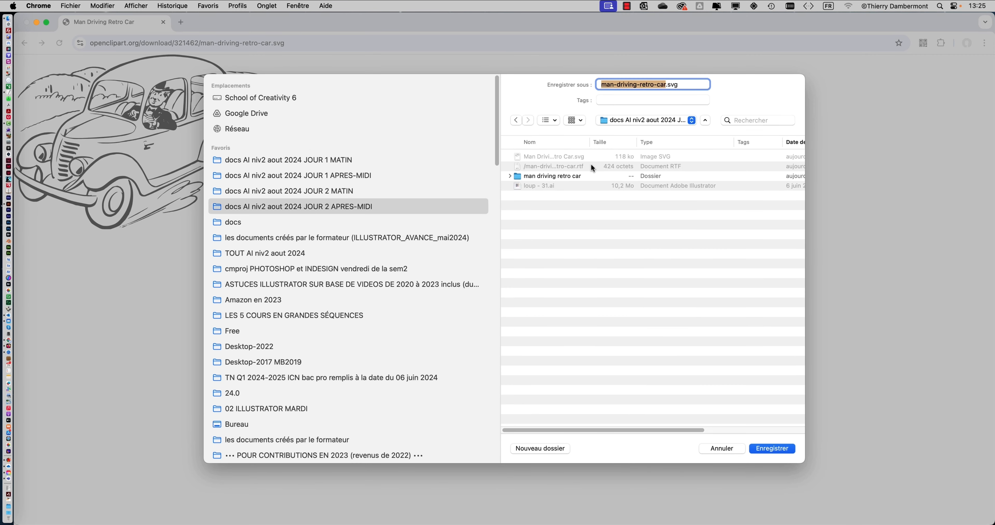
left_click(728, 449)
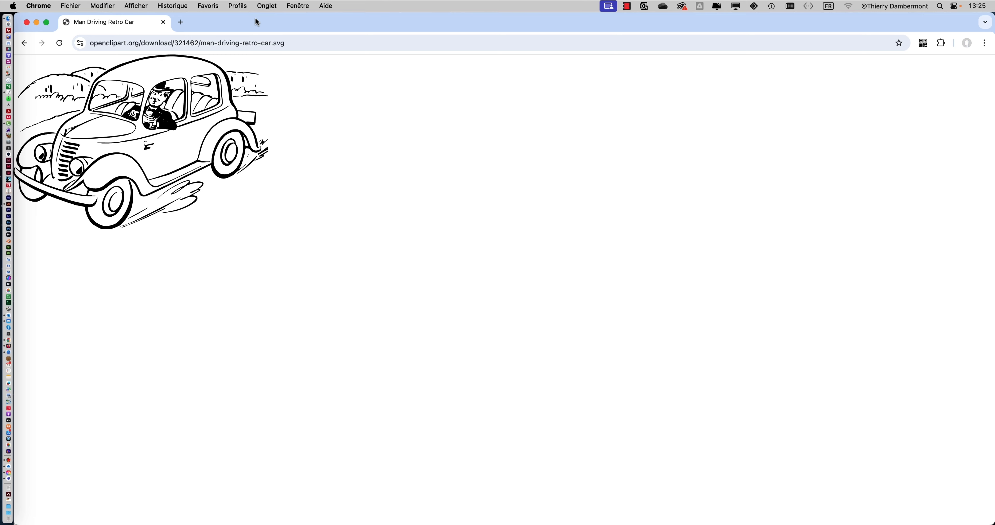
Consult the short link in the TextEdit document and load bit.ly/man-driving-retro-car in Chrome
key("super+Tab")
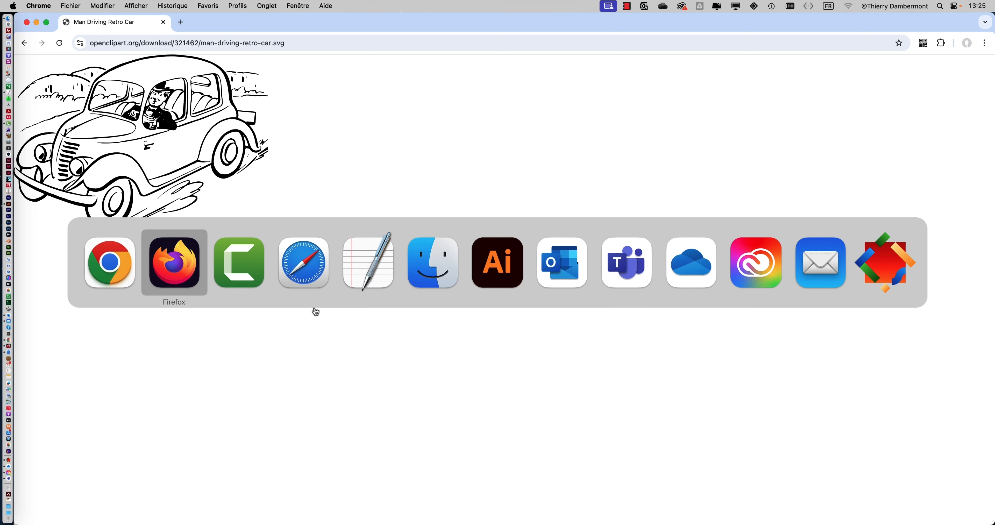
left_click(378, 281)
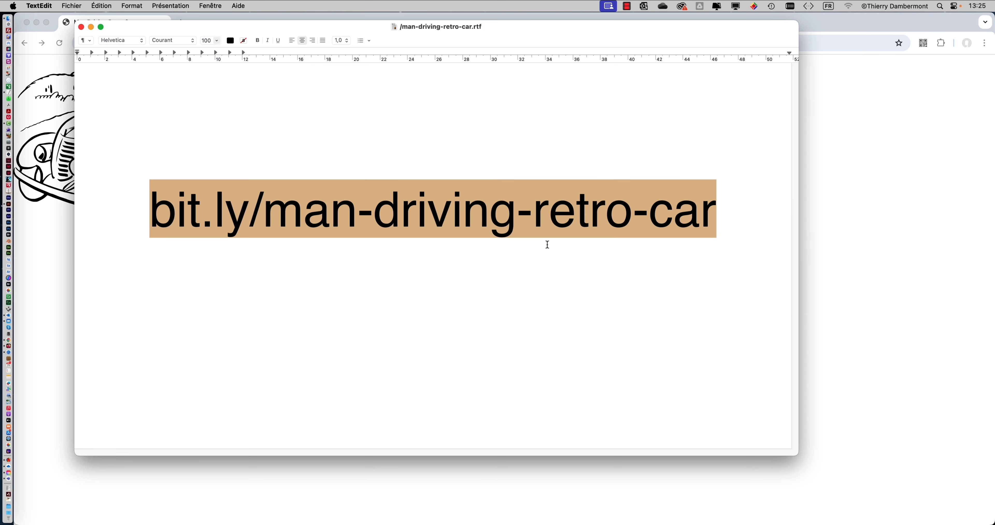
left_click(831, 260)
left_click(294, 41)
type("bit.ly/man-driving-retro-car")
key("Return")
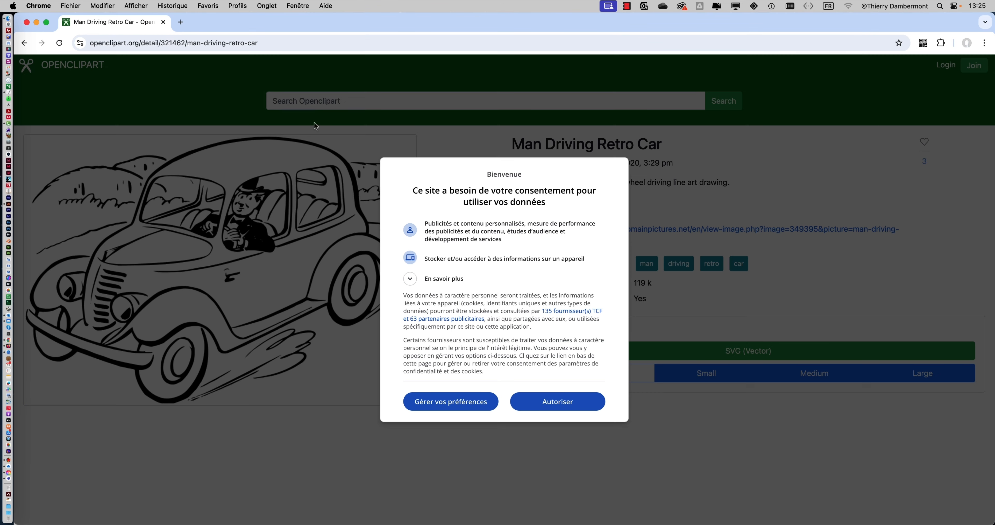
Accept the site's data consent request and open the SVG (Vector) version of Man Driving Retro Car
left_click(537, 401)
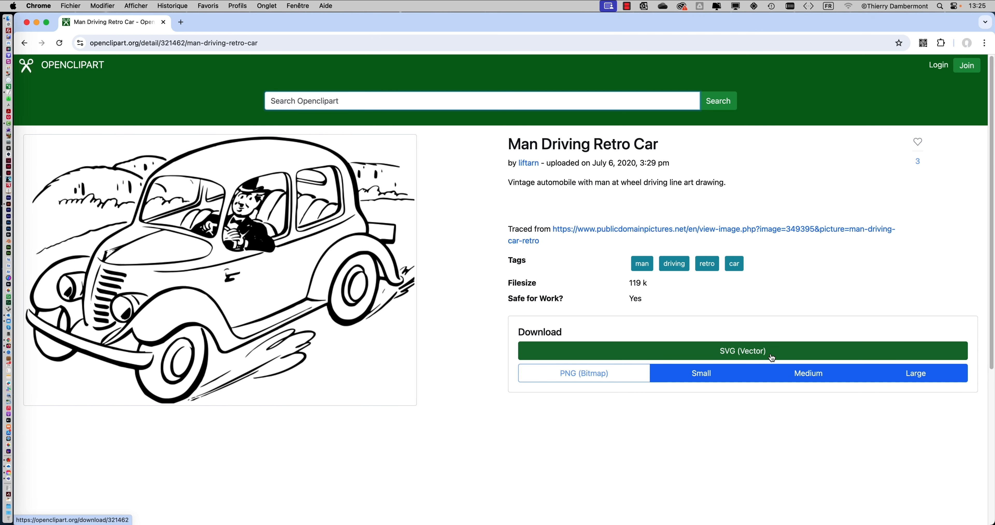
left_click(771, 358)
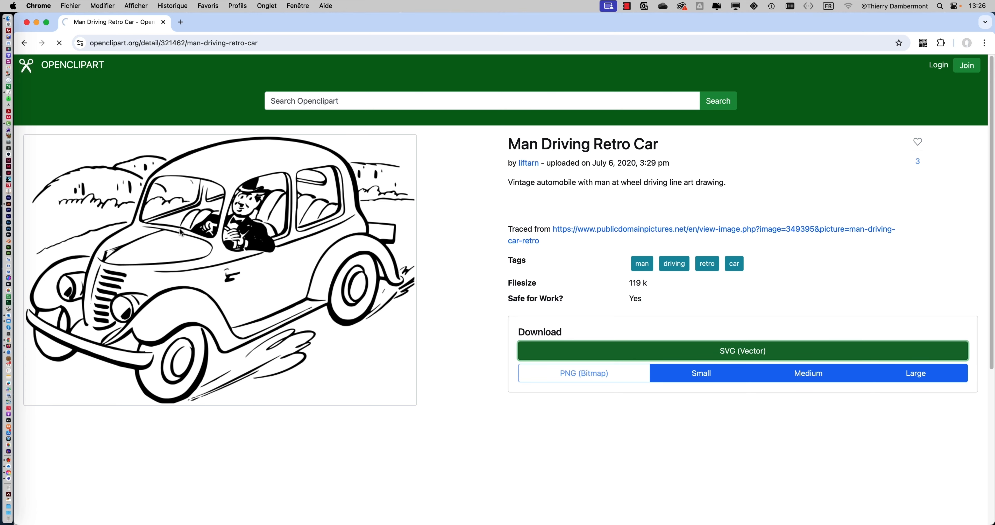
Try to save the car's preview image as 321462.png in the folder "docs AI niv2 aout 2024 JOUR 2 APRES-MIDI"
right_click(234, 221)
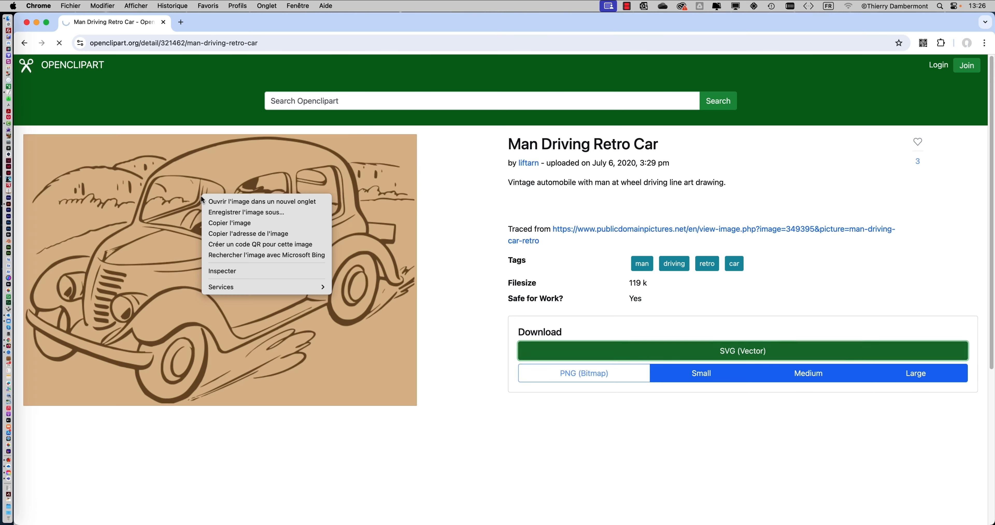
left_click(240, 213)
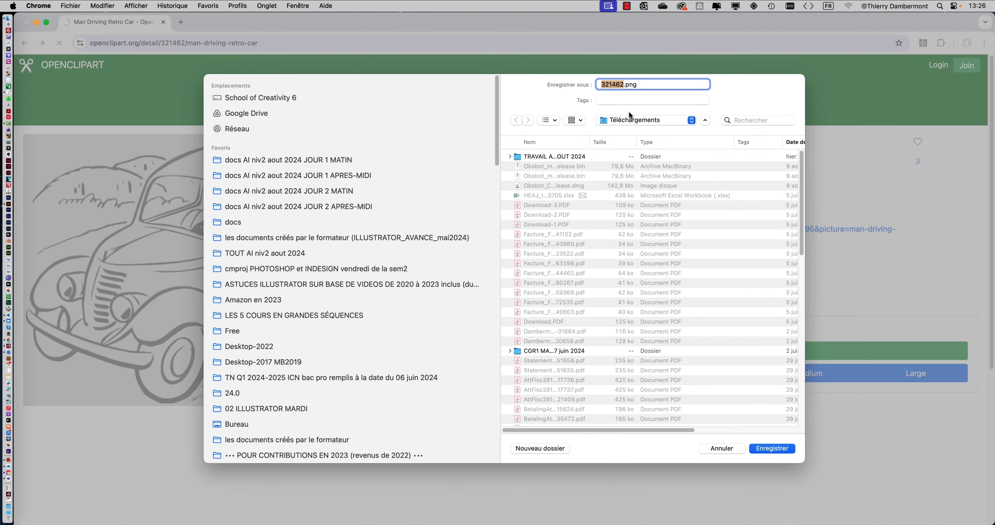
left_click(264, 202)
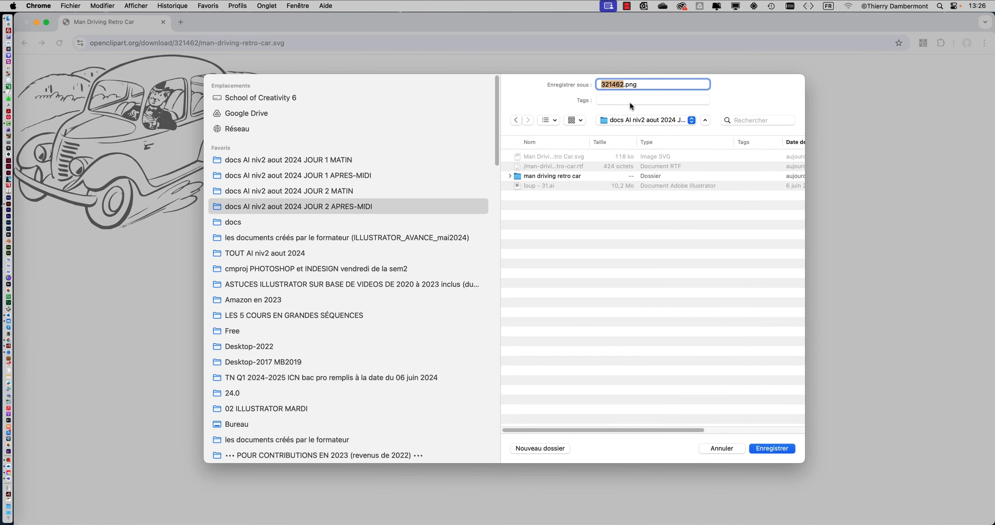
left_click(730, 449)
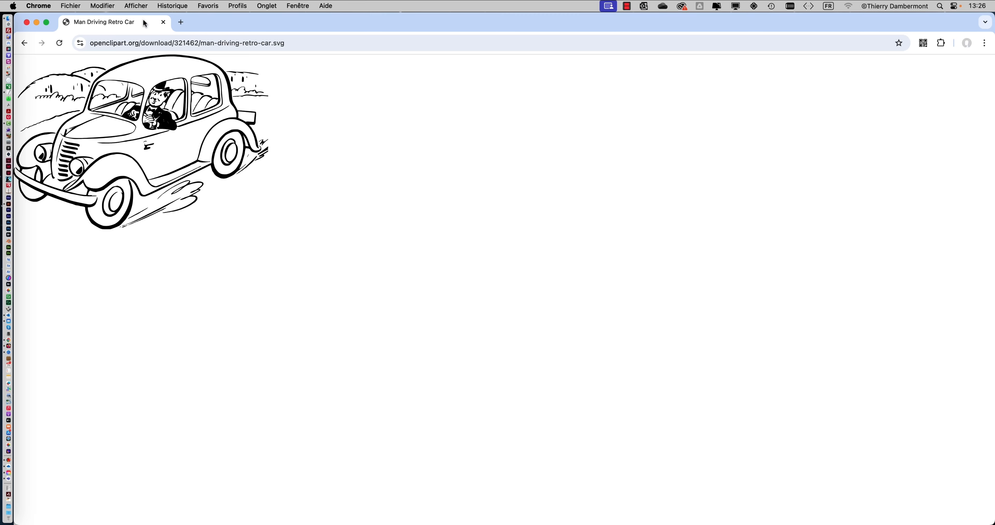
Minimise the Chrome window, return to Firefox and magnify the car drawing to 200 % to inspect its lines
left_click(35, 24)
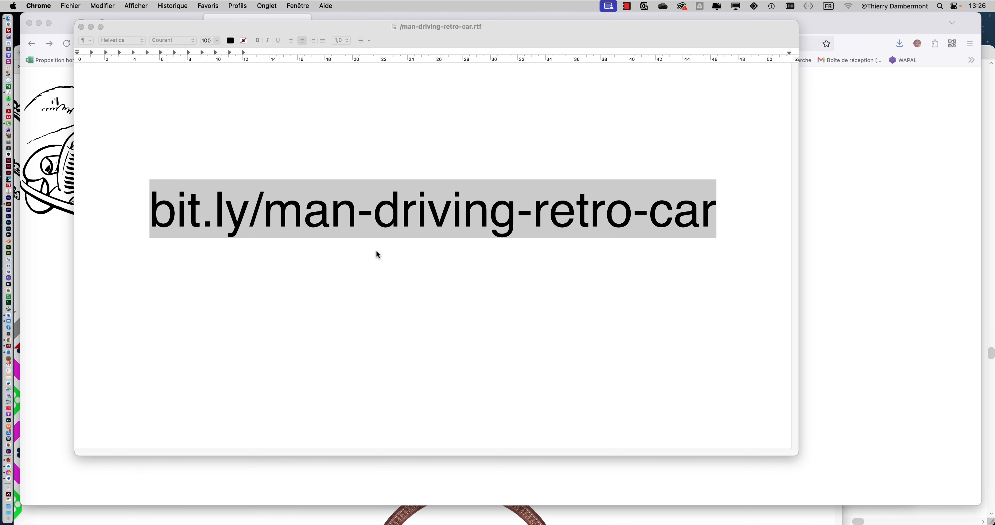
left_click(46, 212)
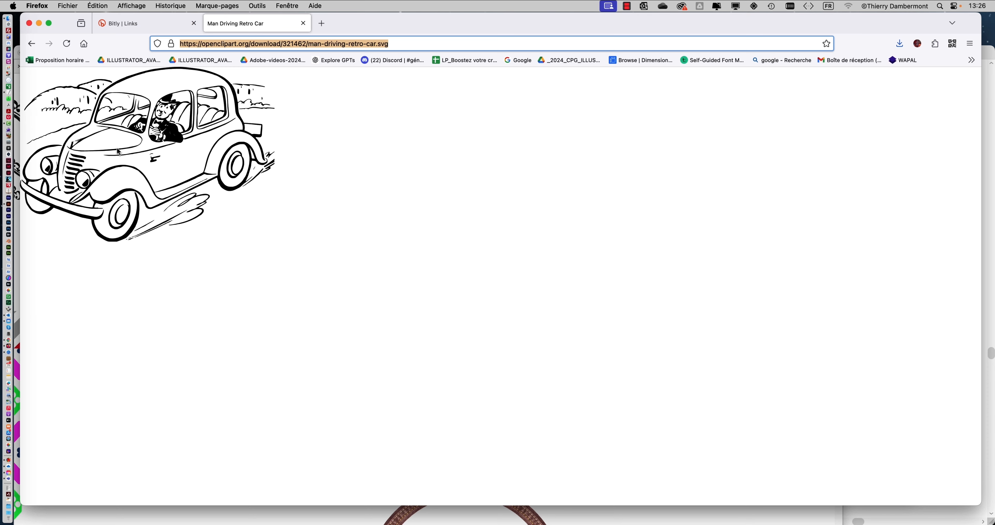
key("super+plus")
key("super+plus")
key("super+plus")
key("super+plus")
key("super+plus")
key("super+plus")
key("super+plus")
key("super+plus")
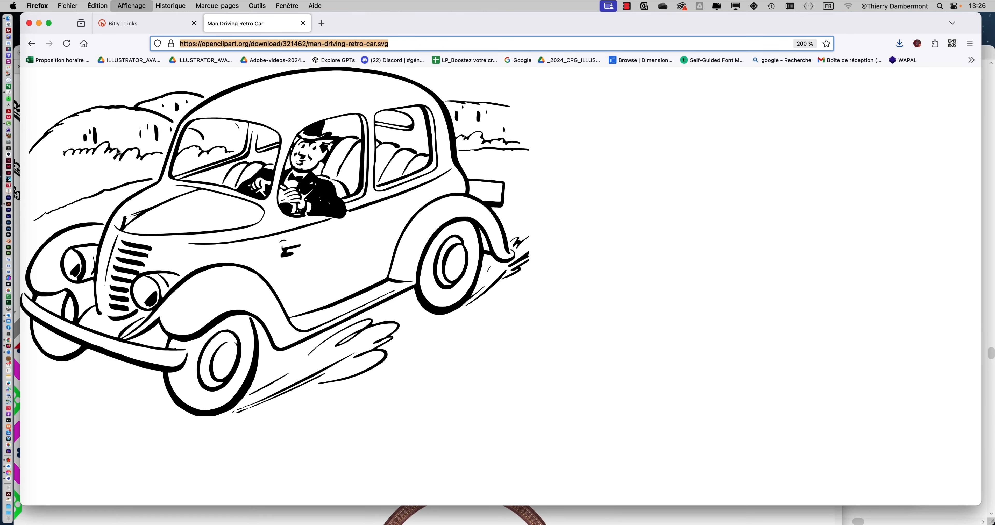
key("super+minus")
key("super+minus")
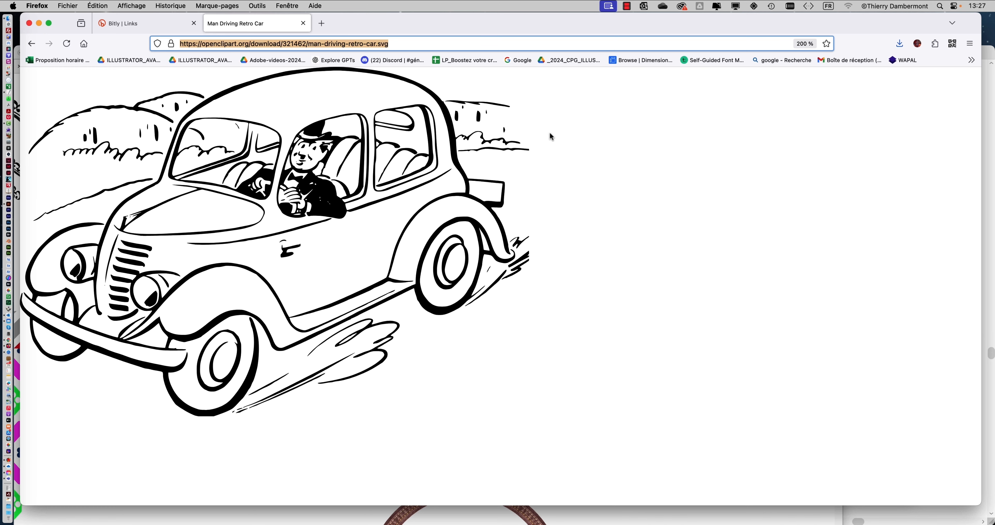
Minimise the Firefox window and remove the leading slash from the name of /man-driving-retro-car.rtf in the Finder
left_click(40, 24)
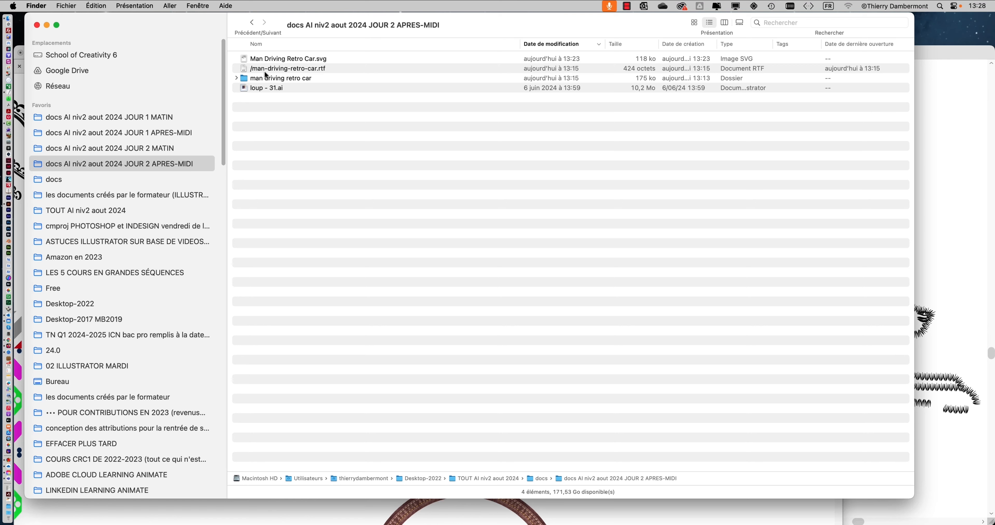
left_click(263, 69)
left_click(263, 70)
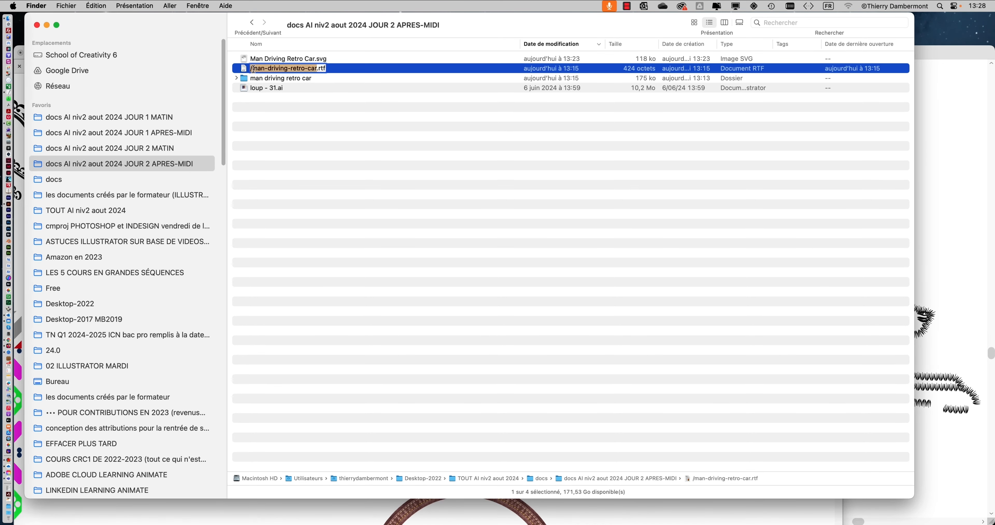
key("BackSpace")
key("Return")
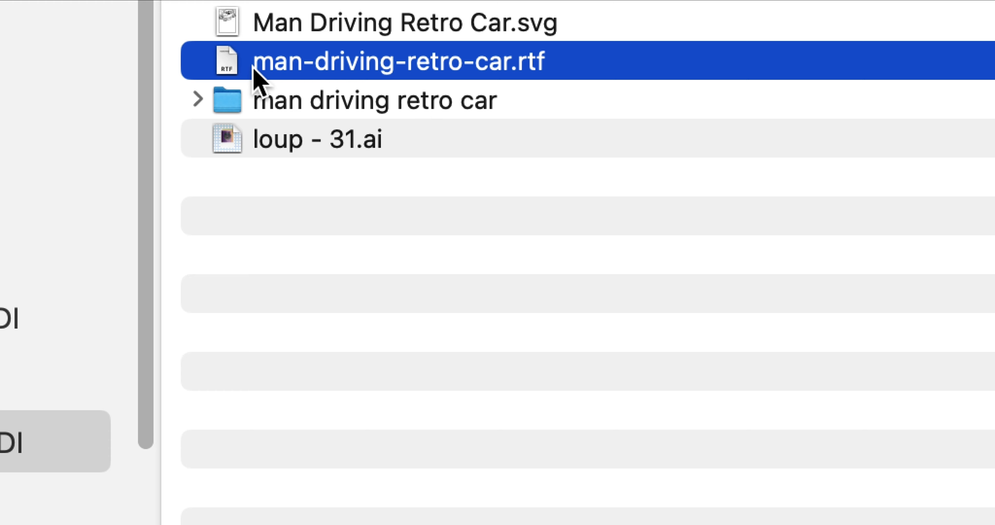
Rename the link file man-driving-retro-car.rtf as LIEN man-driving-retro-car.rtf
left_click(213, 94)
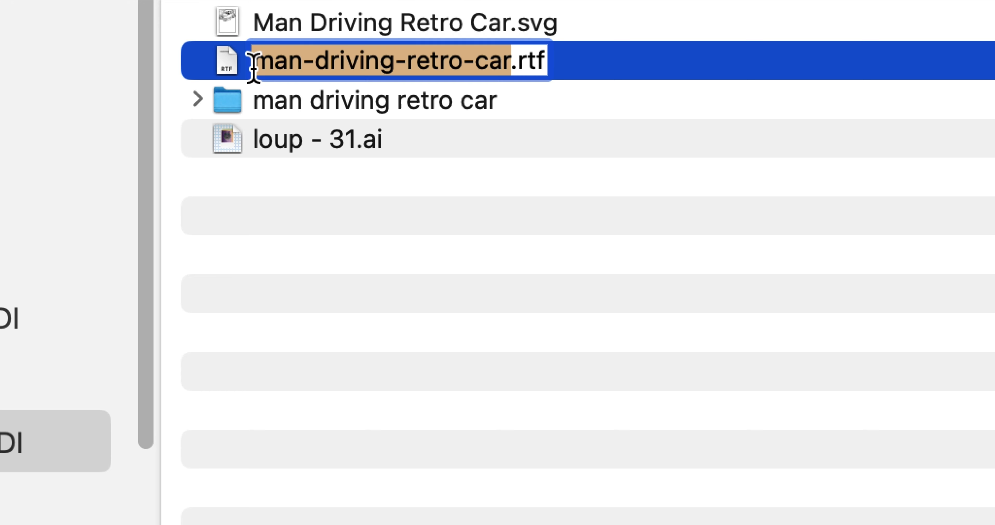
left_click(216, 92)
type("LIEN")
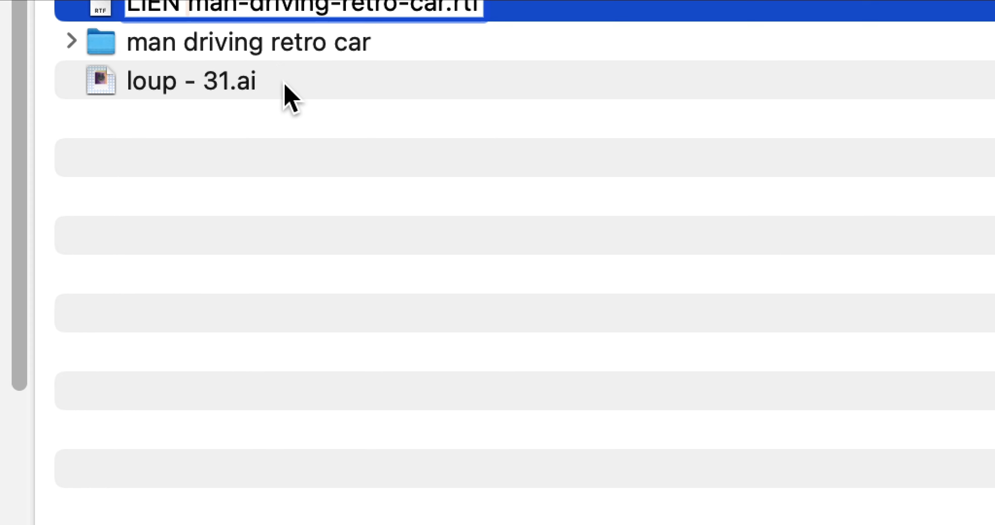
key("Return")
Open Man Driving Retro Car.svg from the Finder in Illustrator and magnify the drawing to 200 %
left_click(407, 23)
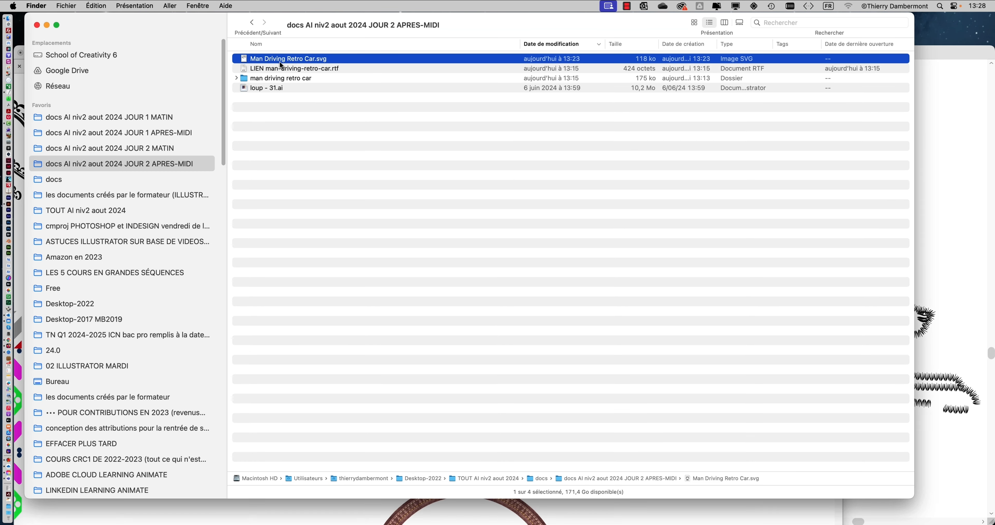
left_click_drag(280, 61, 13, 207)
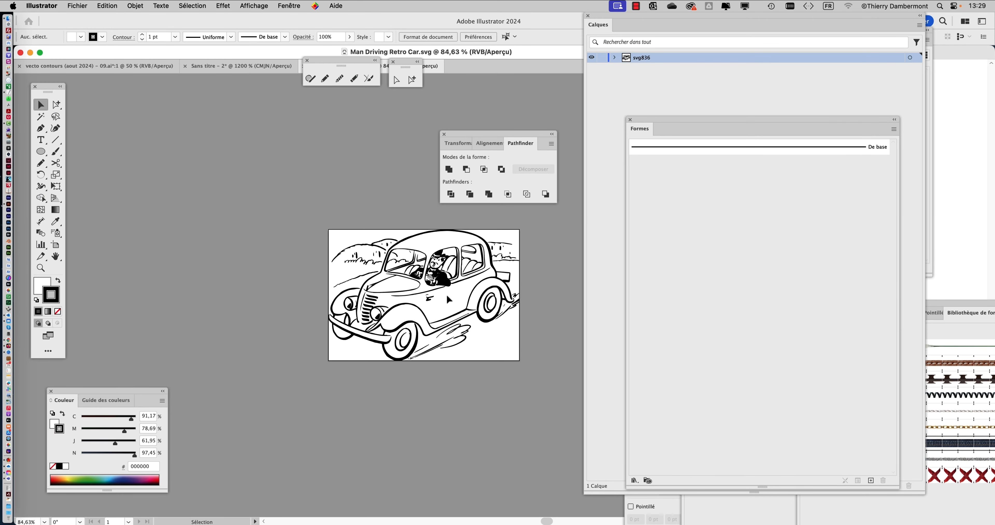
scroll(447, 296, "up", 4)
scroll(446, 296, "down", 1)
left_click_drag(356, 287, 272, 288)
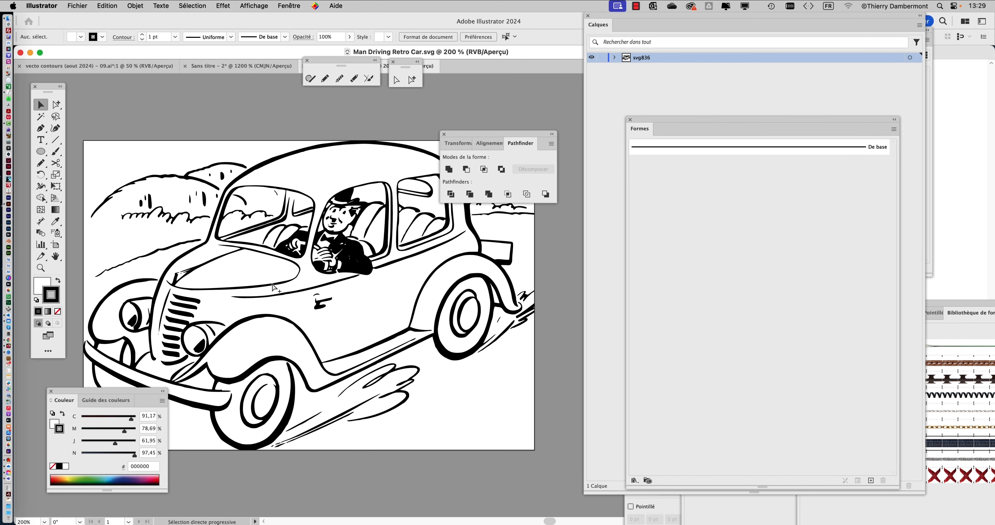
Display the car drawing in outline mode and examine its paths around the driver
key("super+y")
scroll(318, 271, "up", 1)
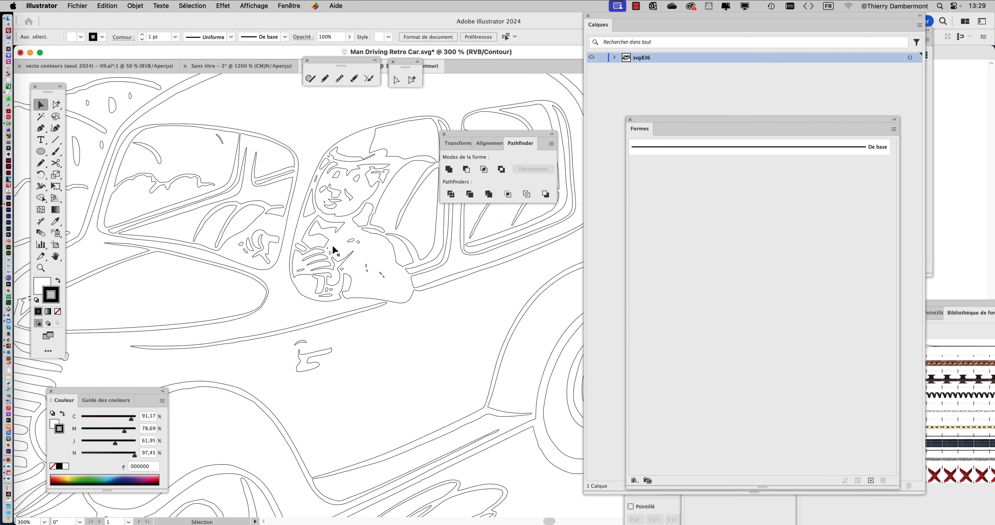
scroll(332, 246, "up", 2)
scroll(332, 246, "down", 4)
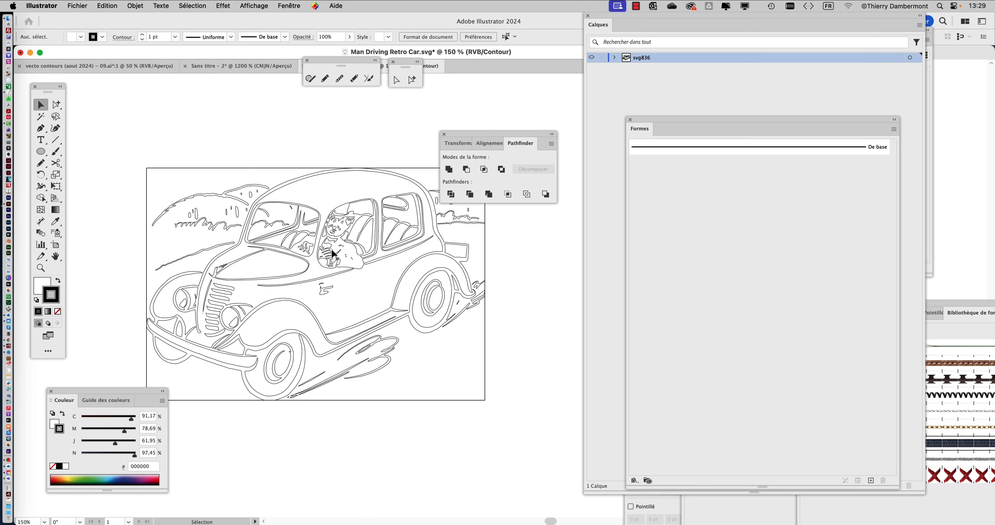
Close the Pathfinder and Layers panels, hide the other side panels and show the document full screen
left_click(444, 134)
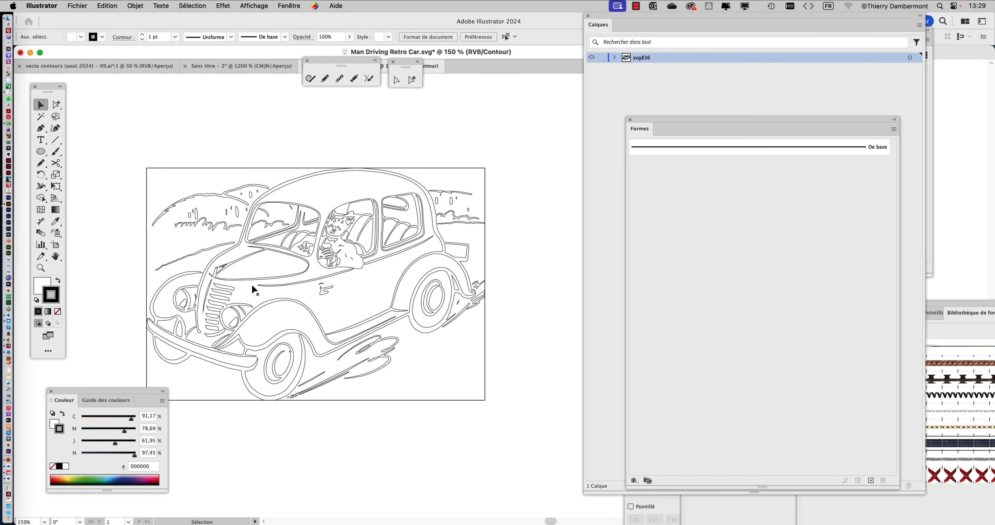
left_click(588, 17)
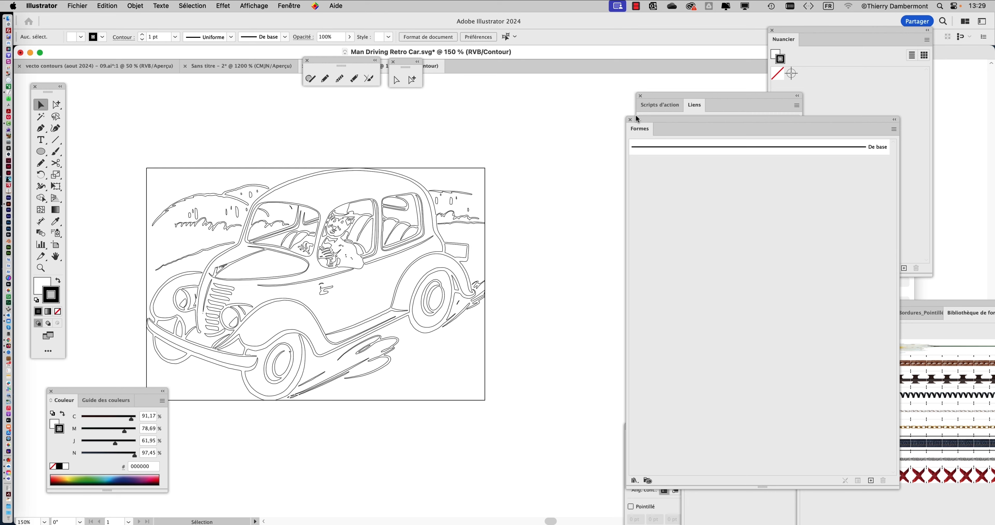
key("shift+Tab")
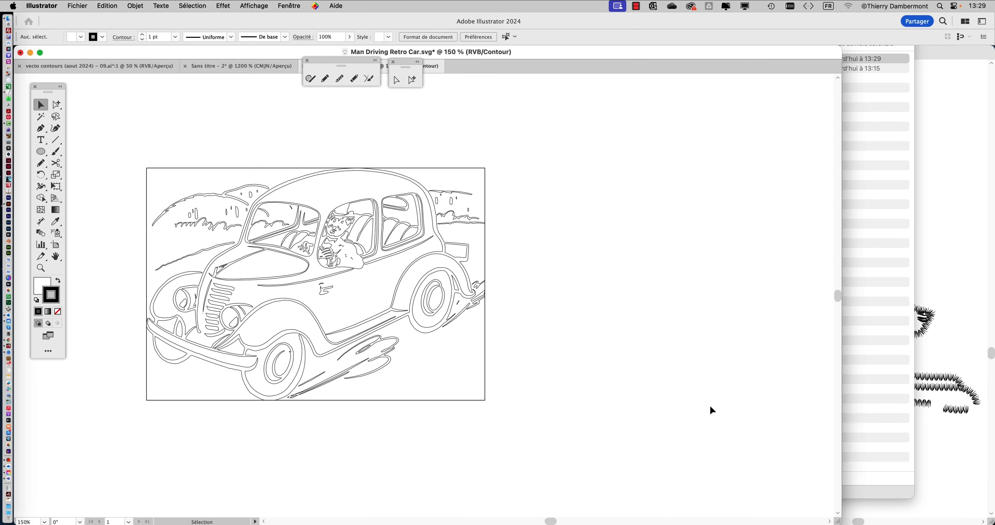
key("f")
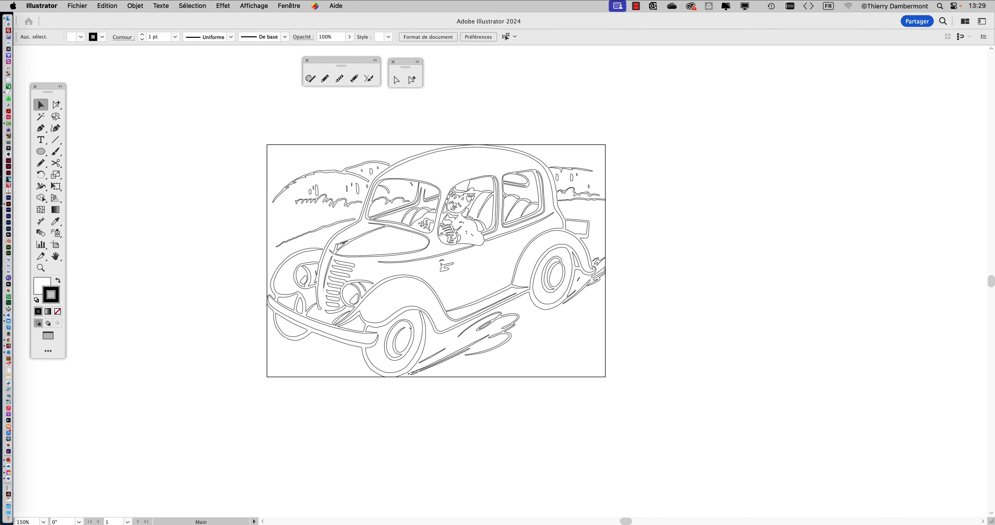
Compare the car's outline and preview displays, finishing in preview
key("super+alt")
key("super+y")
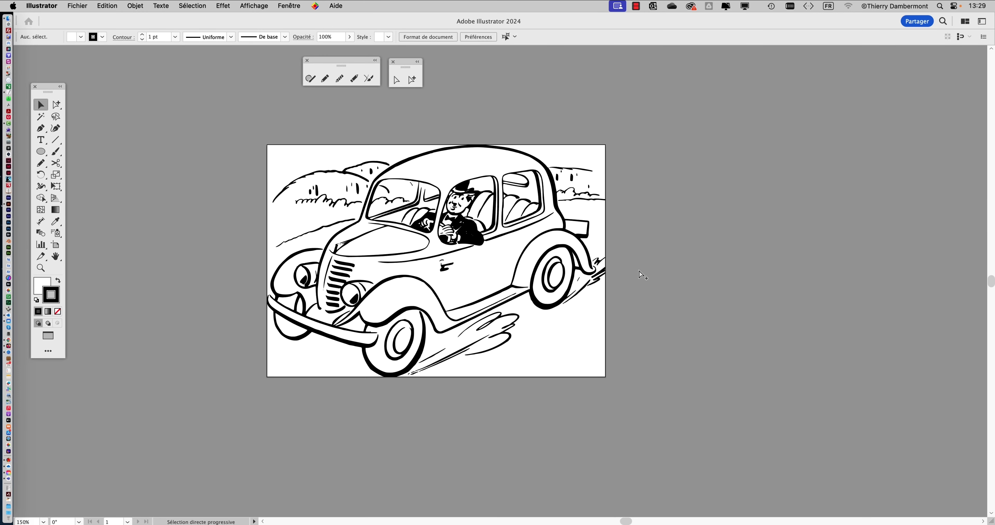
key("super+y")
key("super+y")
Enlarge the artboard around the car to about 276 × 191 mm from two opposite corners
scroll(142, 286, "down", 1)
left_click(56, 245)
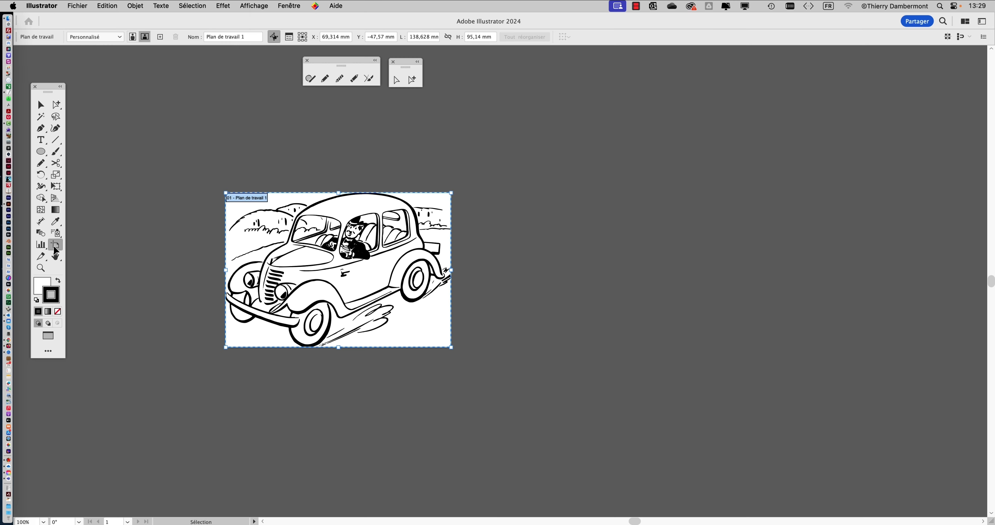
left_click_drag(225, 192, 138, 109)
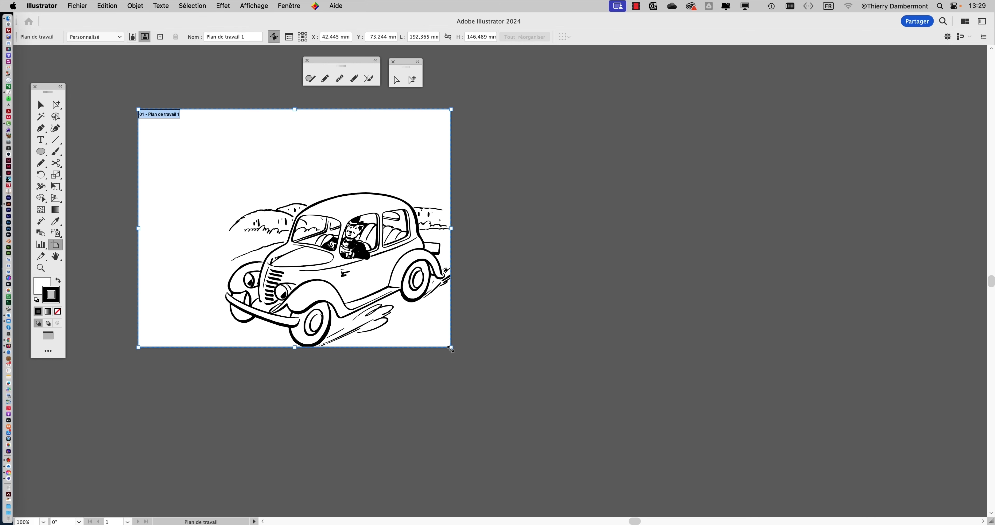
left_click_drag(451, 349, 587, 419)
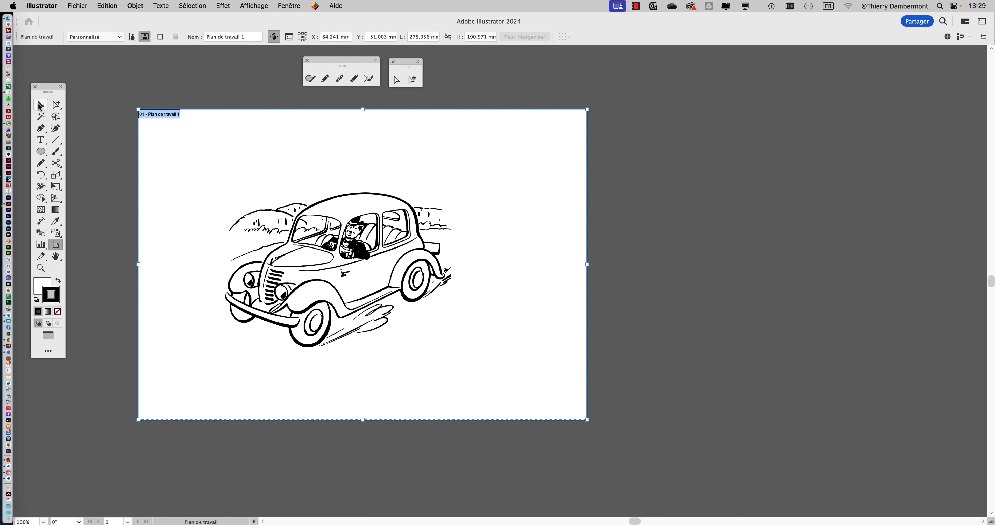
left_click(40, 105)
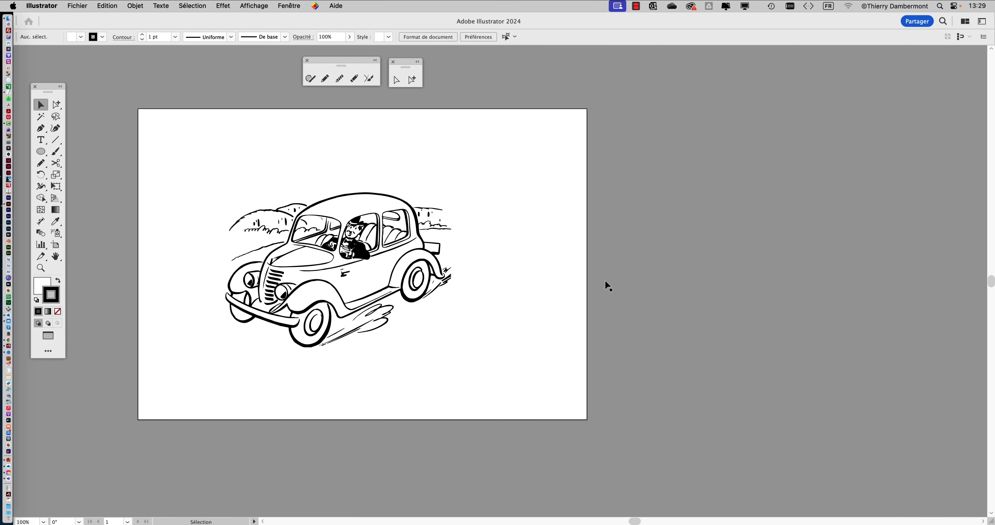
Resize the artboard with the Artboard tool to about 285 × 195 mm, leaving white space around the car
left_click(53, 246)
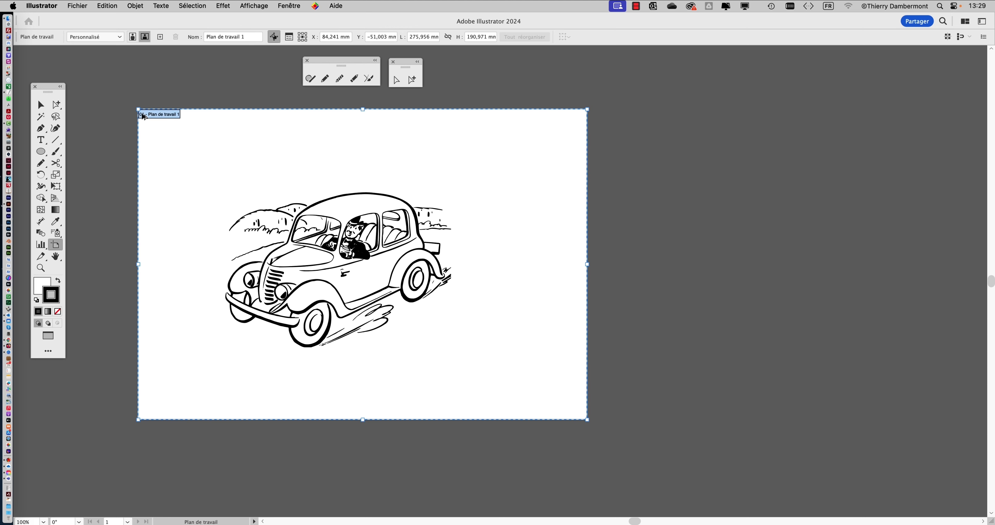
left_click_drag(139, 111, 208, 175)
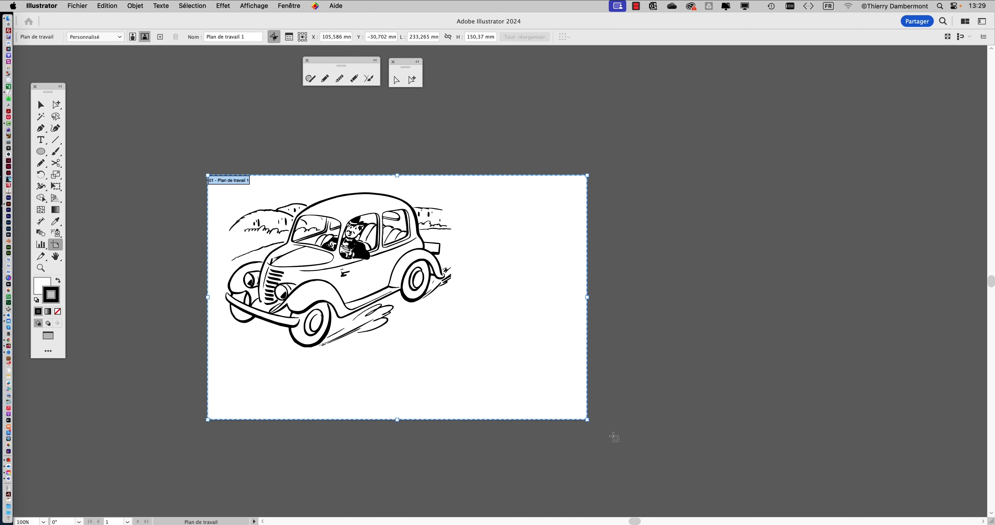
mouse_move(587, 420)
left_mouse_down()
mouse_move(467, 351)
mouse_move(625, 410)
mouse_move(503, 352)
mouse_move(610, 418)
mouse_move(530, 480)
mouse_move(570, 439)
mouse_move(555, 408)
mouse_move(568, 423)
left_mouse_up()
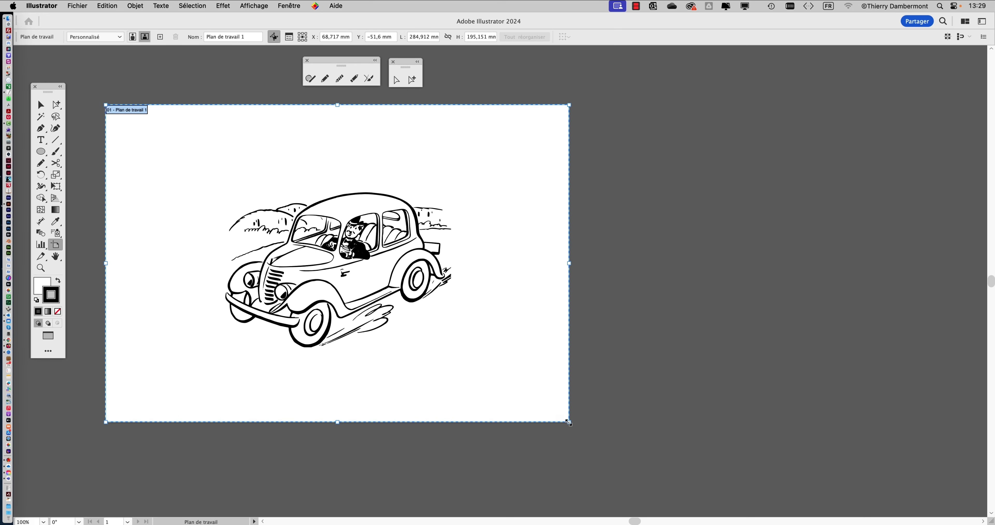
left_click(45, 103)
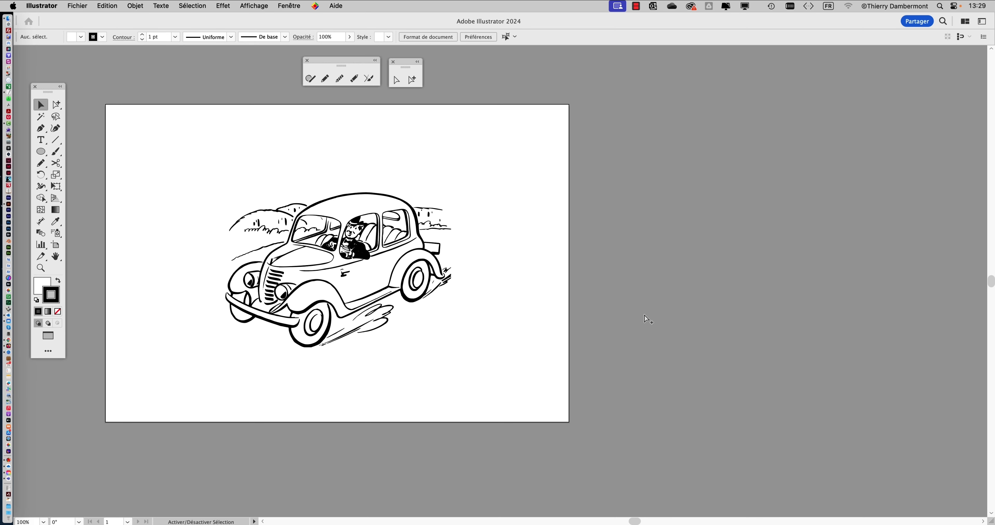
Start saving the document under a new name, with Adobe Illustrator (ai) as the format
left_click(77, 5)
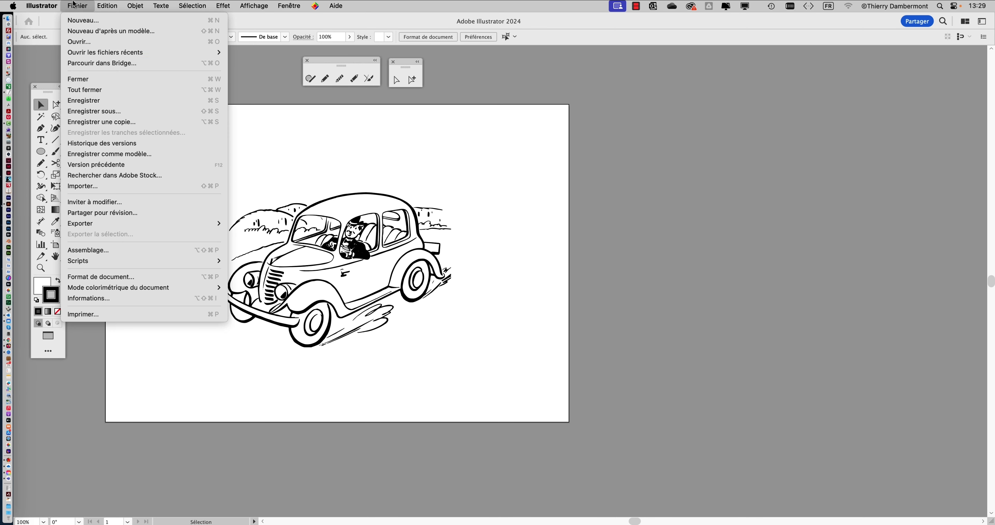
left_click(94, 111)
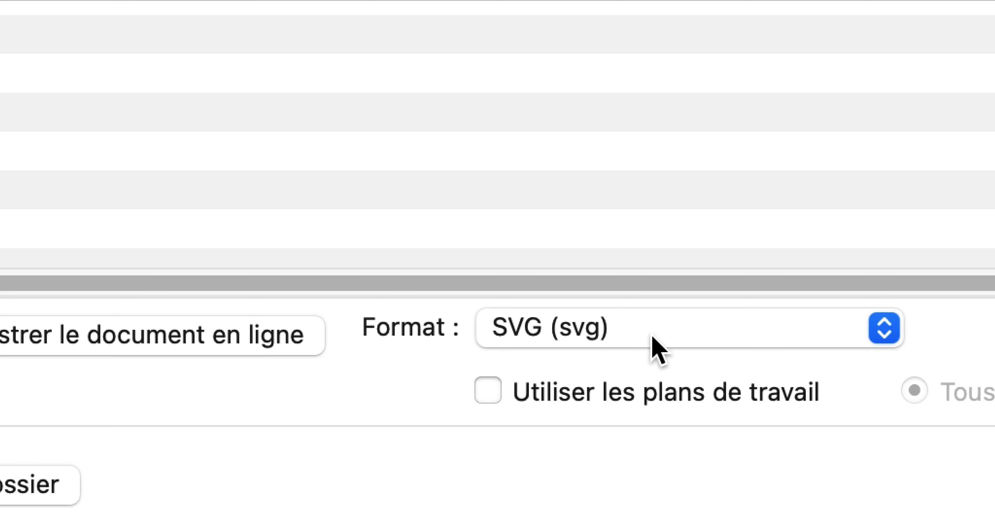
left_click(651, 336)
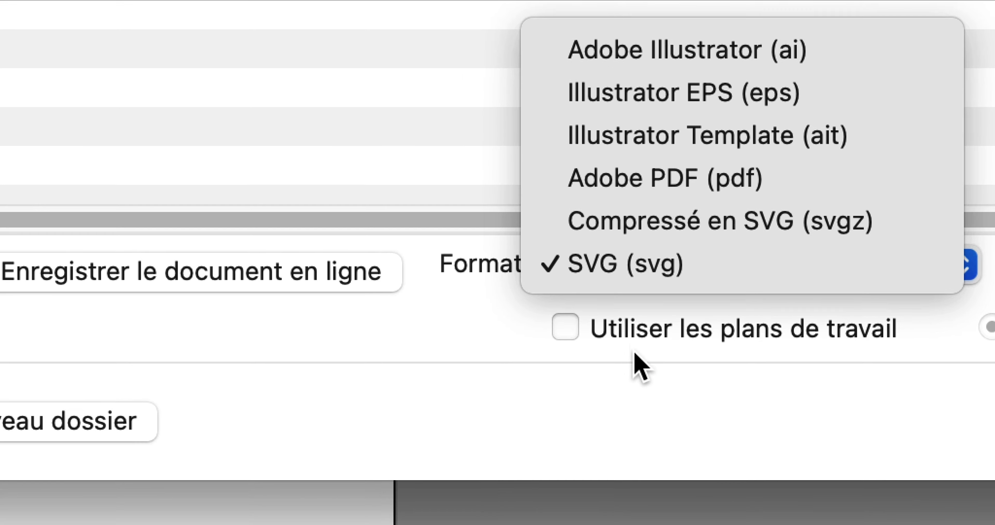
left_click(614, 393)
left_click(621, 317)
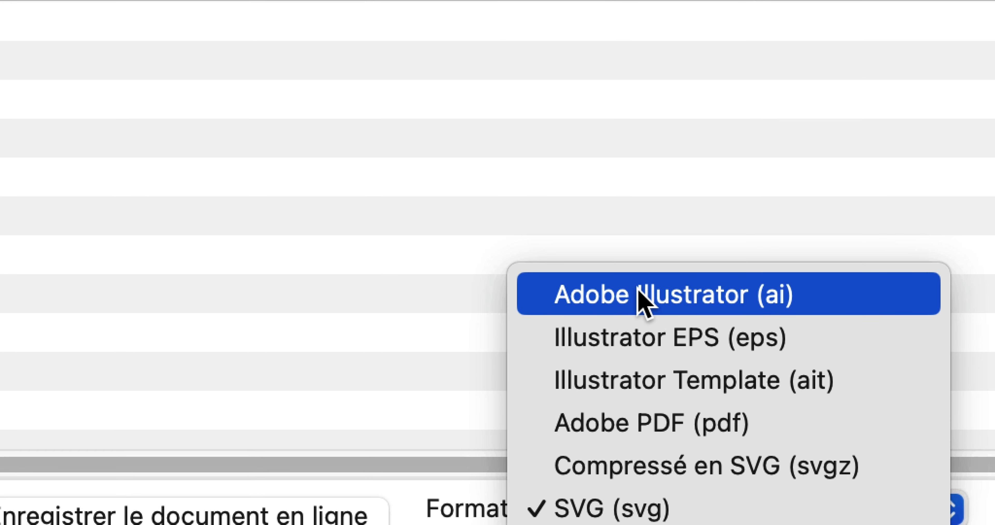
left_click(657, 177)
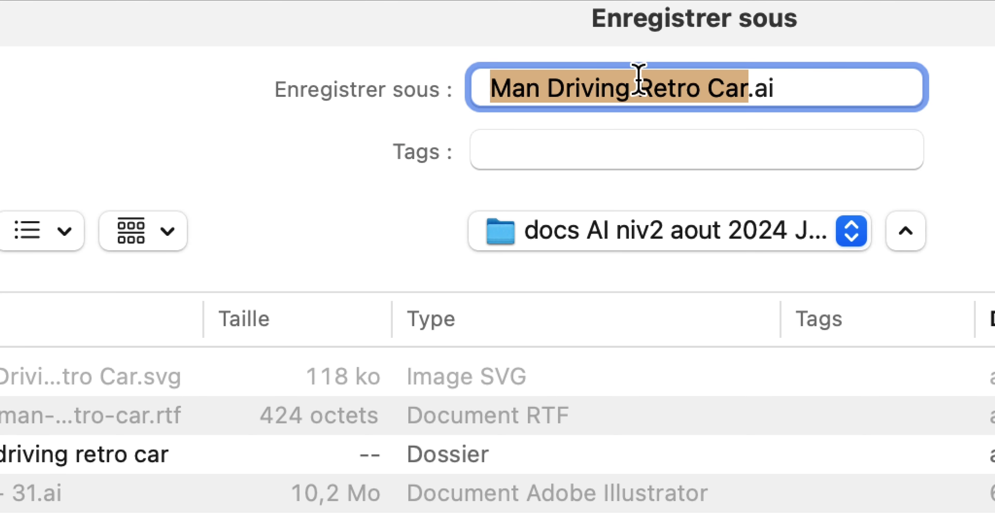
Name the file peinture dynamique - 01.ai and save it in the JOUR 2 APRES-MIDI folder with the Illustrator 2020 options
type("peinture d")
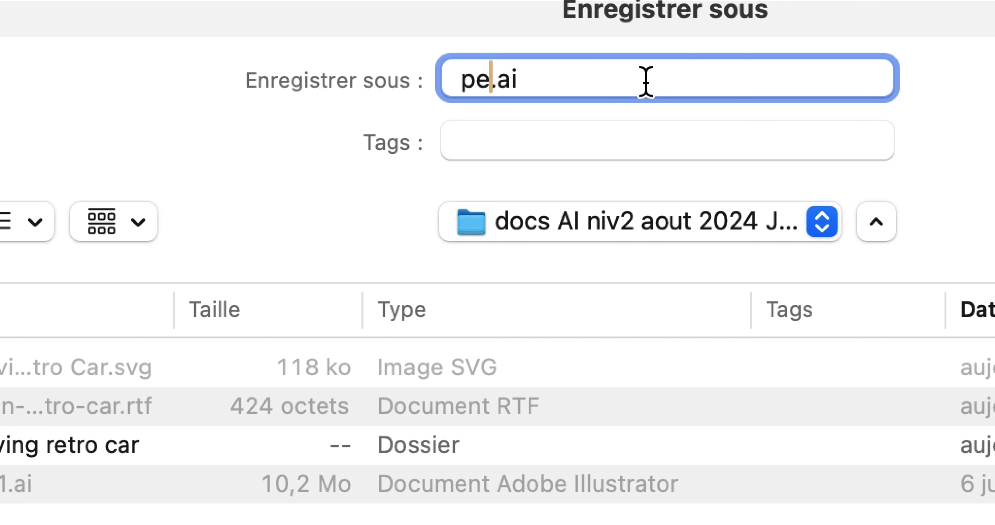
type("ynamique - ")
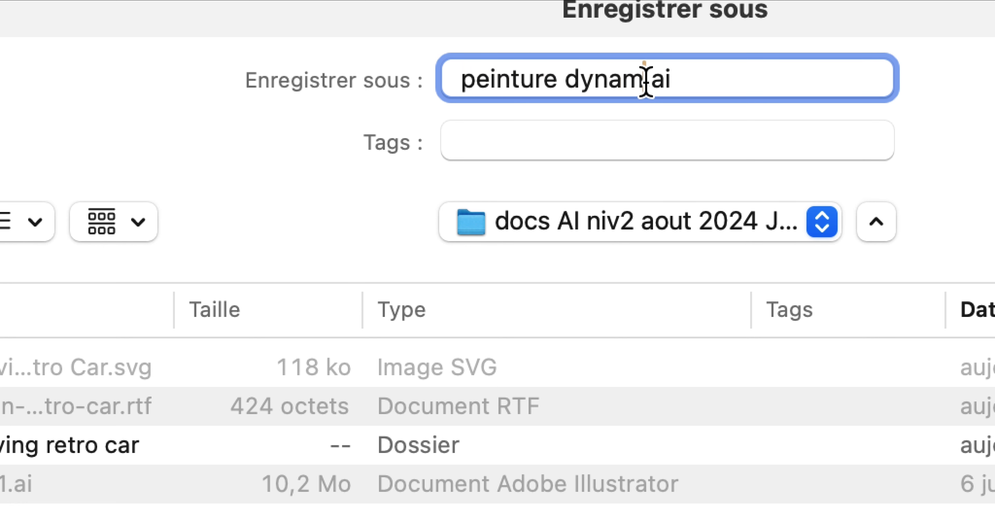
type("01")
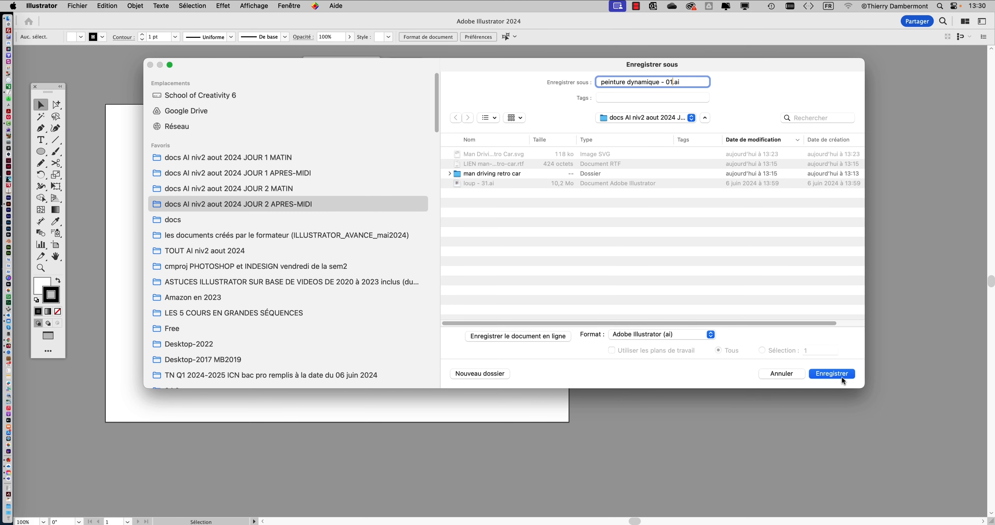
left_click(842, 373)
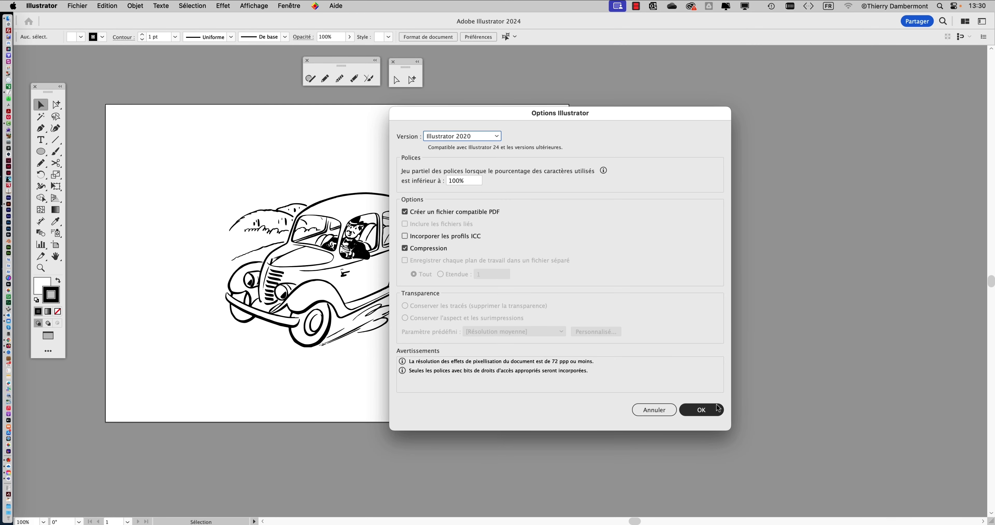
key("Return")
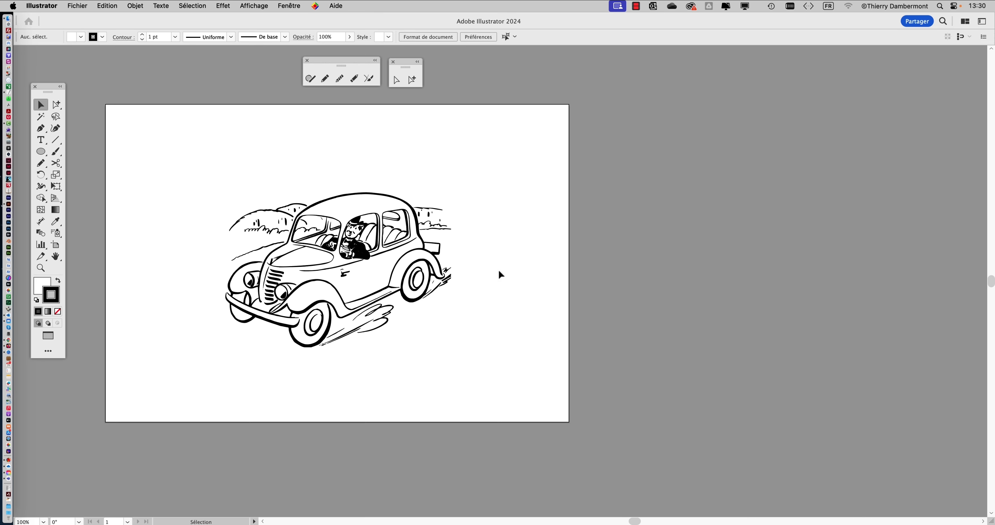
Shrink the Calques panel and move it beside the car drawing
scroll(361, 218, "up", 2)
key("space")
left_click_drag(361, 220, 390, 179)
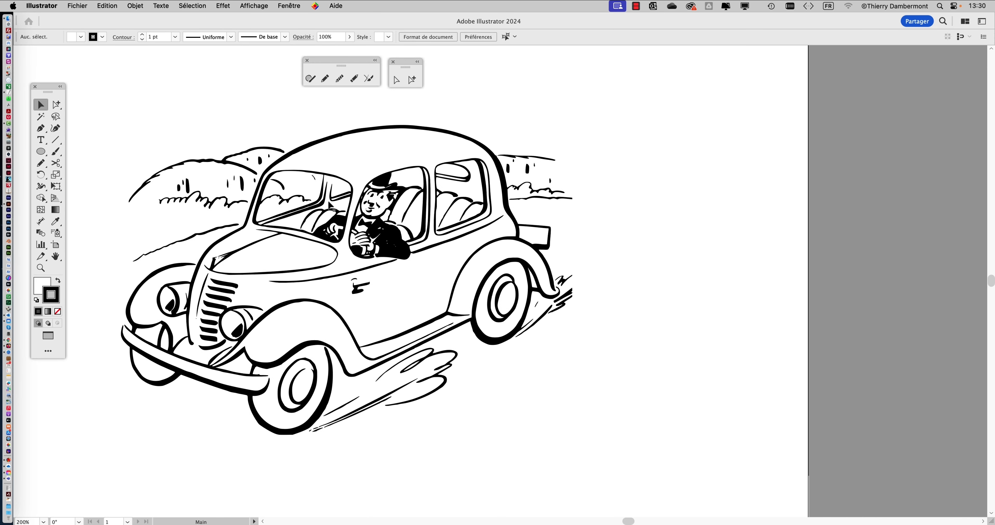
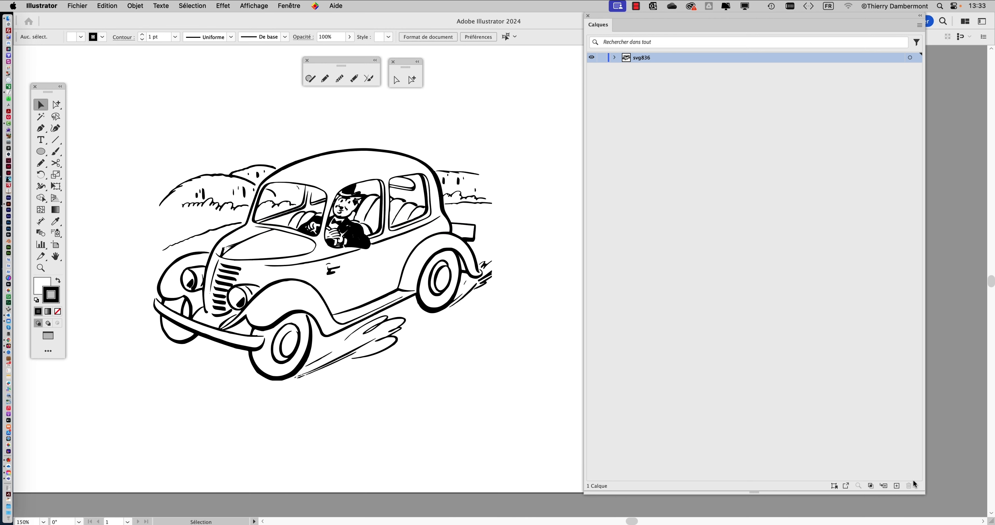
left_click_drag(924, 493, 814, 295)
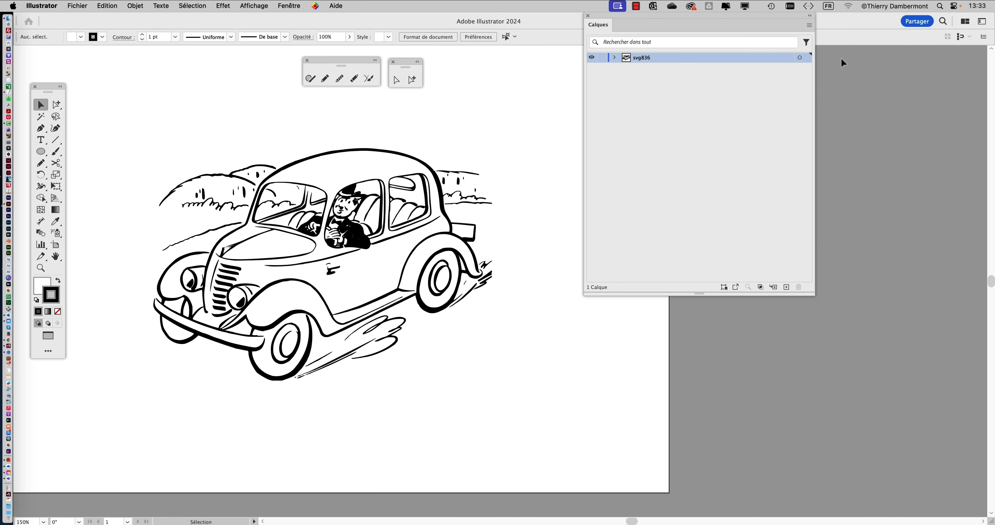
left_click_drag(719, 22, 735, 89)
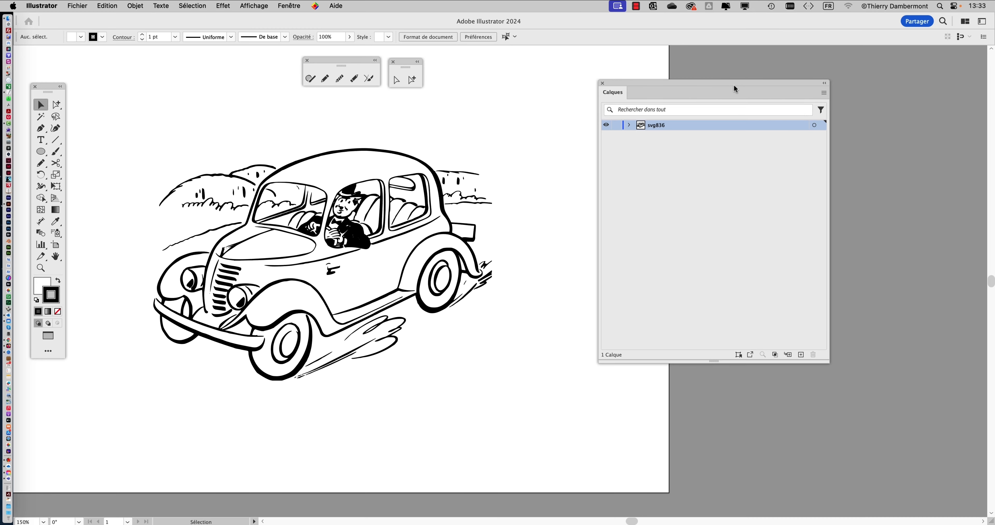
Set the Calques panel's row size to a custom value of 80 pixels
left_click(824, 92)
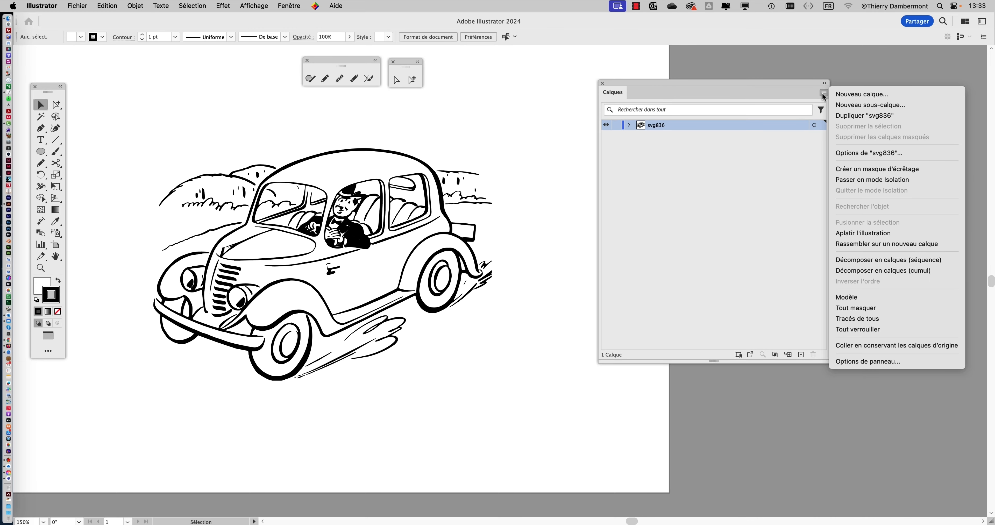
left_click(892, 362)
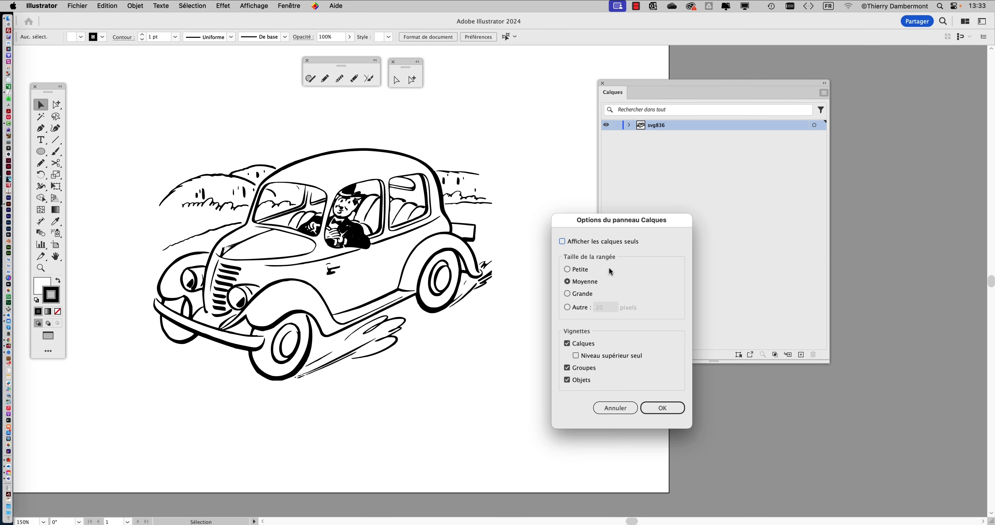
left_click(579, 309)
type("80")
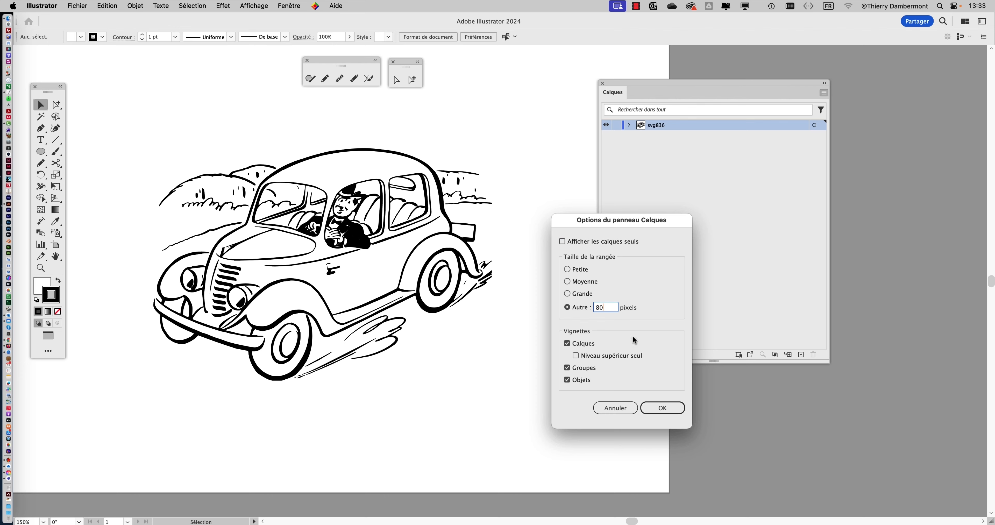
left_click(657, 407)
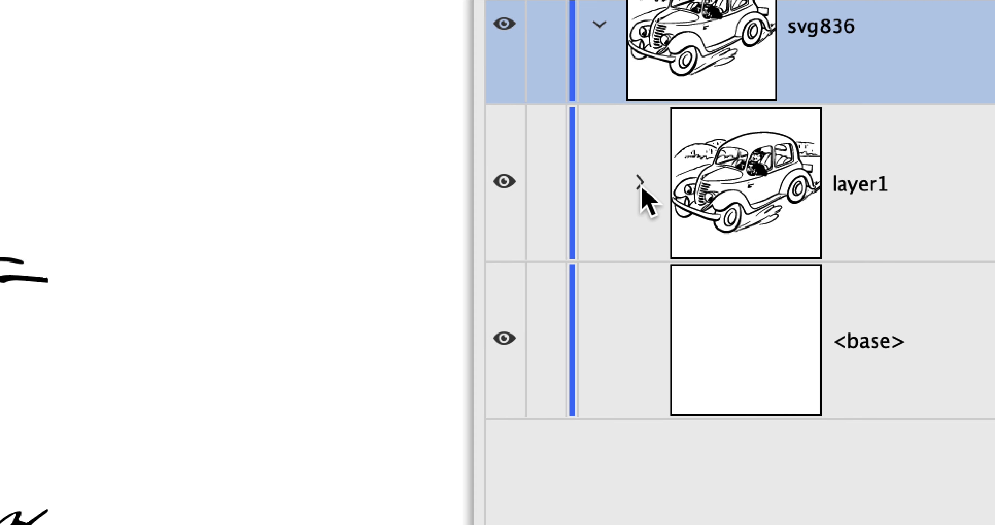
Expand layer1 to reach path1392 and select the whole car drawing
left_click(528, 158)
left_click(798, 242)
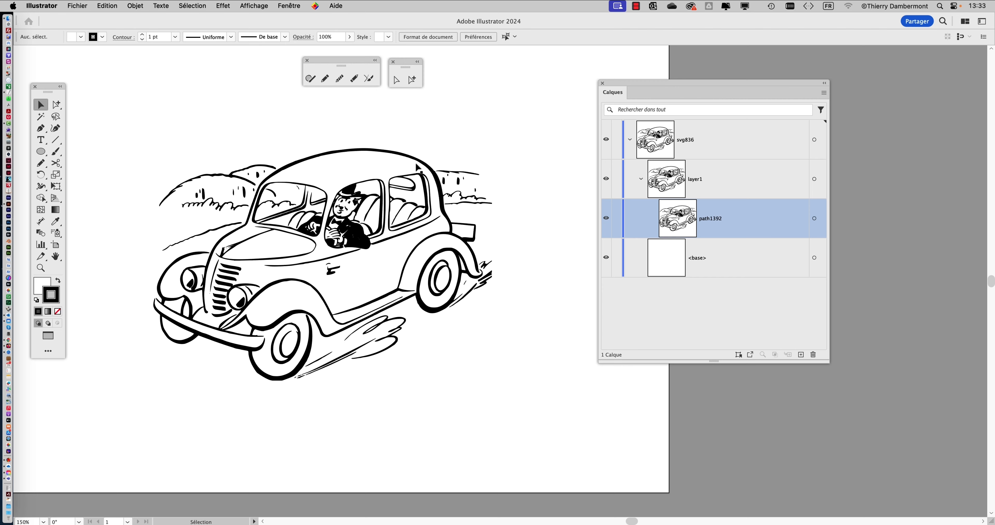
left_click(391, 152)
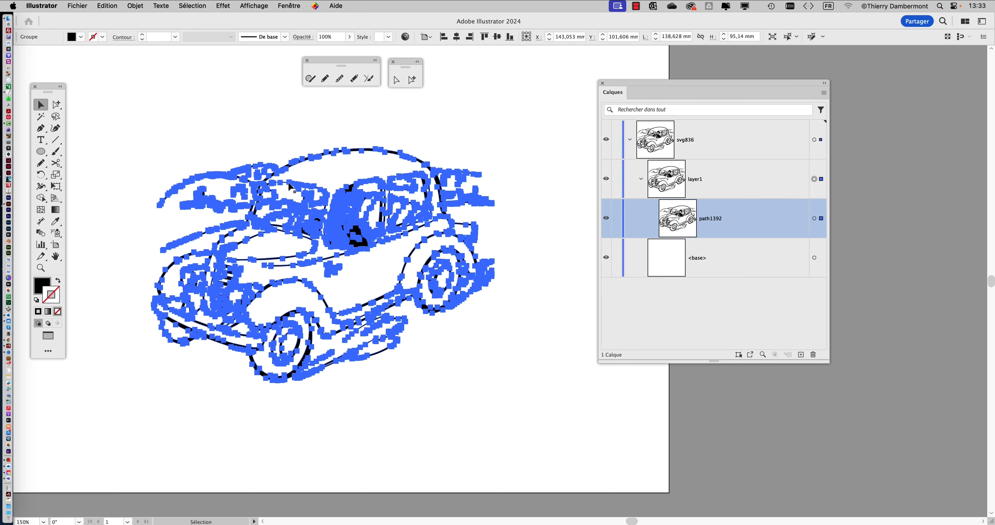
Deselect the drawing and use direct selection to pick only the small shape just behind the car's rear window
left_click(56, 104)
left_click(164, 109)
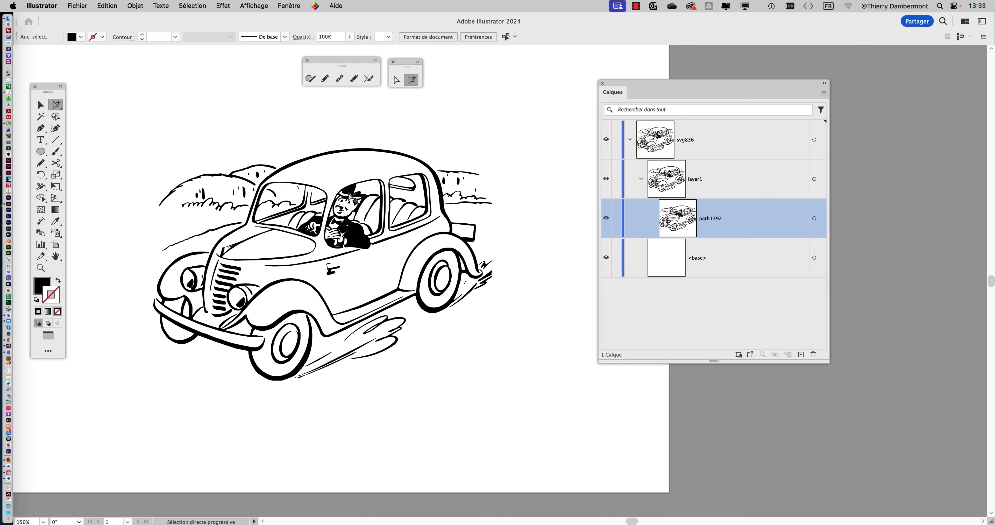
left_click(442, 182)
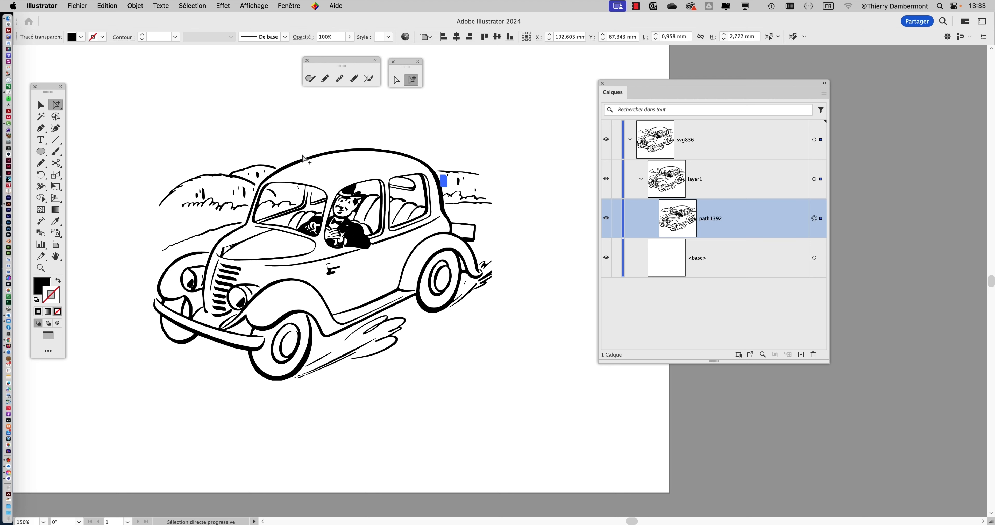
Try releasing the compound path of the whole car drawing, undo the release and deselect everything
left_click(41, 104)
left_click(274, 173)
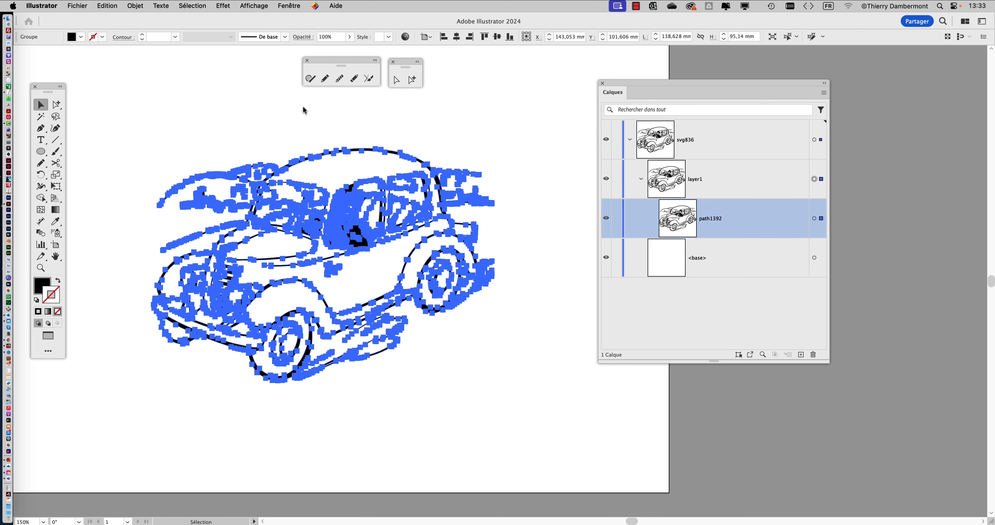
left_click(135, 6)
mouse_move(173, 412)
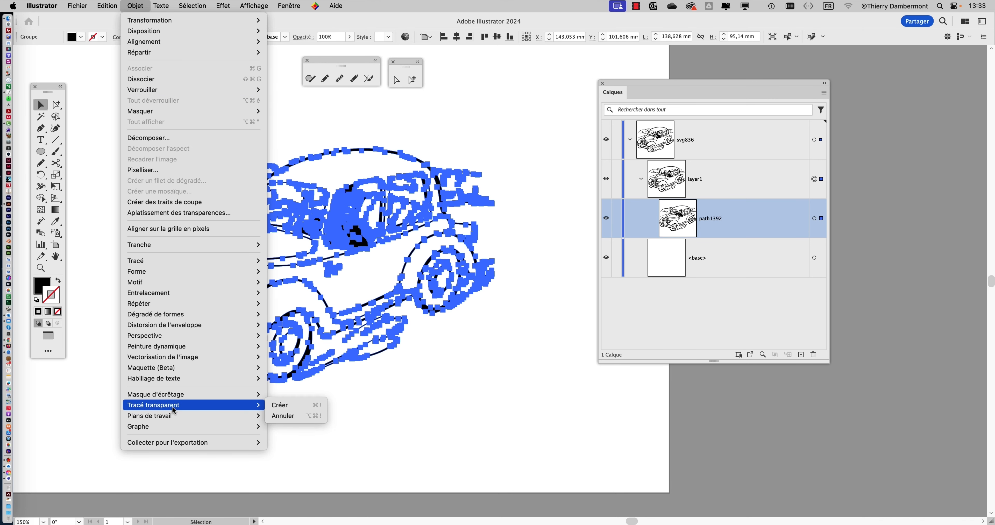
left_click(298, 419)
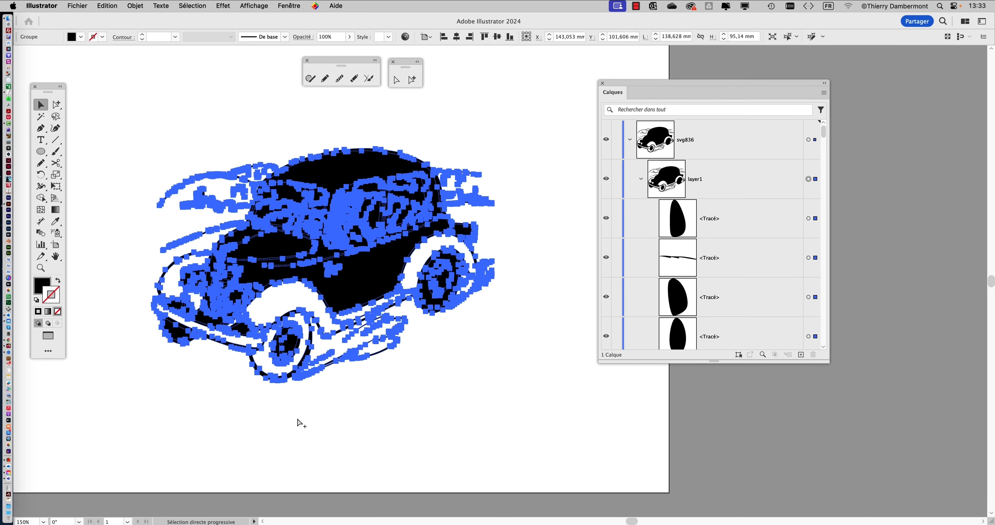
key("super+z")
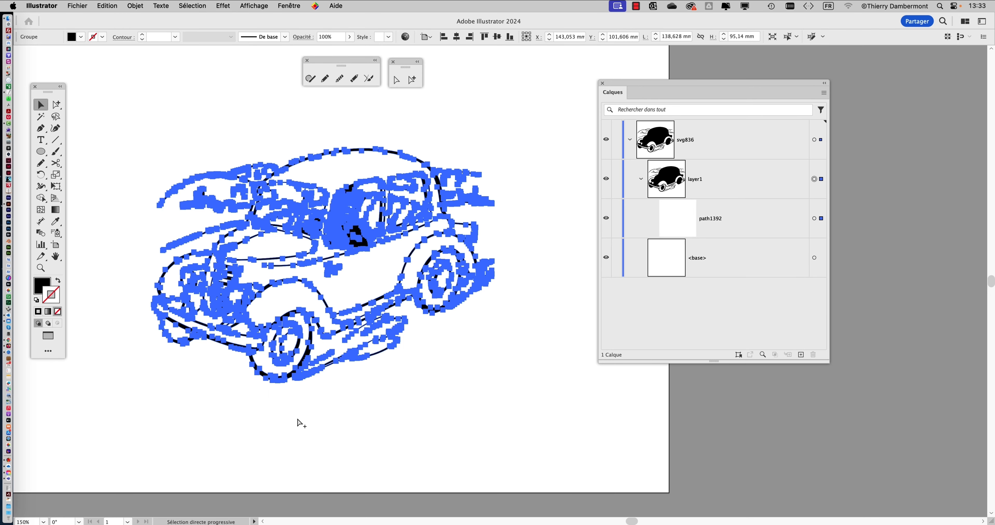
left_click(459, 386)
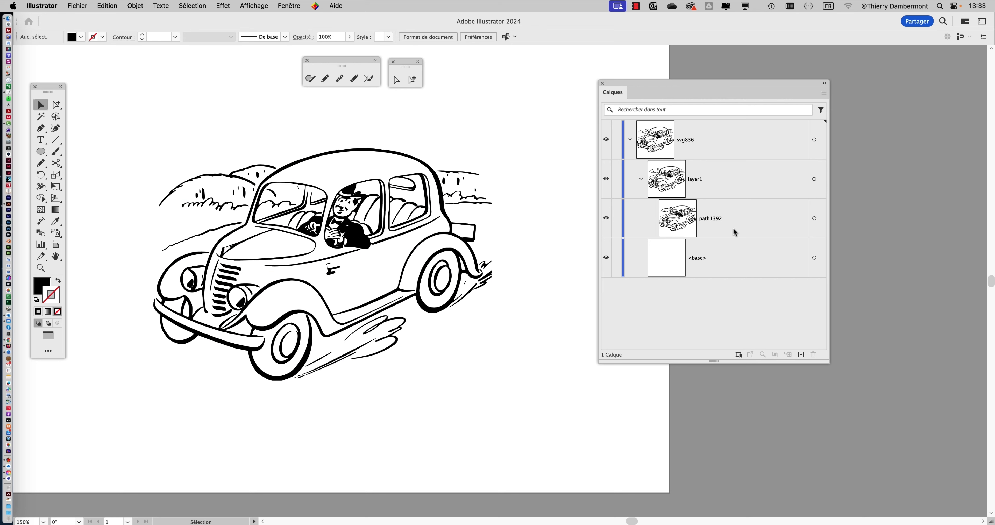
Highlight path1392 in the layer list and move the Calques panel off the artboard
left_click(759, 225)
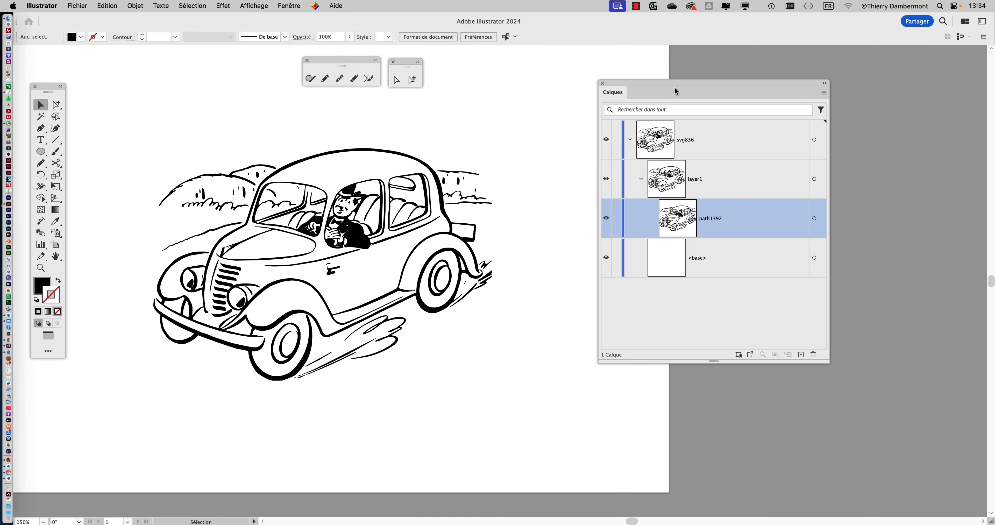
left_click_drag(675, 88, 777, 83)
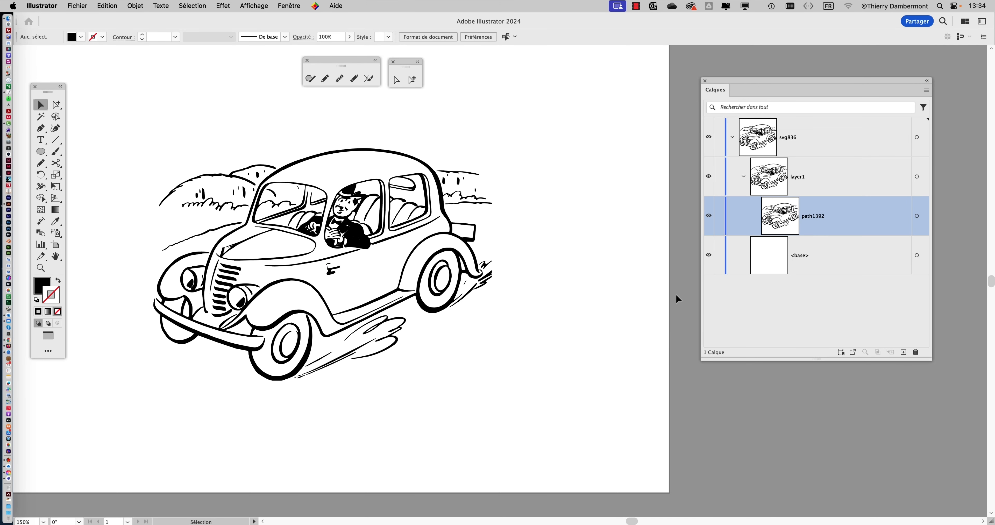
scroll(214, 167, "right", 3)
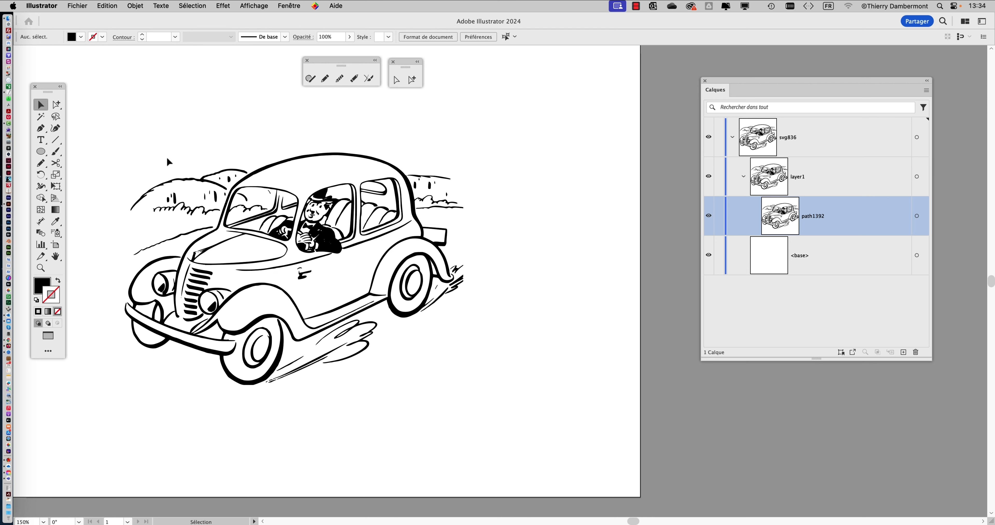
left_click(231, 190)
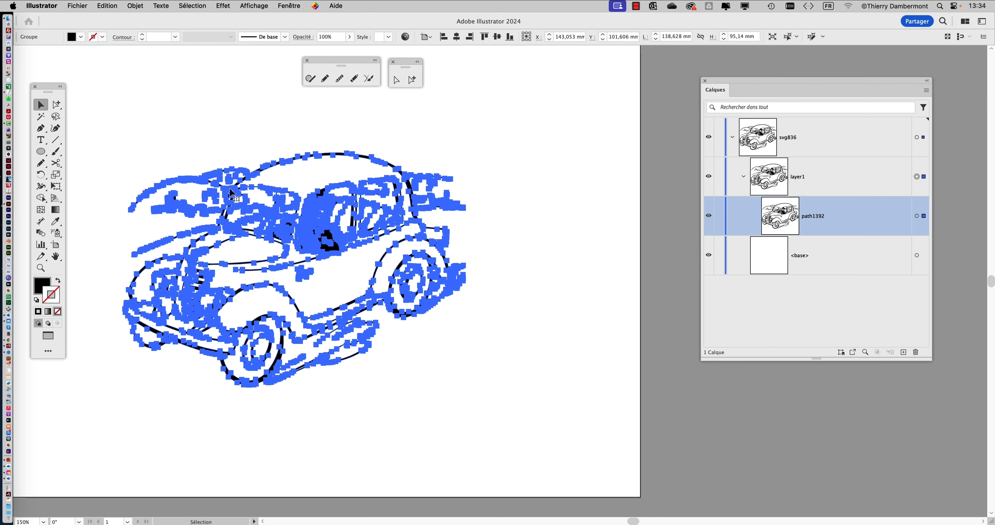
left_click(303, 403)
left_click(258, 319)
left_click(294, 421)
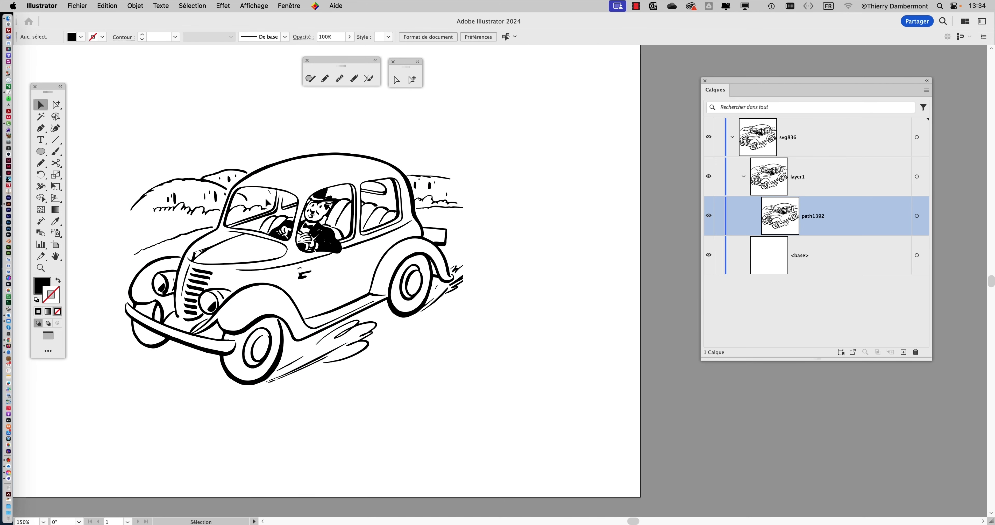
Select the whole car drawing and convert it into a Live Paint group (Peinture dynamique)
left_click(260, 171)
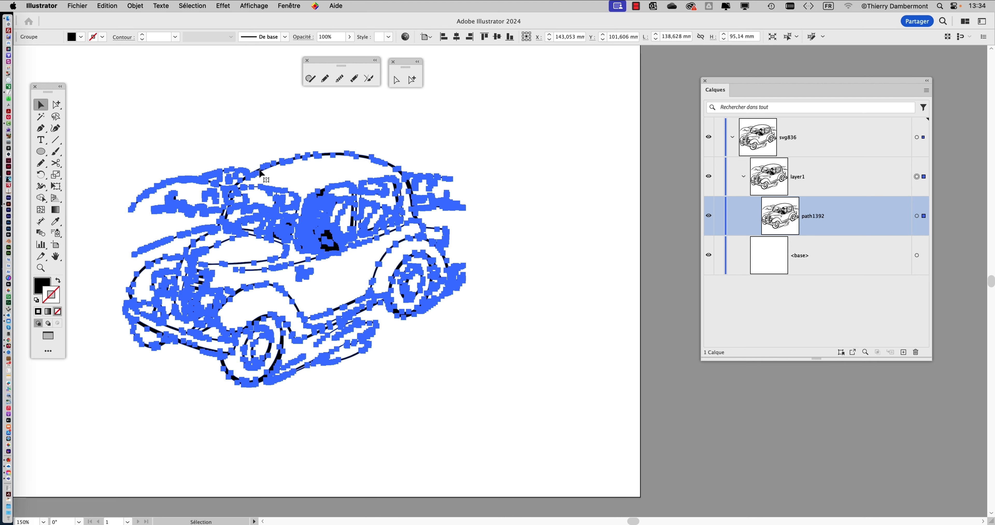
scroll(263, 224, "up", 1)
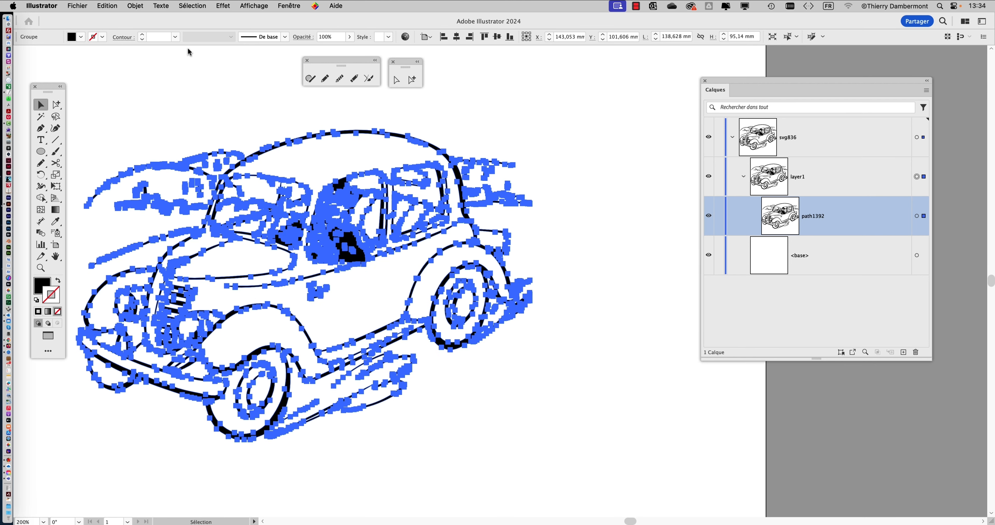
left_click(134, 5)
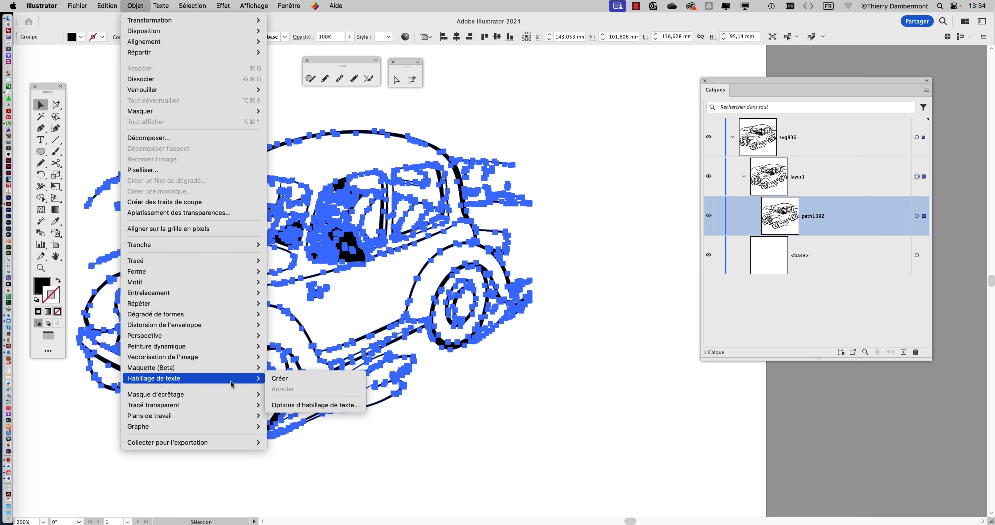
mouse_move(202, 347)
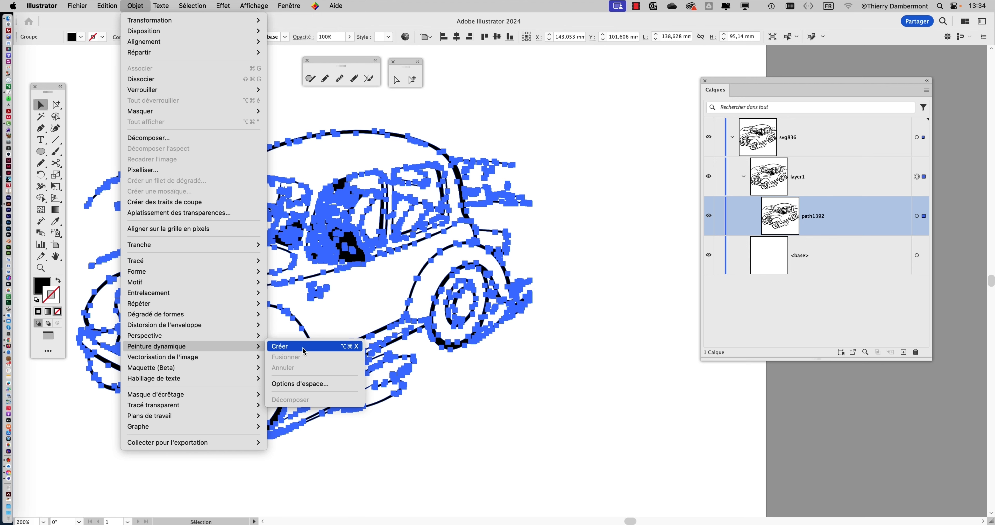
left_click(304, 350)
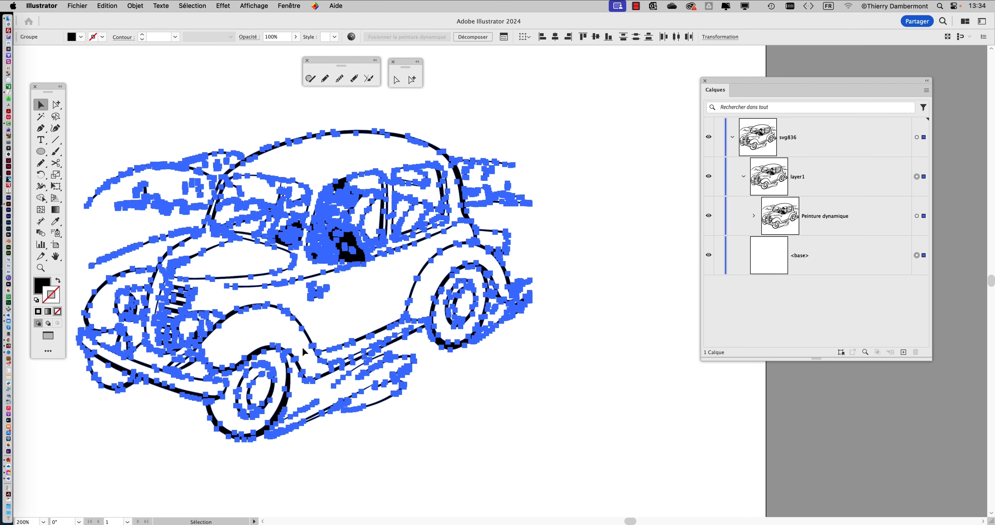
Enlarge the Calques panel, expand the Peinture dynamique group to examine its individual paths, and collapse the group
left_click_drag(724, 82, 657, 71)
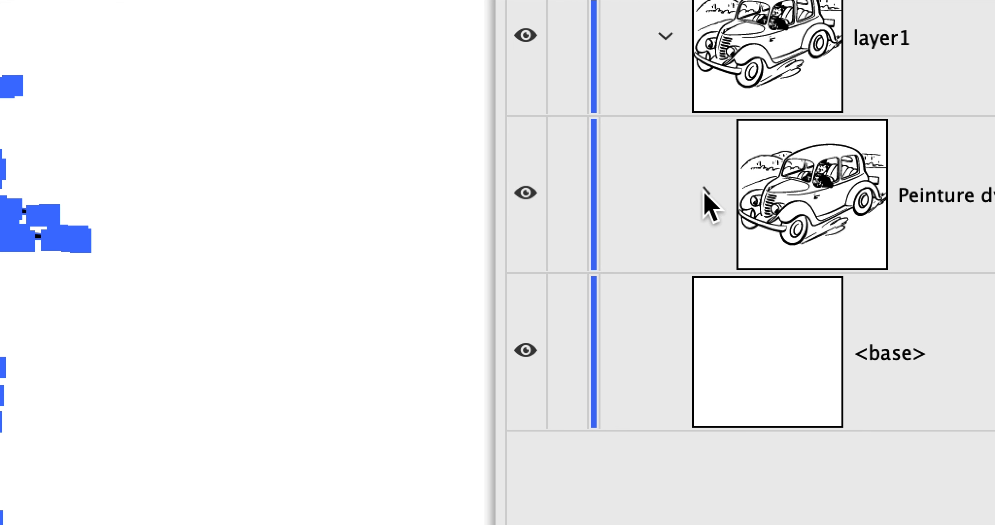
left_click(704, 193)
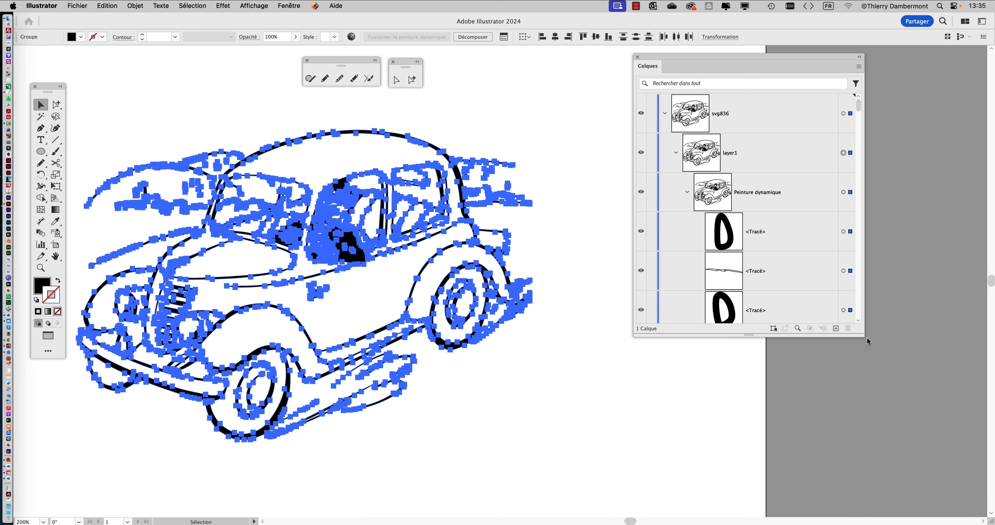
left_click_drag(861, 335, 882, 521)
scroll(793, 386, "down", 5)
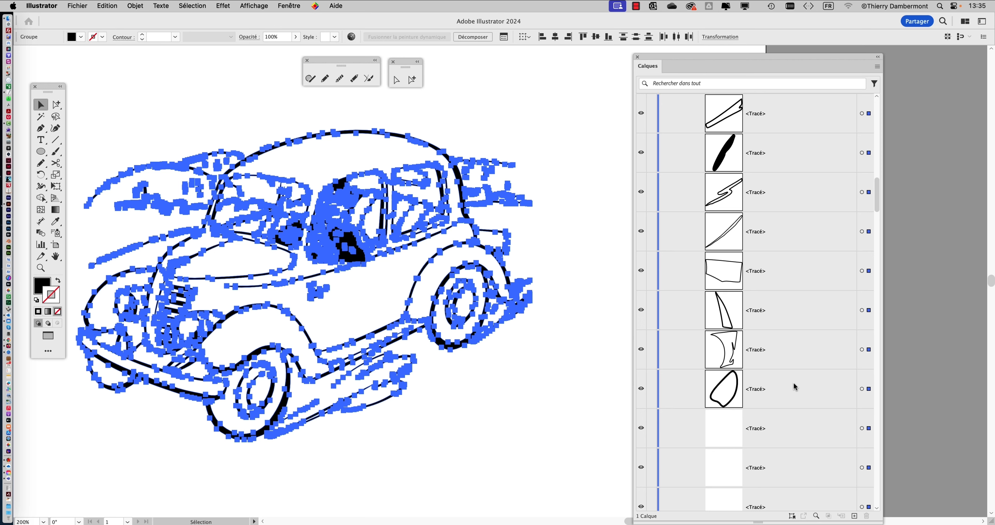
scroll(793, 384, "up", 5)
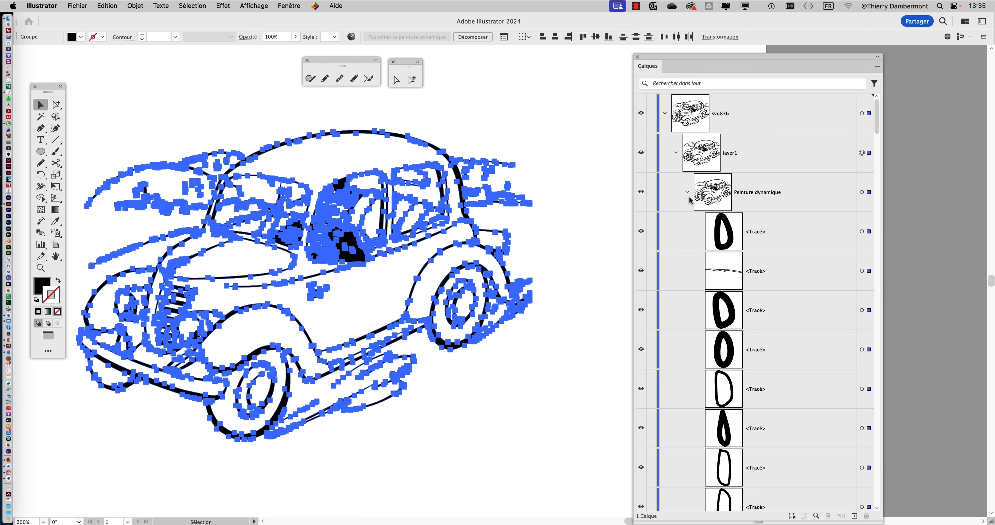
left_click(687, 192)
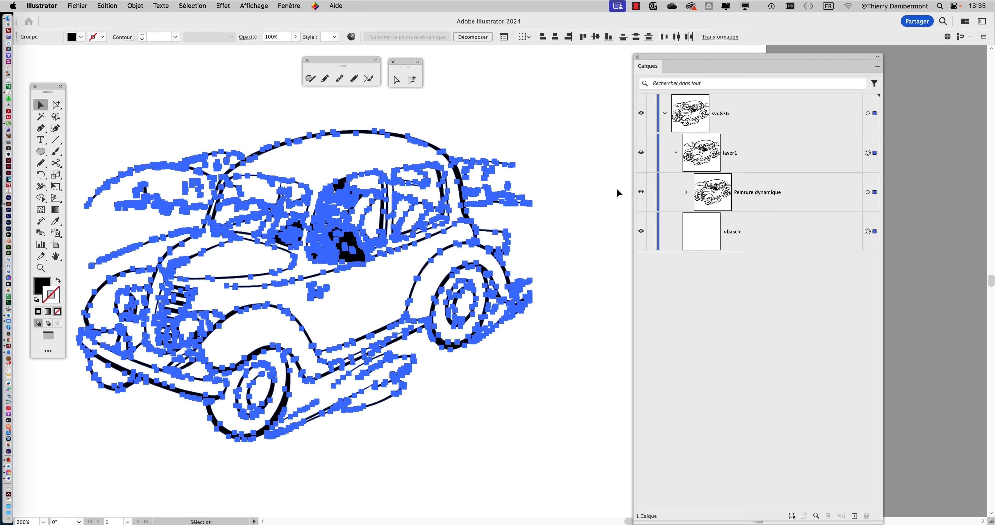
Deselect the Live Paint group and move the Calques panel farther away from the car
left_click(604, 186)
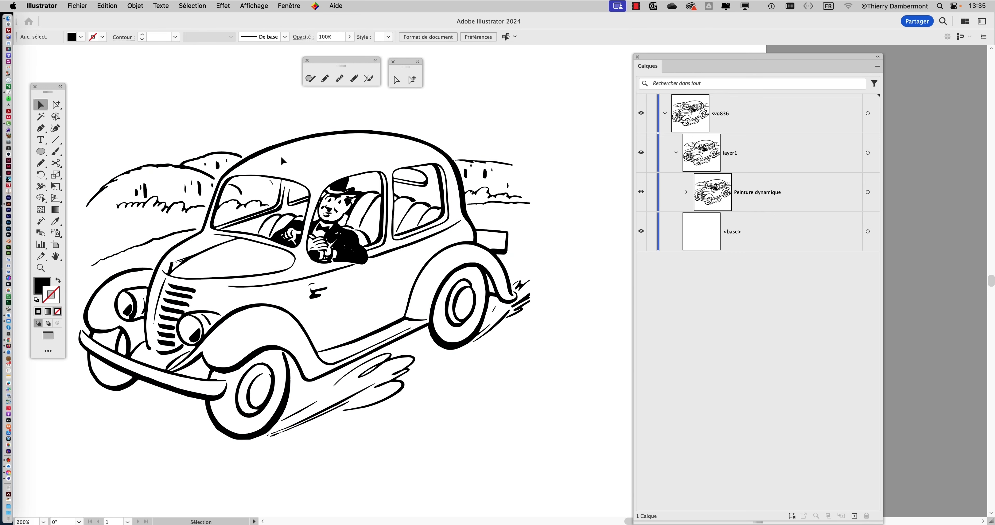
scroll(336, 166, "left", 3)
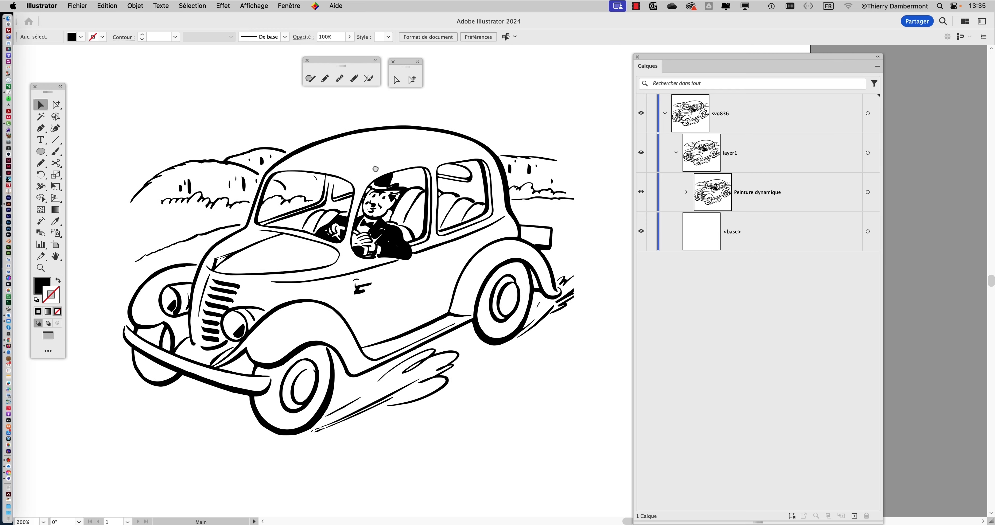
left_click_drag(659, 62, 708, 54)
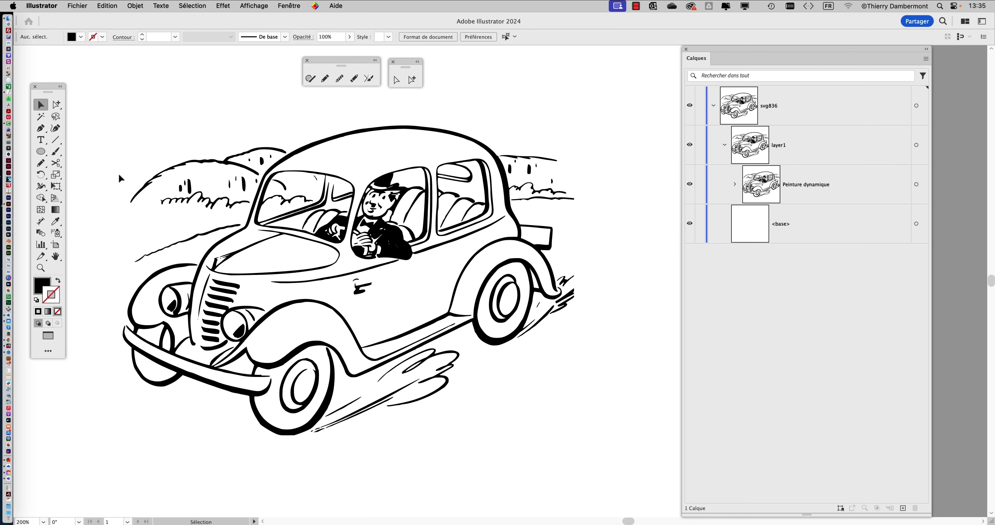
Detach the Shape Builder and Live Paint tool group as a floating palette above the hills and activate the Live Paint Selection tool
left_click(40, 199)
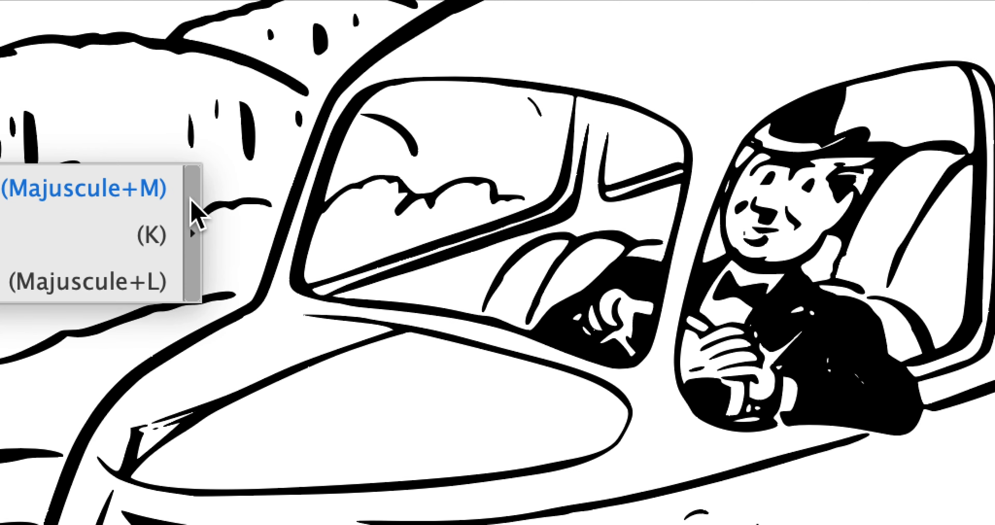
left_click(190, 227)
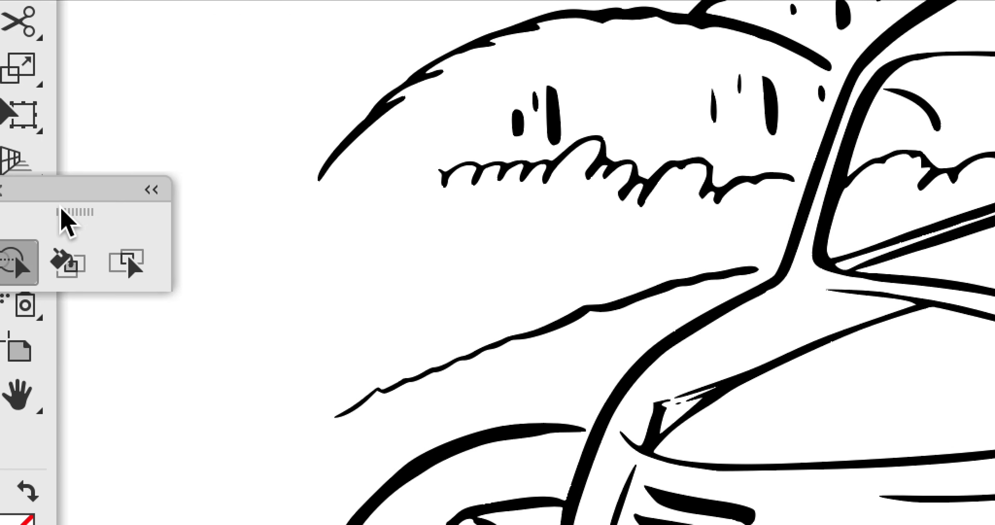
left_click_drag(55, 188, 186, 111)
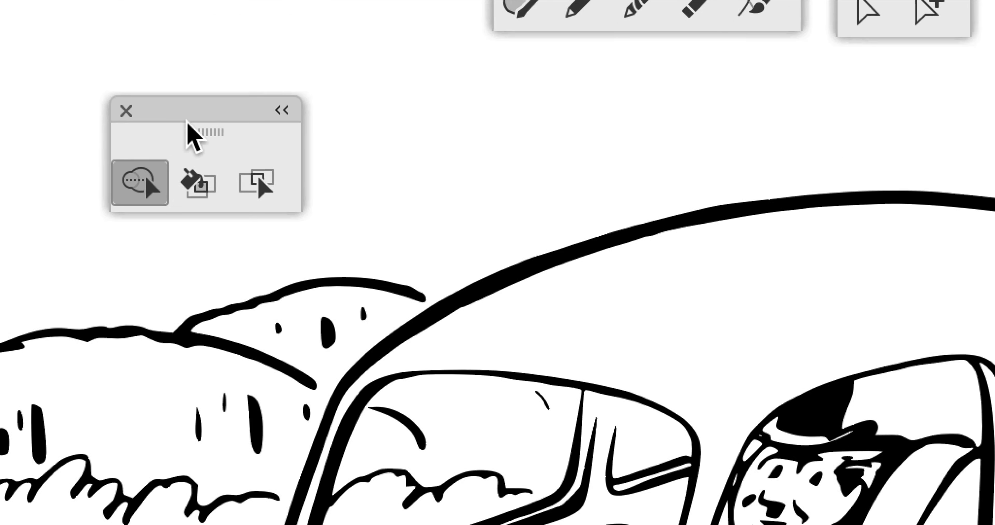
left_click(202, 142)
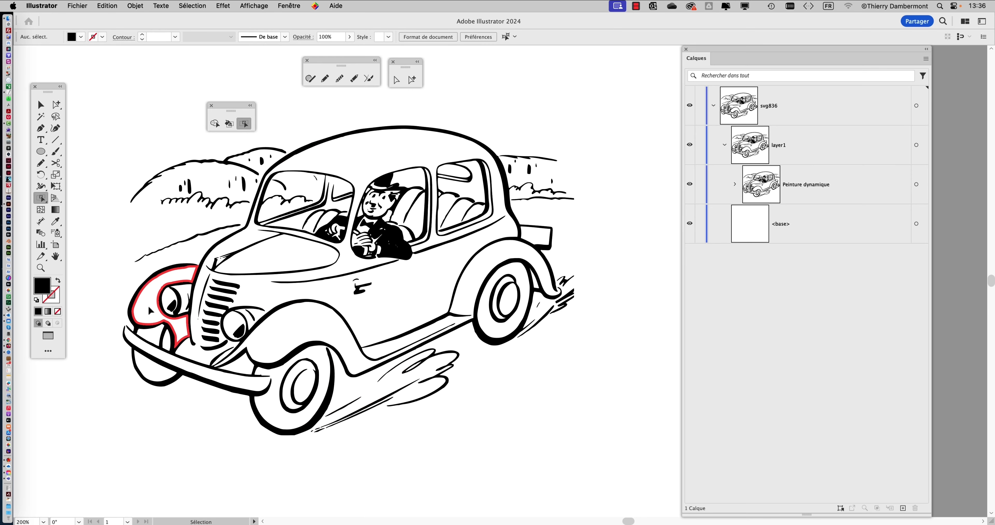
Select the whole Live Paint group, and select only the contour line below the driver with the Group Selection tool
left_click(41, 104)
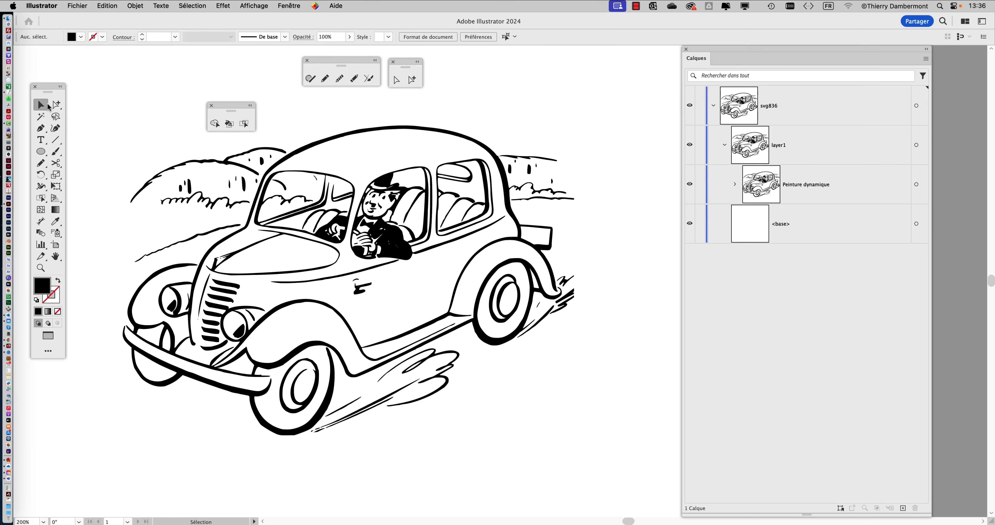
left_click(359, 276)
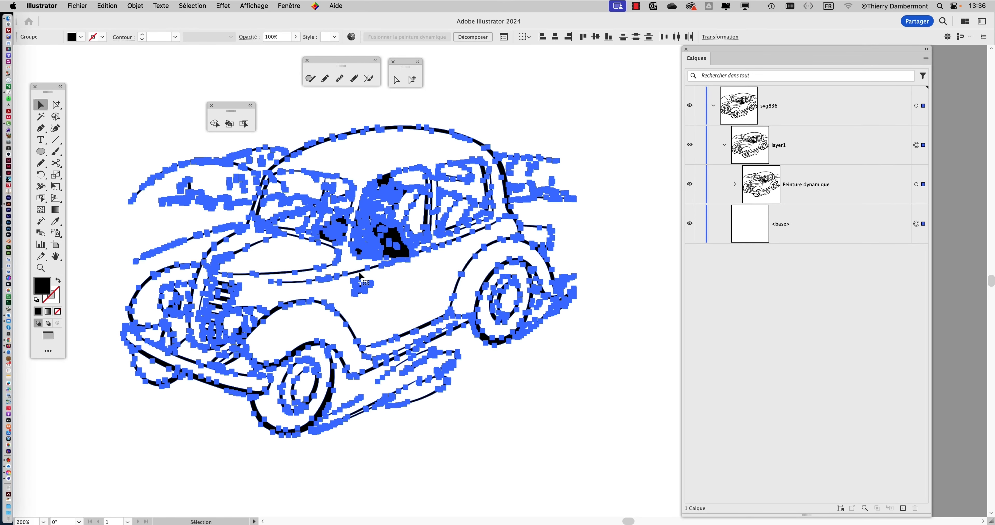
left_click(56, 105)
left_click(116, 111)
left_click(331, 282)
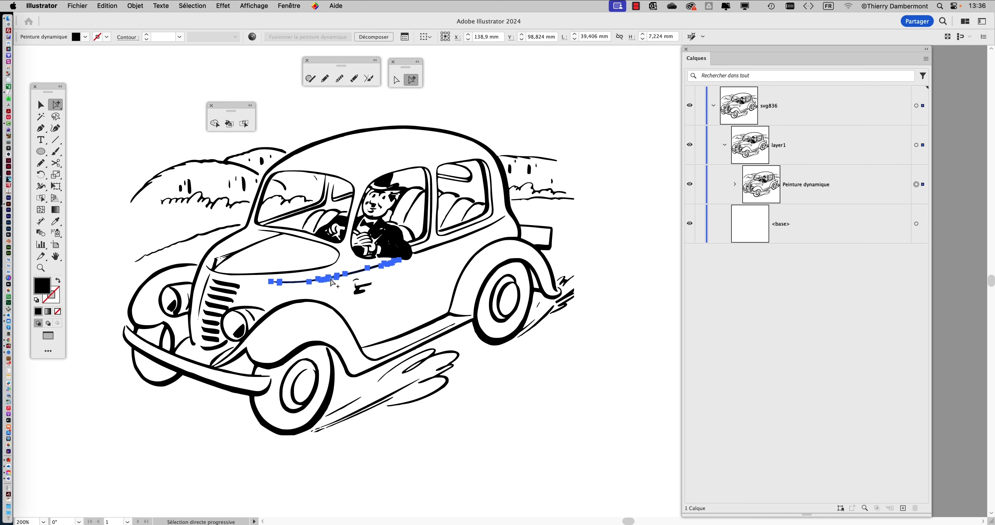
Examine individual contours of the Live Paint group by selecting the car body, outer fender and rear wheel paths in turn, and deselect everything
left_click(291, 160)
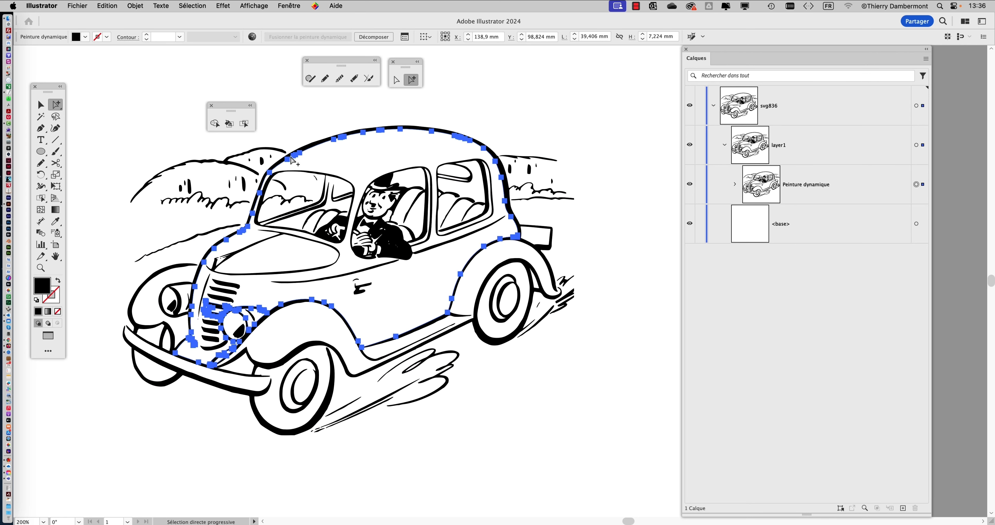
left_click(488, 280)
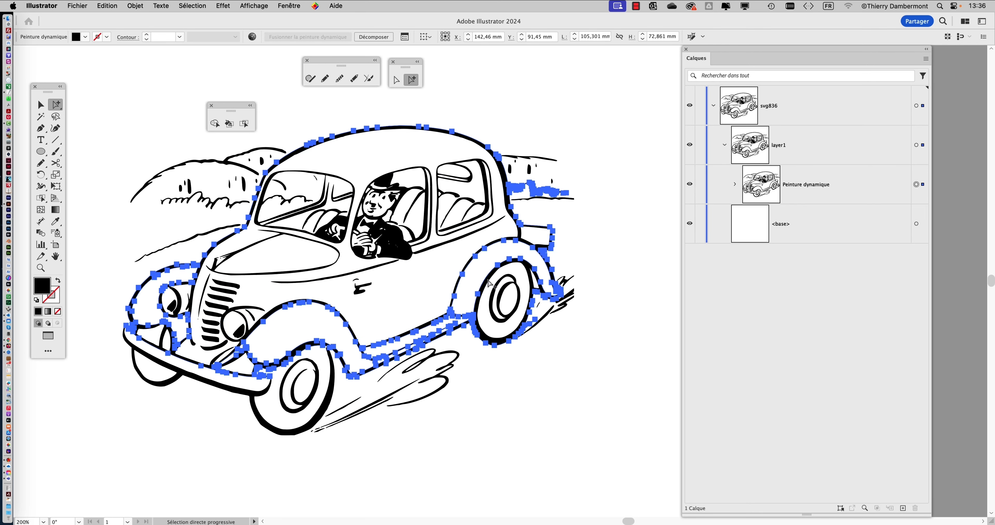
left_click(495, 286)
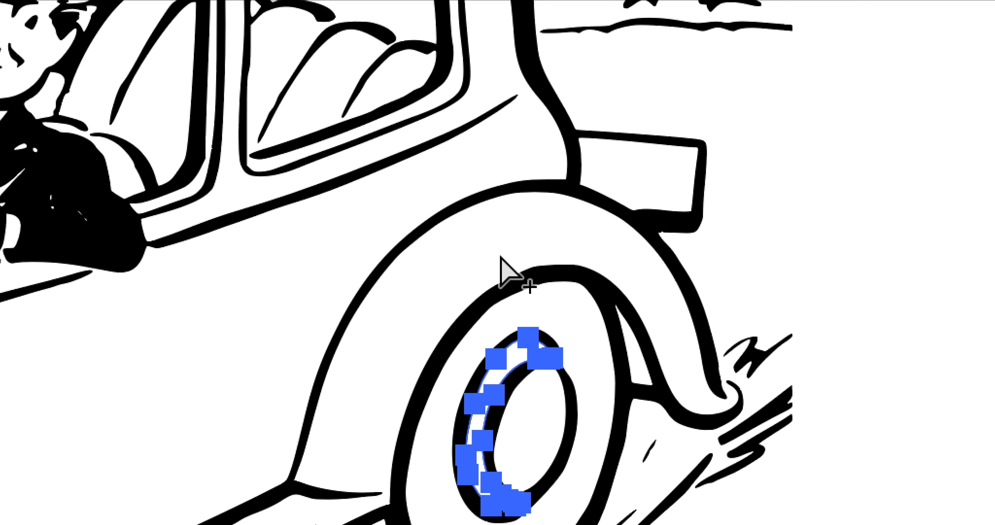
left_click(516, 216)
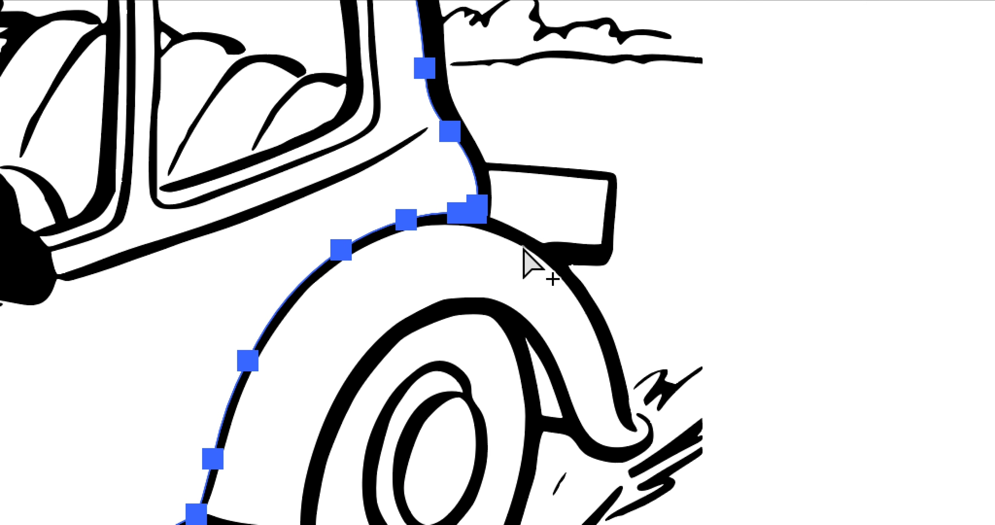
left_click(525, 233)
left_click(575, 291)
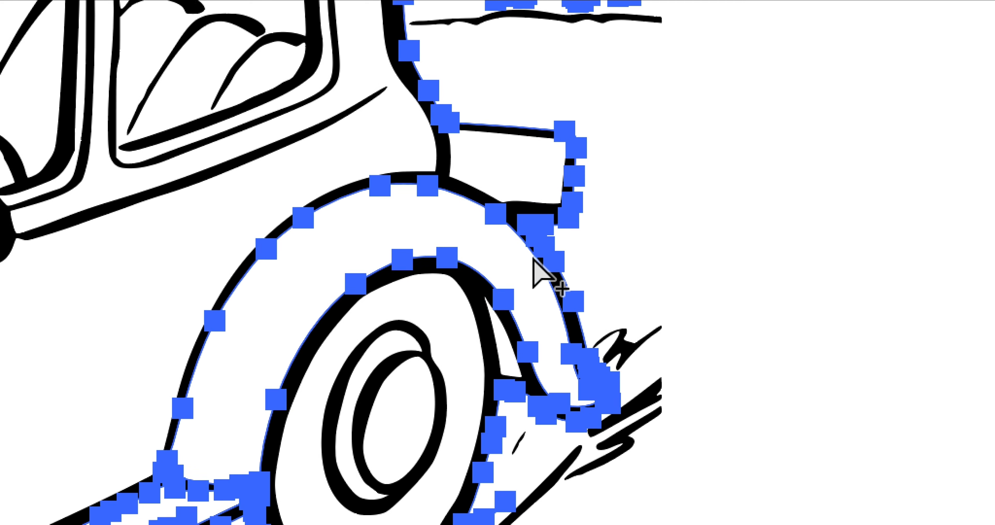
left_click(556, 275)
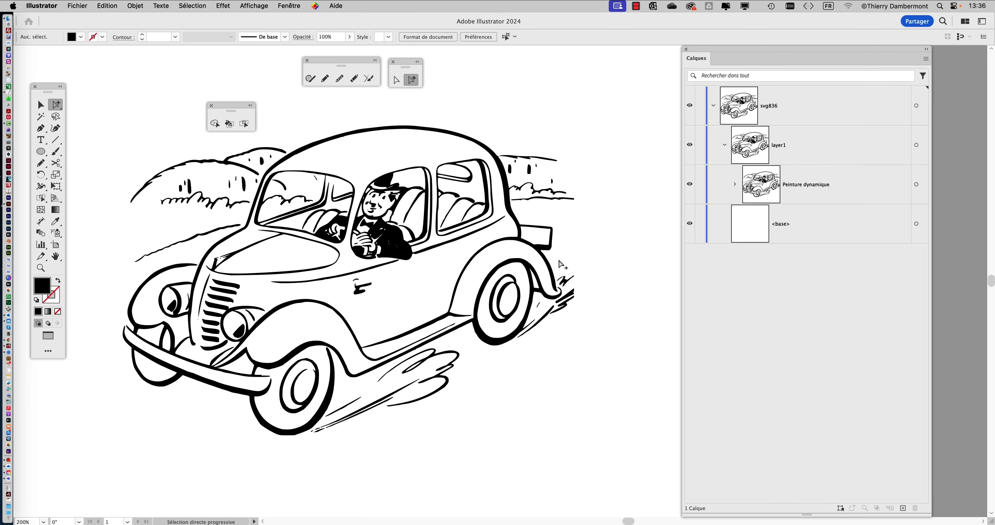
Draw a closed freehand shape about 33 × 23 mm above the car with the Pencil, using no fill and a 4 pt black stroke
left_click_drag(518, 369, 489, 450)
scroll(337, 229, "up", 1)
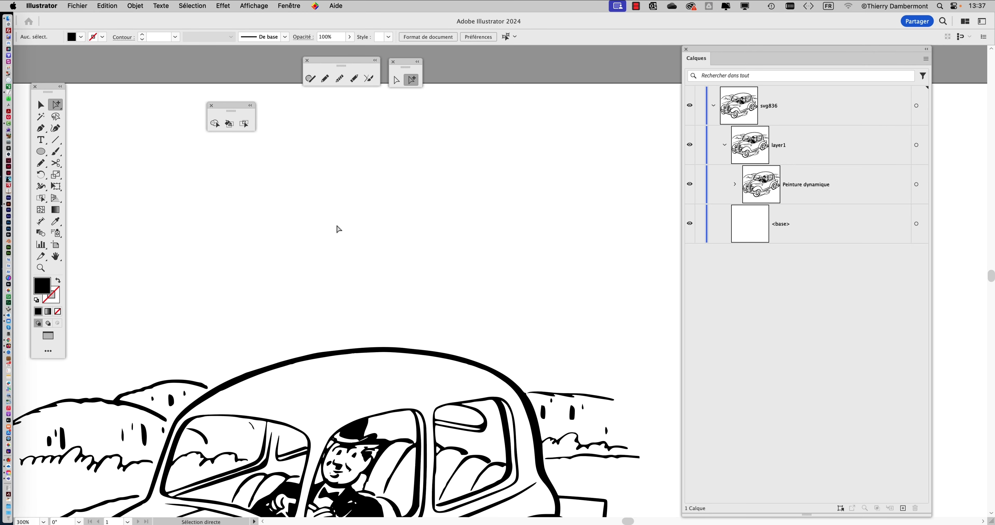
scroll(230, 201, "up", 1)
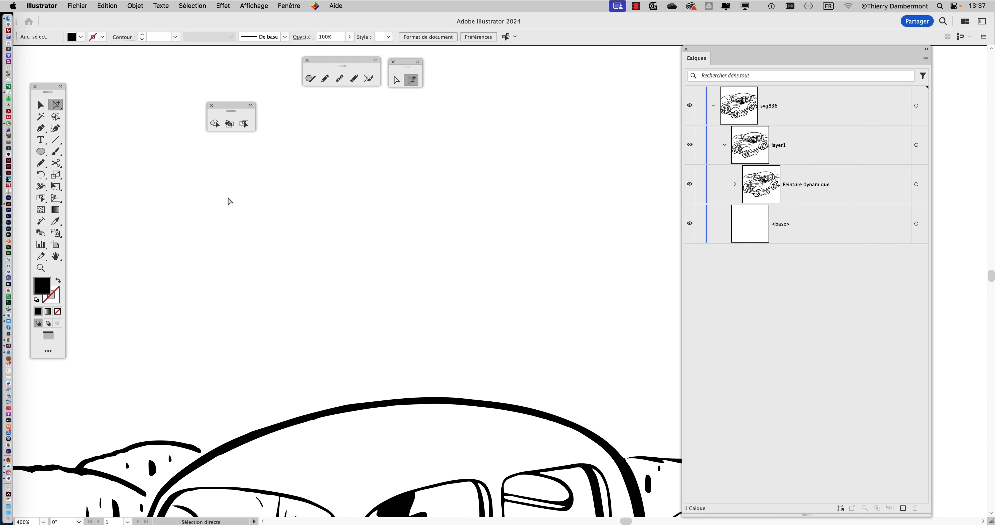
left_click(41, 163)
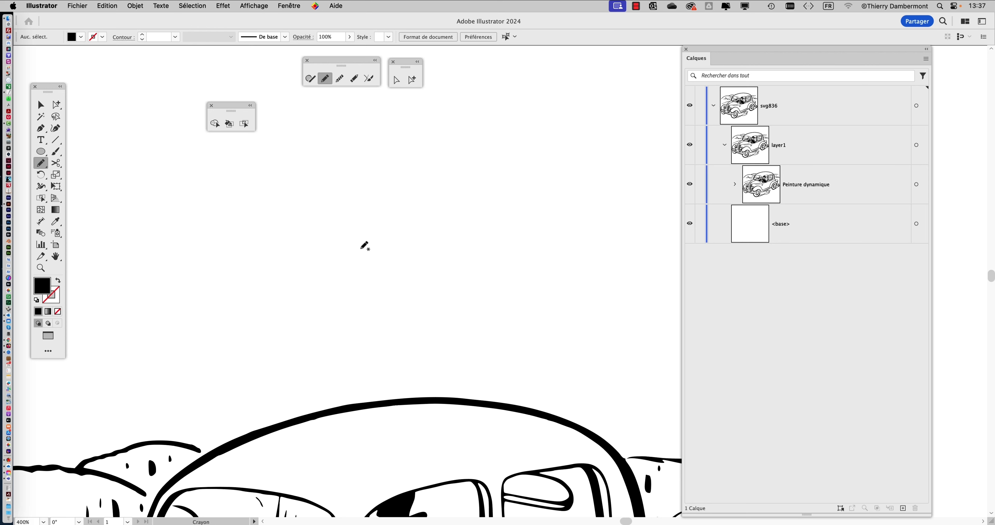
left_click(58, 285)
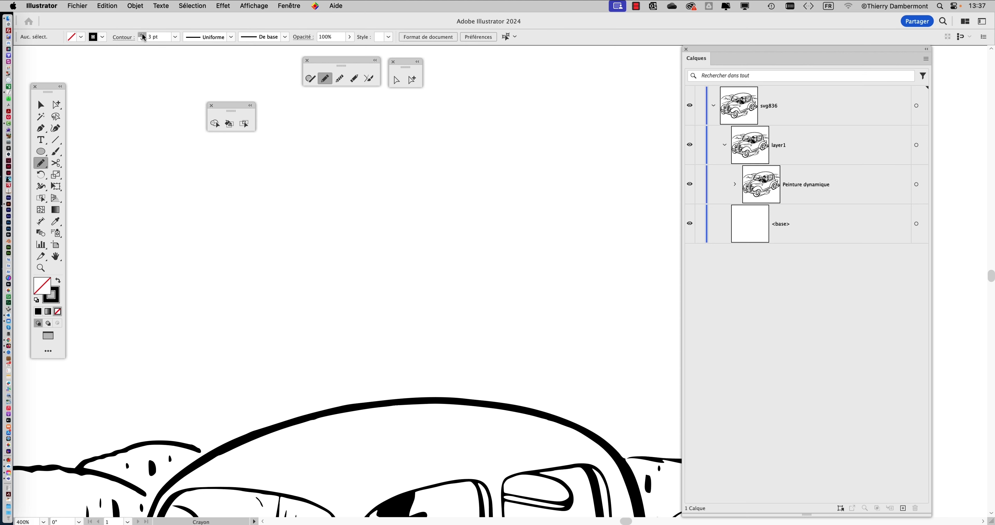
mouse_move(329, 288)
left_mouse_down()
mouse_move(480, 177)
mouse_move(539, 222)
mouse_move(519, 281)
mouse_move(493, 310)
mouse_move(461, 325)
mouse_move(359, 327)
left_mouse_up()
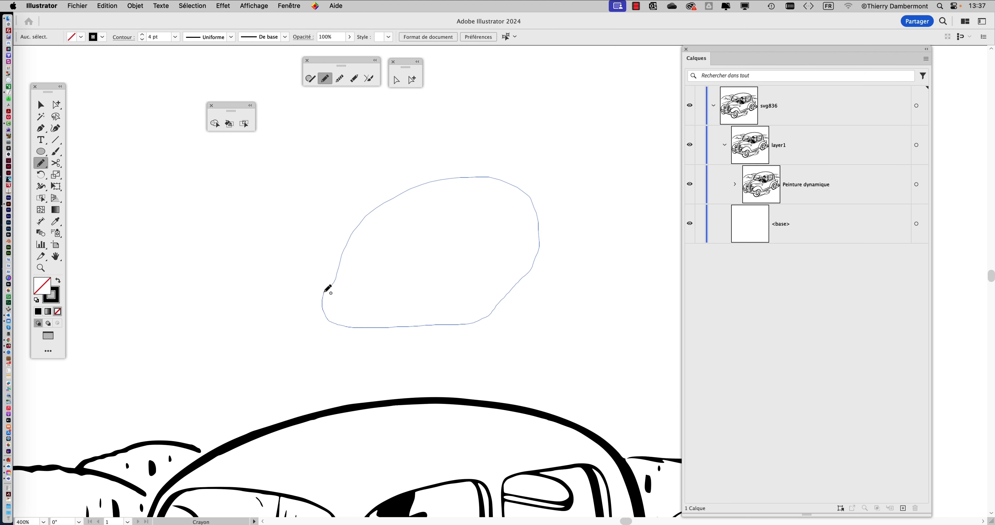
left_click_drag(327, 291, 325, 292)
Draw a second rounded Pencil outline about 28 × 27 mm beside the closed shape, leaving a small gap between its ends
scroll(369, 271, "right", 5)
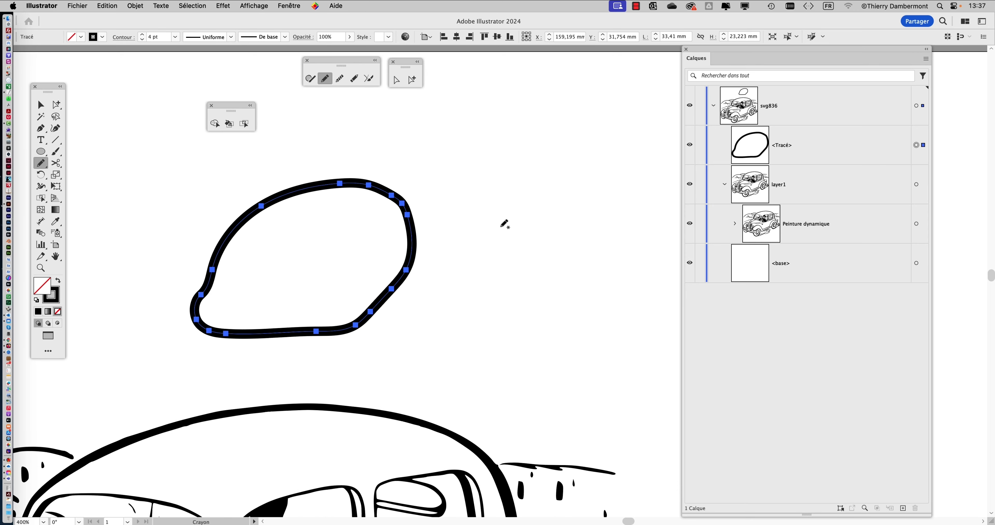
scroll(458, 251, "right", 3)
scroll(458, 252, "down", 1)
mouse_move(400, 273)
left_mouse_down()
mouse_move(401, 228)
mouse_move(443, 151)
mouse_move(555, 148)
mouse_move(583, 214)
mouse_move(571, 273)
mouse_move(535, 304)
mouse_move(453, 315)
mouse_move(411, 293)
left_mouse_up()
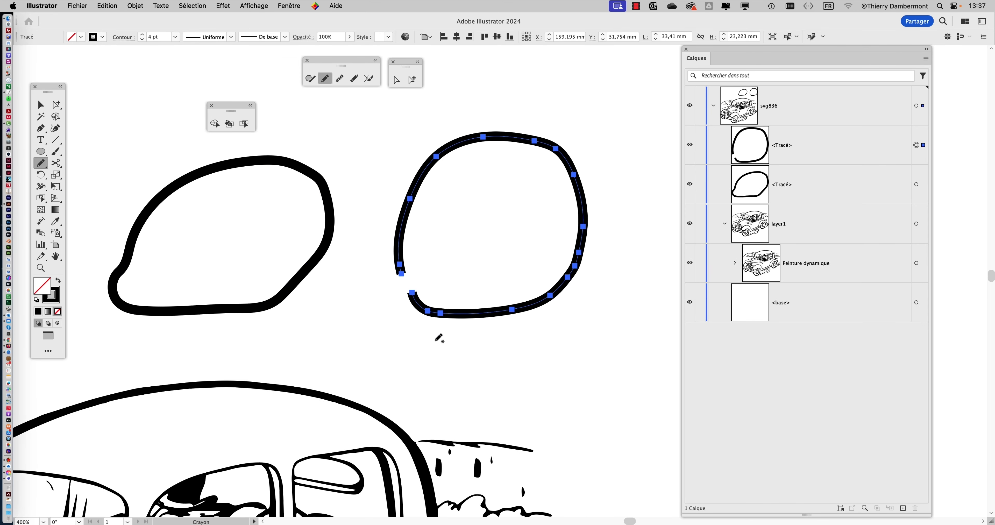
Select the closed freehand shape with the Selection tool
left_click(41, 104)
left_click(149, 162)
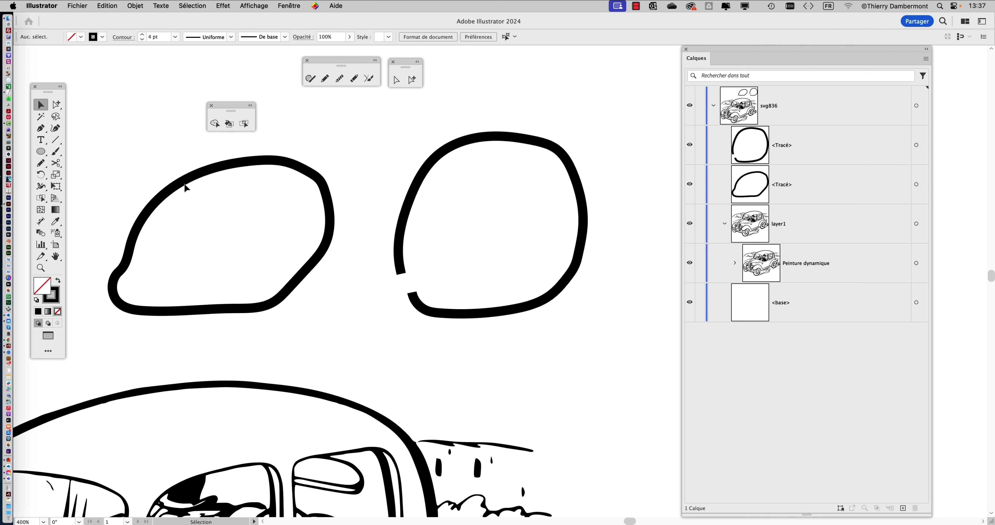
left_click(183, 185)
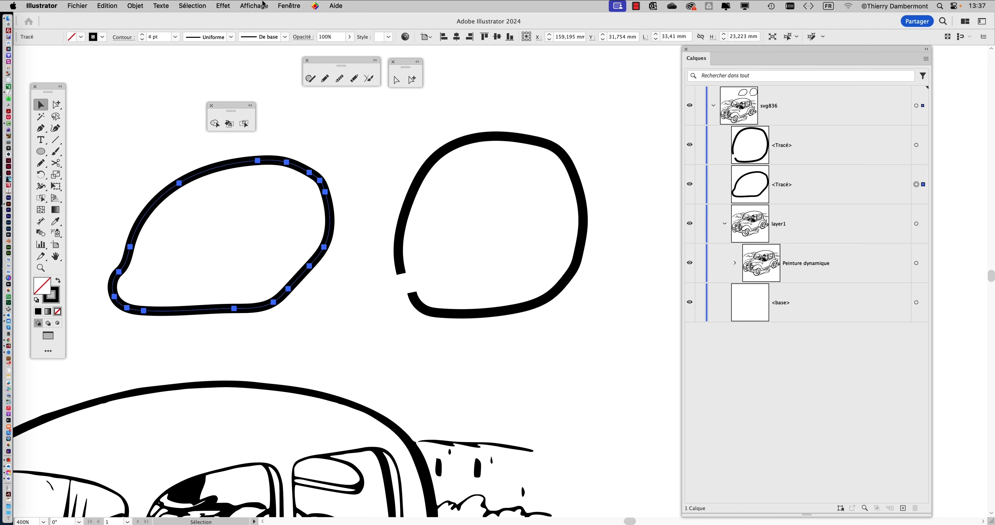
left_click(298, 6)
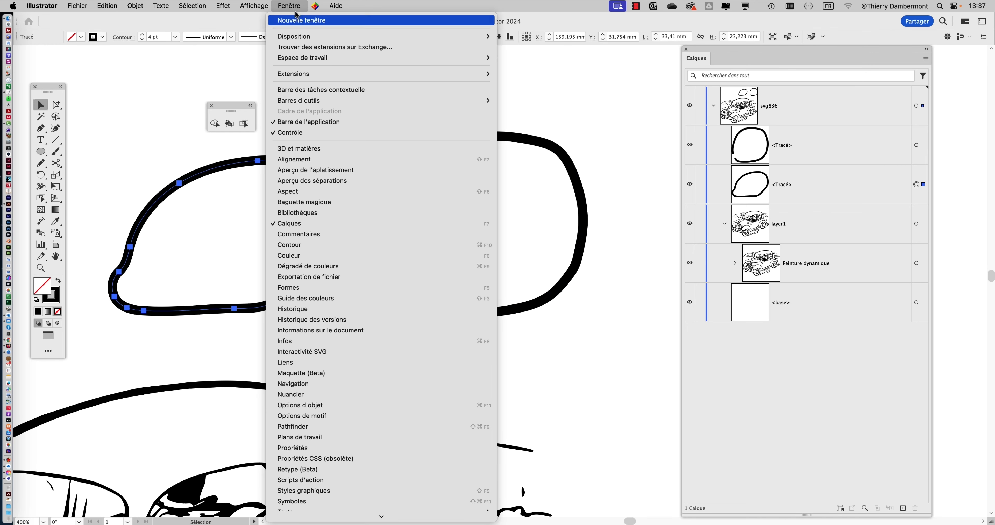
left_click(304, 394)
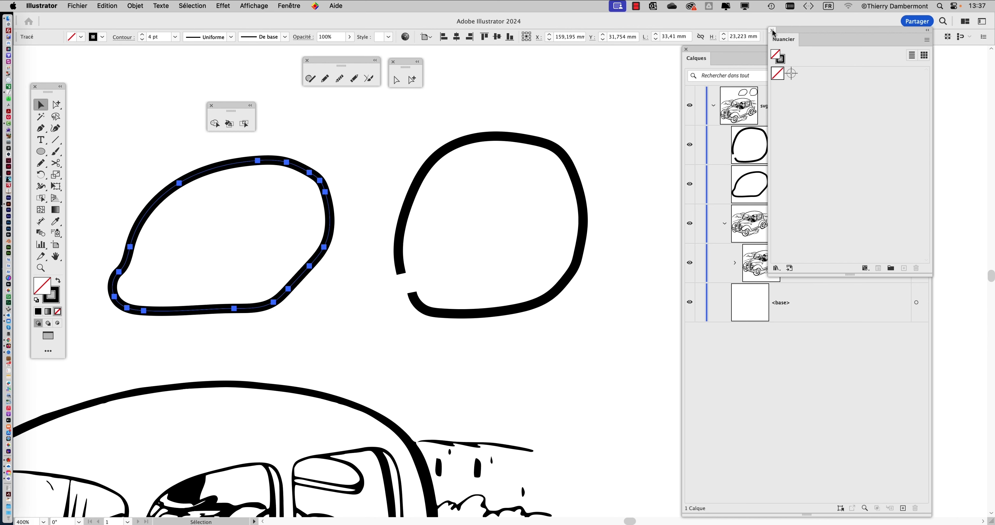
left_click(772, 30)
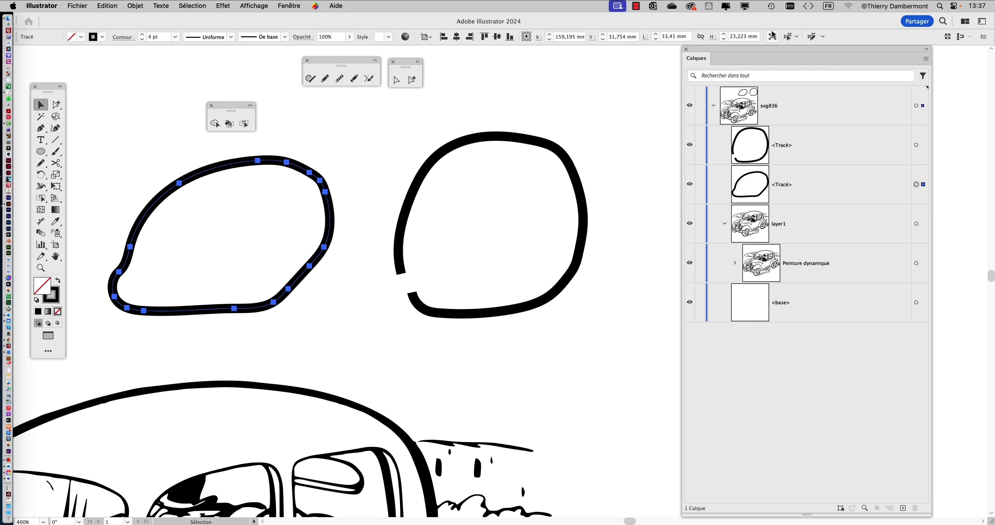
Display the Nuancier swatches and load the RVB de base library from Nuanciers par défaut
left_click(289, 4)
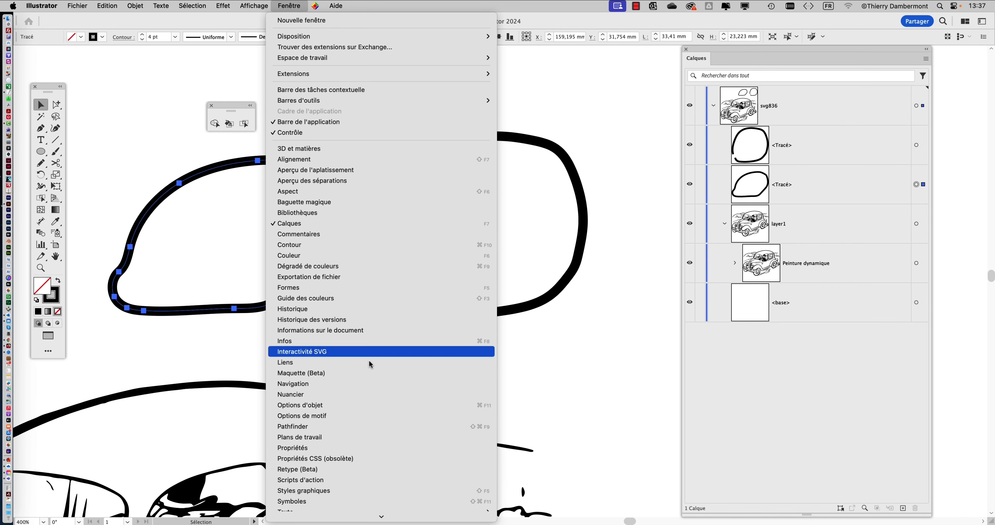
left_click(338, 394)
left_click_drag(783, 30, 630, 53)
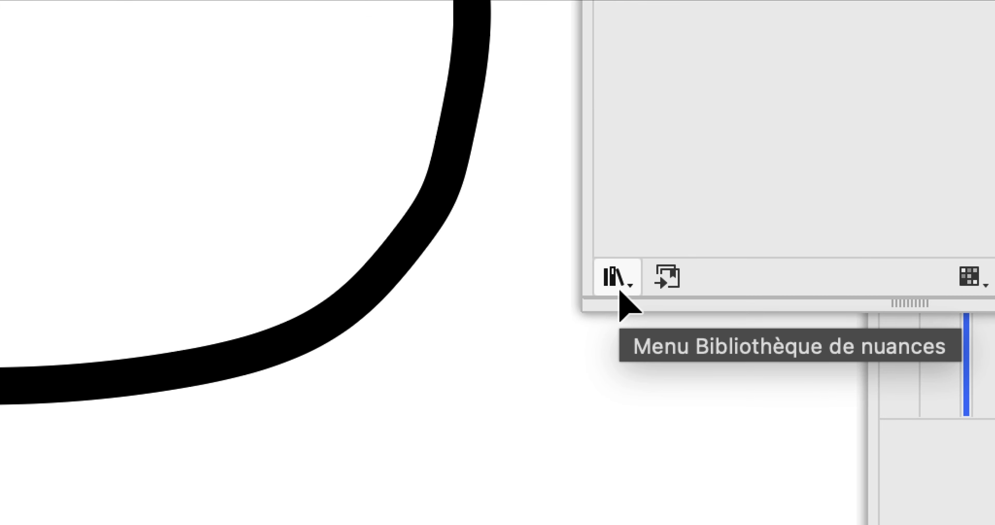
left_click(619, 290)
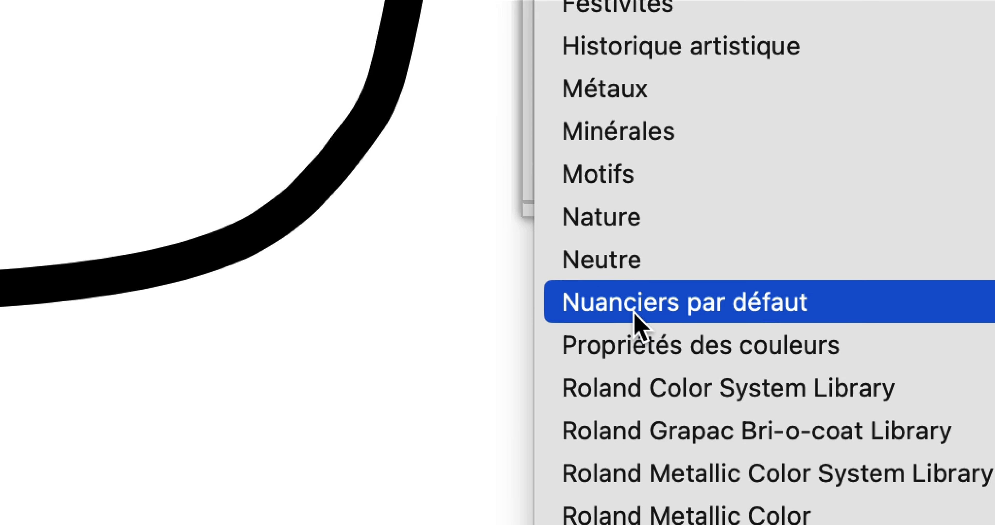
mouse_move(633, 324)
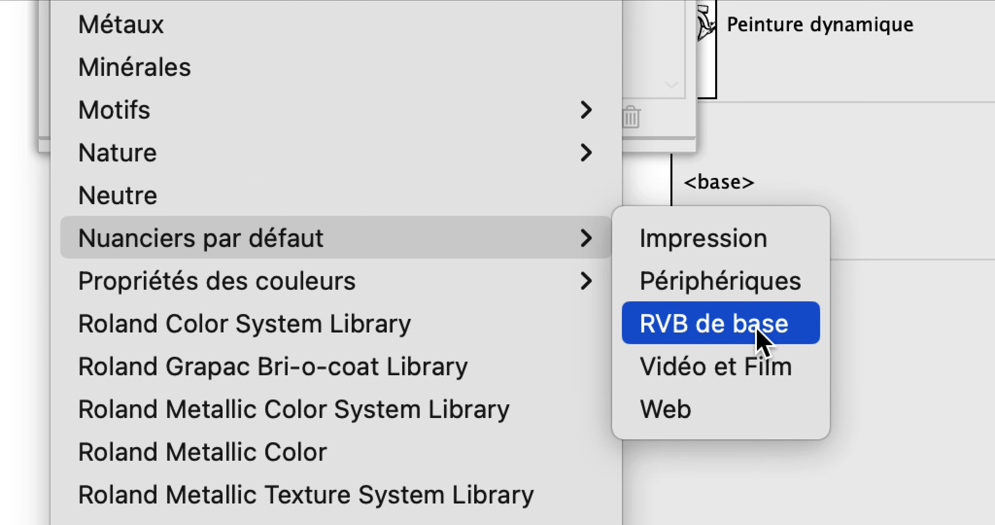
left_click(758, 329)
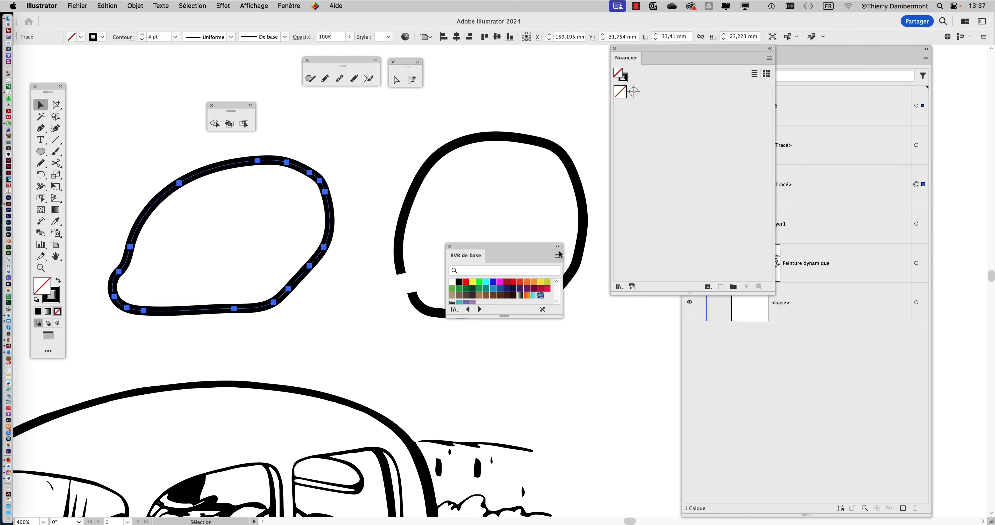
Show the RVB de base swatches as medium thumbnails, move the Nuancier aside, and reposition and enlarge the library panel
left_click(558, 254)
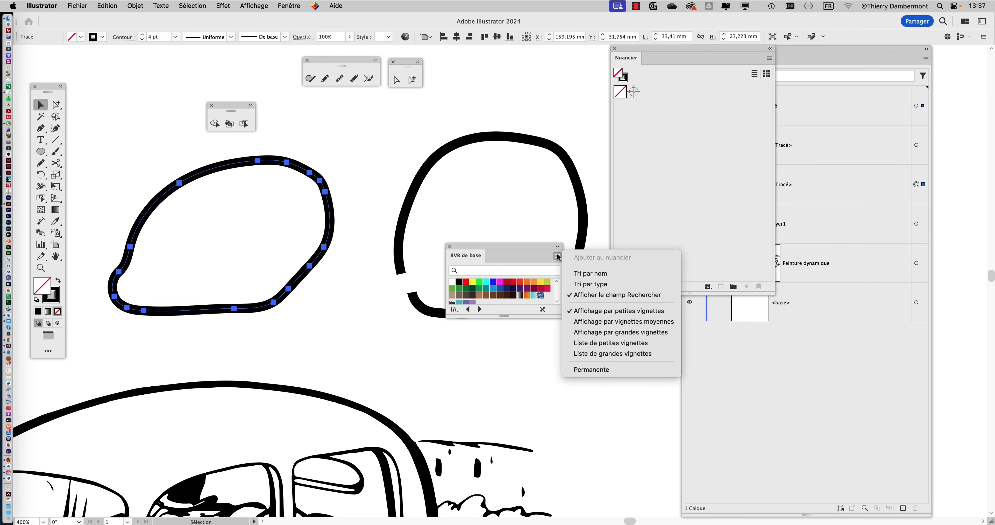
left_click(630, 326)
left_click_drag(625, 57, 888, 164)
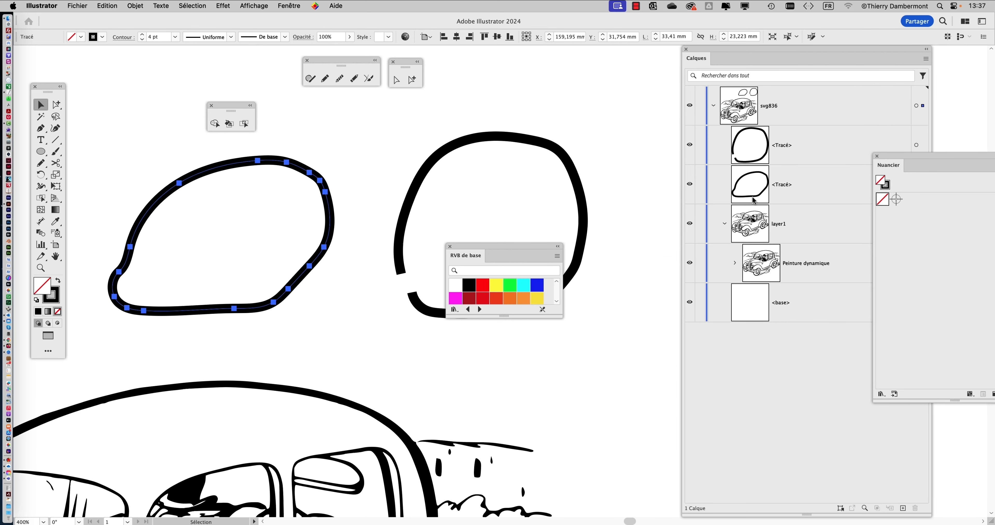
left_click_drag(490, 248, 564, 97)
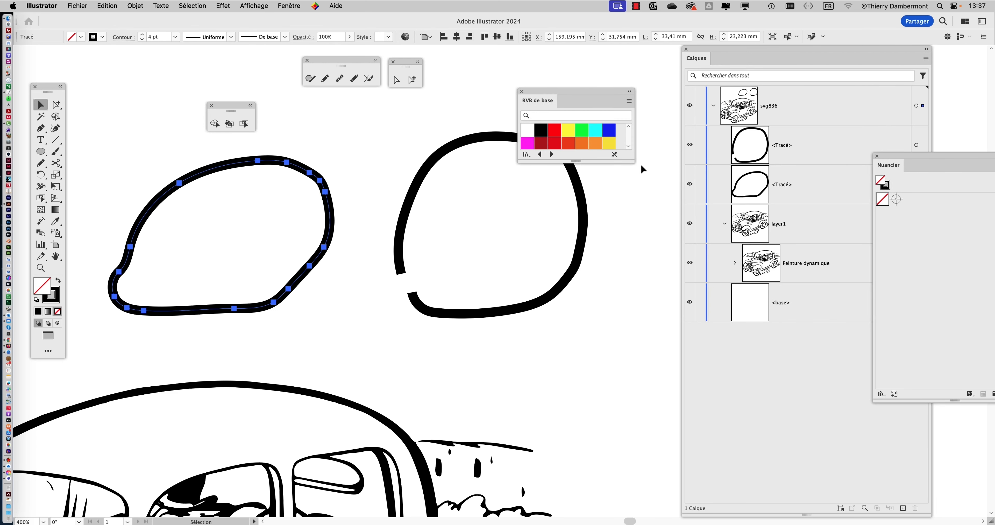
left_click_drag(632, 162, 643, 350)
Fill the closed freehand shape with a red swatch and replace that fill with a green one
left_click(559, 148)
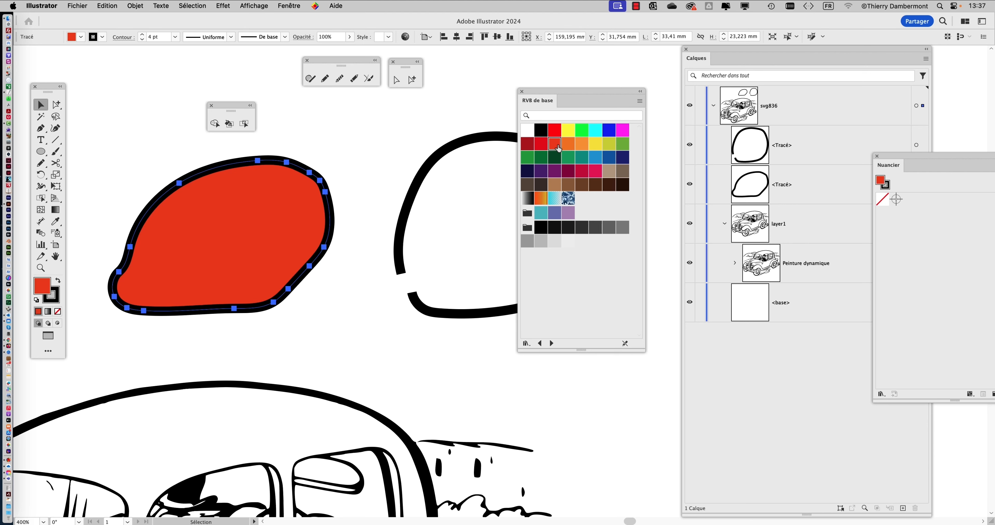
left_click(568, 157)
Move the RVB de base panel aside, fill the open freehand shape with the same green swatch, and deselect it
left_click_drag(571, 99, 607, 96)
scroll(491, 144, "right", 5)
left_click(363, 138)
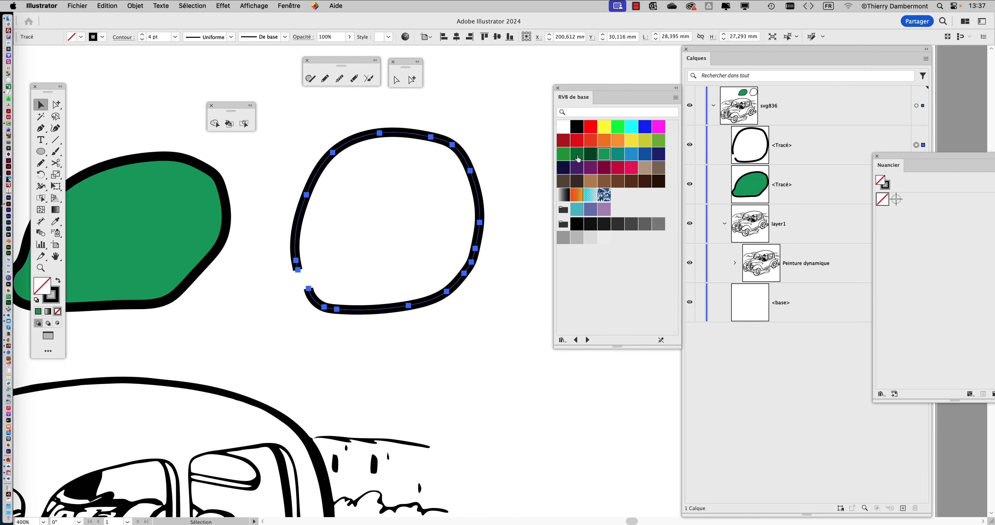
left_click(609, 158)
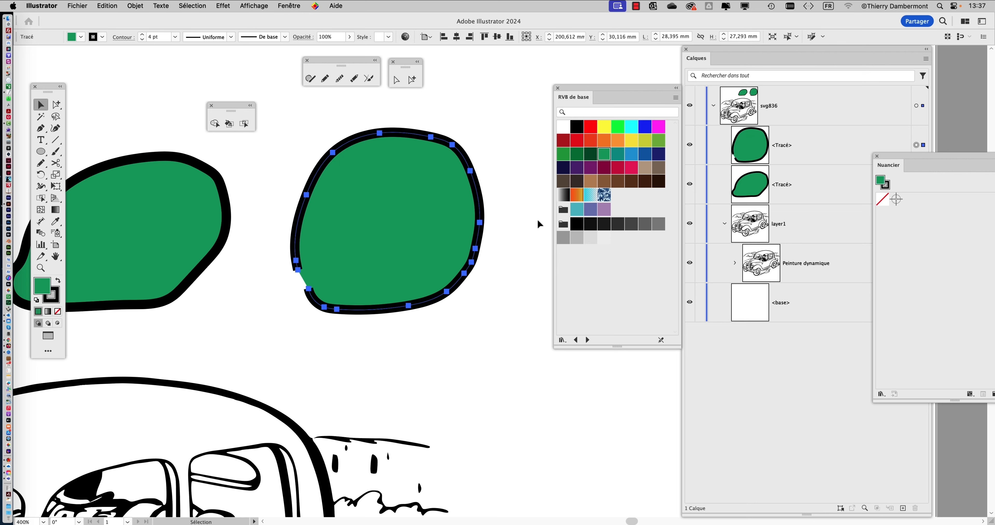
left_click(504, 317)
Activate the Pencil tool for drawing in the empty area beside the open green shape
scroll(322, 346, "right", 8)
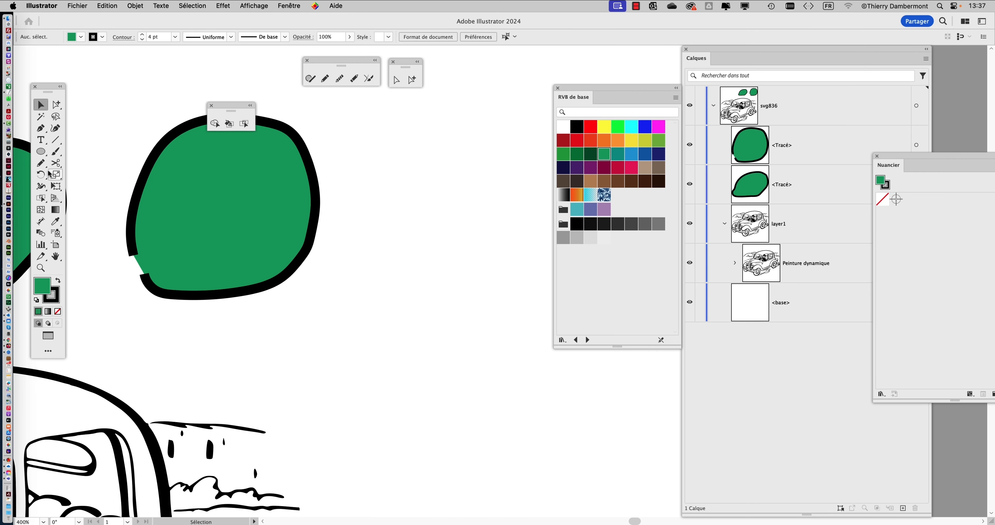
left_click(43, 164)
scroll(340, 240, "right", 3)
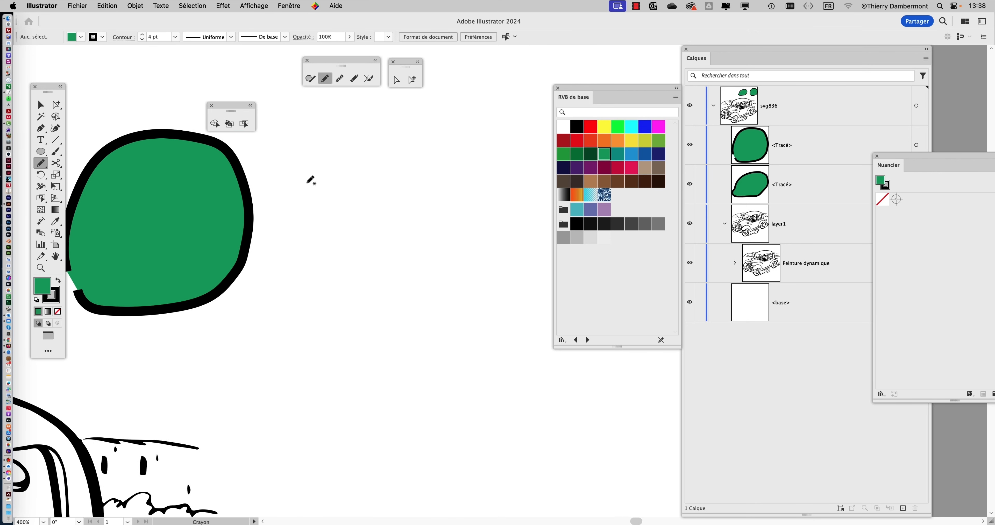
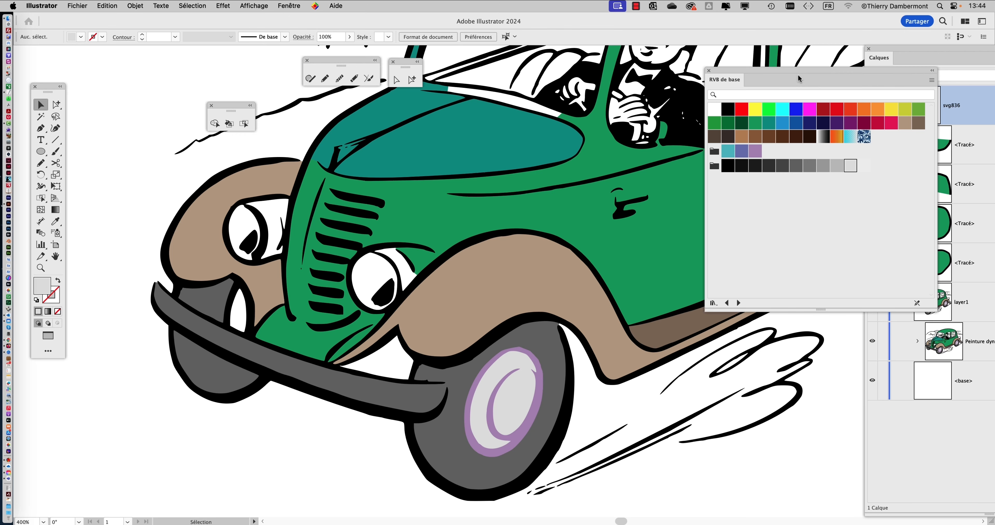
Bring the Calques panel fully into view and target the Peinture dynamique group
left_click_drag(905, 58, 496, 63)
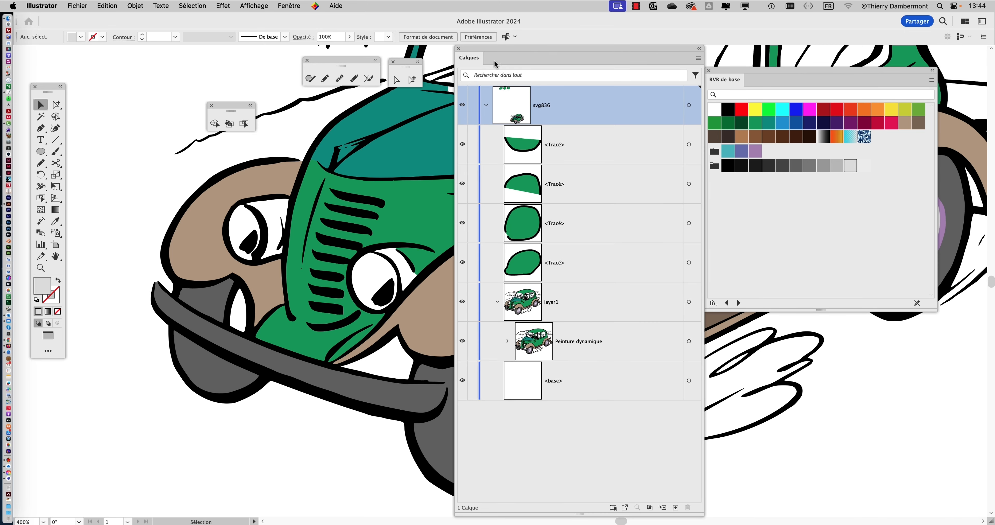
left_click(689, 342)
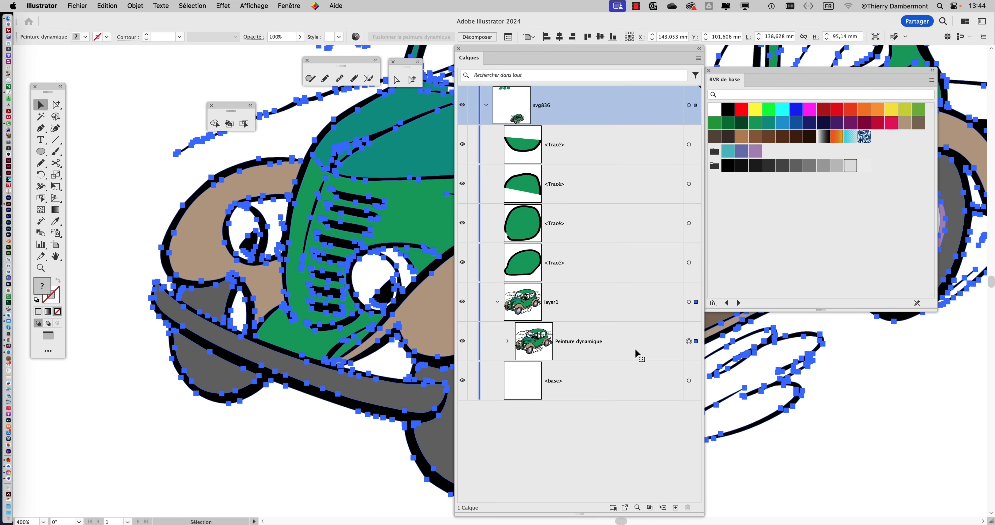
Examine how highlighting the path, layer1 and Peinture dynamique entries in Calques differs from targeting their artwork
left_click(651, 433)
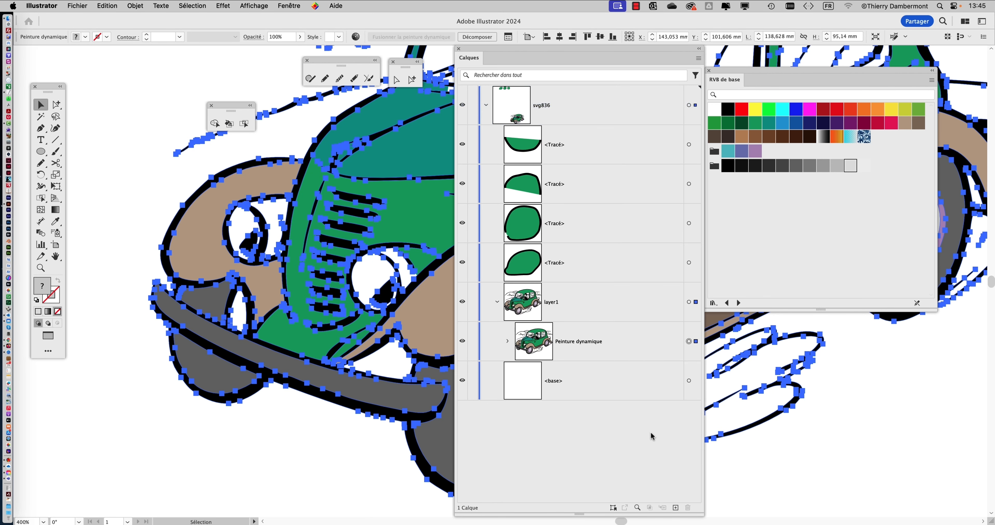
left_click(598, 155)
left_click(597, 191)
left_click(595, 224)
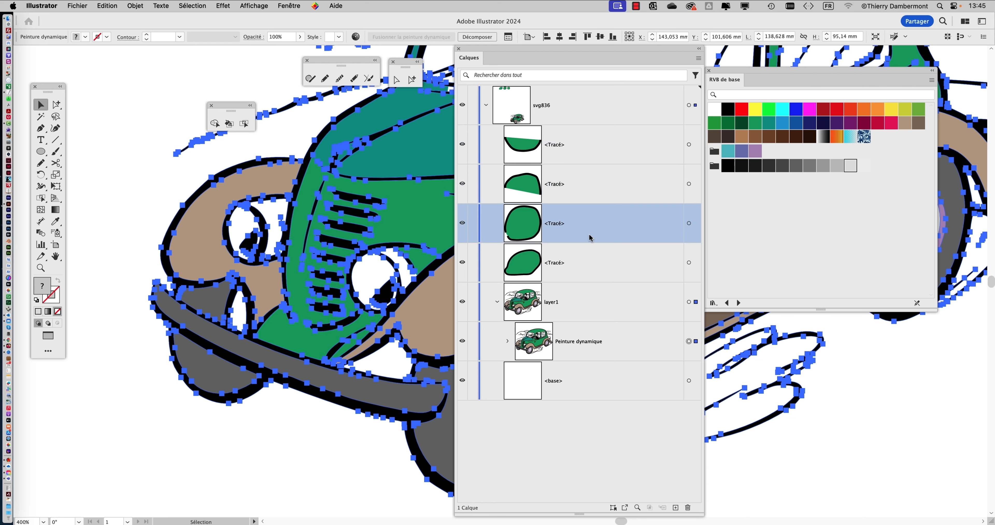
left_click(589, 256)
left_click(570, 302)
left_click(579, 328)
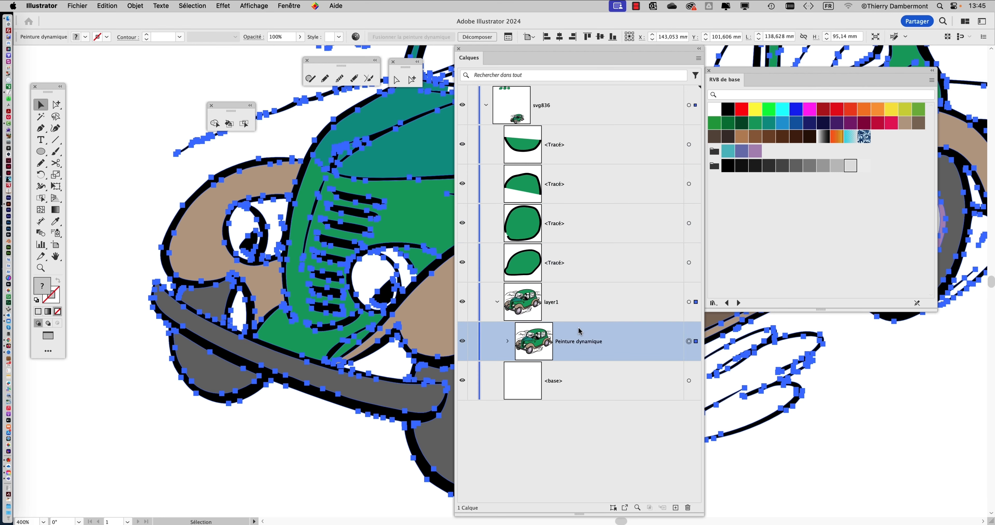
left_click(576, 374)
left_click(576, 348)
left_click(576, 312)
left_click(581, 259)
left_click(584, 219)
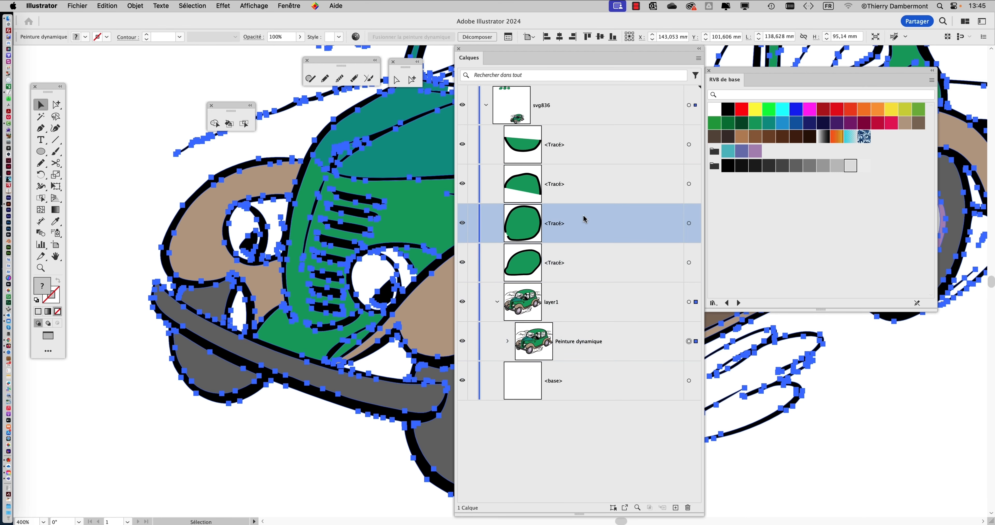
left_click(587, 185)
left_click(581, 153)
left_click(633, 343)
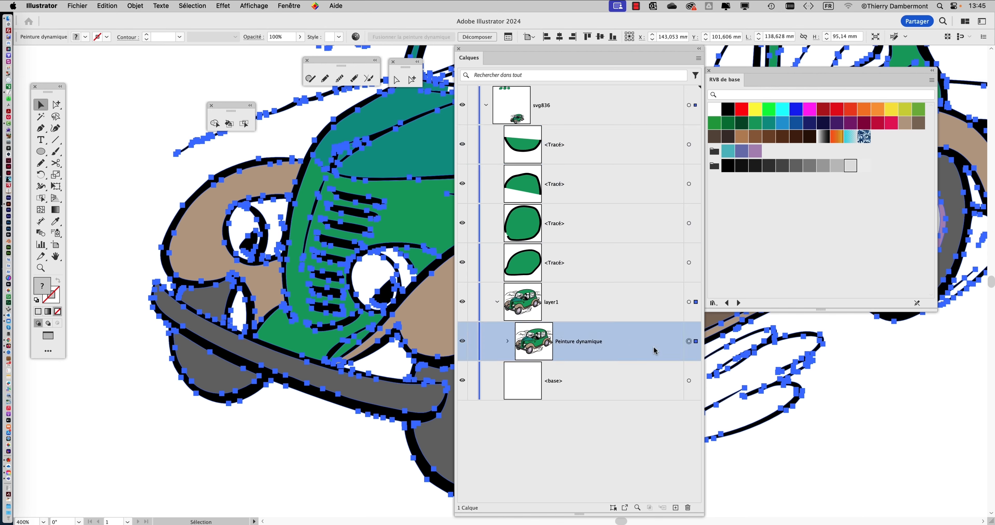
left_click(665, 440)
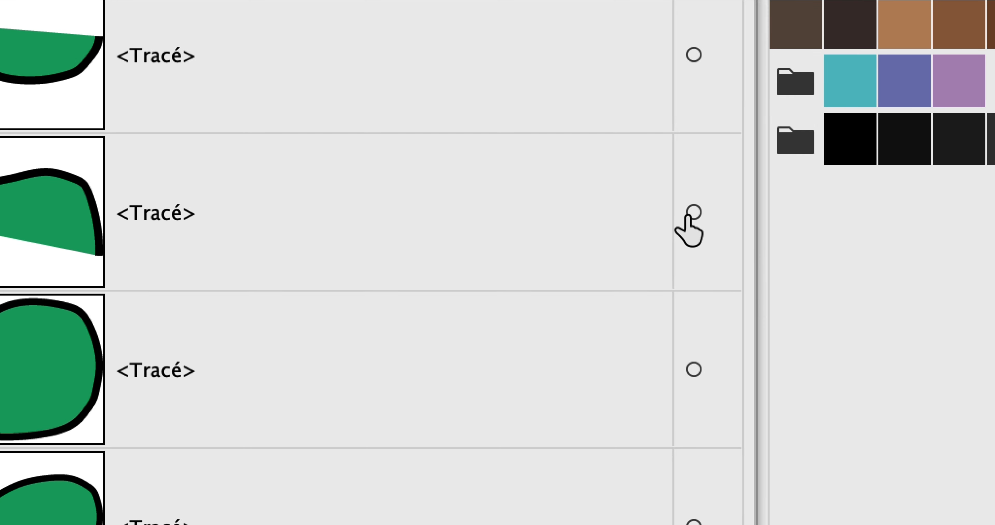
Target the second open path in Calques and locate it among the freehand shapes above the artboard
left_click(695, 212)
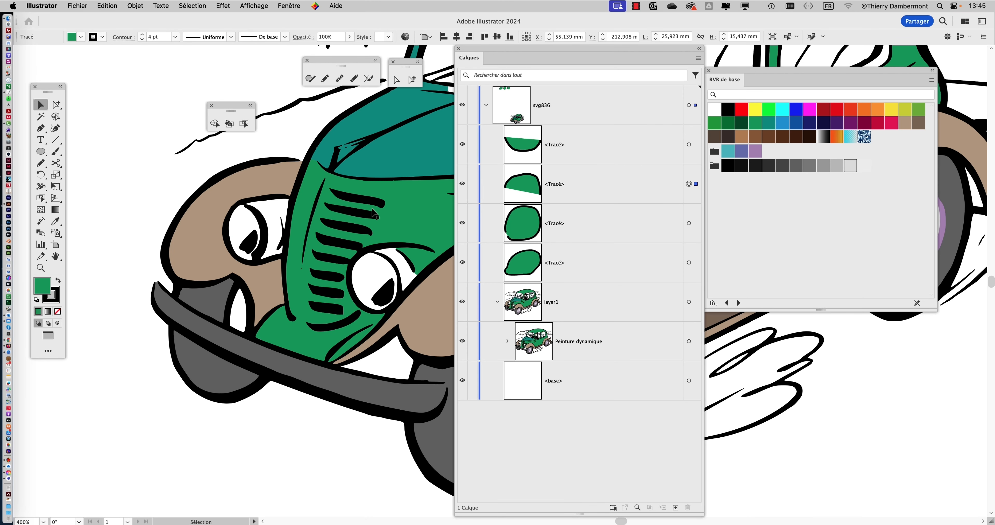
scroll(371, 211, "down", 3)
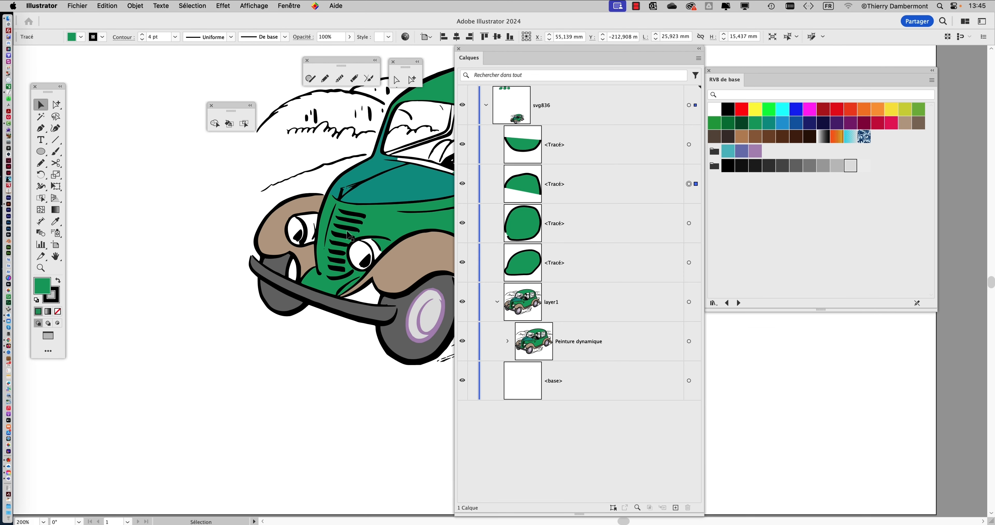
left_click_drag(368, 212, 304, 445)
scroll(294, 353, "down", 2)
scroll(294, 354, "down", 2)
scroll(252, 191, "up", 4)
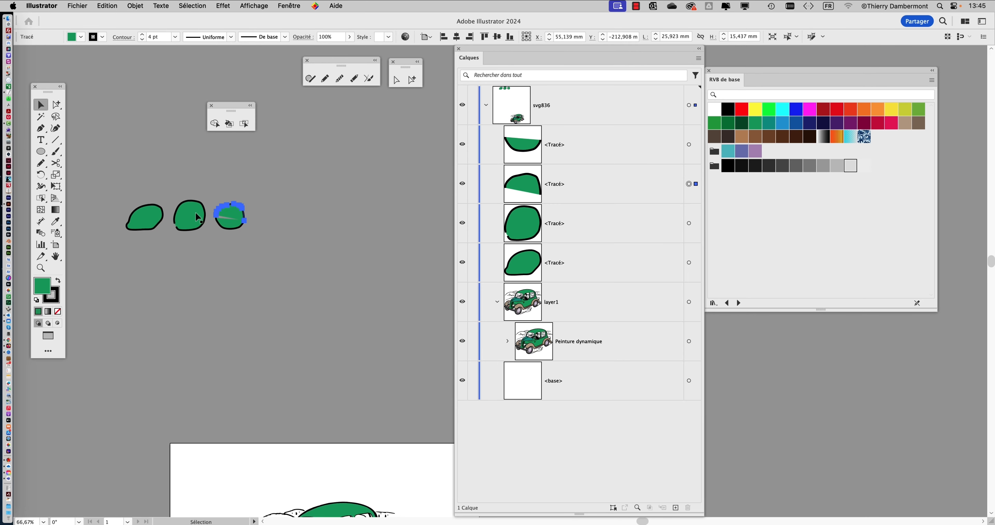
scroll(268, 222, "down", 1)
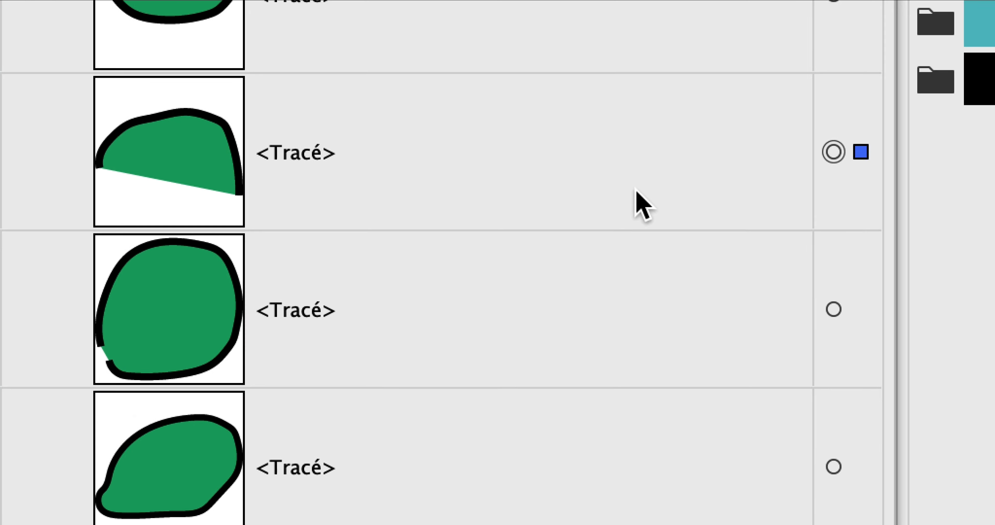
Target the Peinture dynamique group in Calques to select the whole car drawing
left_click(615, 401)
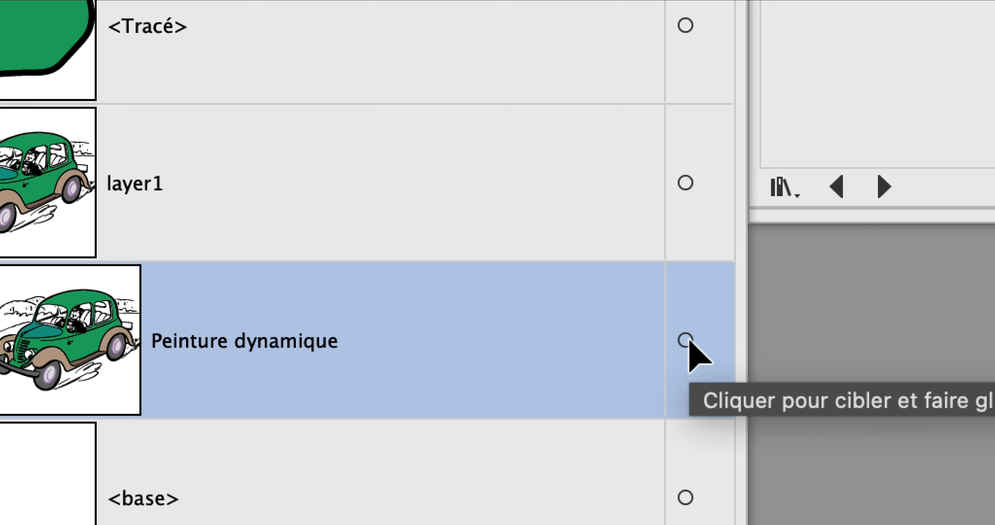
left_click(686, 340)
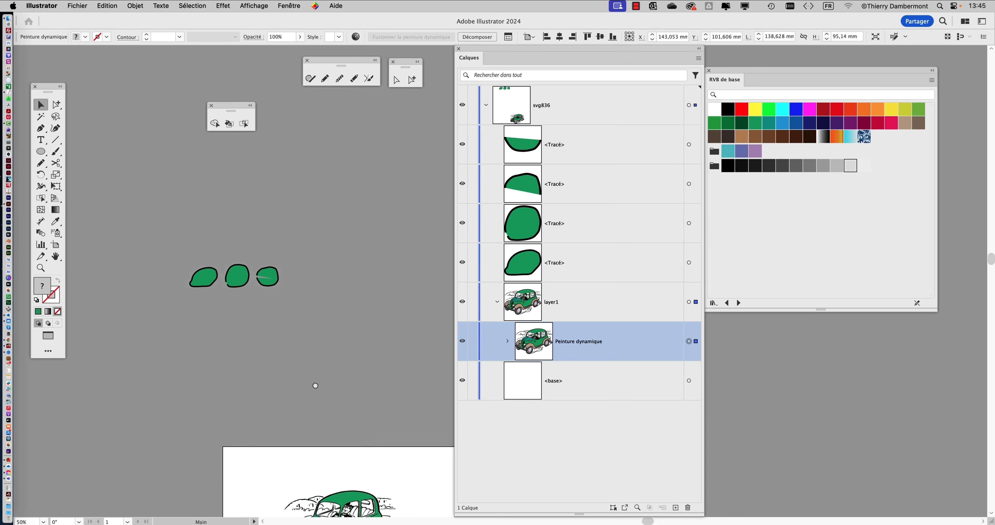
left_click_drag(315, 385, 309, 136)
scroll(344, 288, "up", 4)
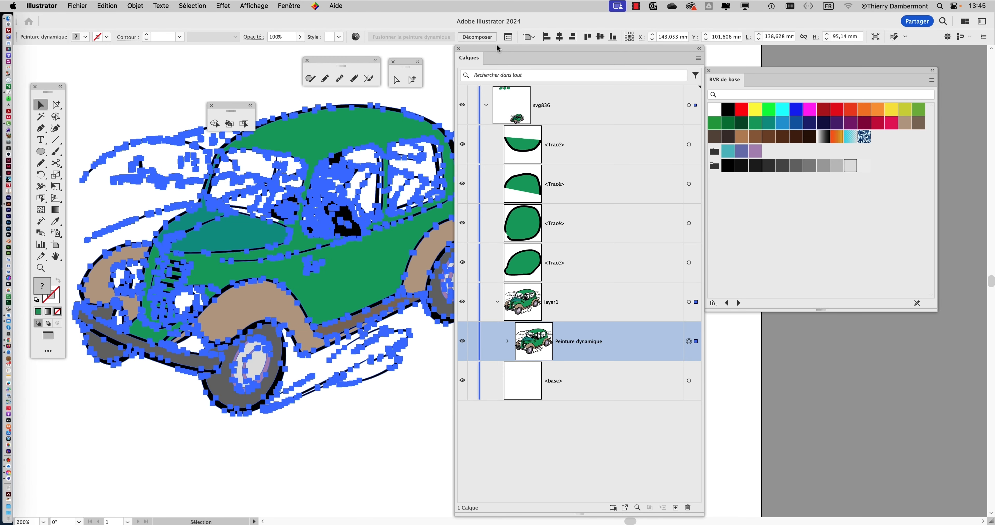
Move the Calques and RVB de base panels aside to uncover the car drawing
left_click_drag(497, 47, 636, 56)
left_click(861, 73)
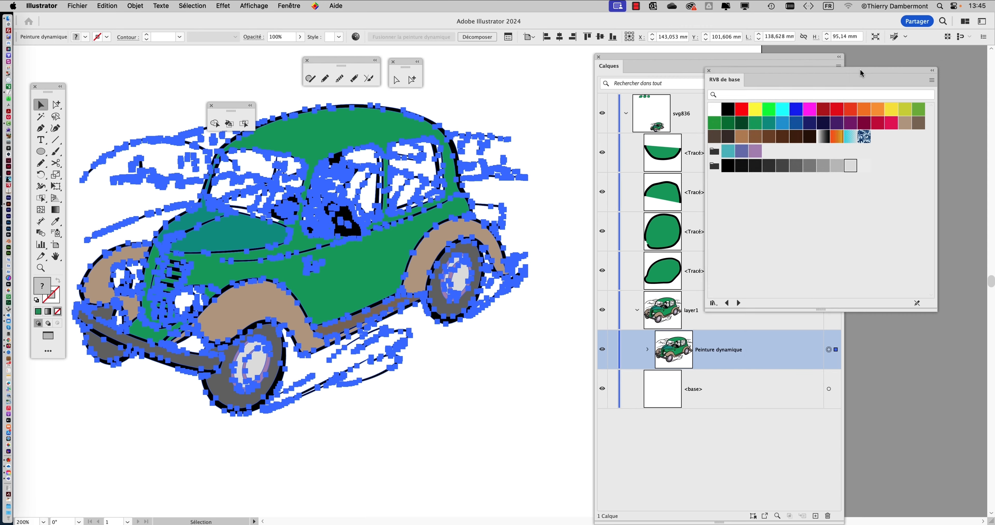
left_click_drag(861, 73, 953, 122)
scroll(137, 334, "up", 1)
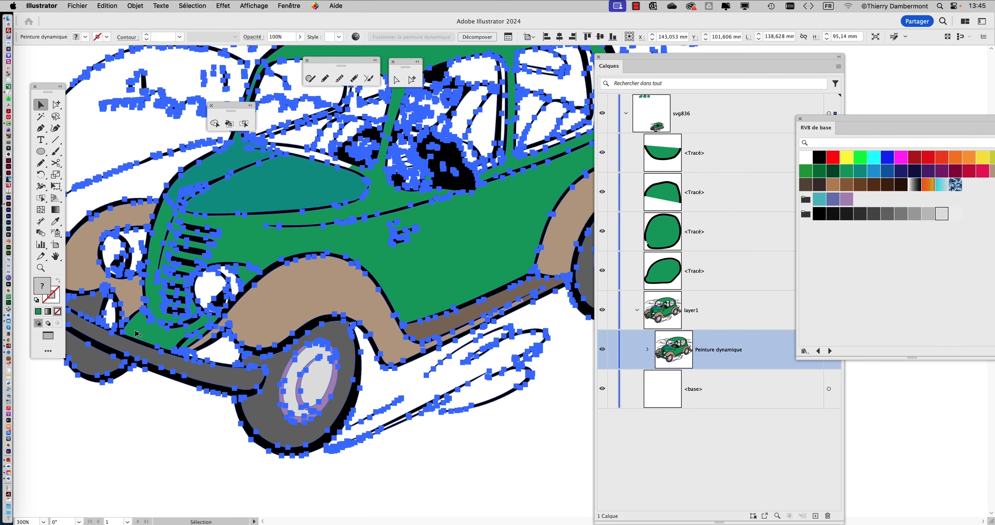
left_click_drag(138, 334, 245, 335)
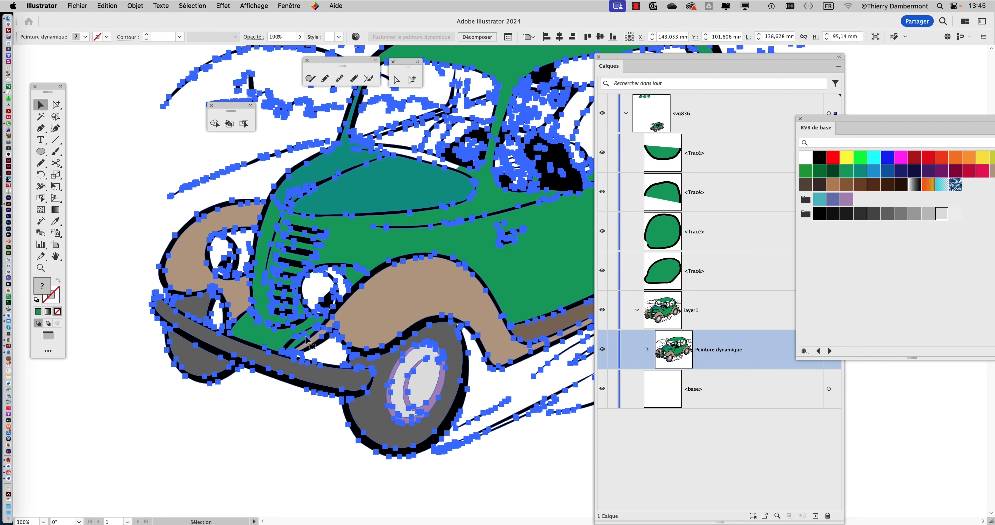
Set the Live Paint gap options (Options d'espace) to stop paint at Grands espaces and apply them
left_click(136, 6)
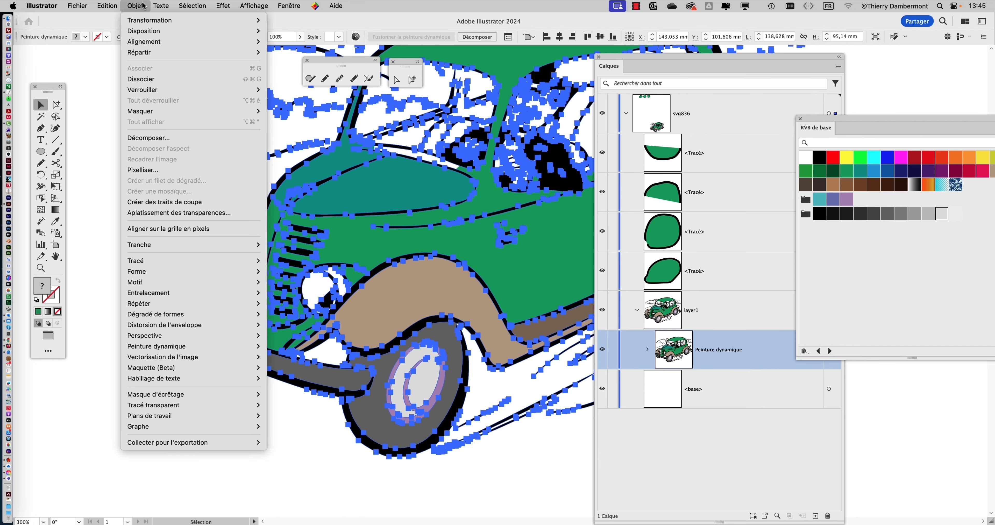
mouse_move(155, 350)
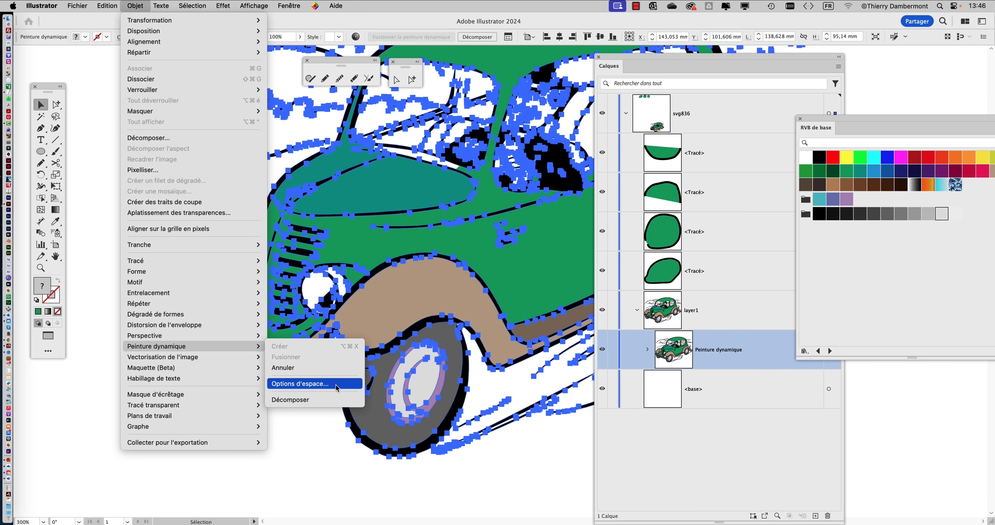
left_click(336, 385)
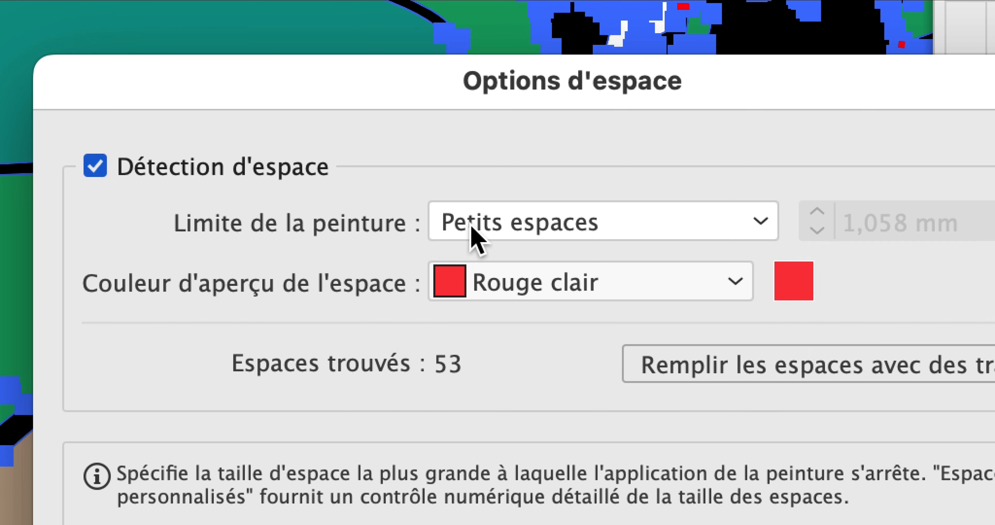
left_click(593, 266)
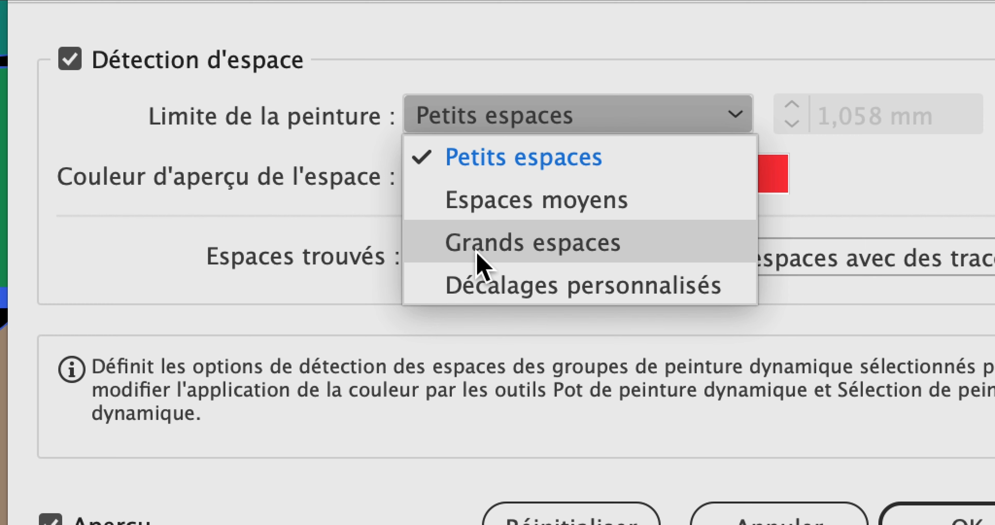
left_click(478, 256)
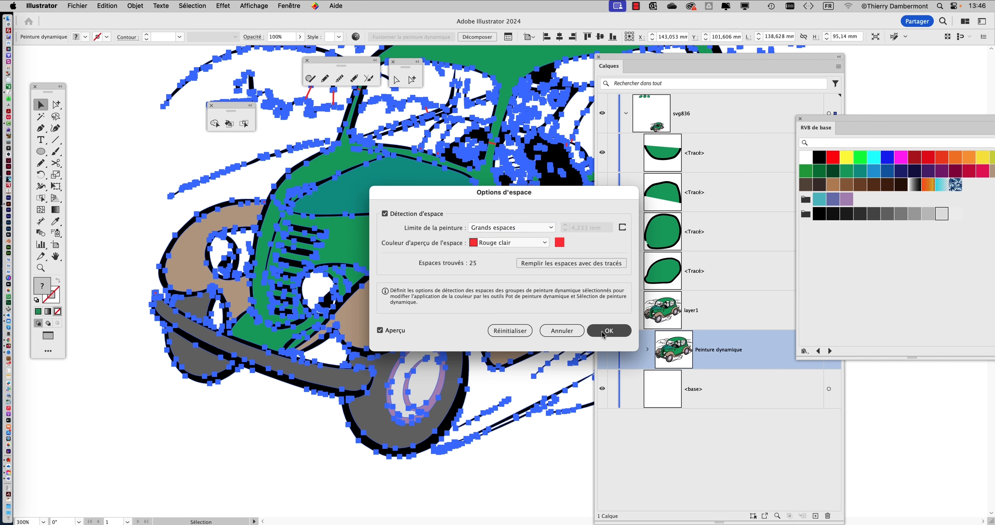
left_click(603, 333)
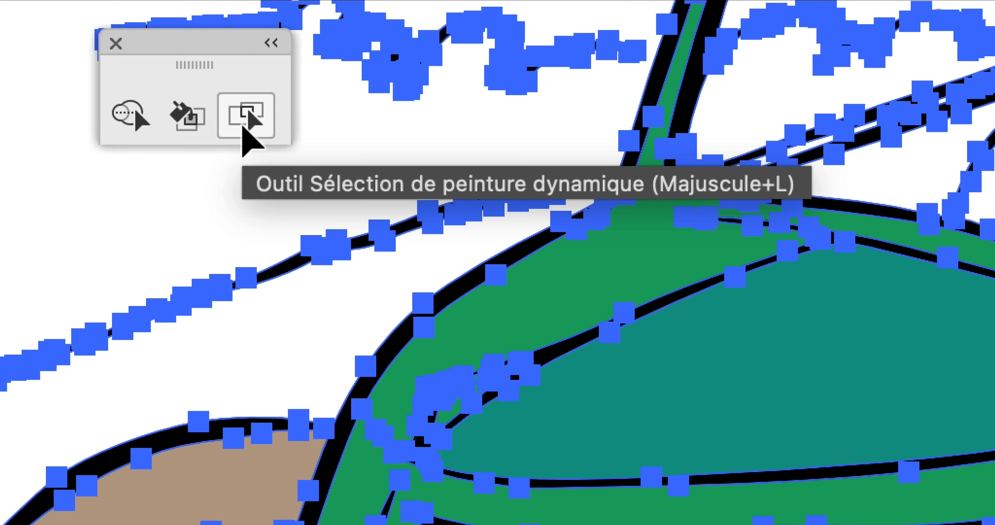
Inspect the grey bumper and front wheel area for gaps with the Live Paint Selection tool
left_click(243, 127)
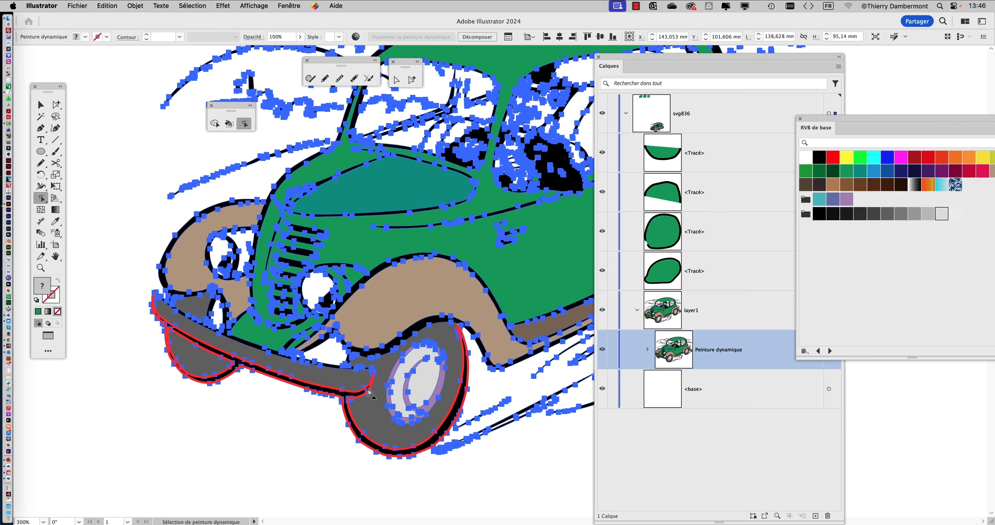
scroll(376, 376, "up", 6)
scroll(375, 373, "up", 2)
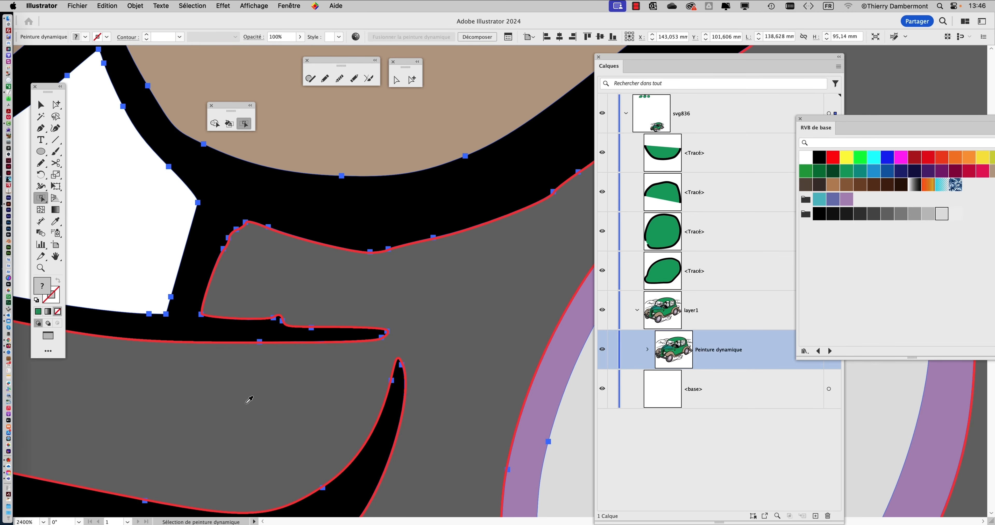
scroll(249, 400, "down", 6)
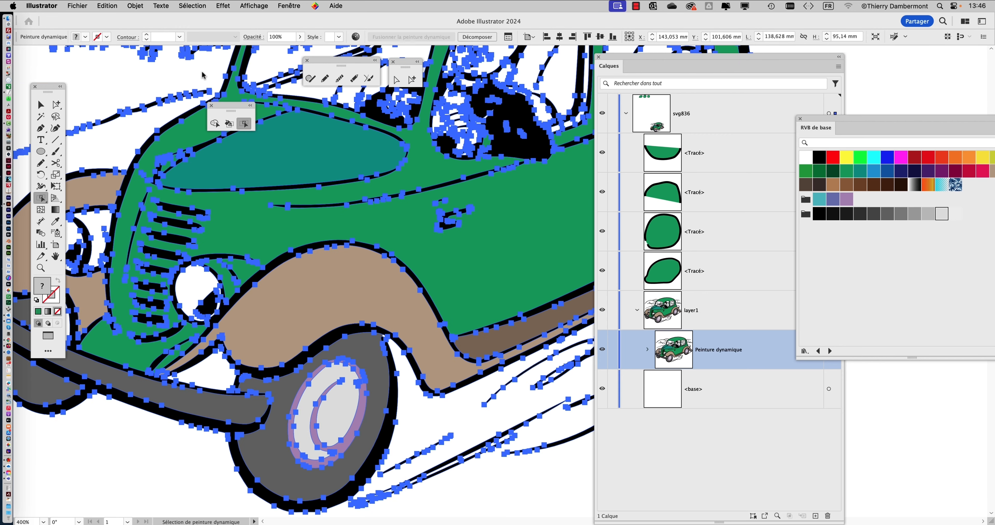
Target the Peinture dynamique group and set its paint limit to Décalages personnalisés in the gap options (Options d'espace)
left_click(786, 421)
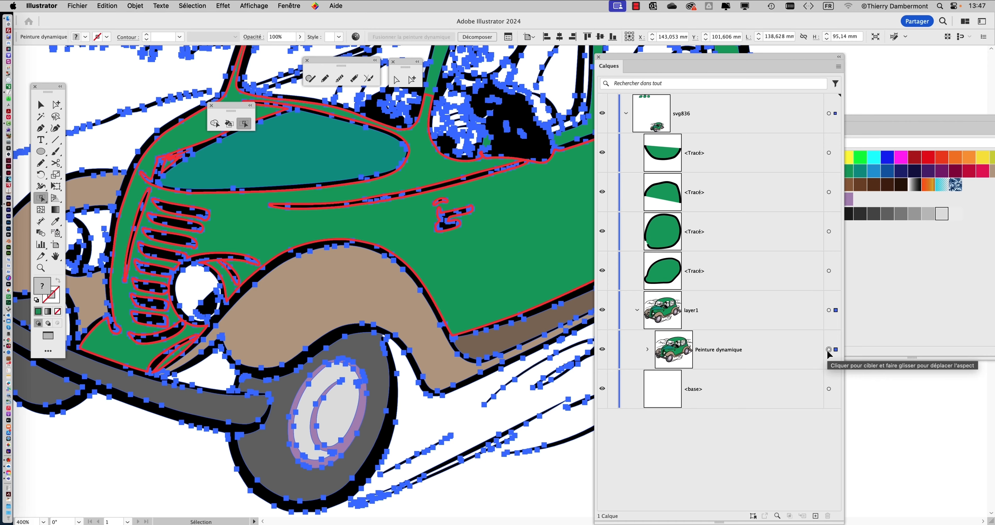
scroll(448, 295, "down", 1)
left_click(135, 5)
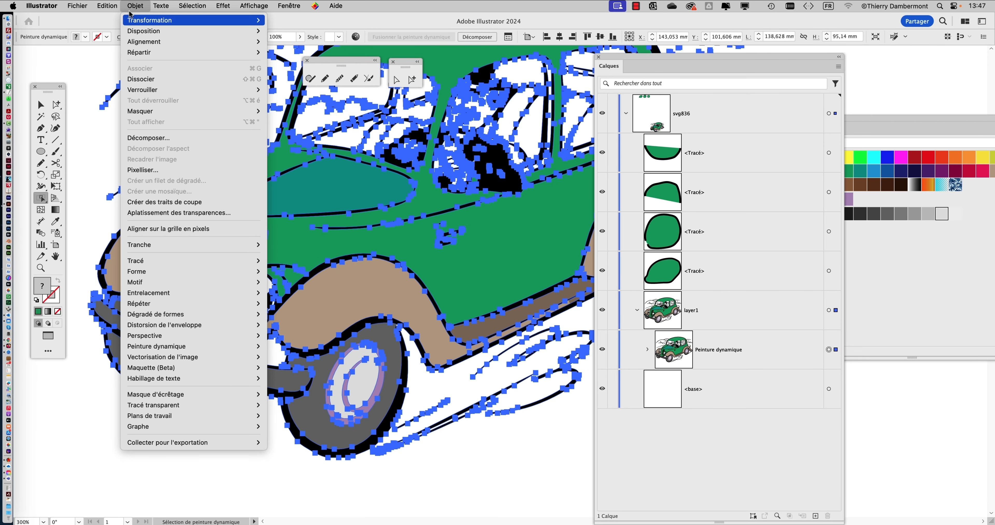
mouse_move(193, 346)
left_click(339, 383)
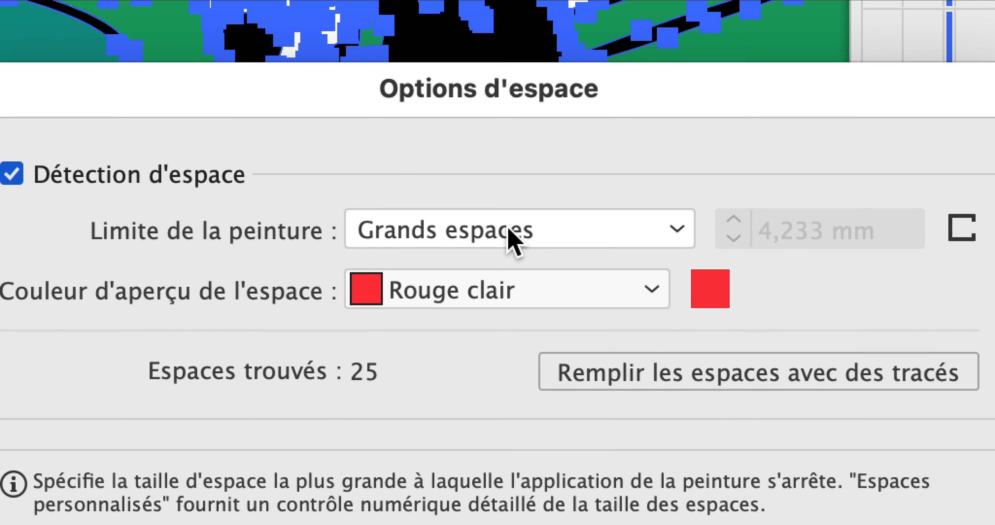
left_click(509, 228)
left_click(508, 227)
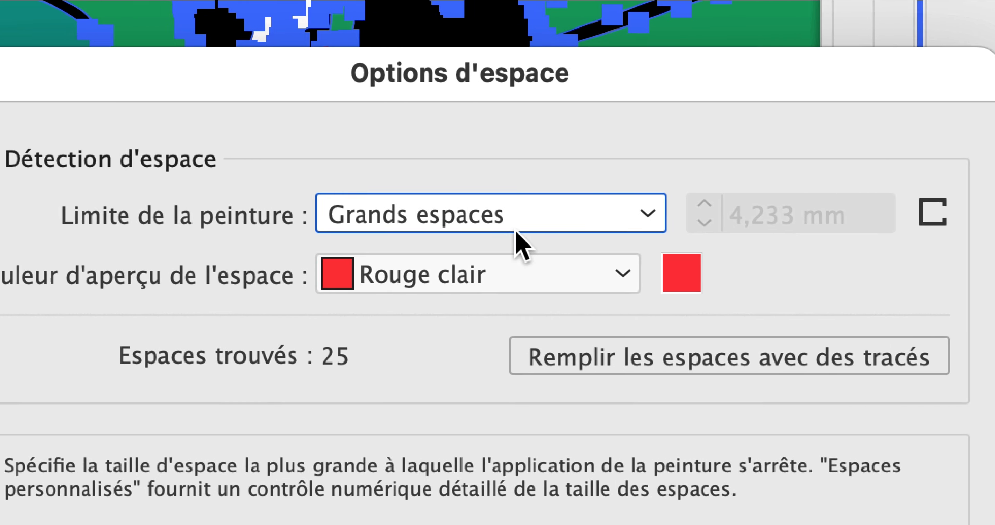
left_click(280, 224)
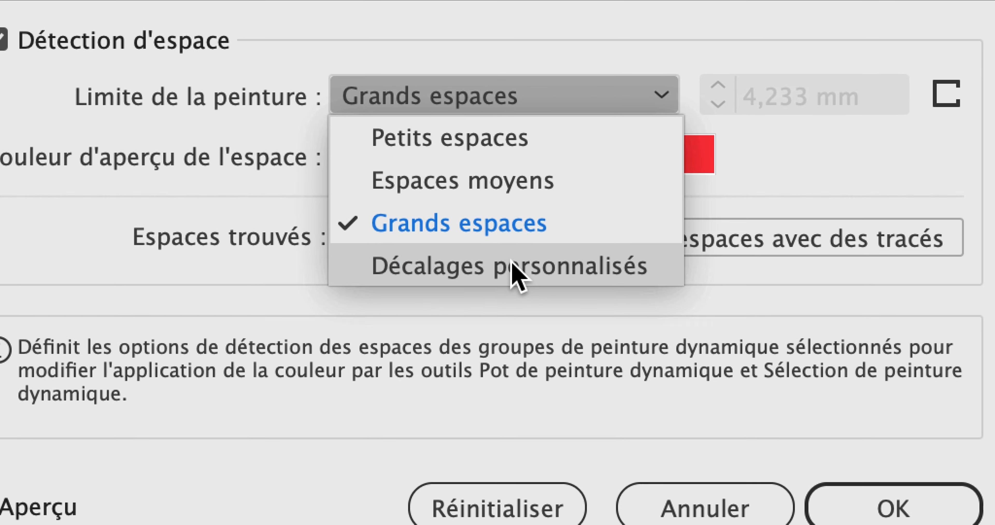
left_click(509, 328)
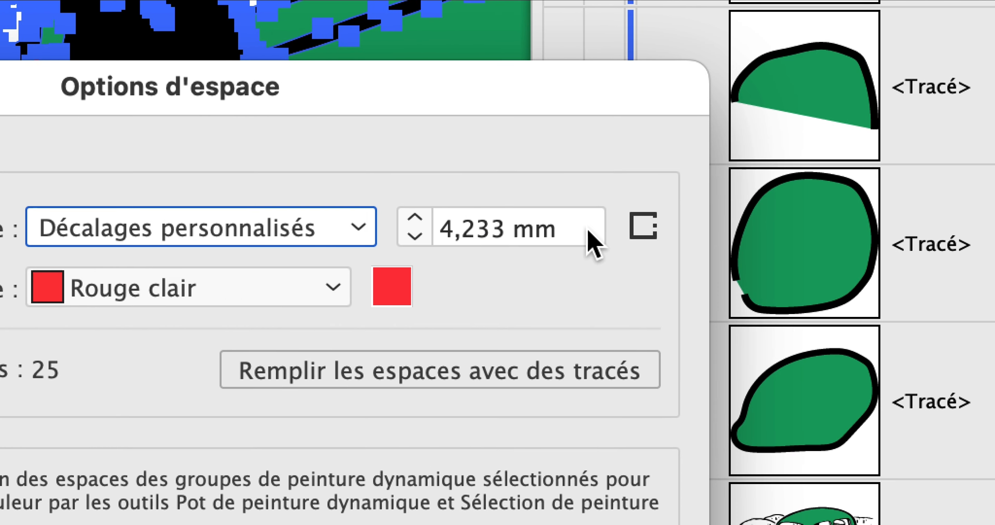
Set the custom gap size to 15 mm and apply the gap options
left_click(583, 237)
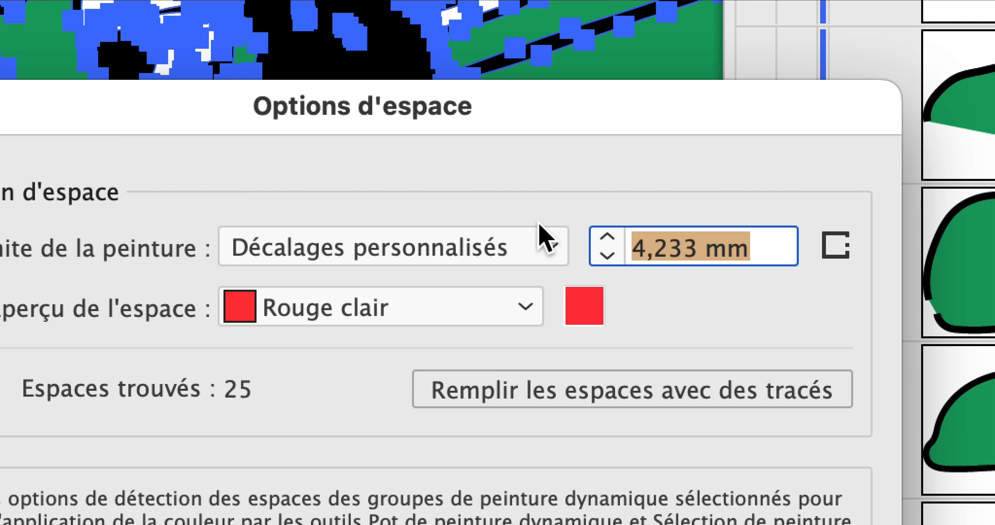
type("15")
key("Tab")
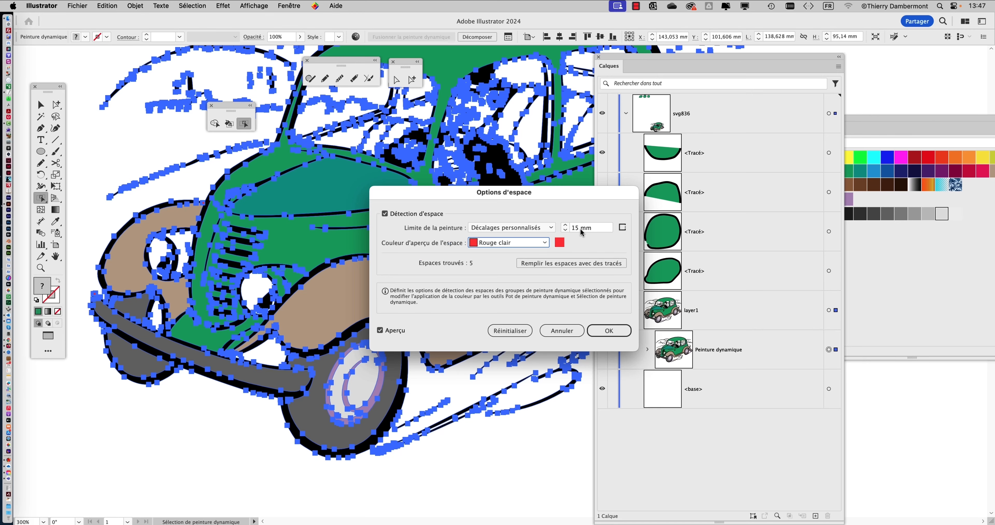
left_click(608, 330)
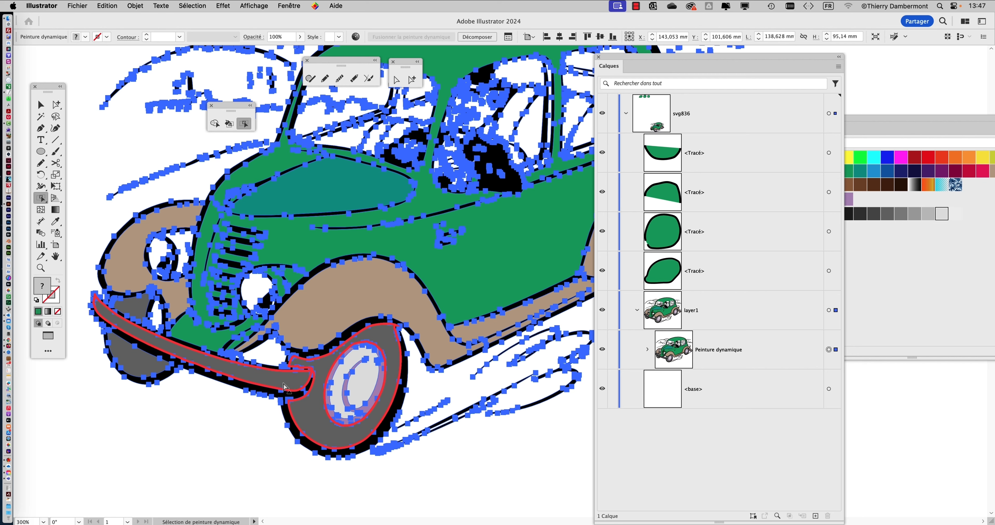
Deselect the car and check the bumper and front wheel faces with the Live Paint Selection tool
key("v")
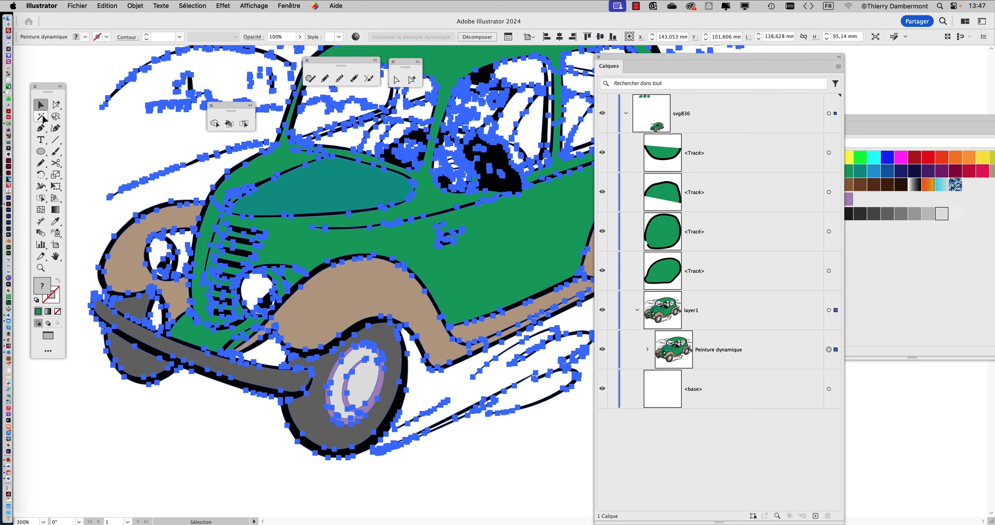
left_click(216, 465)
left_click(243, 124)
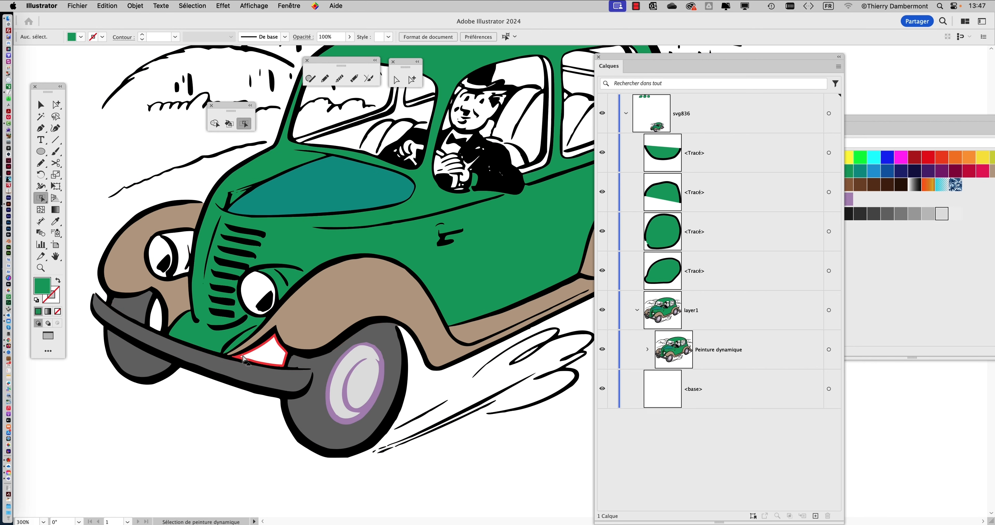
key("v")
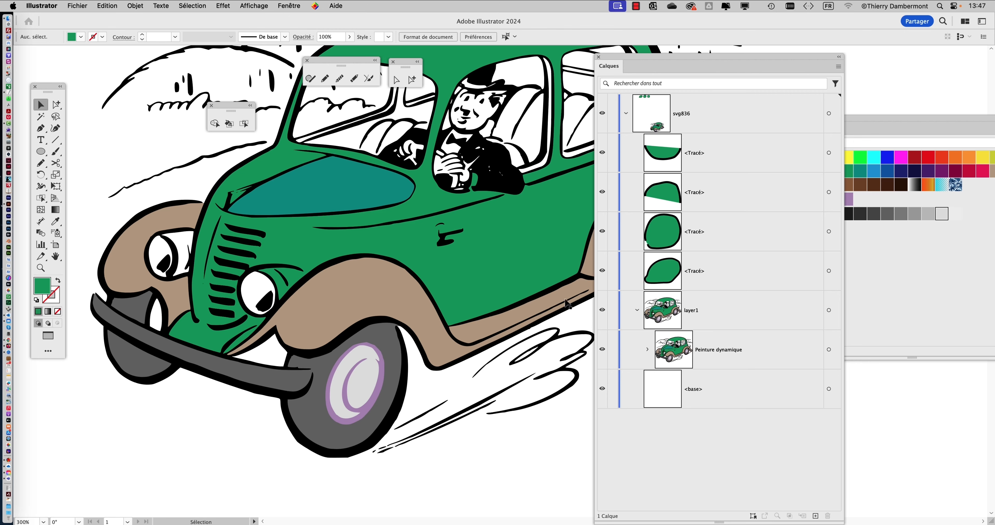
scroll(305, 380, "up", 2)
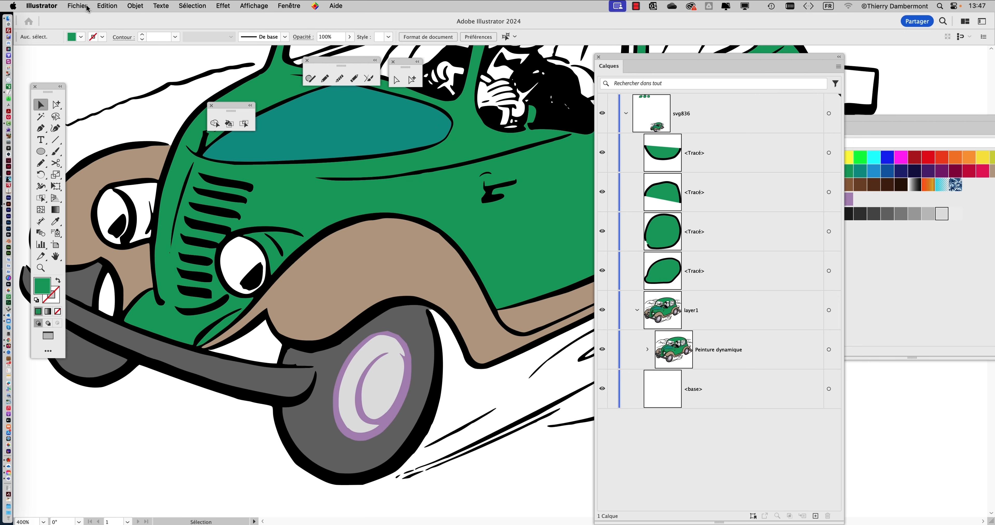
Save the document as a new Illustrator file named "peinture dynamique - 02.ai"
left_click(77, 5)
left_click(127, 112)
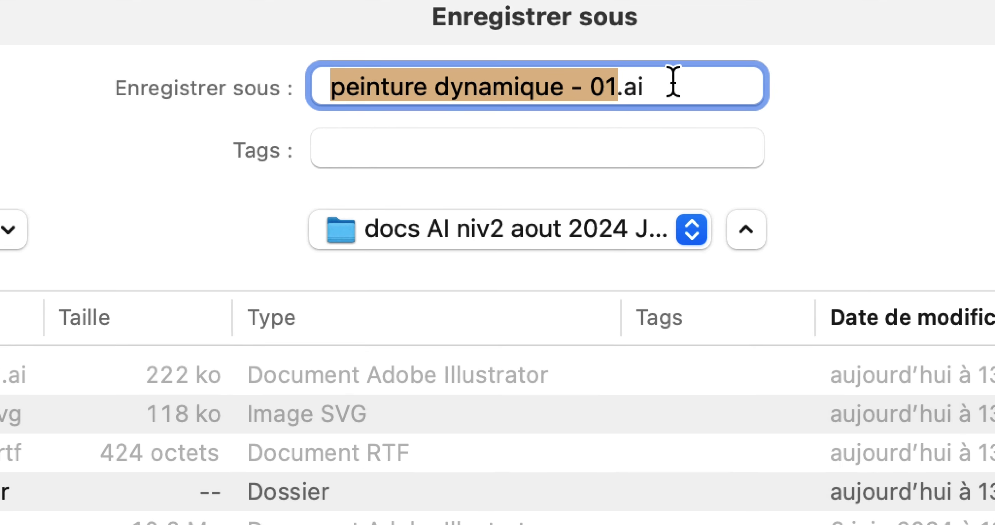
left_click(672, 82)
left_click_drag(662, 83, 659, 83)
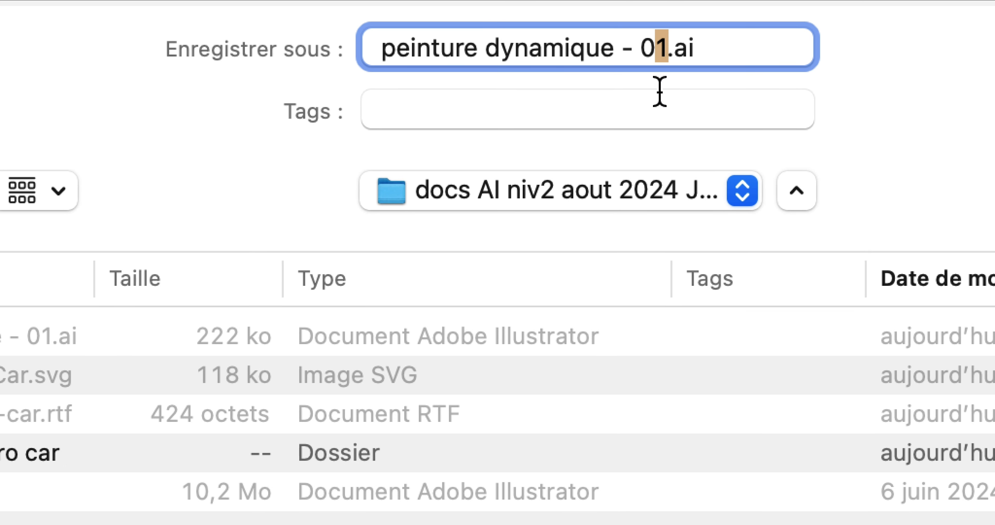
type("2")
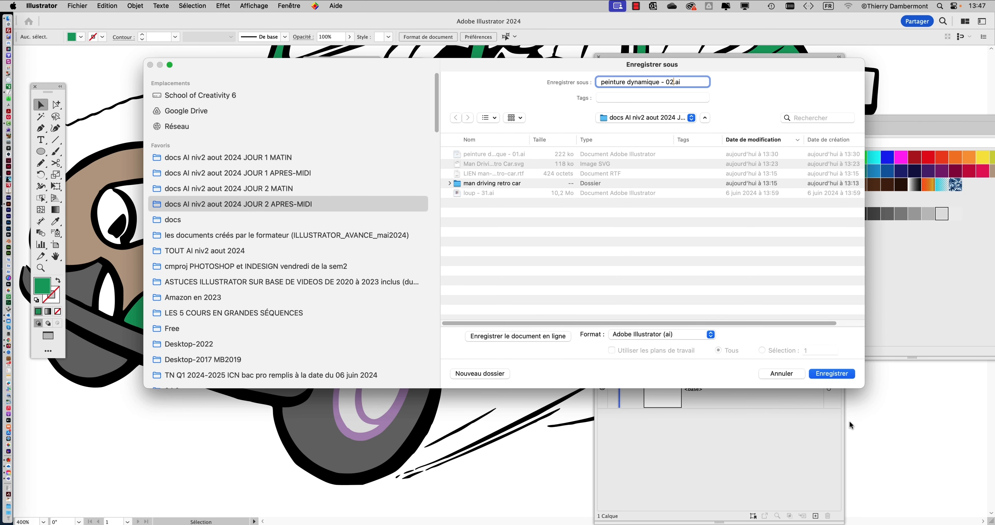
left_click(835, 373)
left_click(716, 406)
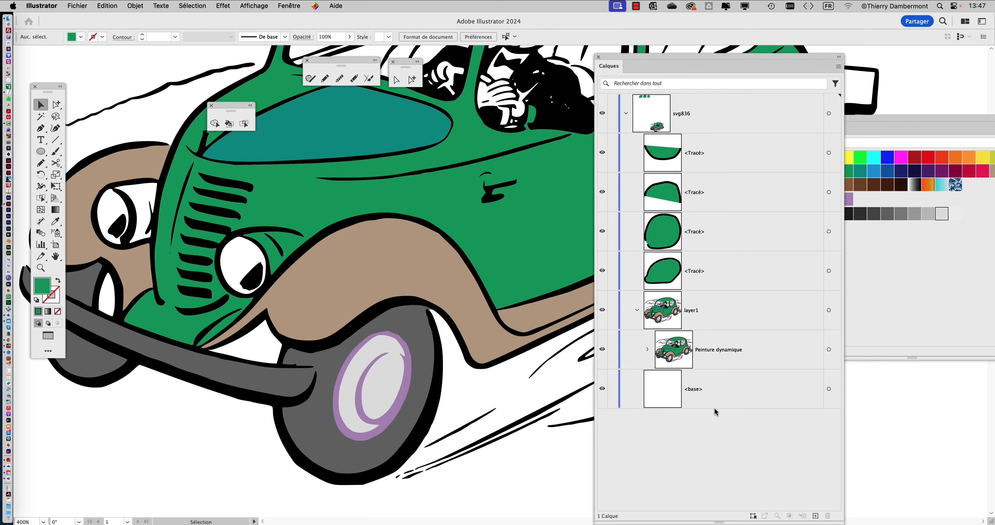
Draw a short Pencil path, about 0.9 by 1.2 mm, across the open gap at the bumper's end beside the front wheel
left_click_drag(279, 292, 405, 258)
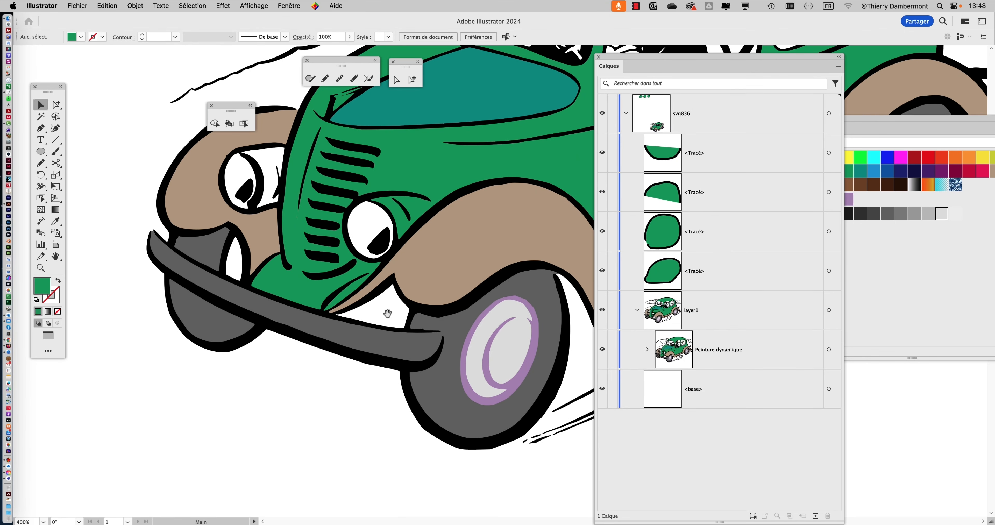
left_click_drag(449, 330, 425, 300)
scroll(434, 325, "up", 3)
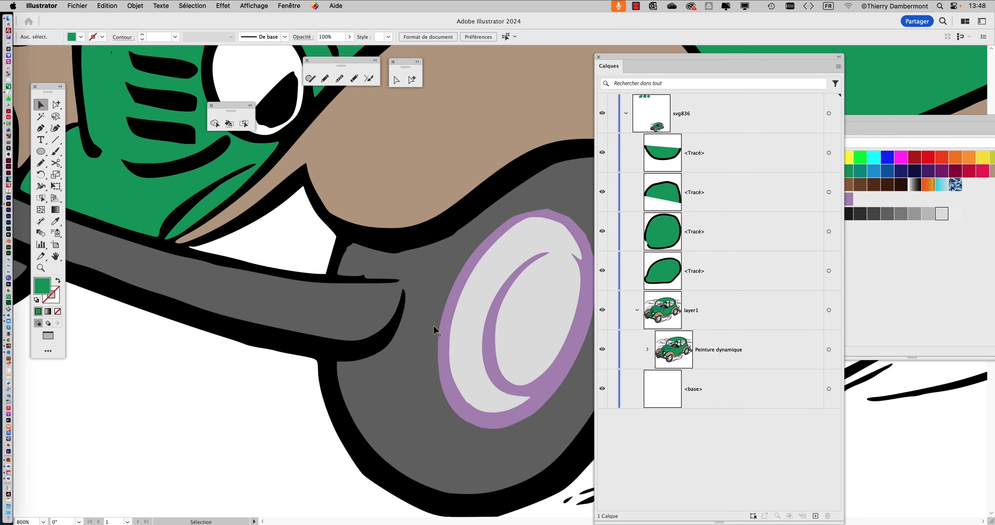
left_click(39, 163)
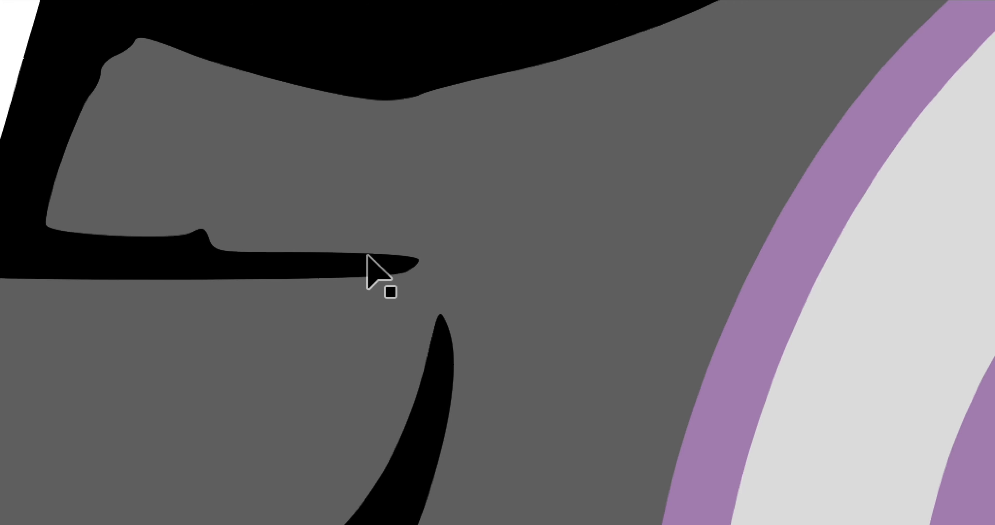
left_click_drag(370, 257, 418, 346)
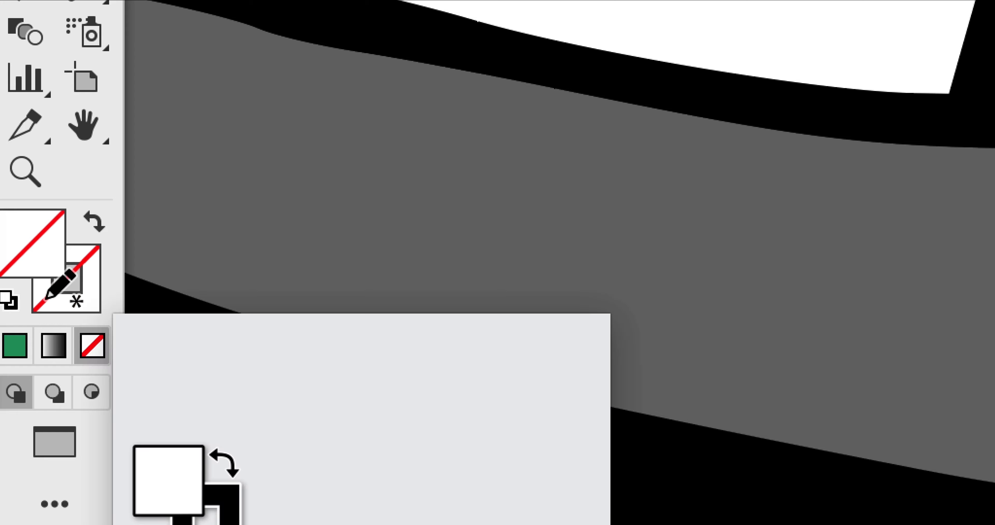
Give the new path a 1 pt stroke coloured orange-red (F15A24) from the RVB de base swatches
left_click(47, 297)
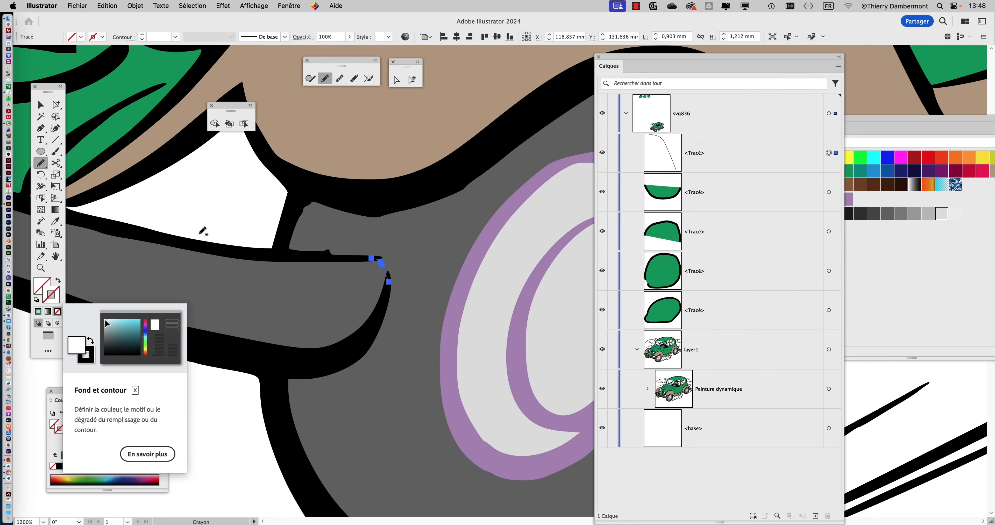
left_click(175, 37)
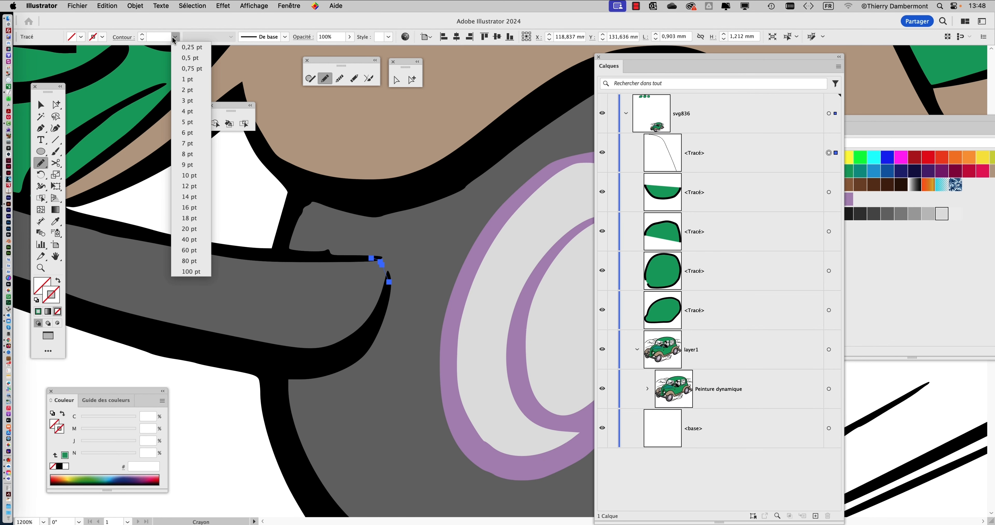
left_click(196, 80)
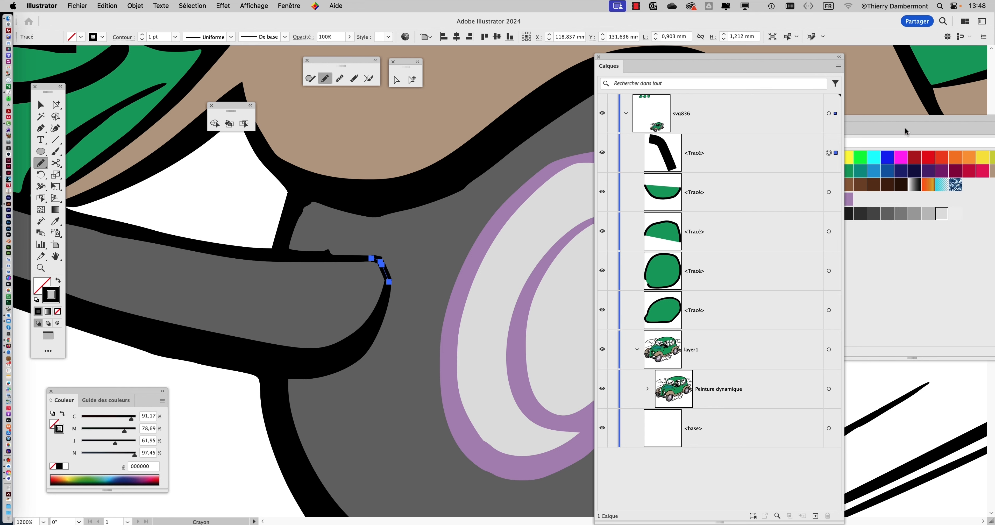
left_click_drag(870, 124, 509, 135)
left_click(570, 180)
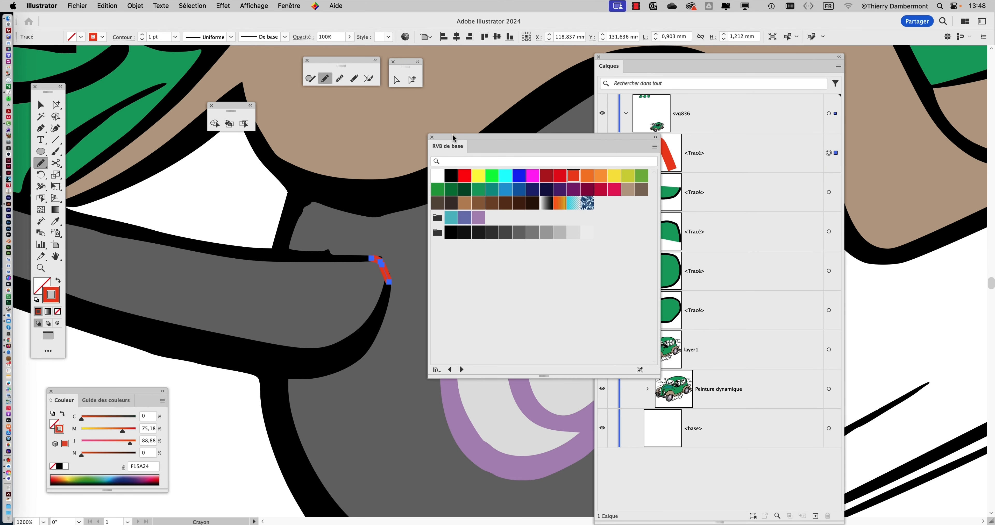
left_click_drag(453, 138, 884, 148)
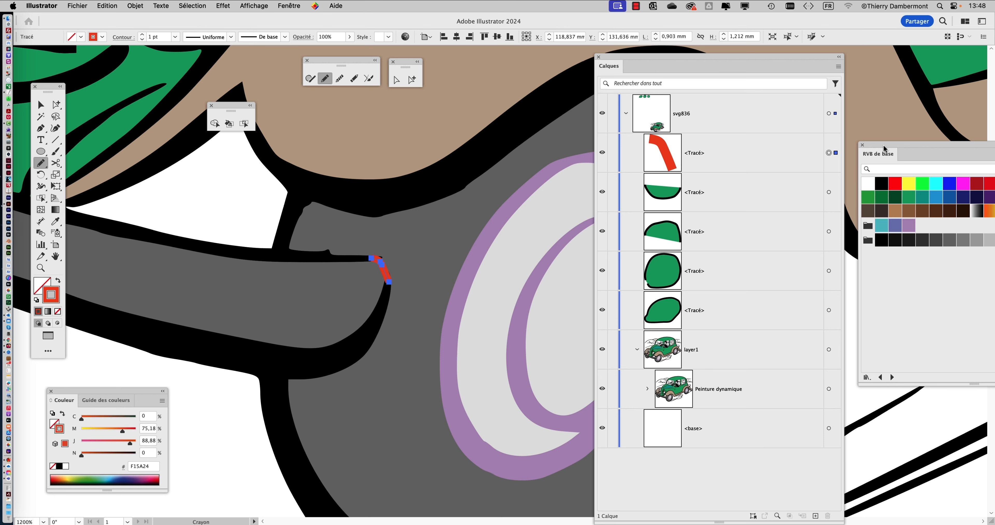
Move the Calques panel higher and deselect the orange-red path at the bumper's end
scroll(389, 266, "up", 3)
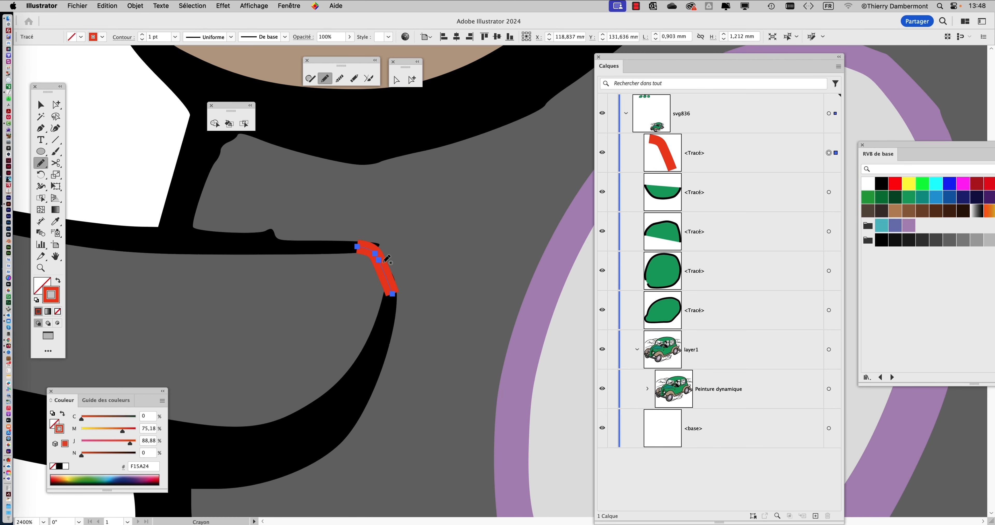
scroll(385, 259, "down", 6)
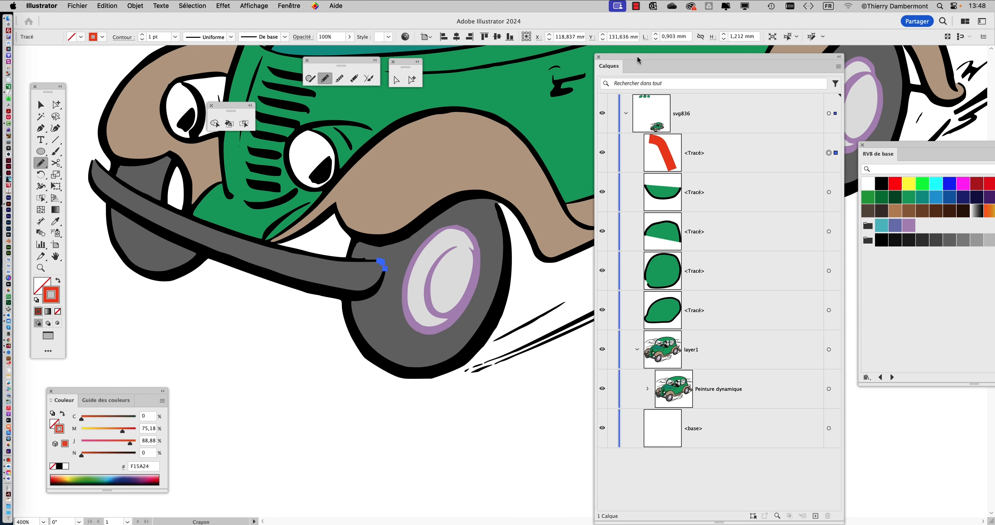
left_click_drag(637, 56, 640, 20)
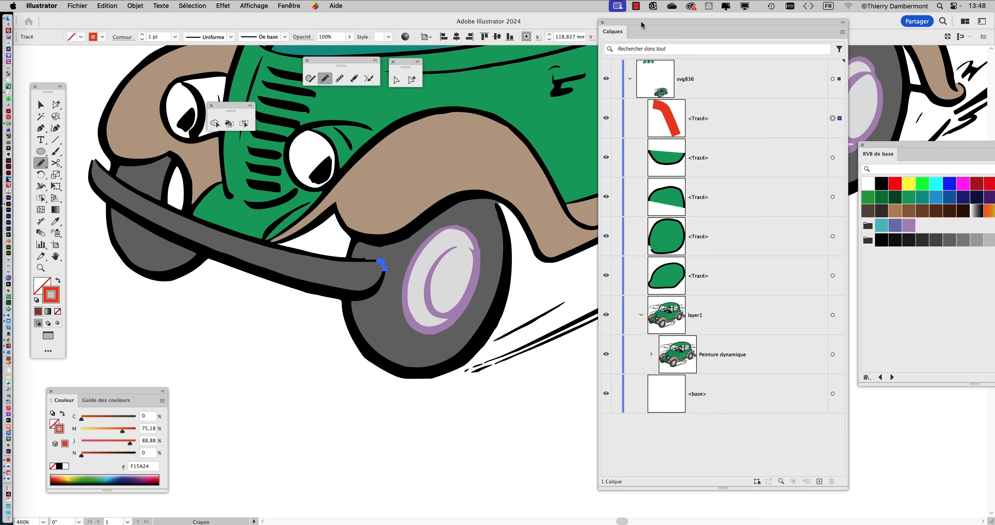
left_click(40, 104)
left_click(258, 382)
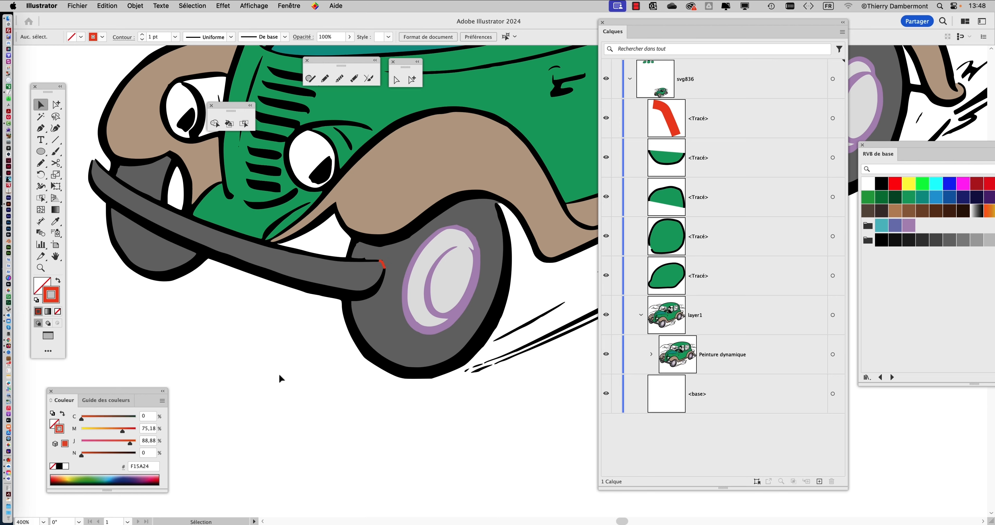
Inspect the orange-red path across the bumper gap and highlight its <Tracé> entry in Calques
scroll(403, 273, "up", 10)
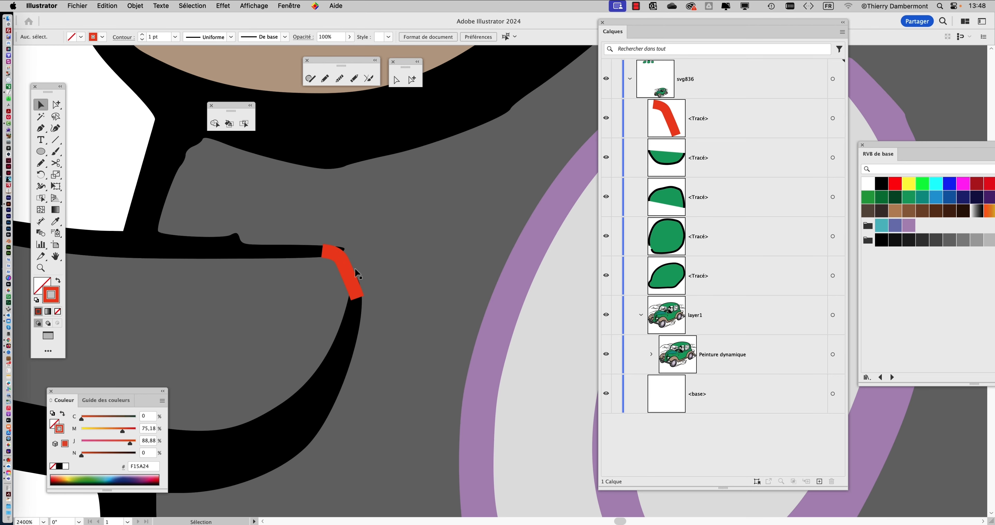
scroll(359, 300, "down", 6)
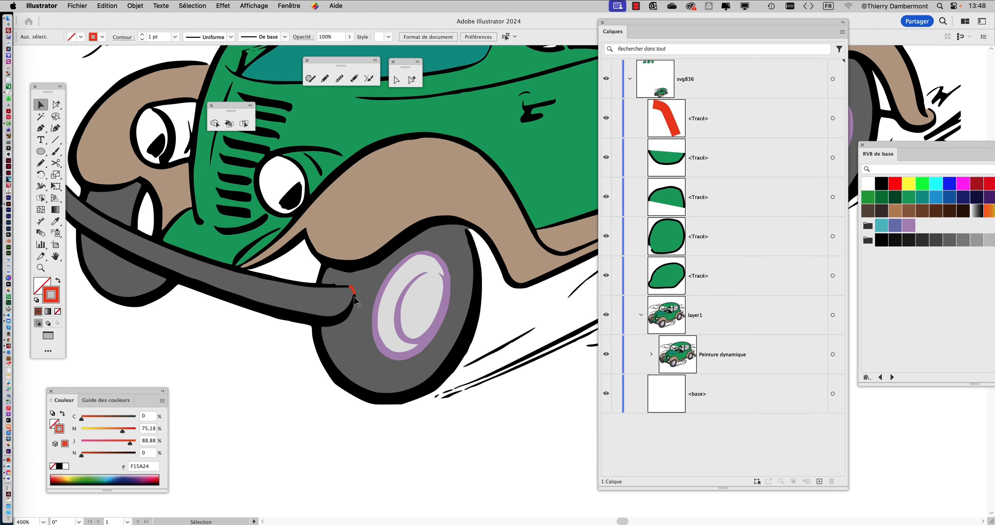
scroll(356, 300, "down", 1)
scroll(354, 297, "down", 1)
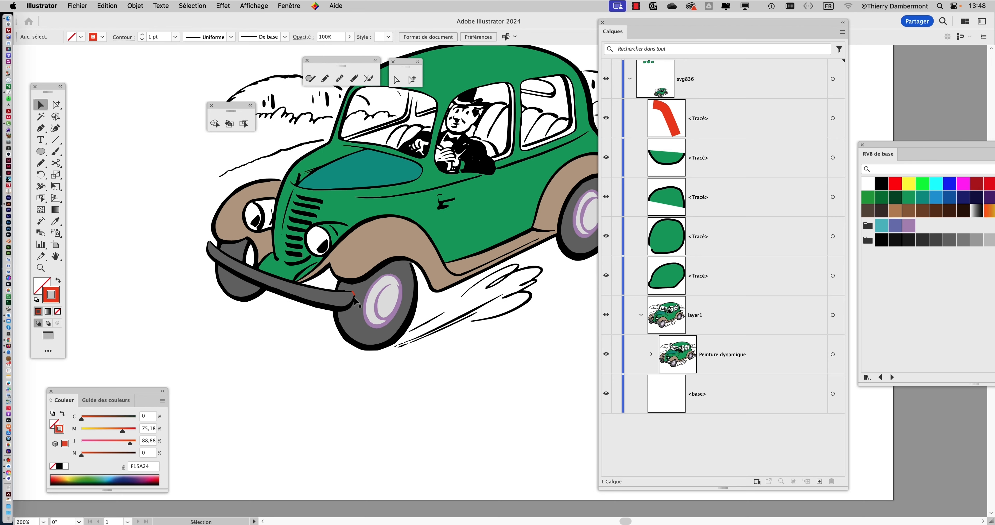
left_click_drag(394, 255, 384, 297)
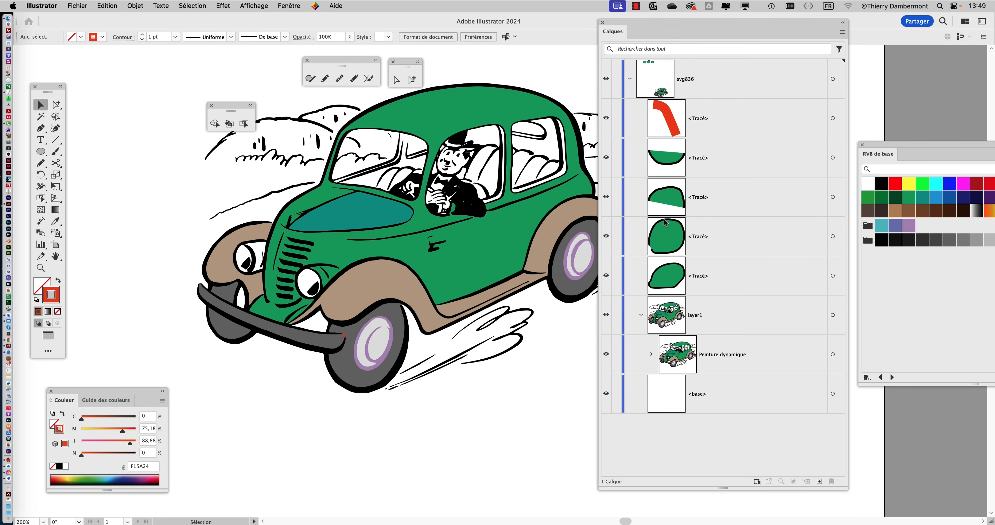
left_click(713, 116)
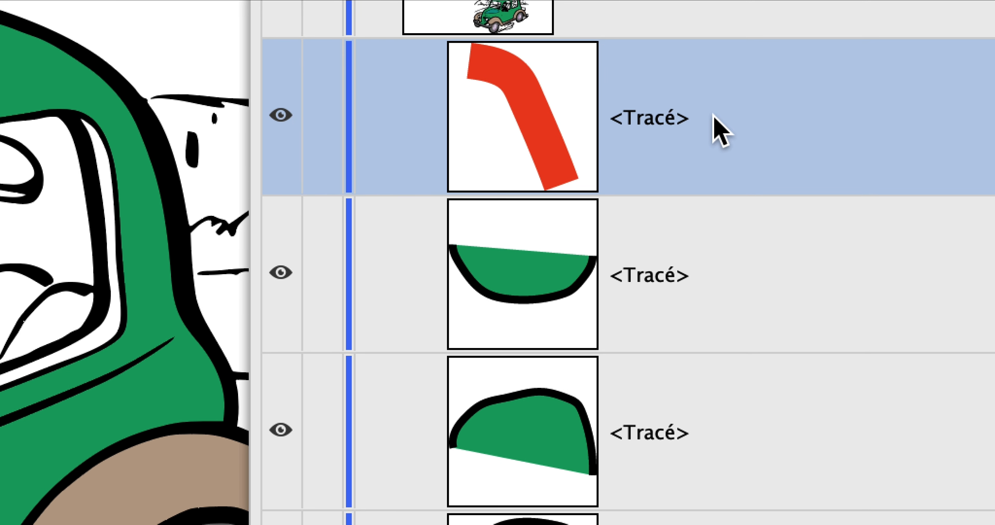
Move the orange-red bumper path into the Peinture dynamique group and fill the bumper with yellow (FFFF00) from RVB de base
mouse_move(714, 119)
left_mouse_down()
mouse_move(715, 159)
mouse_move(716, 116)
left_mouse_up()
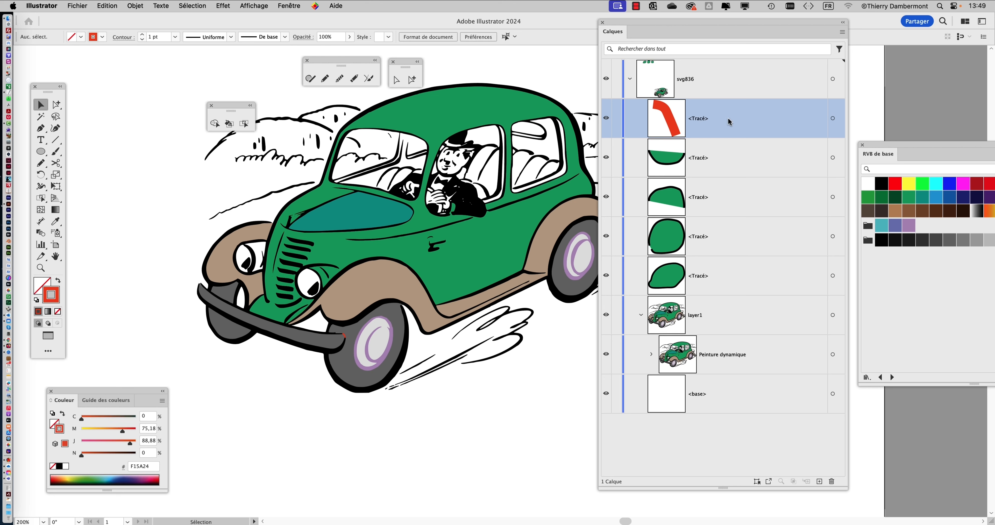
mouse_move(729, 122)
left_mouse_down()
mouse_move(743, 353)
mouse_move(720, 334)
left_mouse_up()
left_click(243, 123)
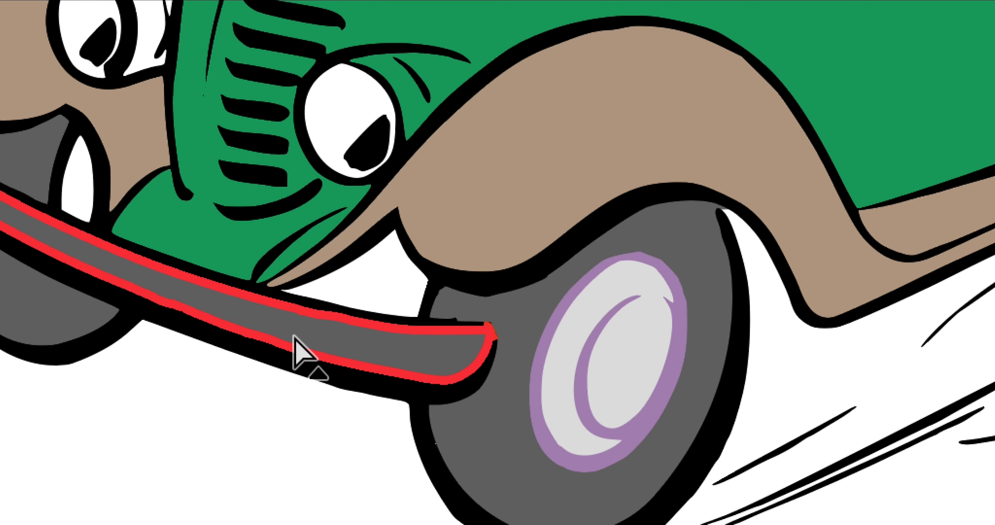
left_click(294, 336)
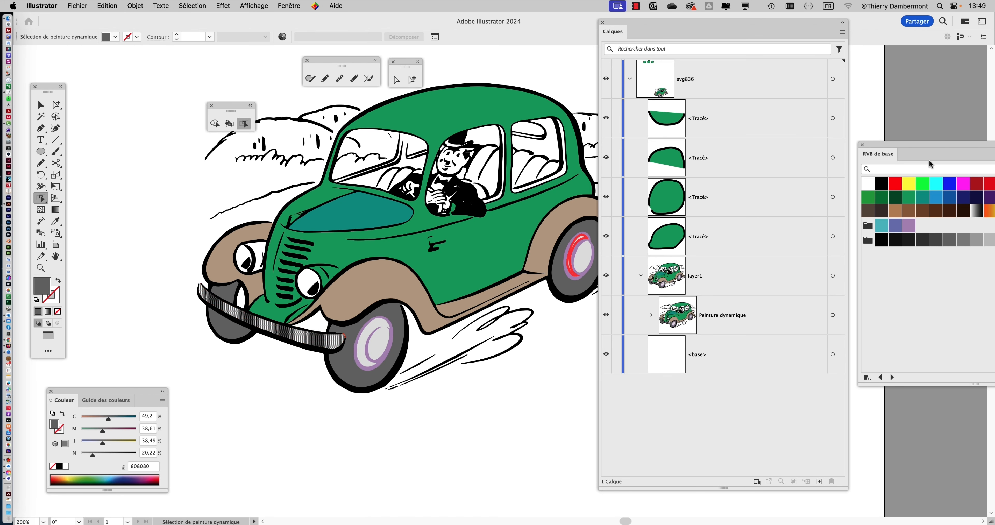
left_click(906, 187)
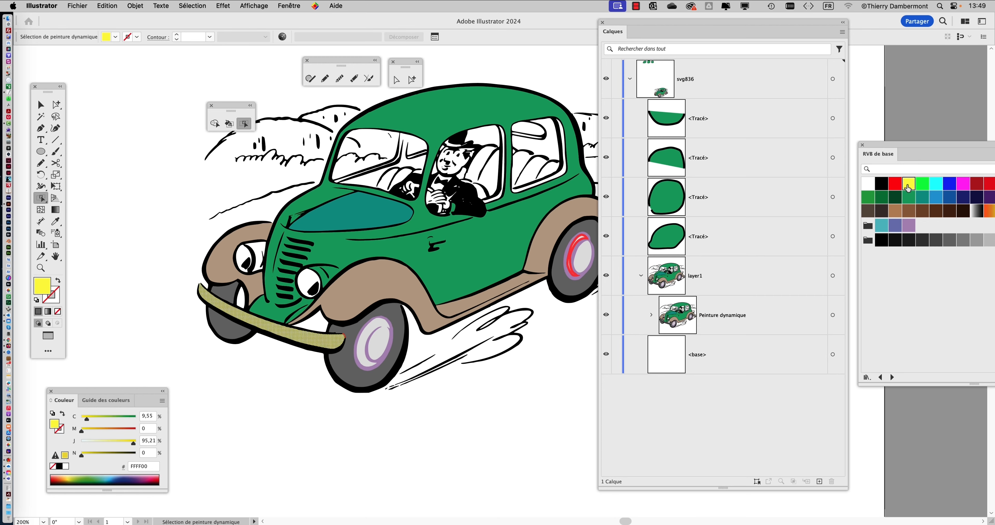
left_click(170, 213)
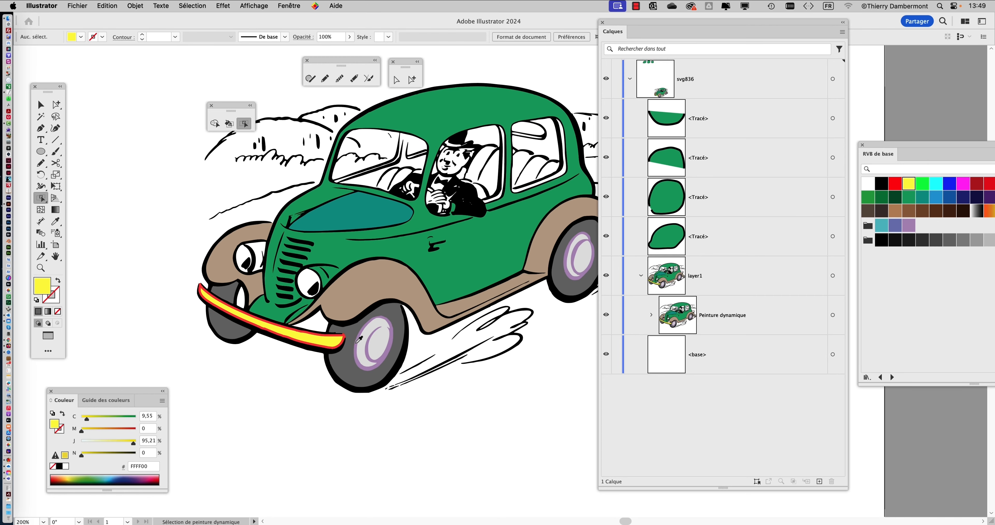
Recolour the teal panel on the car's bonnet with the purple swatch from RVB de base and deselect it
scroll(356, 343, "up", 6)
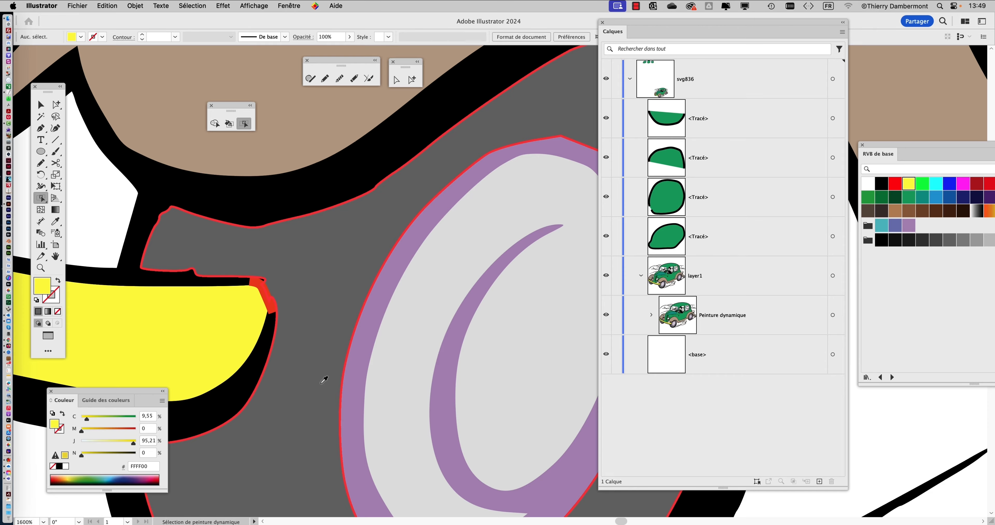
scroll(324, 380, "down", 6)
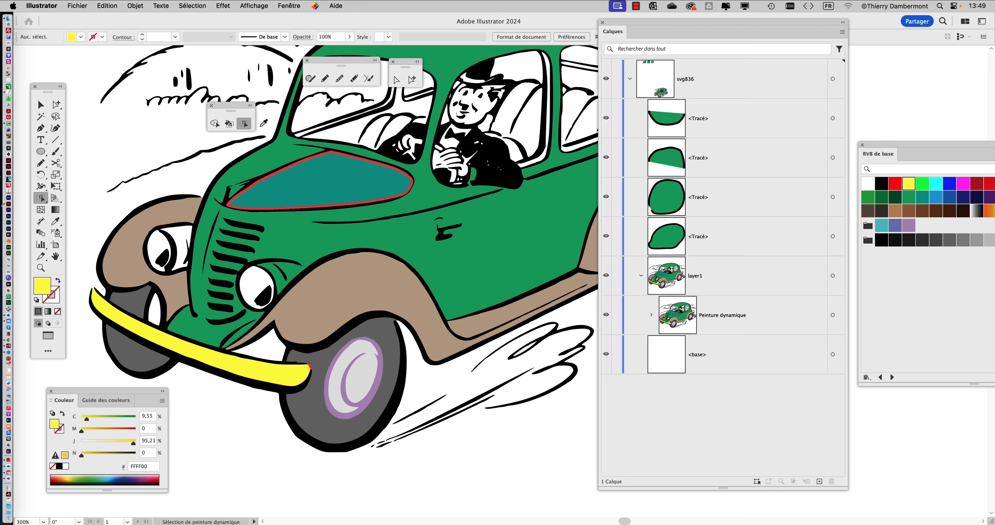
scroll(264, 123, "up", 8)
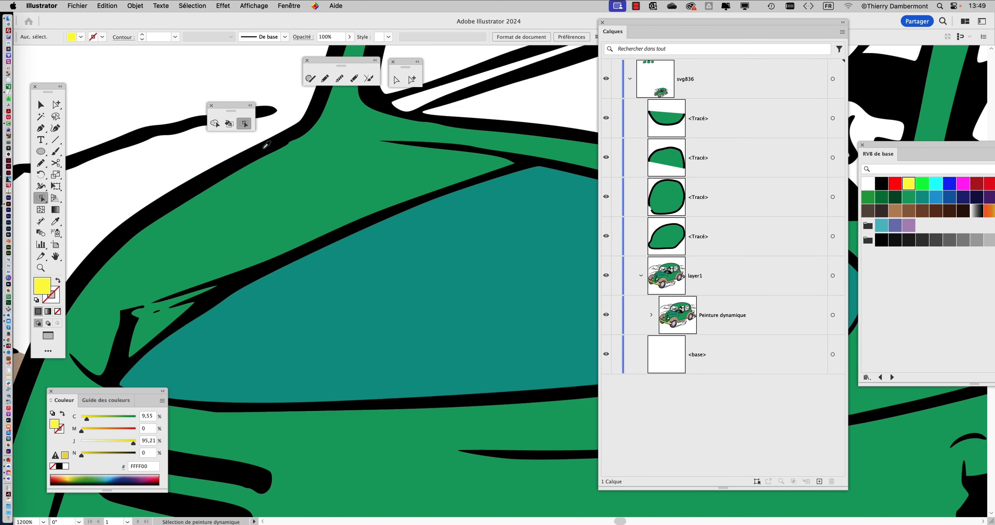
scroll(369, 231, "down", 3)
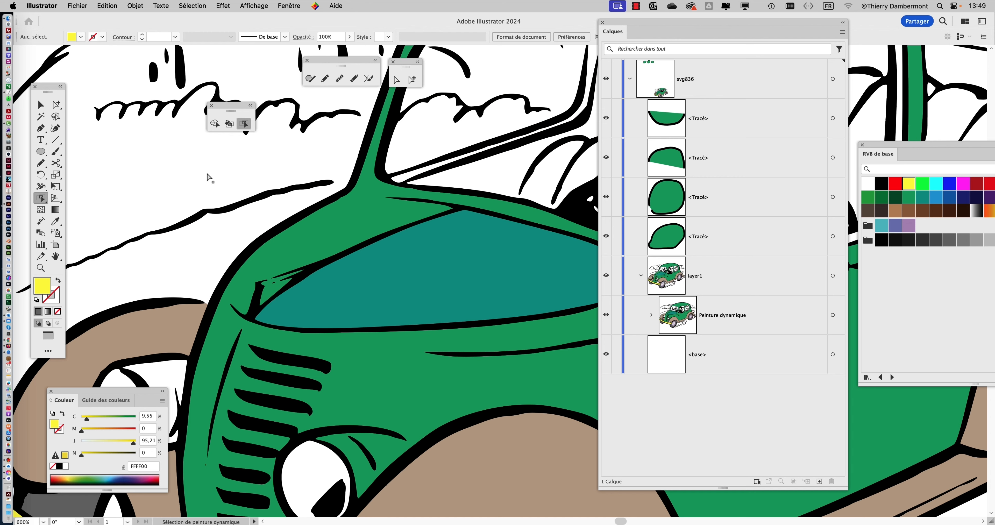
left_click(473, 266)
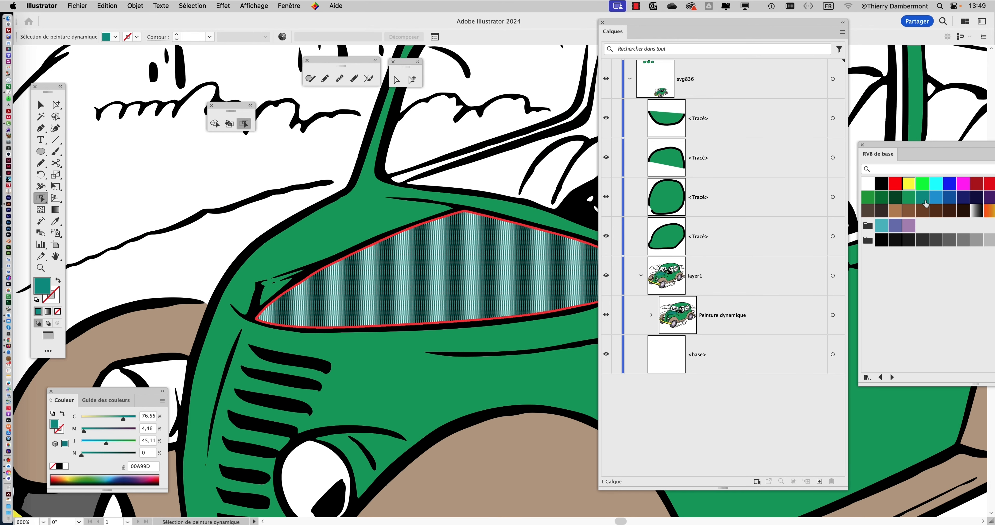
left_click_drag(900, 160, 350, 368)
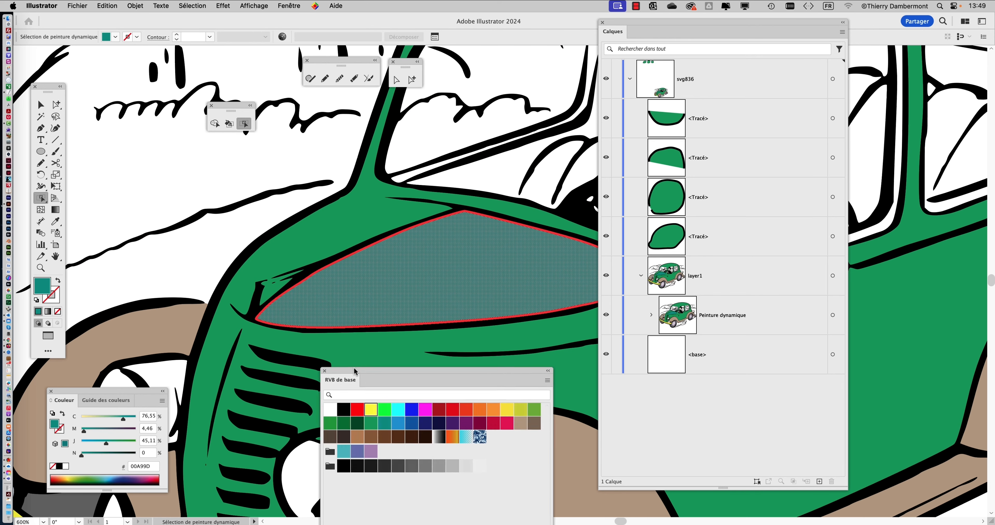
left_click(357, 435)
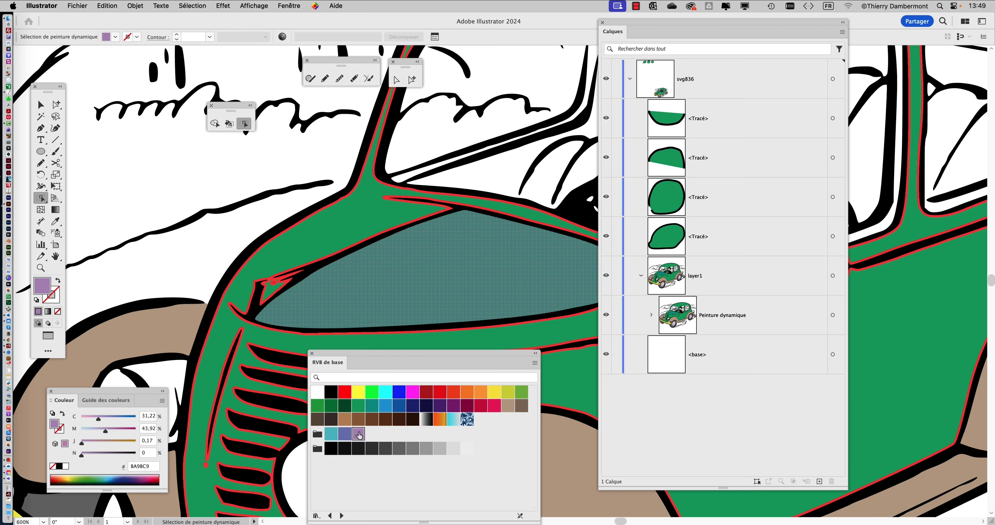
left_click_drag(334, 357, 963, 345)
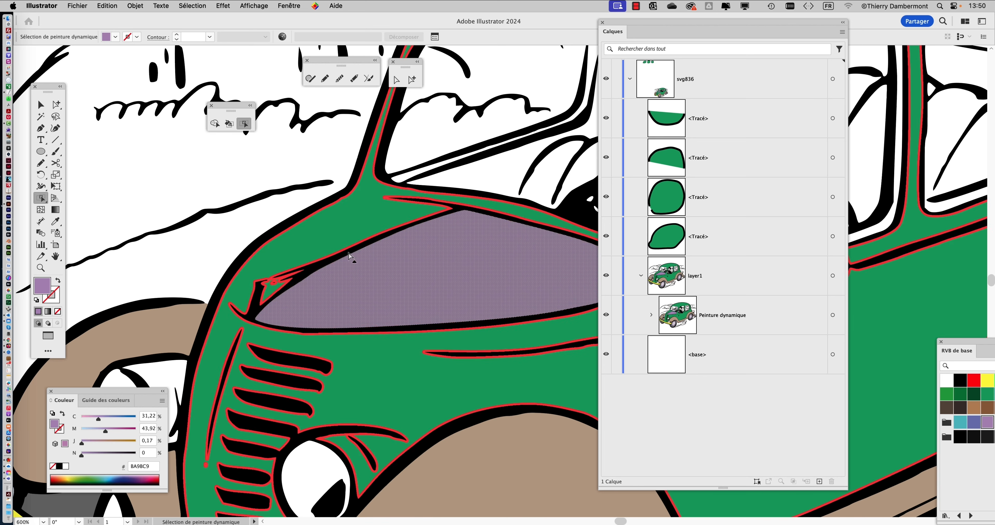
double_click(335, 239)
Draw a curved Pencil path, about 16.4 by 11.1 mm, along the bonnet's outer edge from below the windscreen post to the grille's corner
left_click(39, 166)
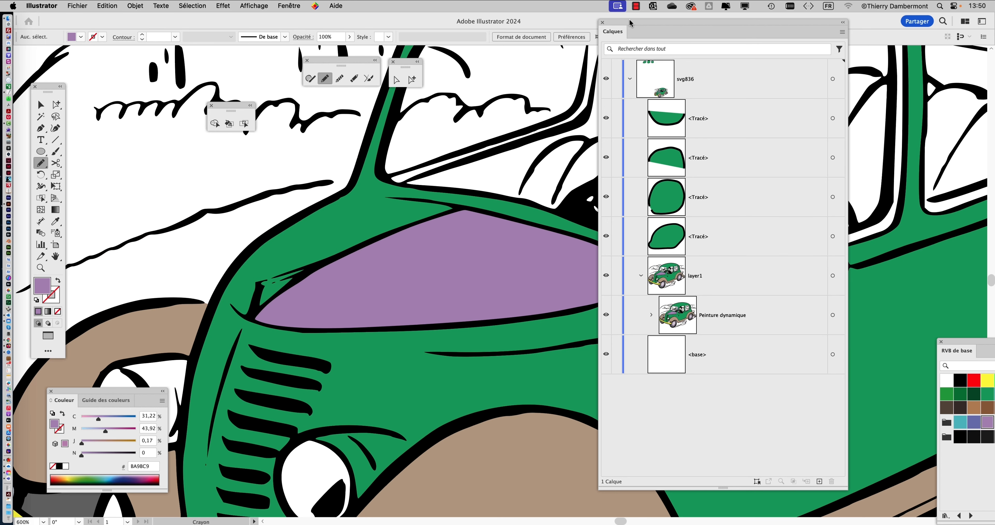
left_click_drag(629, 22, 776, 43)
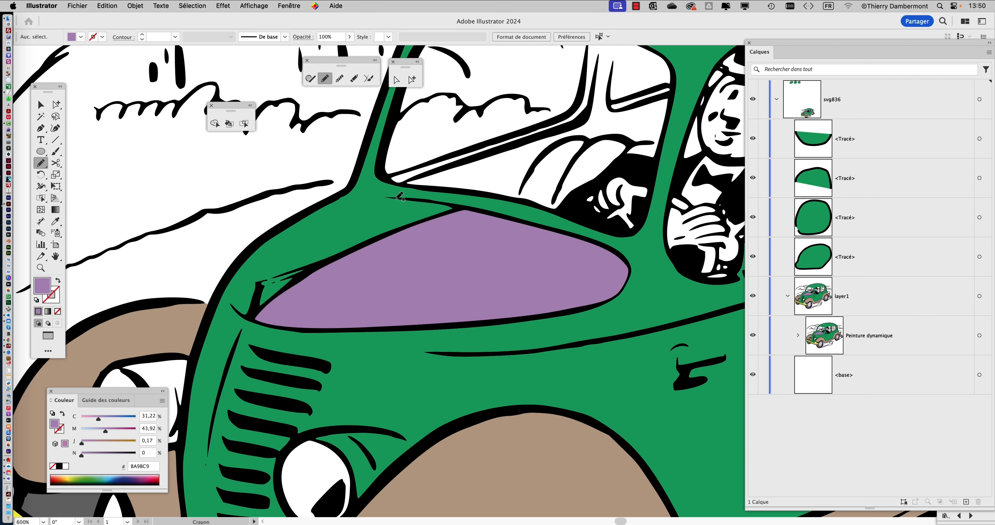
left_click_drag(396, 199, 375, 198)
left_click_drag(309, 219, 295, 225)
left_click_drag(239, 281, 231, 306)
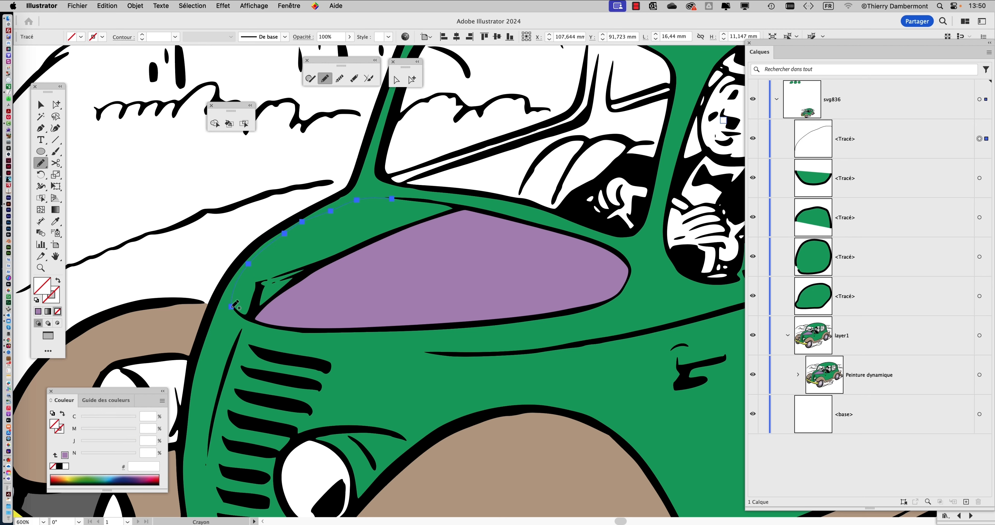
Give the new bonnet path a 1 pt orange-red stroke (F15A24) without a fill and deselect it
left_click_drag(868, 49, 681, 342)
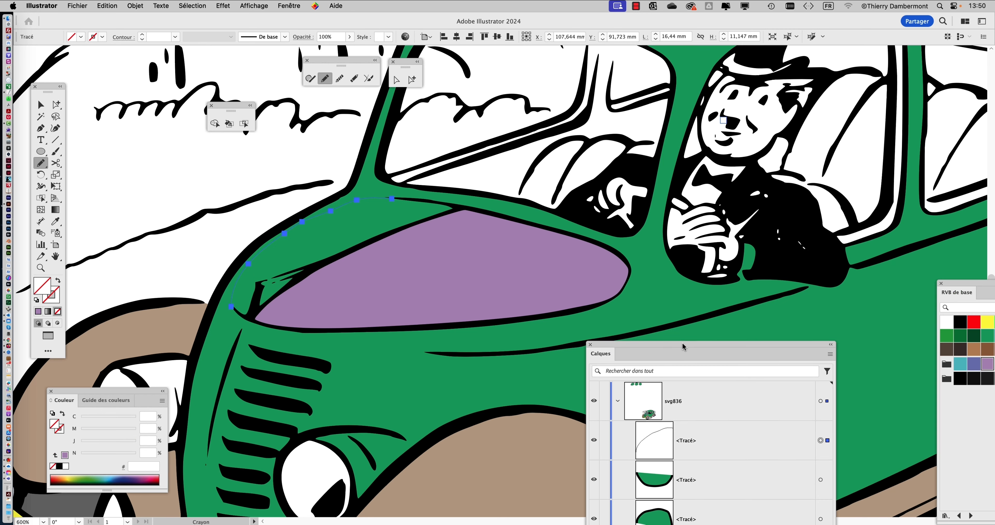
left_click_drag(972, 282, 790, 81)
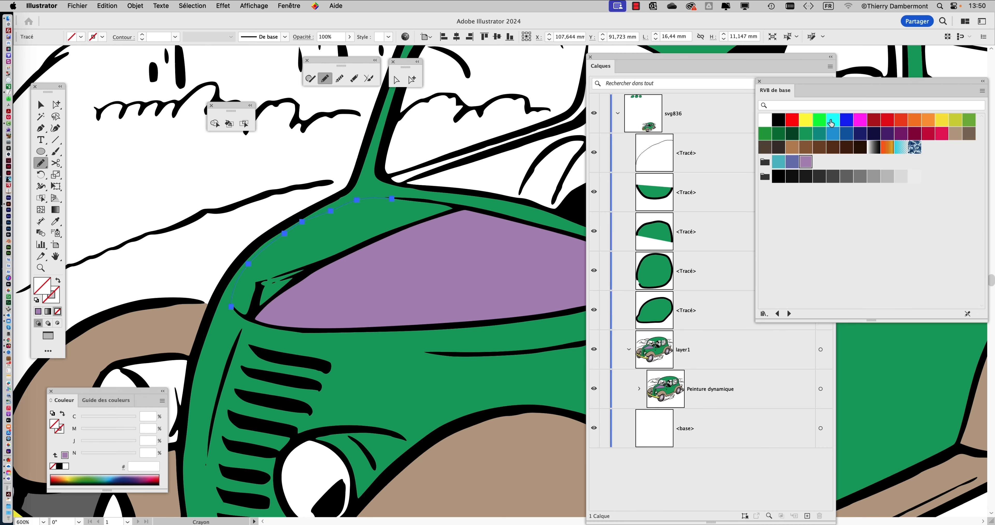
left_click(899, 123)
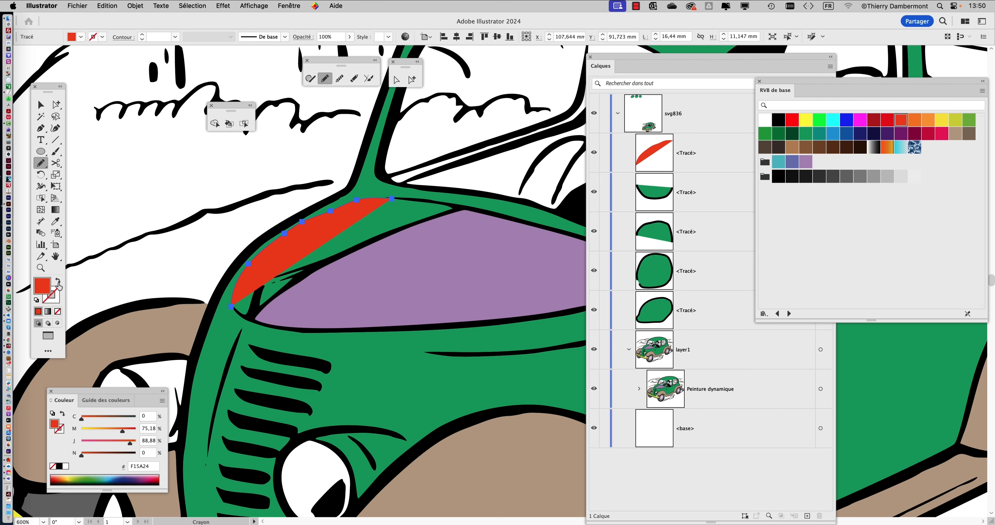
left_click(58, 284)
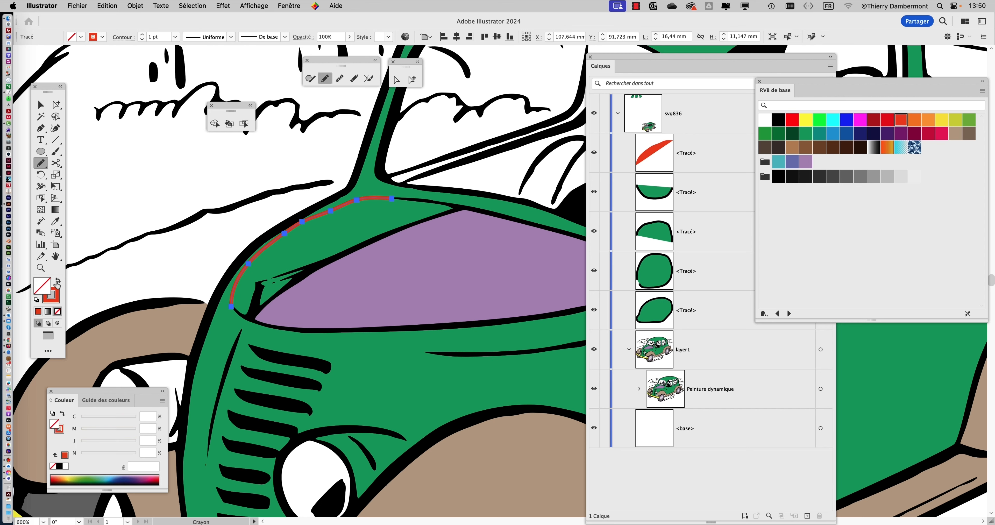
left_click(54, 106)
left_click(121, 160)
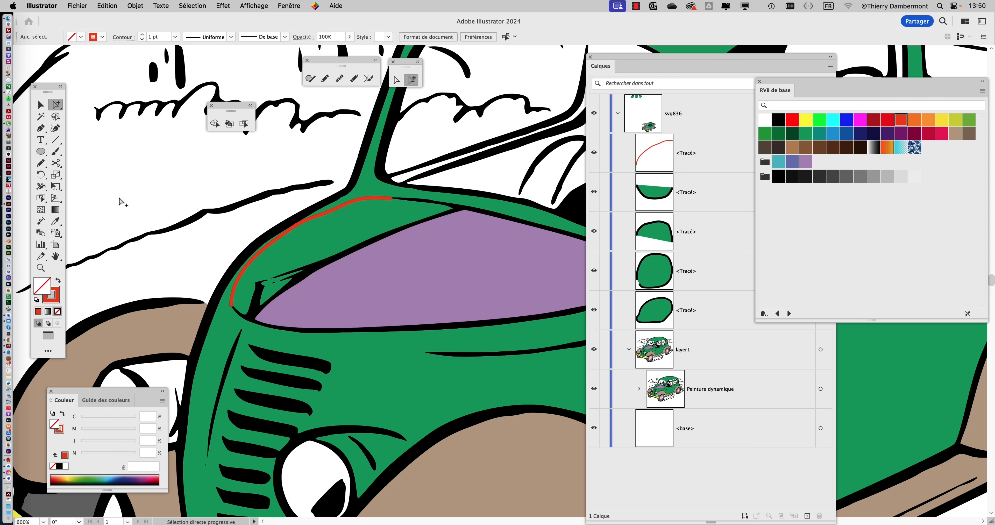
Move the orange-red bonnet path into the Peinture dynamique group in Calques
left_click(244, 125)
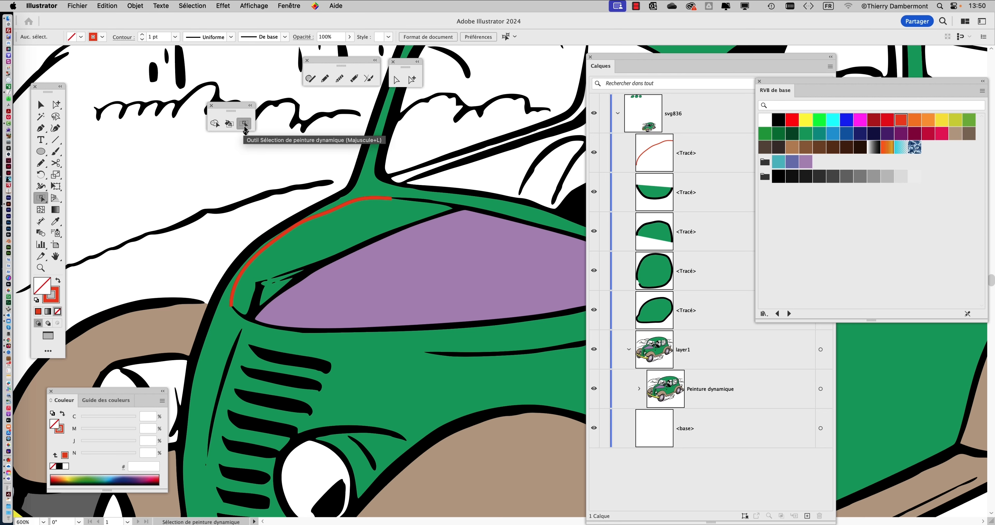
left_click_drag(643, 66, 652, 29)
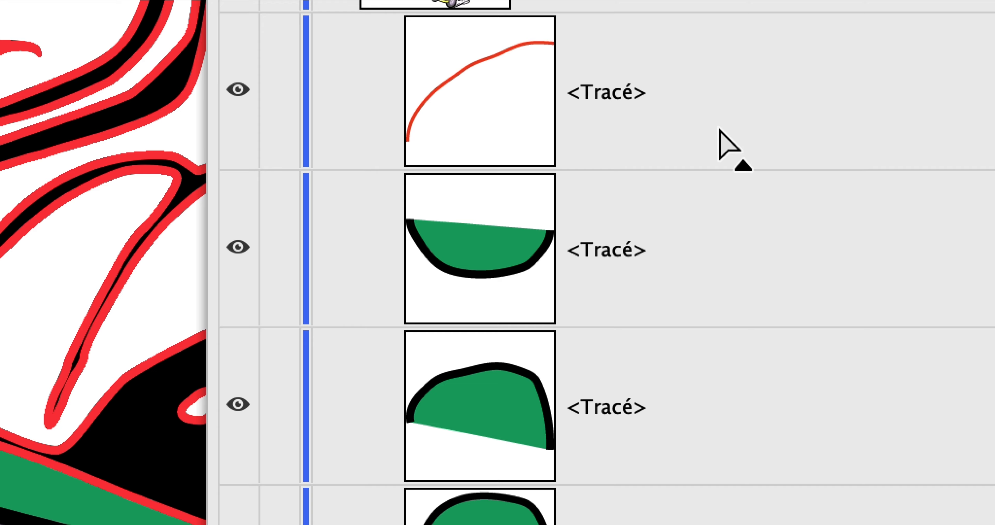
left_click(720, 129)
left_click_drag(718, 124, 705, 493)
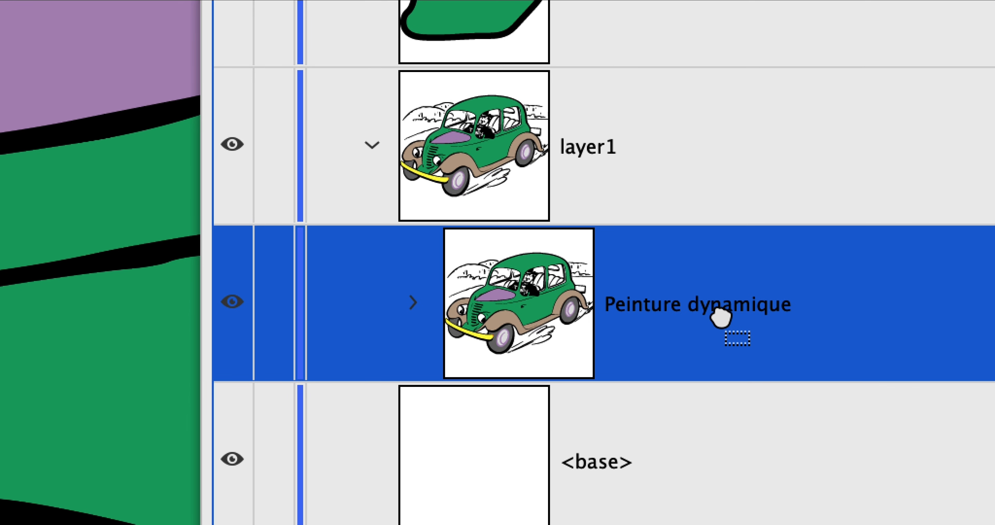
left_click_drag(721, 317, 721, 316)
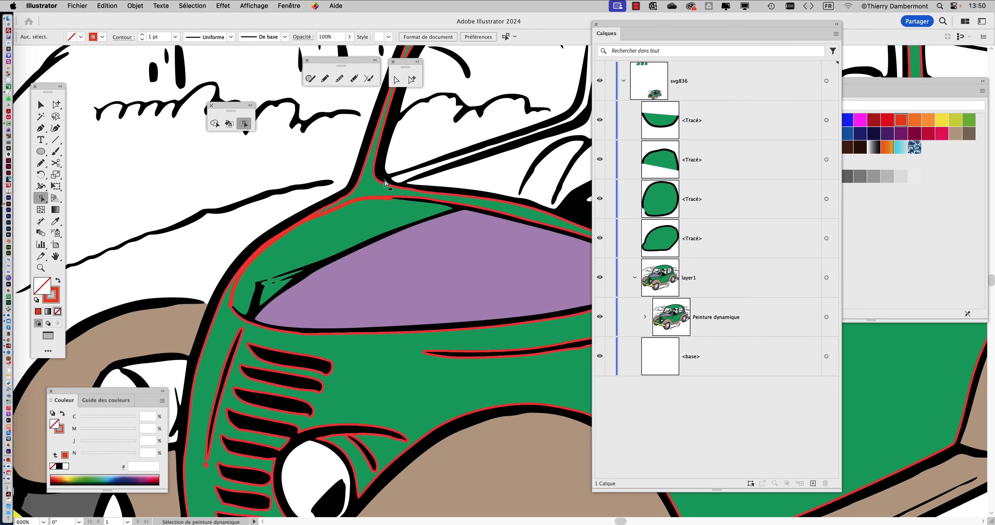
Fill the green area between the new bonnet path and the purple panel with the blue-violet swatch
left_click(328, 241)
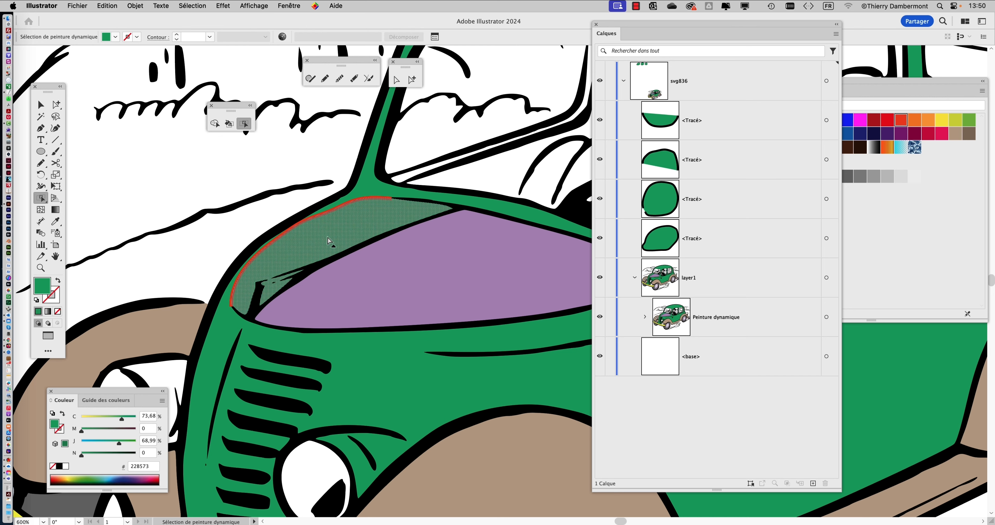
left_click(901, 226)
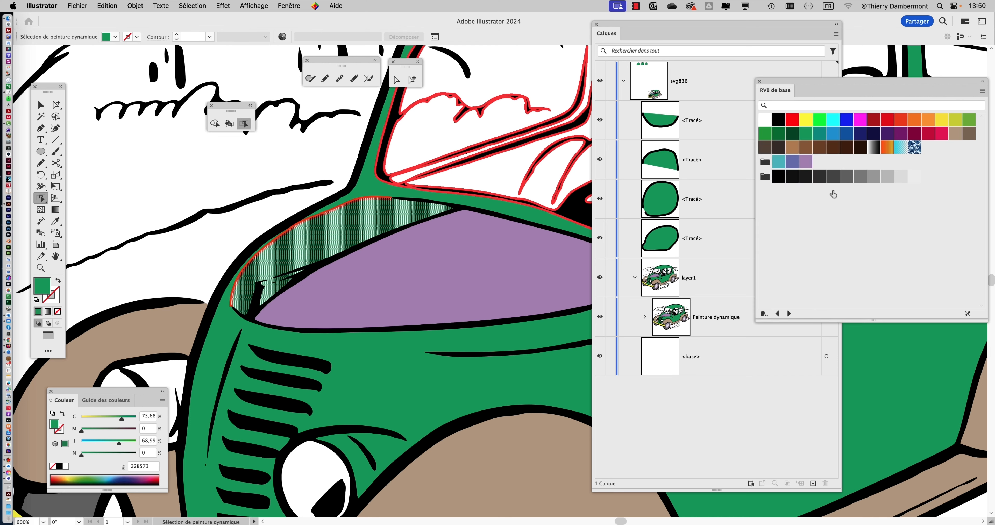
left_click(808, 165)
left_click(793, 164)
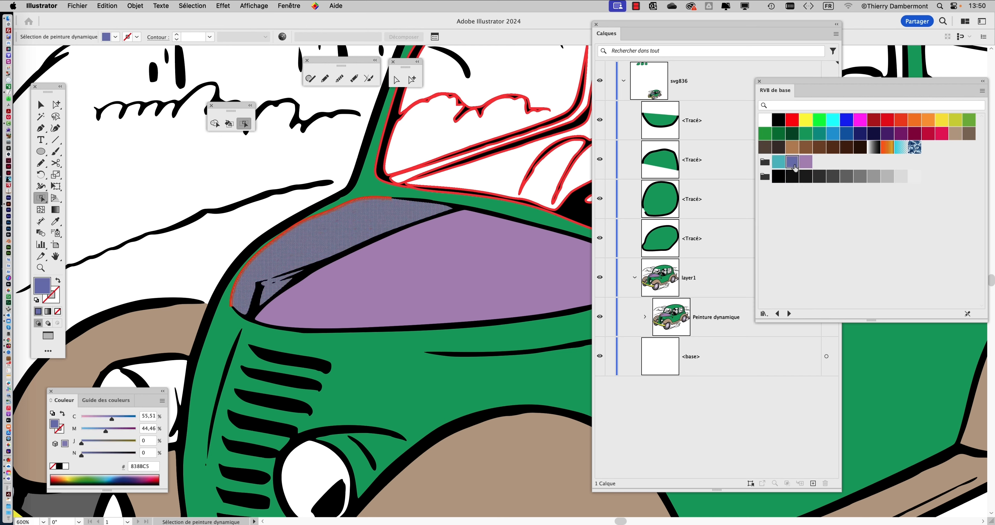
left_click(56, 104)
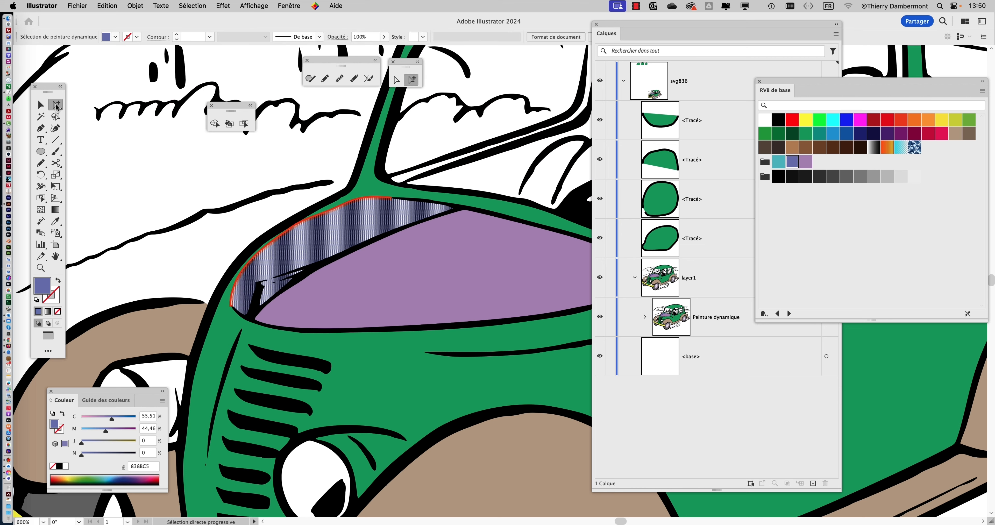
left_click(151, 166)
Fill the area between the new path and the bonnet panel with the same purple as the panel and deselect it
scroll(370, 312, "down", 3, "alt")
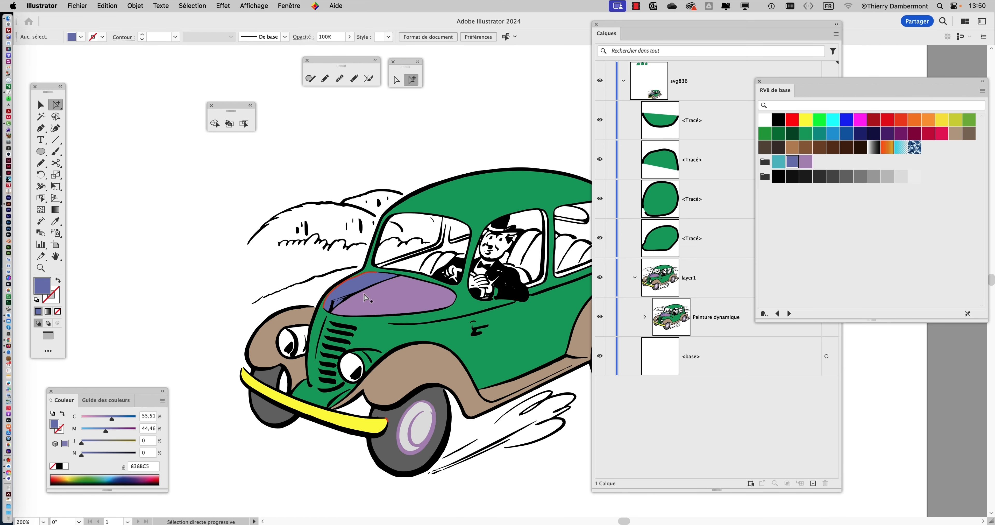
left_click(244, 123)
left_click(365, 285)
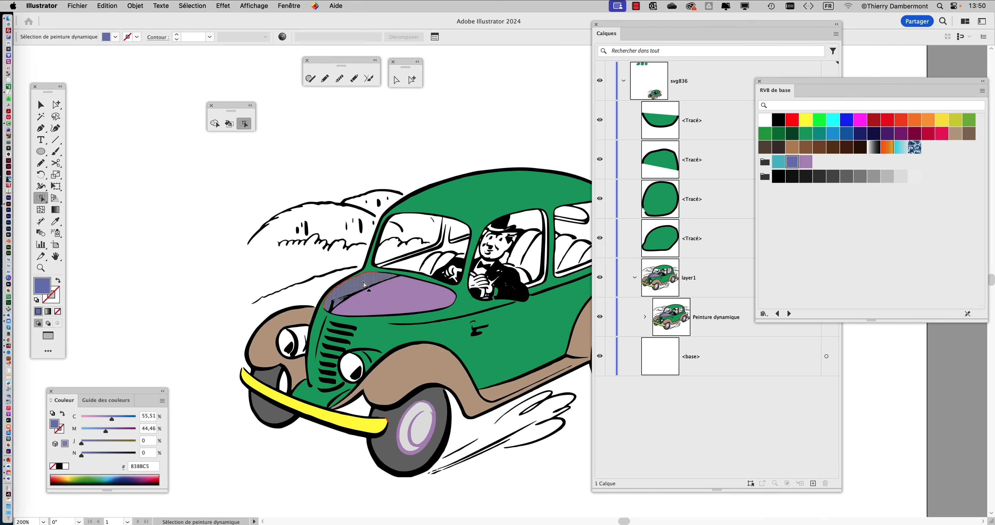
left_click(806, 162)
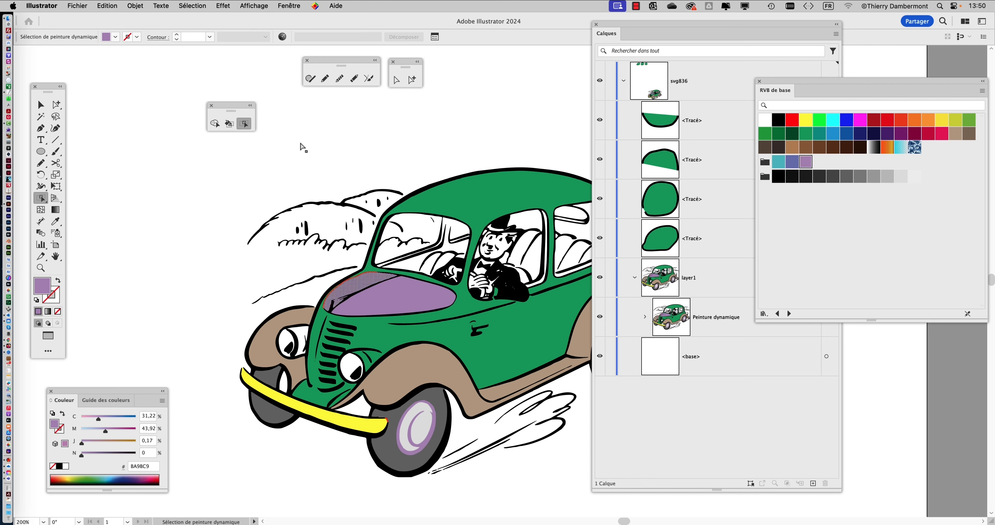
left_click(40, 105)
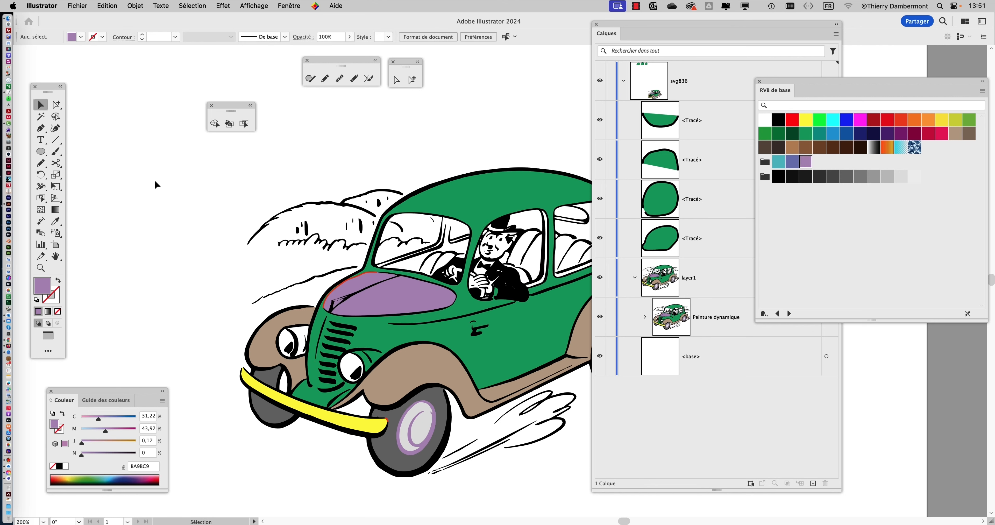
key("super+minus")
key("super+minus")
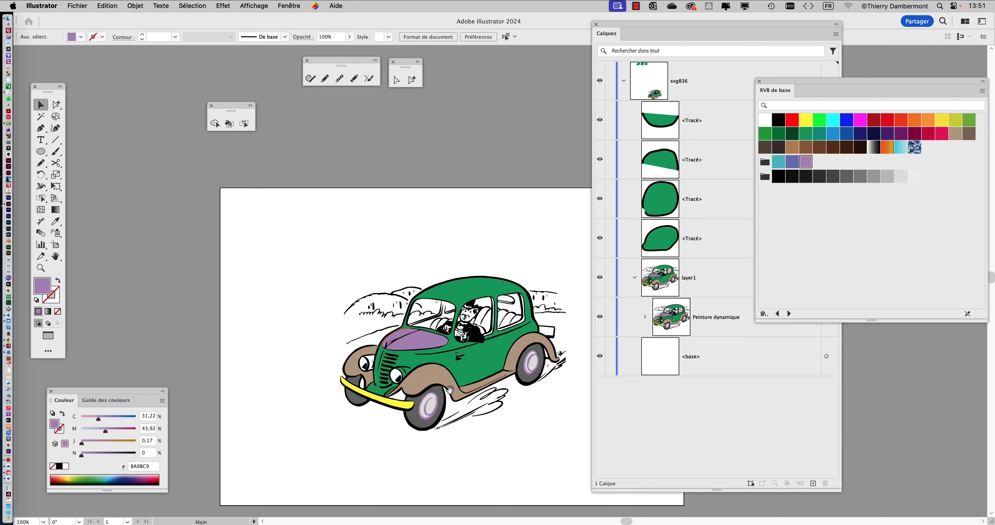
key("super+plus")
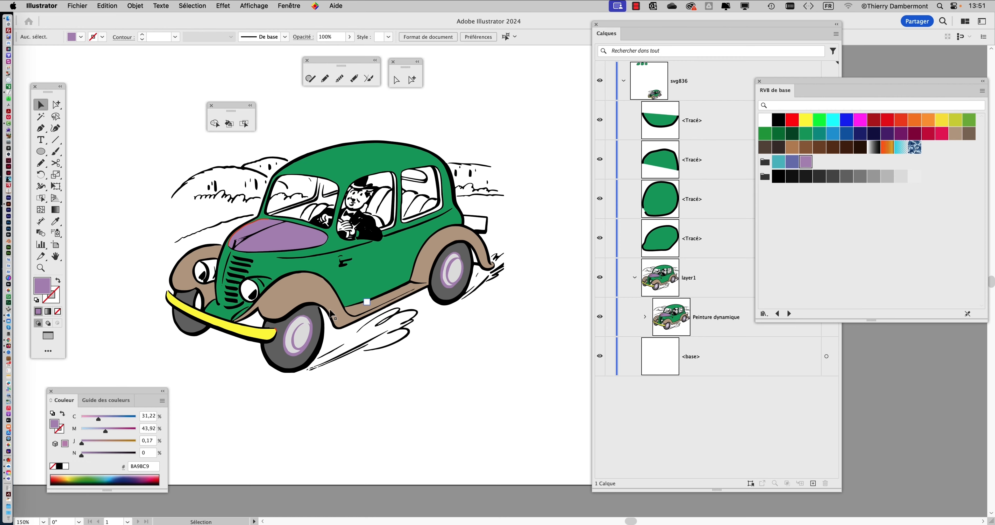
key("super+plus")
key("super+plus")
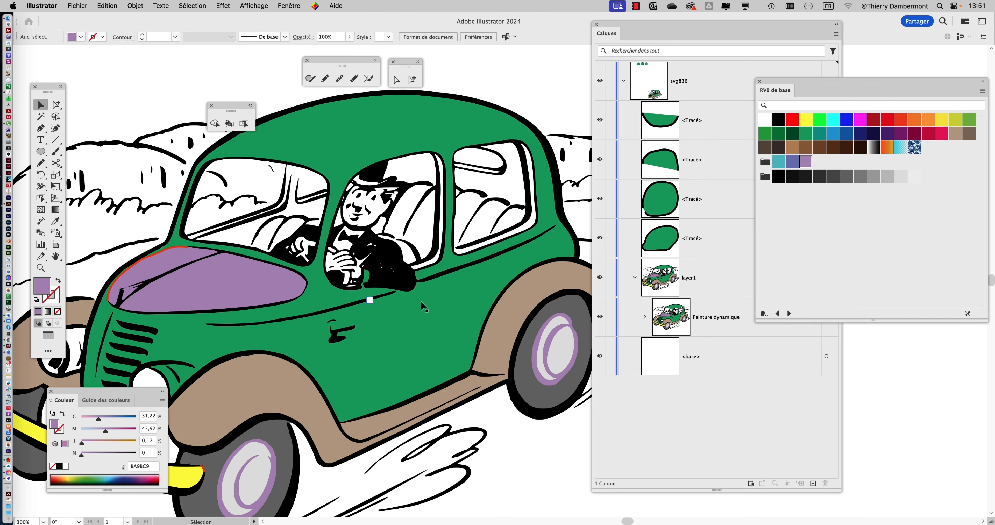
key("super+minus")
key("super+minus")
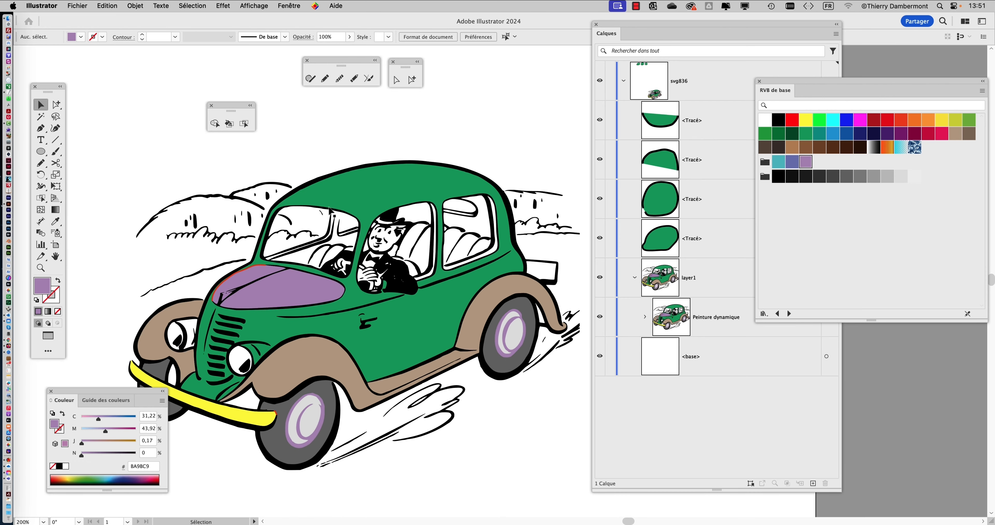
key("super+plus")
key("super+plus")
key("super+plus")
scroll(330, 218, "down", 2)
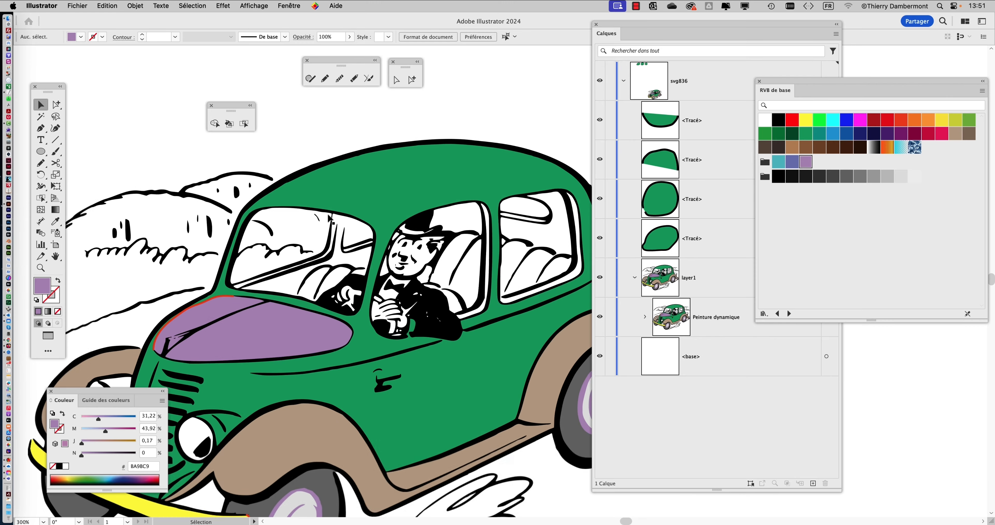
left_click_drag(358, 294, 345, 213)
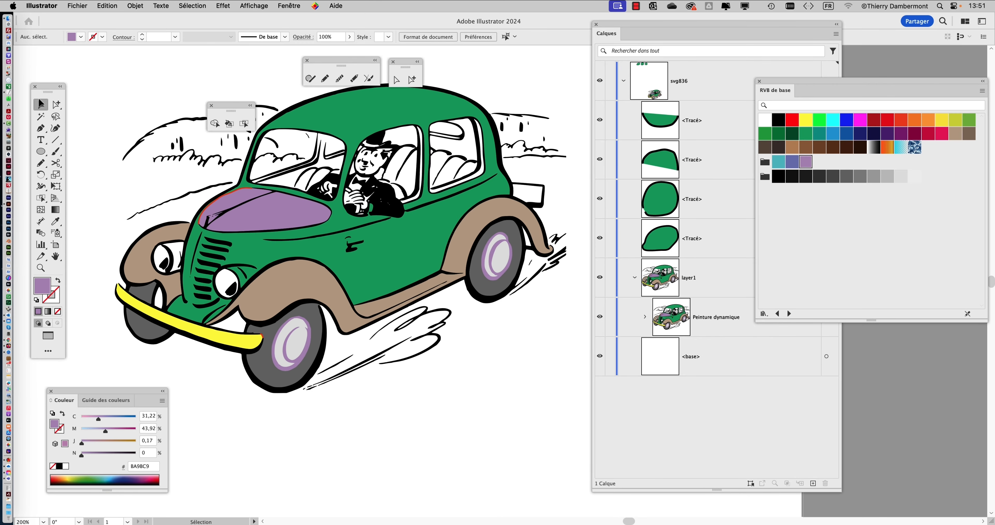
Fill the light-grey hubcap areas of the front and rear wheels with the orange-red swatch (F15A24) using Live Paint Selection
left_click(244, 123)
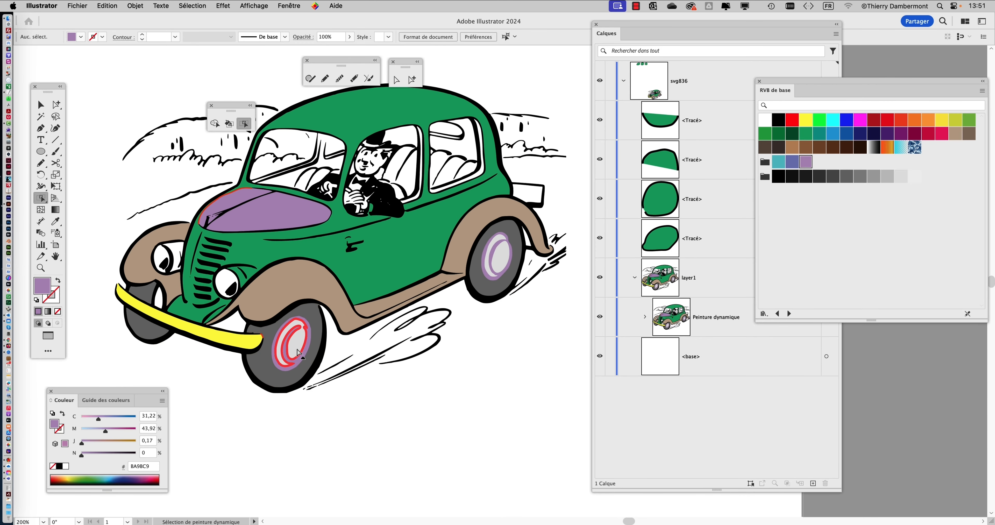
left_click(293, 339)
left_click(498, 253, "shift")
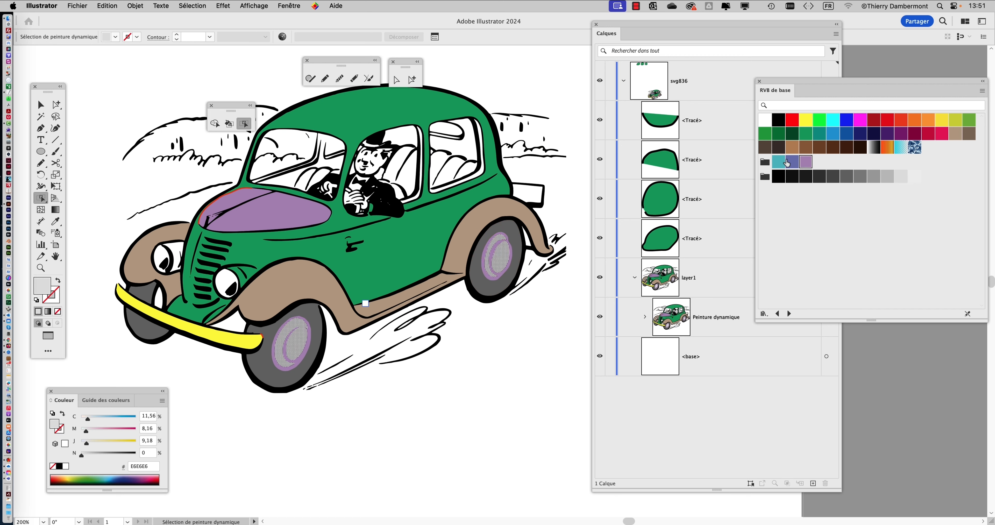
left_click(900, 123)
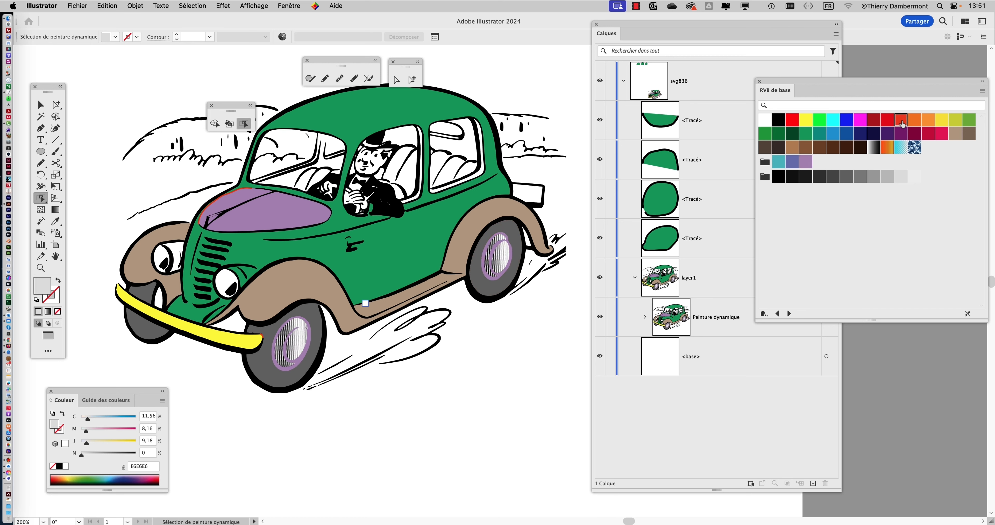
left_click(527, 452)
Recolour the hubcap areas of both wheels with the yellow swatch (FCEE21), deselect them and dismiss the Adobe Installer error report without sending it
left_click(291, 344)
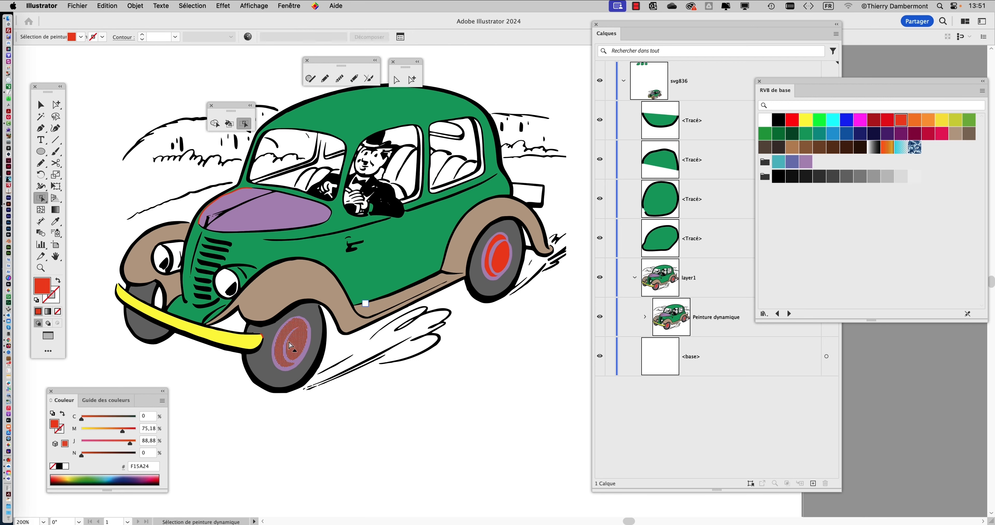
left_click(504, 266, "shift")
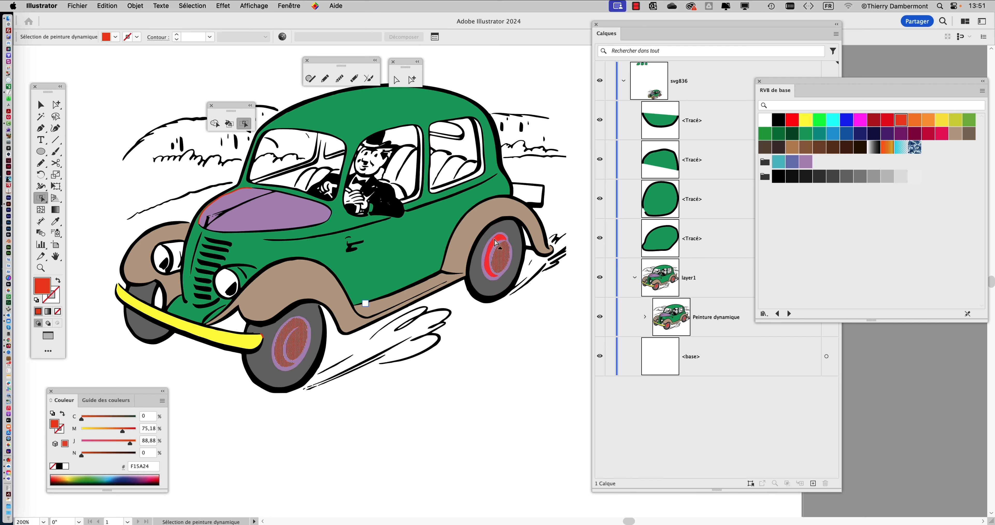
left_click(939, 123)
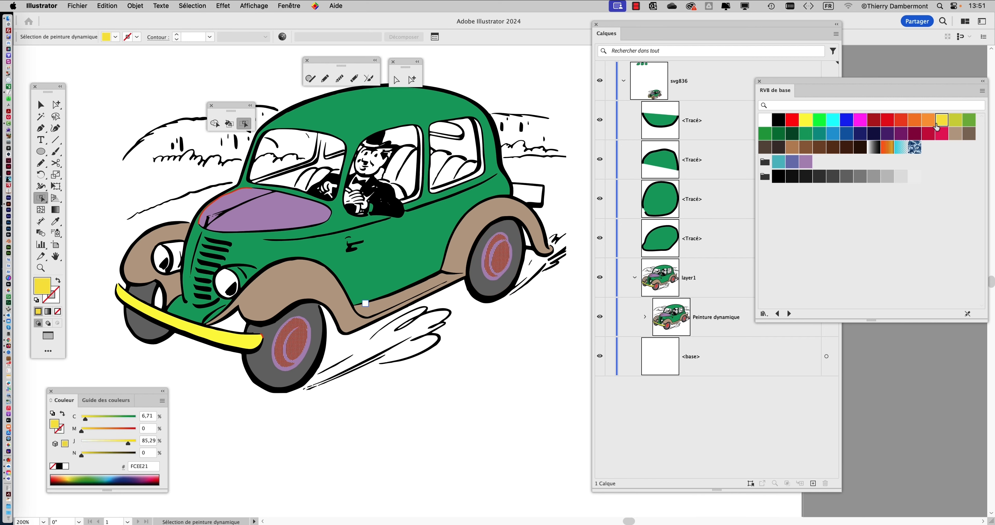
left_click(529, 420)
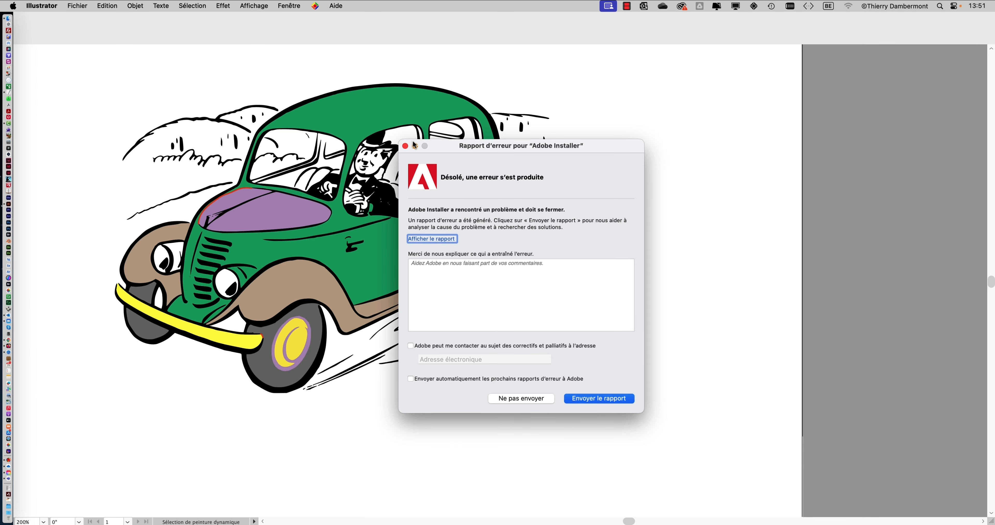
left_click(539, 396)
Select the Peinture dynamique group and try to draw a Pencil line from the purple bonnet panel down across the green body
left_click(728, 316)
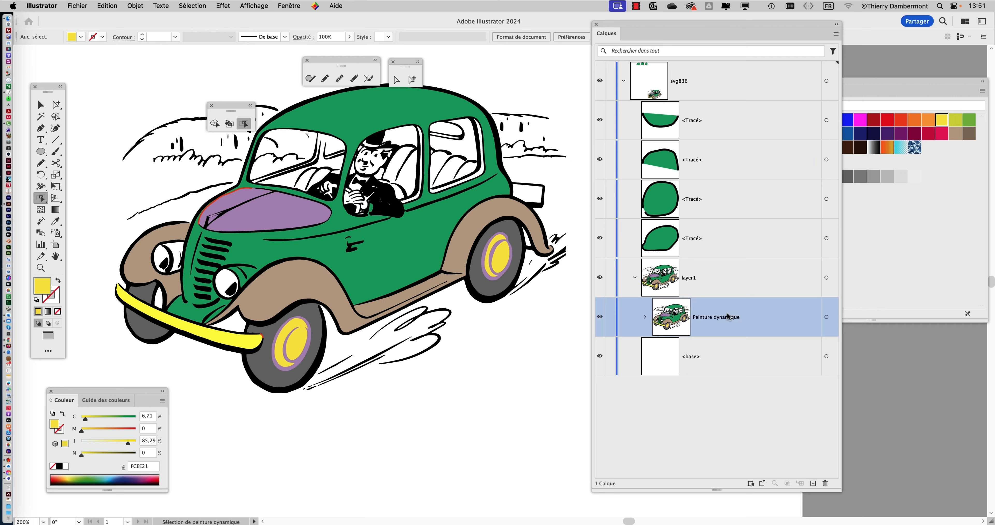
left_click(826, 317)
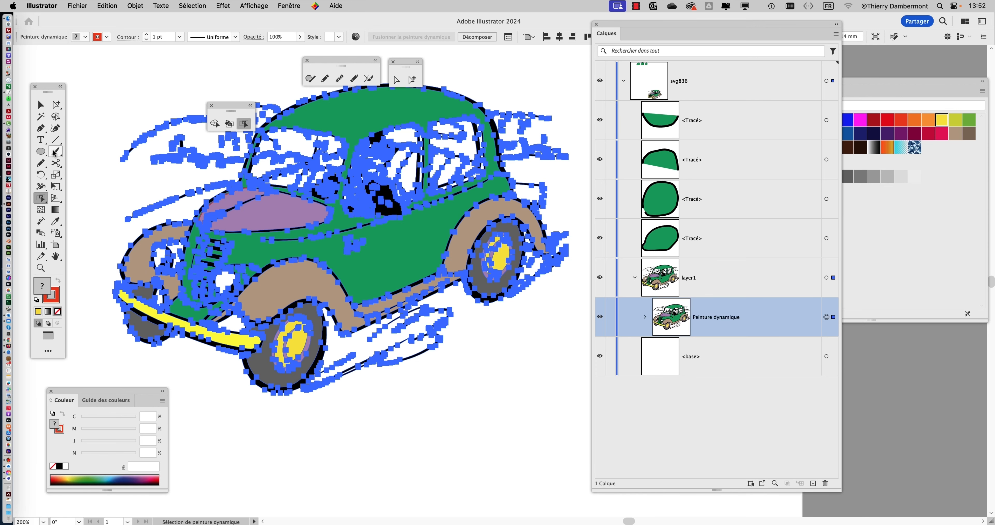
left_click(41, 164)
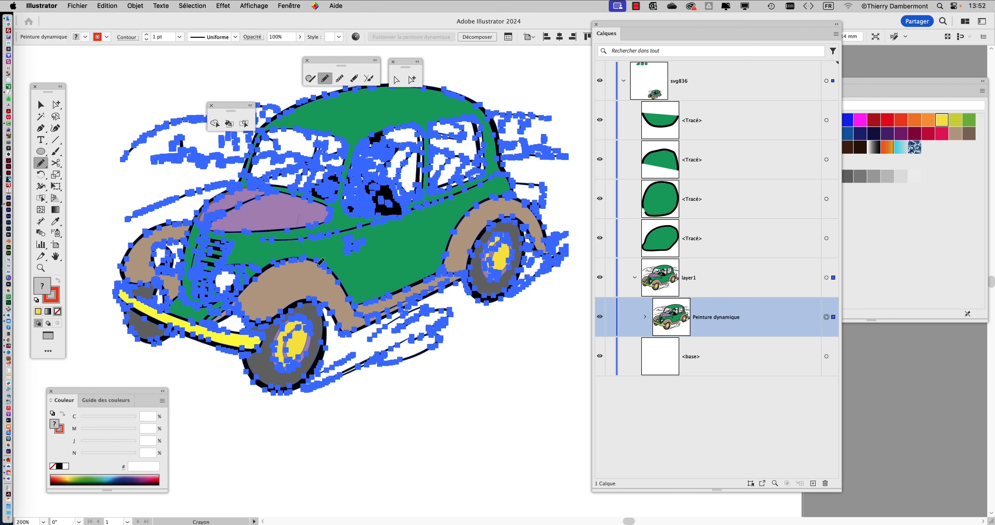
left_click_drag(317, 265, 316, 266)
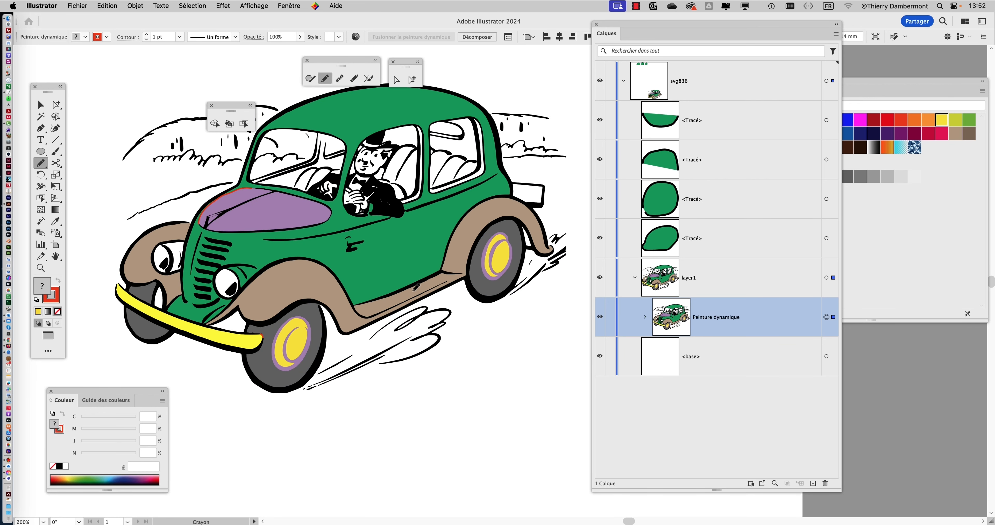
left_click(827, 317)
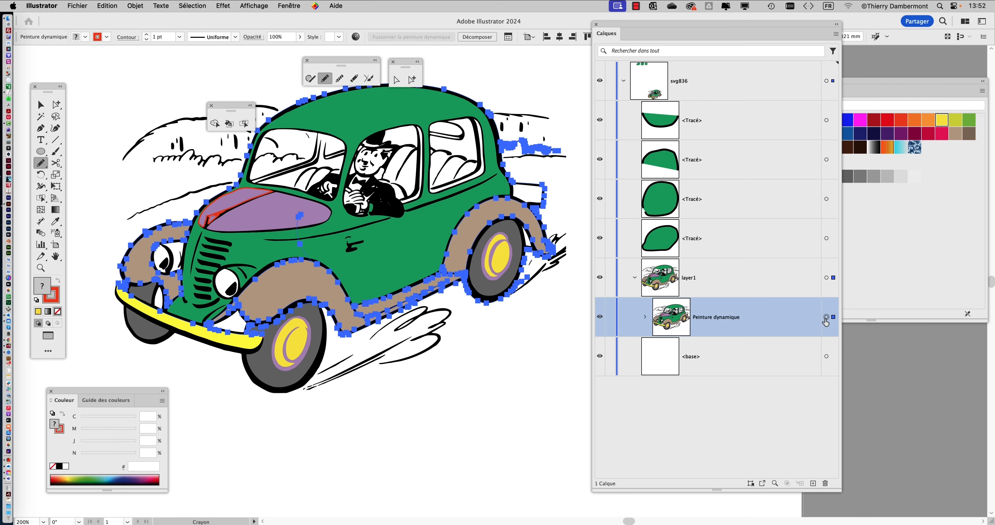
left_click(714, 434)
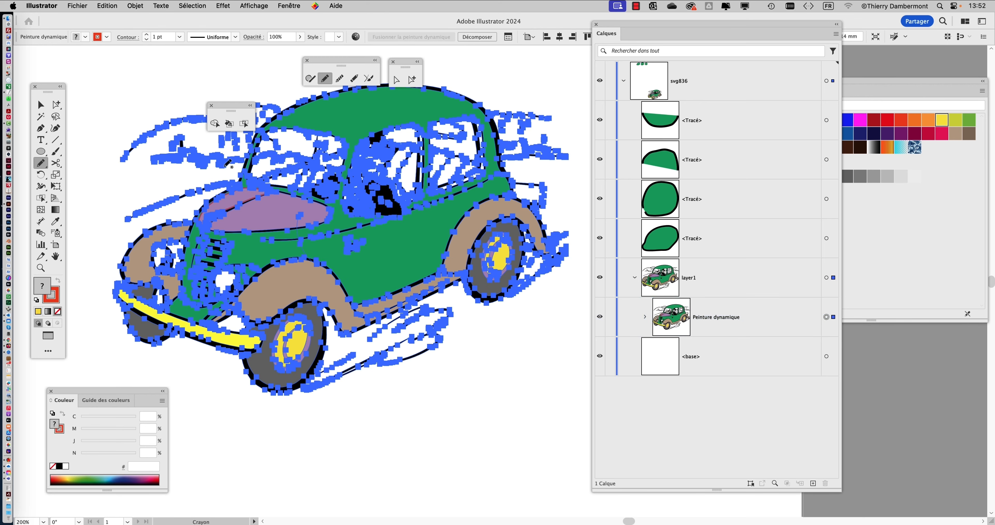
Switch to outline view and examine which path the new pencil line belongs to with the Direct Selection and Group Selection tools
left_click_drag(55, 104, 86, 105)
key("super+shift+a")
key("super+y")
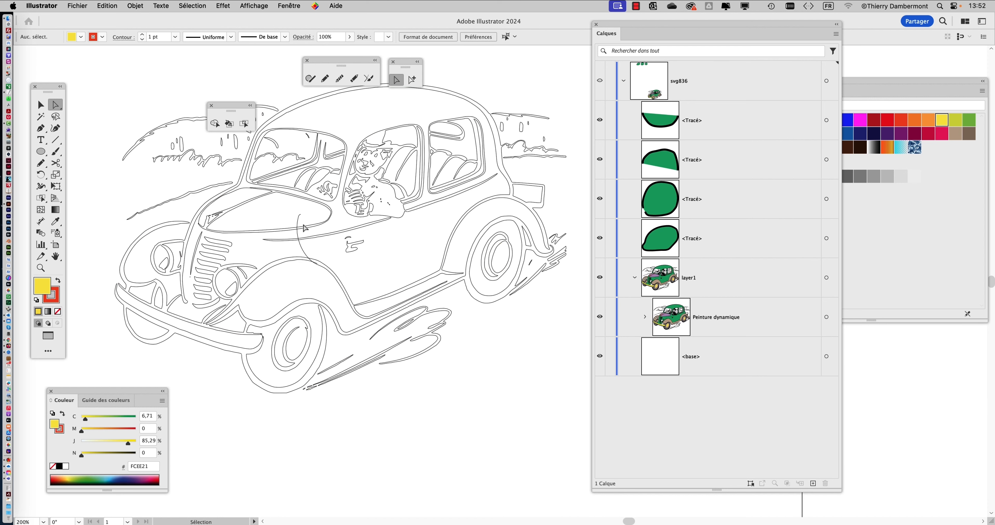
left_click(298, 225)
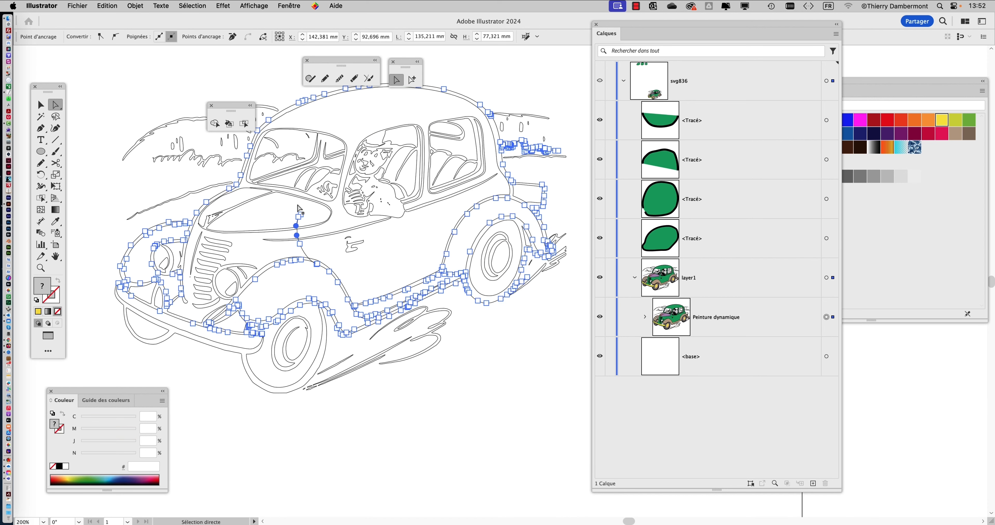
left_click(111, 100)
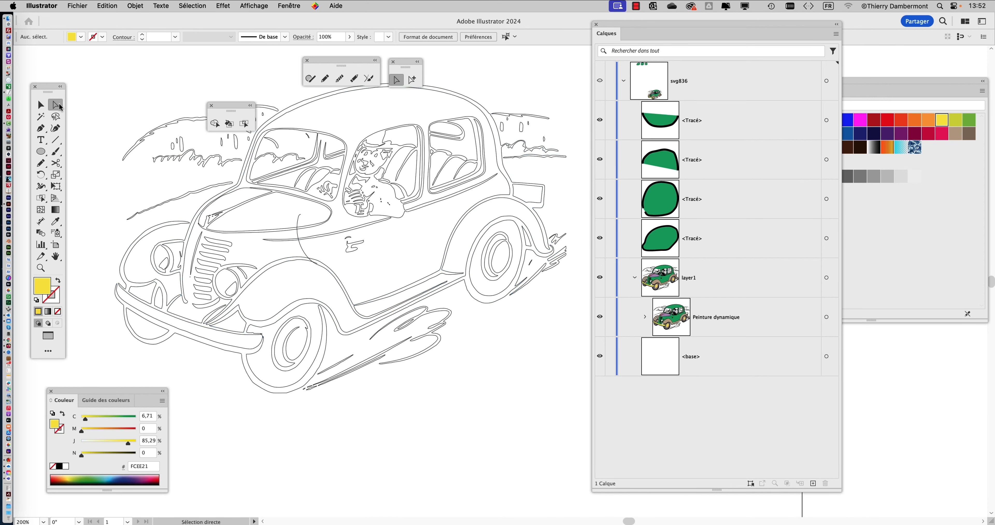
left_click_drag(60, 107, 60, 107)
left_click(127, 117)
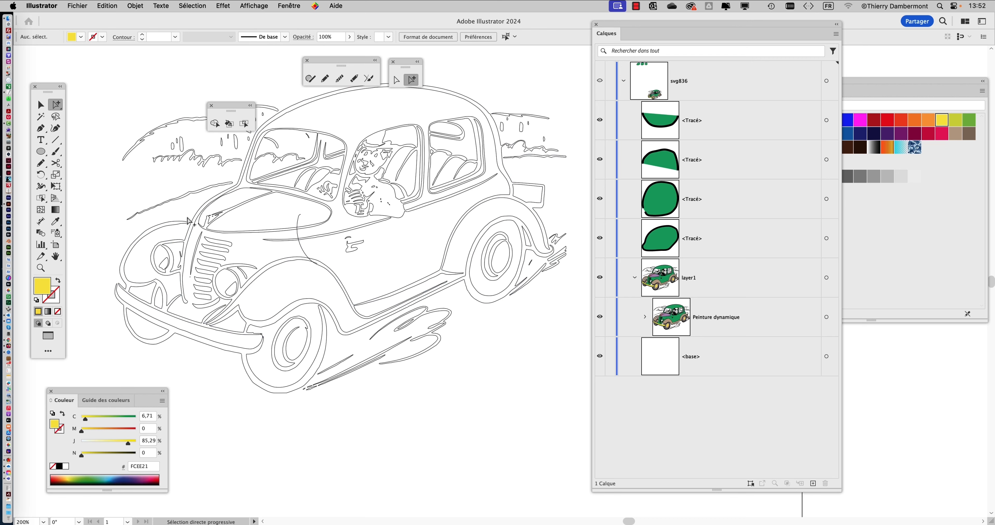
left_click(300, 223)
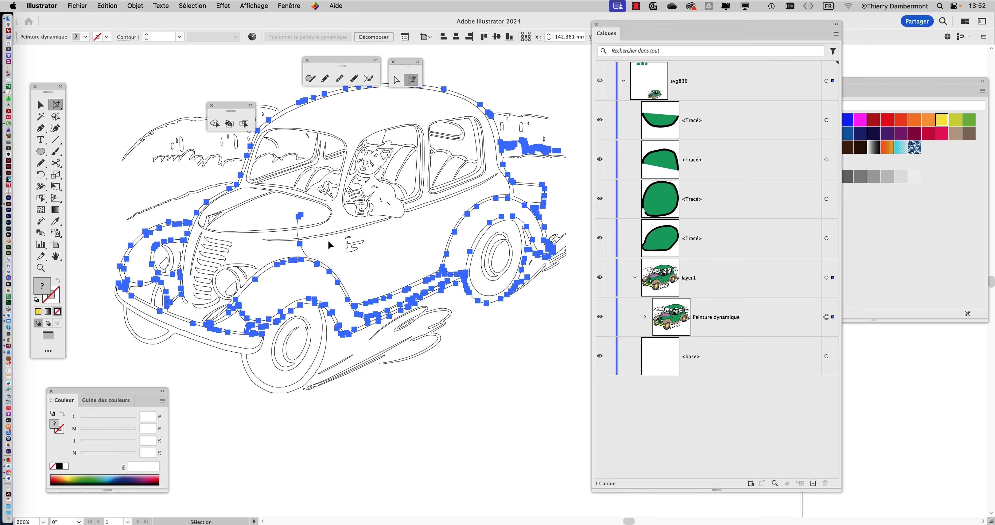
Undo the pencil line across the green body, deselect everything and return to the coloured preview
left_click(334, 267)
left_click(551, 308)
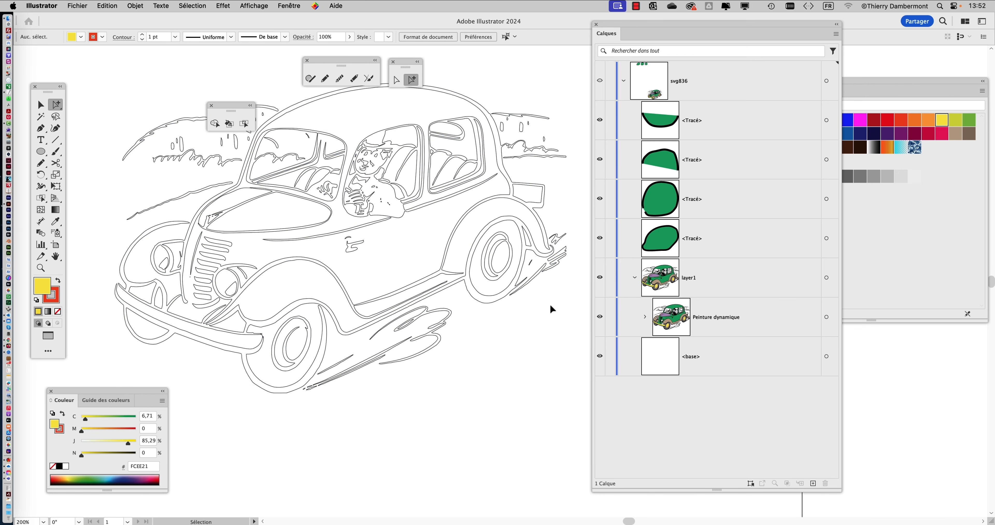
key("super+y")
Select the Peinture dynamique group and try to close the gap between the rear wing line and the rear wheel outline with the Pencil
left_click(825, 319)
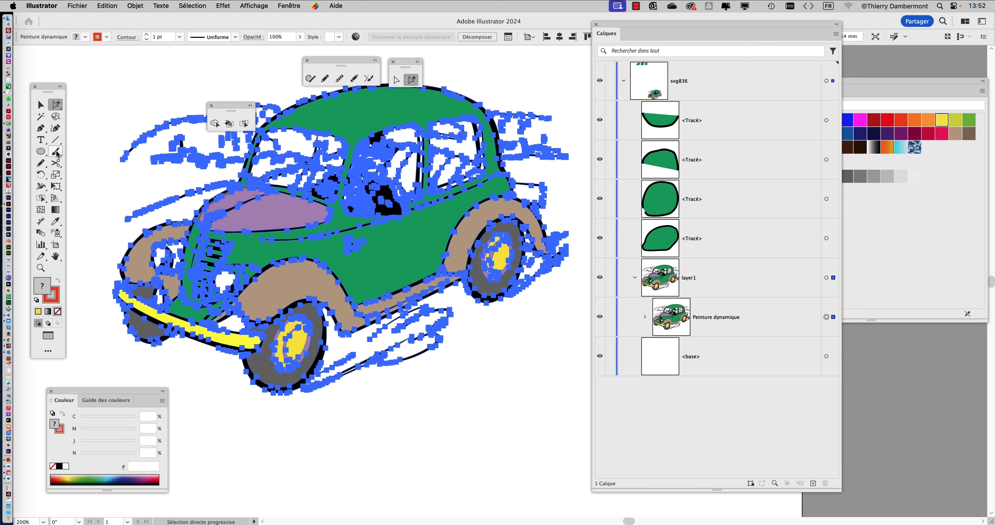
left_click(41, 163)
scroll(460, 246, "up", 4)
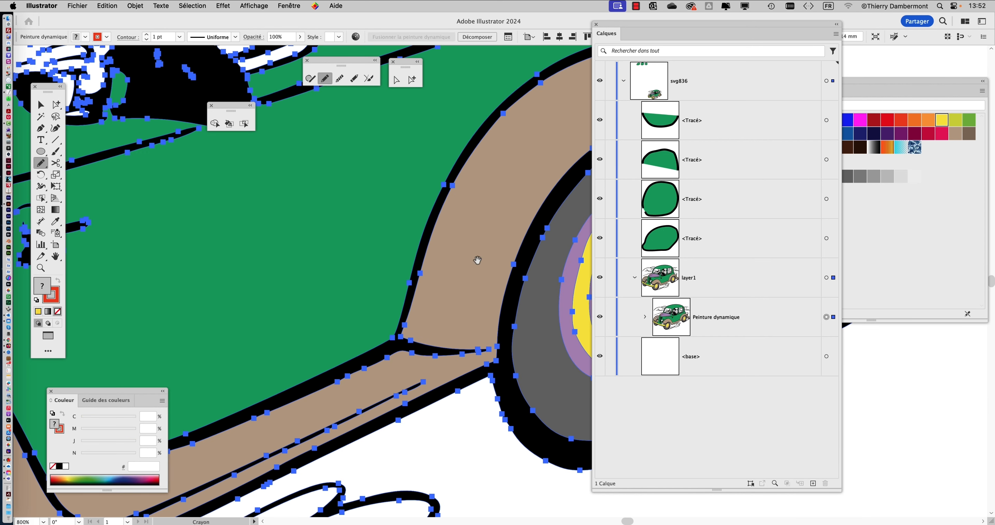
scroll(477, 262, "right", 5)
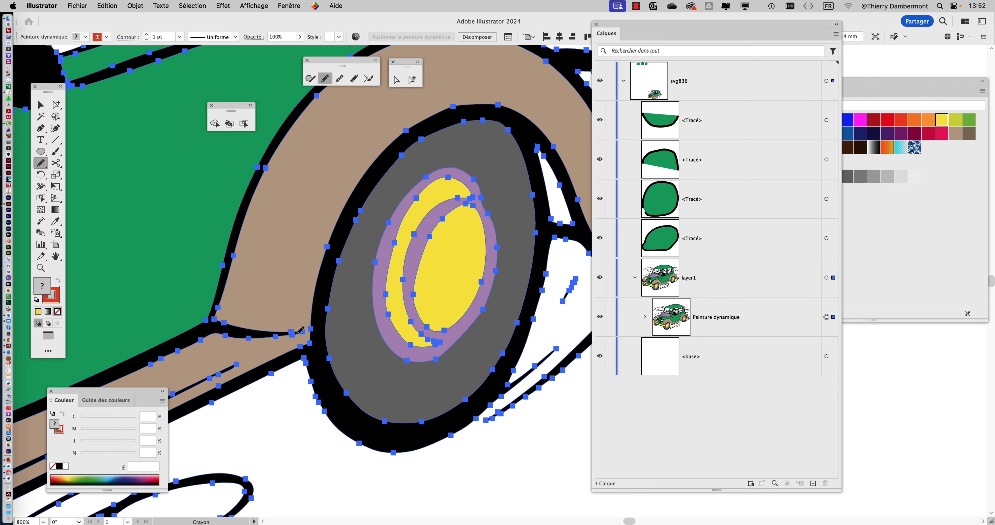
key("super+shift+a")
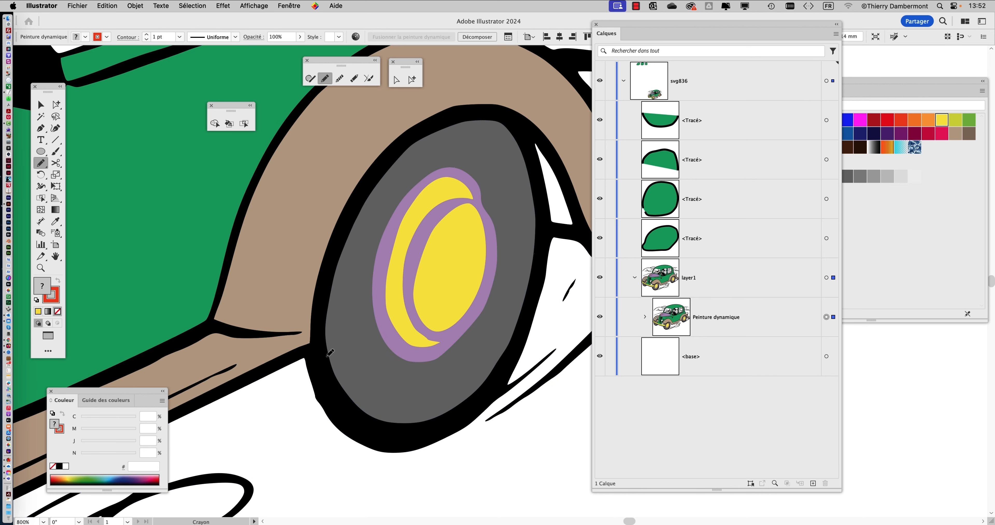
key("super+z")
scroll(319, 341, "up", 1)
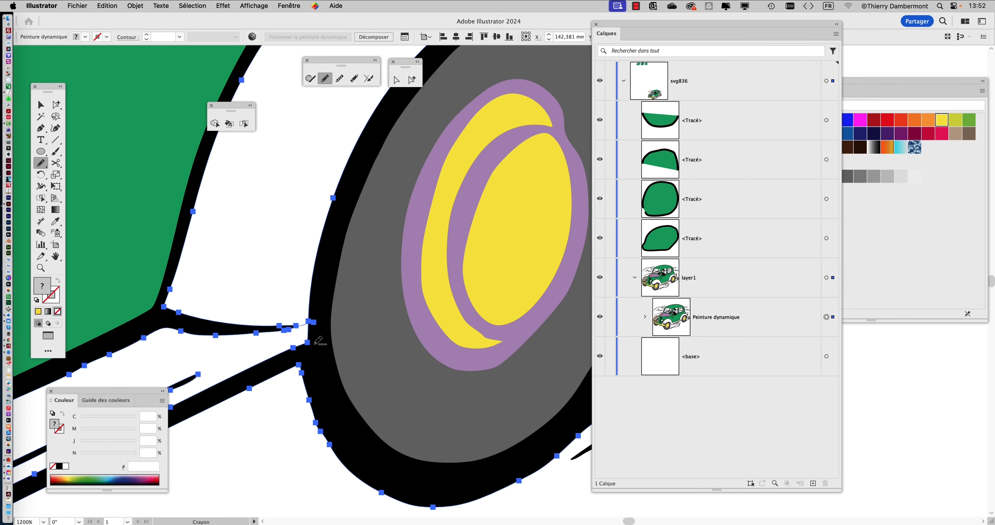
scroll(319, 340, "up", 1)
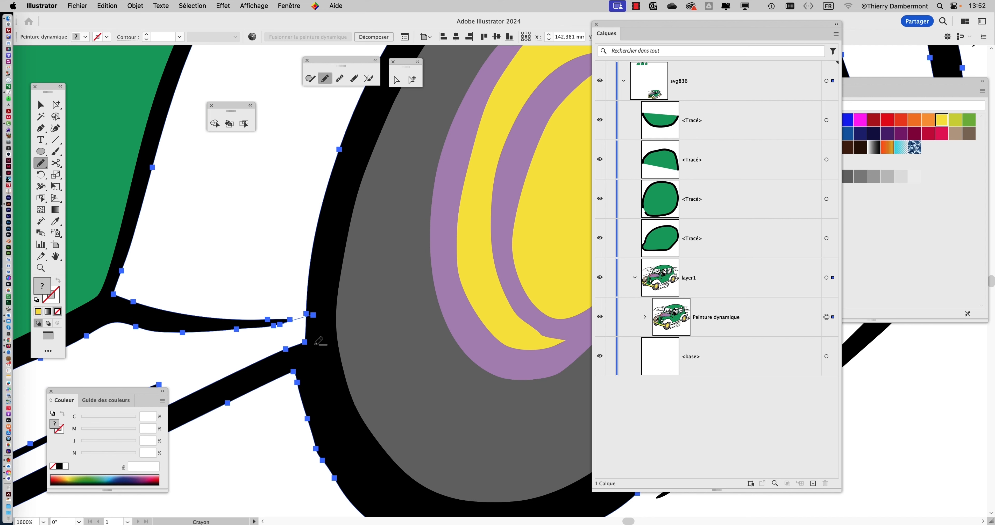
Check the gap-closing line with the Group Selection tool, undo the pencil stroke beside the rear wheel and clear the selection
left_click(56, 104)
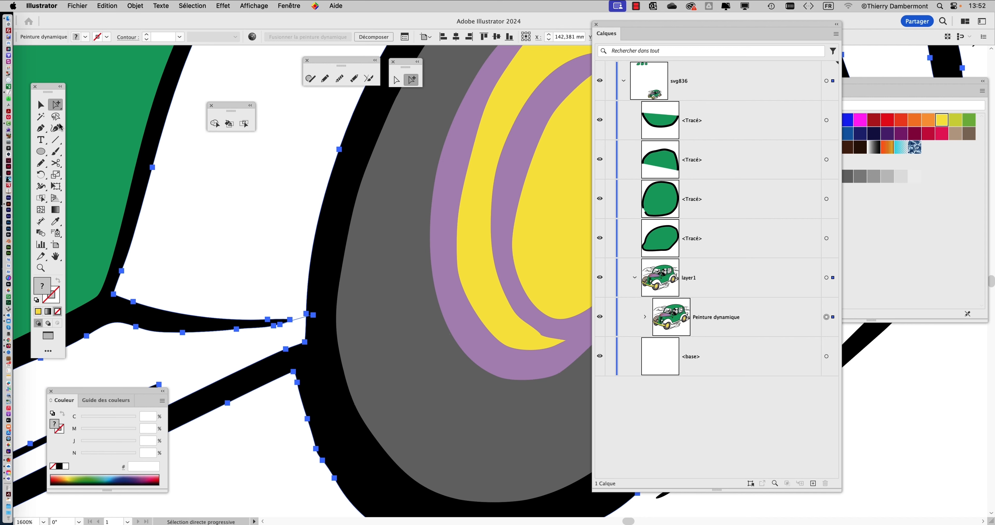
left_click(261, 444)
left_click(300, 319)
left_click(278, 423)
left_click(298, 319)
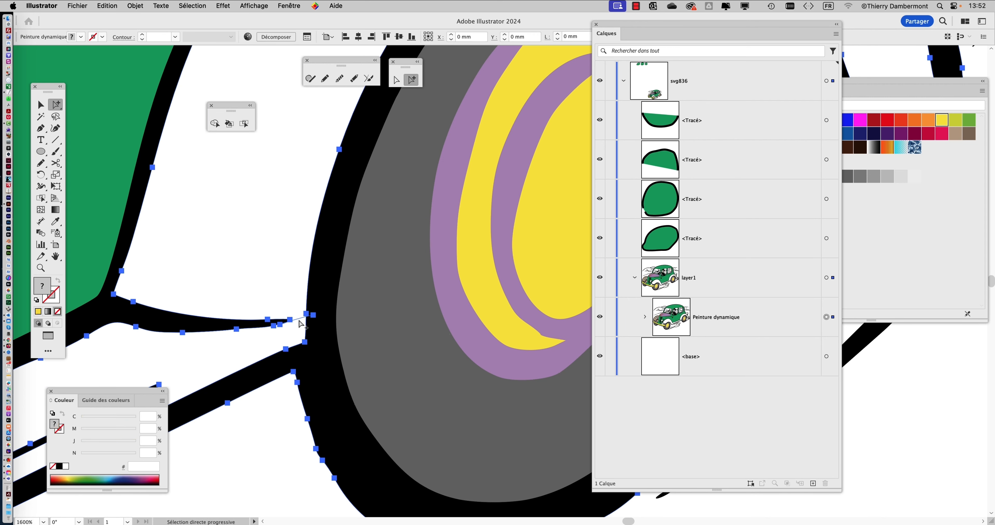
left_click(272, 425)
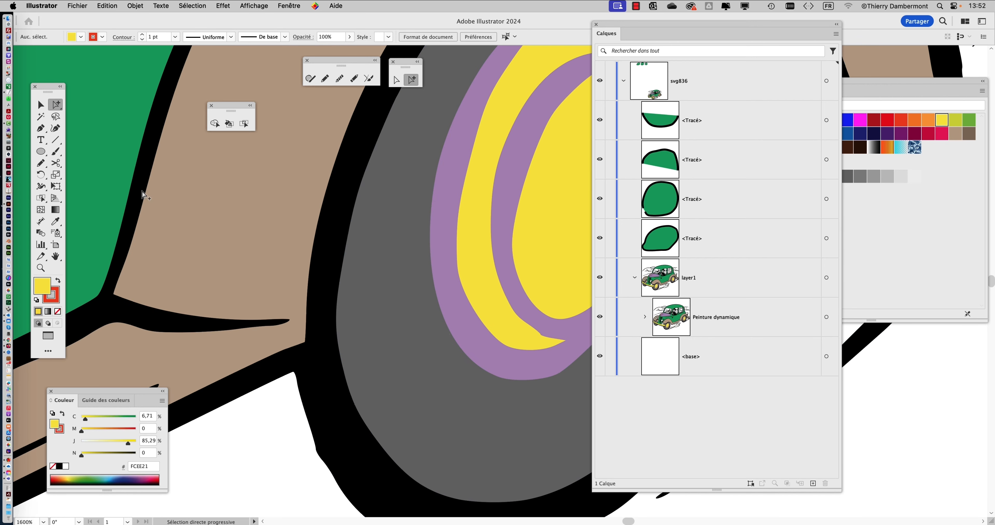
Turn off the Pencil tool option "Modifier les tracés sélectionnés" and confirm the tool options
left_click(324, 78)
double_click(325, 78)
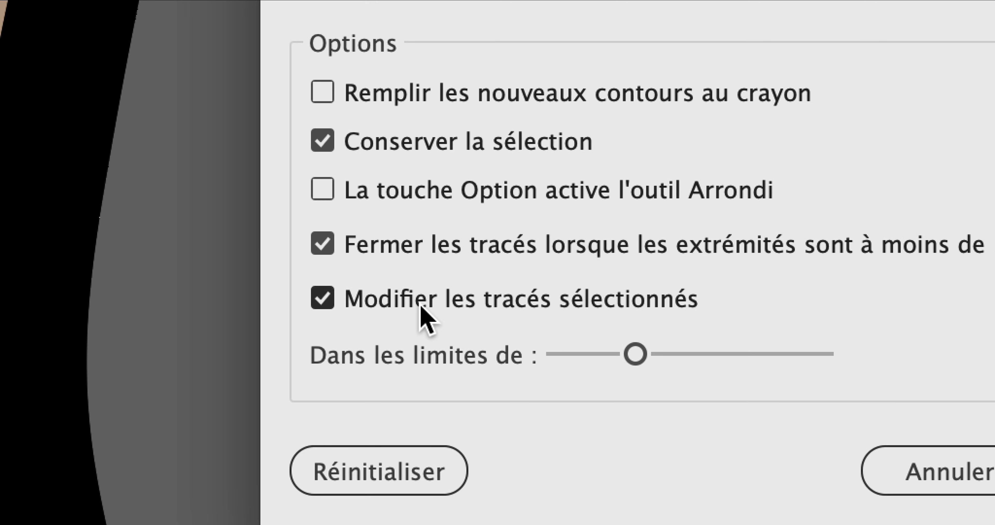
left_click(420, 306)
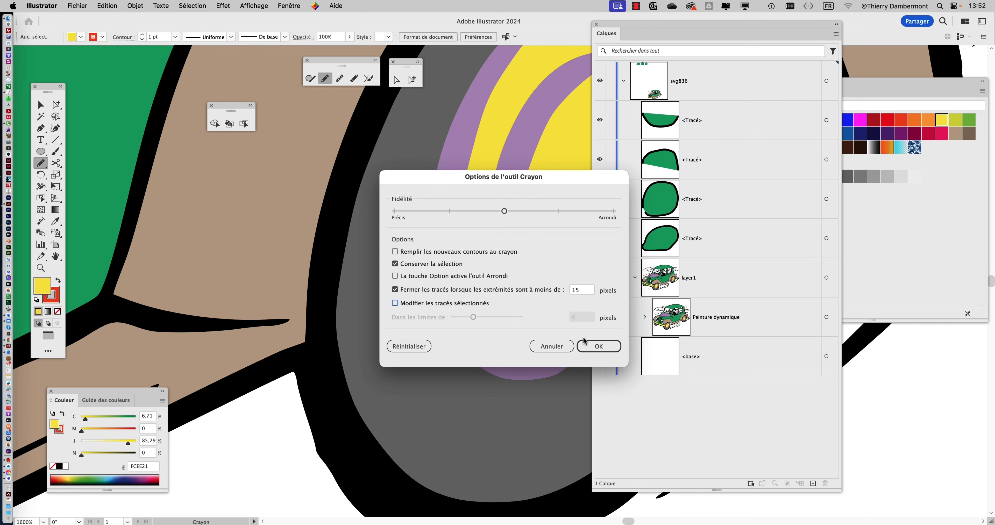
left_click(585, 342)
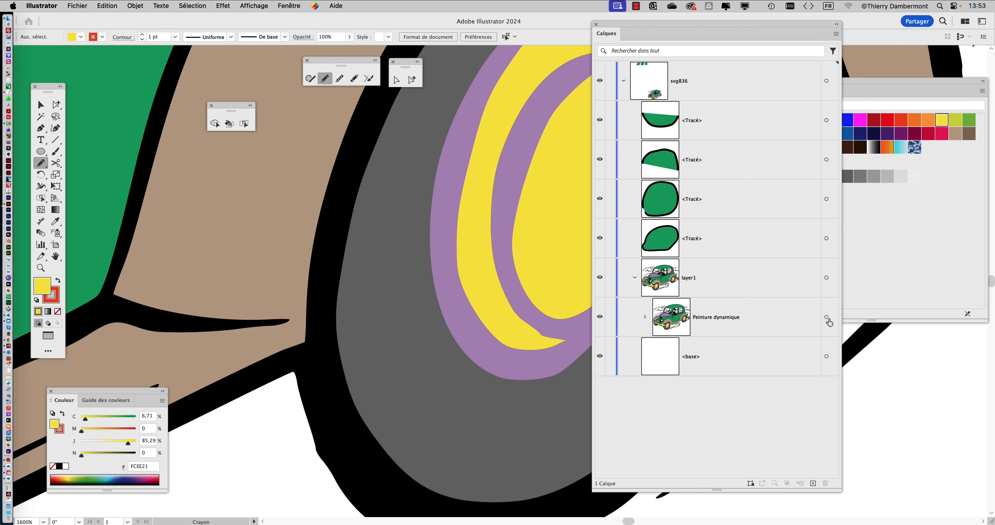
Select the Peinture dynamique group and try to bridge the gap from the rear wing line to the wheel outline with the Pencil
left_click(826, 318)
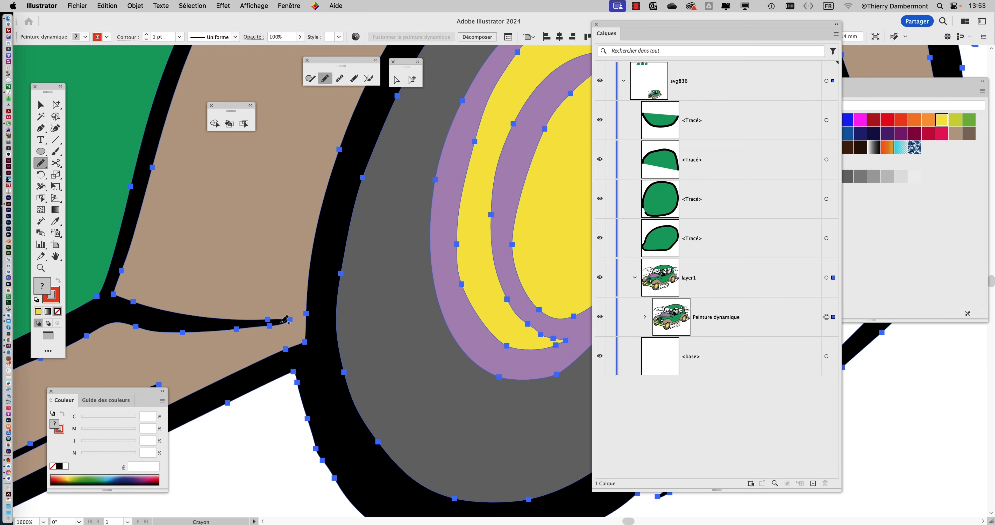
left_click_drag(281, 322, 309, 316)
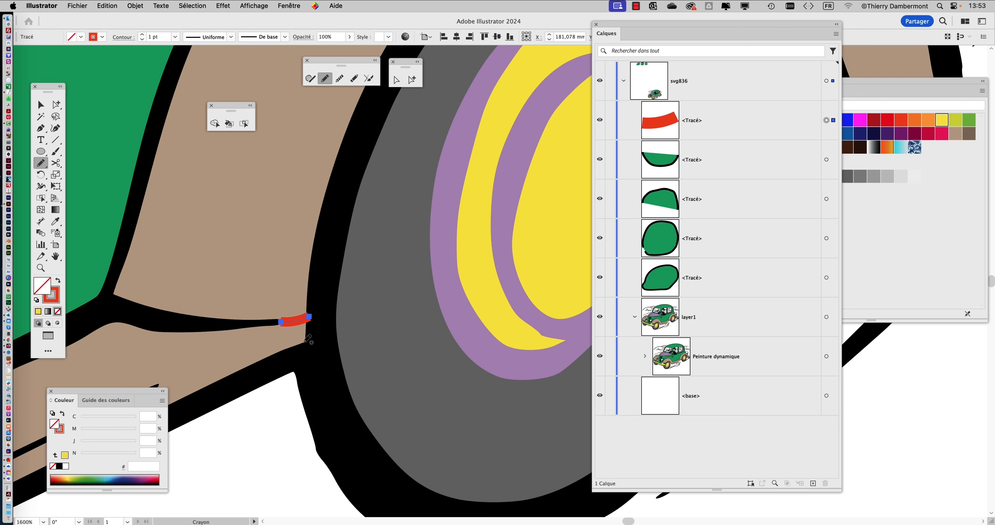
key("super+z")
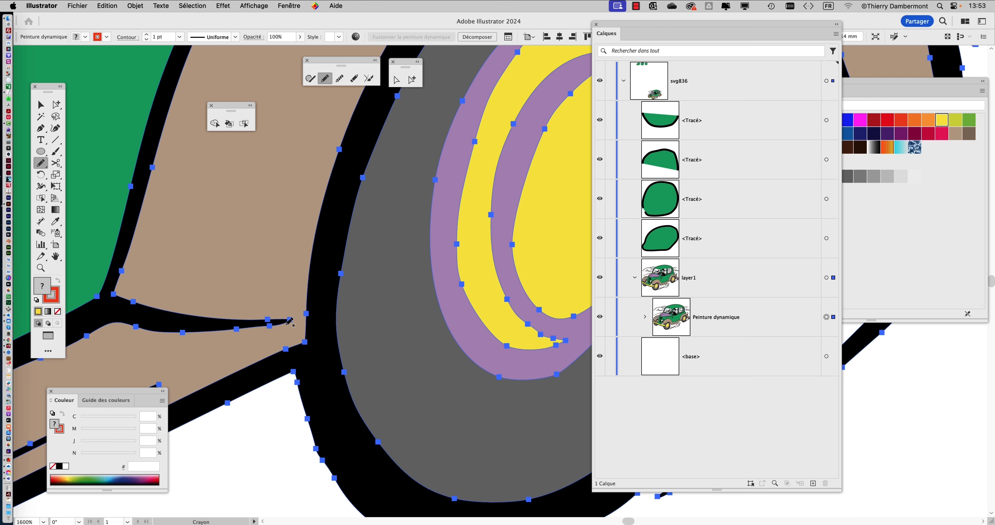
left_click_drag(291, 321, 309, 317)
key("super+z")
Retry the gap-closing pencil stroke with a longer line reaching into the rear tyre's black outline, undo it and deselect the group
left_click(827, 317)
left_click_drag(290, 320, 325, 314)
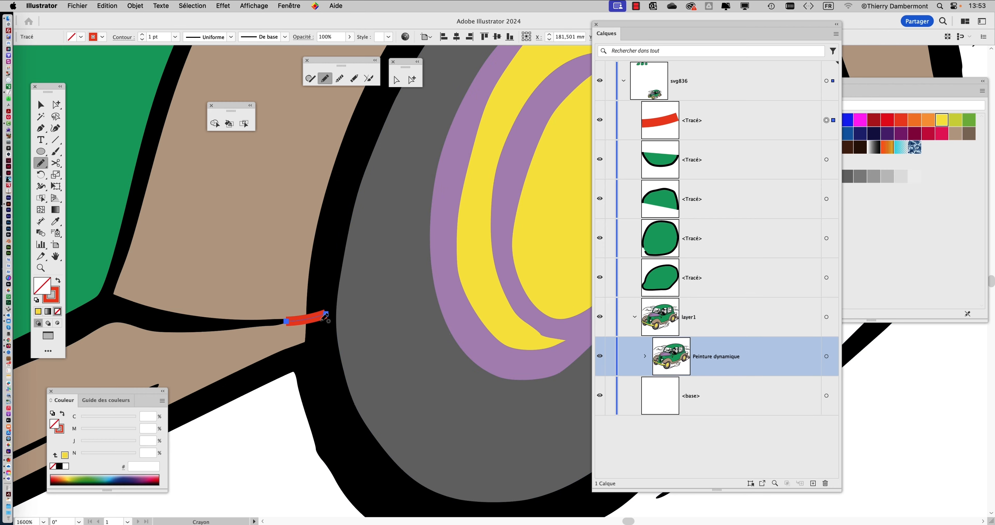
key("super+z")
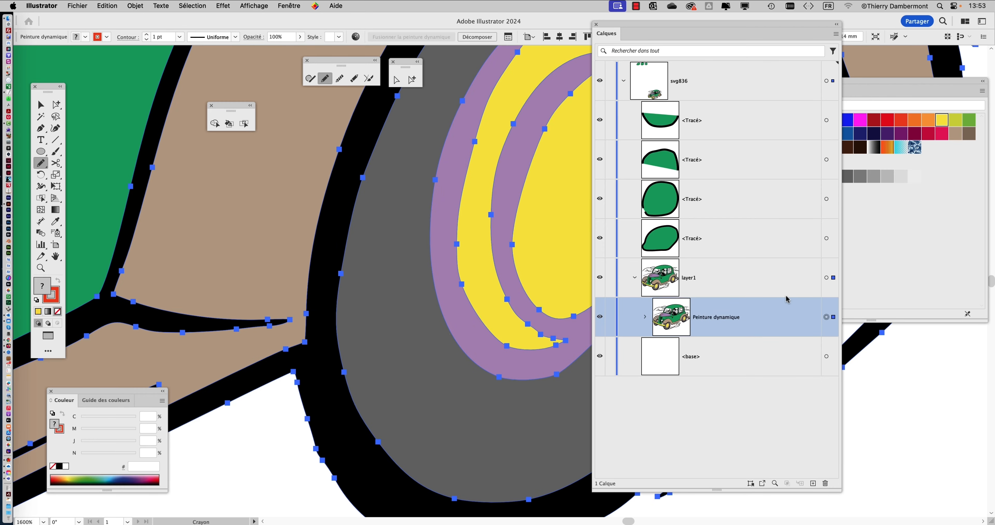
scroll(362, 343, "down", 7)
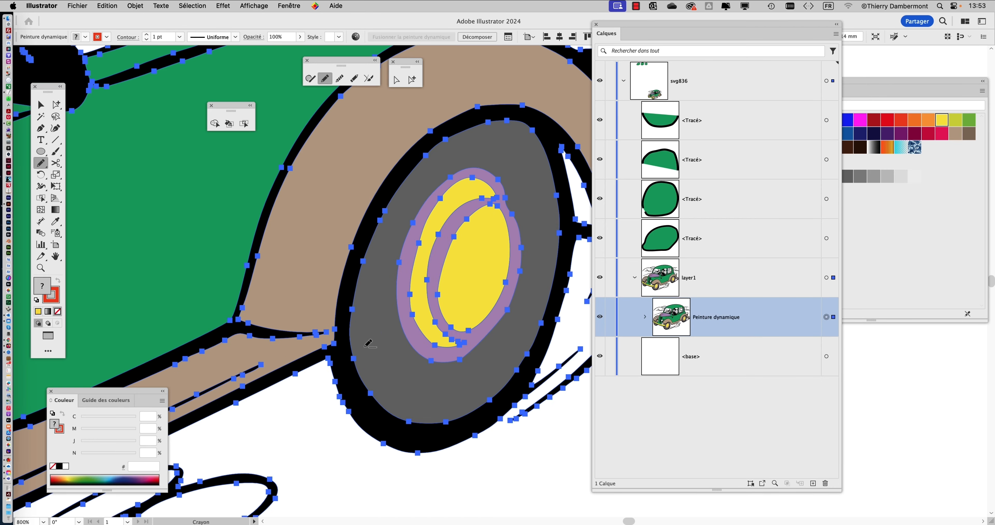
left_click_drag(333, 353, 418, 300)
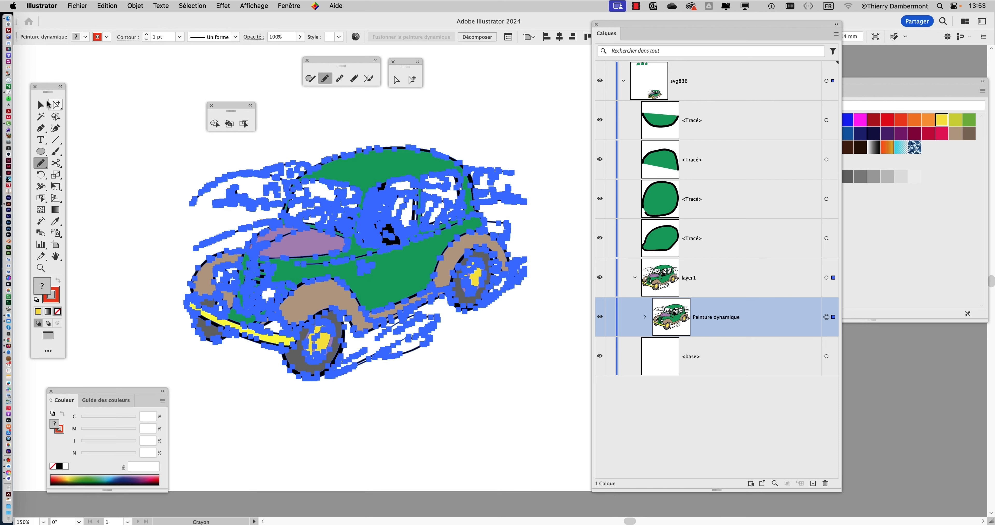
left_click(40, 105)
left_click(146, 154)
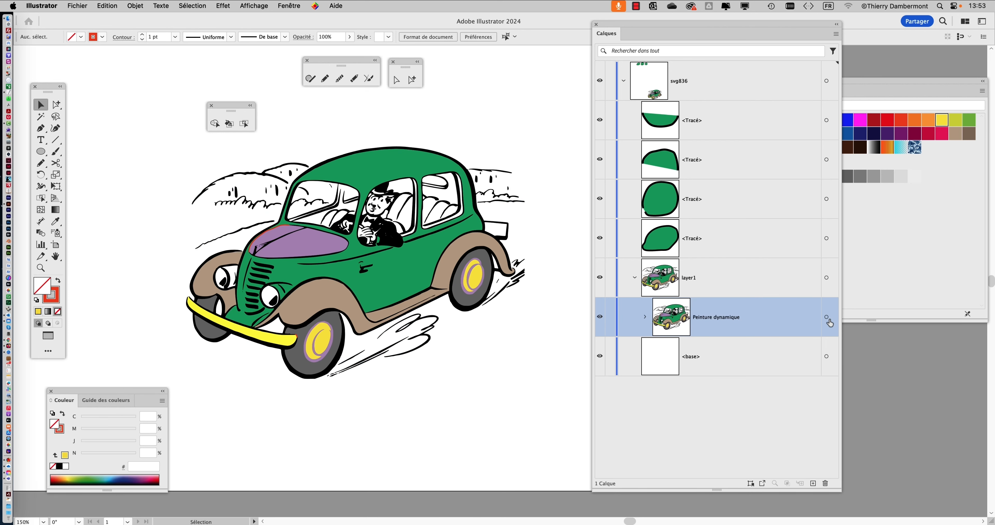
Isolate layer1 containing the Peinture dynamique group and try to isolate the group itself as well
left_click(827, 318)
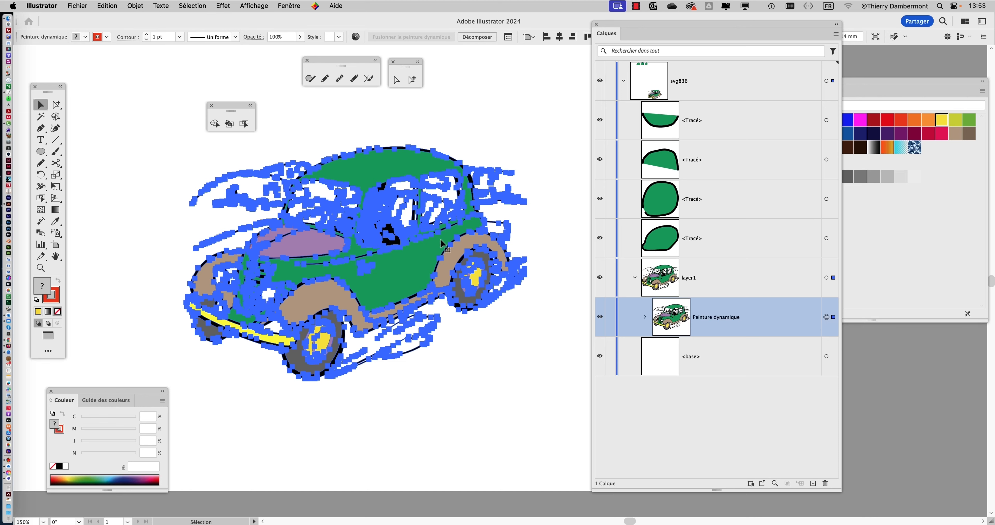
right_click(367, 198)
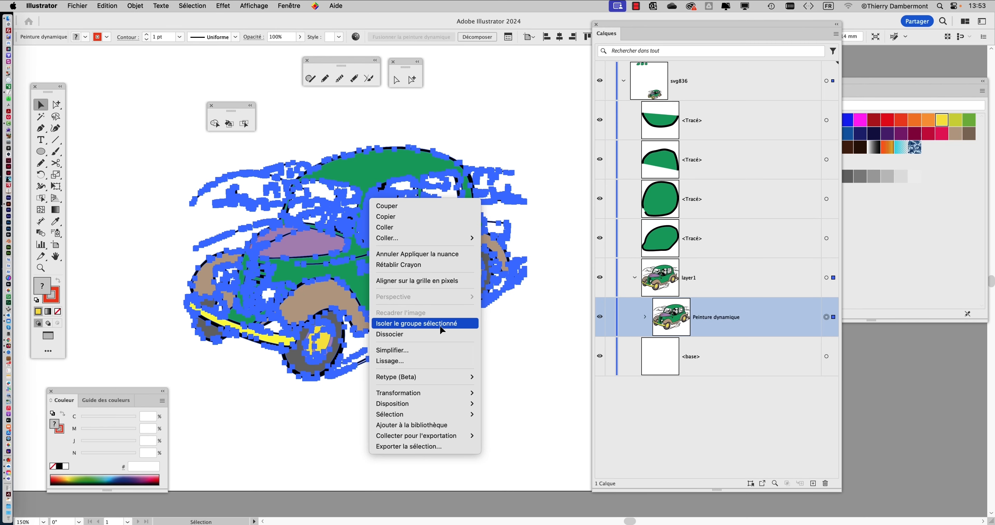
left_click(440, 326)
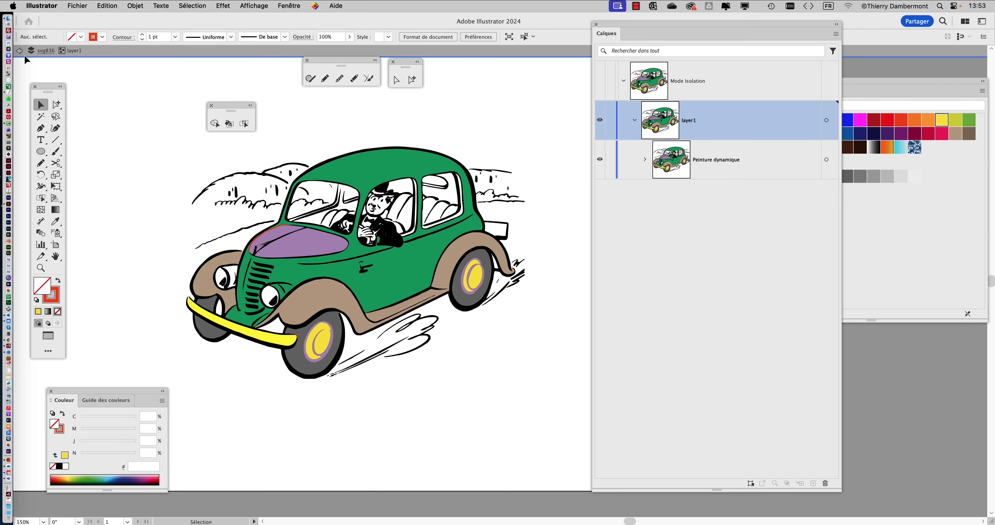
left_click(827, 160)
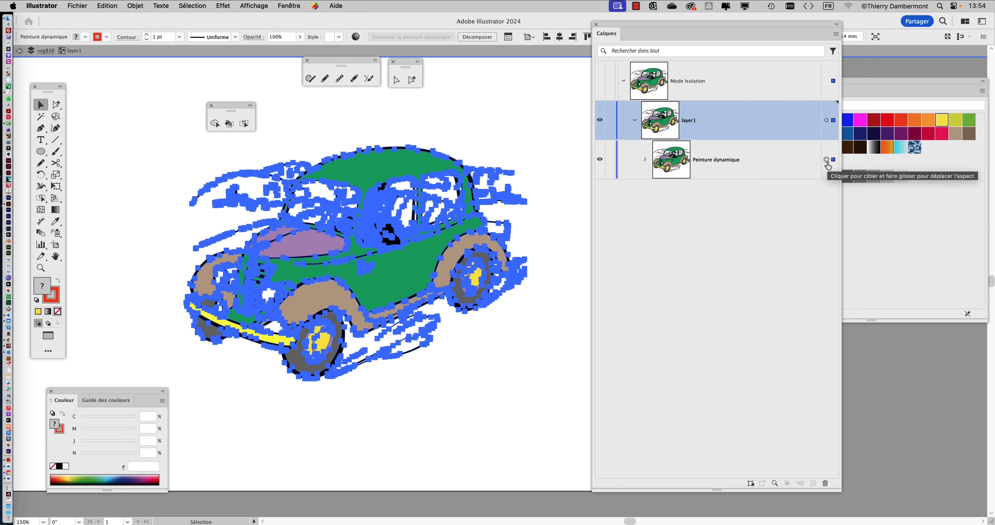
right_click(420, 186)
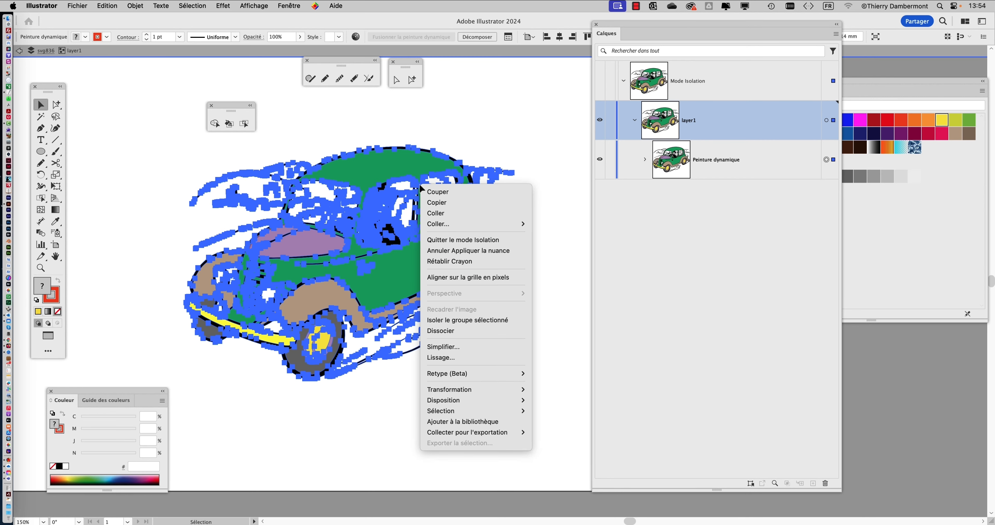
left_click(492, 321)
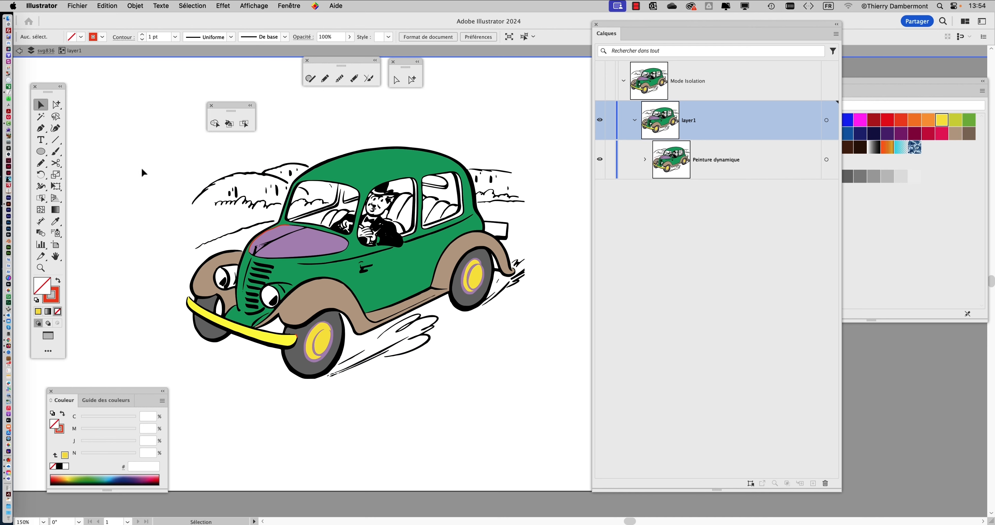
Draw a short pencil path in isolation mode between the wing line and the rear wheel, and delete it
left_click(41, 162)
scroll(450, 303, "up", 4)
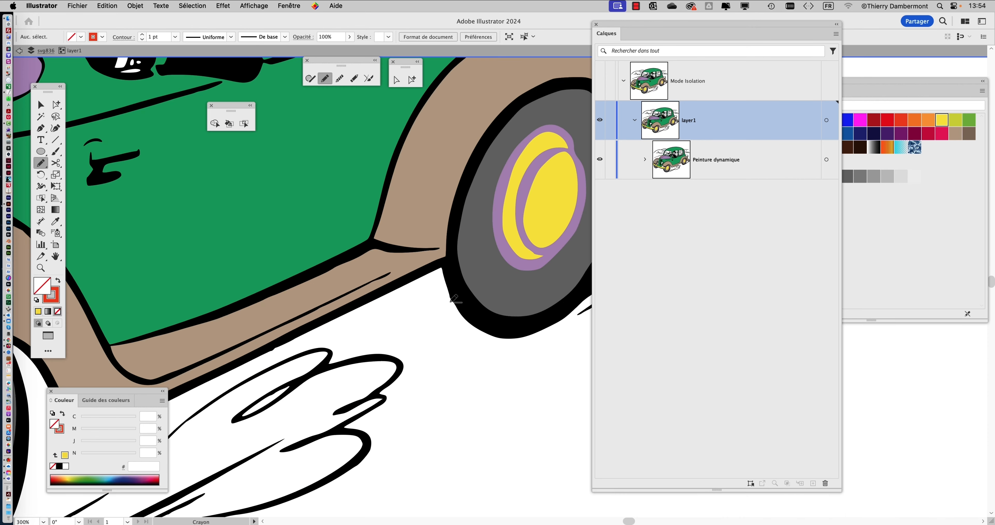
left_click_drag(432, 249, 446, 247)
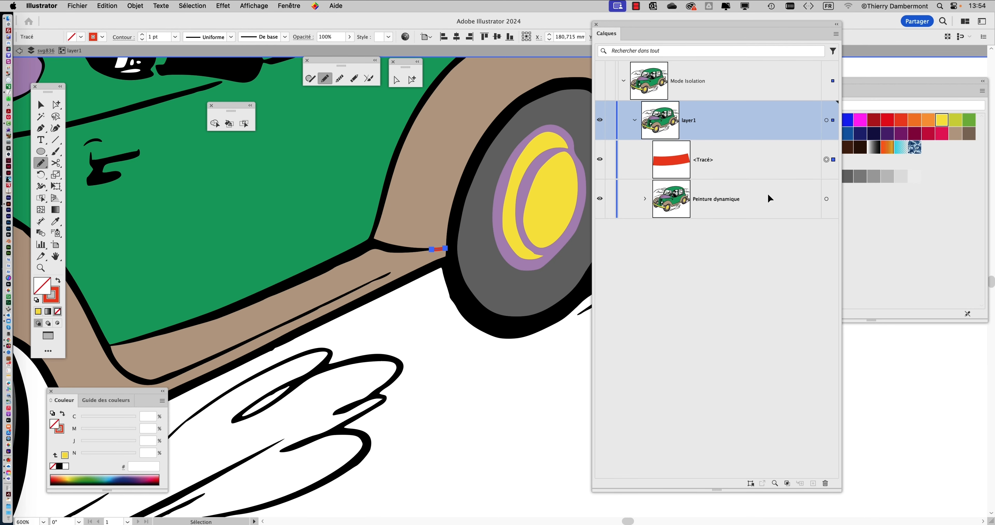
key("Delete")
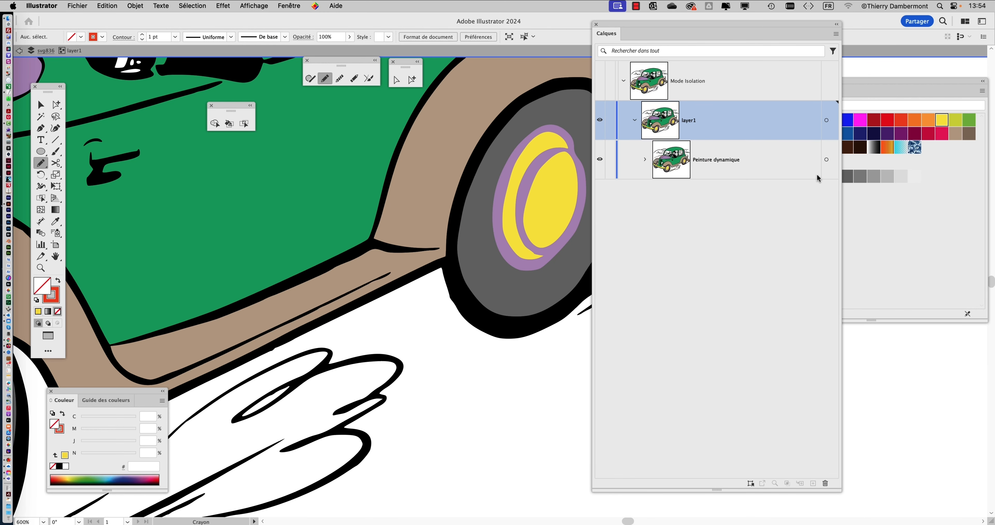
Select the isolated Peinture dynamique group, deselect it and leave isolation mode completely
left_click(827, 160)
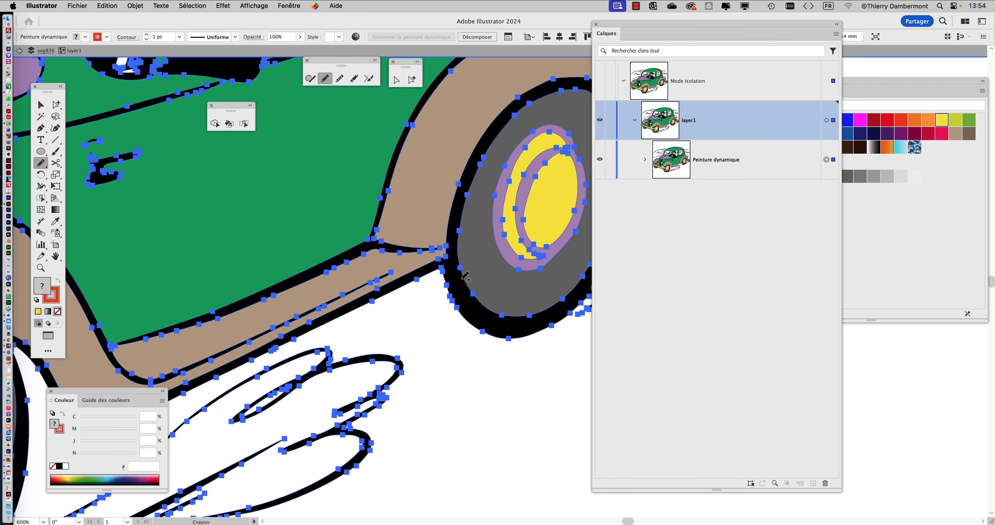
scroll(465, 275, "down", 5)
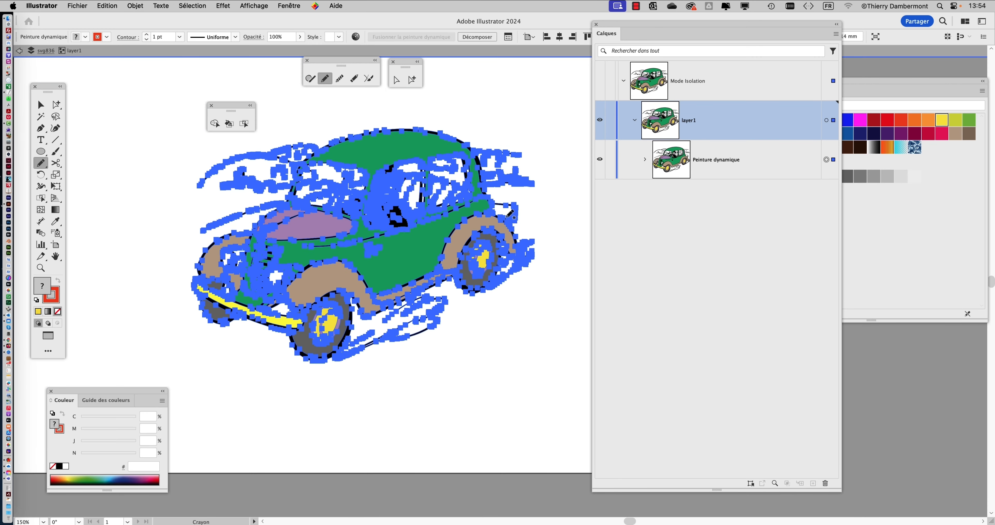
left_click(41, 105)
left_click(140, 135)
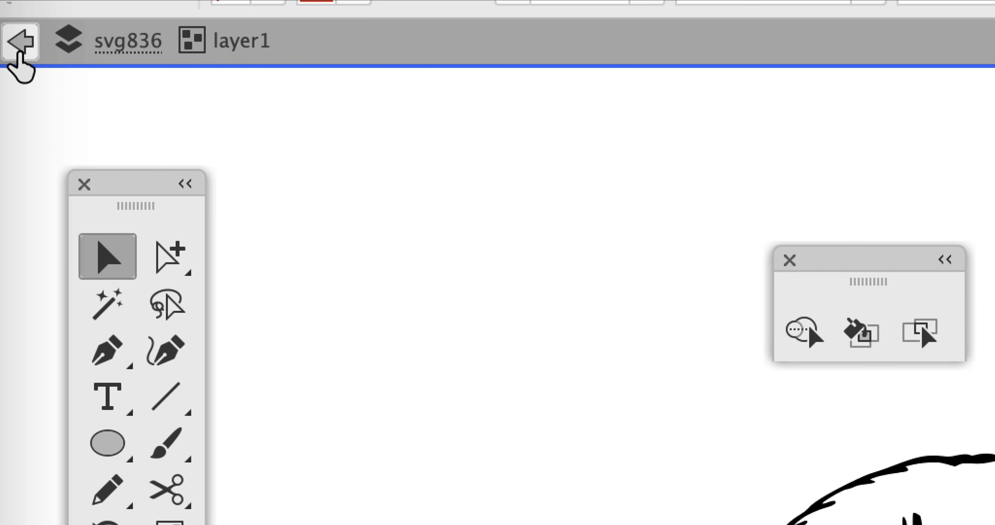
left_click(19, 52)
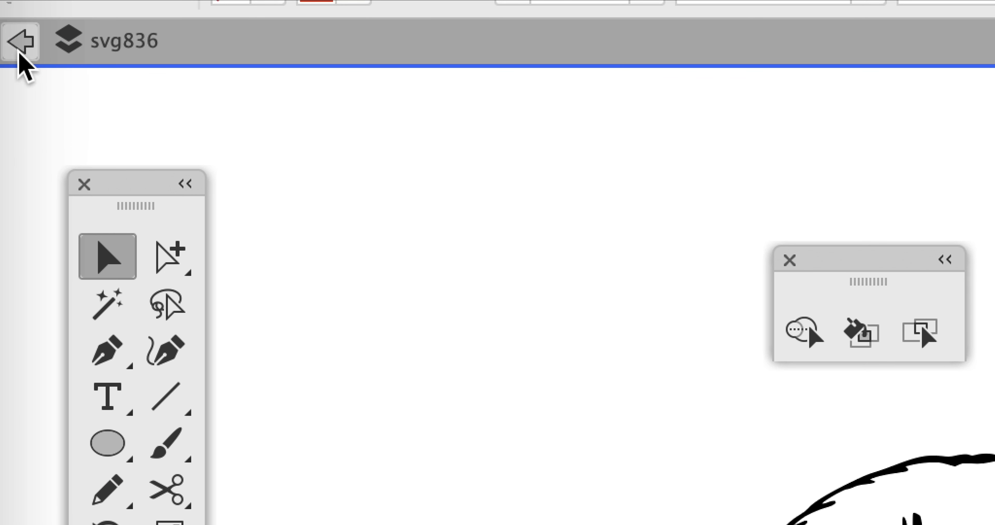
left_click(20, 53)
scroll(378, 317, "down", 1)
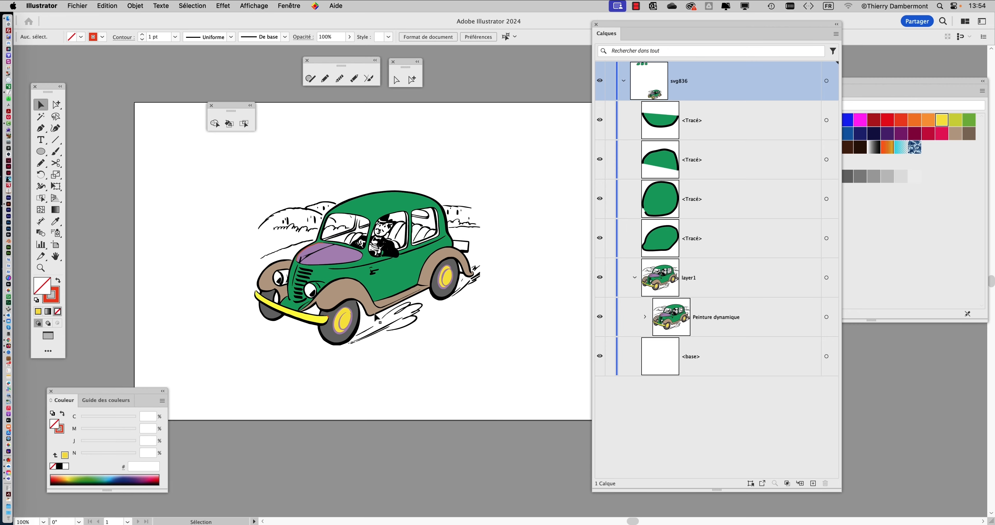
Examine the coloured car and the uncoloured background hills in front of and behind it
left_click_drag(350, 321, 264, 305)
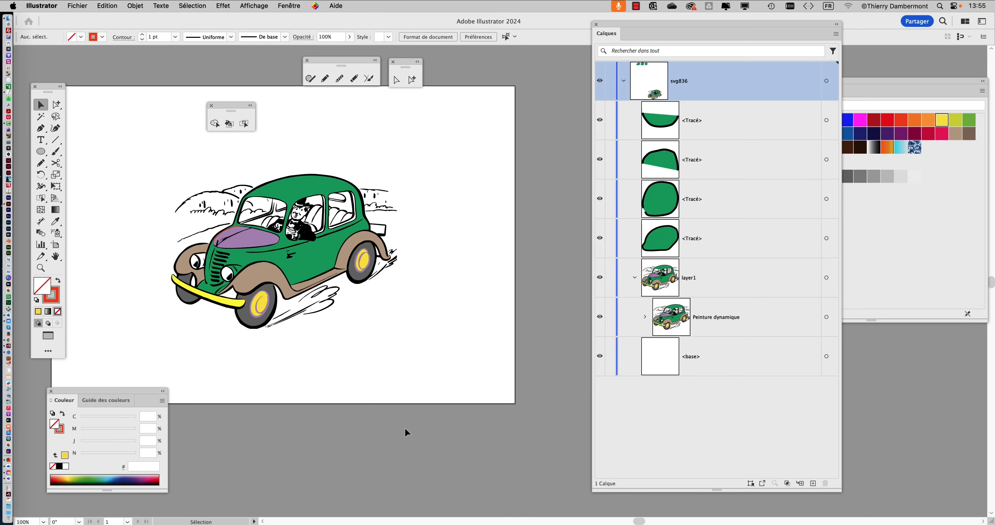
scroll(336, 363, "down", 2)
left_click_drag(335, 364, 257, 321)
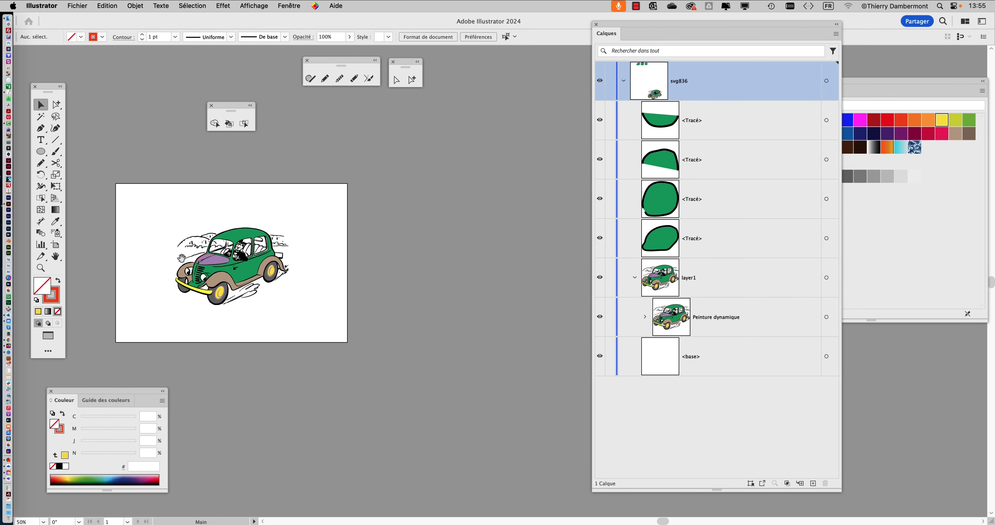
scroll(203, 271, "up", 2)
scroll(203, 271, "up", 3)
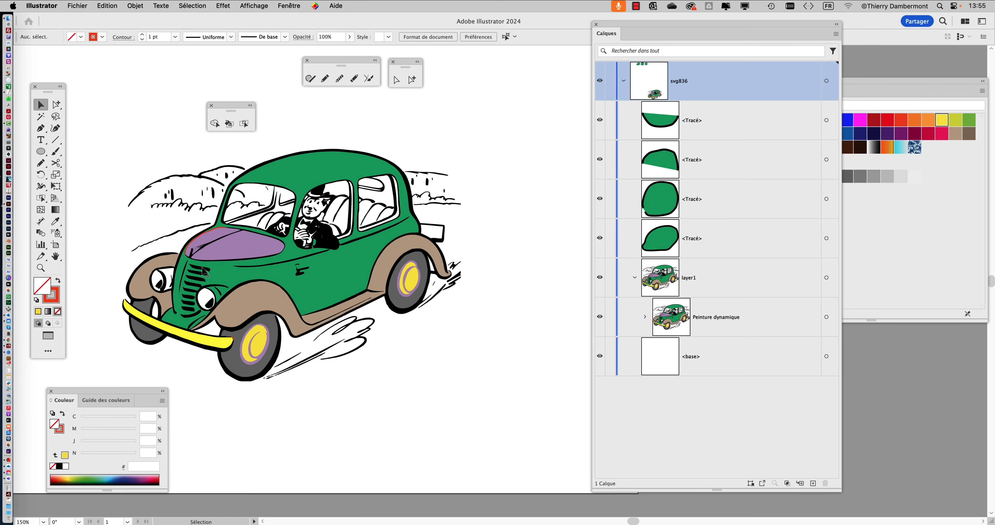
scroll(280, 253, "up", 2)
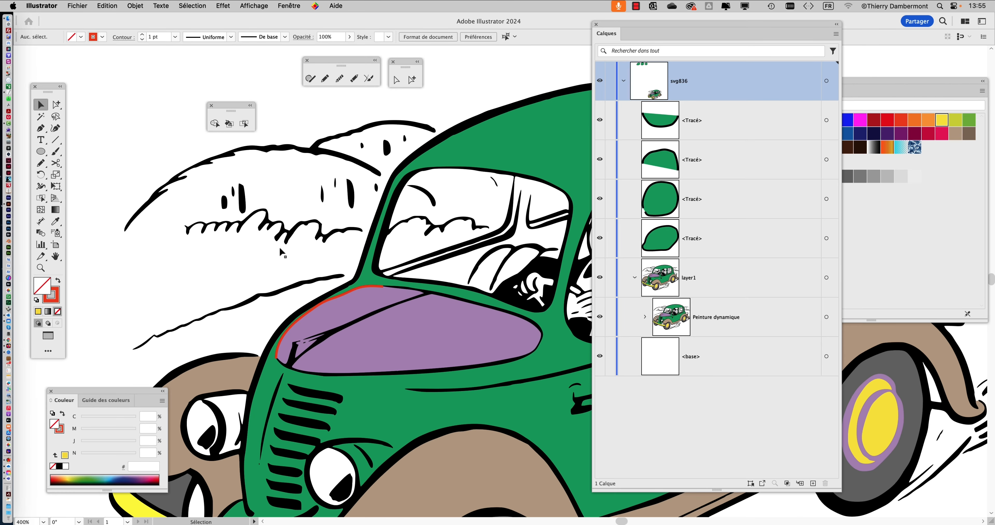
scroll(282, 251, "down", 2)
left_click_drag(361, 266, 185, 267)
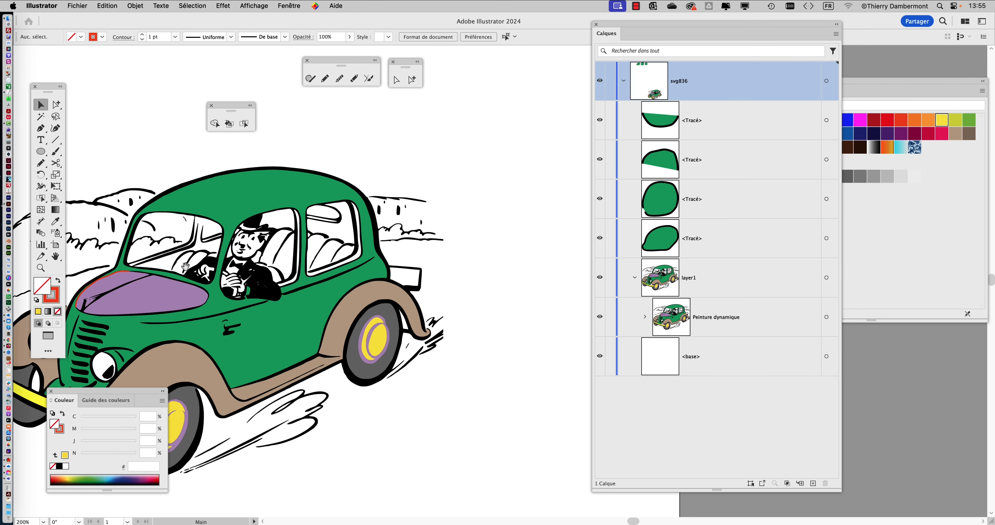
scroll(412, 226, "up", 2)
scroll(411, 226, "up", 1)
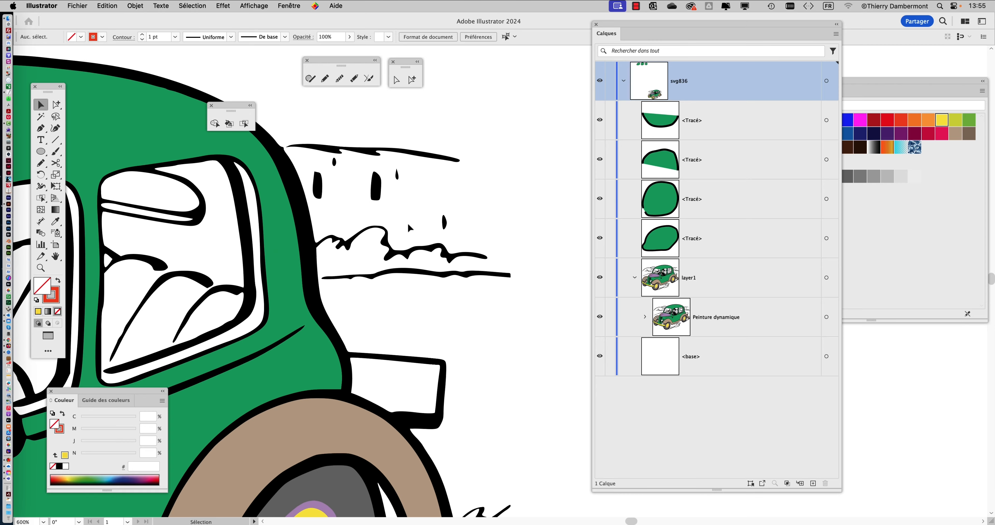
scroll(400, 229, "down", 2)
left_click_drag(166, 227, 384, 240)
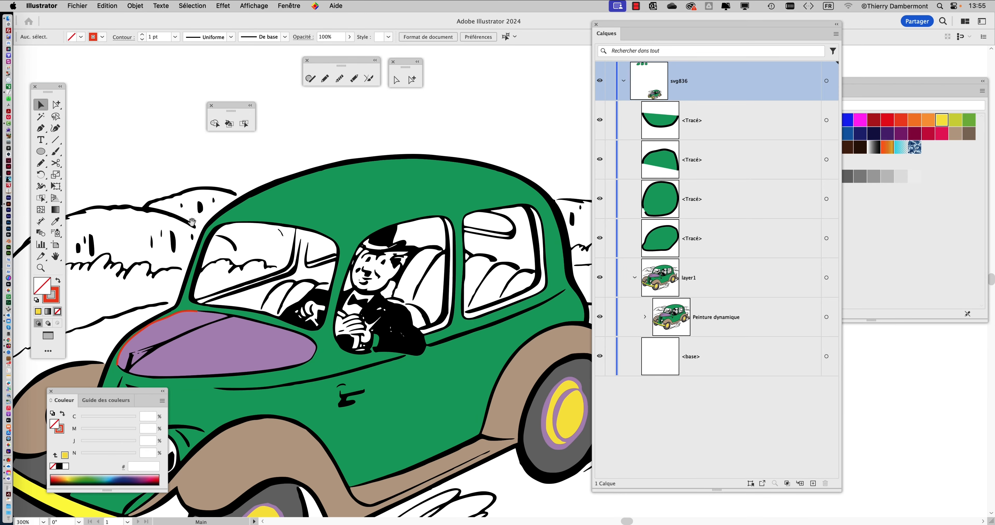
left_click_drag(199, 227, 139, 217)
left_click_drag(505, 229, 408, 249)
scroll(333, 239, "down", 2)
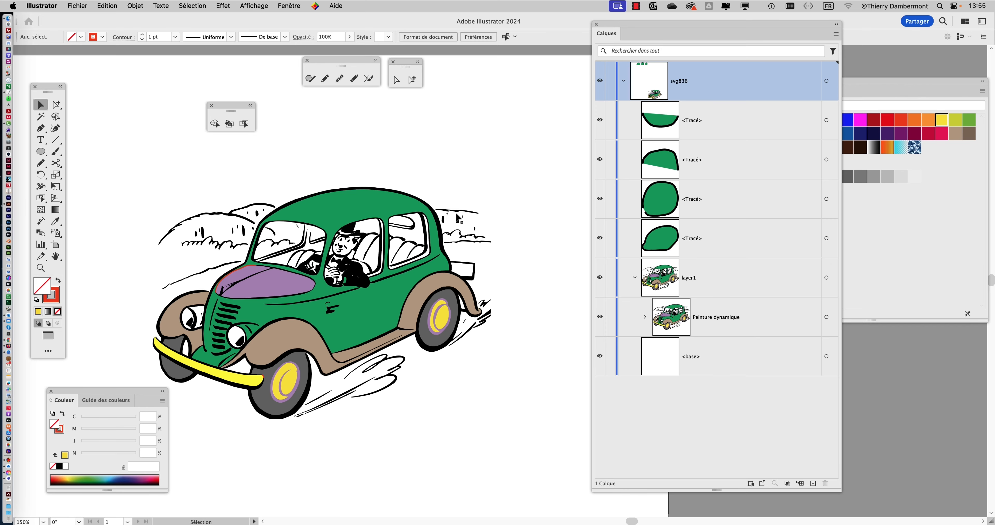
Outline the background hill behind the car's rear with the Pencil, swap the path's fill and stroke, and show the RVB de base swatches
scroll(459, 215, "up", 5)
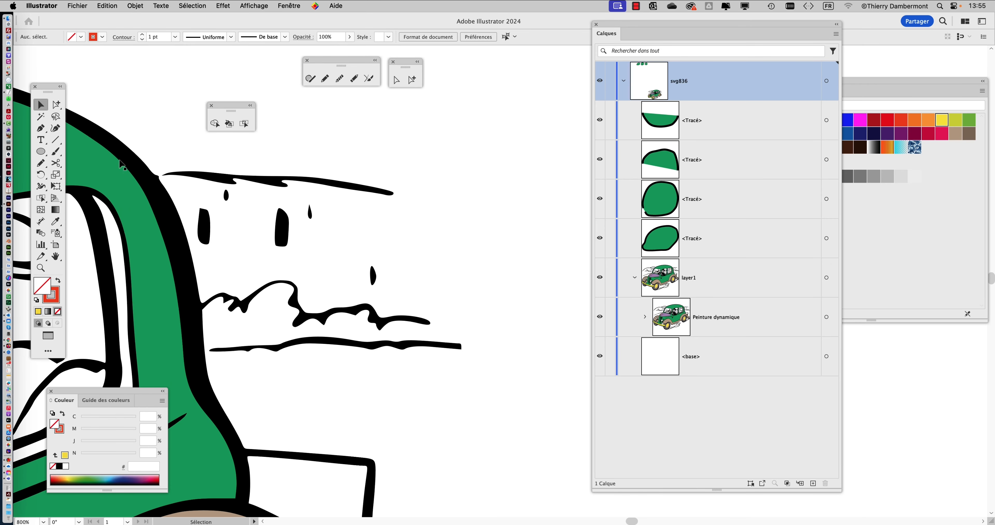
left_click(41, 162)
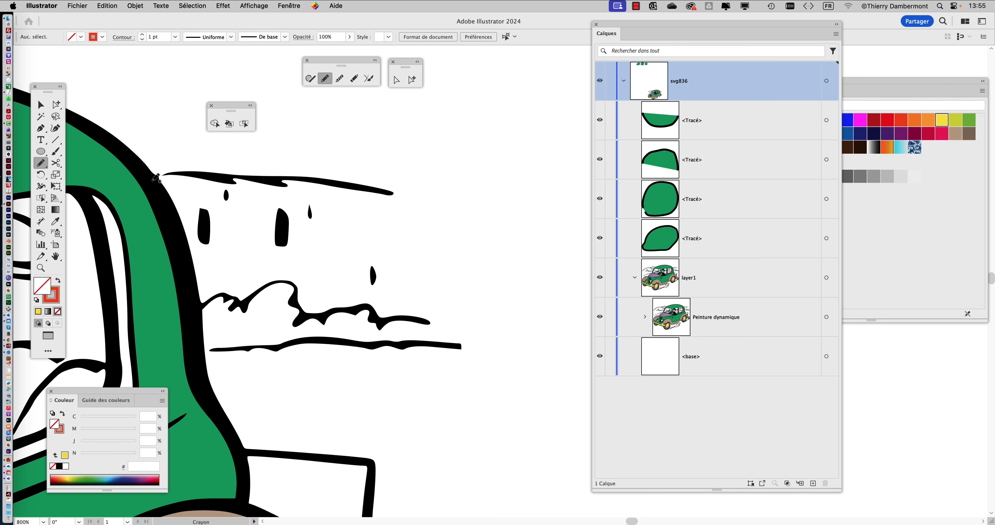
mouse_move(152, 179)
left_mouse_down()
mouse_move(375, 184)
mouse_move(444, 198)
mouse_move(498, 224)
mouse_move(519, 269)
mouse_move(497, 317)
mouse_move(461, 328)
mouse_move(391, 325)
mouse_move(368, 310)
mouse_move(302, 314)
mouse_move(289, 288)
mouse_move(269, 285)
mouse_move(228, 310)
mouse_move(186, 303)
mouse_move(164, 216)
left_mouse_up()
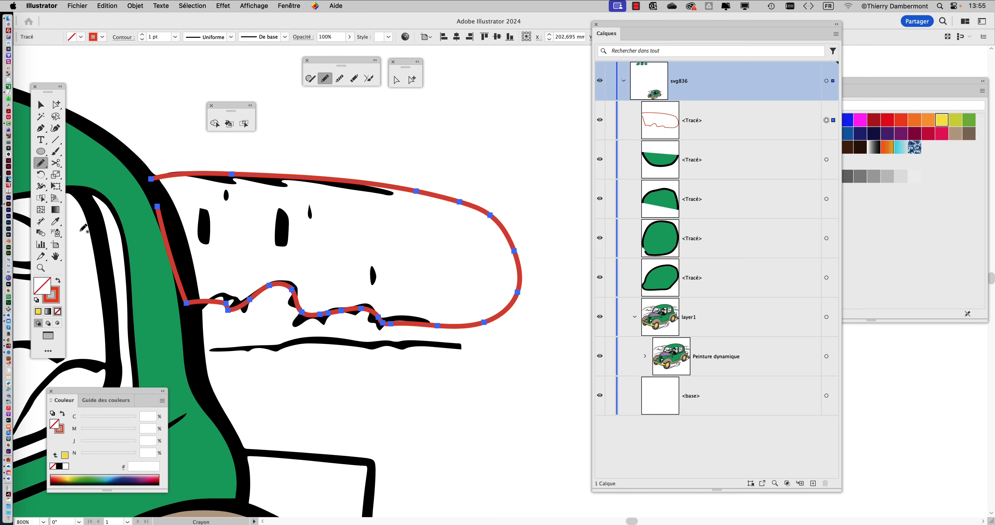
left_click(57, 281)
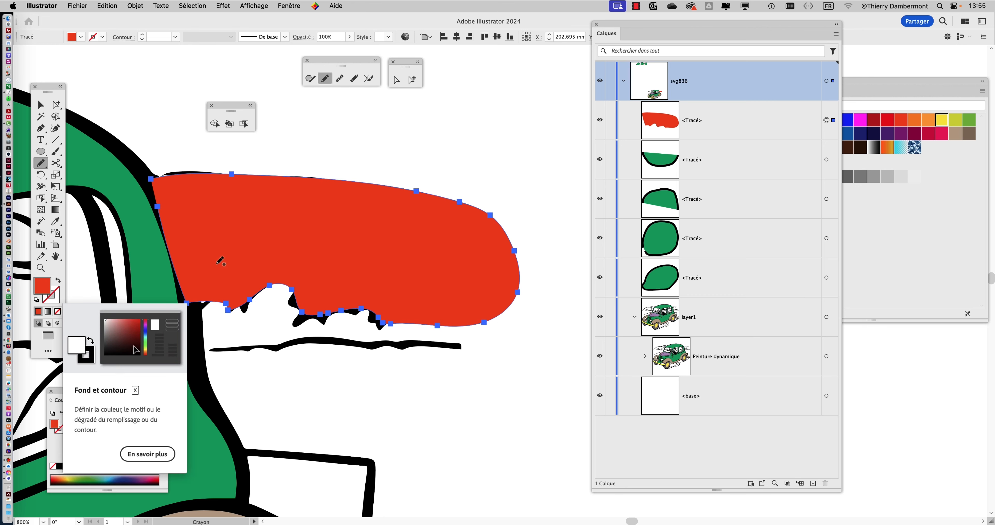
left_click(907, 211)
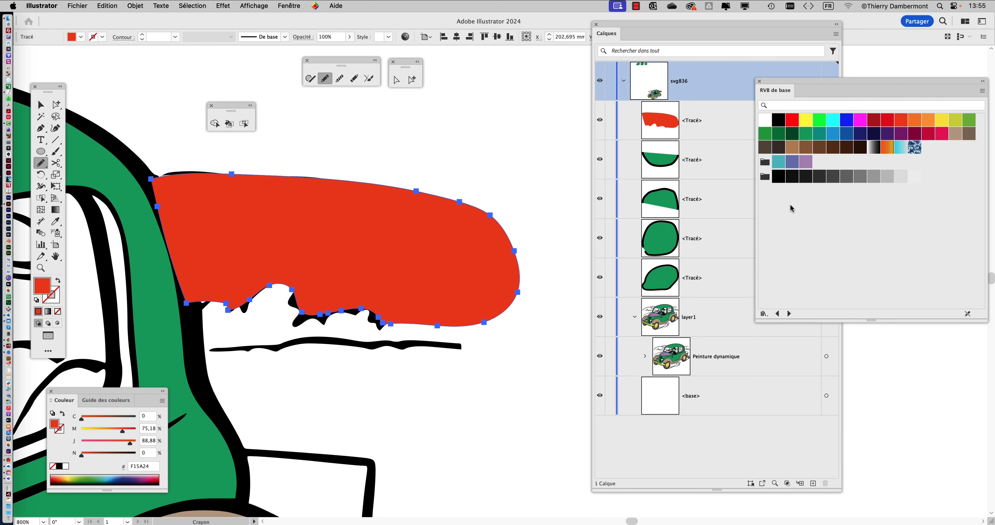
Load the Ciel gradient library and fill the hill path behind the car with a pale-to-deep blue gradient
left_click_drag(788, 86, 808, 87)
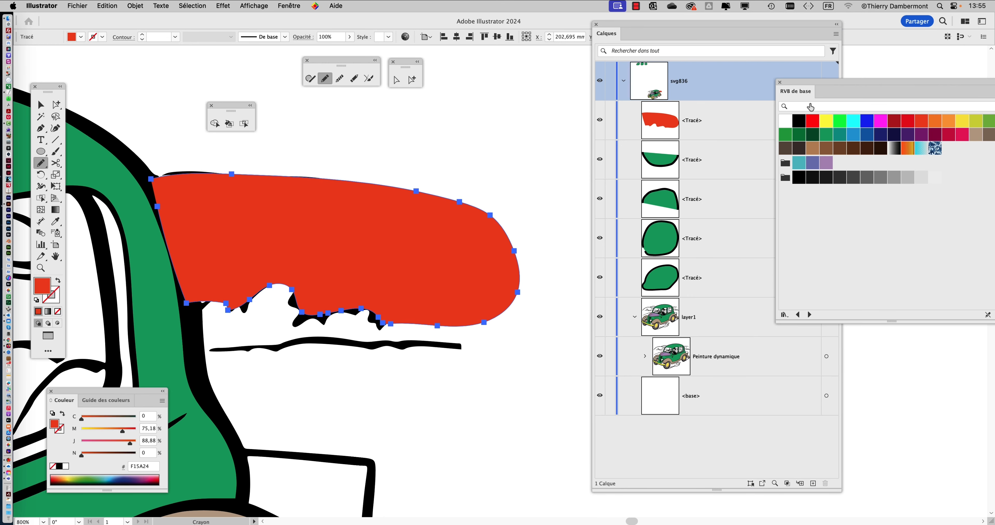
left_click(785, 316)
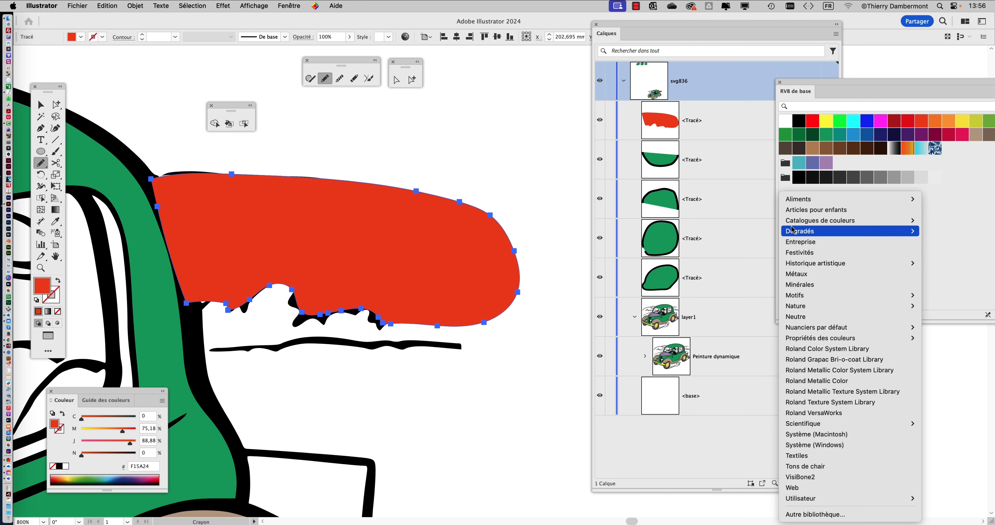
left_click(949, 241)
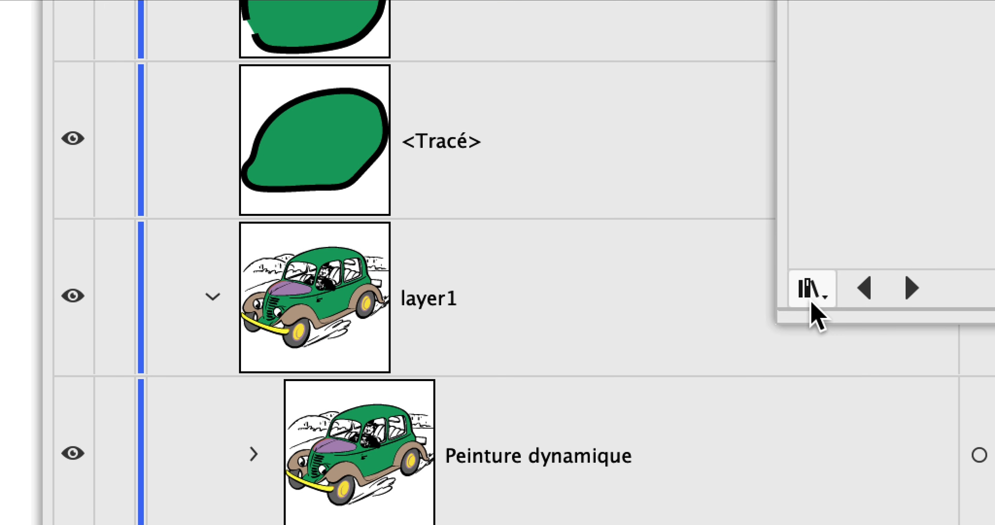
left_click(811, 303)
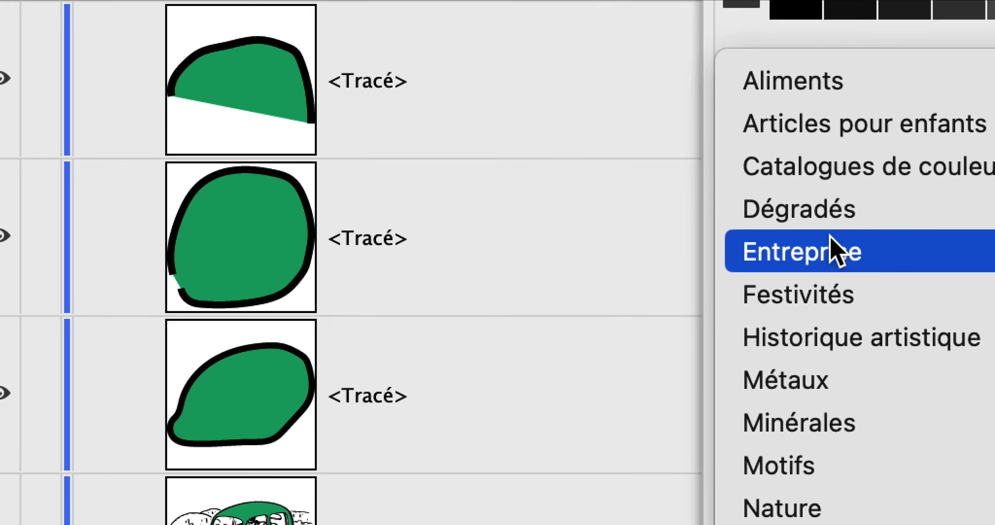
mouse_move(775, 239)
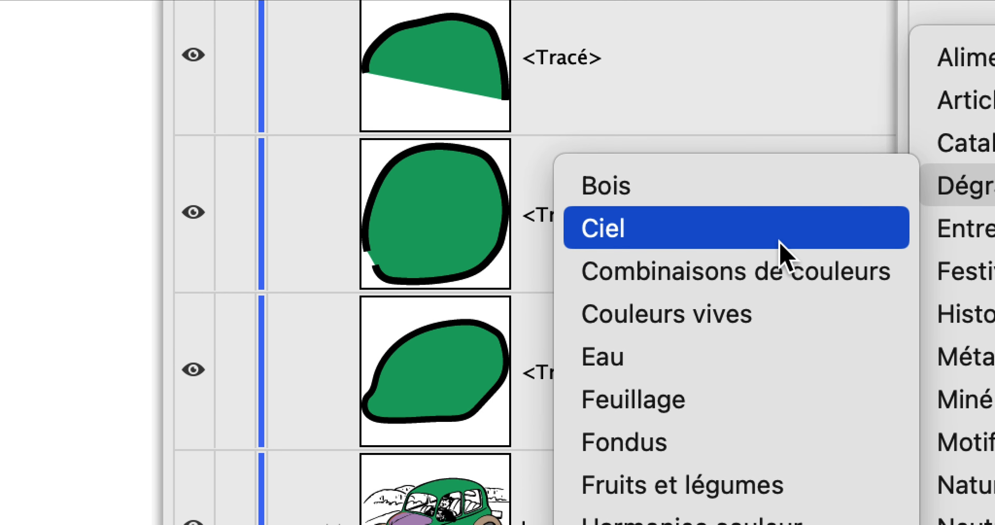
left_click(778, 241)
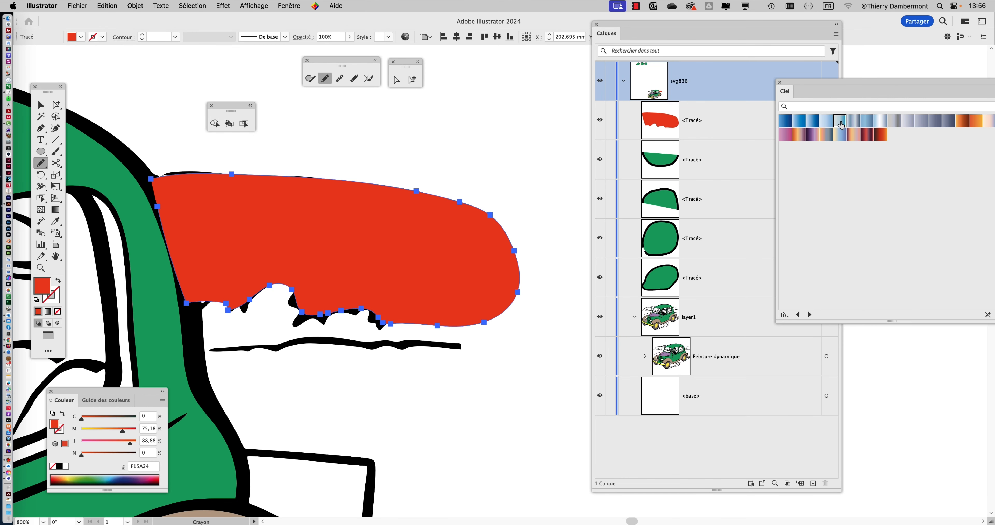
left_click(840, 121)
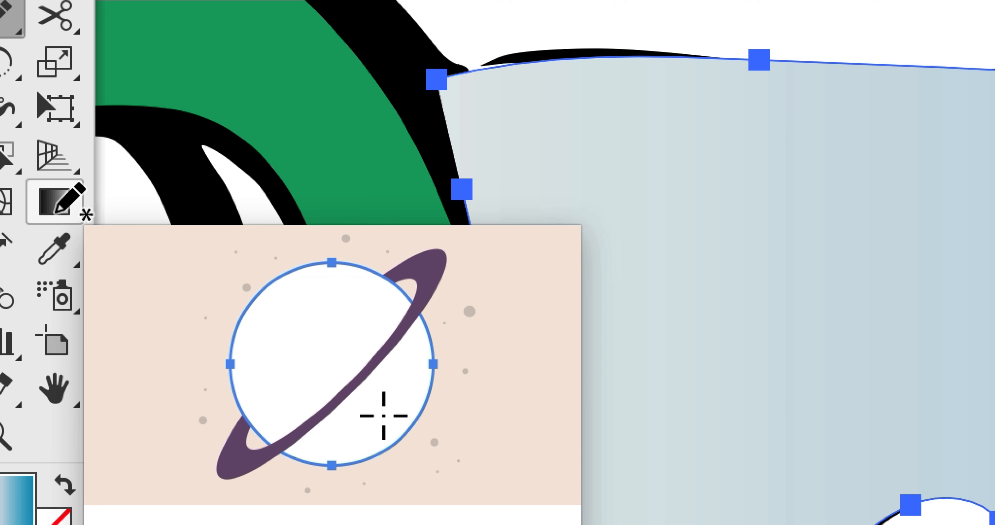
Run the hill's gradient vertically from above its upper edge to its base and change it to the light lavender-grey sky gradient
left_click(58, 208)
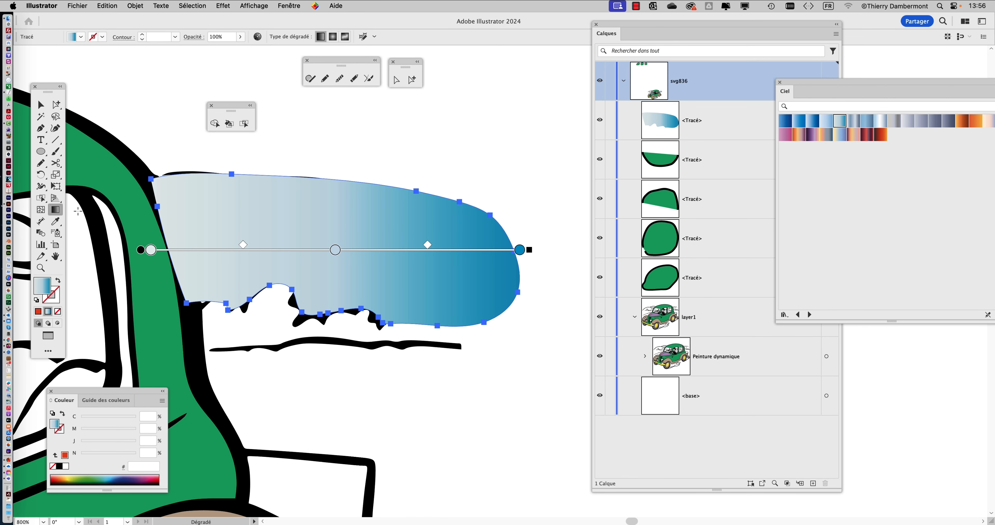
left_click_drag(339, 151, 331, 314)
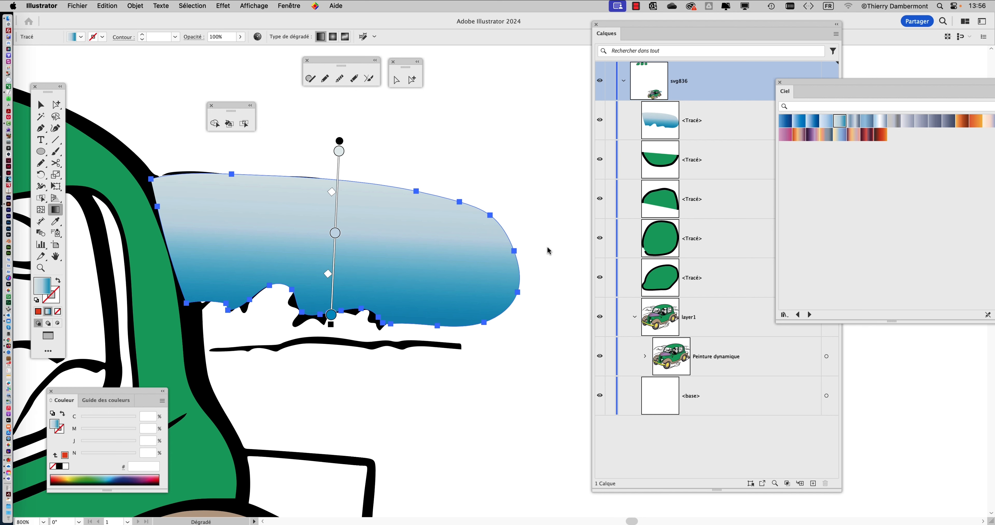
left_click(826, 136)
left_click(908, 121)
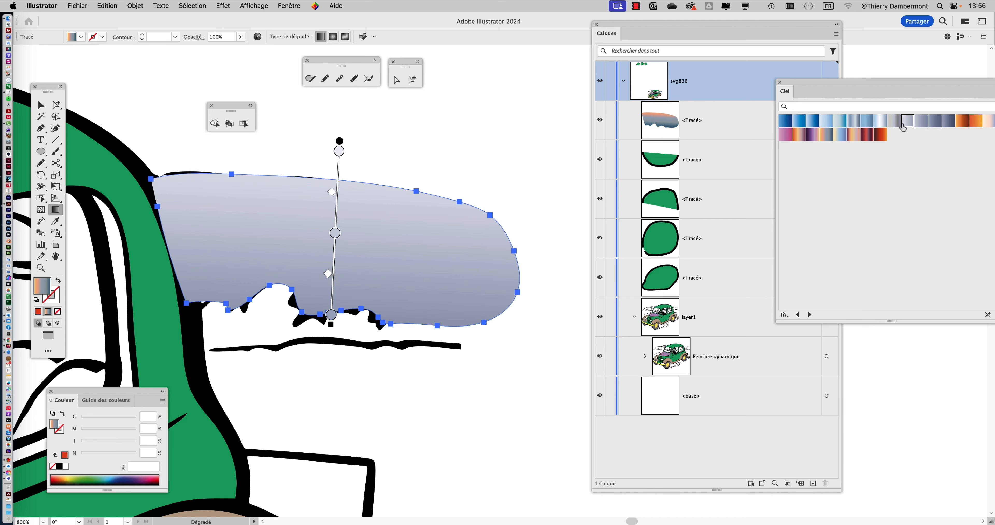
left_click(41, 105)
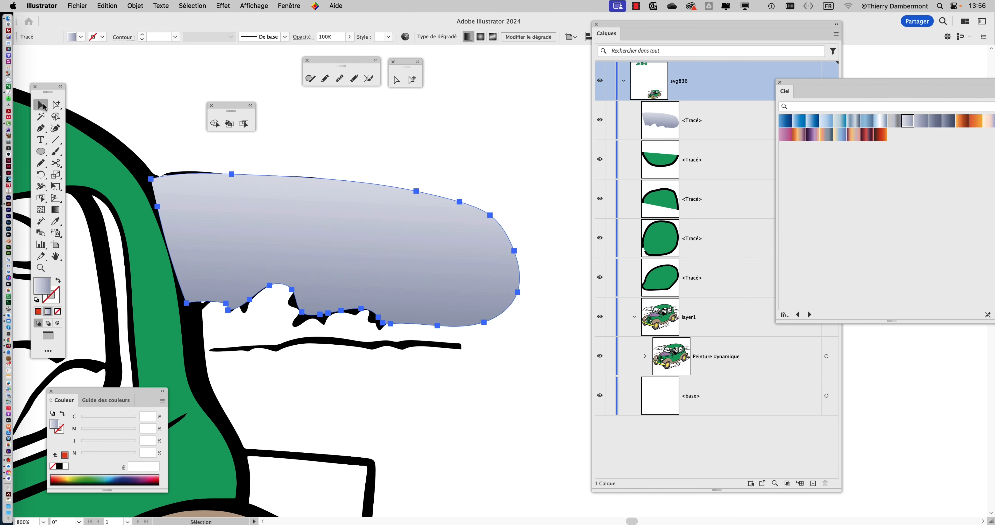
Move the lavender-grey hill path into layer1, directly beneath the Peinture dynamique group
left_click_drag(661, 27, 631, 16)
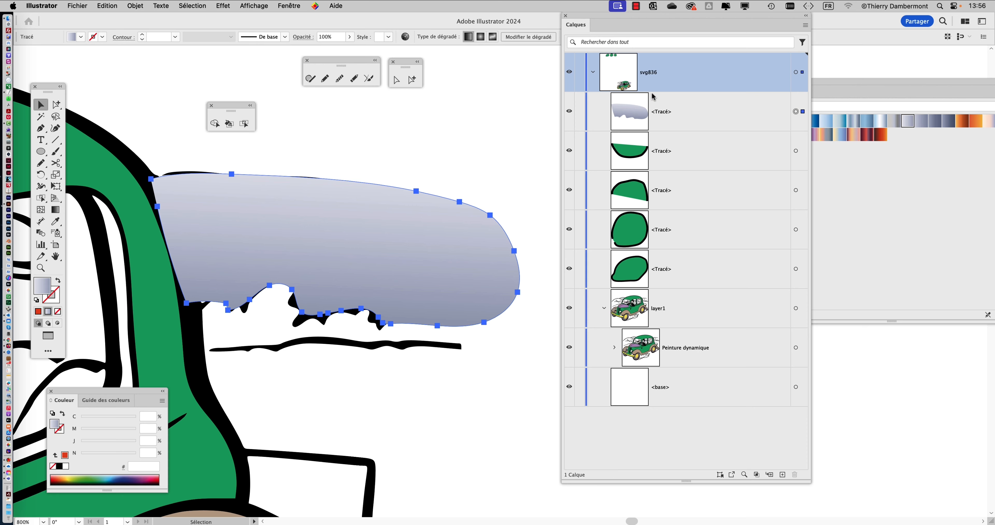
left_click(676, 117)
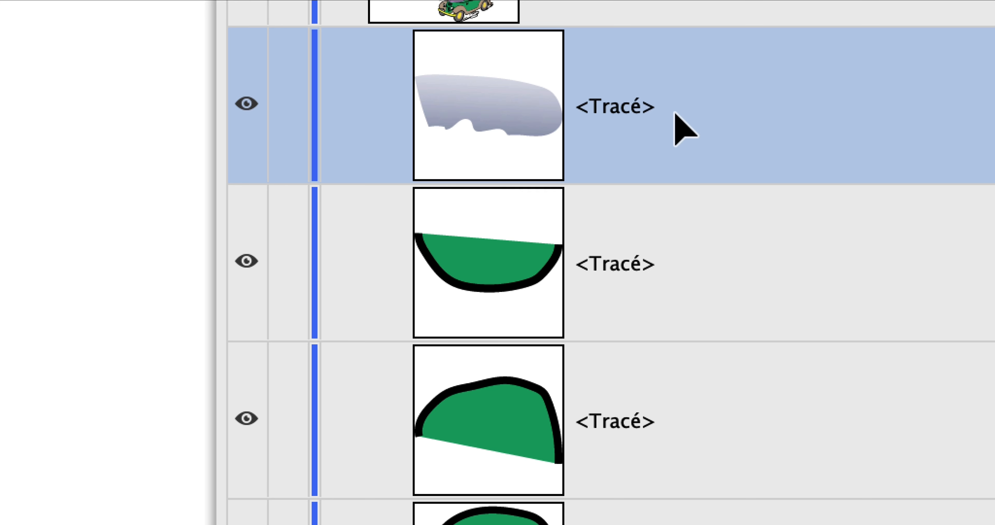
left_click_drag(678, 122, 682, 325)
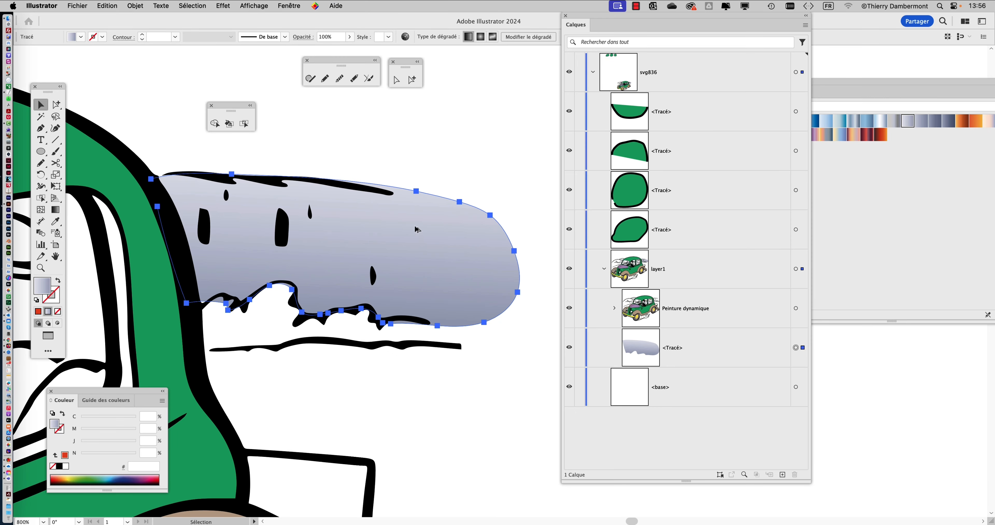
scroll(432, 281, "down", 5)
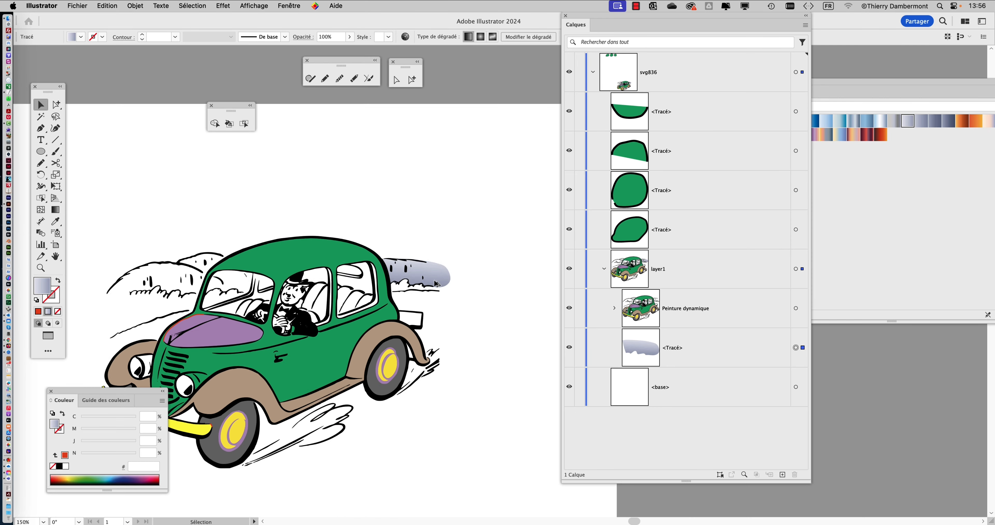
scroll(427, 305, "up", 3)
scroll(427, 305, "up", 2)
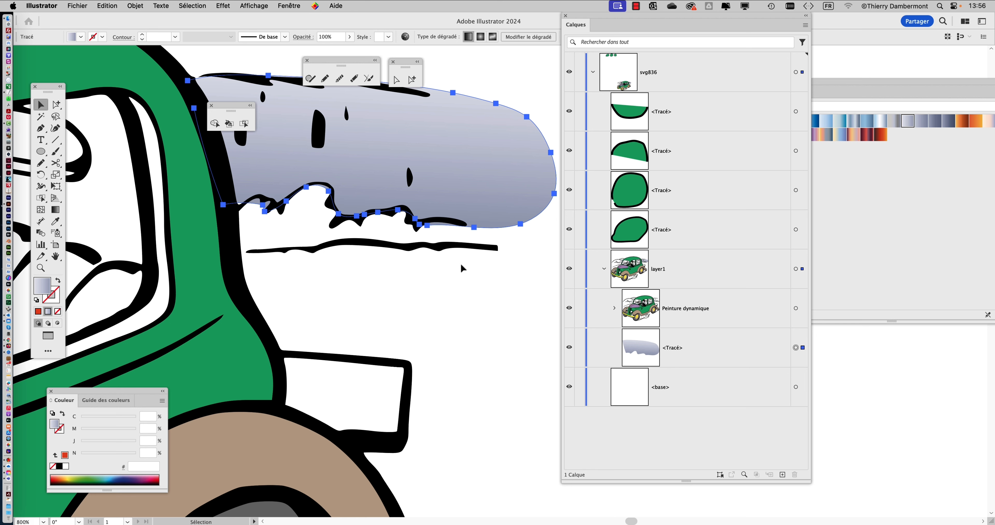
Outline the strip of bushes between the grey hill and the ground line with the Pencil as a closed shape
left_click(467, 268)
left_click(41, 163)
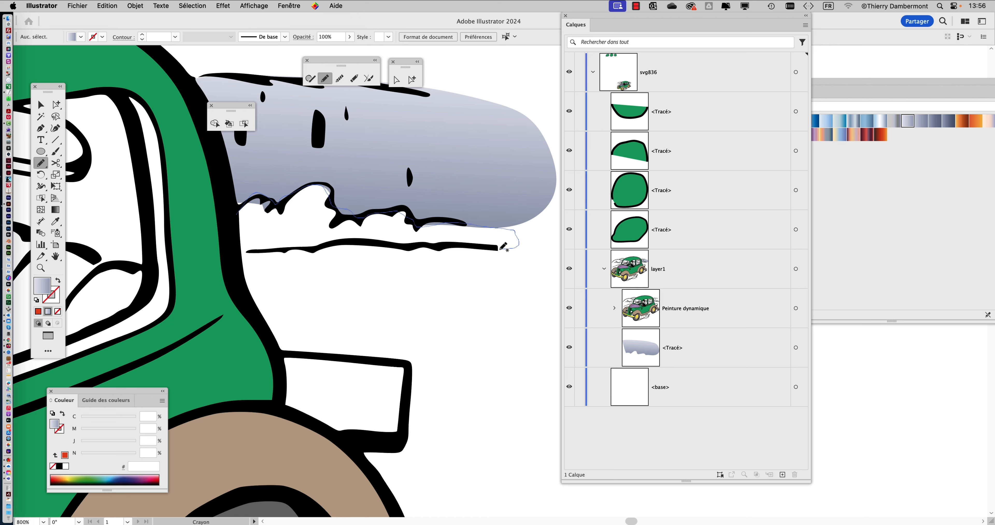
mouse_move(501, 249)
left_mouse_down()
mouse_move(234, 254)
mouse_move(232, 231)
left_mouse_up()
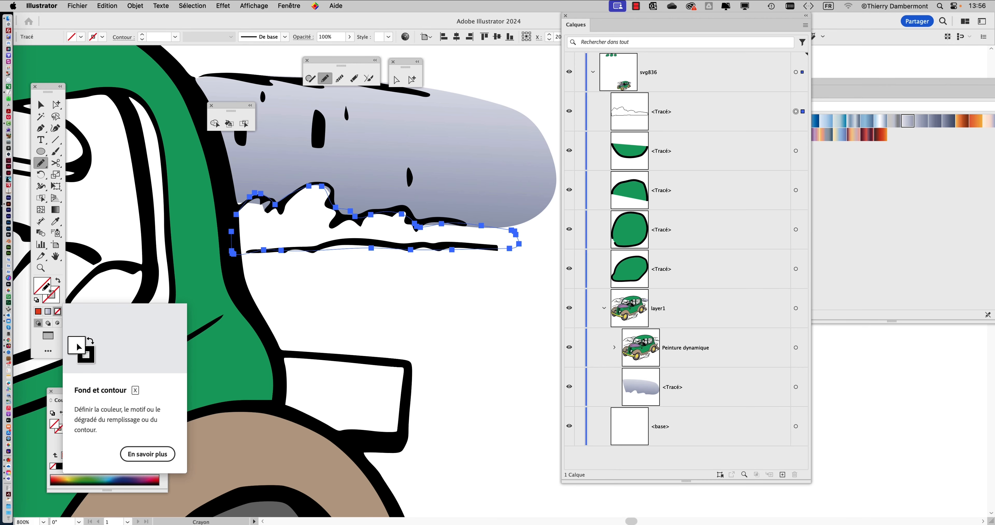
Load the Combinaisons de couleurs library and fill the bushes path with the yellow-green-dark blue gradient
left_click(876, 140)
left_click_drag(821, 85, 469, 92)
left_click(457, 323)
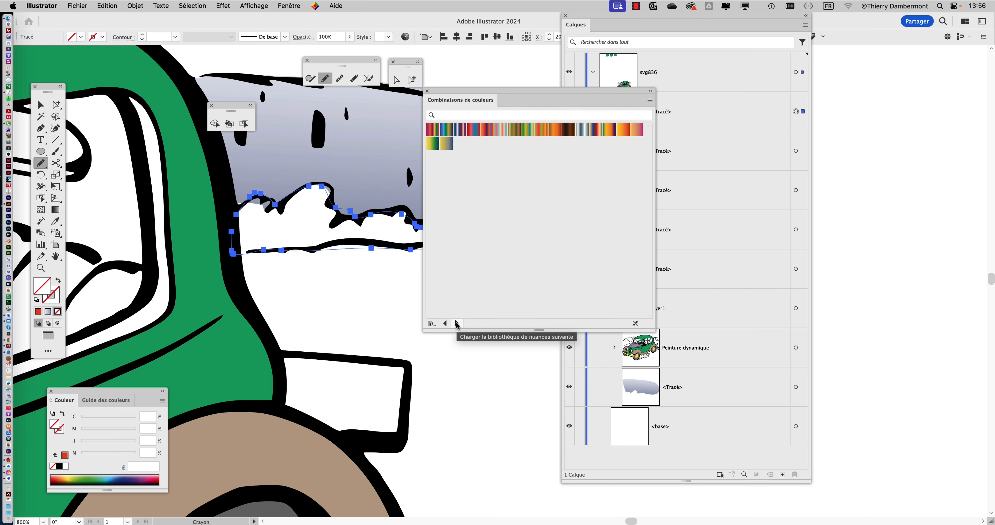
left_click(432, 150)
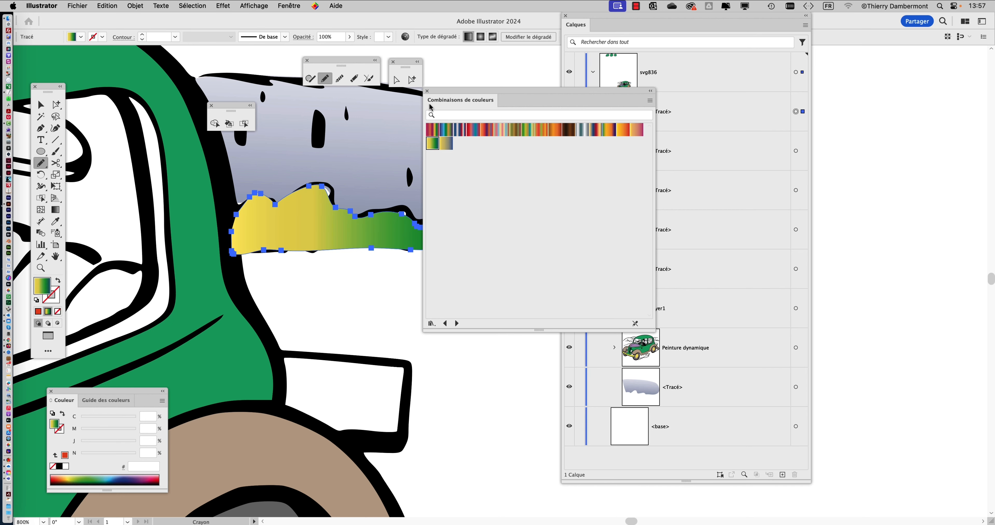
left_click_drag(437, 93, 849, 70)
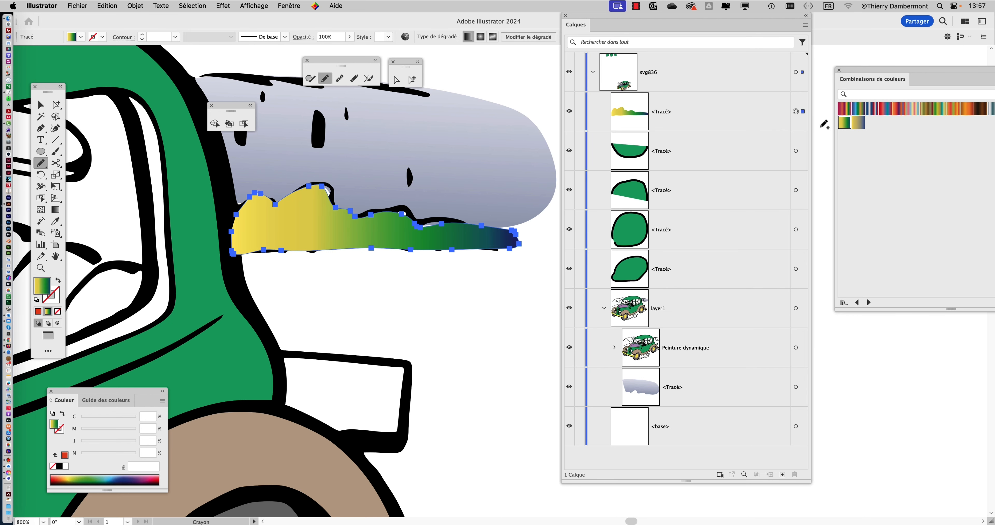
Redirect the bushes' gradient with the Gradient tool so it rises steeply from yellow at the ground line to green above
left_click(55, 210)
left_click_drag(314, 196, 324, 284)
left_click_drag(417, 268, 388, 133)
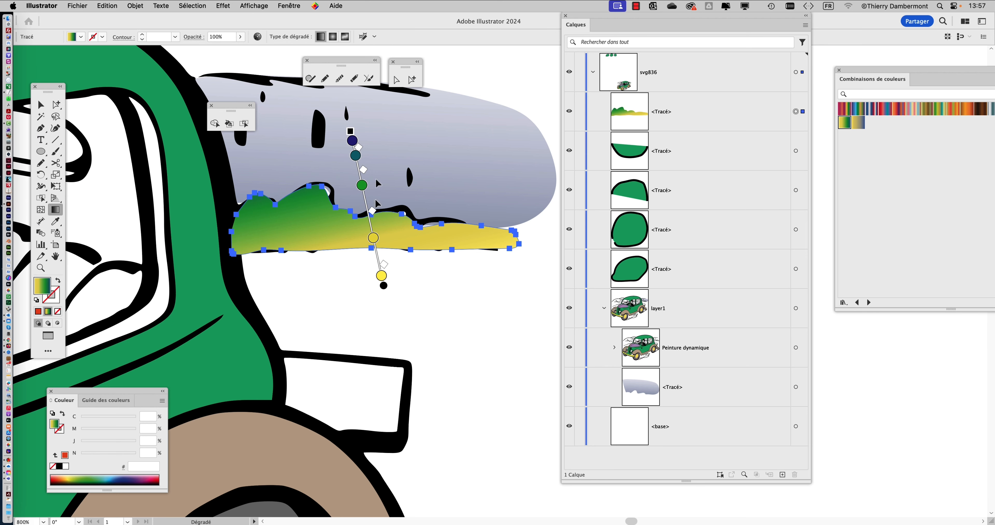
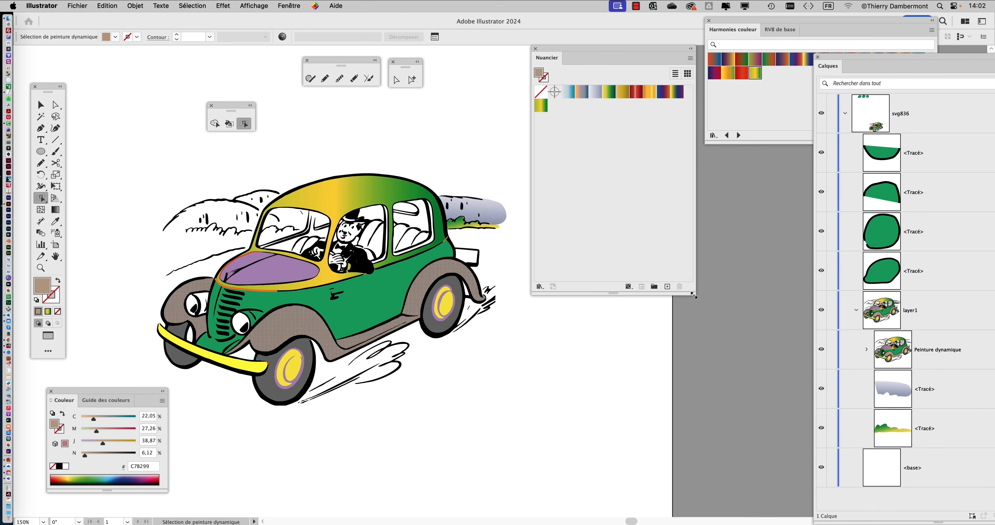
Shorten the Nuancier panel and load the Héritage décoratif library from the decorative patterns
left_click_drag(694, 297, 691, 169)
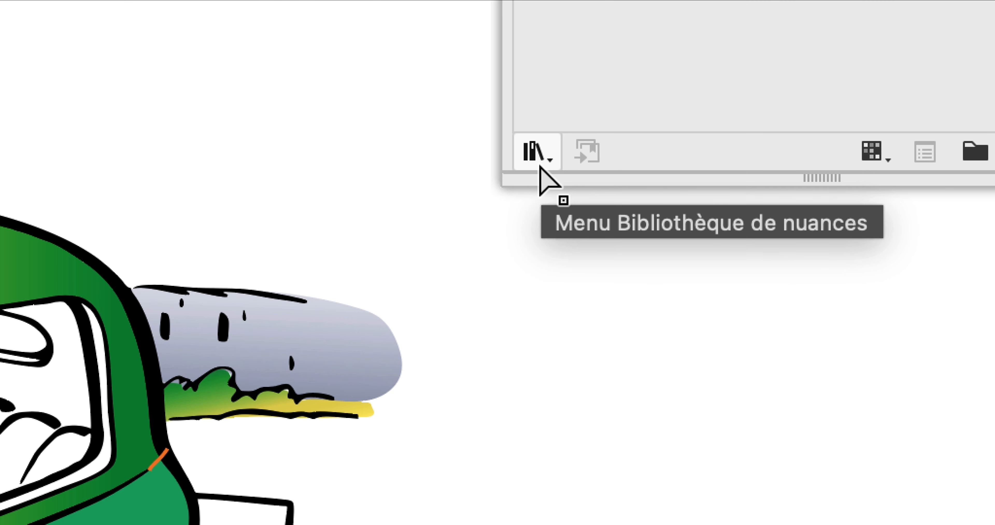
left_click(537, 154)
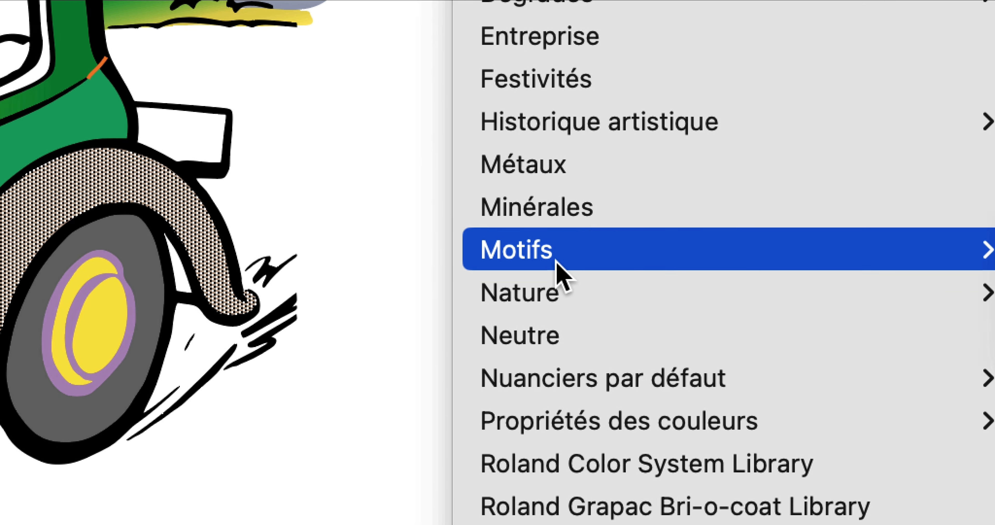
mouse_move(721, 263)
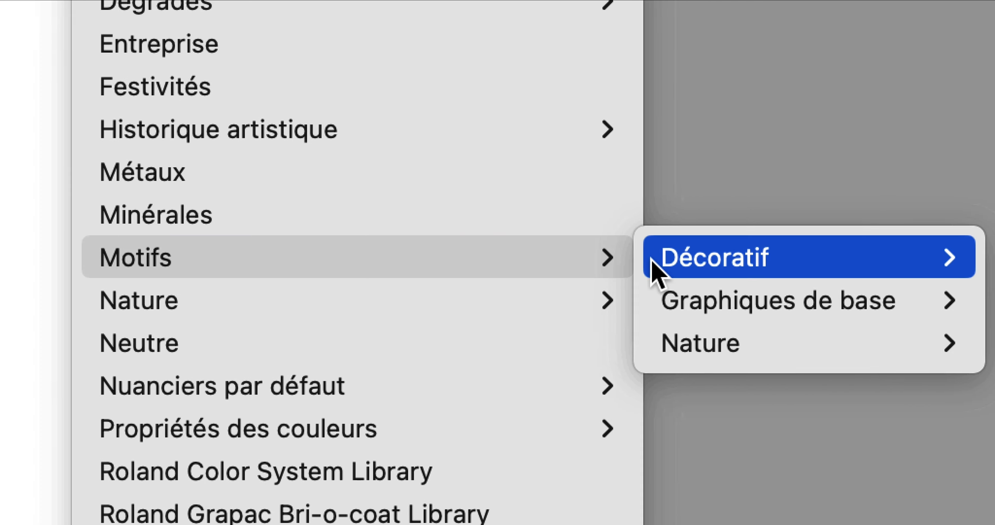
mouse_move(994, 258)
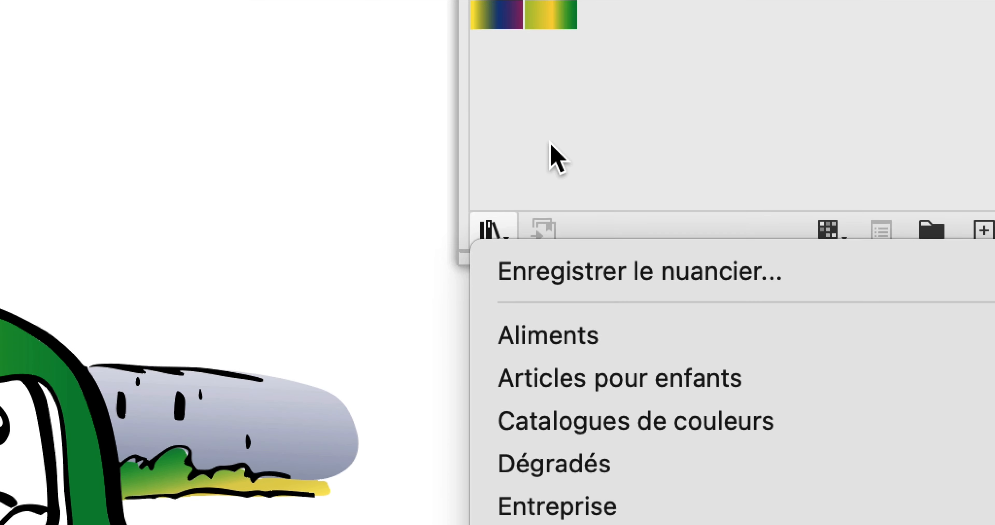
left_click(539, 166)
left_click(539, 166)
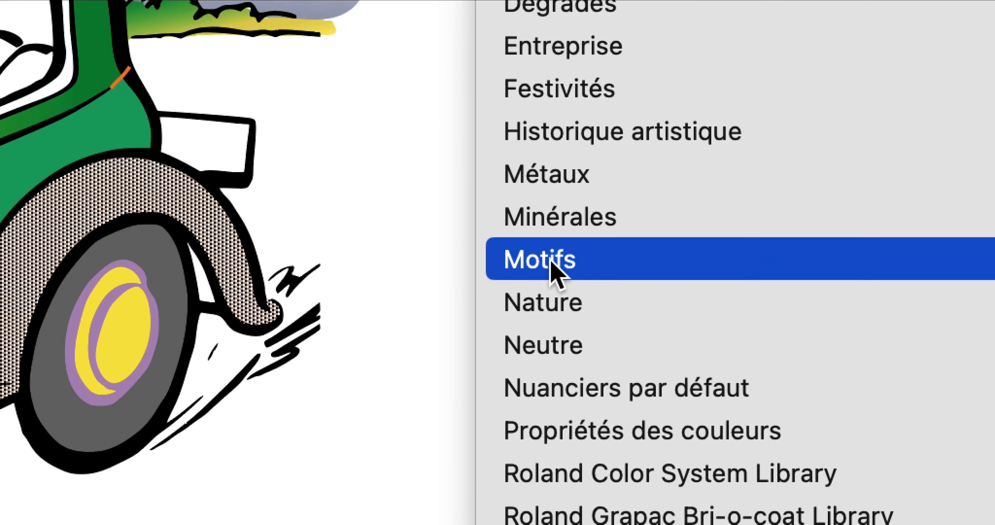
mouse_move(633, 270)
mouse_move(990, 270)
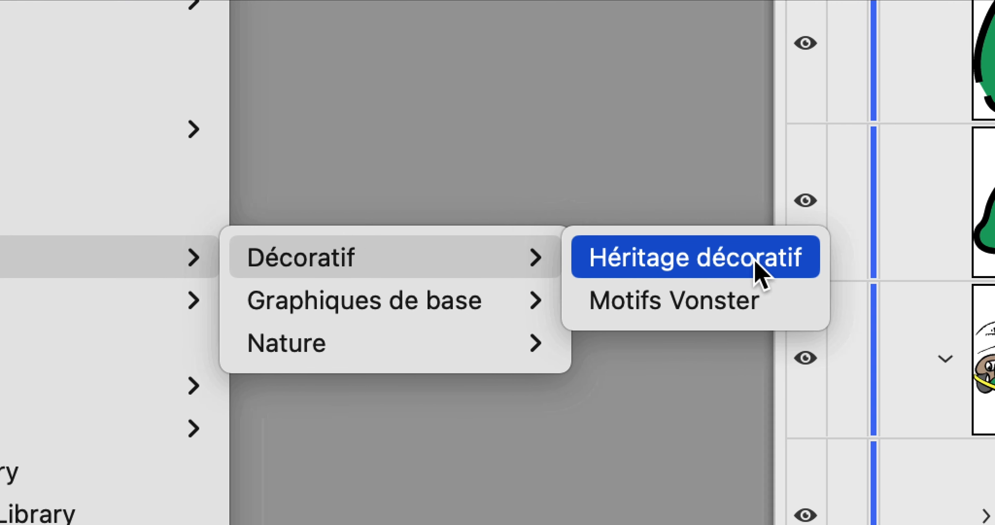
left_click(766, 268)
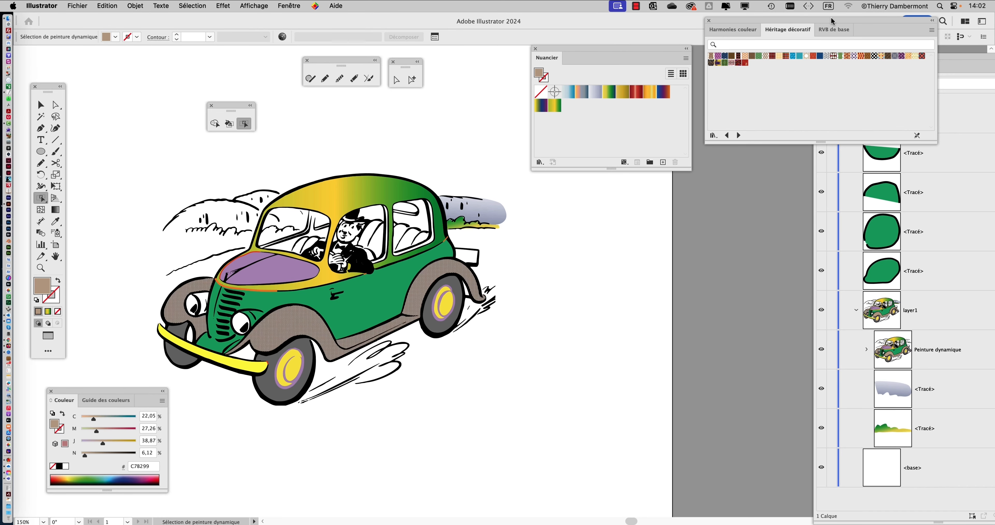
Place the Héritage décoratif library beside the car, make it narrower and taller, and display its swatches as large thumbnails
left_click_drag(832, 21, 634, 185)
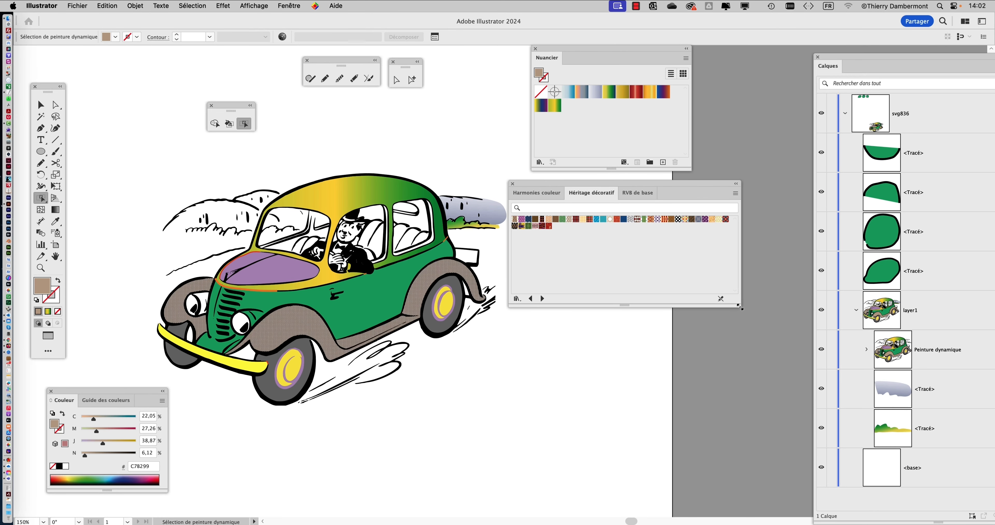
left_click_drag(740, 307, 586, 397)
left_click(620, 193)
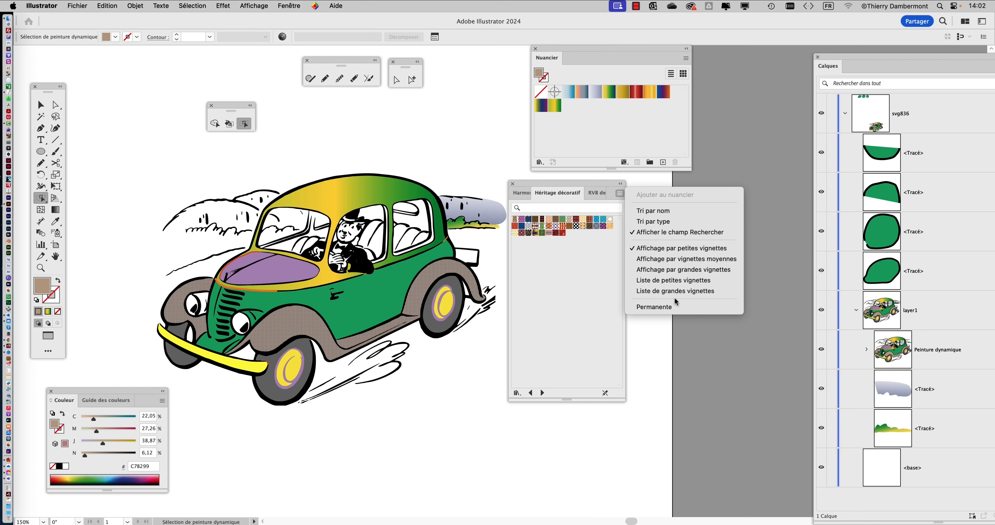
left_click(682, 270)
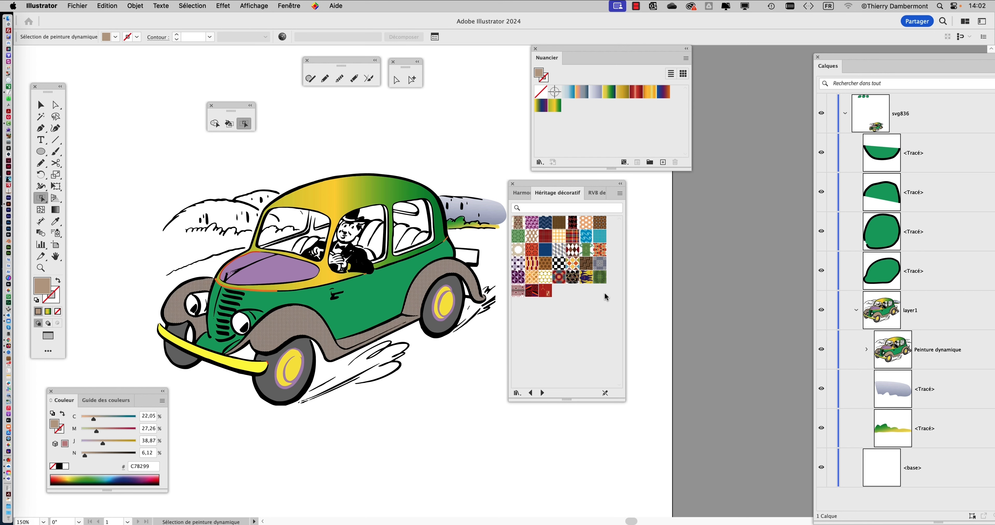
Fill the selected car wings with the red interlocking pattern, and replace it with the red tartan pattern
left_click(531, 251)
key("super+plus")
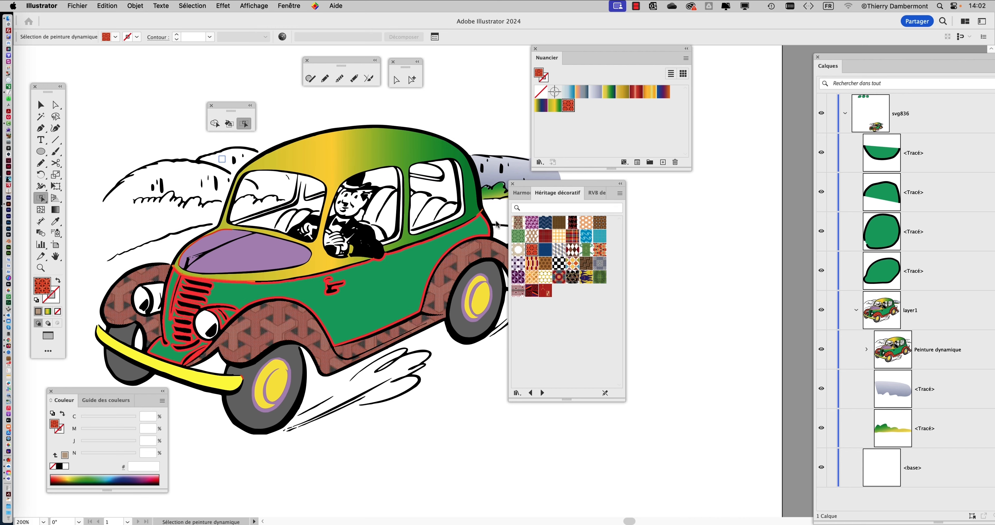
left_click_drag(524, 185, 639, 190)
left_click(686, 242)
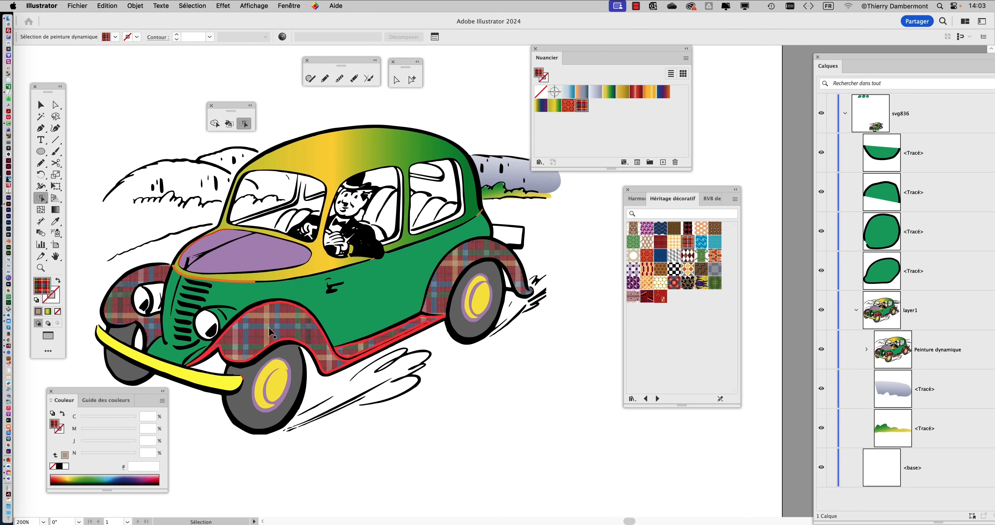
With the selection edges temporarily hidden, fill the selected fenders with the green geometric pattern from the Héritage décoratif library
left_click(250, 5)
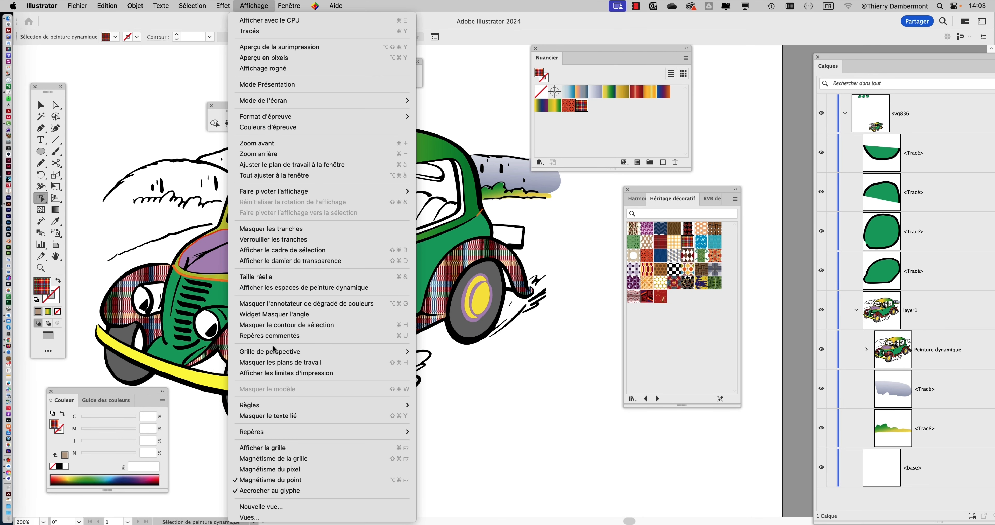
left_click(270, 325)
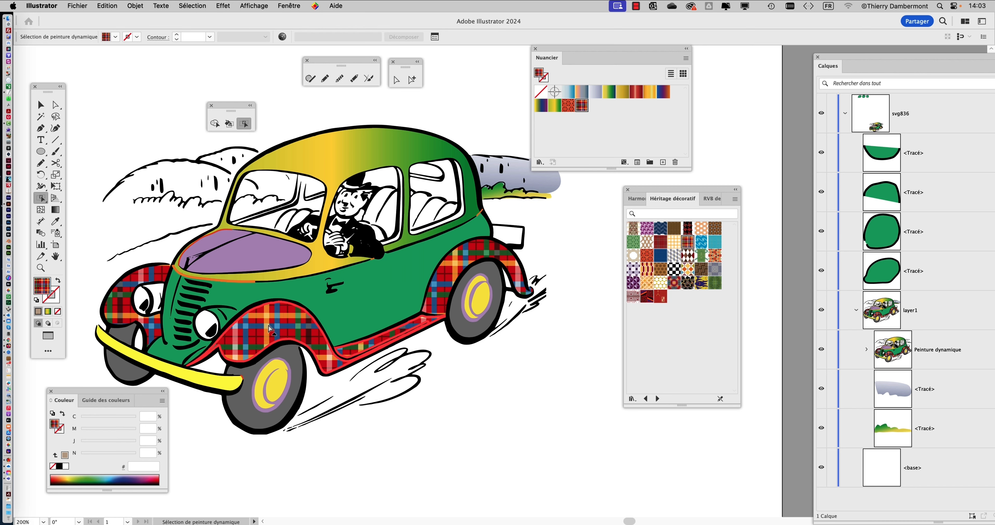
left_click(687, 270)
left_click(698, 260)
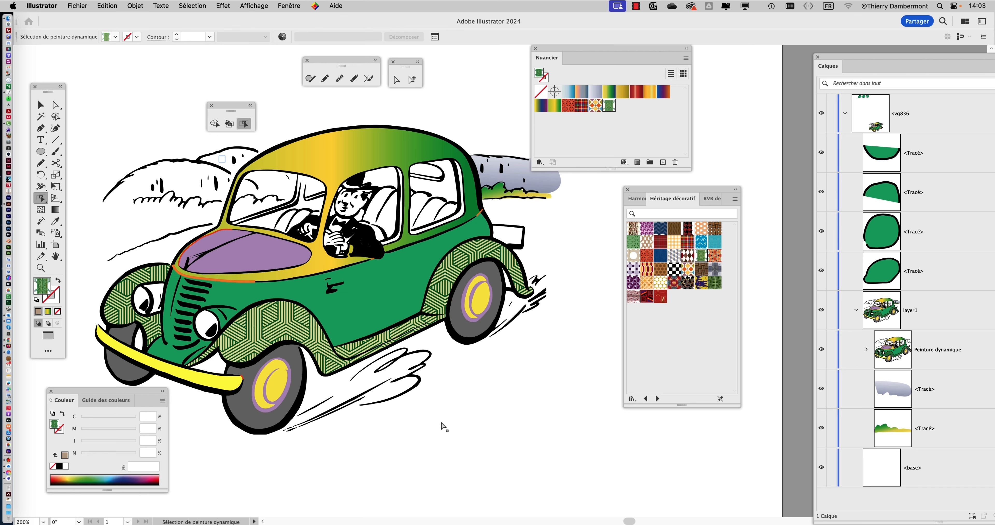
left_click(253, 6)
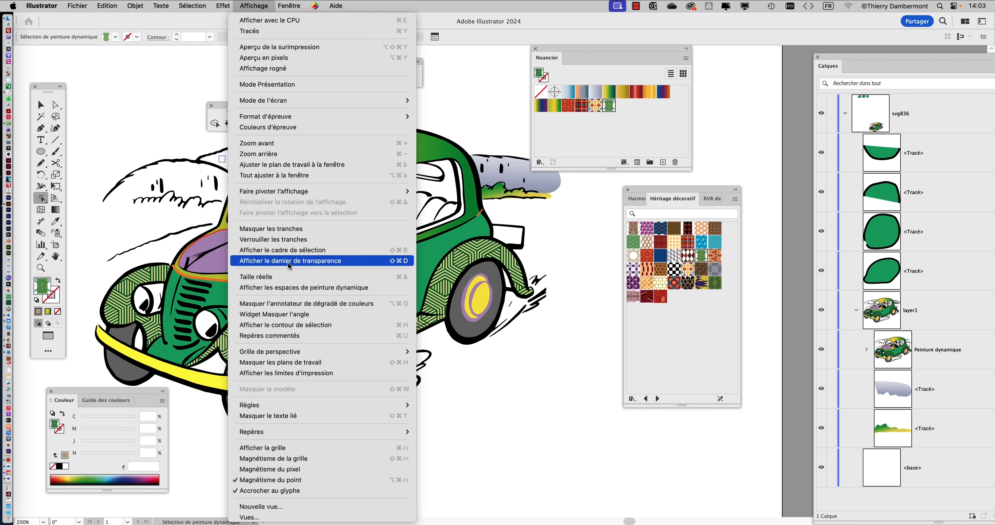
left_click(296, 325)
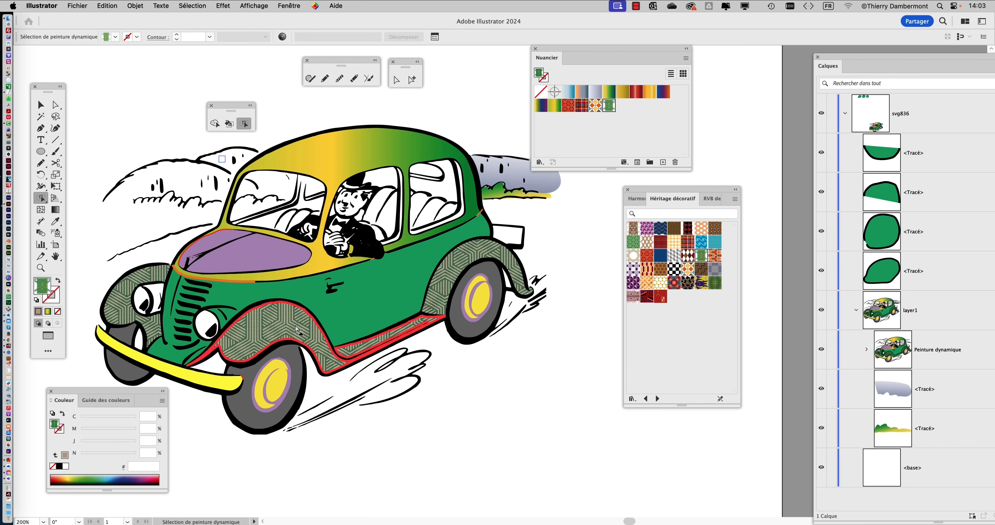
Hide the side panels and the two small floating tool groups, and return to the standard windowed screen mode
key("shift+Tab")
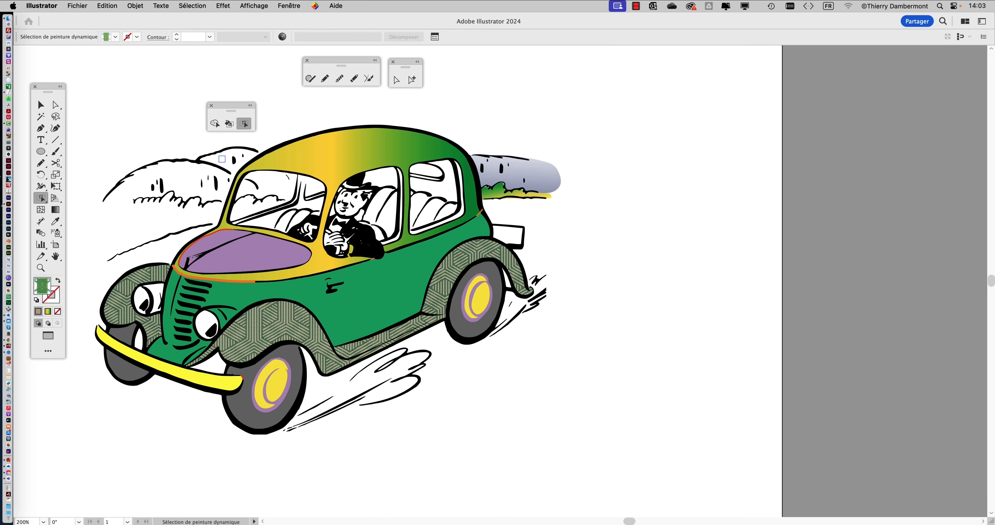
mouse_move(993, 521)
key("f")
key("f")
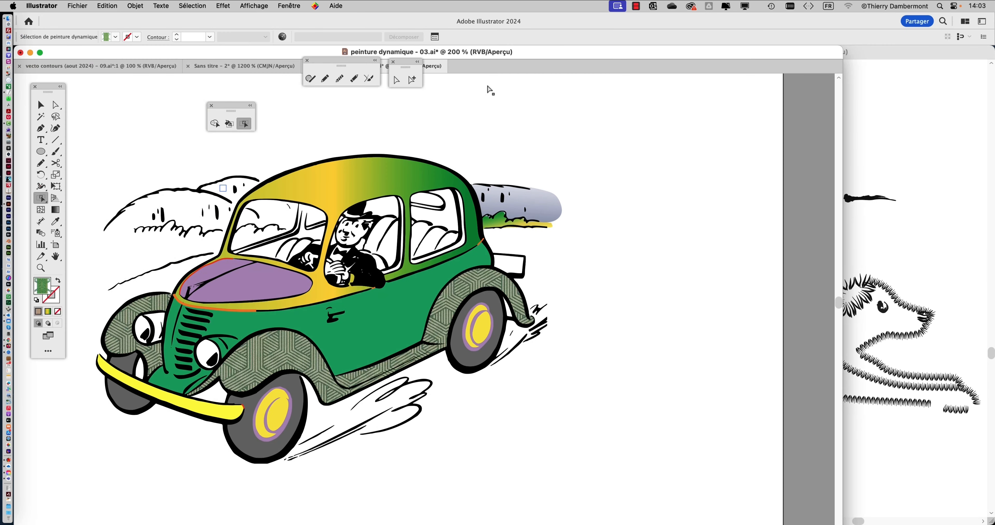
left_click(393, 62)
left_click(308, 61)
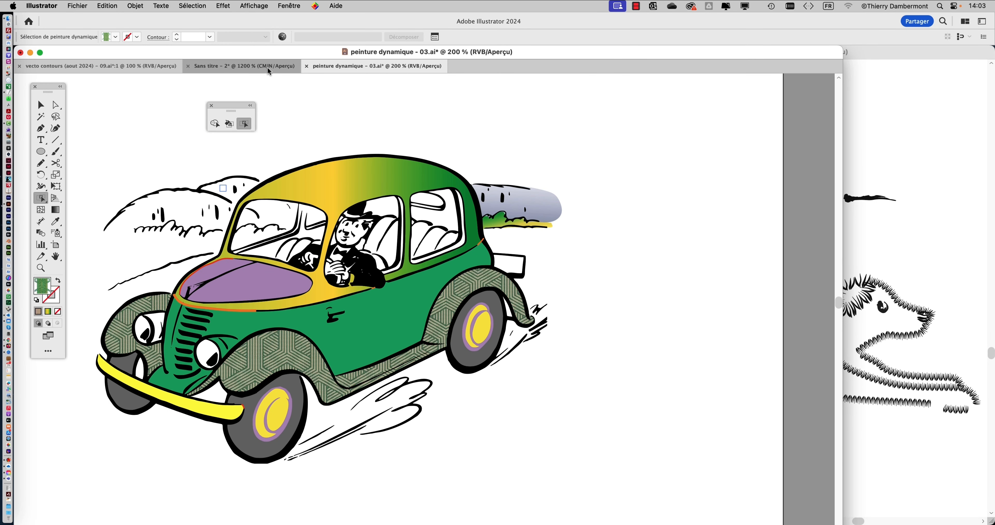
Close the Sans titre - 2 document without saving and close the first window of vecto contours (aout 2024) - 09.ai
left_click(193, 67)
left_click(188, 67)
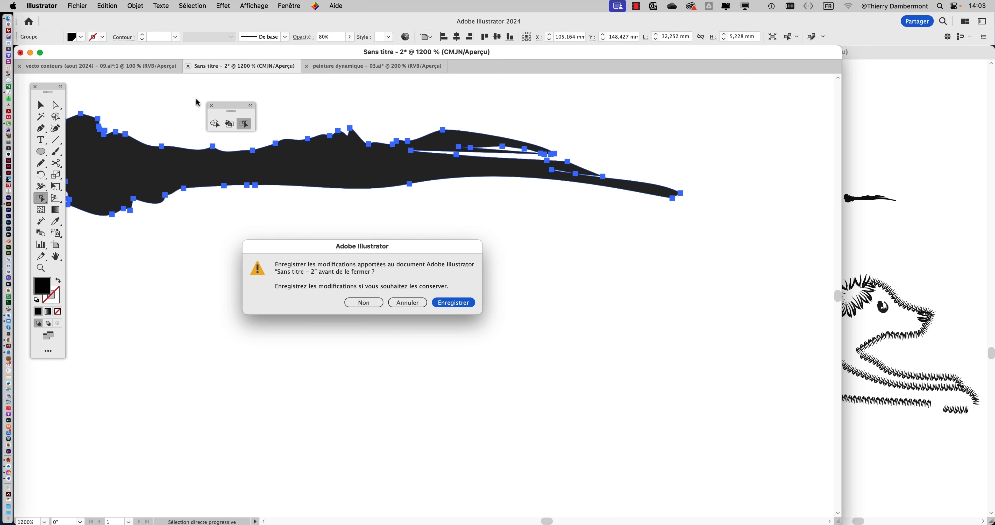
left_click(363, 302)
left_click(126, 67)
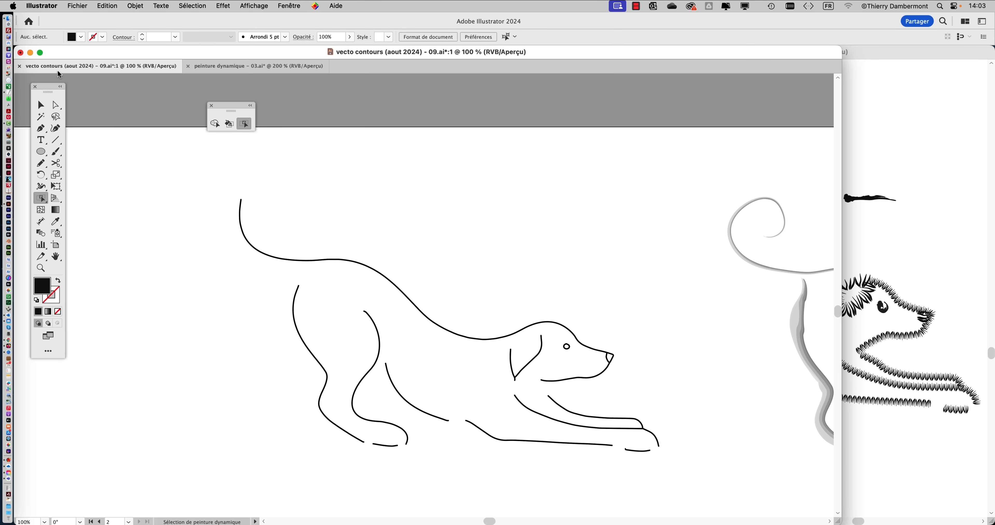
left_click(19, 66)
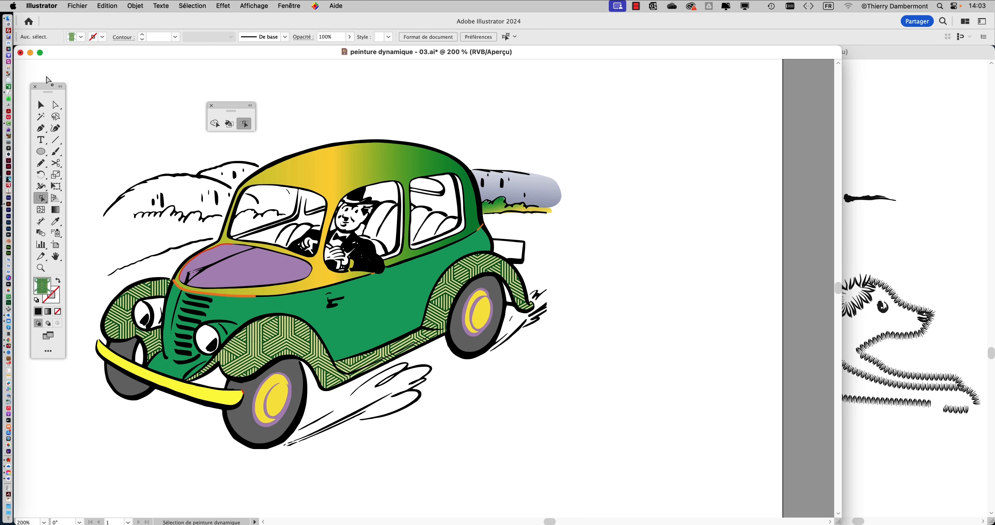
Switch to the remaining vecto contours (aout 2024) - 09.ai window and close it, saving its changes
left_click(305, 5)
scroll(315, 251, "down", 5)
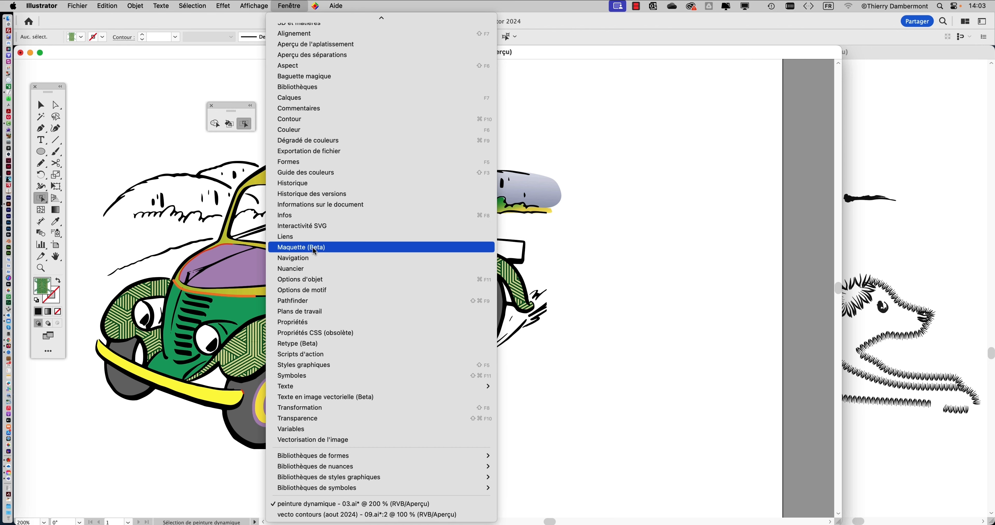
left_click(321, 514)
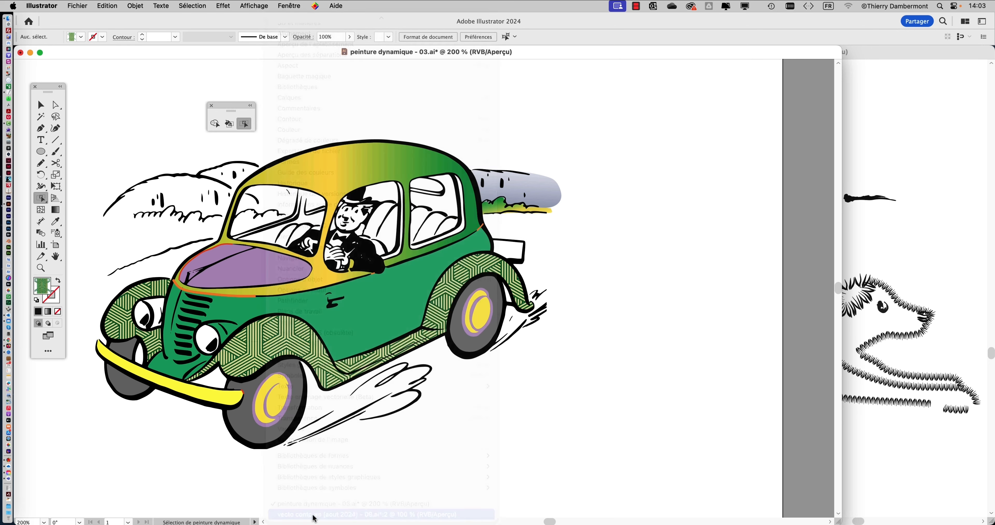
left_click(510, 52)
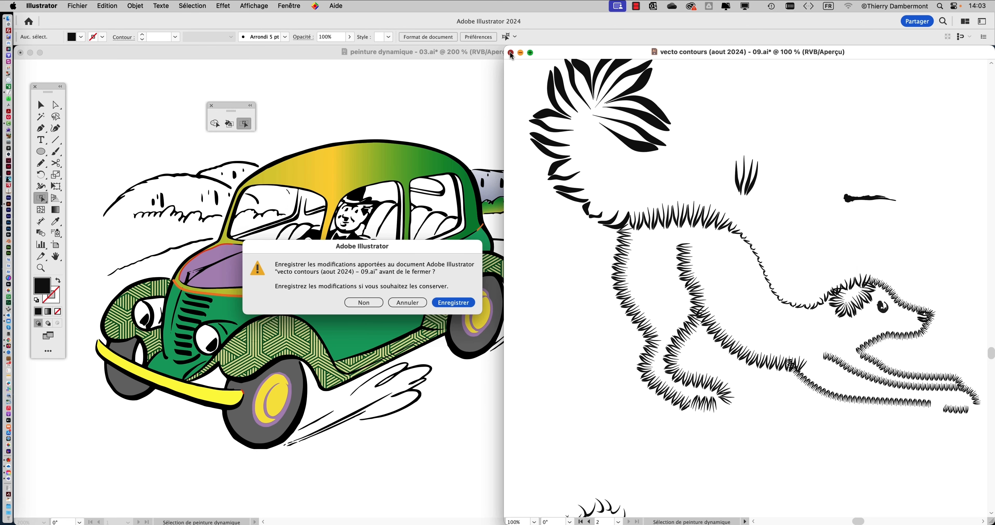
left_click(458, 303)
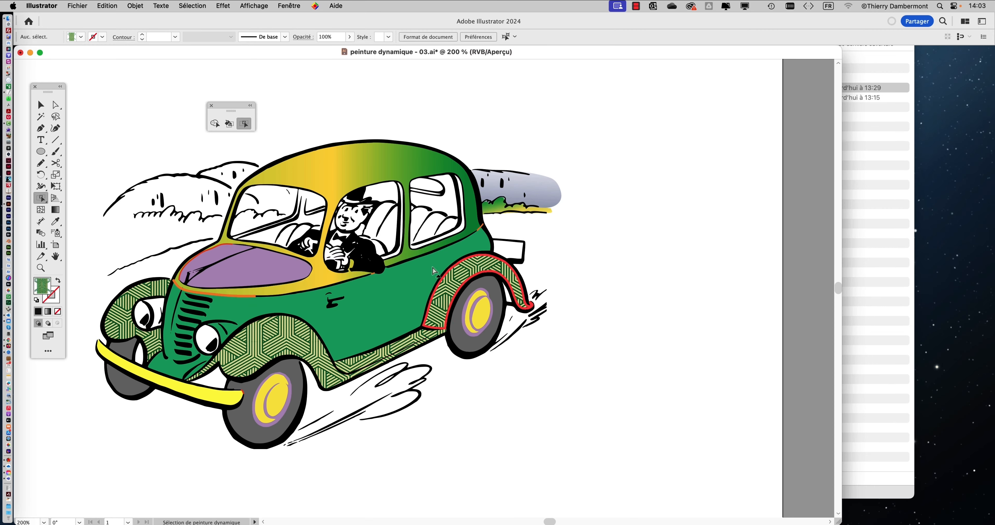
Create a second window of the peinture dynamique - 03.ai document and tile both windows side by side
left_click(289, 5)
scroll(292, 186, "down", 5)
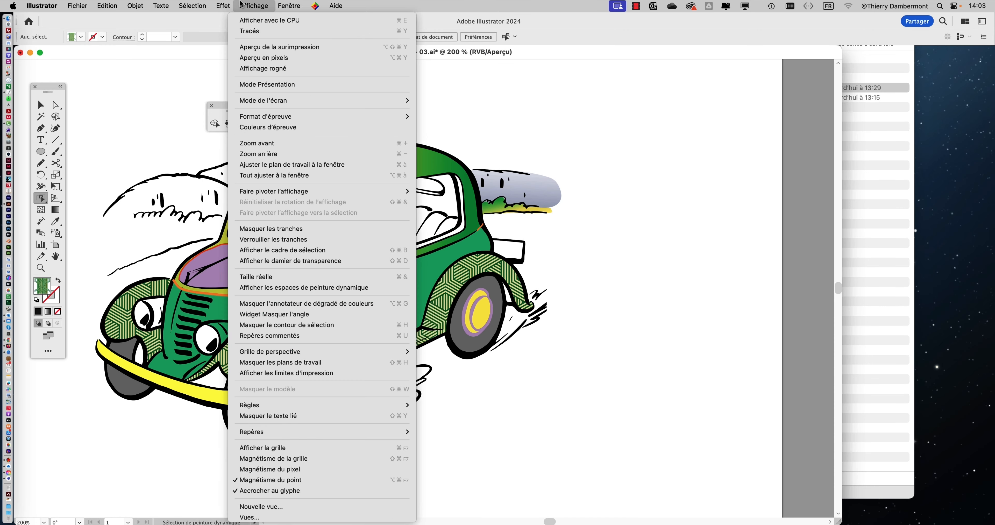
left_click(296, 22)
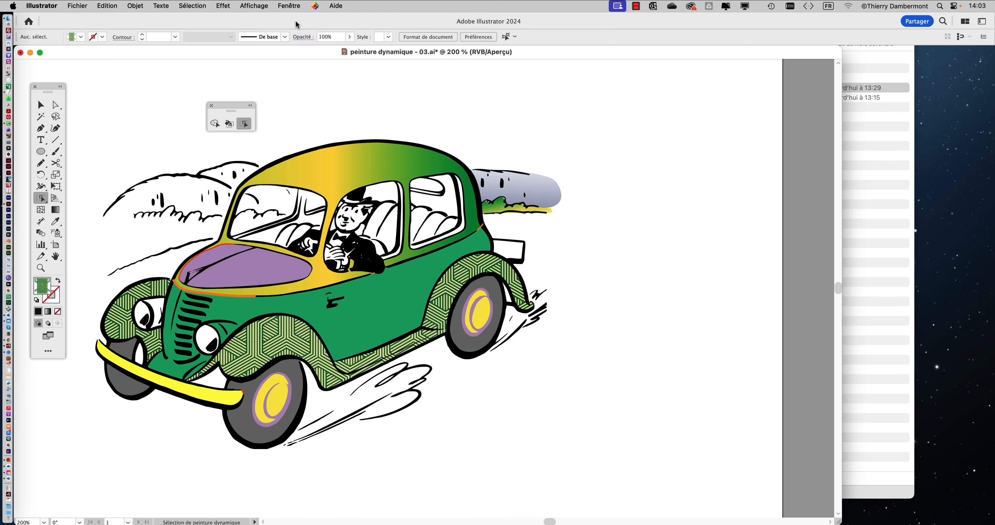
left_click_drag(251, 64, 518, 151)
left_click(297, 6)
mouse_move(302, 37)
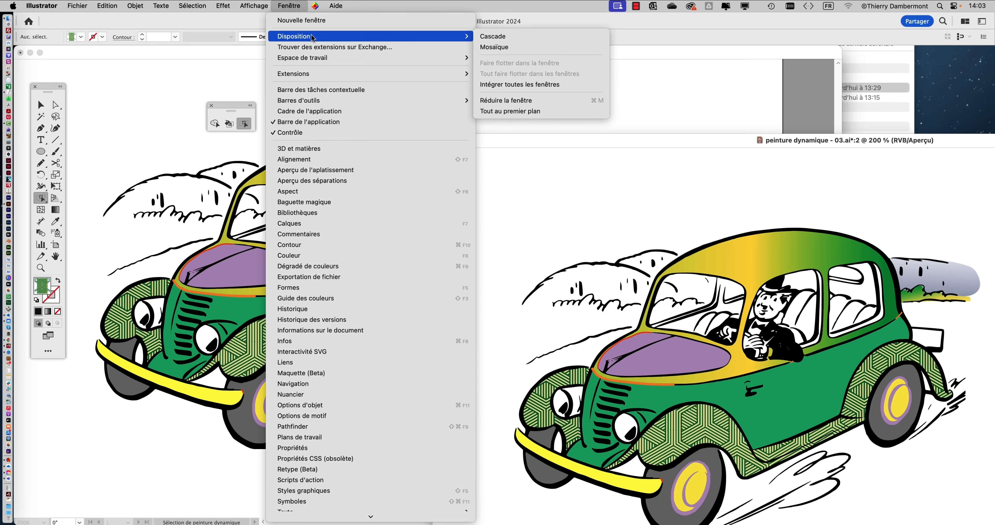
left_click(494, 46)
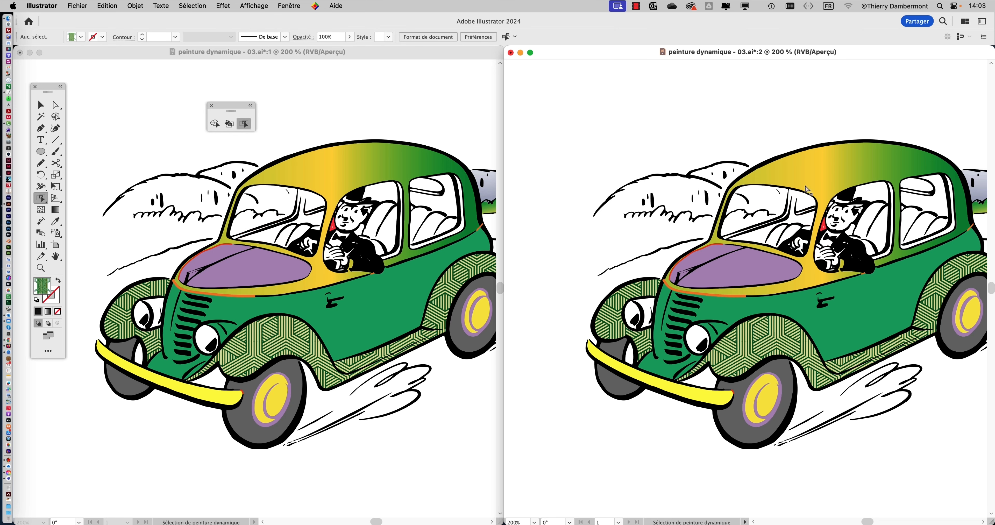
Hide the selection edges in the document's second window and select the front and rear patterned fenders in its first window
left_click(254, 4)
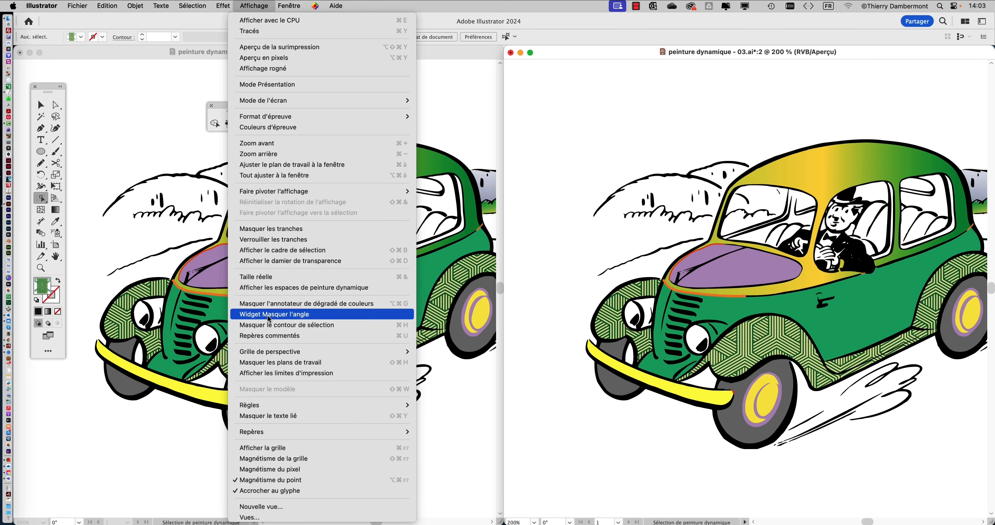
left_click(276, 327)
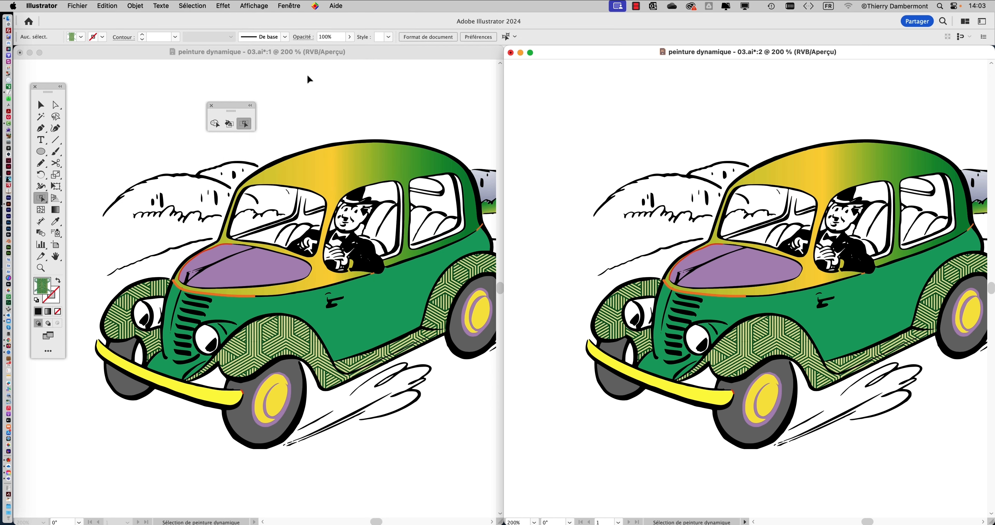
left_click(300, 53)
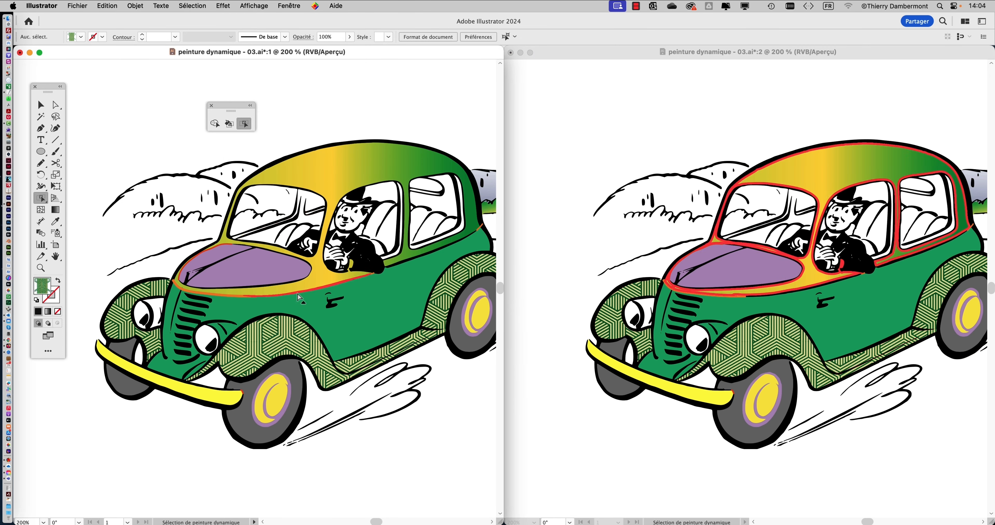
left_click(296, 344)
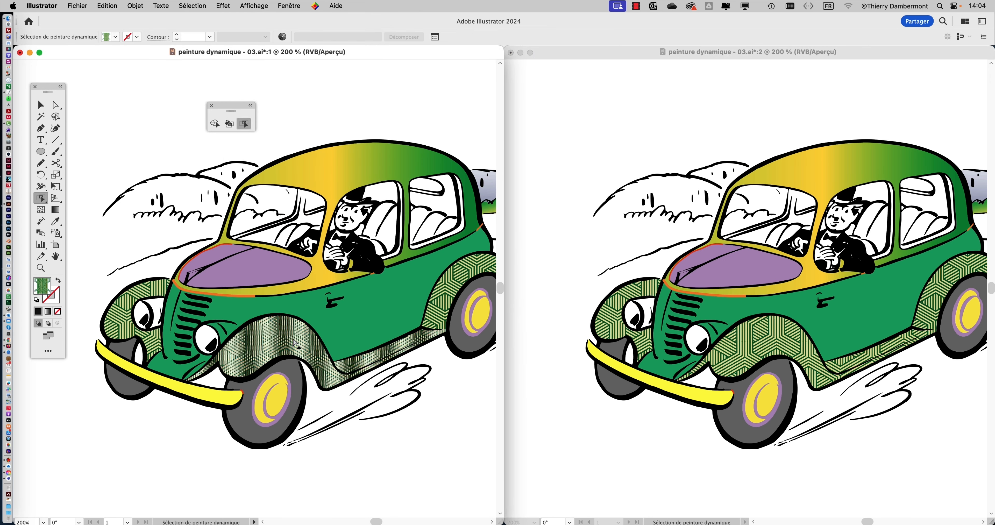
left_click(131, 315, "shift")
left_click(441, 296, "shift")
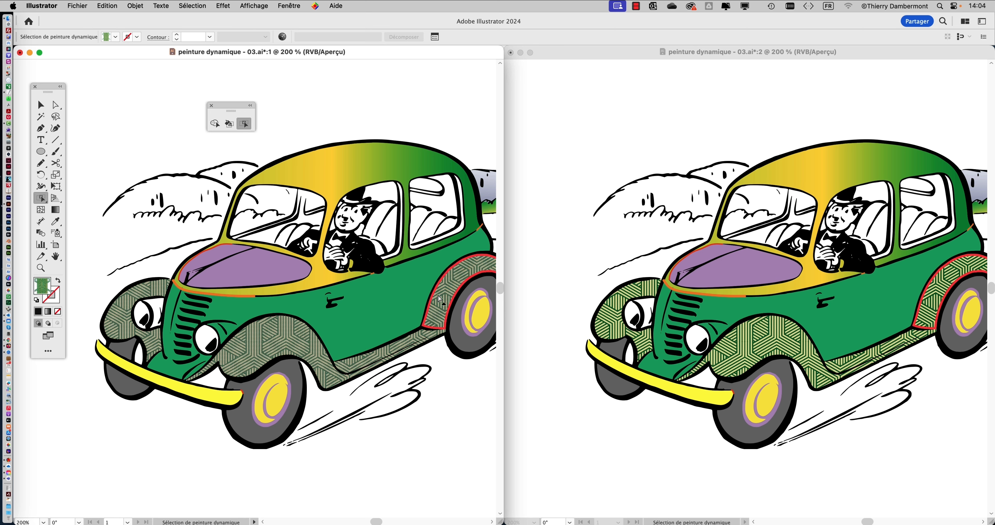
Frame the car in both windows and display the document's swatches between the two views
mouse_move(404, 325)
left_mouse_down()
mouse_move(349, 284)
mouse_move(328, 253)
mouse_move(372, 277)
left_mouse_up()
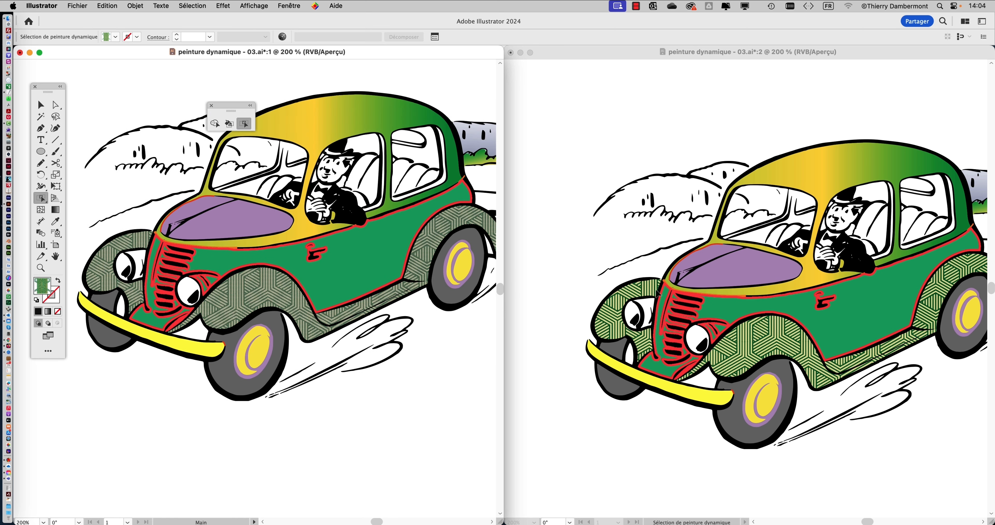
left_click(692, 280)
left_click_drag(676, 336, 632, 277)
left_click(292, 9)
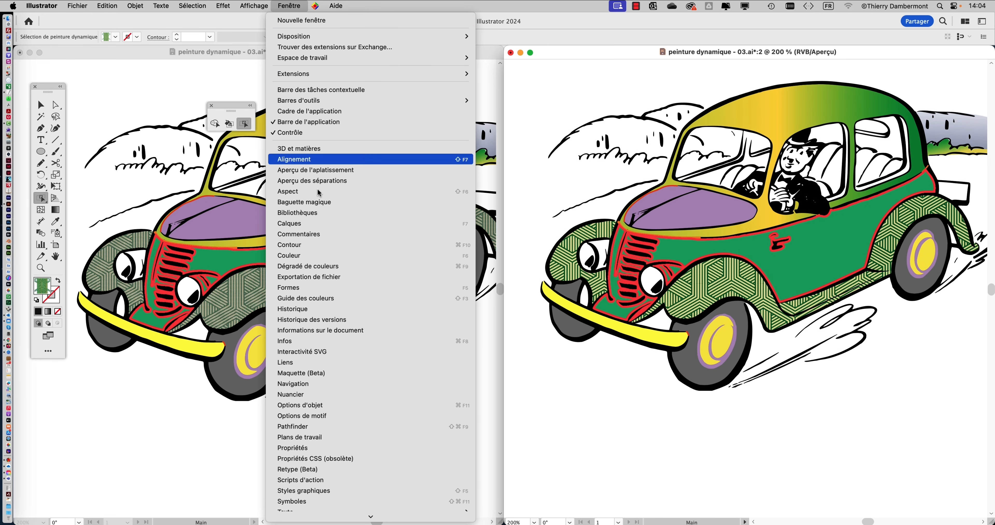
left_click(338, 395)
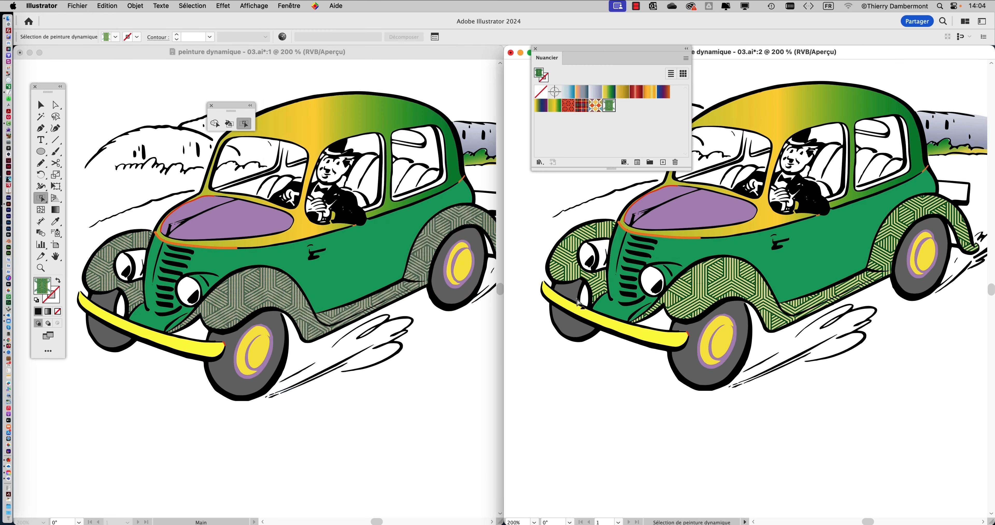
left_click_drag(560, 51, 440, 268)
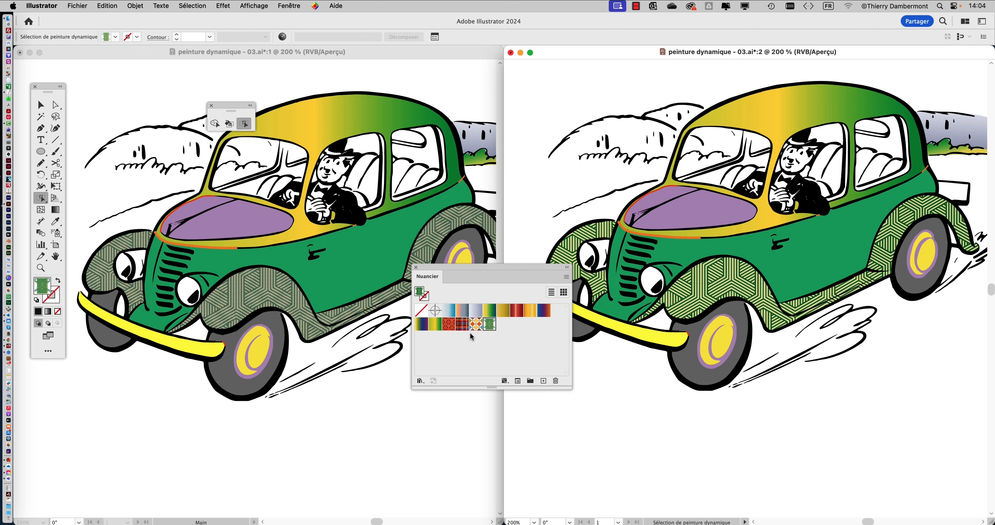
Try the multicoloured diamond pattern on the selected fenders and settle on the Couleur Plaid 4 fill
left_click(463, 324)
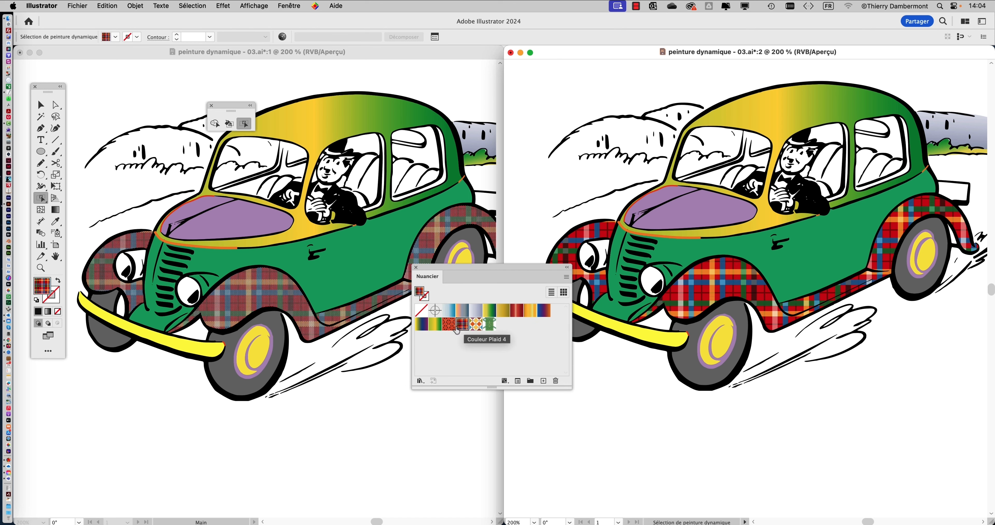
left_click(474, 329)
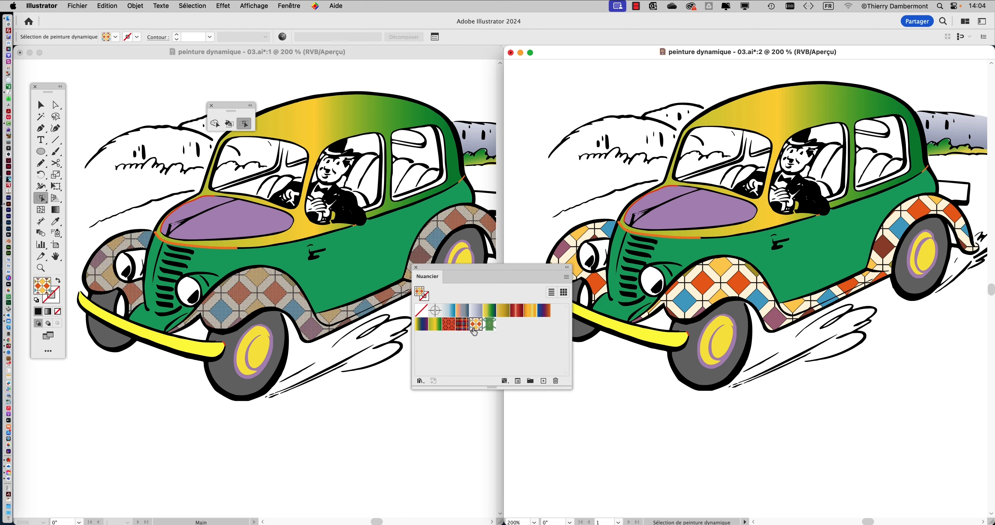
left_click(461, 327)
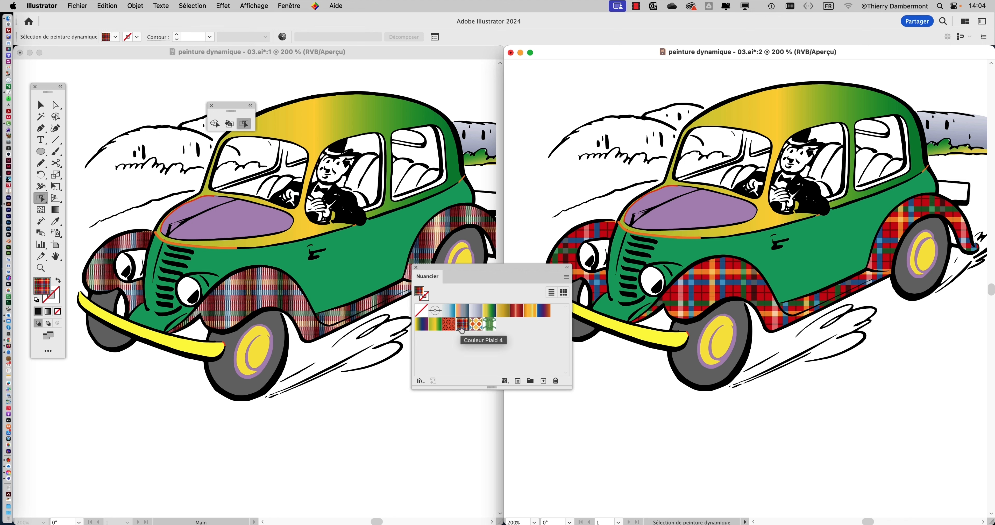
left_click_drag(486, 271, 452, 349)
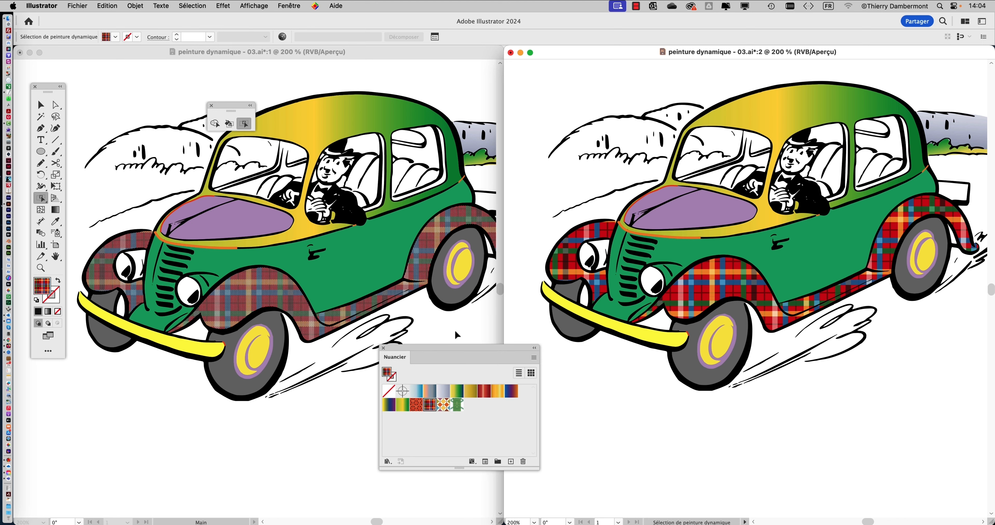
Select the grey areas of the car's front tyres together with the other tyre areas in the document's first window
left_click(232, 372)
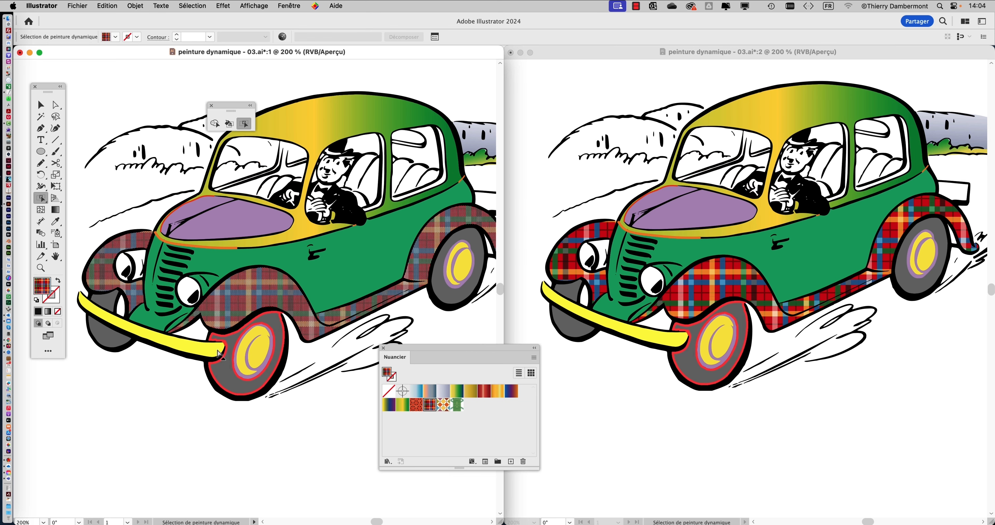
left_click(224, 366)
left_click(110, 332, "shift")
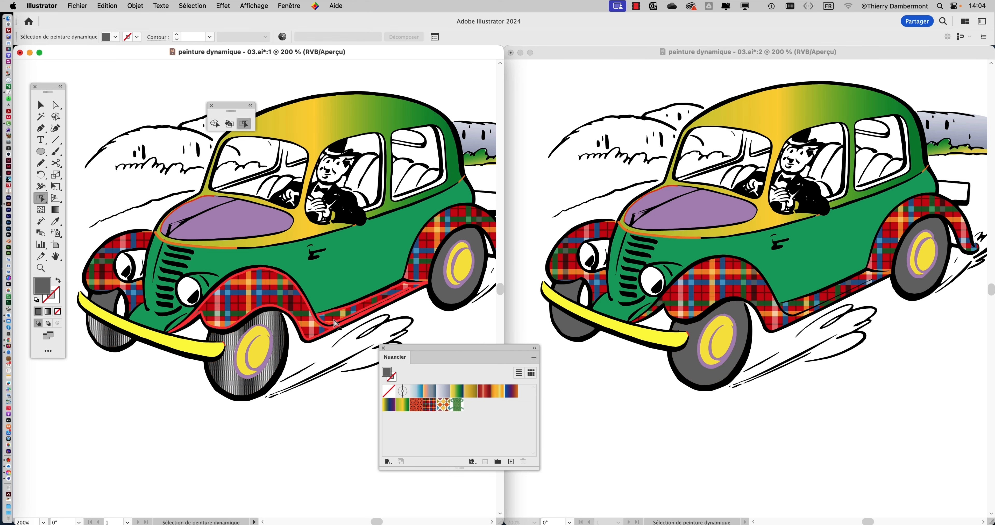
Open the Nature_Feuillage pattern library, enlarge it between the two views and show its swatches as medium thumbnails
left_click(388, 461)
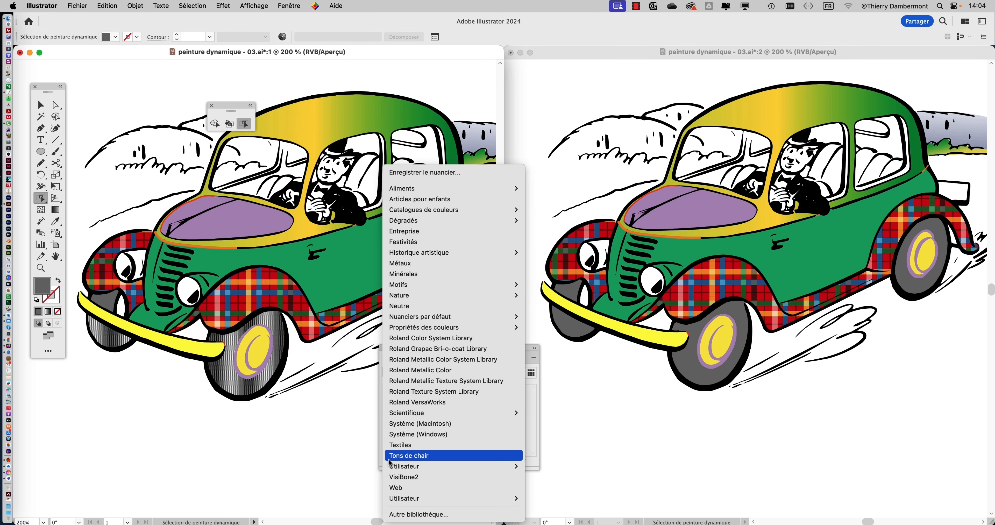
mouse_move(456, 284)
mouse_move(572, 291)
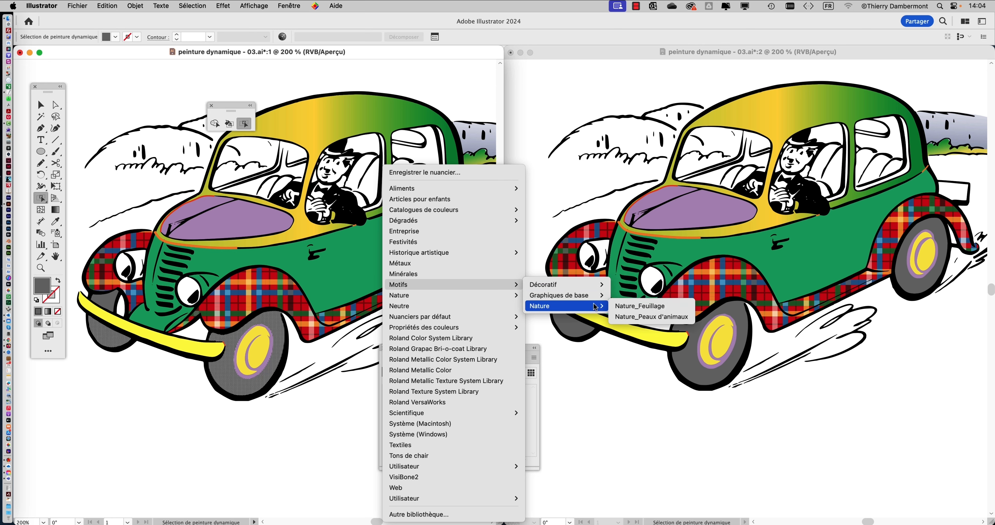
left_click(642, 307)
left_click_drag(653, 191, 492, 51)
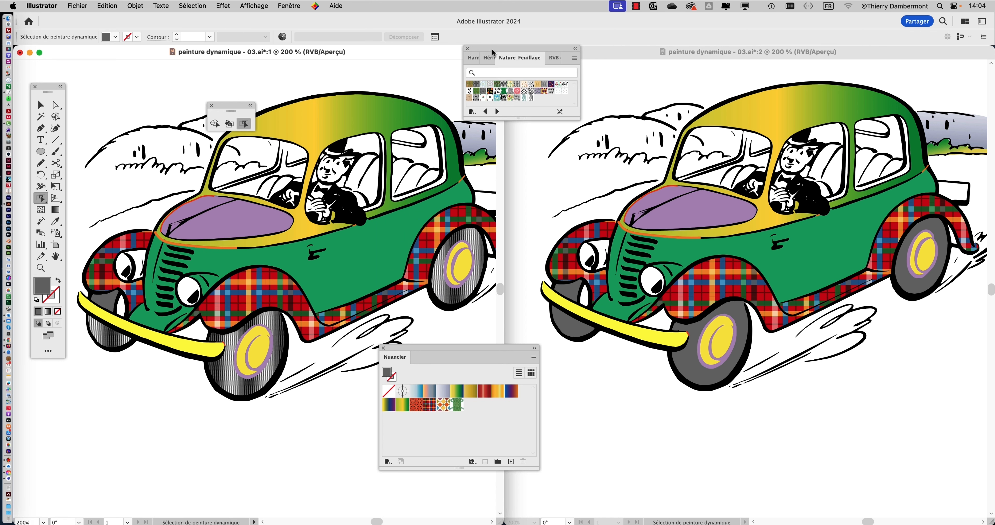
left_click_drag(576, 116, 662, 296)
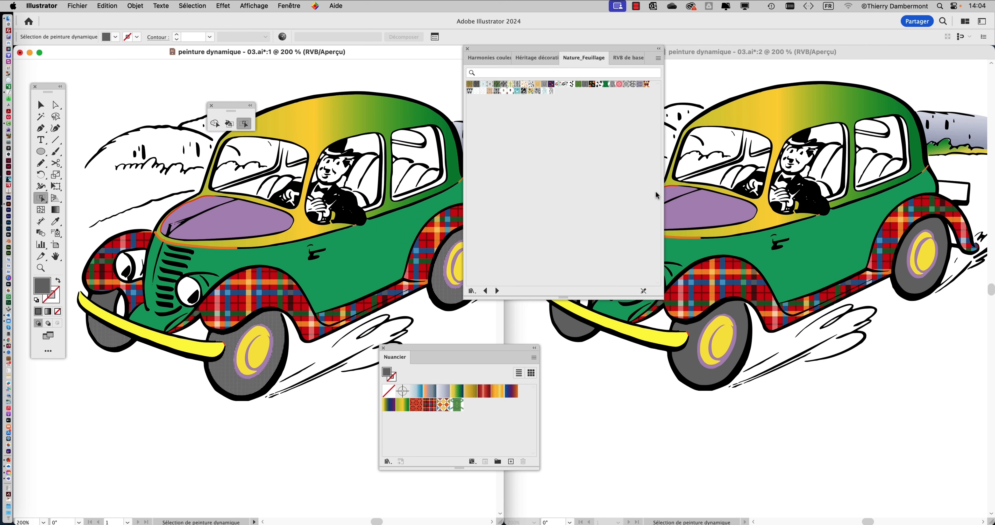
left_click(659, 58)
left_click(716, 135)
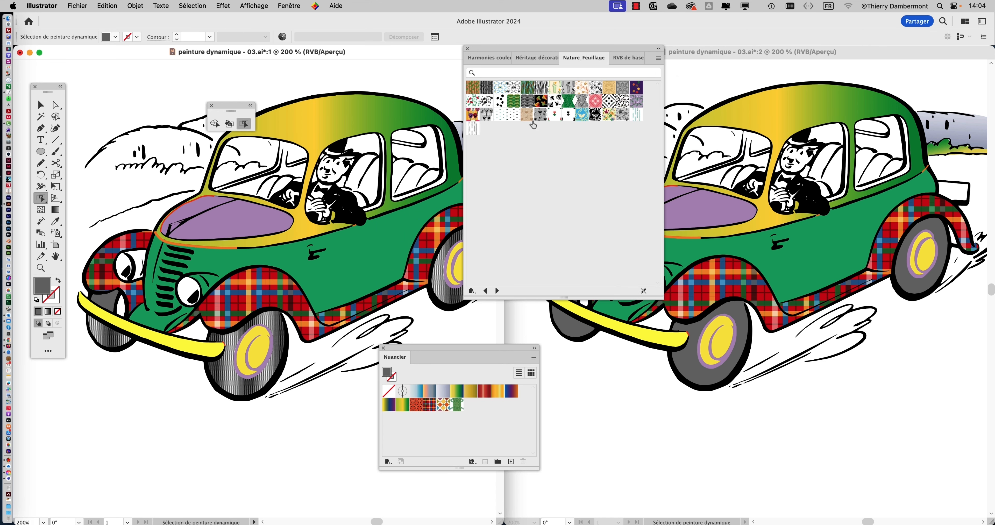
Try several foliage patterns on the selected tyres, including Quenouilles and Nénuphars, and settle on the purple maple-leaf pattern
left_click(513, 101)
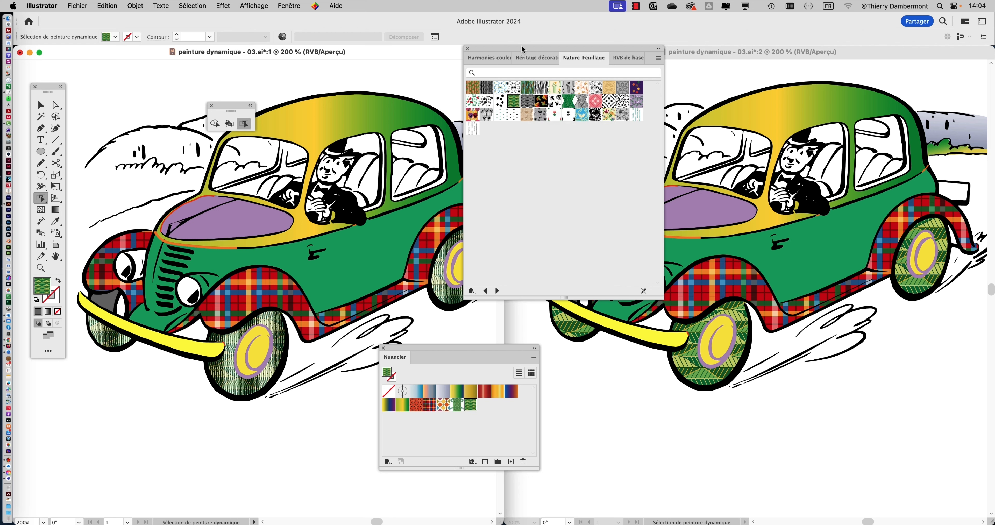
left_click_drag(520, 51, 422, 36)
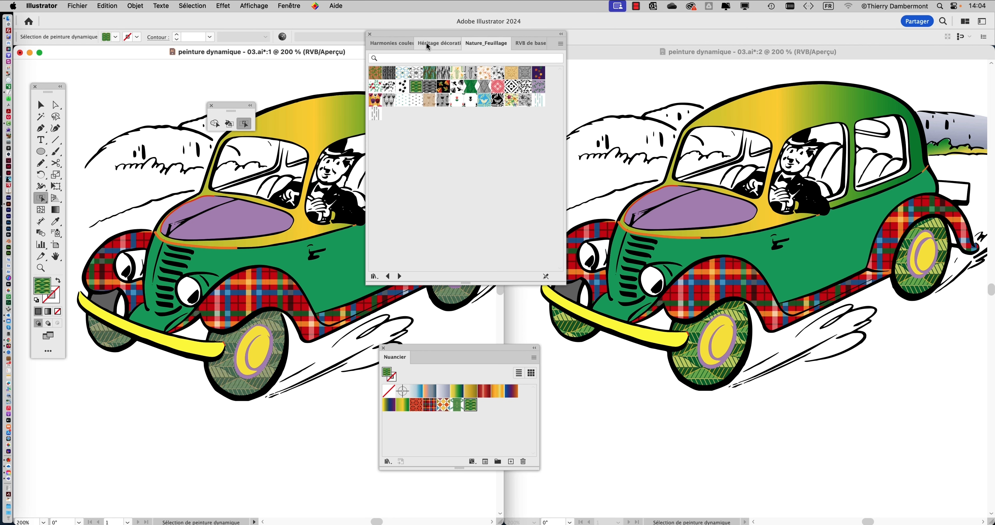
left_click(443, 74)
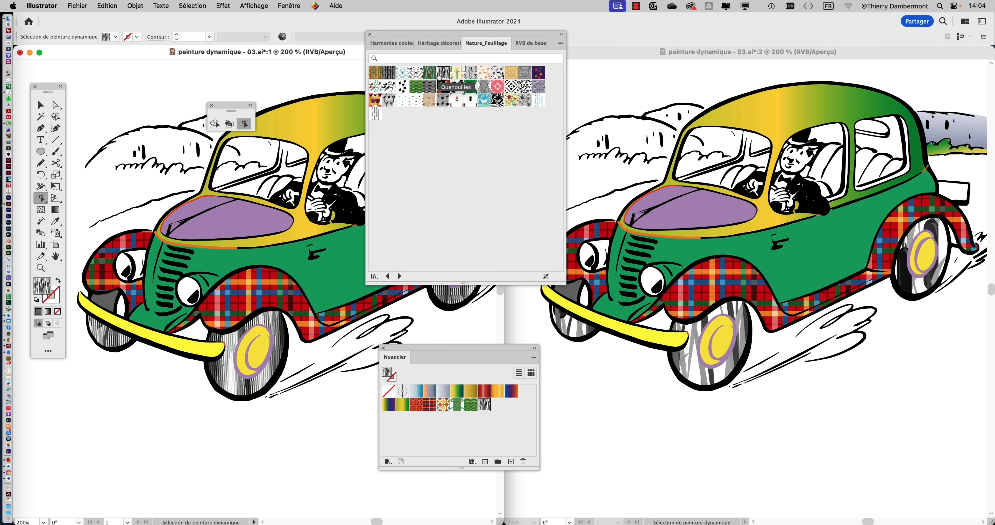
left_click(497, 75)
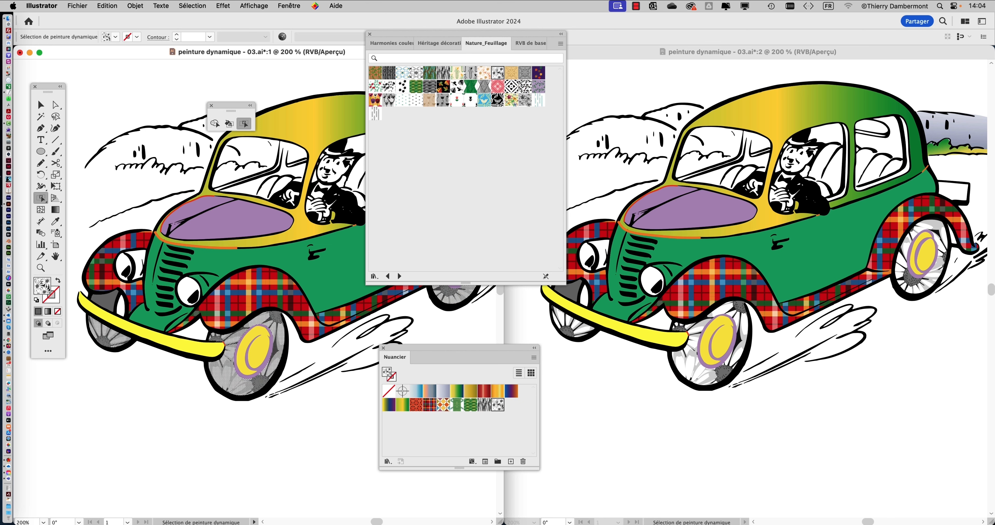
left_click(388, 72)
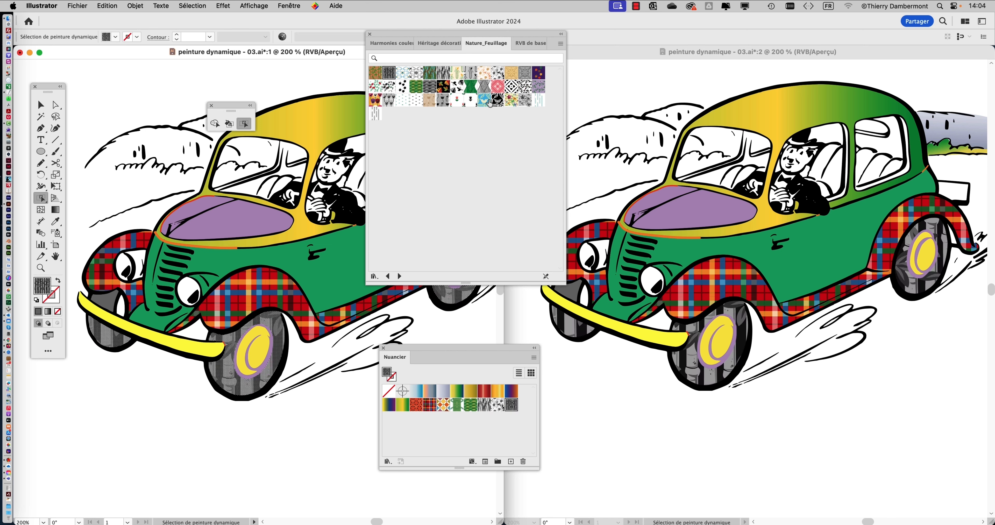
left_click(498, 100)
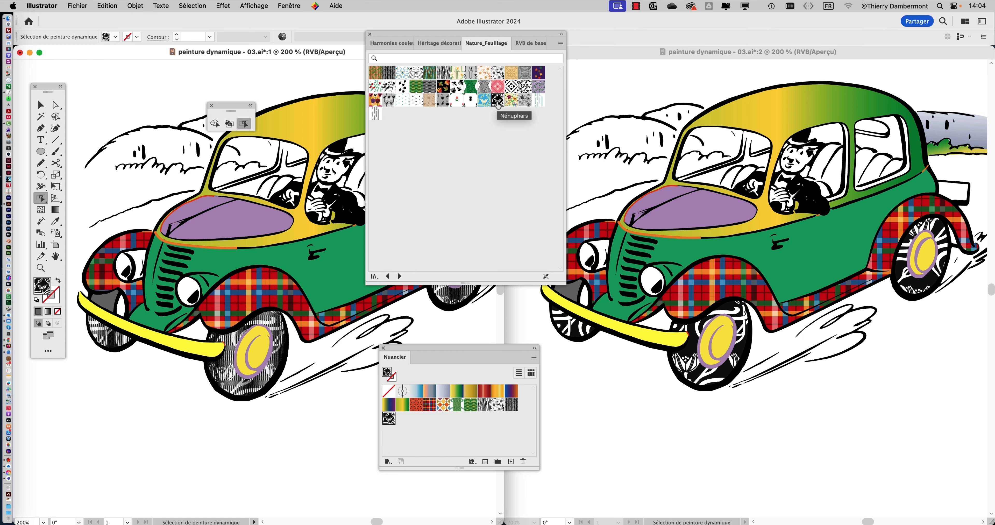
left_click(539, 74)
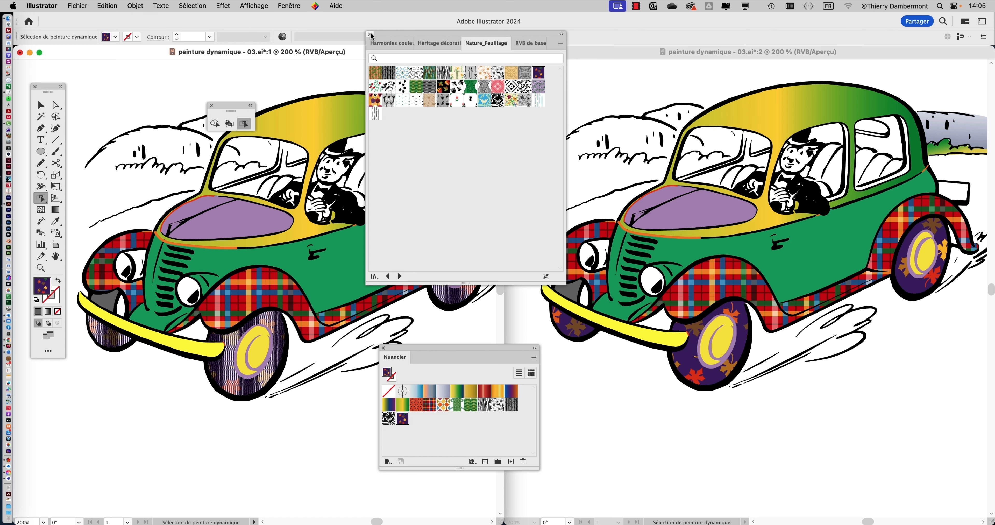
Close the Nature_Feuillage library and deselect the tyres with the Selection tool
left_click(370, 34)
left_click(40, 105)
left_click(117, 92)
Save the document in the same folder as peinture dynamique - 04.ai in Adobe Illustrator format
left_click(77, 5)
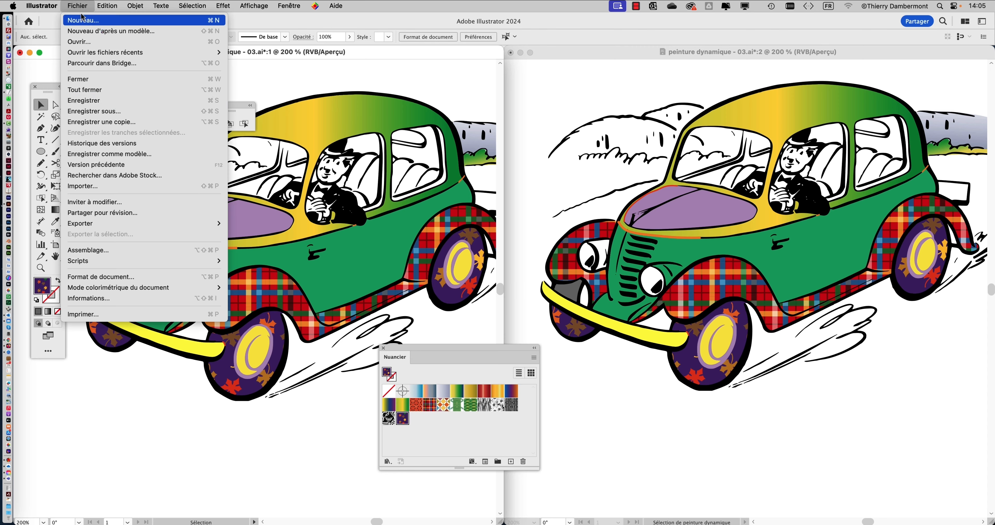
left_click(94, 111)
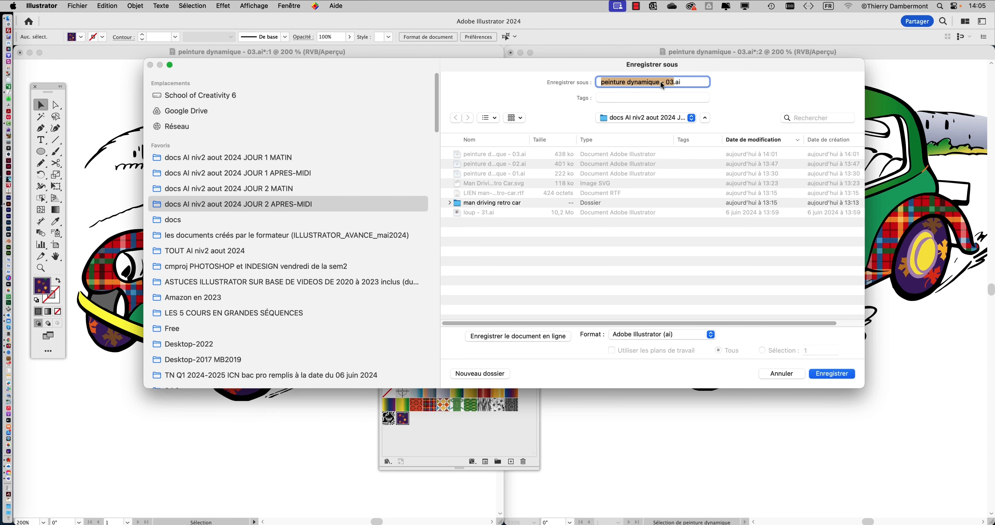
left_click(670, 82)
key("Return")
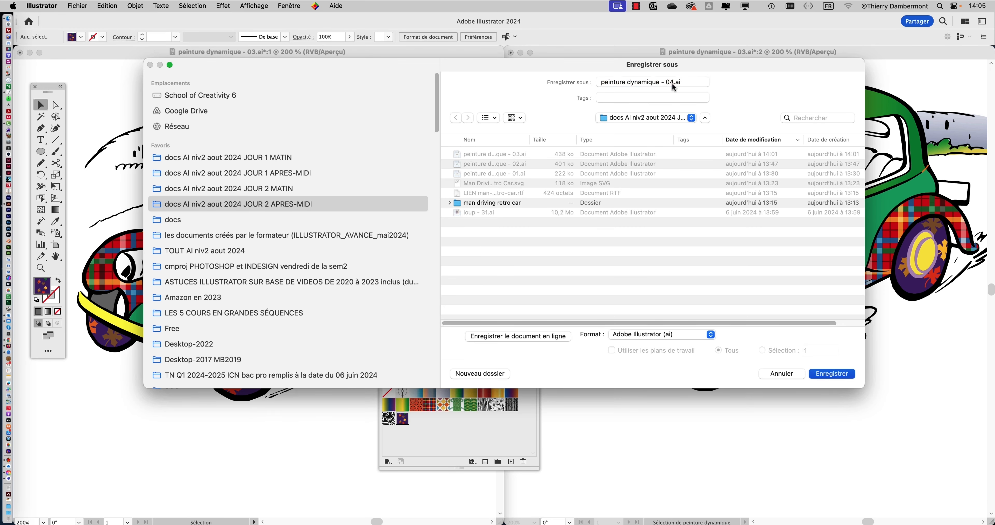
left_click(707, 411)
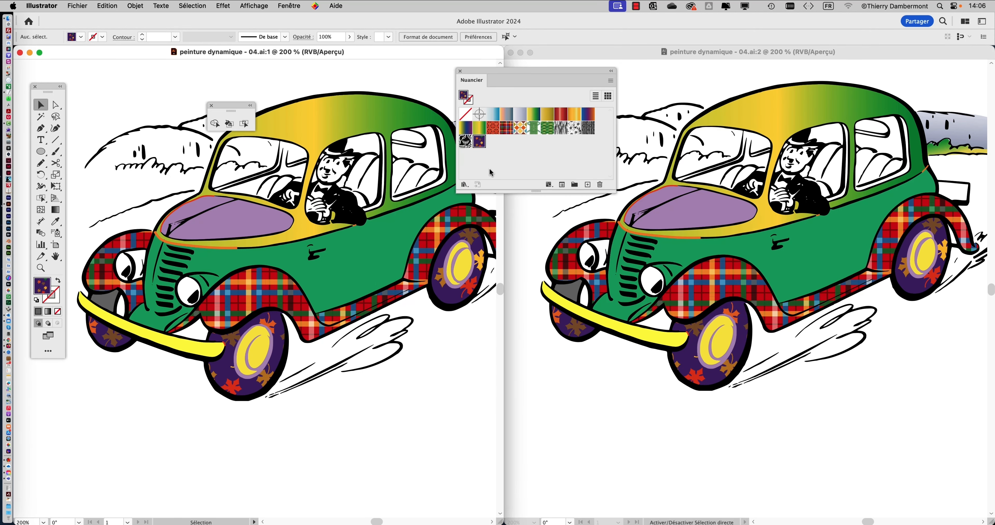
Open the decorative Motifs Vonster pattern library, show its swatches as medium thumbnails and enlarge it so all patterns fit
left_click(465, 185)
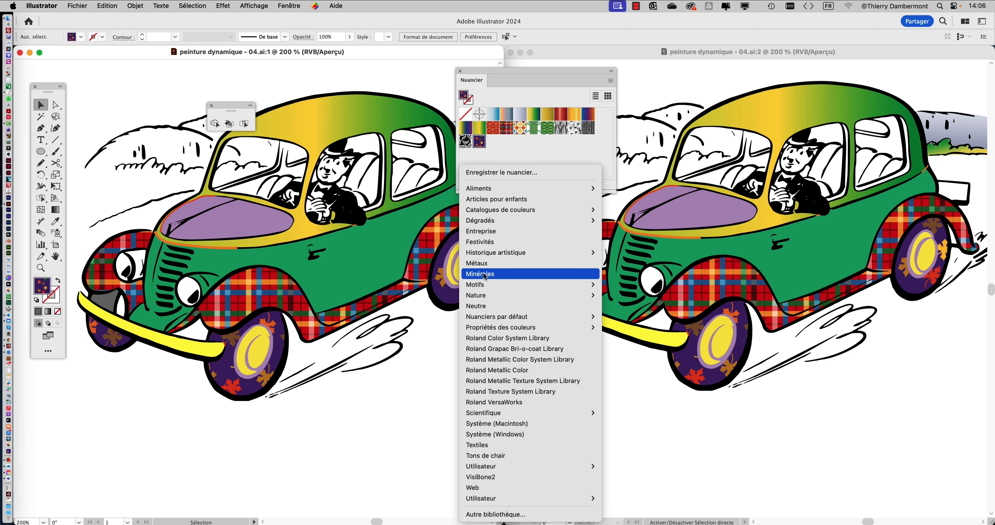
mouse_move(484, 286)
mouse_move(646, 286)
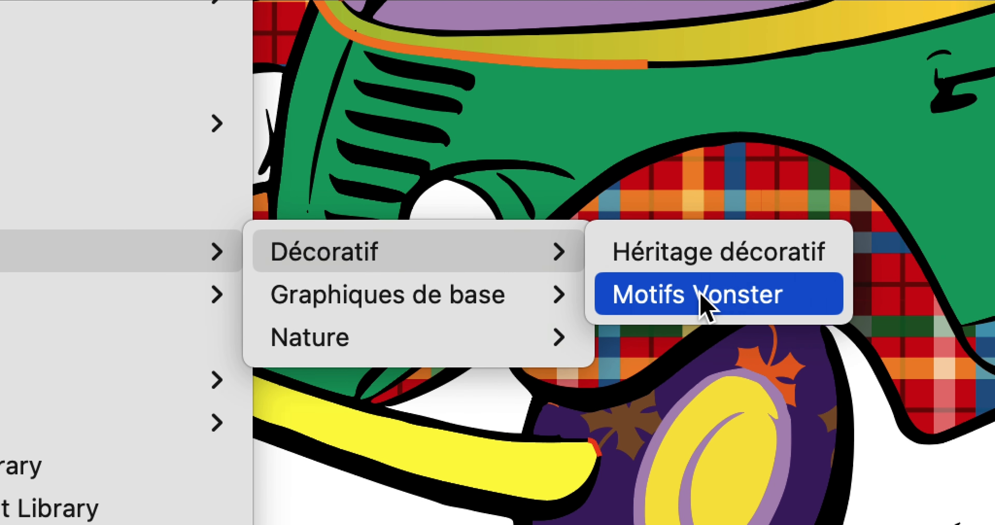
left_click(899, 321)
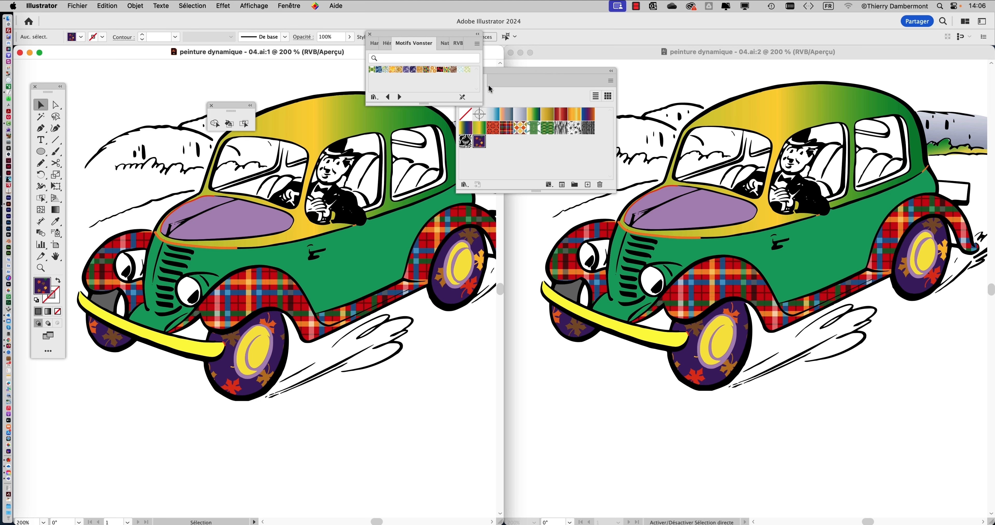
left_click_drag(478, 42, 523, 242)
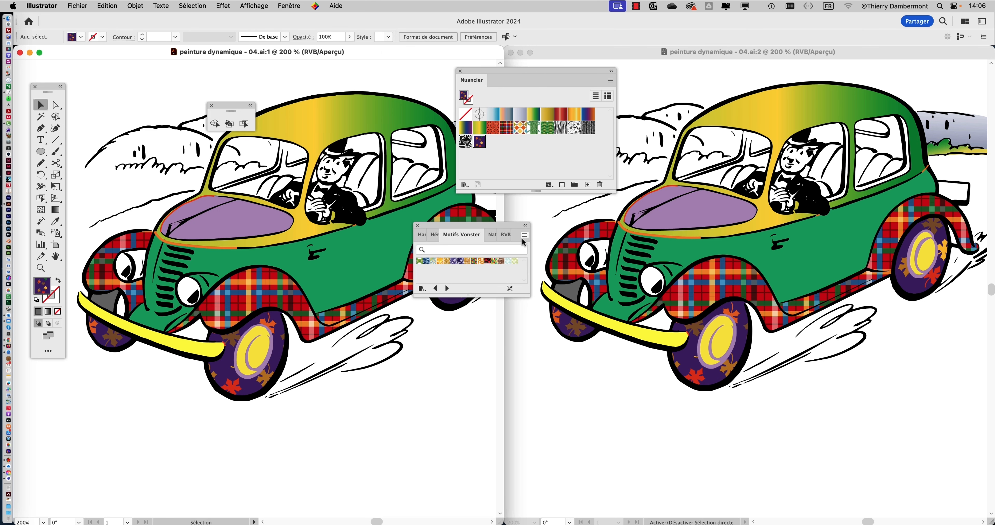
left_click(523, 235)
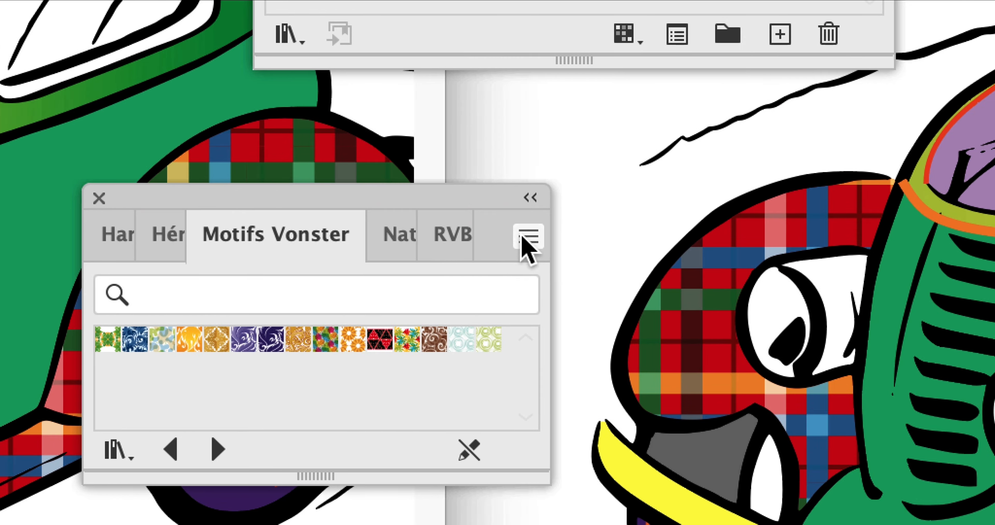
left_click(558, 234)
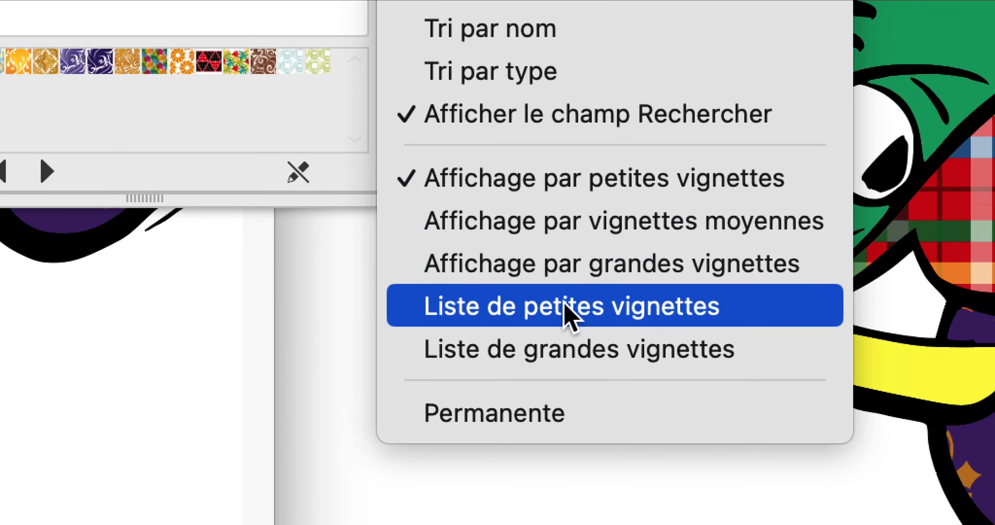
left_click(564, 274)
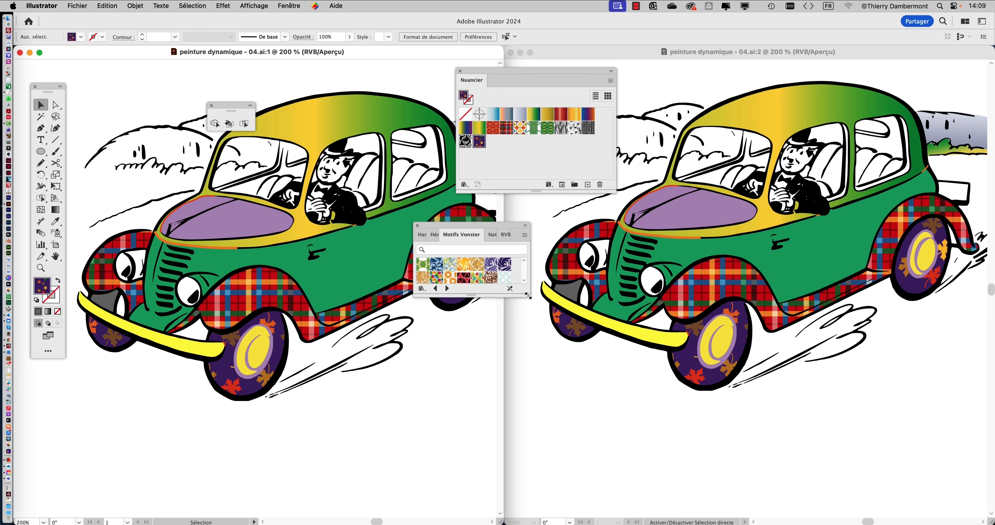
left_click_drag(528, 295, 539, 378)
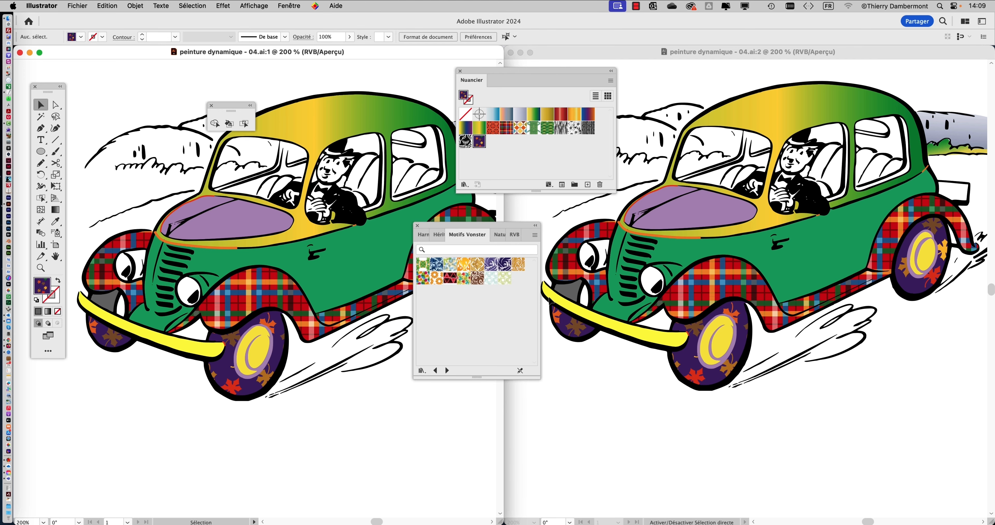
Switch to Firefox with the Vonster pattern designer's LinkedIn profile and collapse the messaging overlay
key("super+Tab")
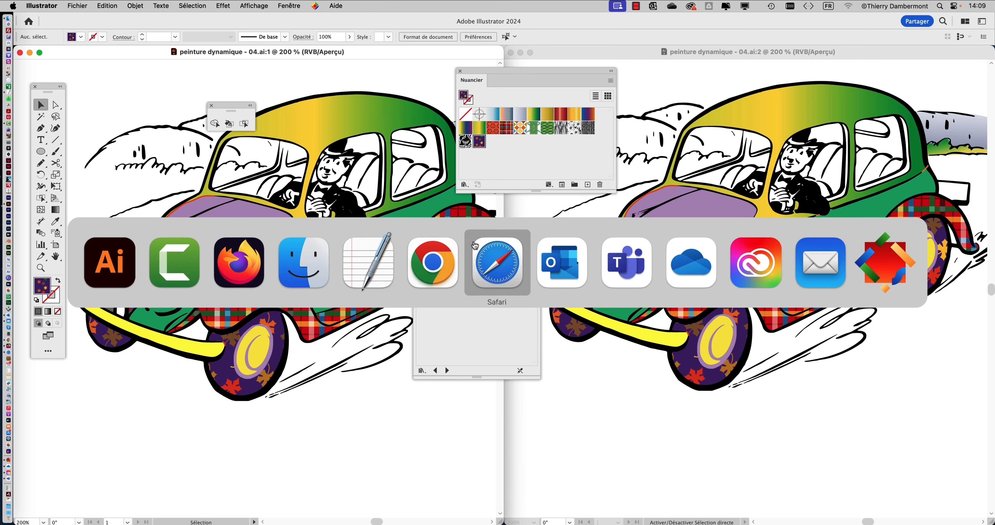
left_click(244, 261)
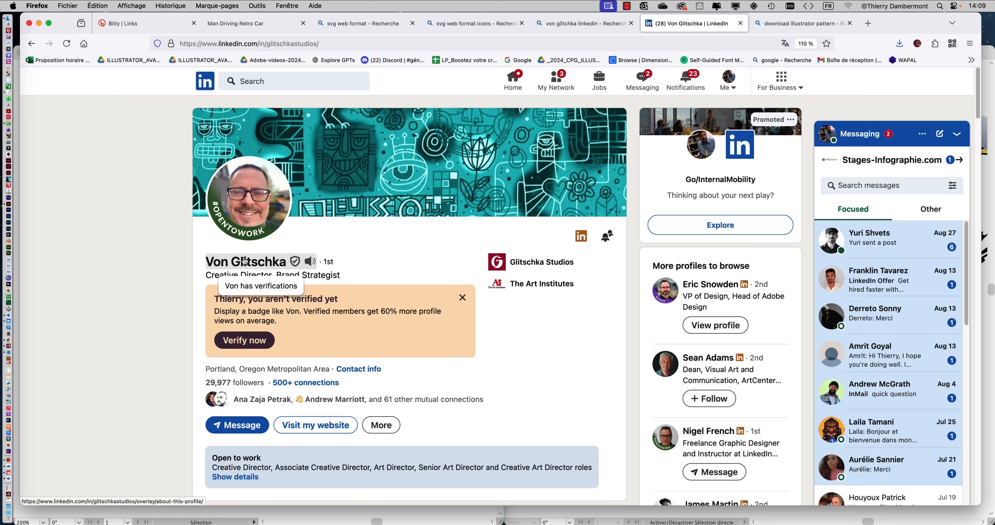
left_click(956, 135)
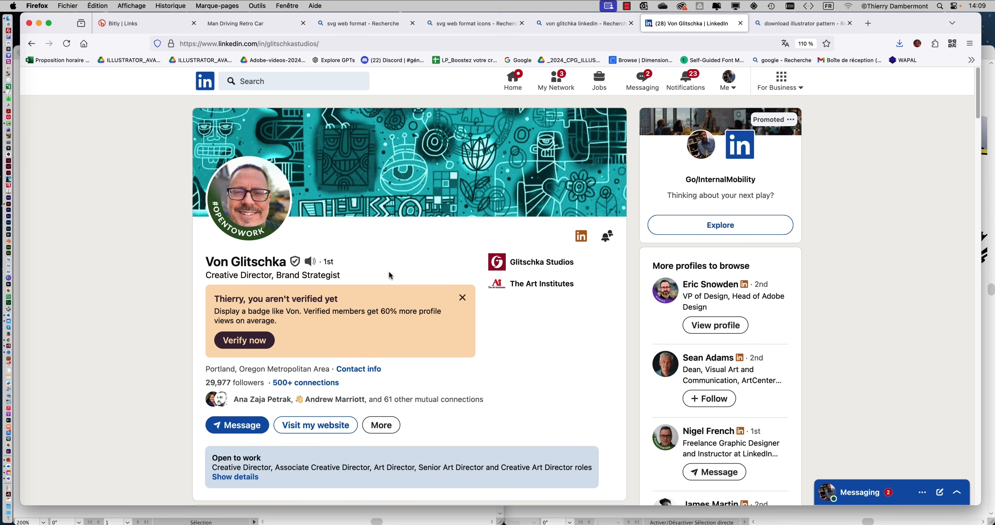
Look through the designer's profile, from the highlights and activity to the experience, education, skills and recommendations sections
scroll(336, 293, "down", 7)
scroll(336, 292, "down", 12)
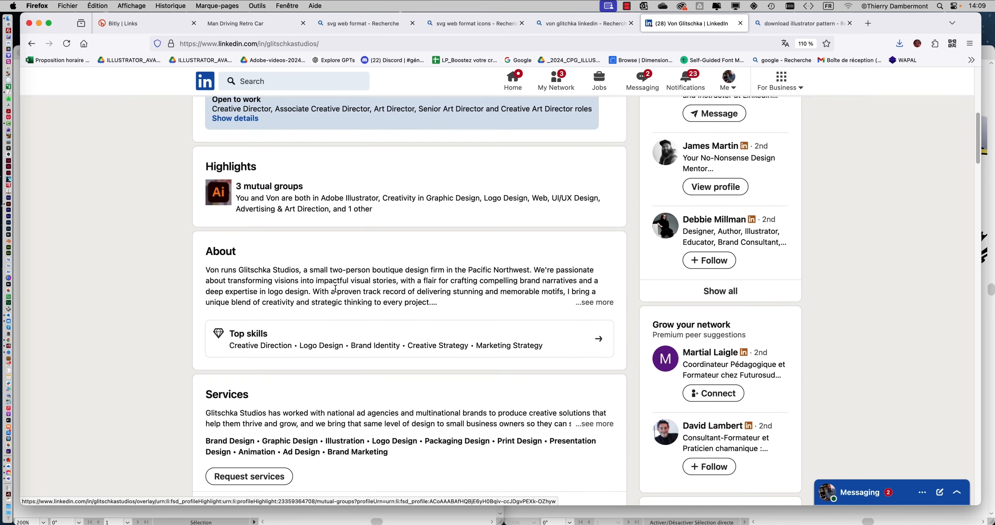
scroll(336, 293, "down", 10)
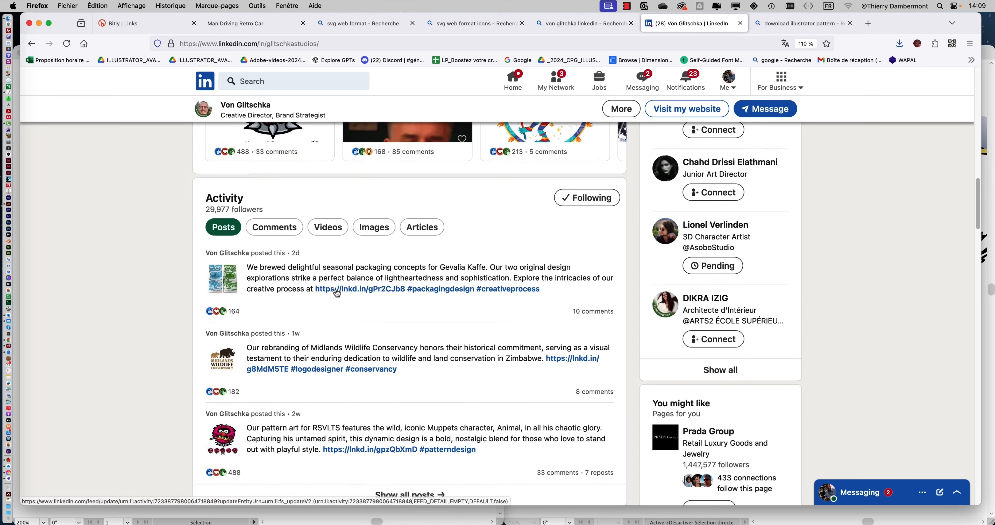
scroll(335, 292, "down", 18)
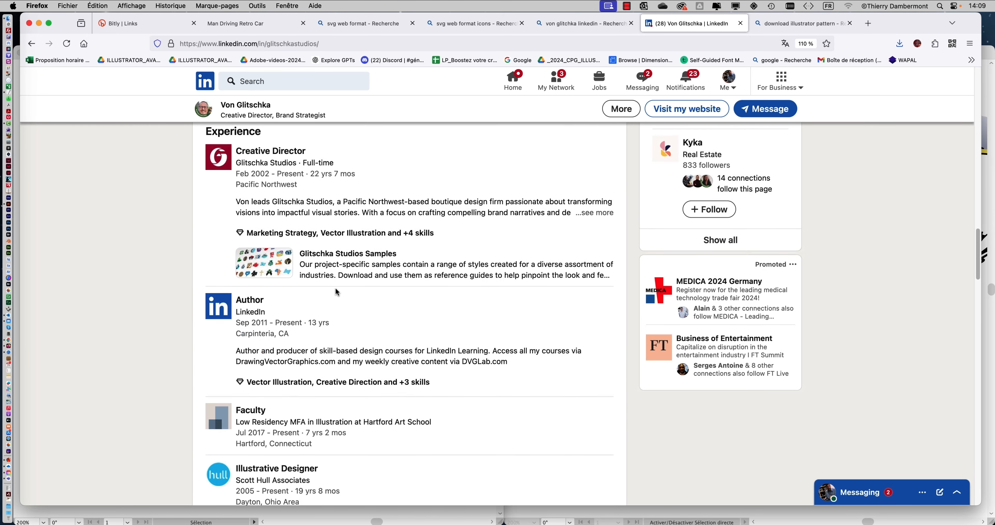
scroll(336, 288, "up", 1)
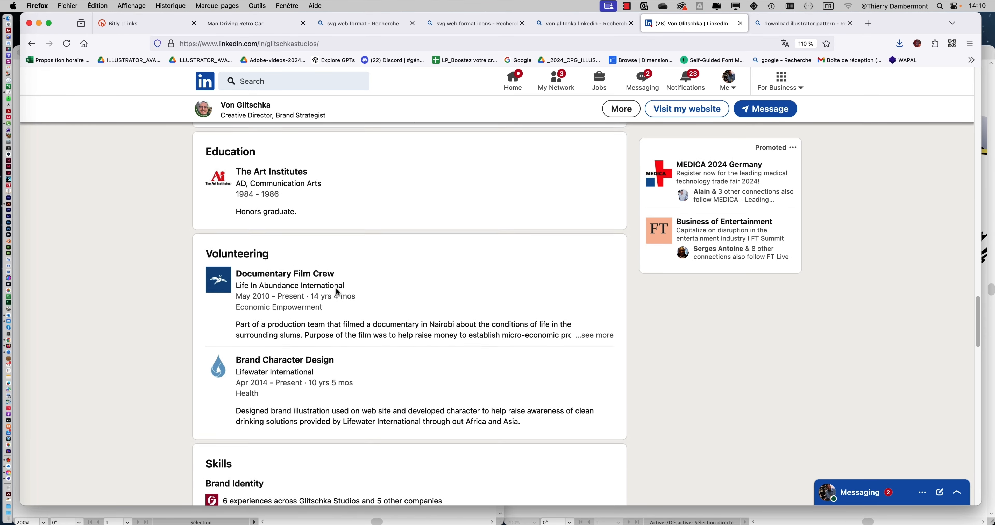
scroll(335, 288, "down", 12)
scroll(336, 288, "up", 12)
scroll(335, 287, "down", 12)
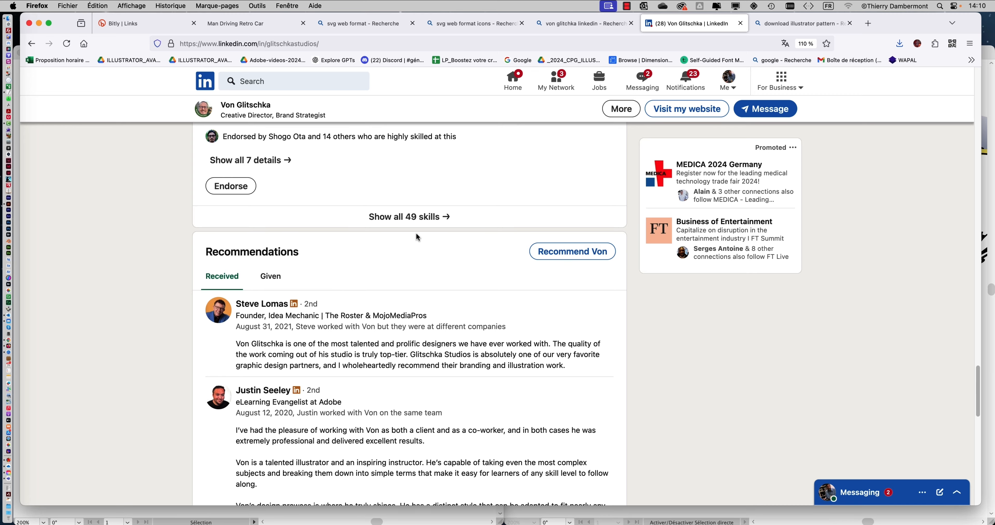
scroll(386, 258, "down", 10)
scroll(386, 257, "up", 20)
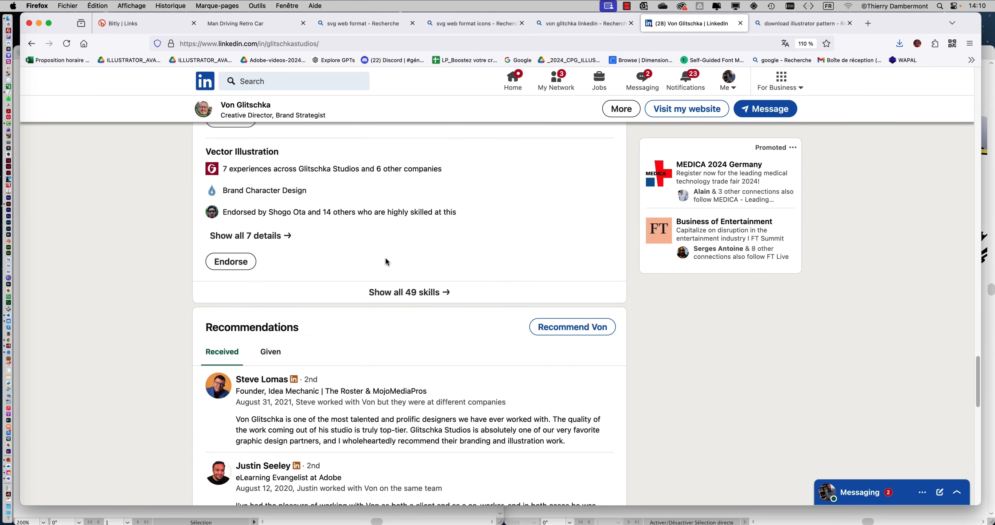
Go back to the Activity section of the designer's profile and open the full list of posts
scroll(386, 262, "up", 20)
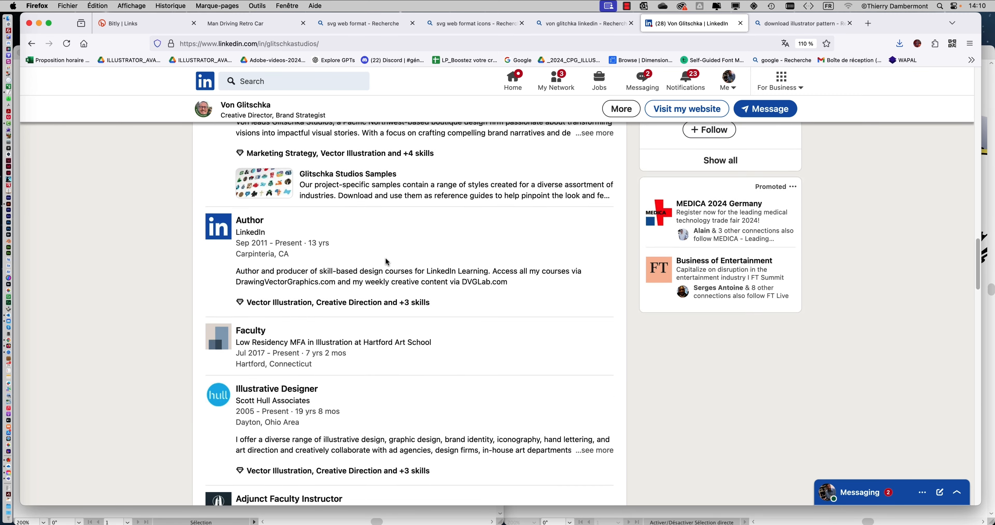
scroll(385, 261, "up", 7)
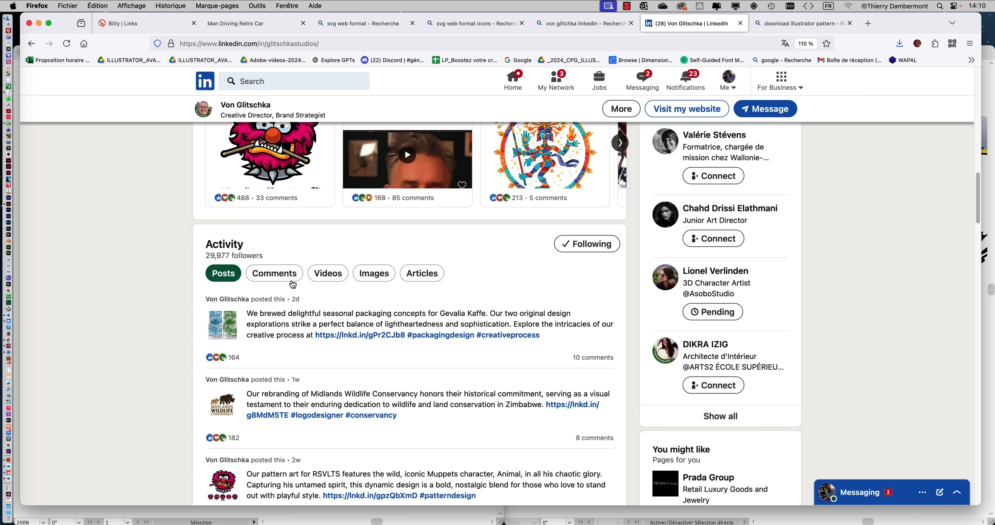
scroll(412, 408, "down", 4)
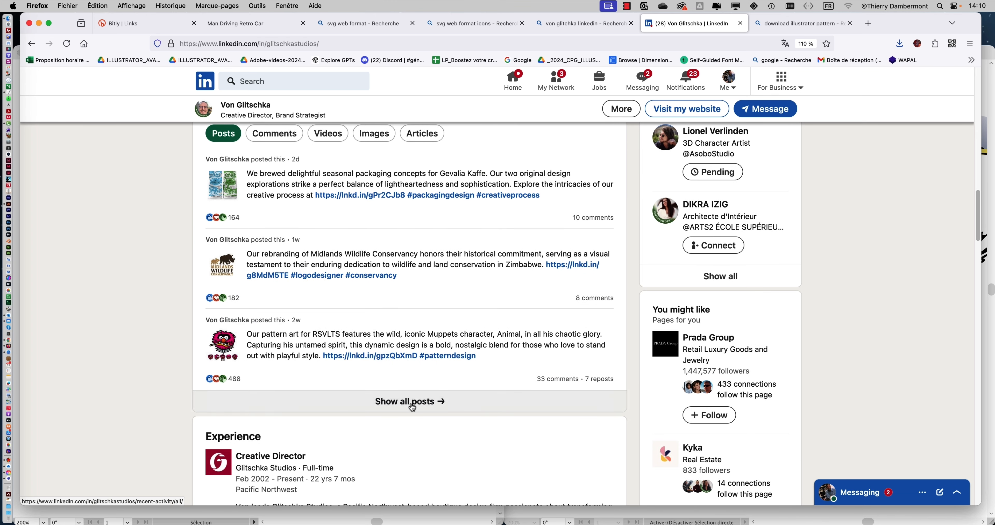
left_click(412, 405)
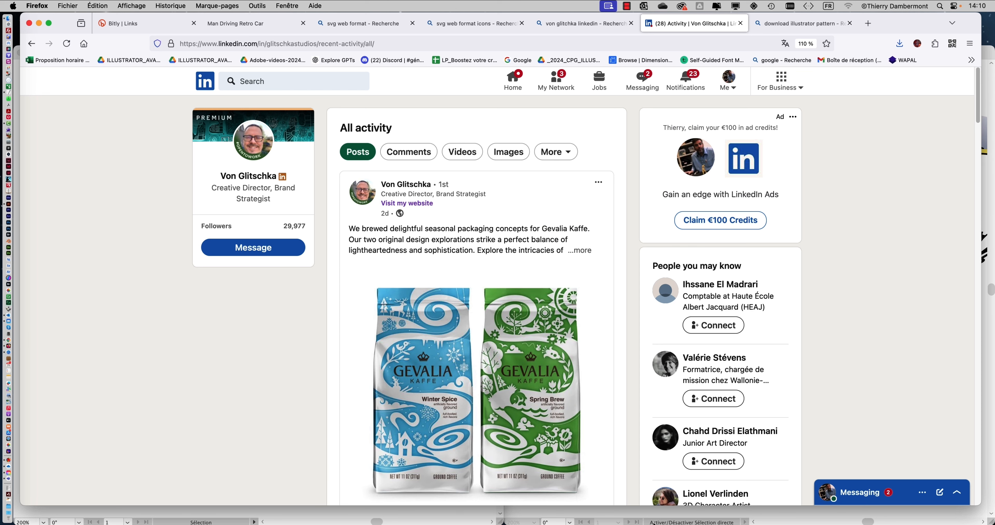
Look through the designer's posts, from the Gevalia Kaffe packaging to the RSVLTS pattern art and the AZAR branding
scroll(555, 388, "down", 3)
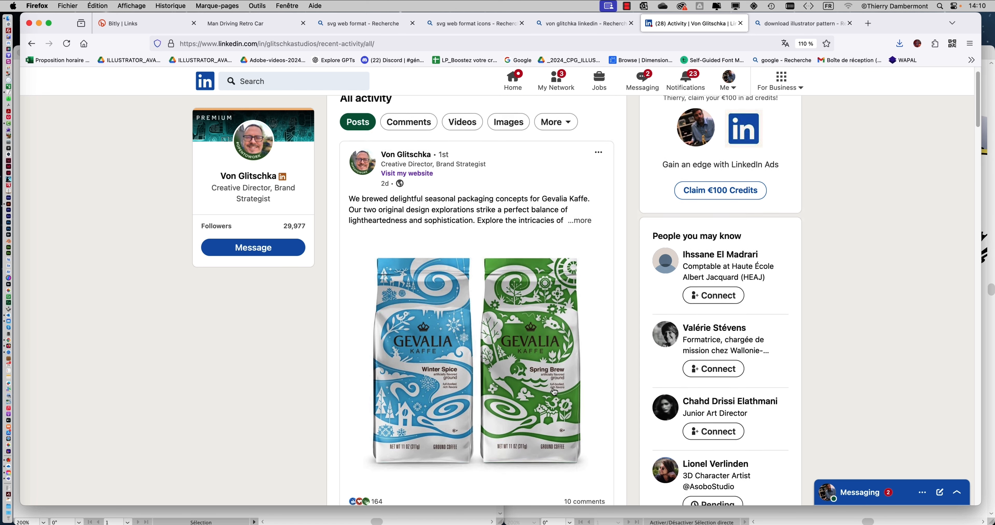
scroll(555, 392, "down", 2)
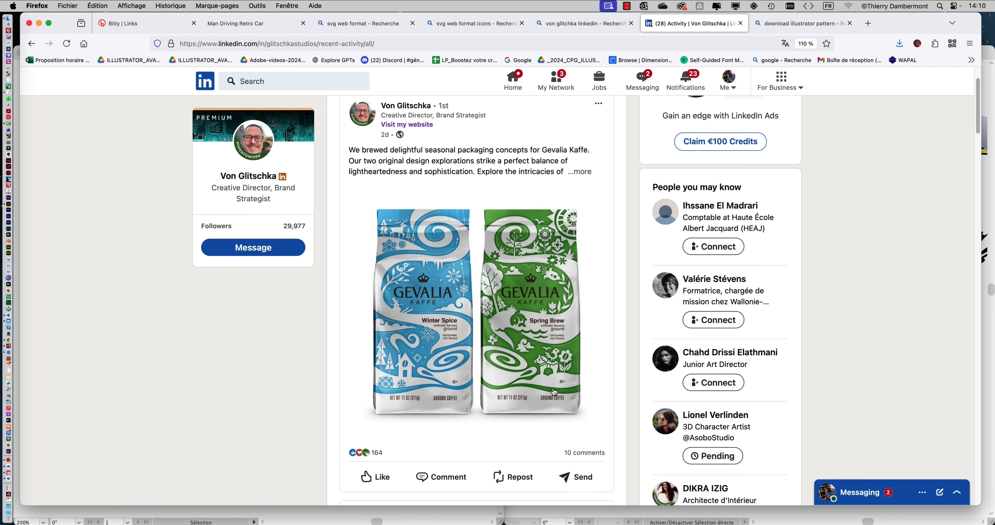
scroll(554, 392, "down", 3)
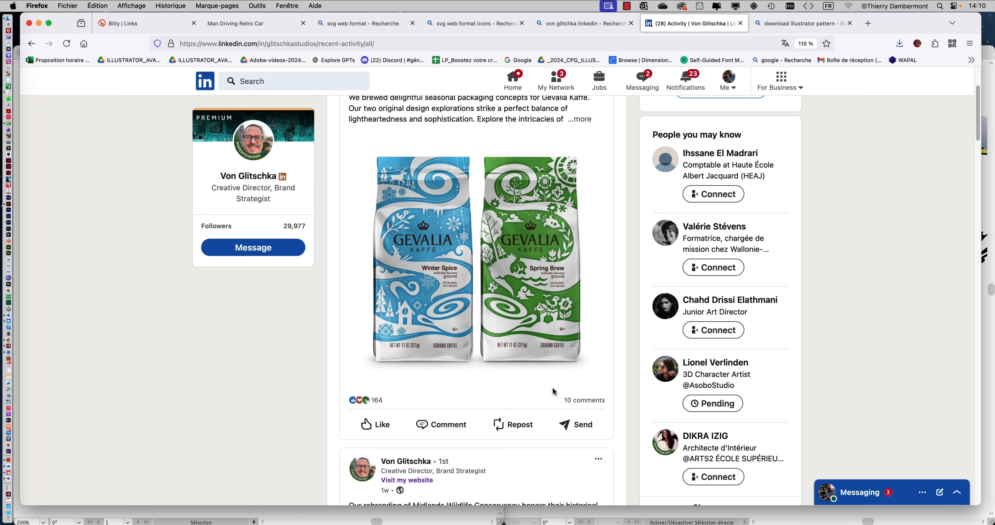
scroll(555, 392, "up", 2)
scroll(554, 392, "up", 2)
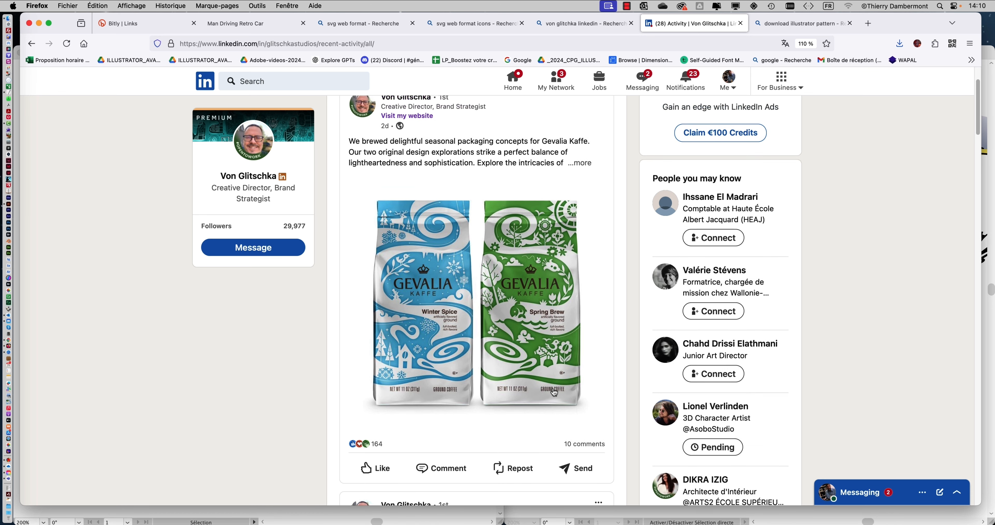
scroll(554, 391, "down", 5)
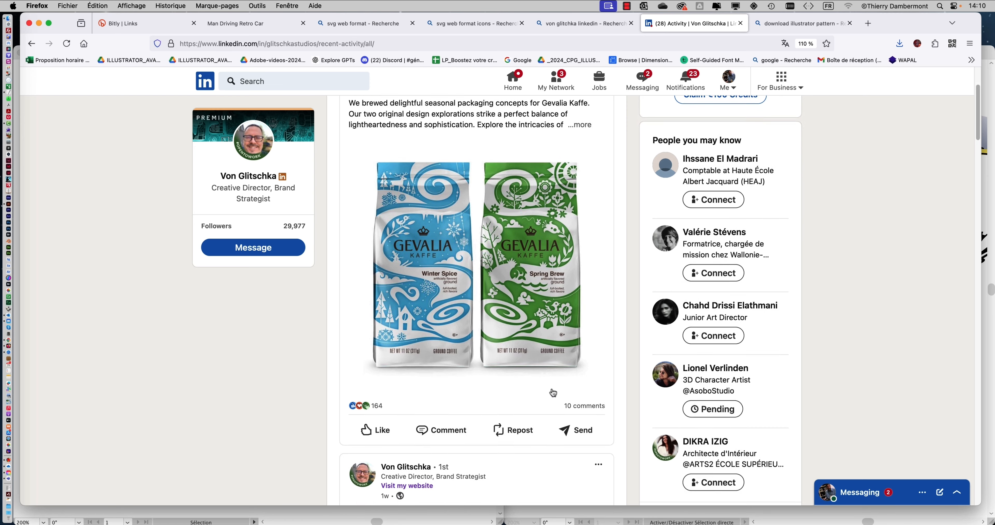
scroll(553, 392, "down", 6)
scroll(554, 392, "up", 3)
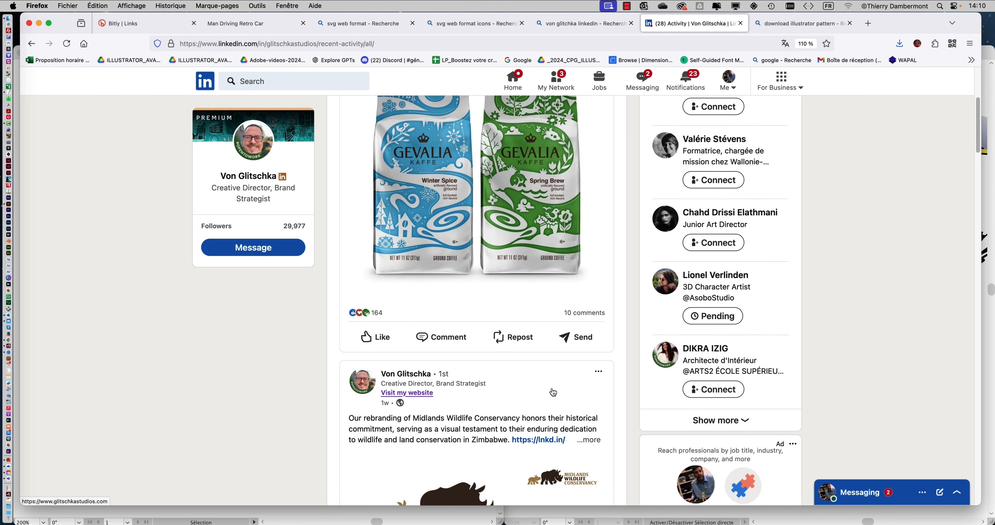
scroll(553, 391, "down", 10)
scroll(553, 392, "down", 20)
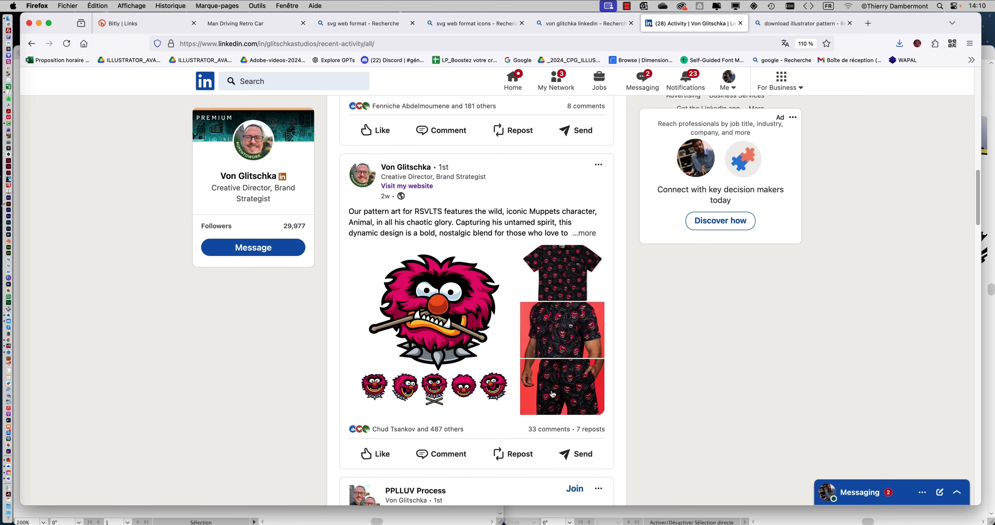
scroll(552, 394, "down", 18)
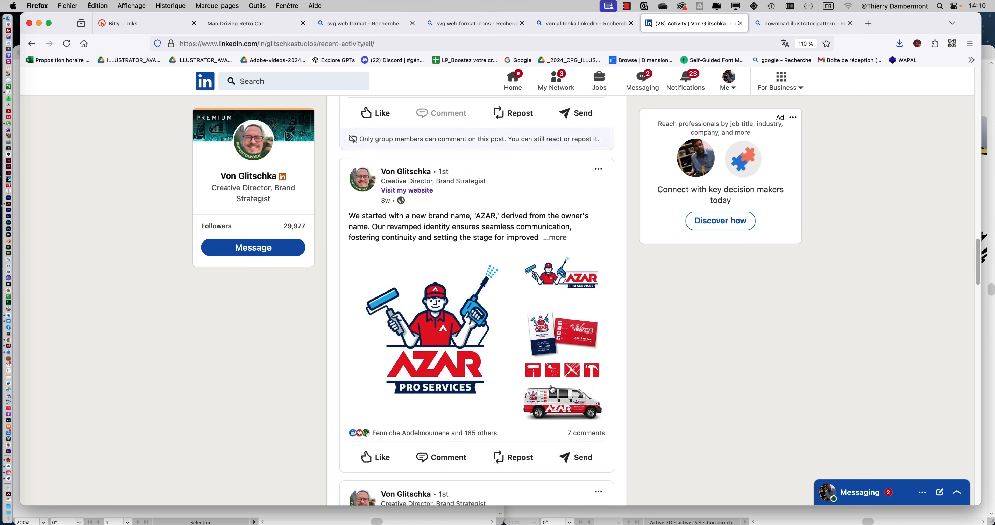
Switch to the Bing results for "download illustrator pattern", highlight the query and dismiss the search suggestions
left_click(798, 30)
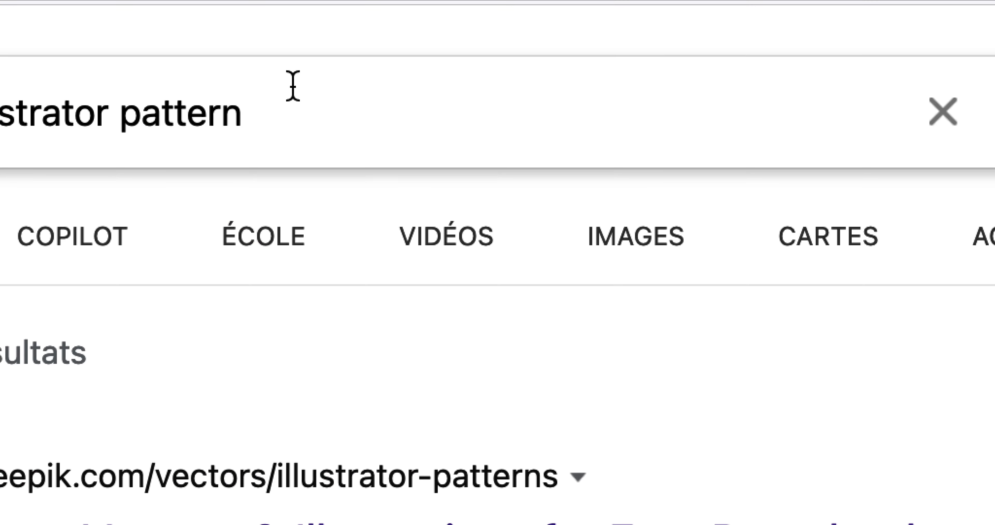
left_click_drag(286, 94, 166, 91)
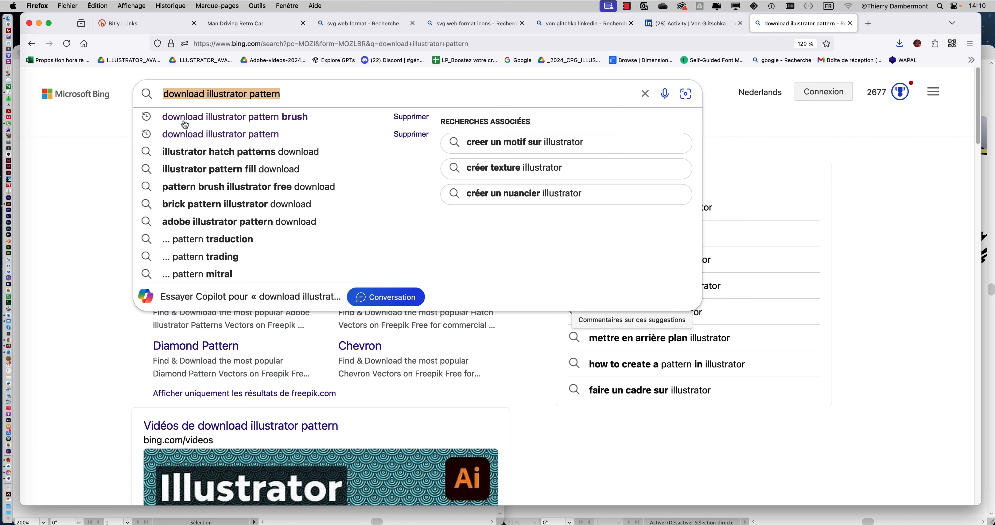
left_click(101, 145)
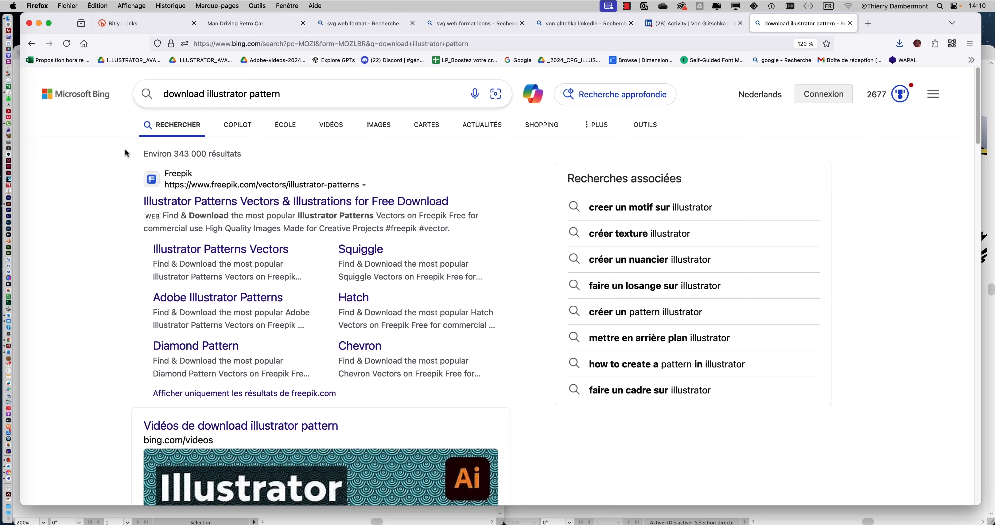
Look through the web results for sites offering Illustrator pattern downloads, such as Freepik, DesignM.ag, Vecteezy, Behance and Pixabay
scroll(316, 261, "down", 6)
scroll(317, 263, "down", 8)
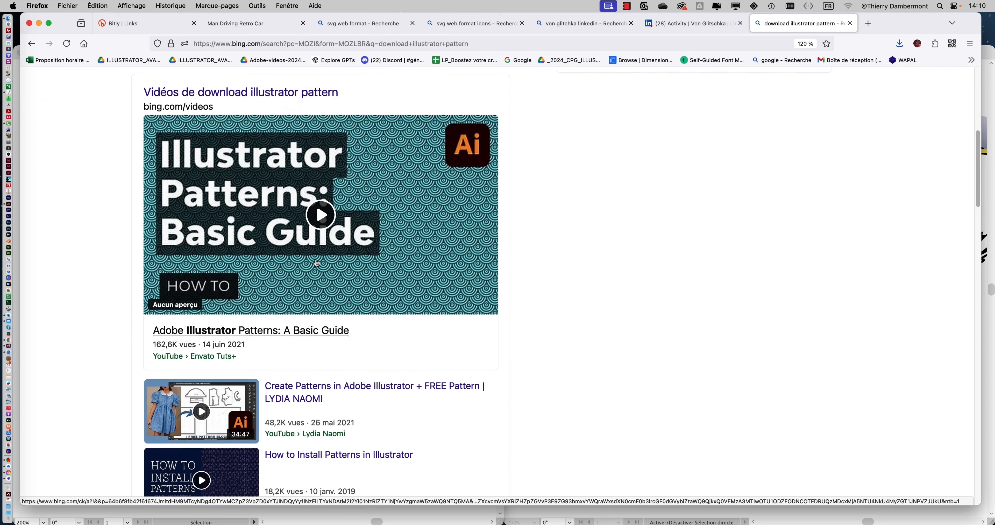
scroll(312, 266, "down", 10)
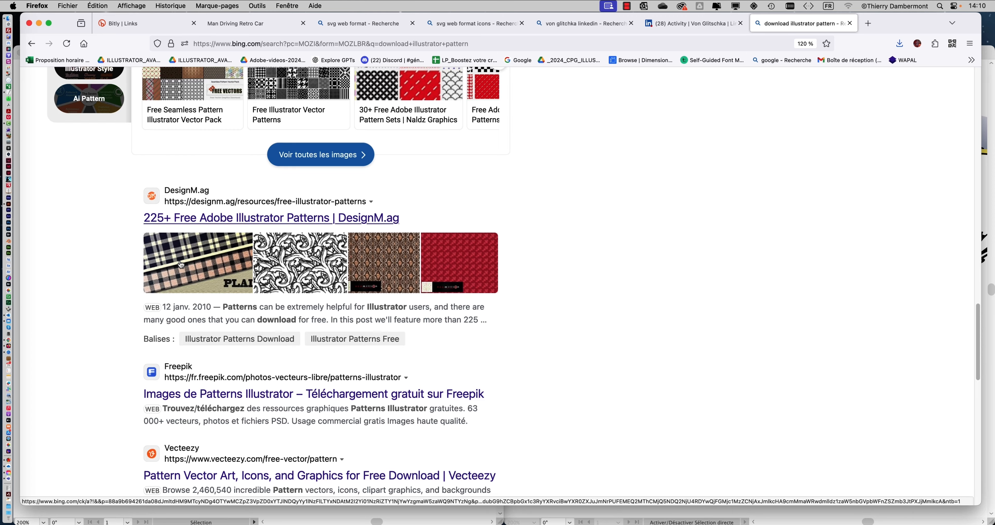
scroll(170, 243, "down", 3)
scroll(181, 264, "down", 8)
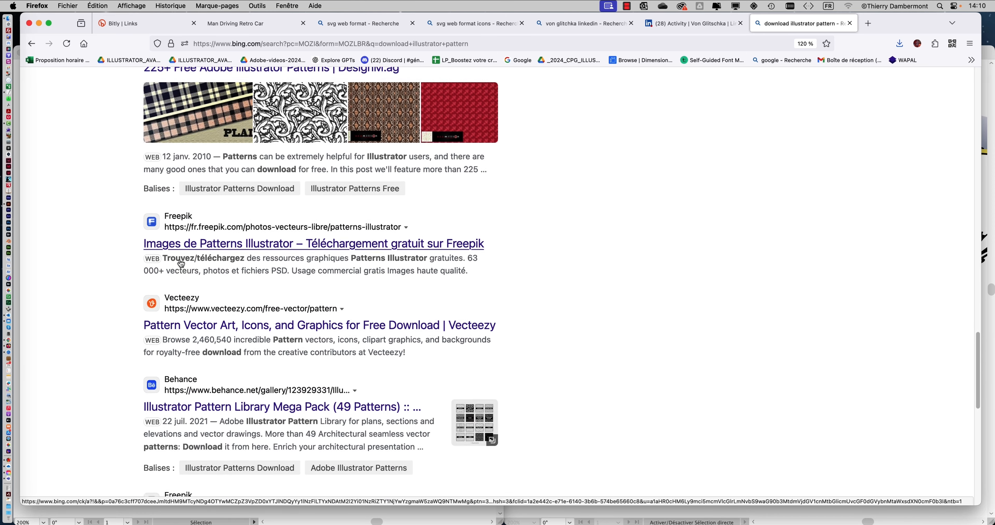
scroll(177, 270, "down", 1)
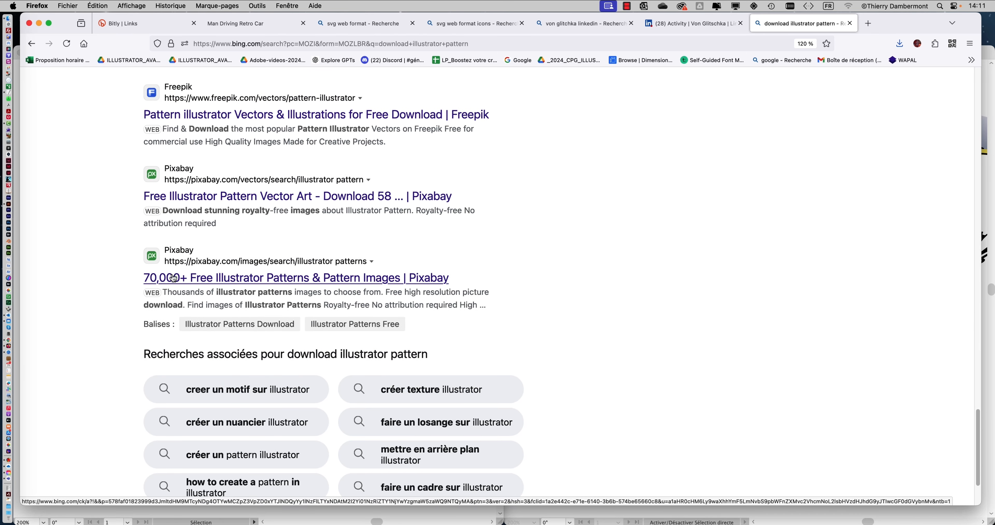
scroll(230, 289, "down", 1)
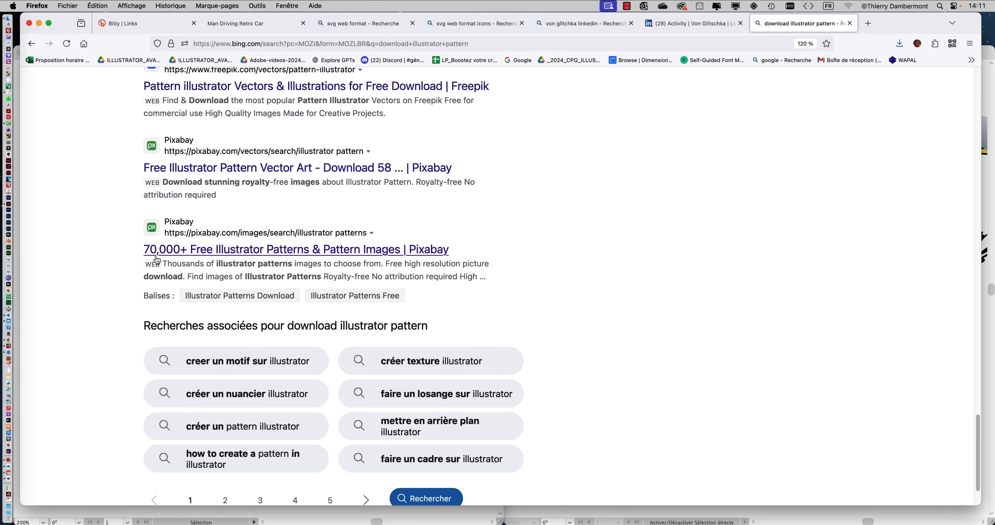
scroll(524, 120, "down", 1)
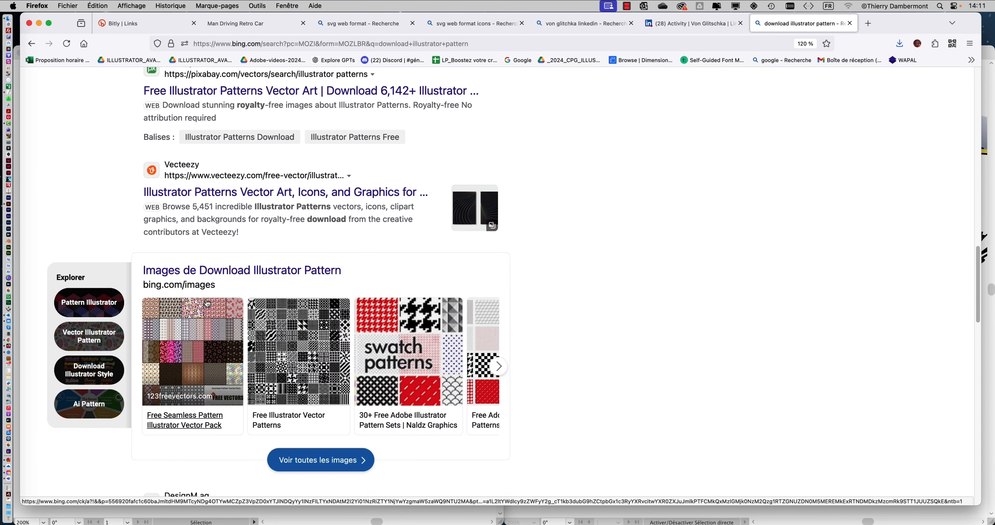
scroll(207, 303, "up", 15)
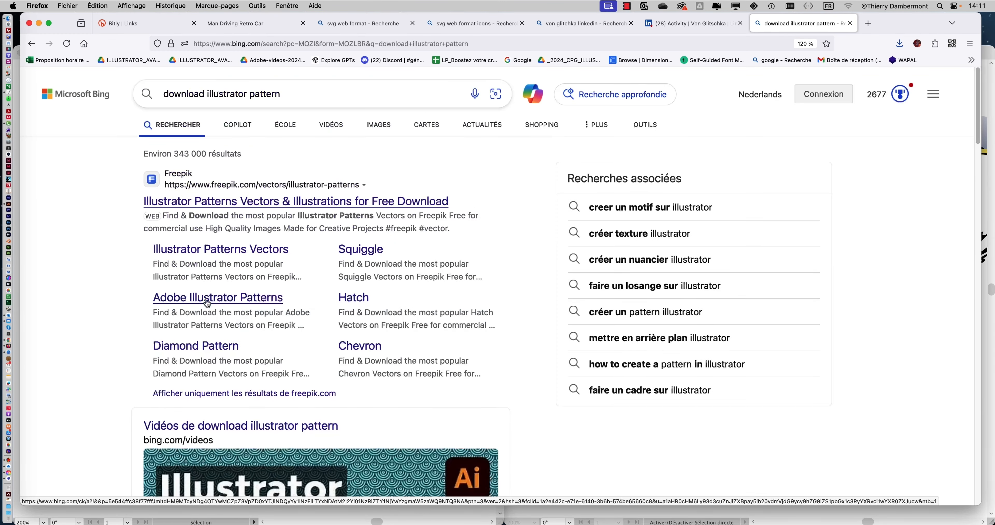
Show the image results for "download illustrator pattern" and look over the available pattern sets
left_click(377, 128)
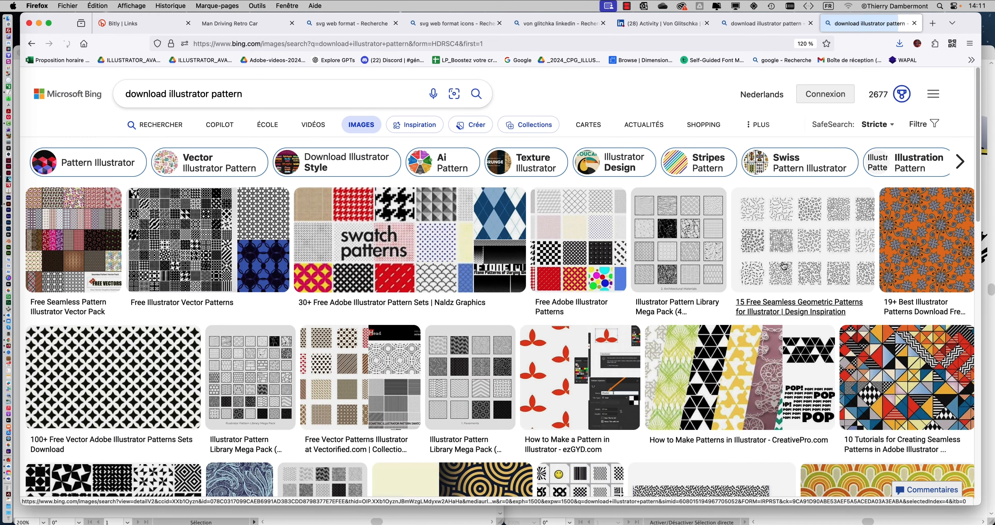
scroll(532, 368, "down", 10)
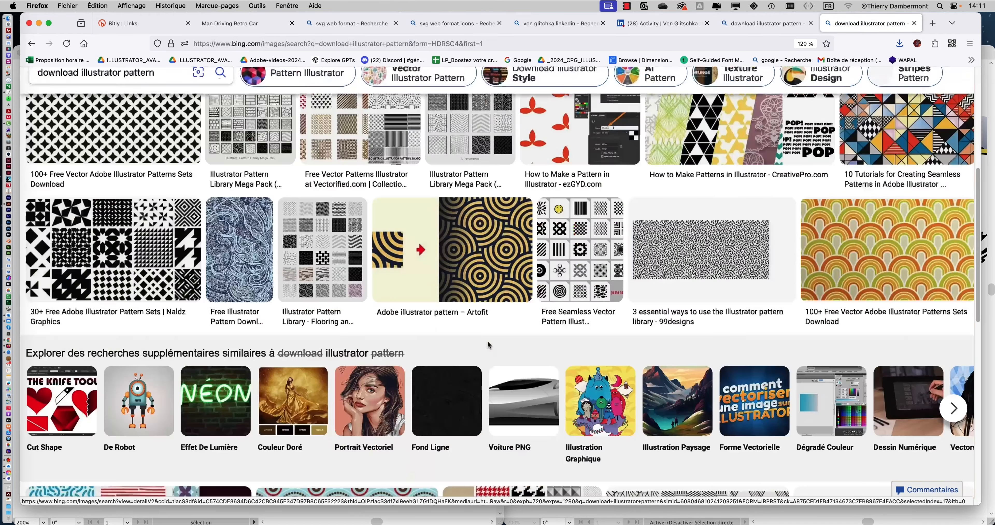
scroll(484, 337, "down", 8)
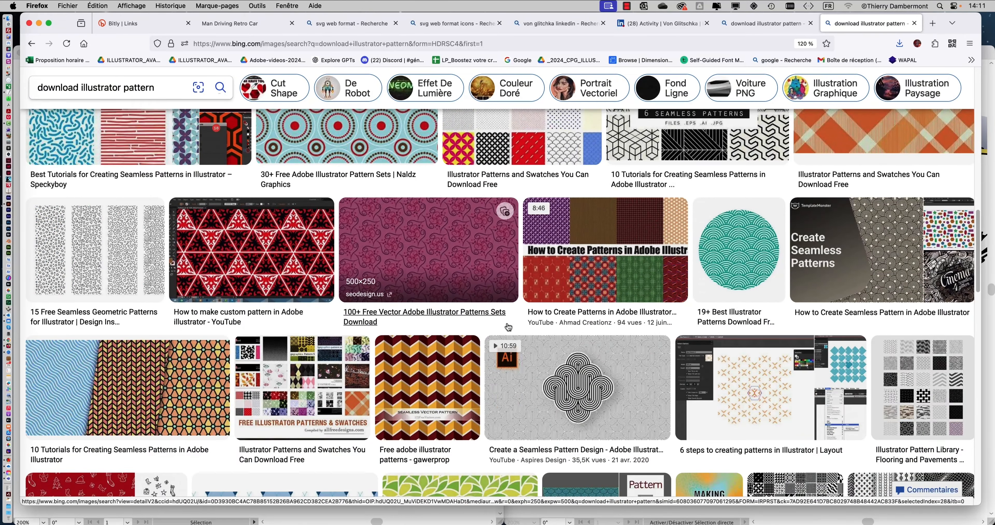
Refine the image search to "download illustrator pattern waves"
scroll(387, 293, "up", 18)
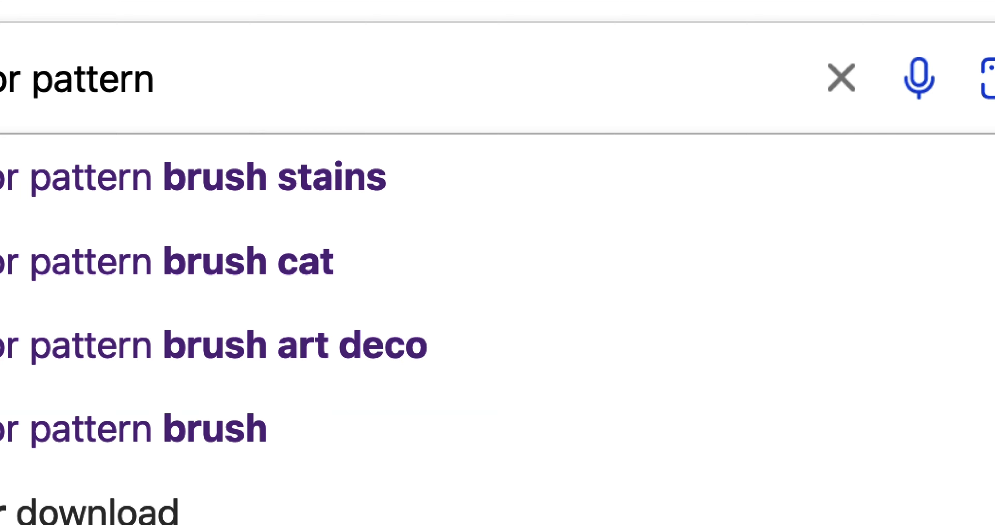
type("waves")
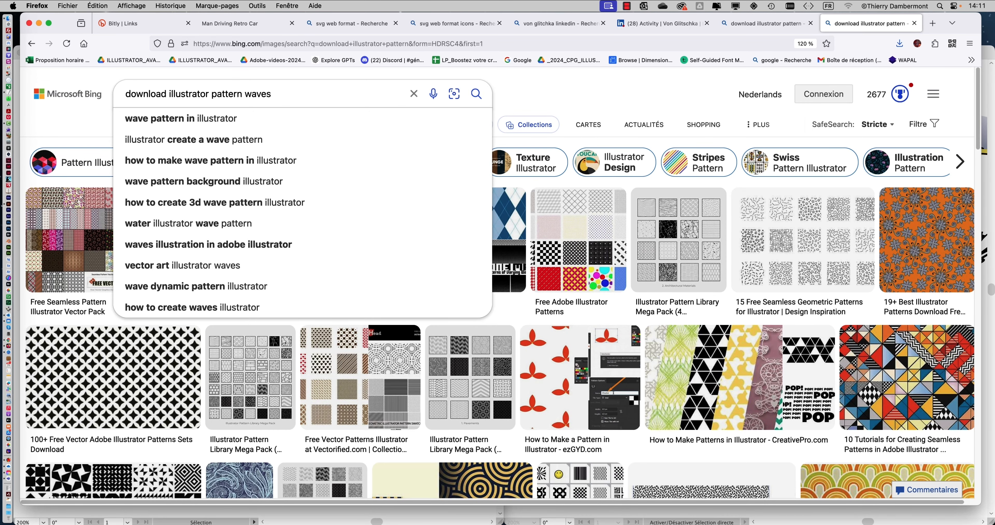
key("Return")
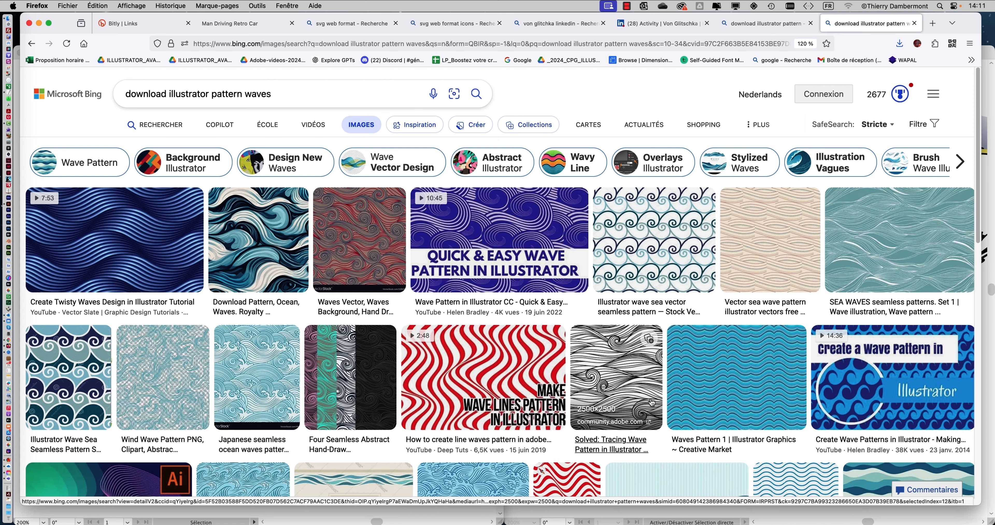
Preview the black-and-white wave pattern from Adobe Community and the blue one from Clker.com, closing each preview
scroll(623, 402, "down", 1)
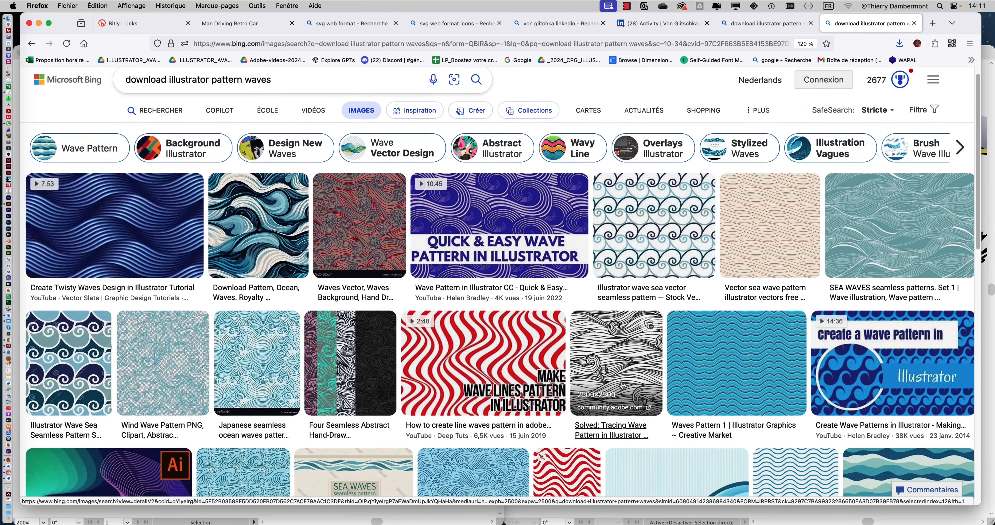
left_click(626, 341)
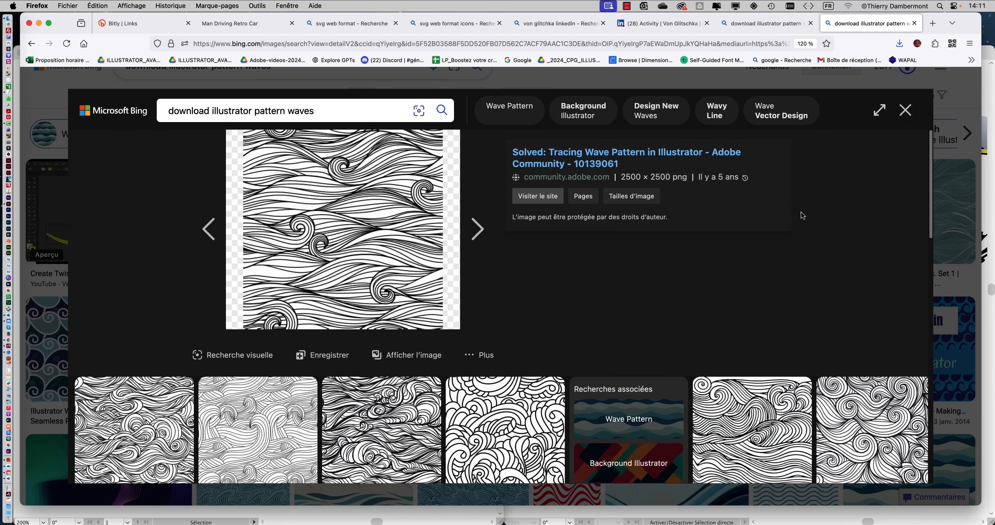
left_click(905, 111)
scroll(449, 307, "down", 5)
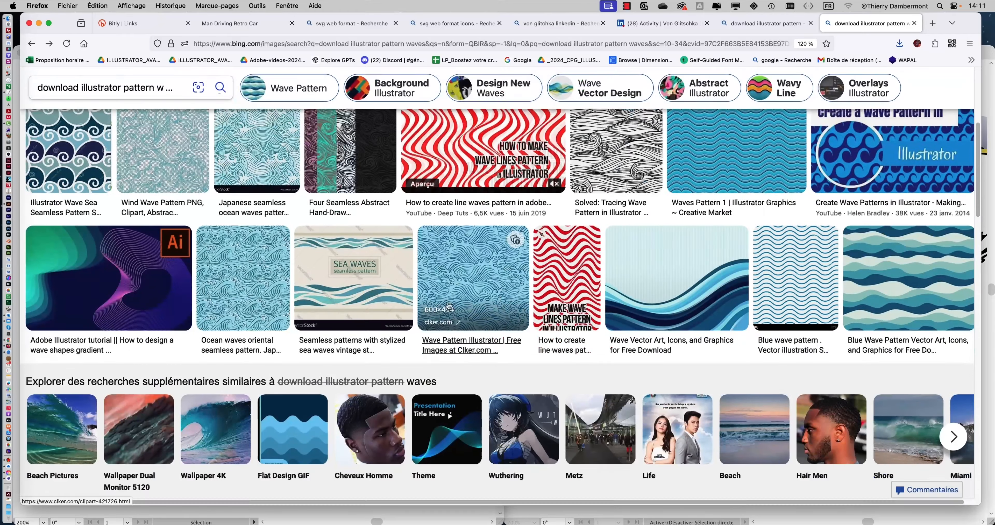
left_click(449, 307)
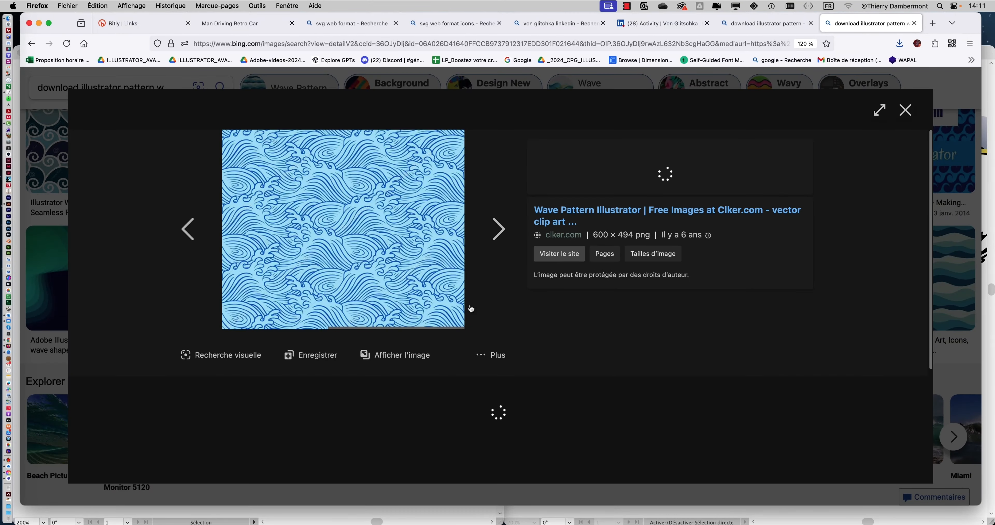
left_click(905, 111)
Browse further down the wave pattern image results, past the related searches
scroll(494, 356, "down", 5)
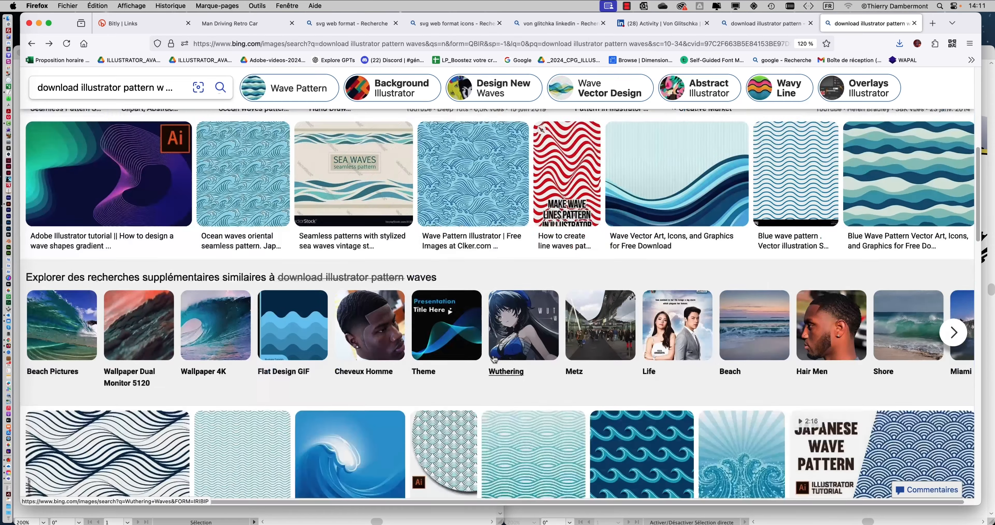
scroll(495, 360, "down", 10)
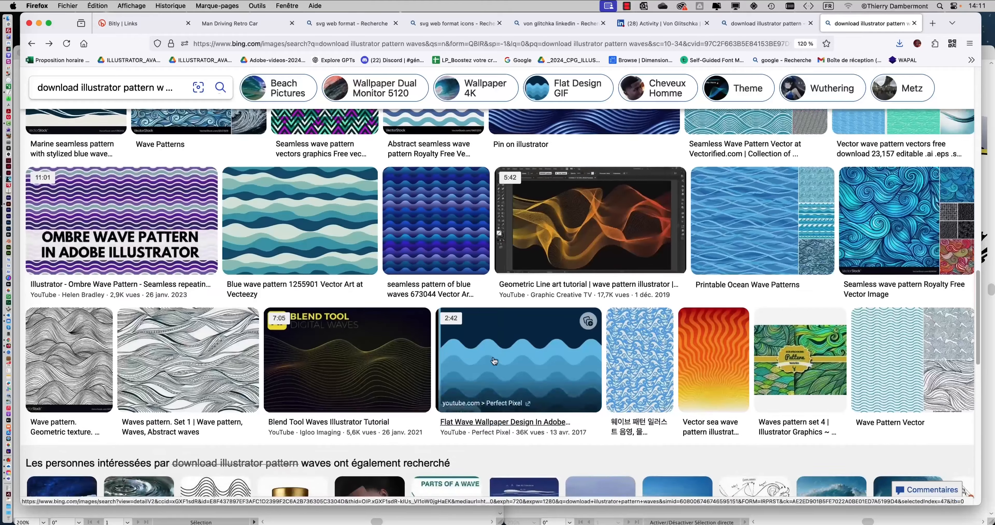
scroll(493, 359, "down", 7)
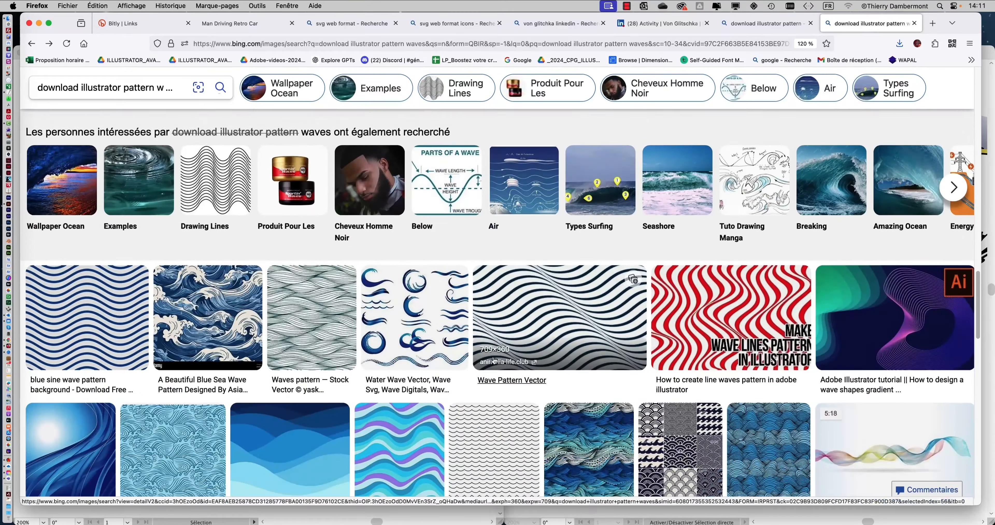
Look through the remaining wave pattern image results toward the end of the page
scroll(494, 360, "down", 5)
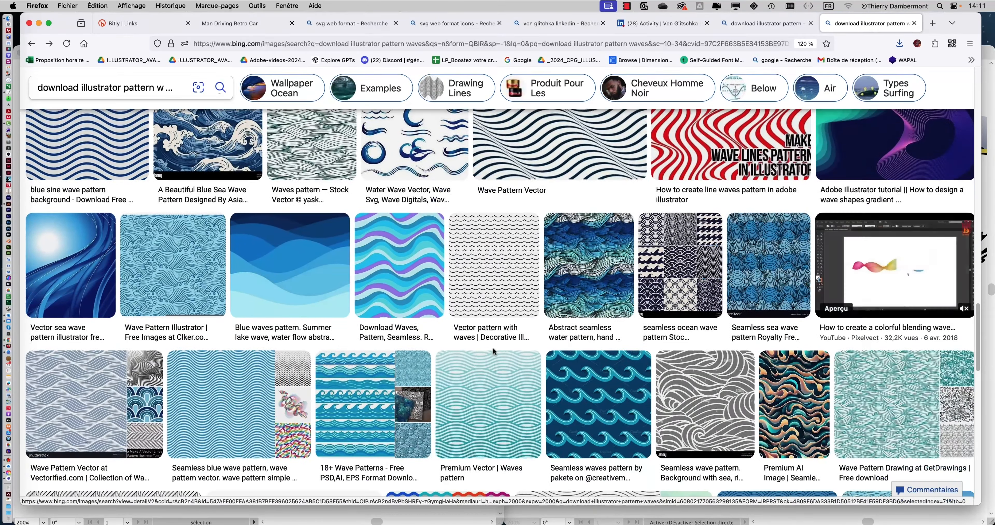
scroll(493, 352, "down", 8)
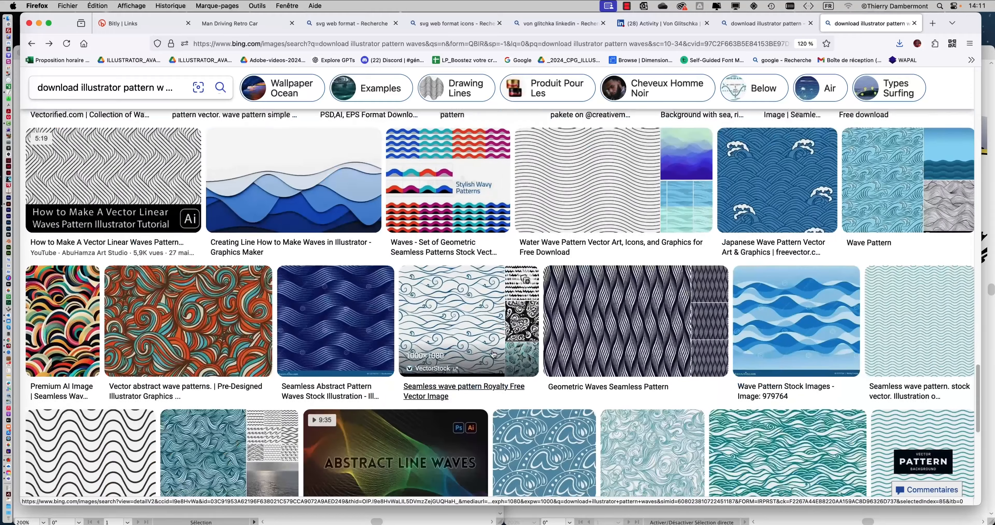
scroll(492, 349, "down", 2)
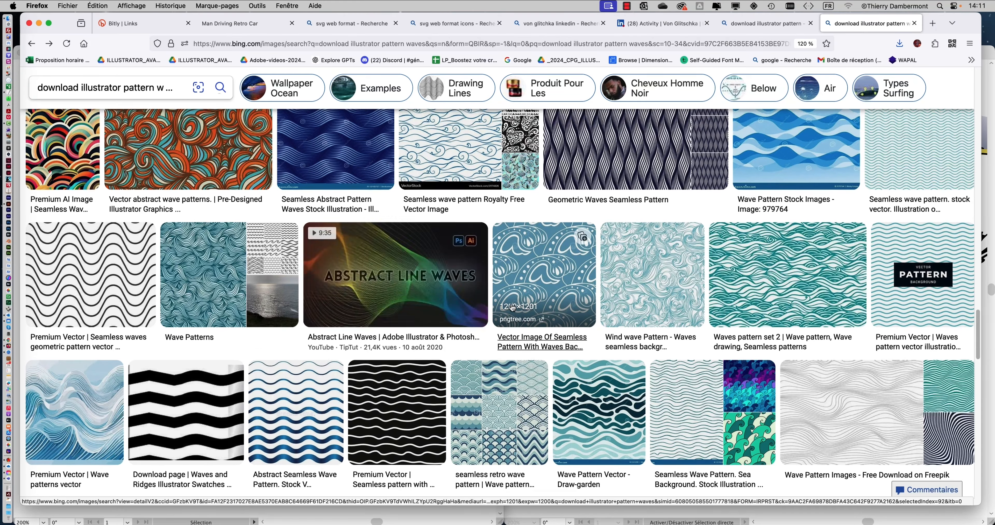
scroll(542, 316, "down", 5)
scroll(512, 314, "down", 8)
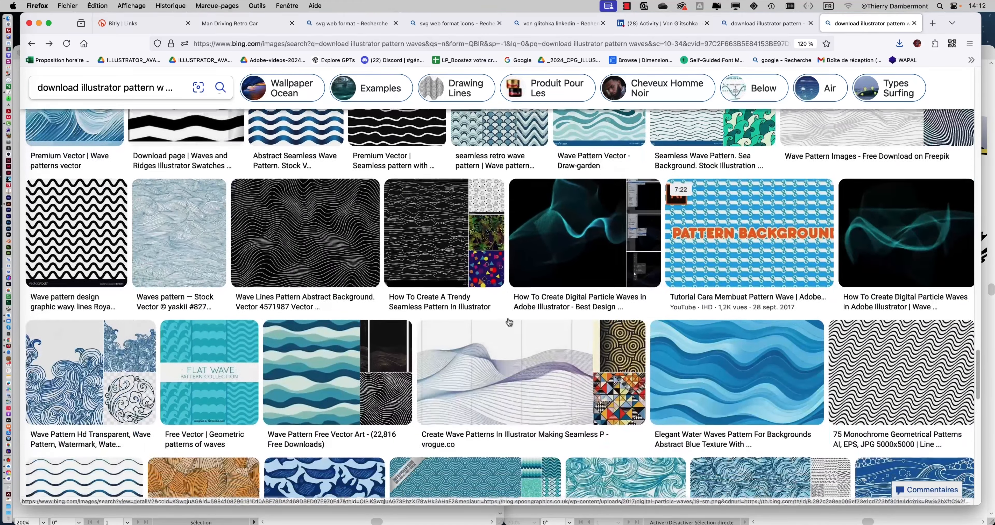
Refine the image search to "download illustrator pattern japanese waves"
scroll(509, 321, "up", 7)
scroll(509, 321, "up", 15)
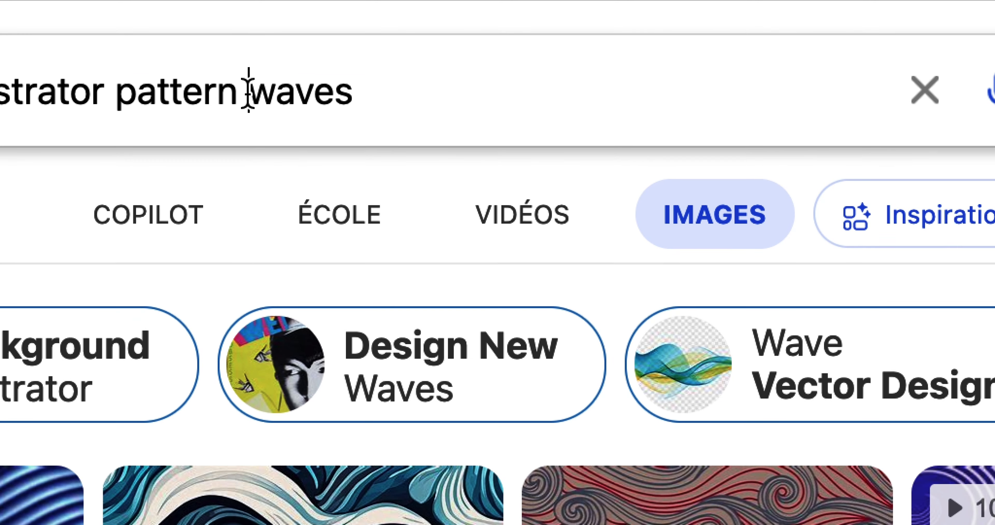
left_click(204, 101)
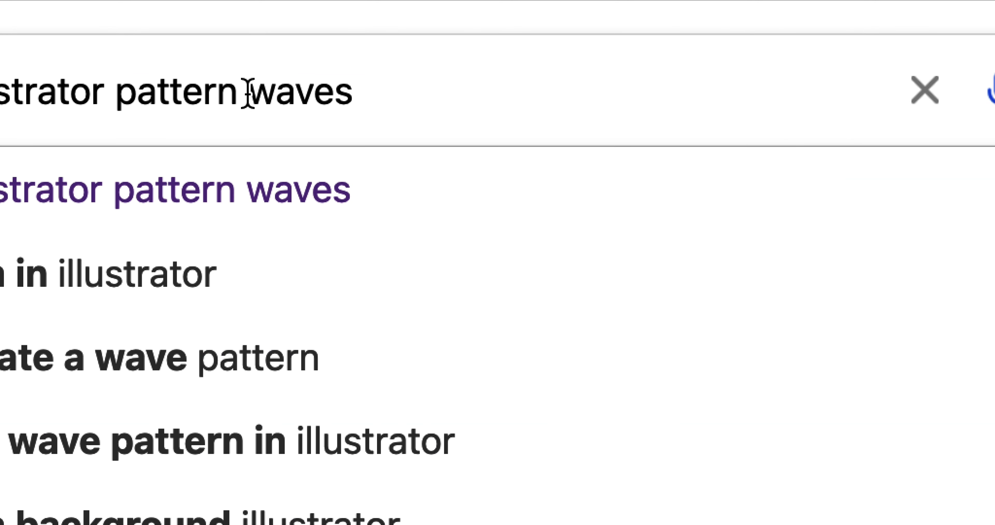
type("japanese")
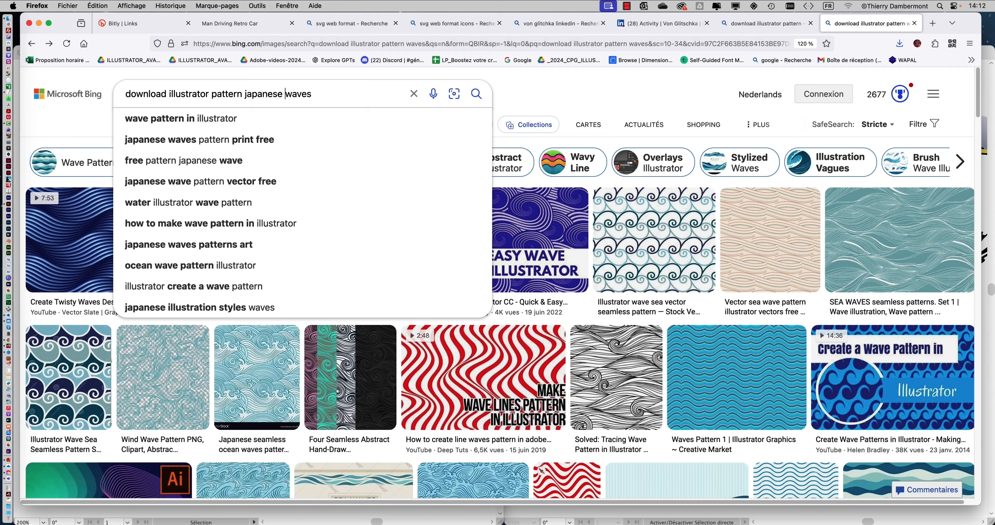
key("Return")
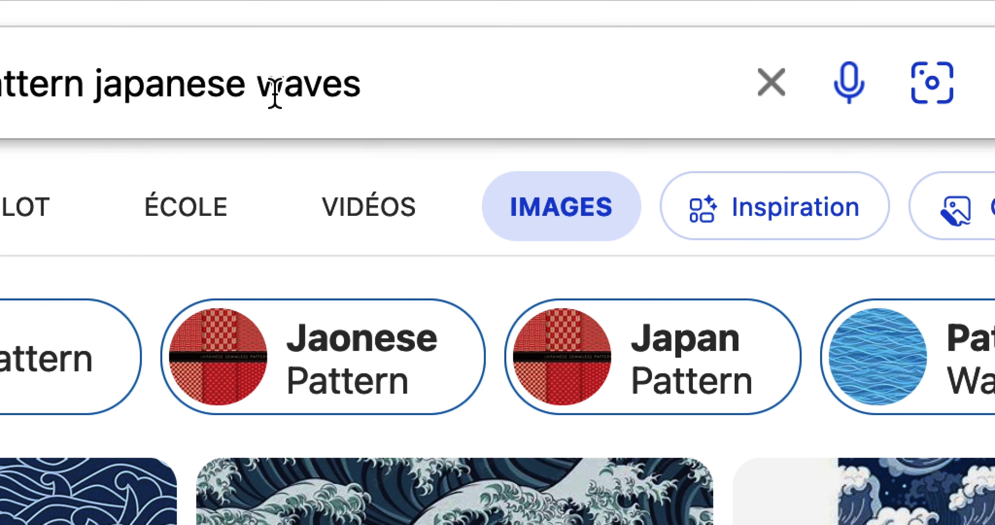
Narrow the image search to "download illustrator pattern japanese geometric waves"
left_click(258, 92)
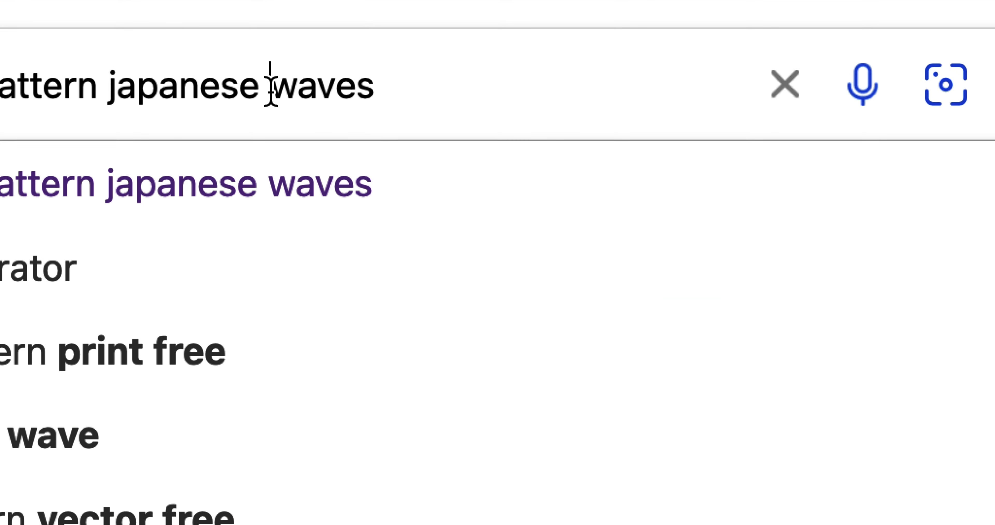
type("geometric")
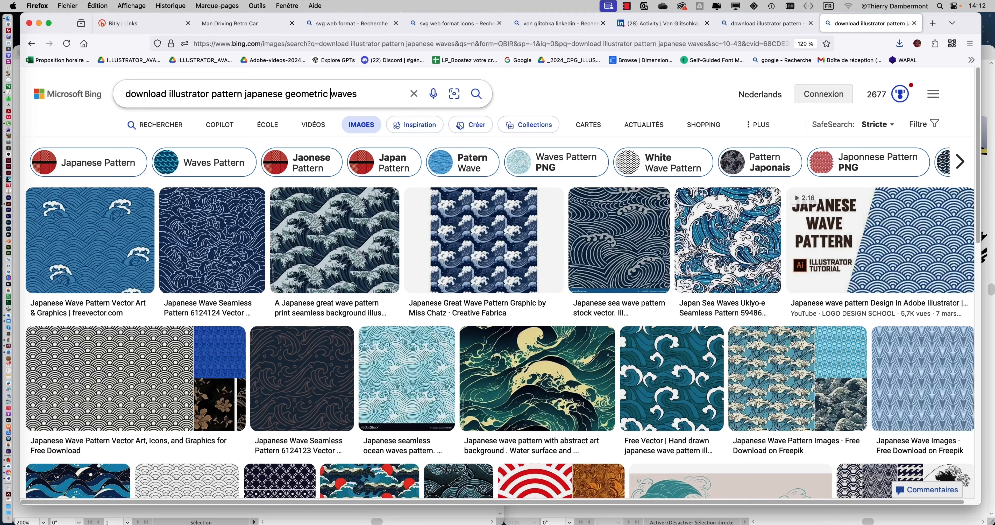
key("Return")
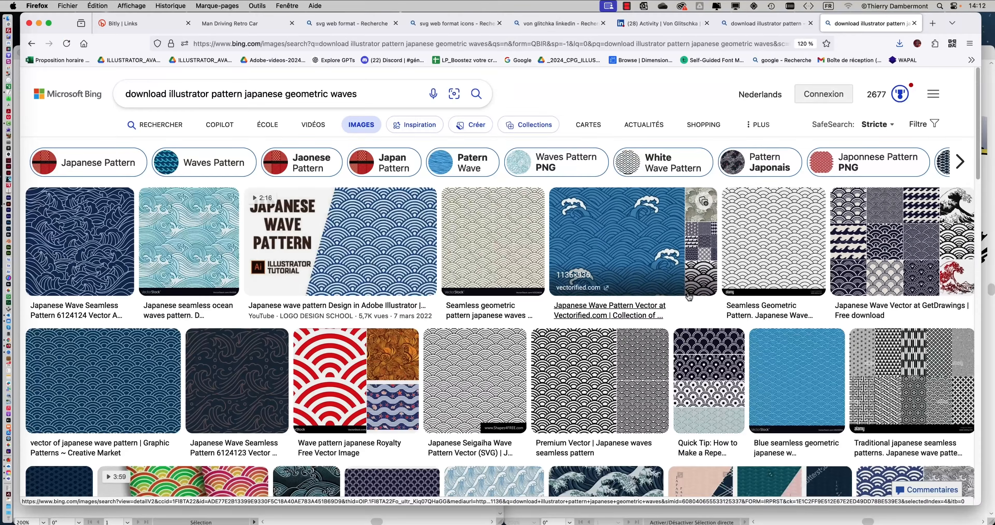
Look through the Japanese geometric wave pattern results and return to the beginning of the page
scroll(683, 296, "down", 5)
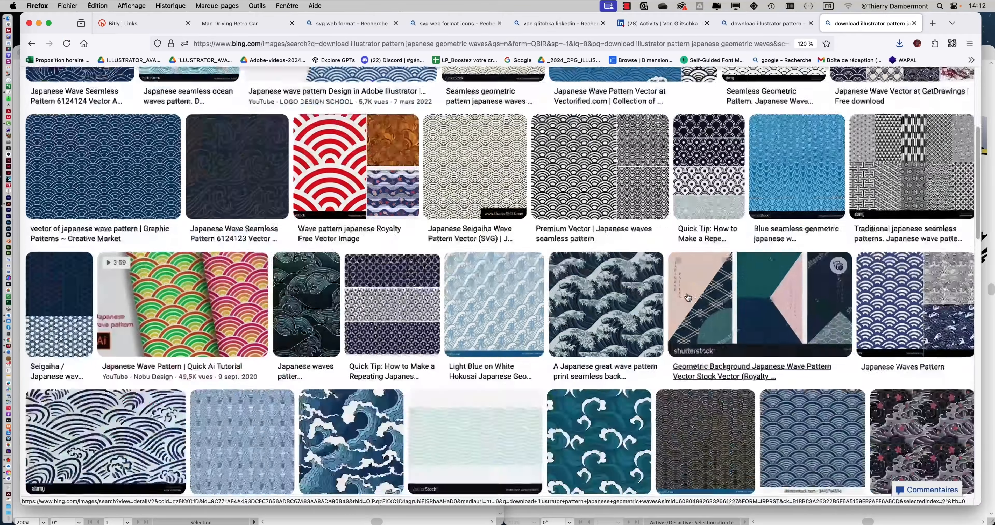
scroll(683, 297, "down", 4)
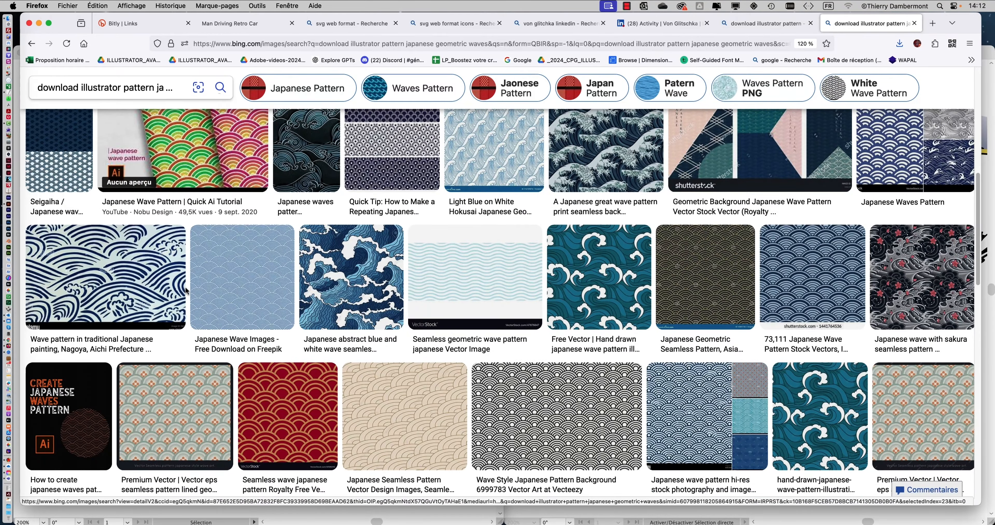
scroll(185, 291, "down", 7)
scroll(182, 296, "down", 15)
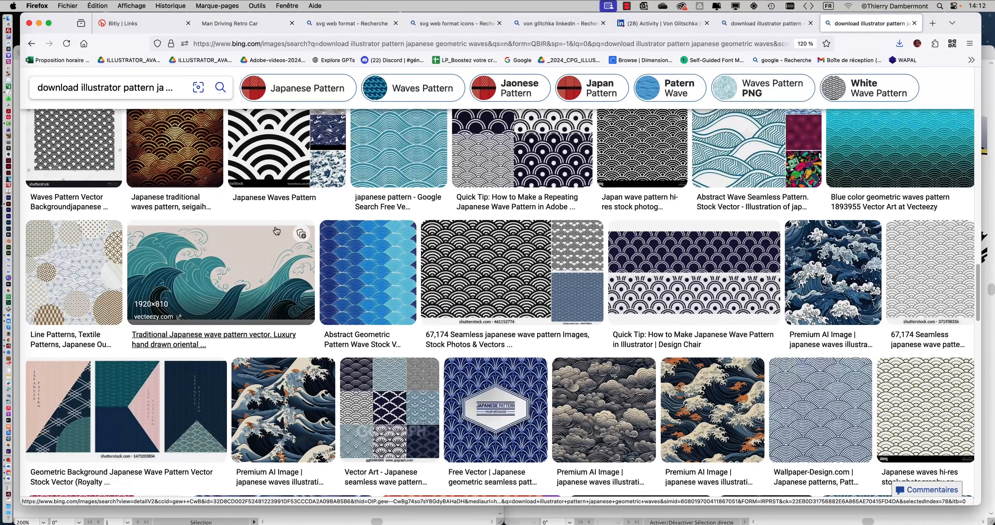
scroll(270, 219, "down", 10)
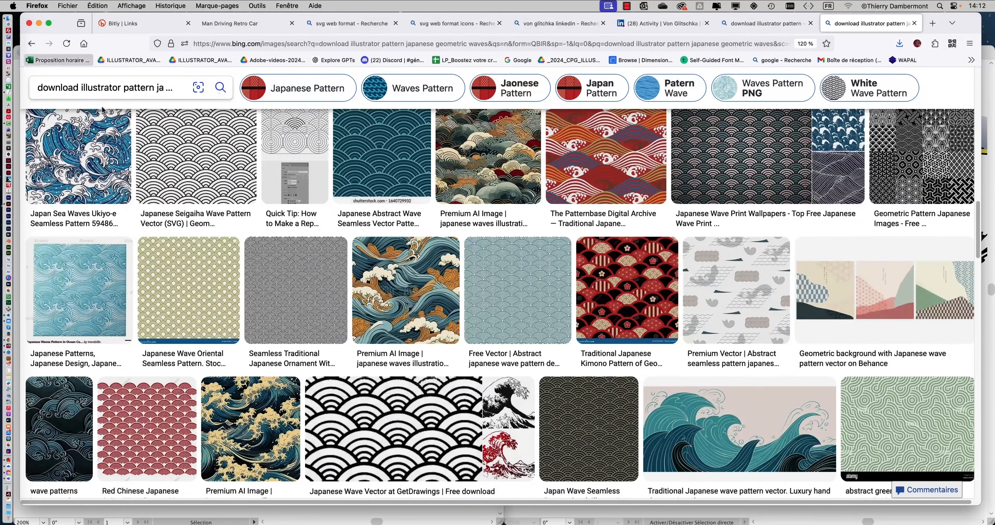
key("Home")
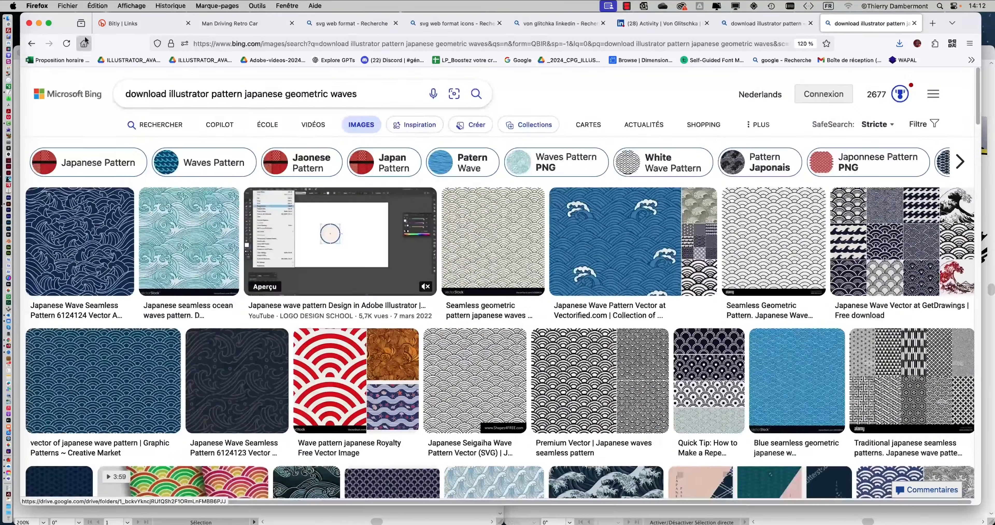
Switch to Illustrator, close the second window of peinture dynamique - 04.ai and enlarge the remaining one to fill the screen
left_click(39, 23)
left_click(564, 59)
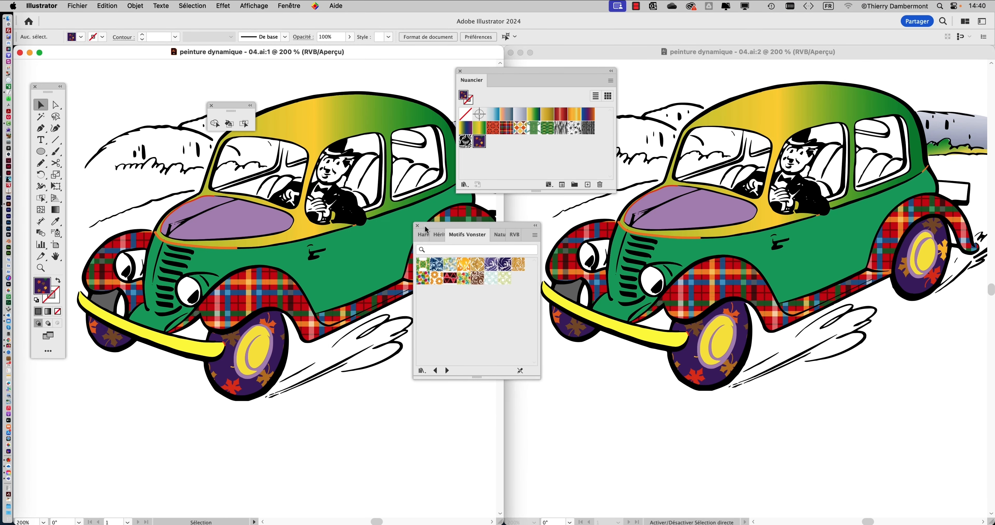
left_click(724, 189)
left_click(511, 53)
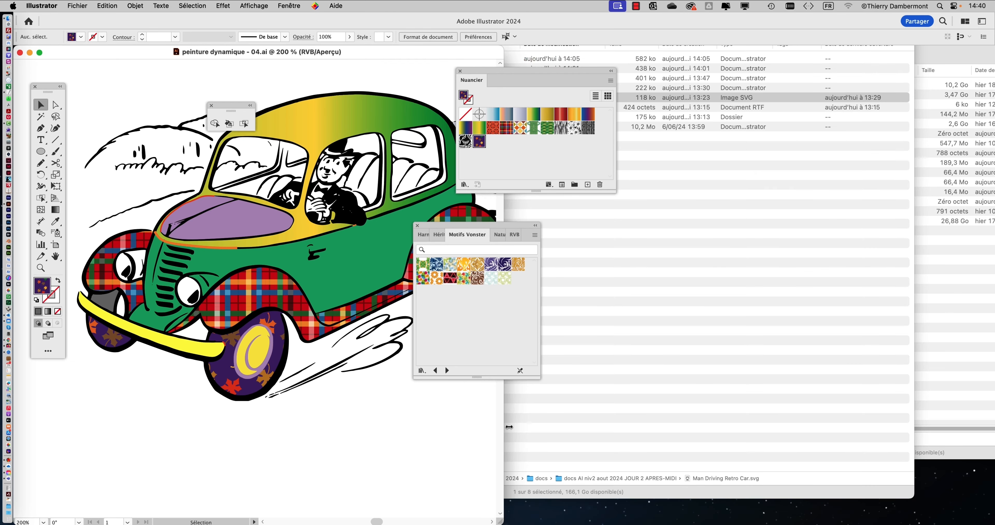
left_click_drag(500, 521, 977, 505)
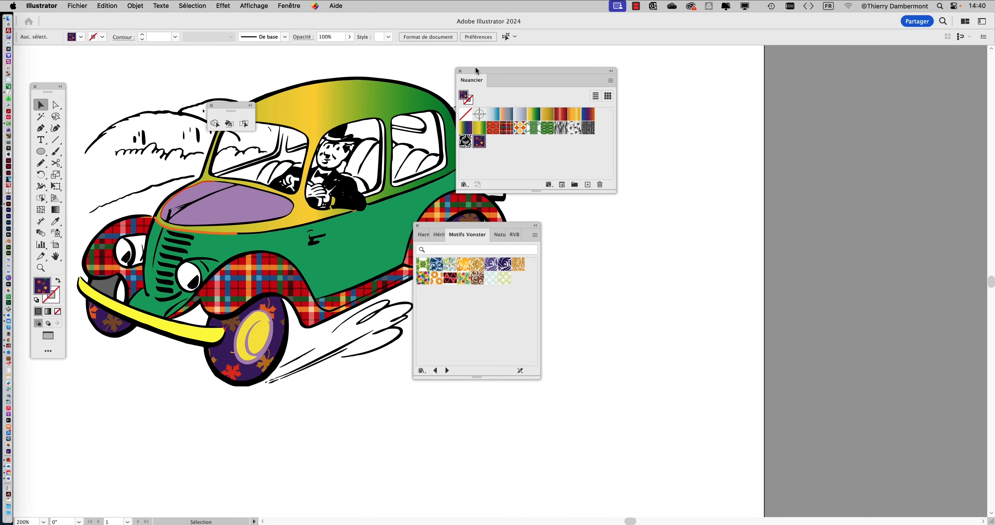
Move the Nuancier, Motifs Vonster and small floating tool panels clear of the car artwork
left_click_drag(476, 71, 790, 80)
left_click_drag(471, 229, 854, 222)
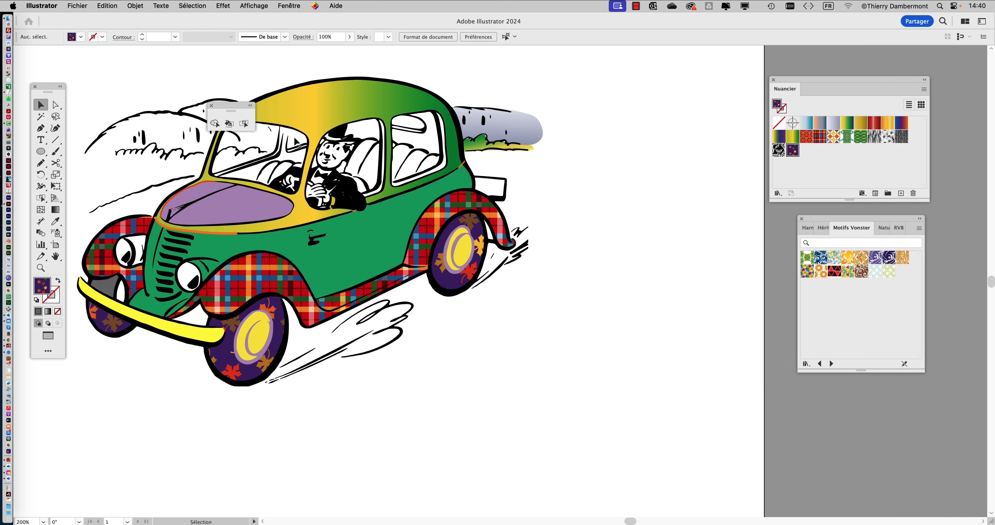
left_click_drag(226, 108, 697, 102)
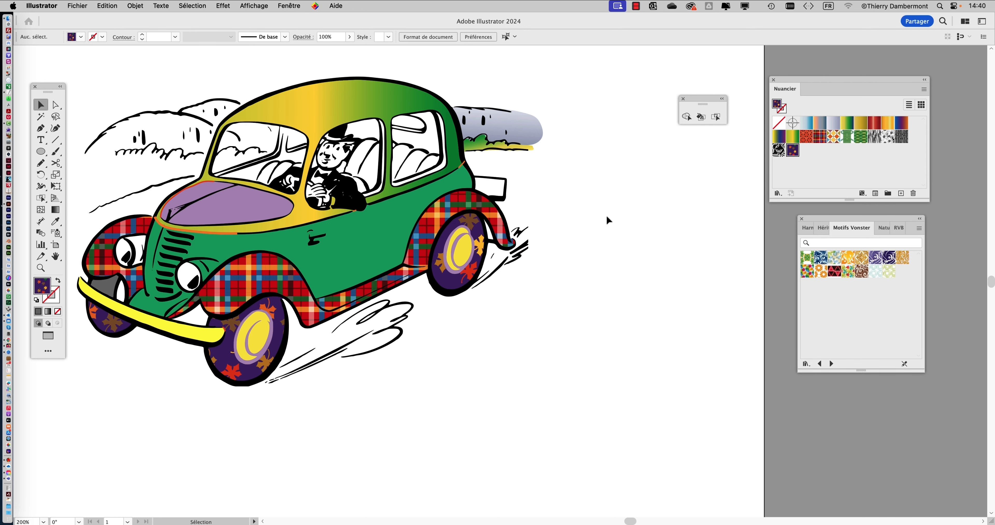
key("super+minus")
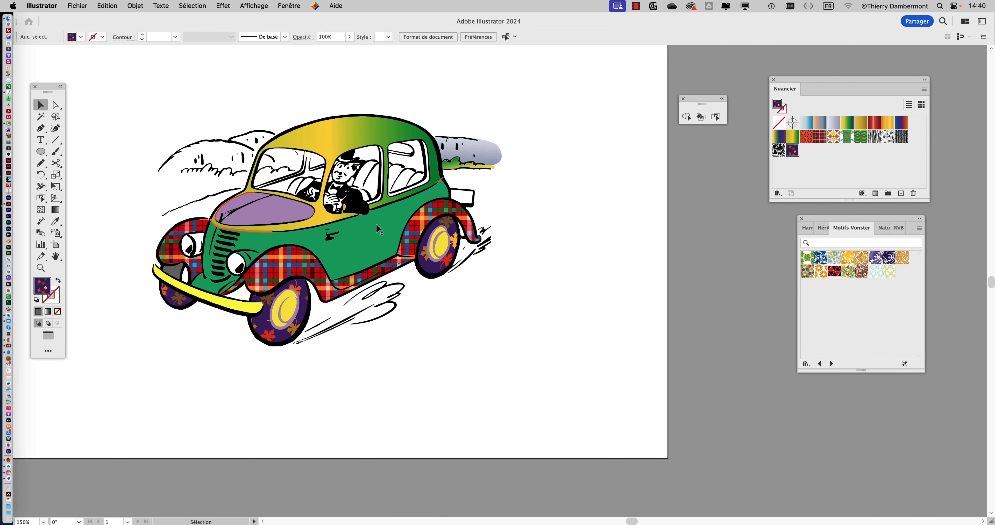
Save a copy of the document as "peinture dynamique - 05 peint dyn modifiable.ai" with the Illustrator 2020 version options
left_click(89, 5)
left_click(113, 111)
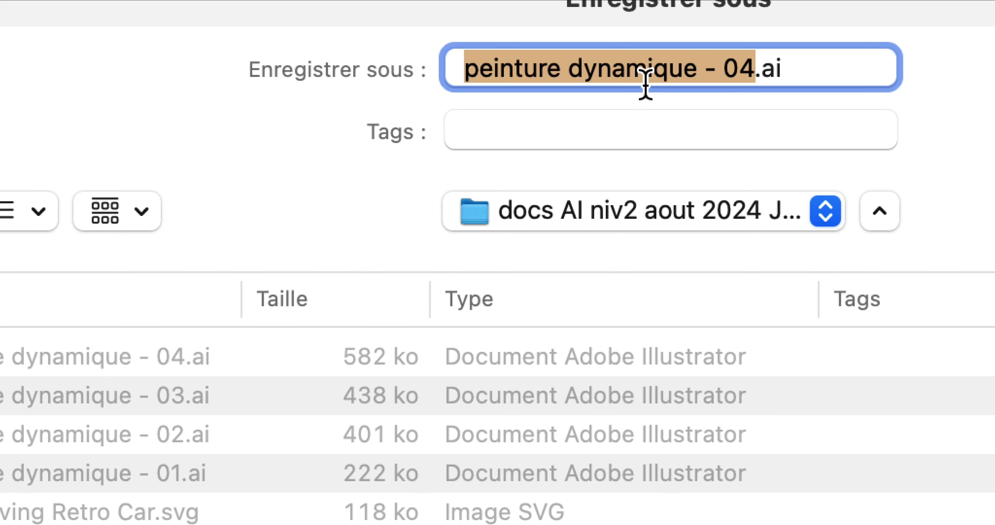
left_click(750, 71)
left_click_drag(749, 71, 738, 80)
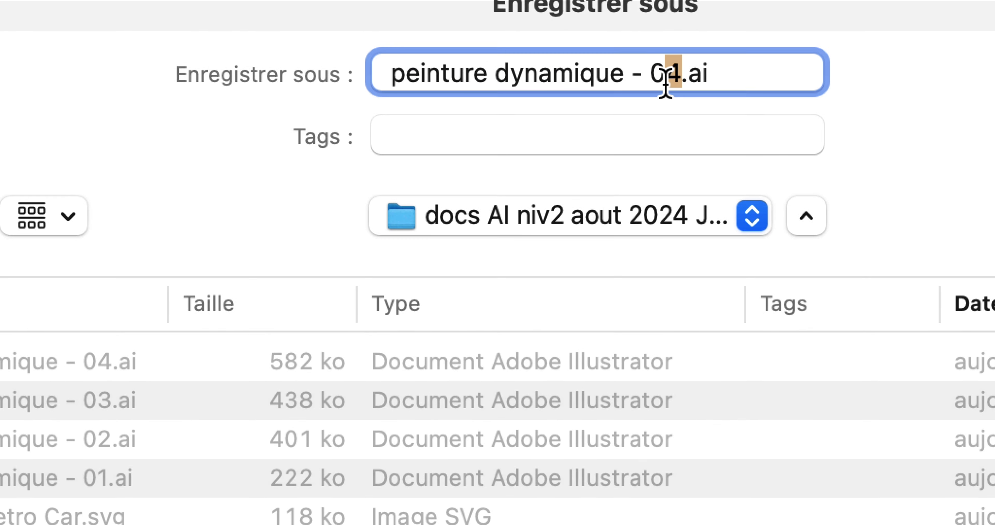
type("5")
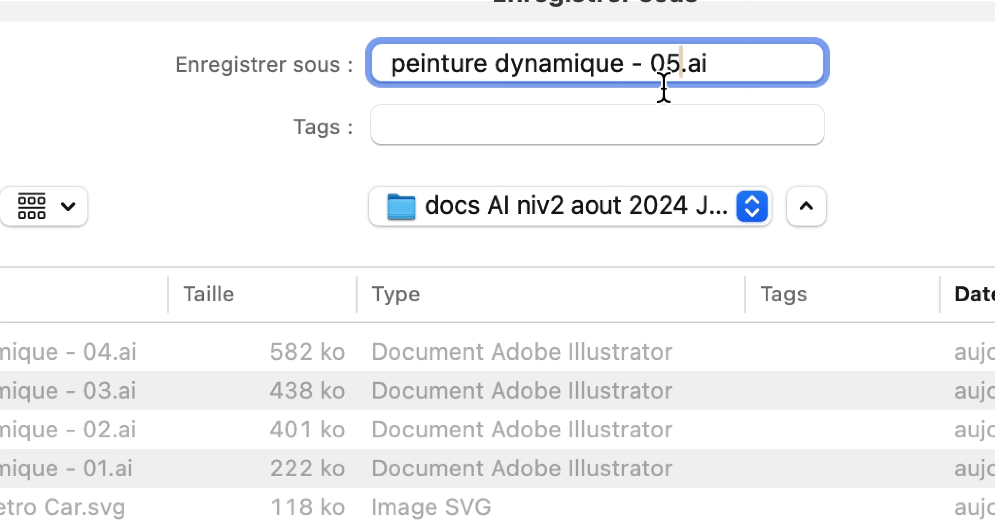
type(" peint dyn ")
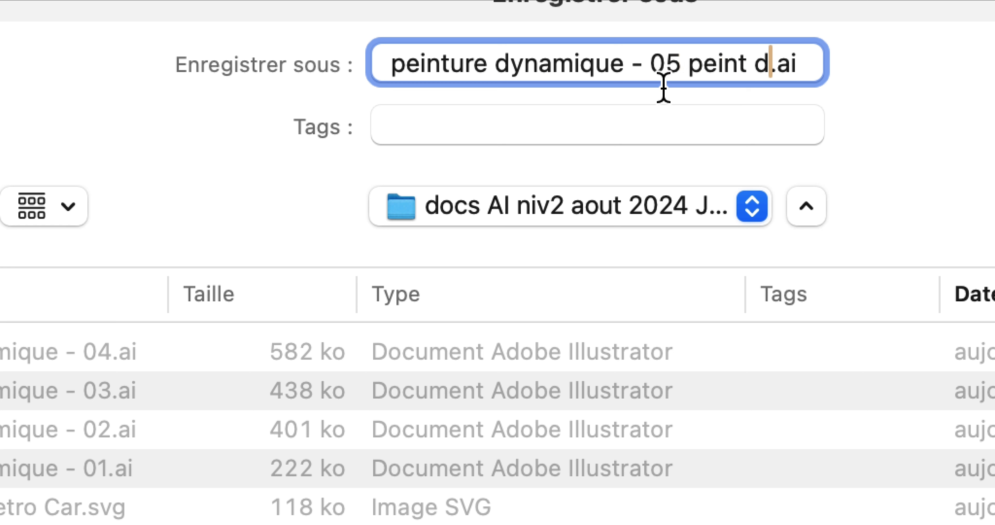
type("modifiable")
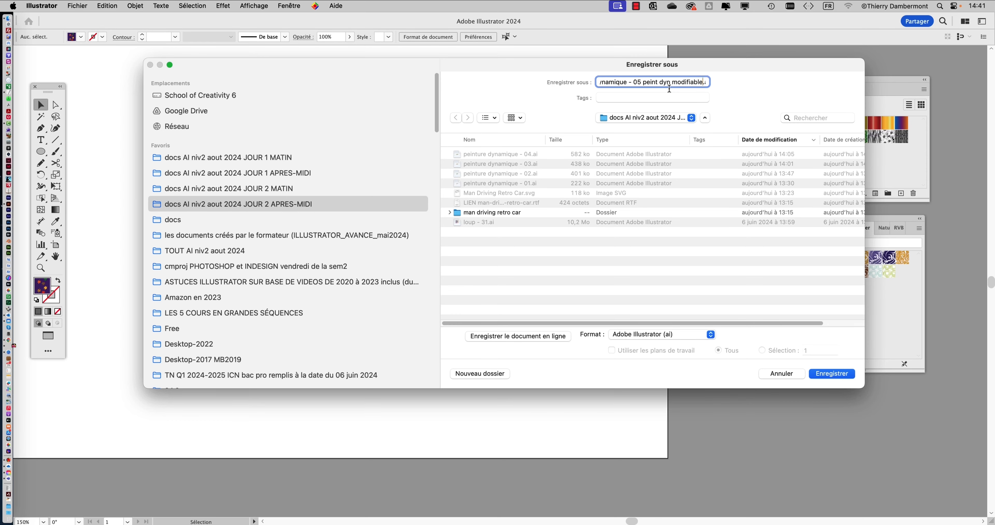
left_click(831, 373)
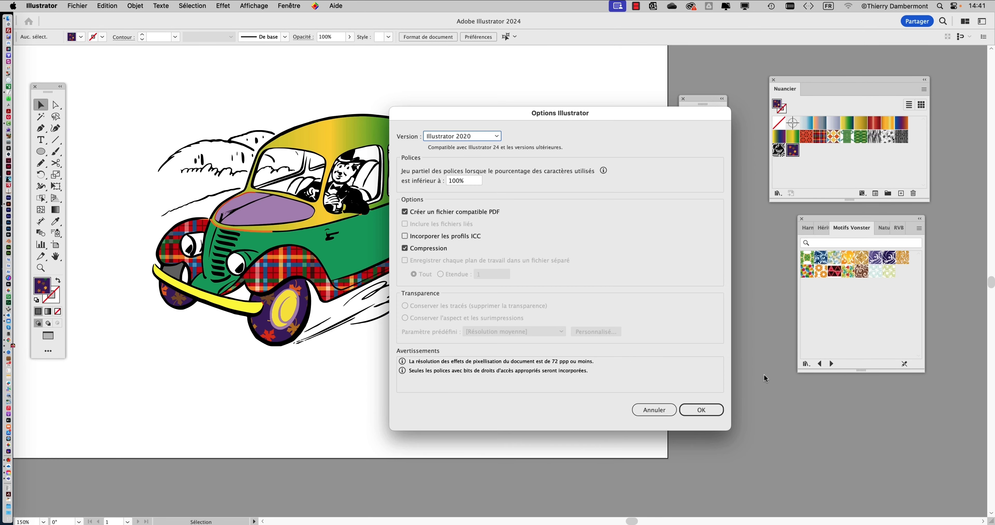
key("Return")
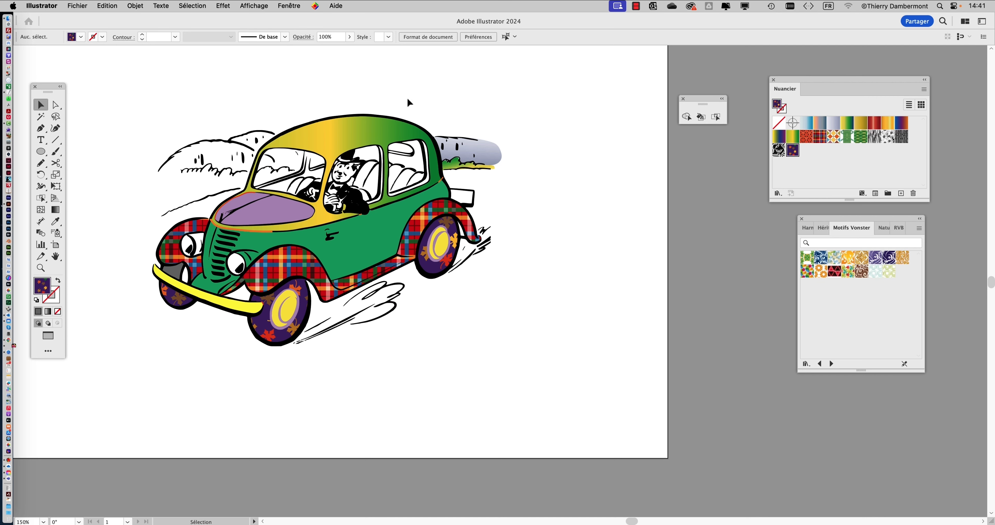
Select the whole Live Paint car to inspect its paths, and deselect it
key("super+plus")
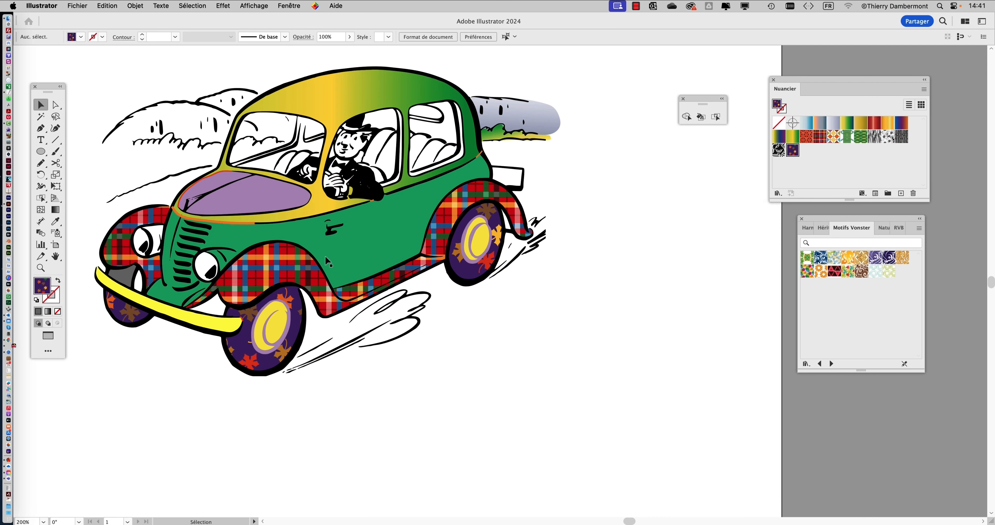
left_click(233, 139)
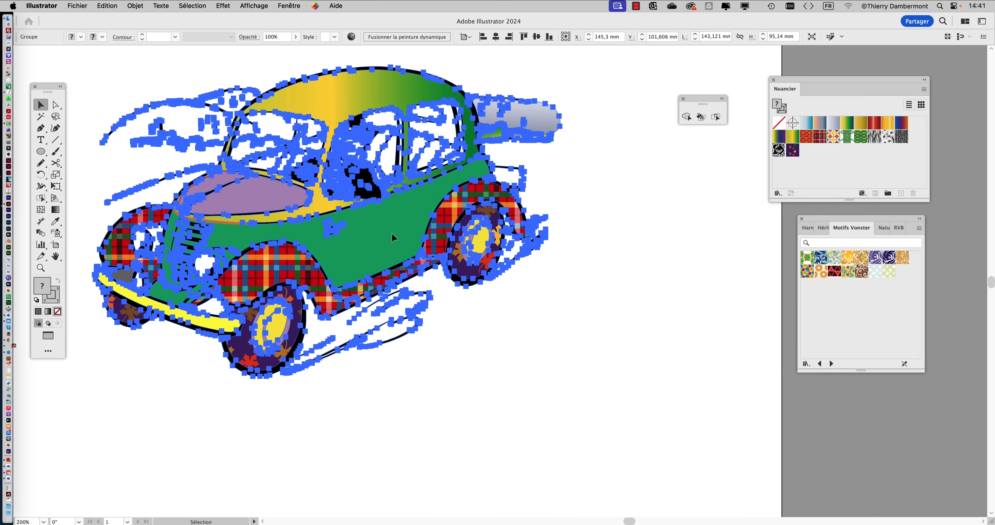
left_click(524, 390)
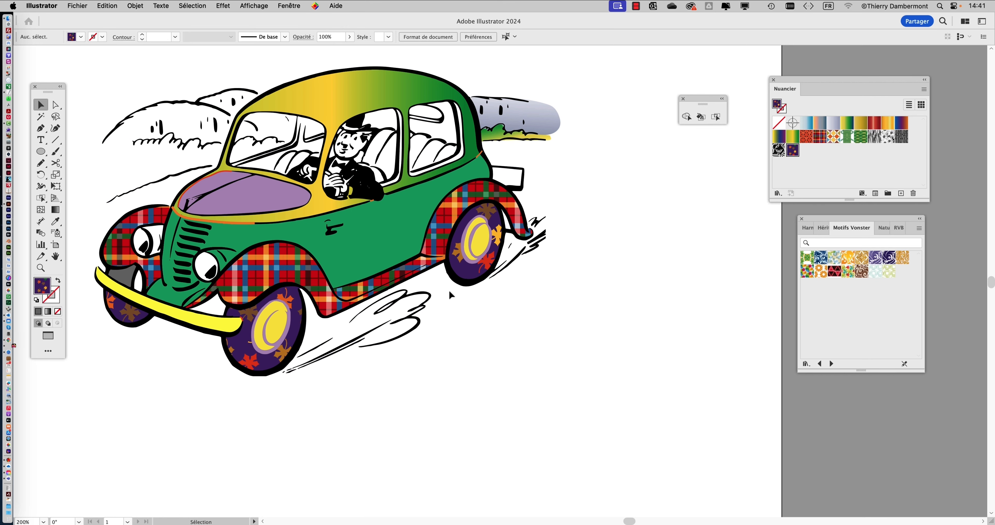
Show the Calques panel and place it beside the car so its full layer list is visible
left_click(288, 6)
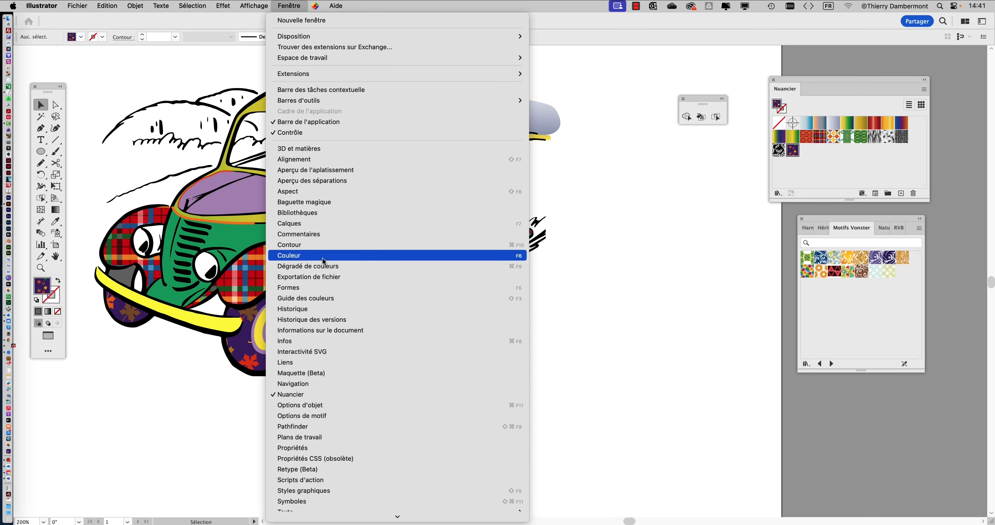
left_click(320, 224)
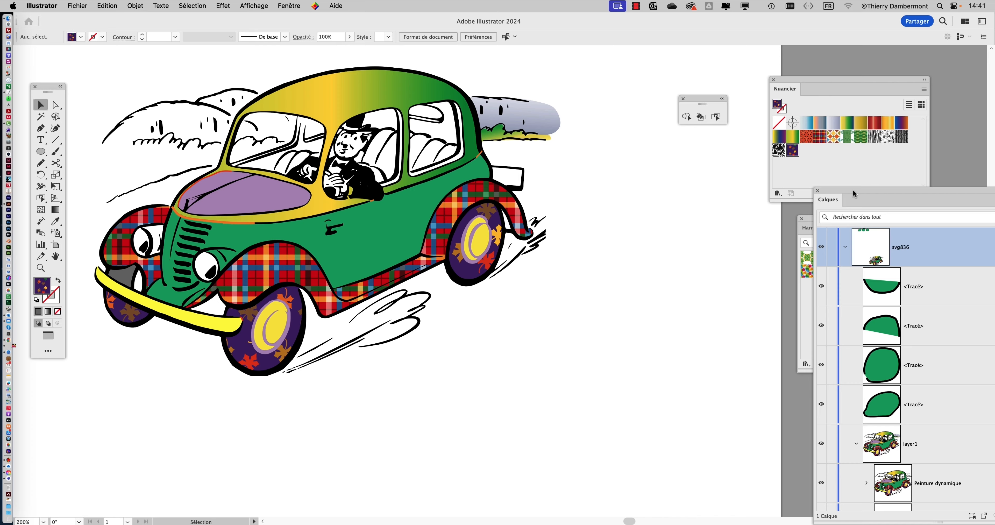
left_click_drag(855, 193, 614, 39)
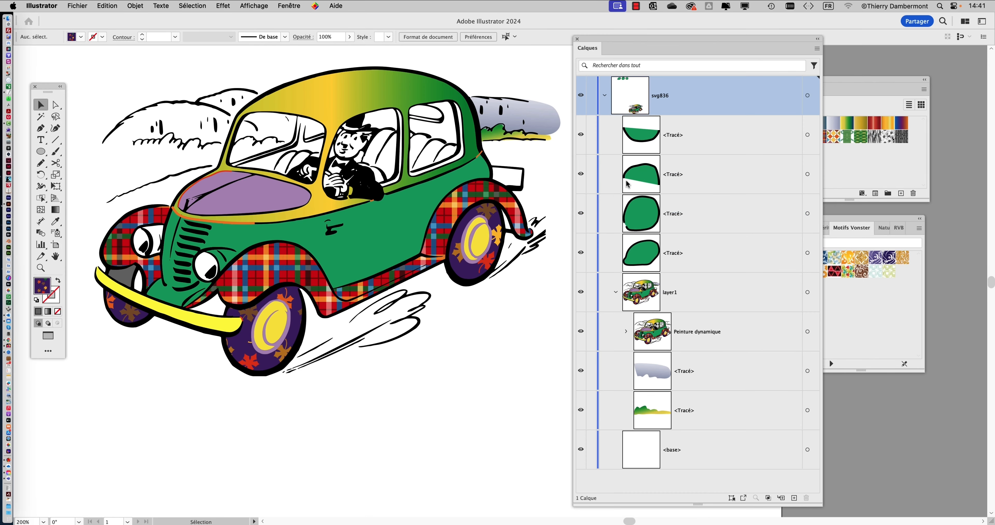
Select the Peinture dynamique object inside layer1 and expand it with the Décomposer command of Peinture dynamique
left_click(616, 293)
left_click(616, 293)
left_click(695, 339)
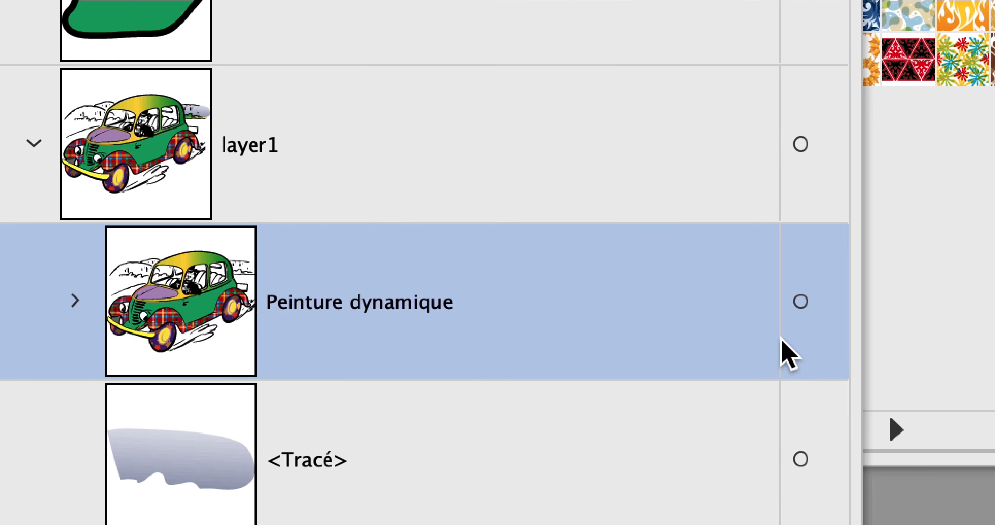
left_click(782, 328)
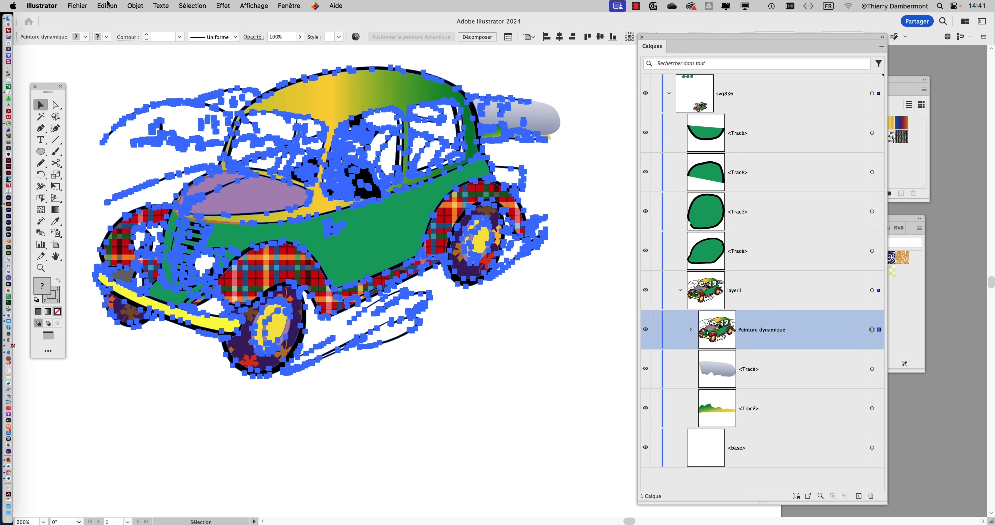
left_click(135, 6)
mouse_move(203, 348)
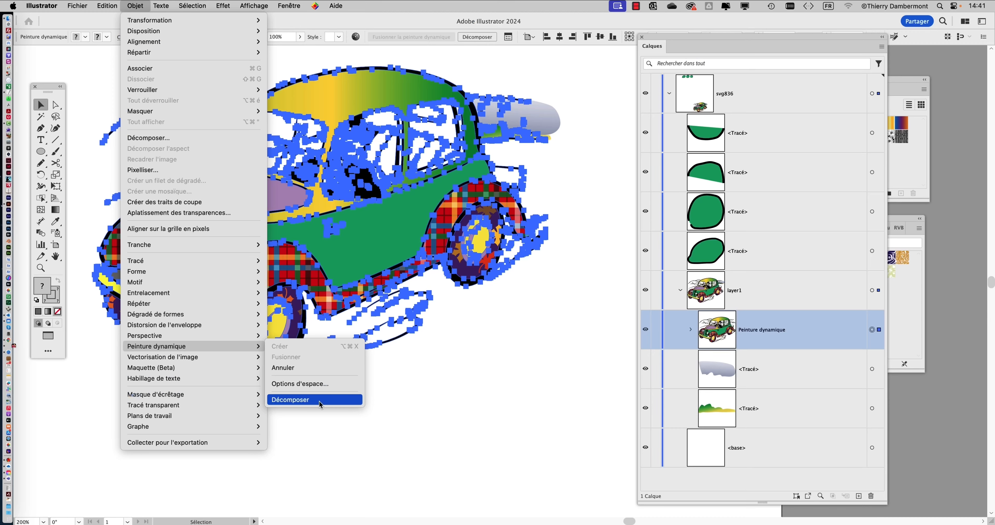
left_click(319, 399)
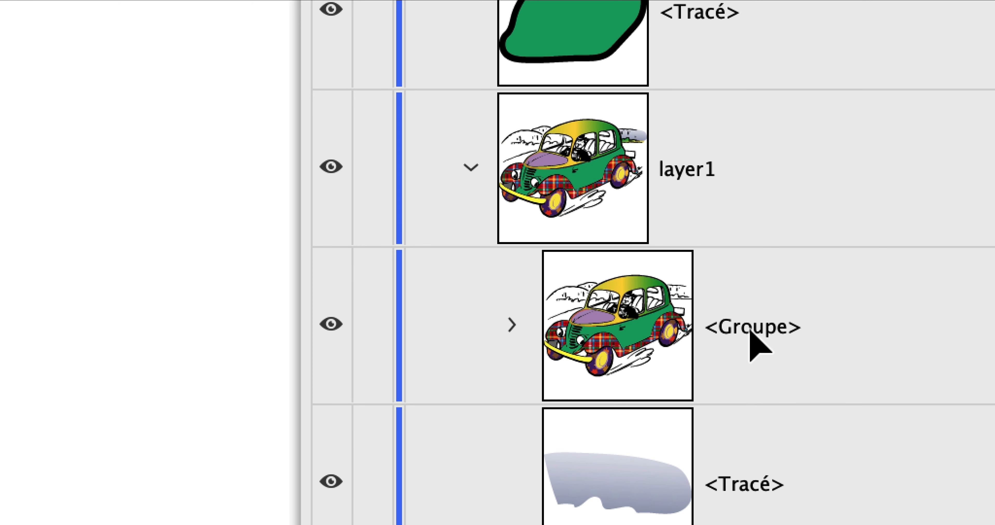
Inspect the nested groups inside the expanded car group, collapse it again and deselect the artwork
left_click(755, 339)
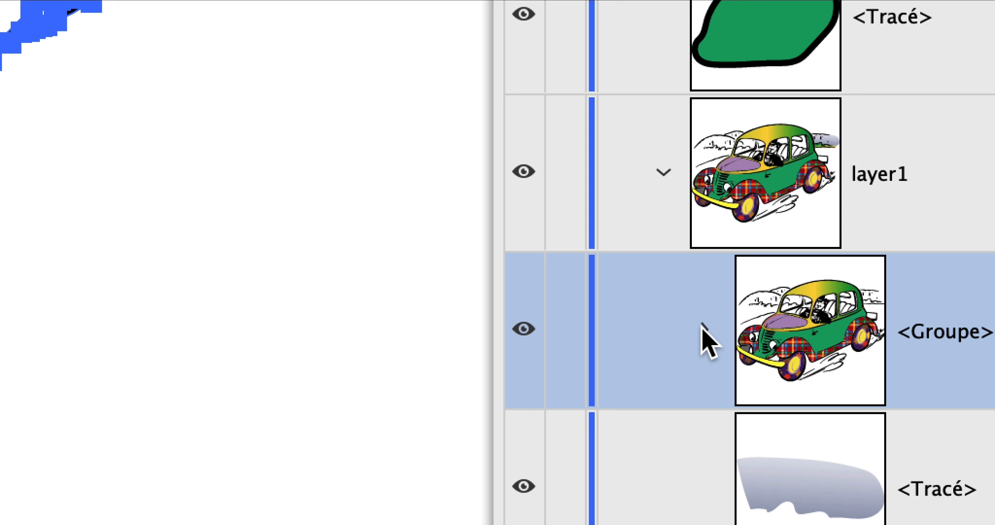
left_click(703, 331)
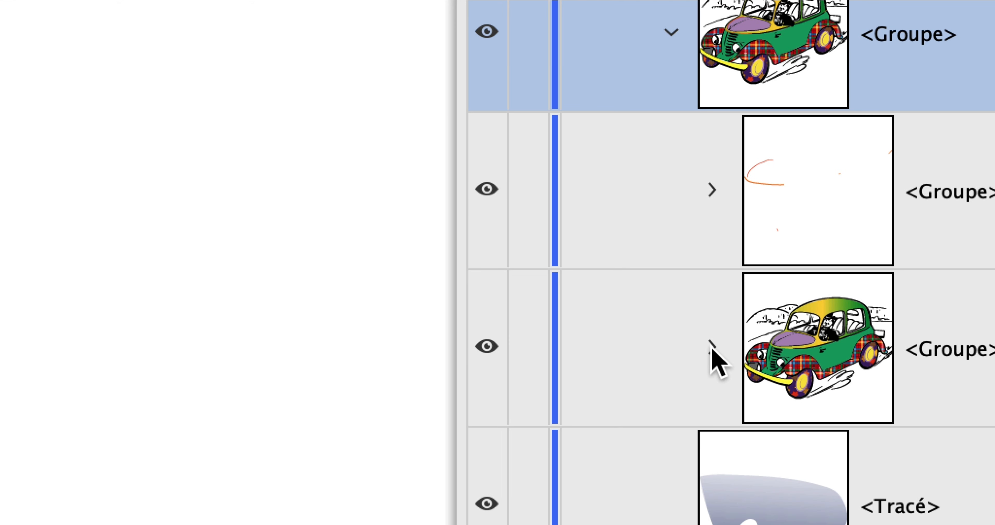
left_click(712, 346)
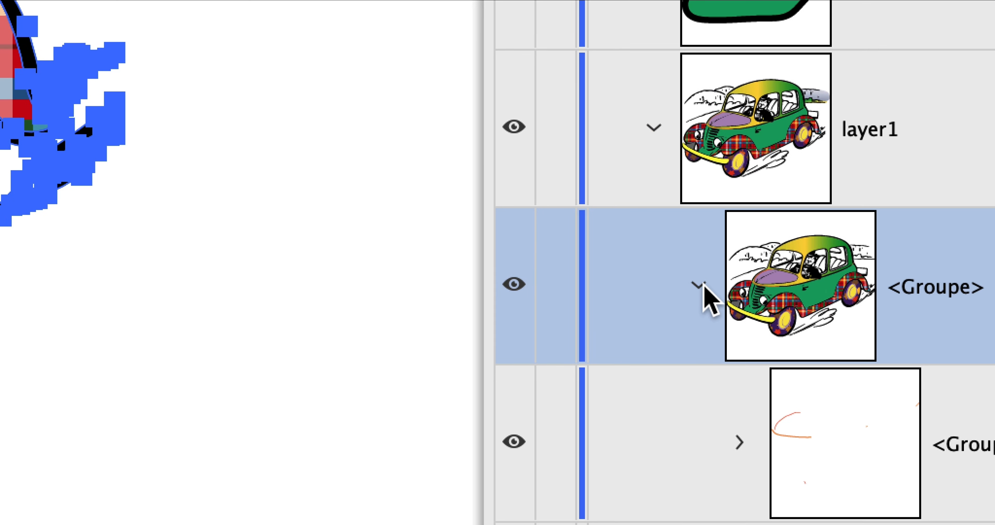
left_click(662, 36)
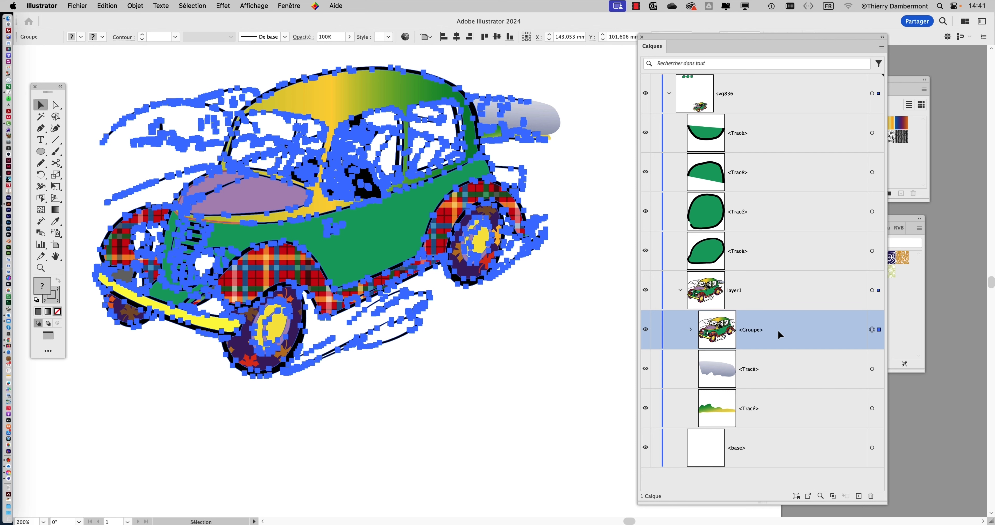
left_click(524, 341)
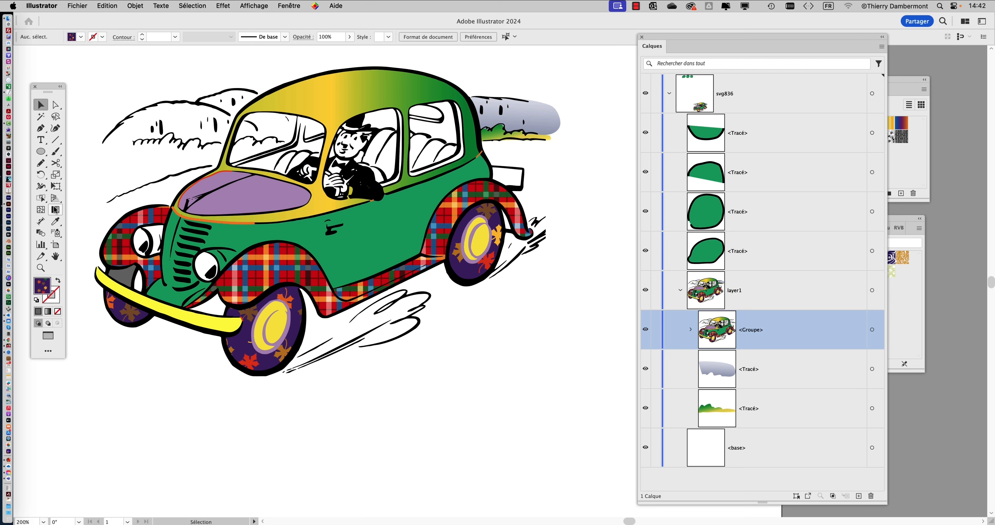
Detach the Live Paint and shape builder tool group as a floating palette and place it above the car's bonnet
left_click_drag(41, 203, 229, 211)
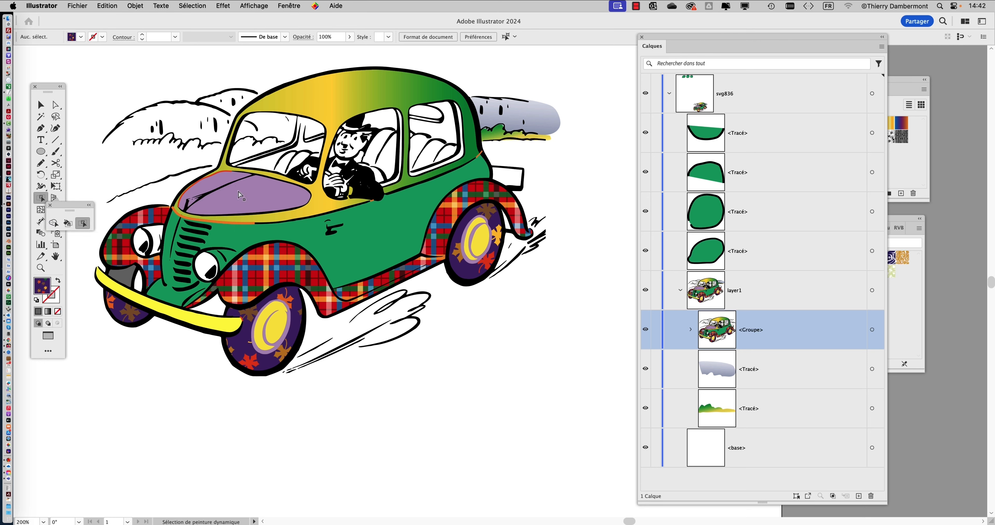
left_click_drag(72, 205, 178, 55)
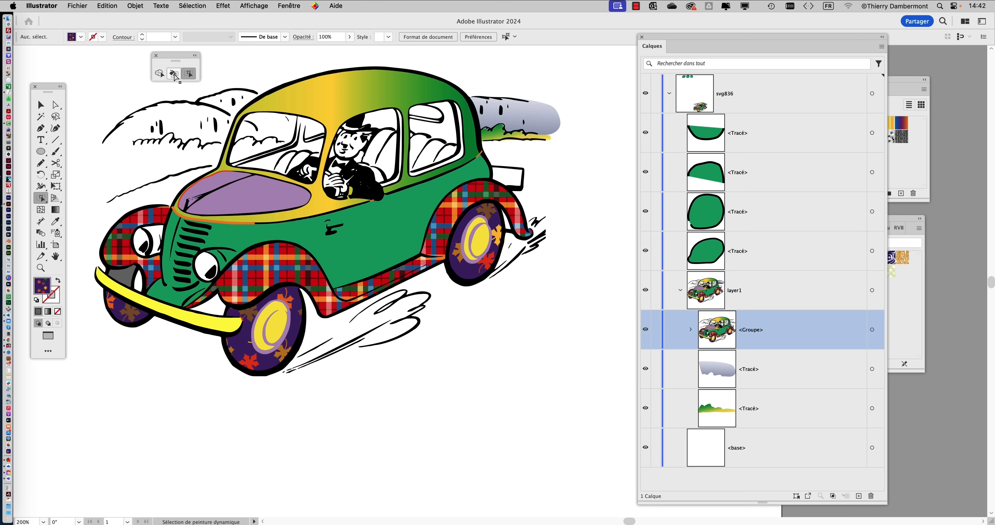
left_click_drag(177, 58, 121, 58)
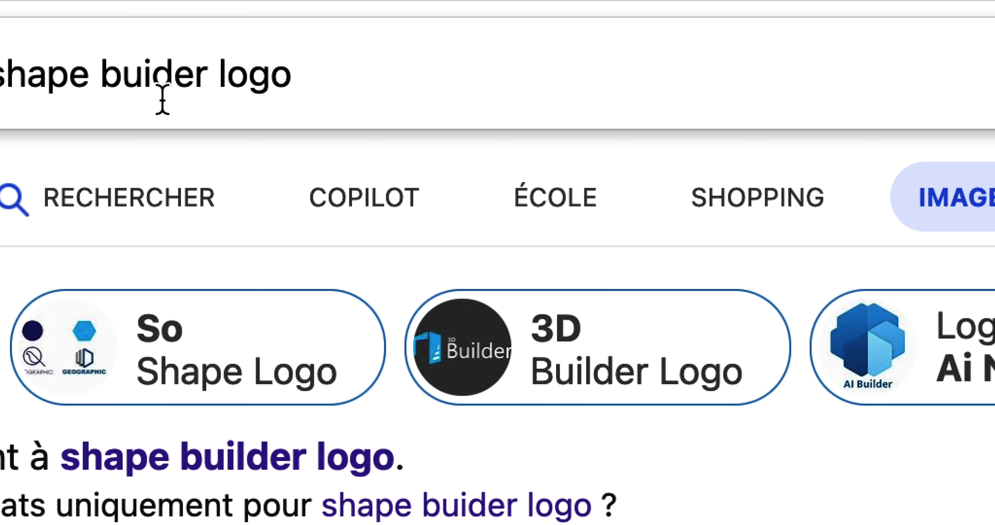
Switch from the browser back to Illustrator and draw a circle and a triangle with the Shaper tool below the car
left_click_drag(209, 97, 1, 96)
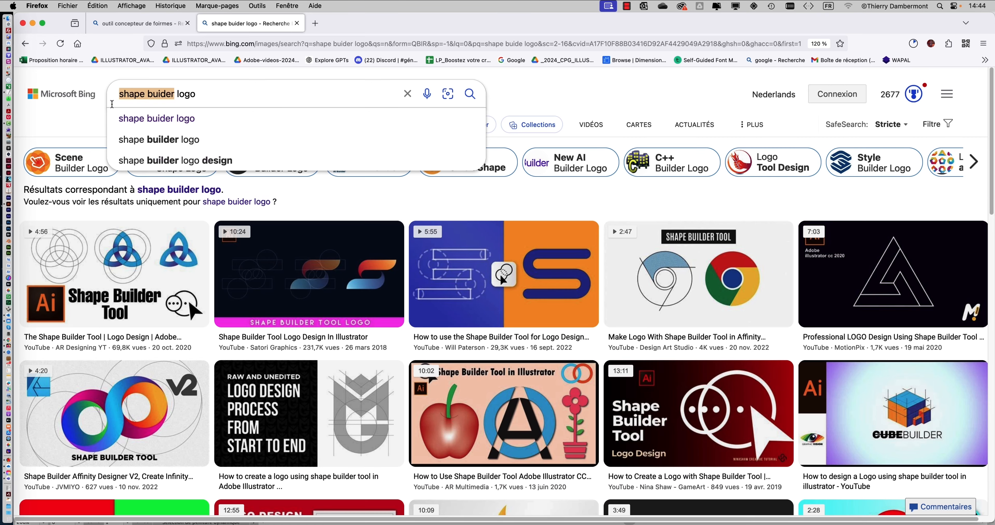
key("super+Tab")
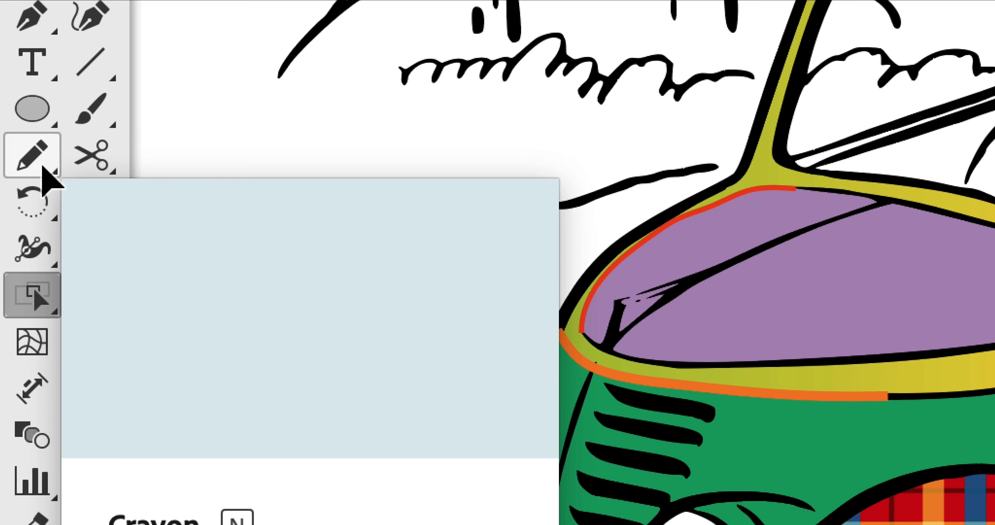
left_click(43, 169)
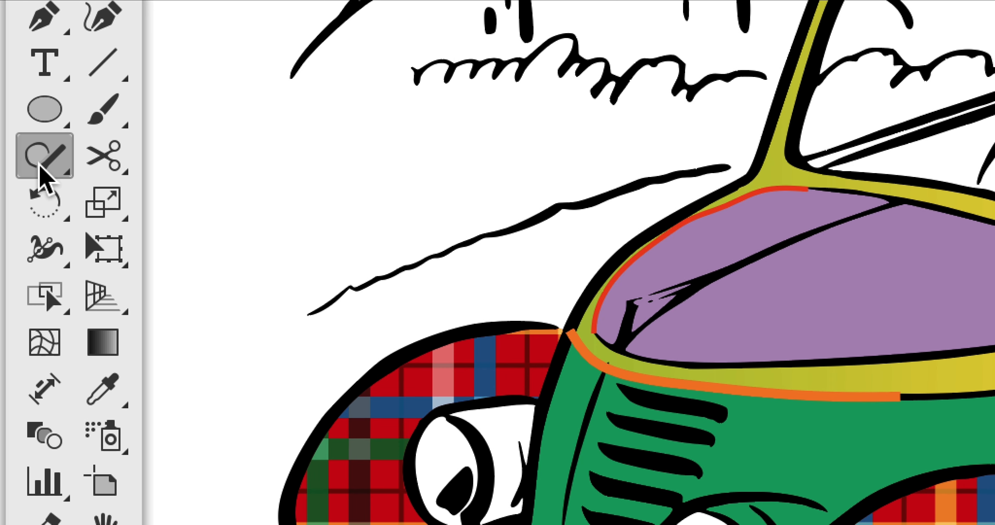
left_click(6, 157)
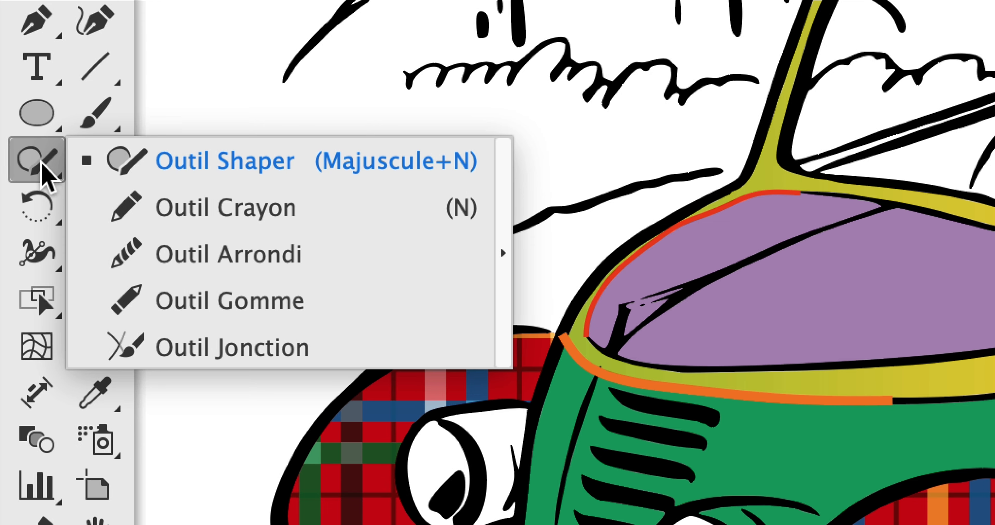
left_click(58, 165)
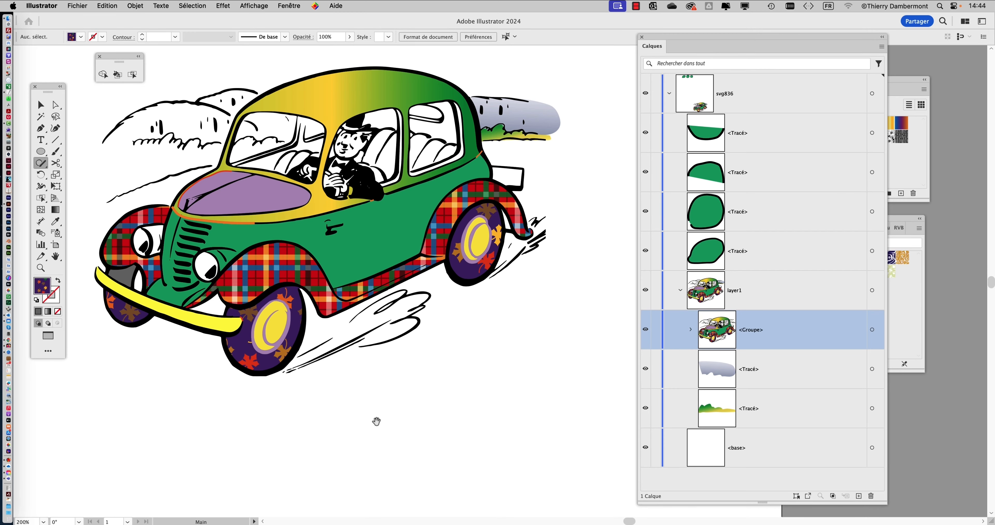
left_click_drag(376, 422, 313, 298)
mouse_move(459, 265)
left_mouse_down()
mouse_move(535, 289)
mouse_move(553, 332)
mouse_move(435, 341)
mouse_move(379, 332)
mouse_move(363, 269)
left_mouse_up()
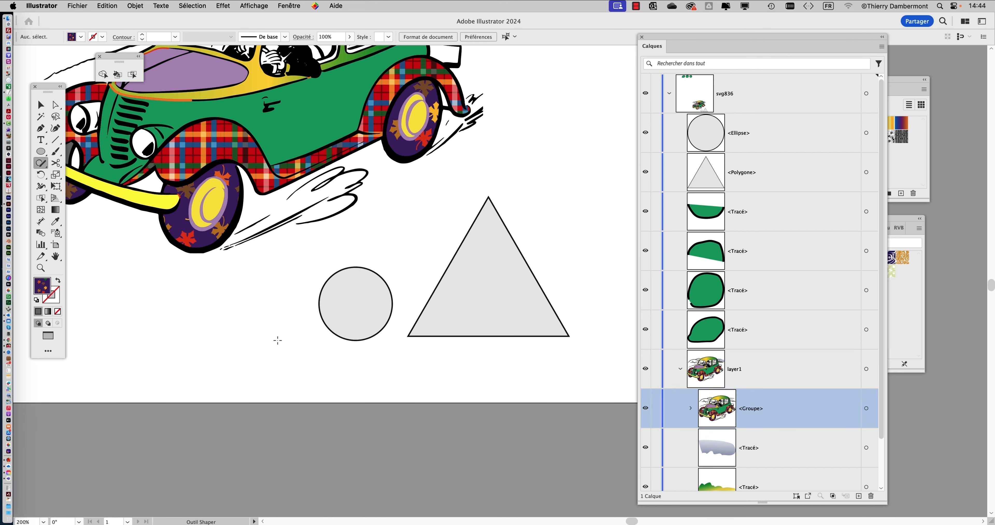
Select the circle and the triangle below the car and delete them
mouse_move(267, 296)
left_mouse_down()
mouse_move(237, 301)
mouse_move(532, 320)
left_mouse_up()
left_click(40, 105)
key("Delete")
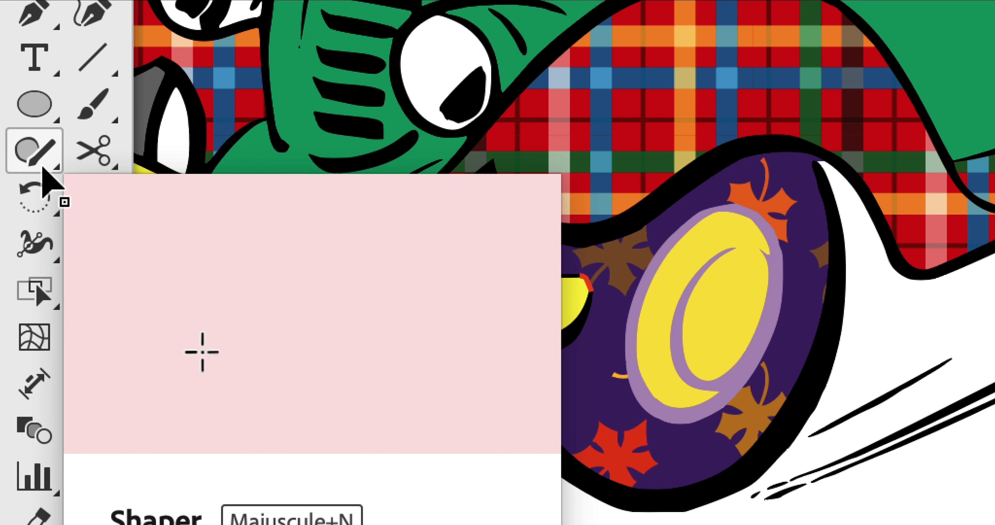
Move the main toolbox next to the car's rear wheel and activate the Concepteur de forme tool
left_click(42, 166)
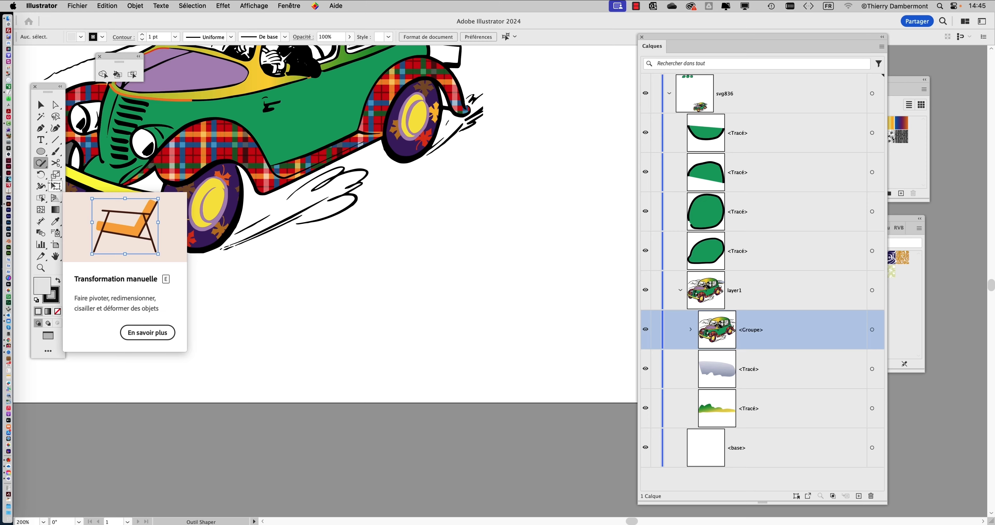
left_click_drag(48, 90, 370, 98)
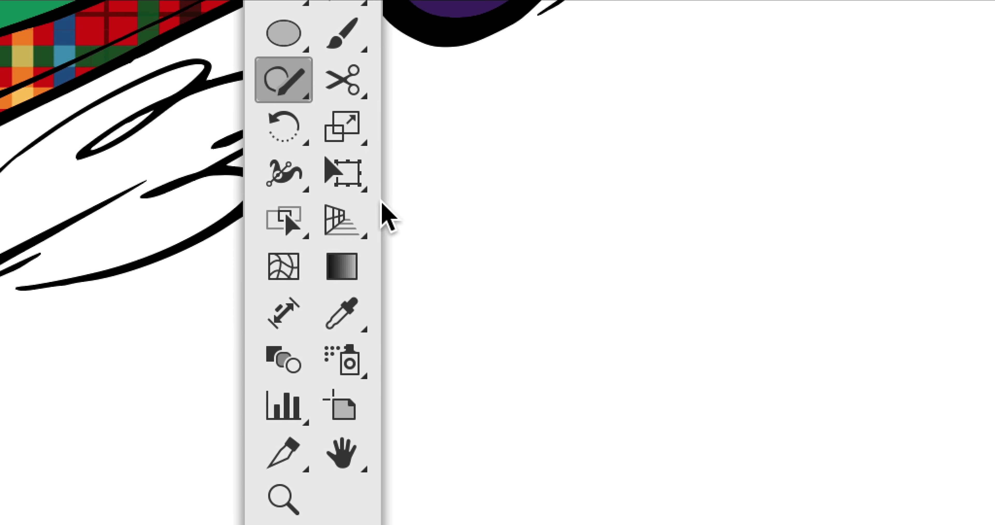
left_click(271, 243)
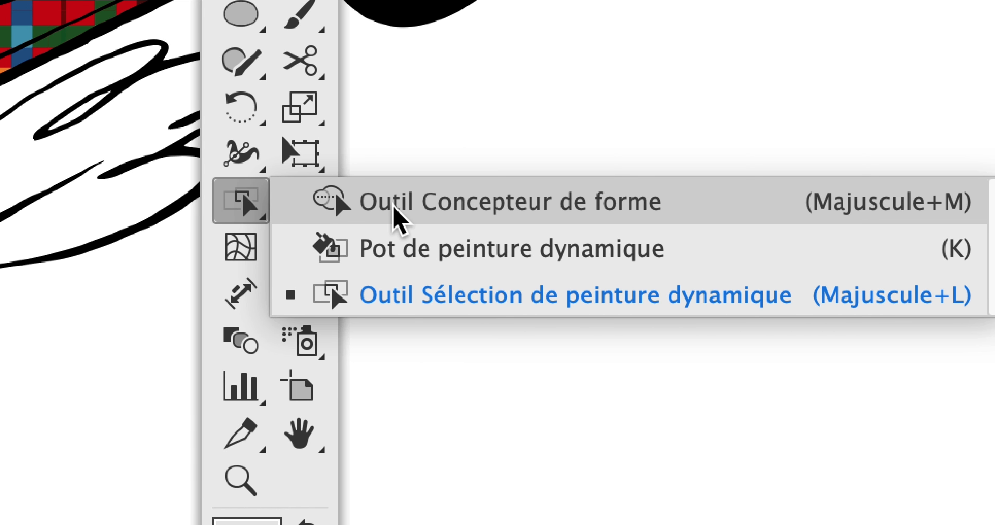
left_click(395, 209)
left_click(251, 205)
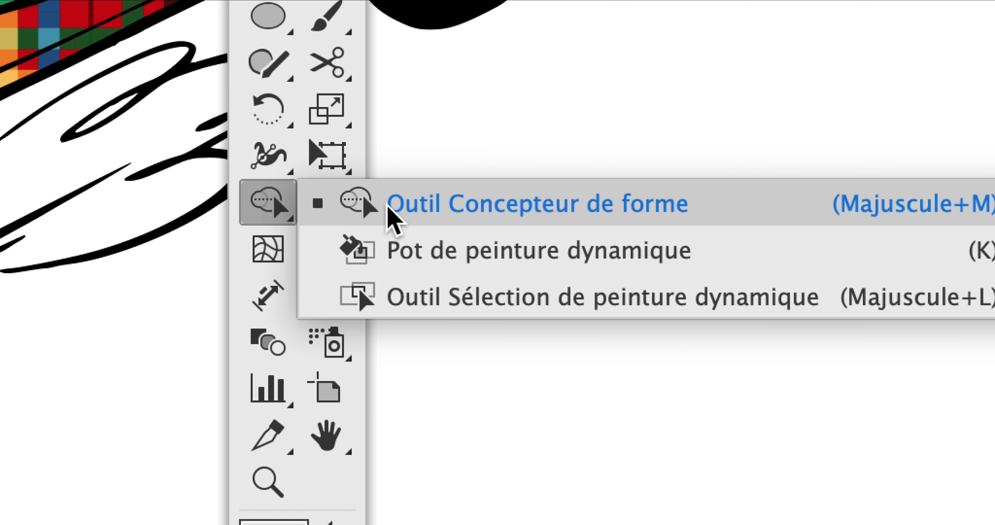
left_click(388, 207)
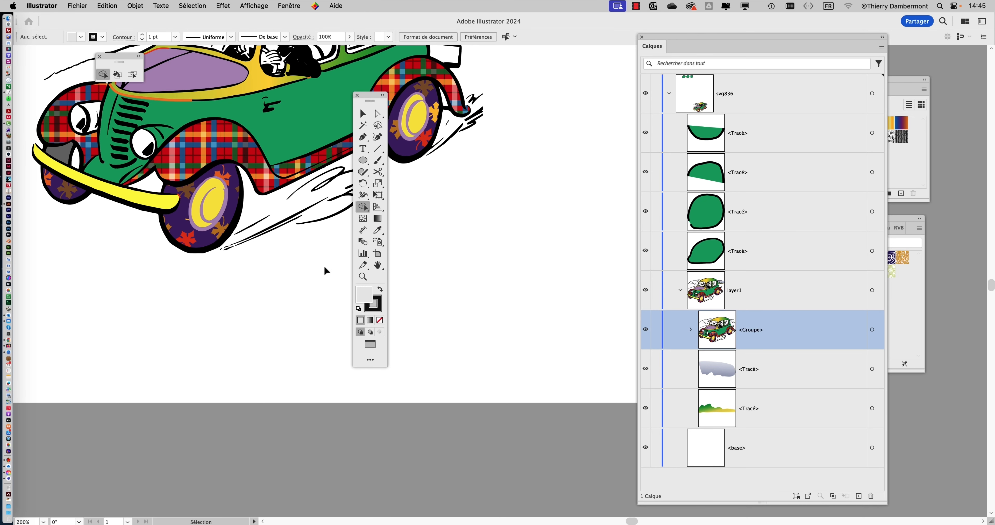
Switch to Firefox and preview the "How to create a logo using shape builder tool in Adobe Illustrator" image from the Bing results
key("super+Tab")
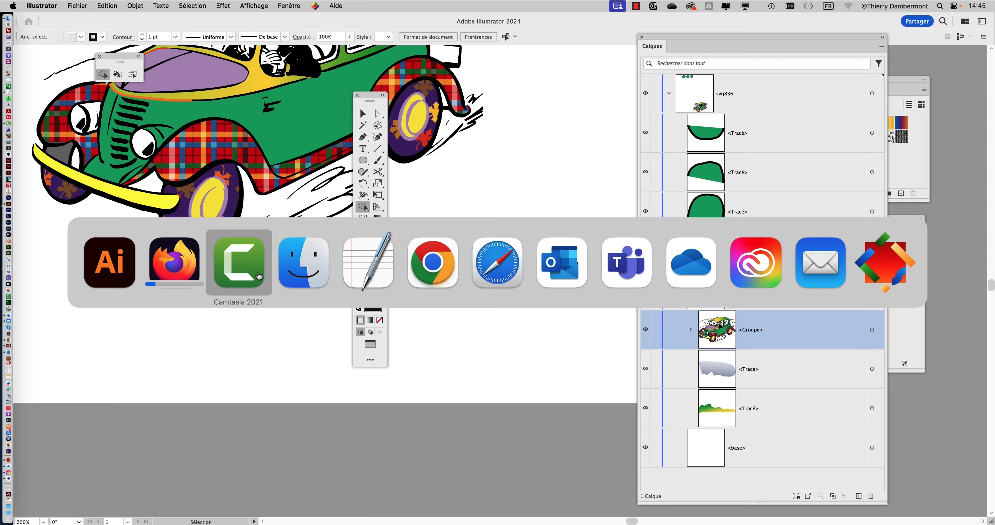
left_click(174, 262)
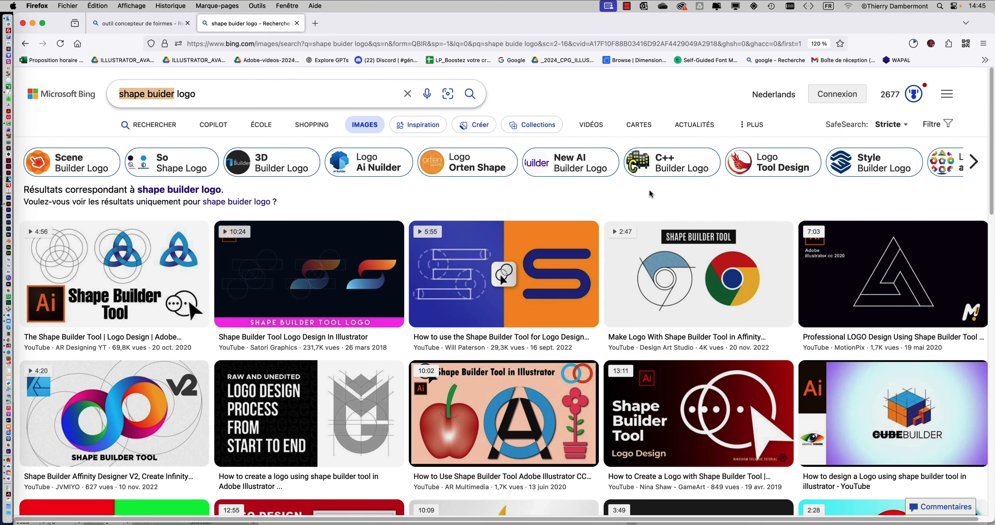
scroll(658, 182, "down", 1)
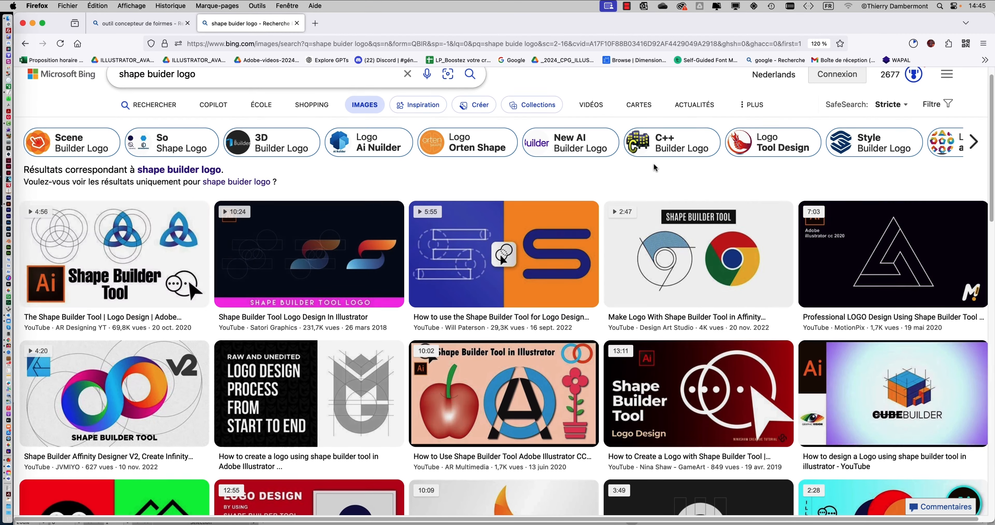
scroll(655, 176, "down", 2)
scroll(654, 169, "down", 1)
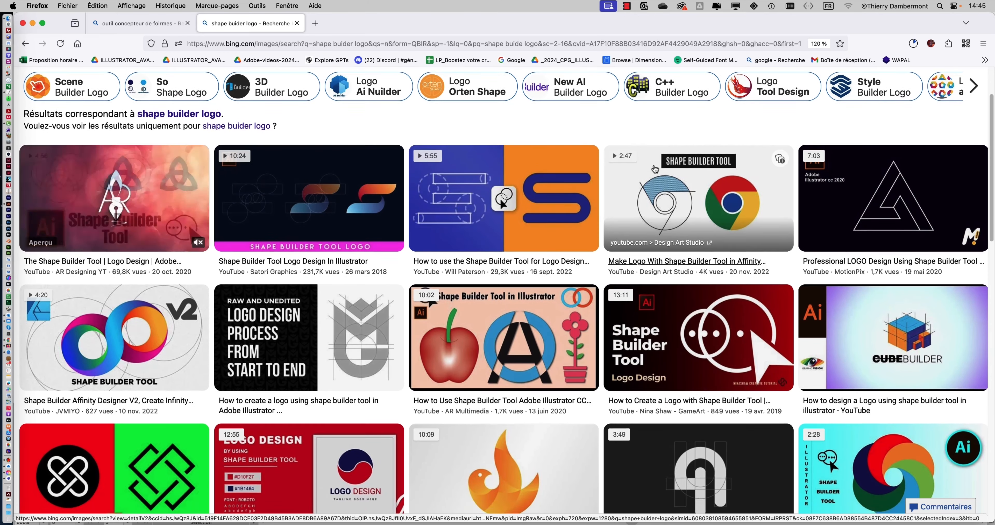
left_click(525, 372)
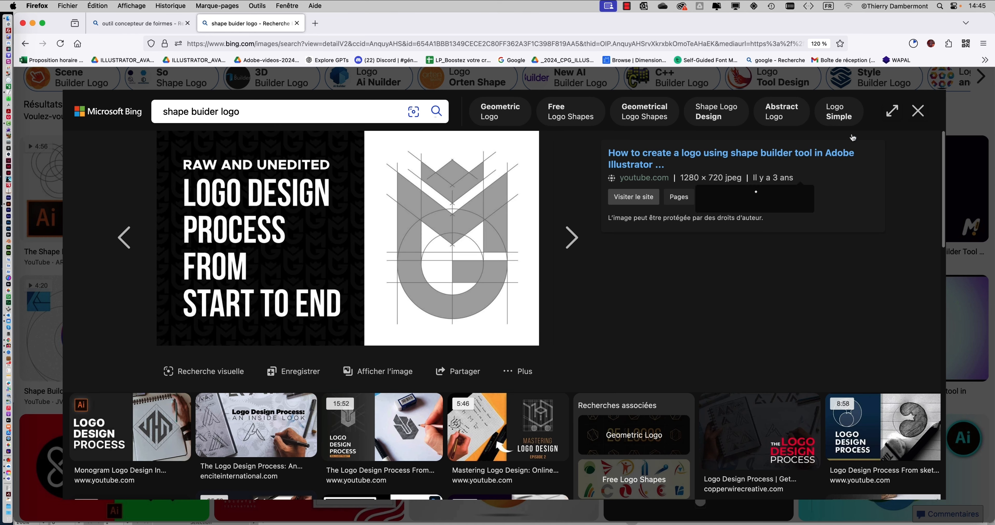
left_click(919, 112)
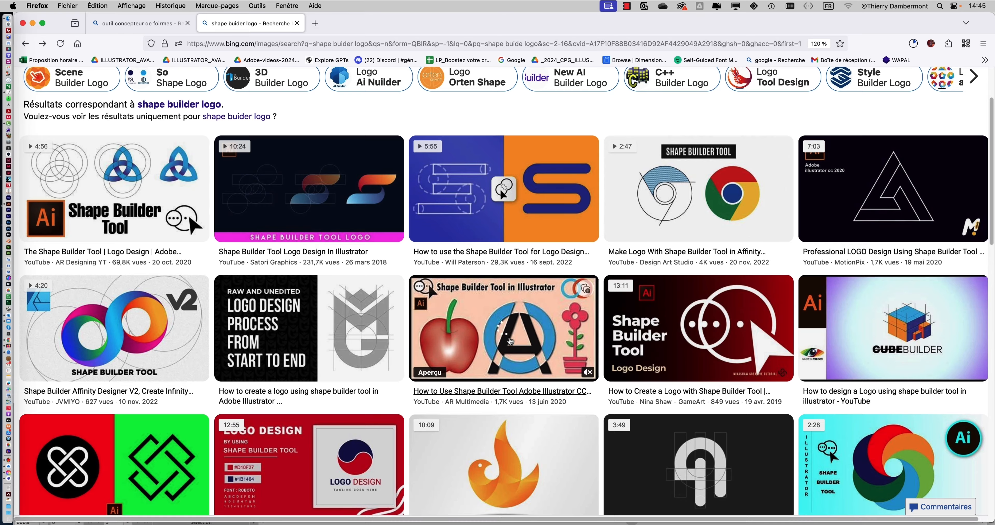
Preview the Affinity Designer infinity logo result, close it and look through further Shape Builder logo examples
scroll(131, 288, "down", 3)
left_click(116, 260)
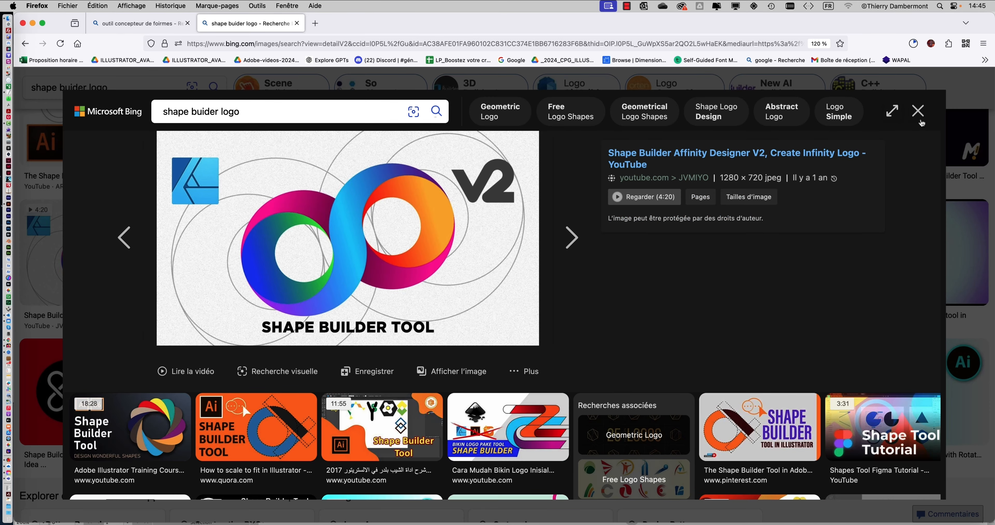
left_click(919, 111)
scroll(602, 348, "down", 4)
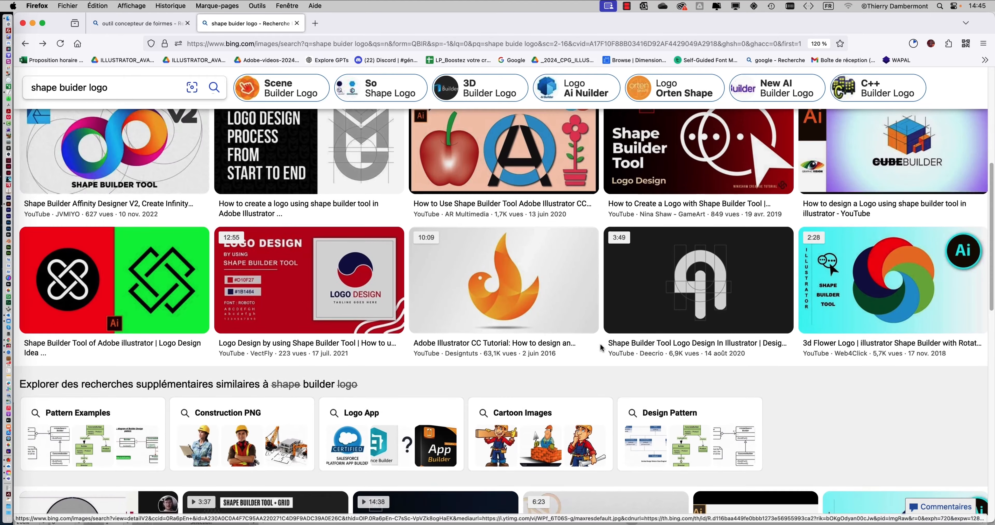
scroll(601, 347, "down", 10)
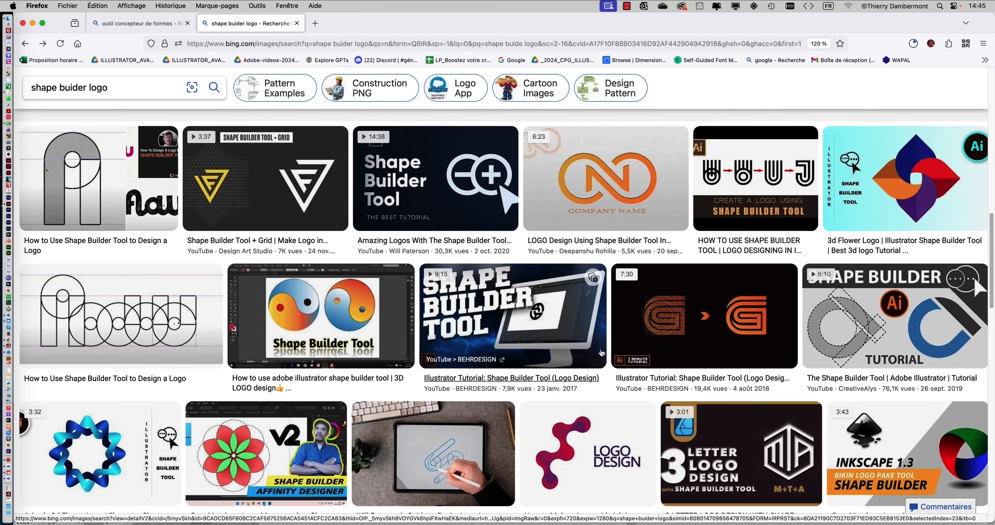
scroll(601, 352, "down", 5)
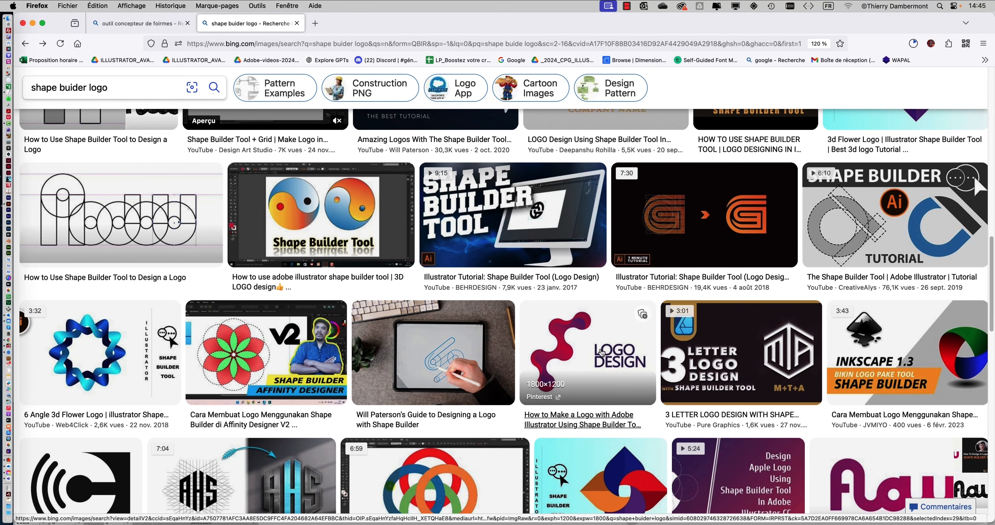
scroll(602, 352, "down", 10)
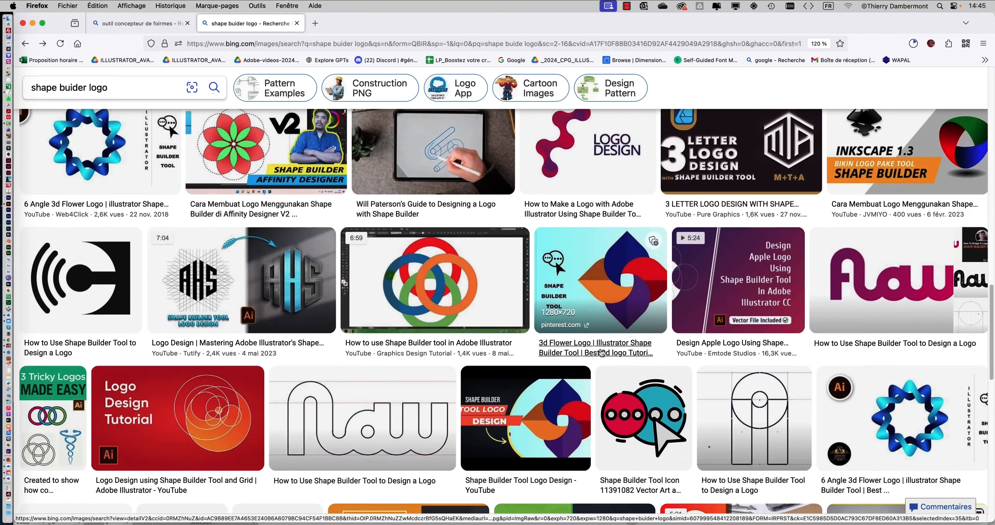
Look through further Shape Builder logo examples in the Bing image results and preview the ArtStation letter logo image
scroll(601, 353, "down", 9)
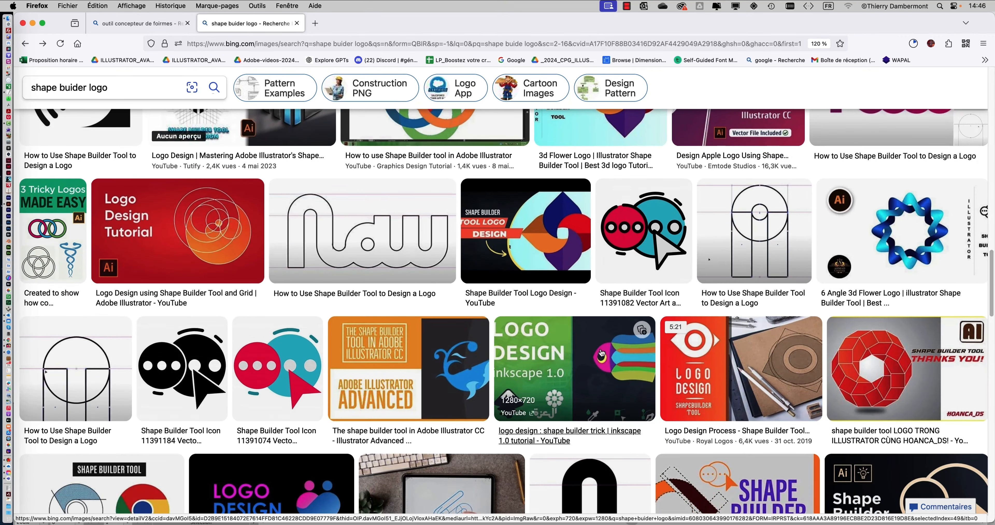
scroll(601, 352, "down", 6)
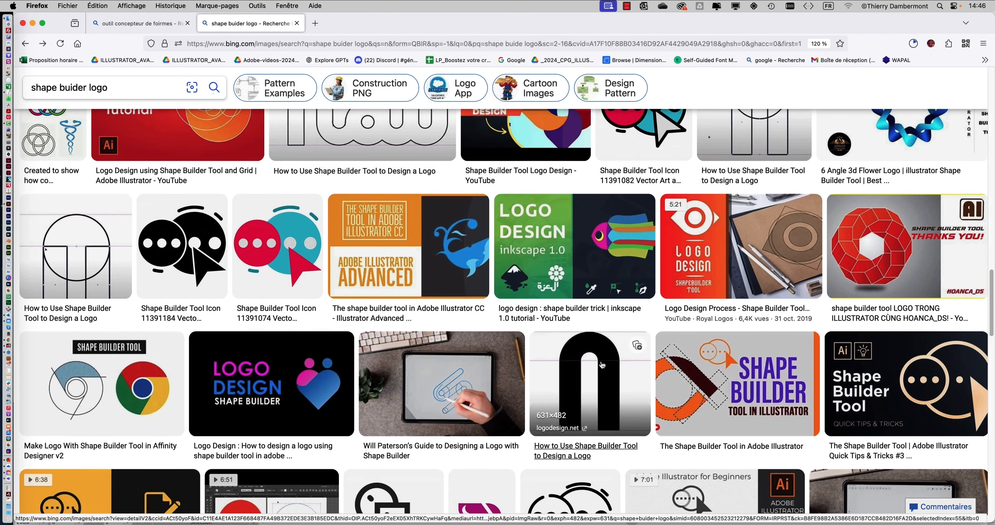
scroll(602, 365, "down", 6)
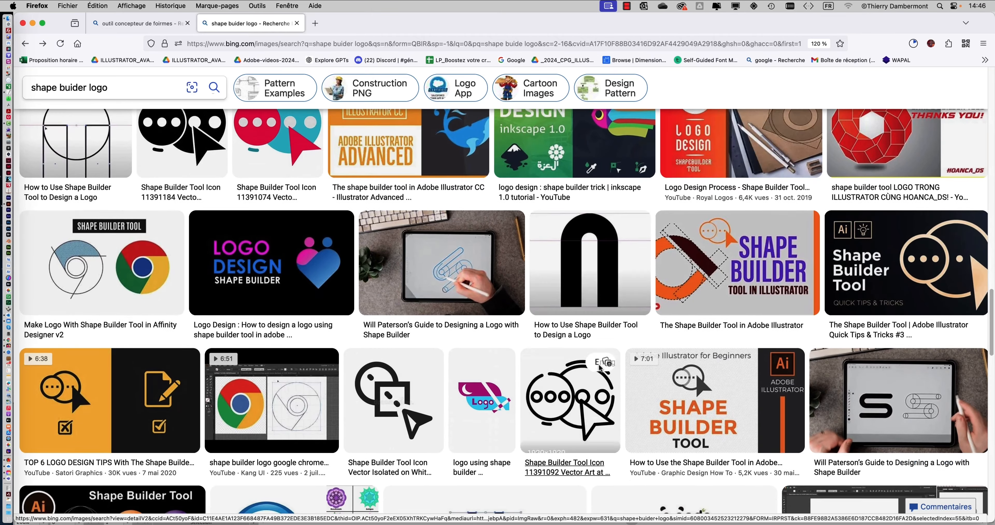
scroll(599, 366, "down", 9)
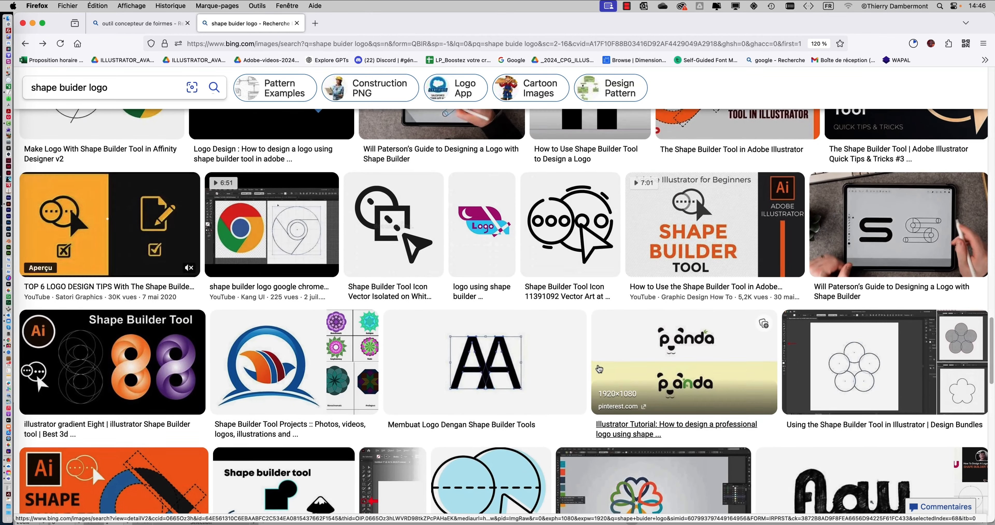
scroll(599, 369, "down", 15)
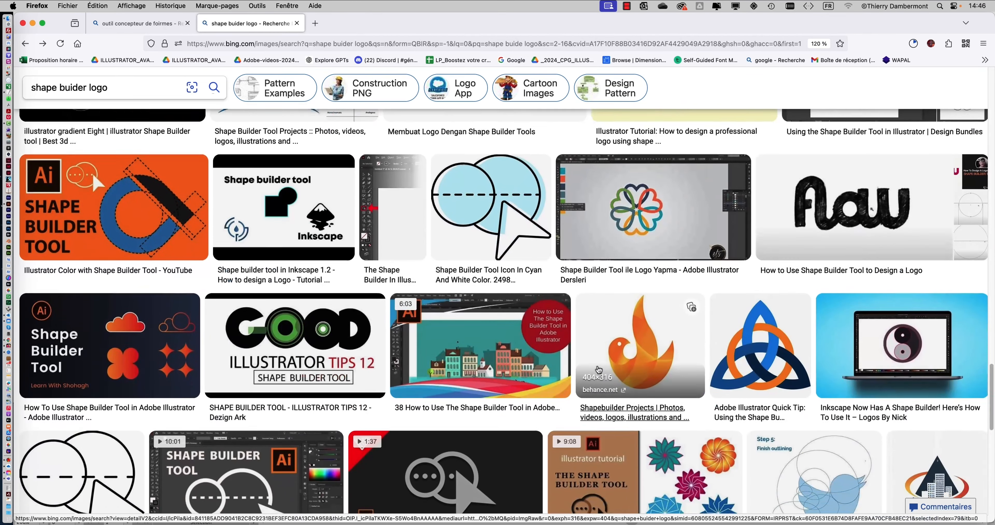
scroll(598, 370, "down", 5)
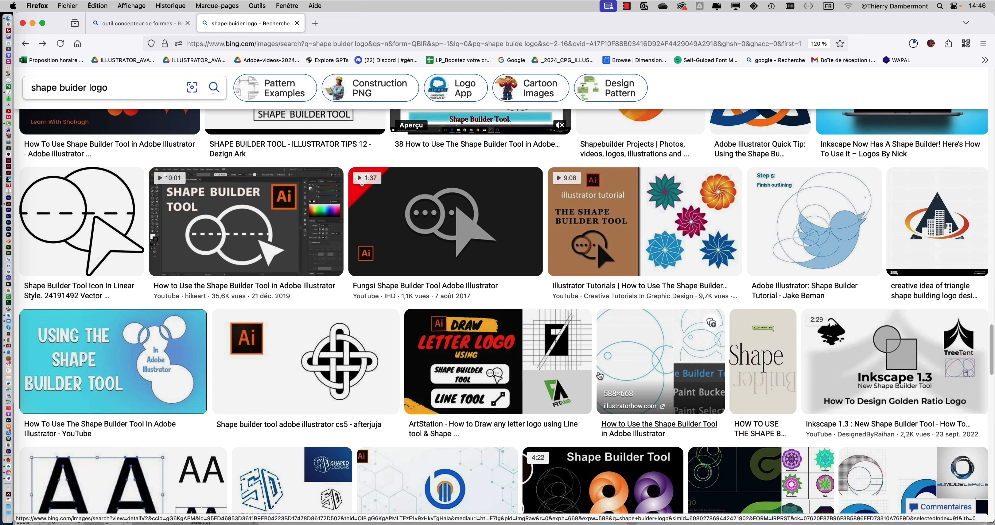
scroll(600, 376, "down", 2)
left_click(582, 354)
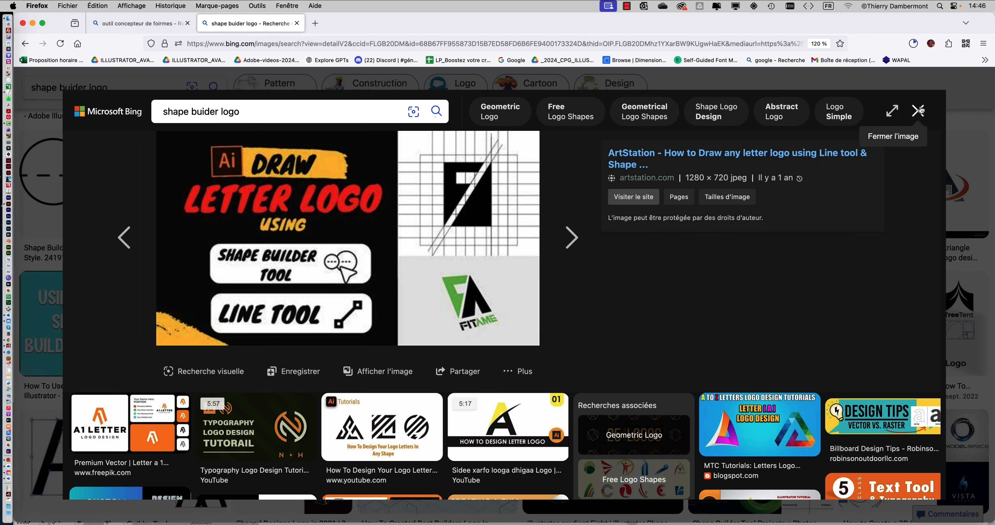
key("Escape")
Preview the interlaced knot image "Shape builder tool adobe illustrator cs5 - afterjuja" and close it
scroll(360, 221, "down", 3)
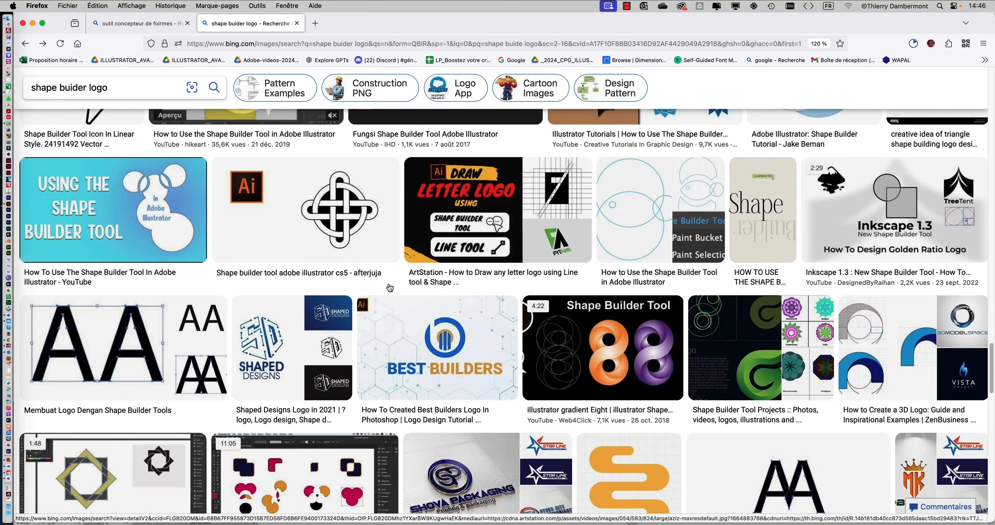
left_click(359, 221)
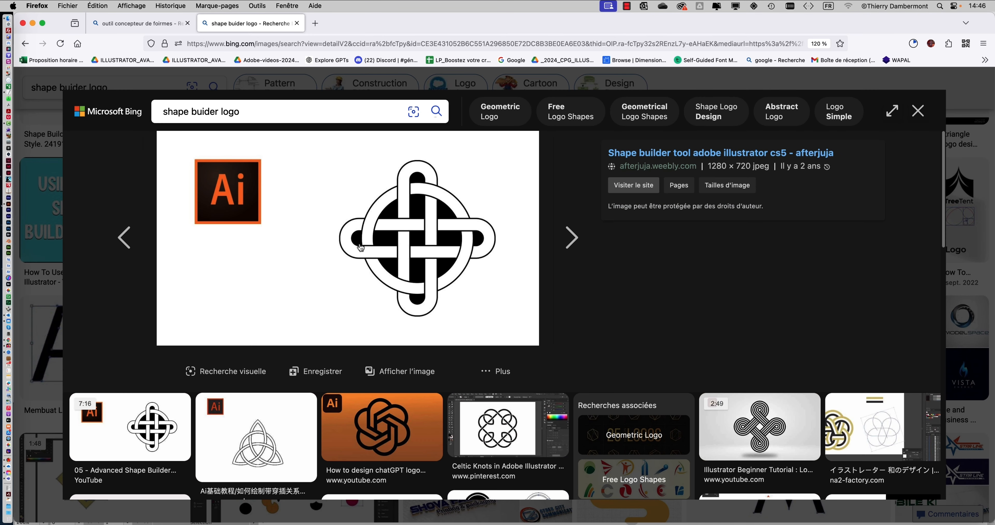
left_click(918, 112)
Look through the remaining logo results, return to the first ones and preview "Shape Builder Tool Logo Design In Illustrator"
scroll(681, 246, "down", 5)
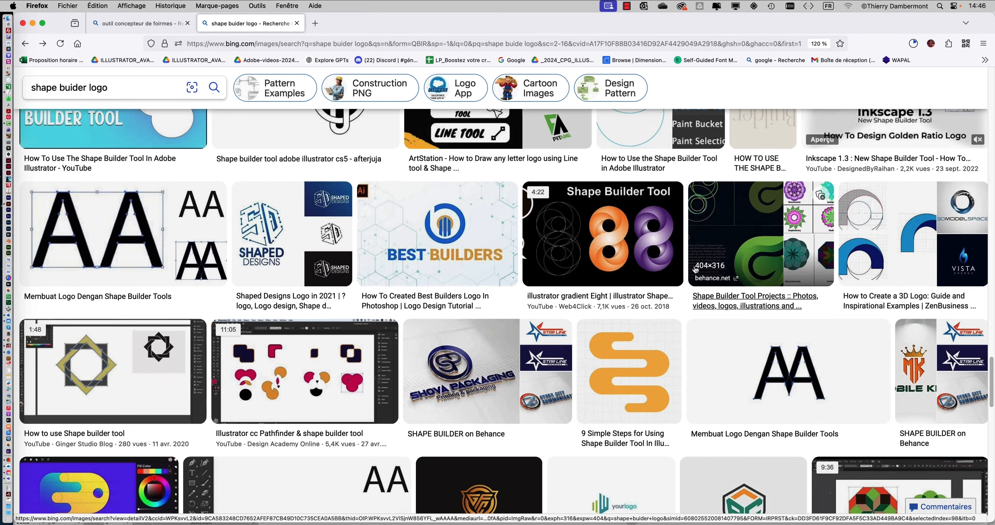
scroll(681, 246, "down", 7)
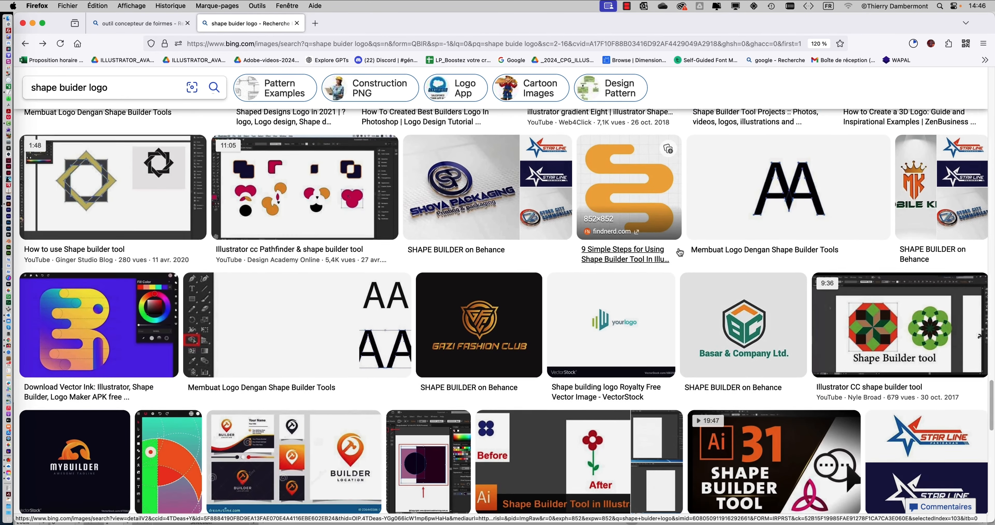
scroll(678, 246, "down", 4)
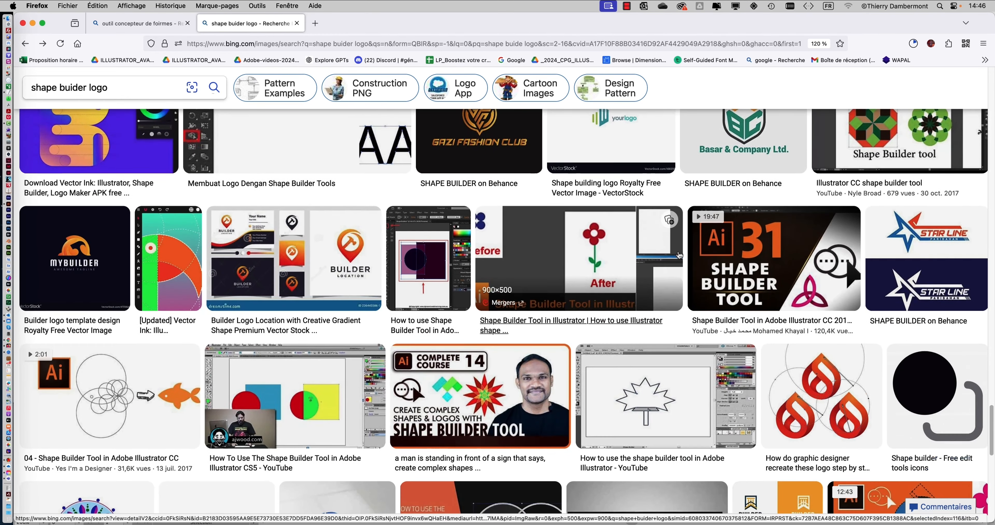
scroll(475, 316, "down", 5)
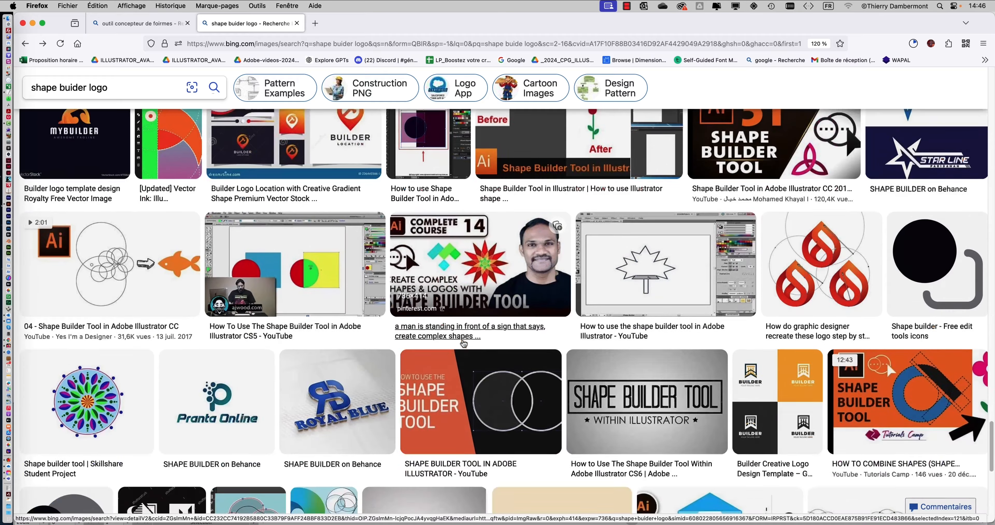
scroll(463, 345, "down", 8)
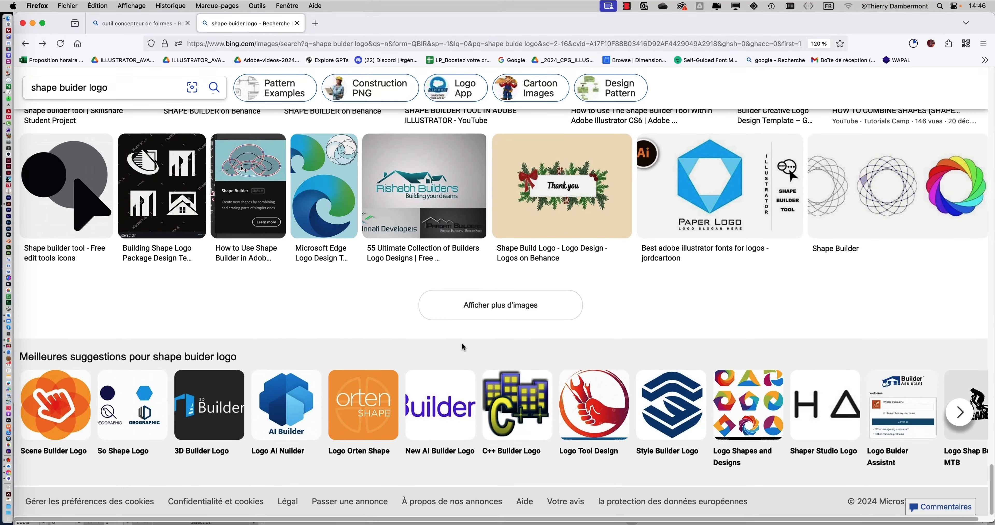
scroll(462, 344, "up", 20)
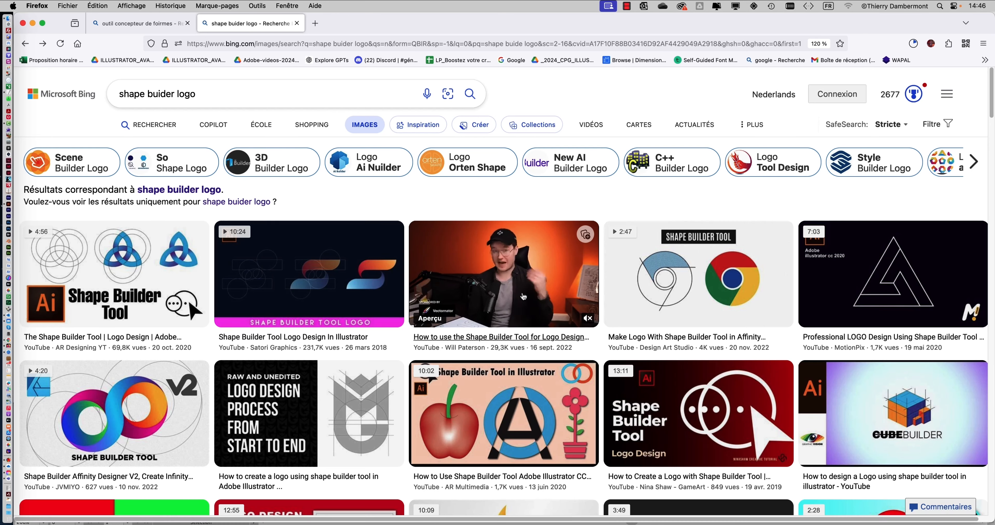
left_click(322, 284)
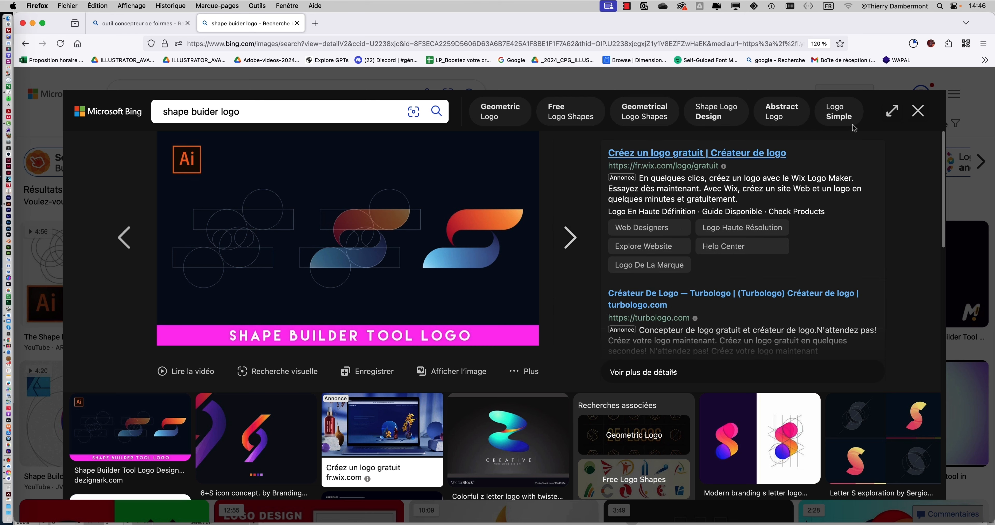
left_click(918, 111)
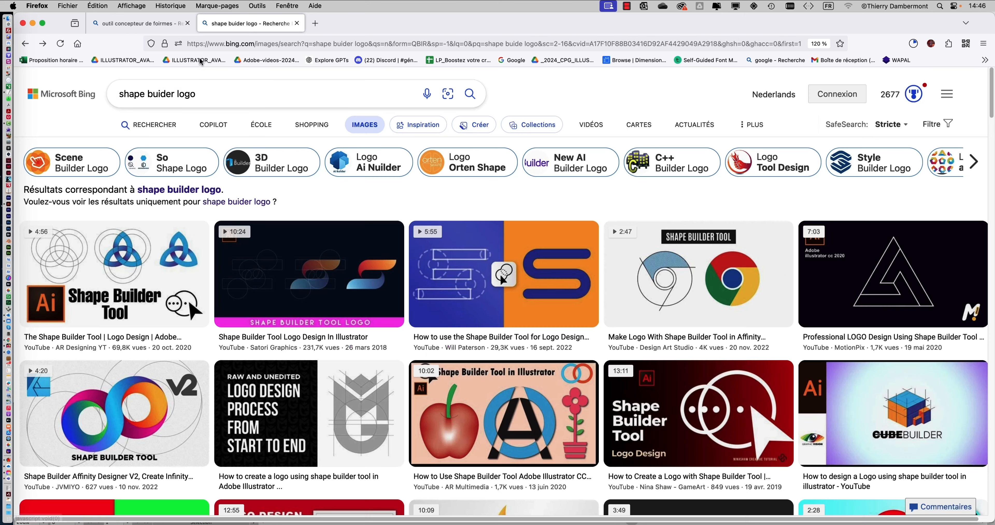
Switch back to Illustrator and move the main toolbox ahead of the car's front, with the whole car in view
left_click(32, 23)
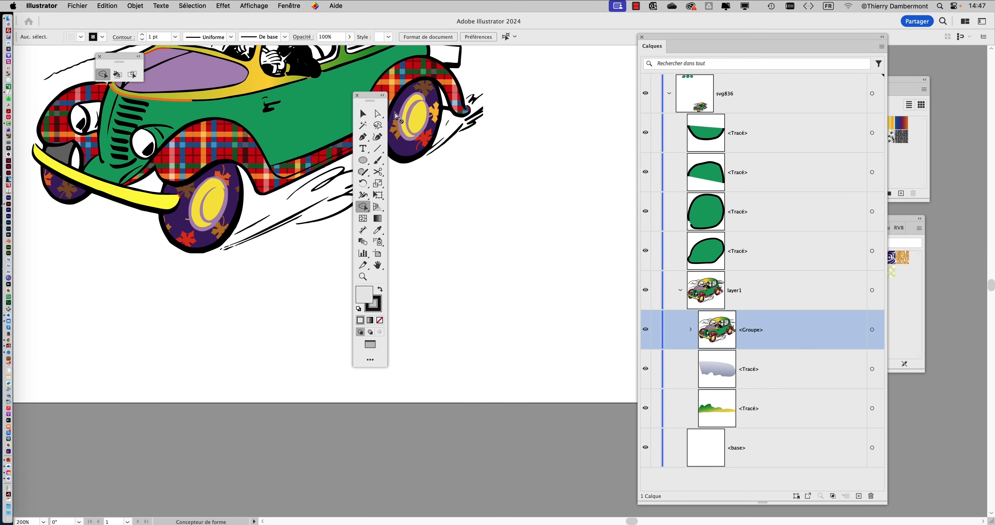
left_click_drag(374, 98, 58, 72)
scroll(492, 371, "up", 5)
scroll(493, 371, "left", 5)
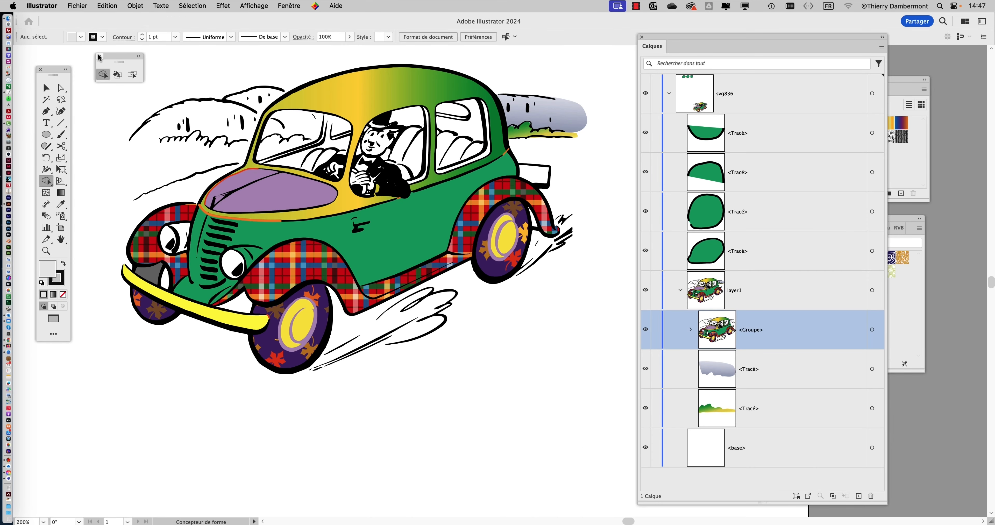
Close the small floating Shaper tool group and move the Calques panel further away from the car
left_click(99, 56)
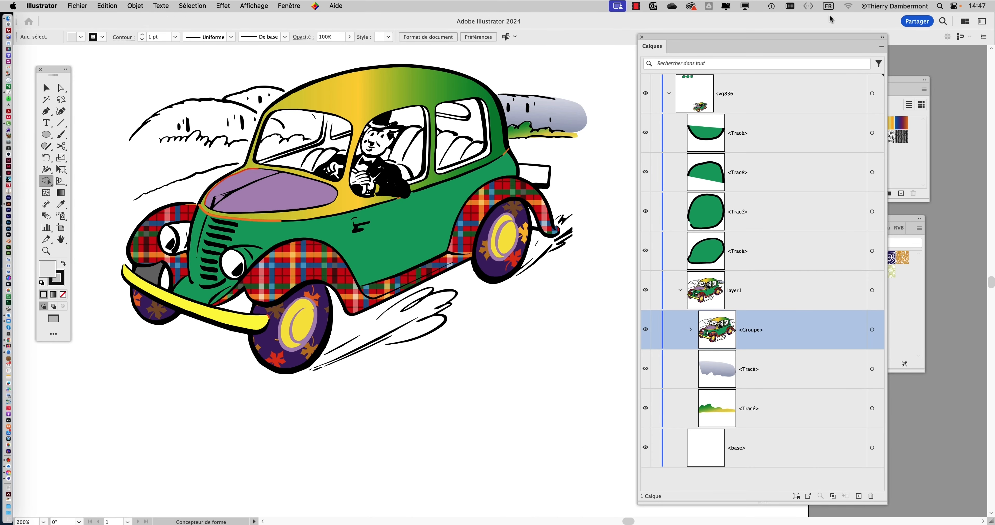
left_click_drag(746, 41, 823, 49)
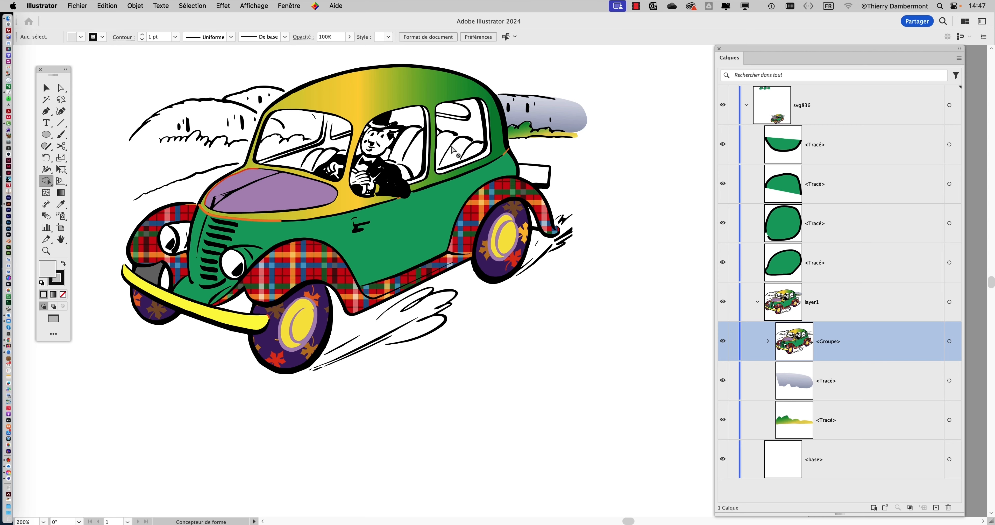
Detach the direct selection tools as a floating group above the car and activate Sélection directe progressive
scroll(452, 151, "up", 3)
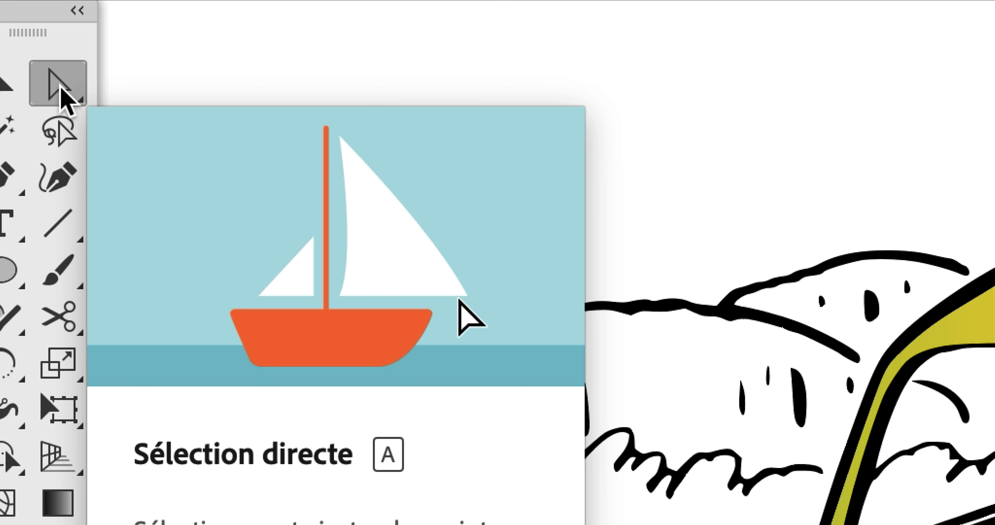
left_click(61, 89)
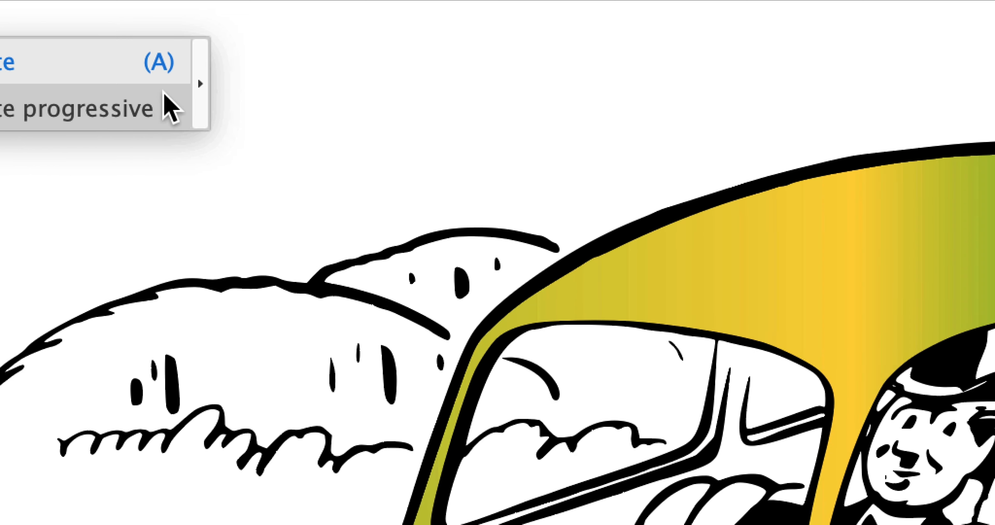
left_click(582, 110)
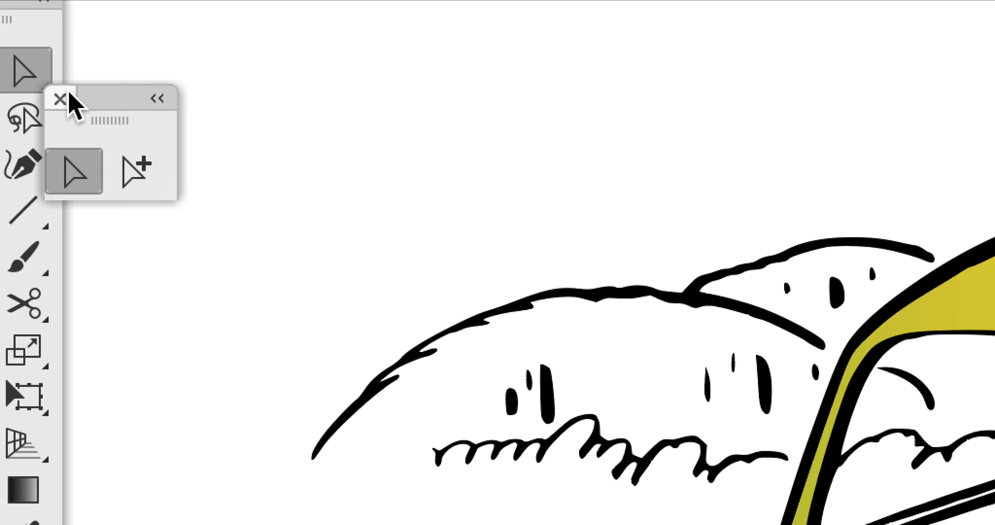
left_click_drag(89, 95, 242, 84)
left_click(250, 93)
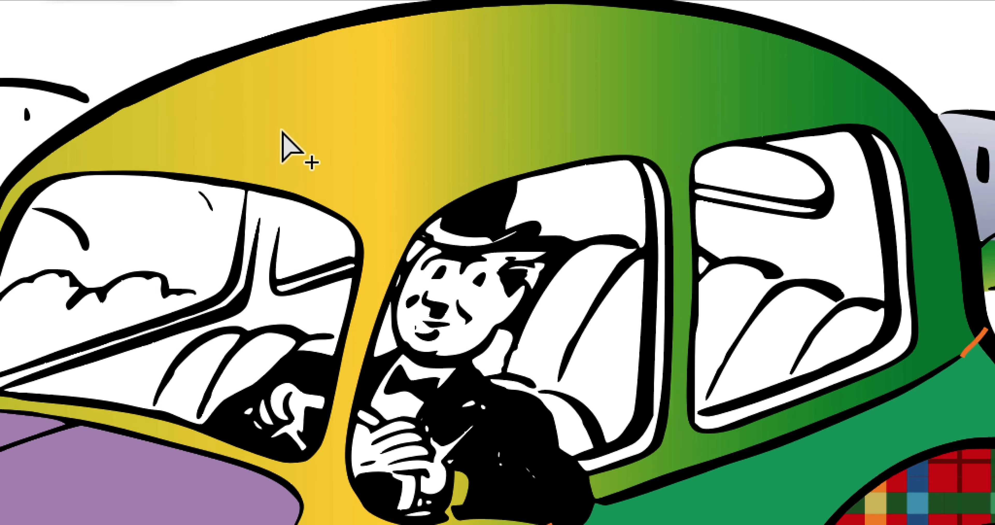
Select the car's gradient-filled roof and window-frame shape and activate the Dégradé tool
left_click(407, 274)
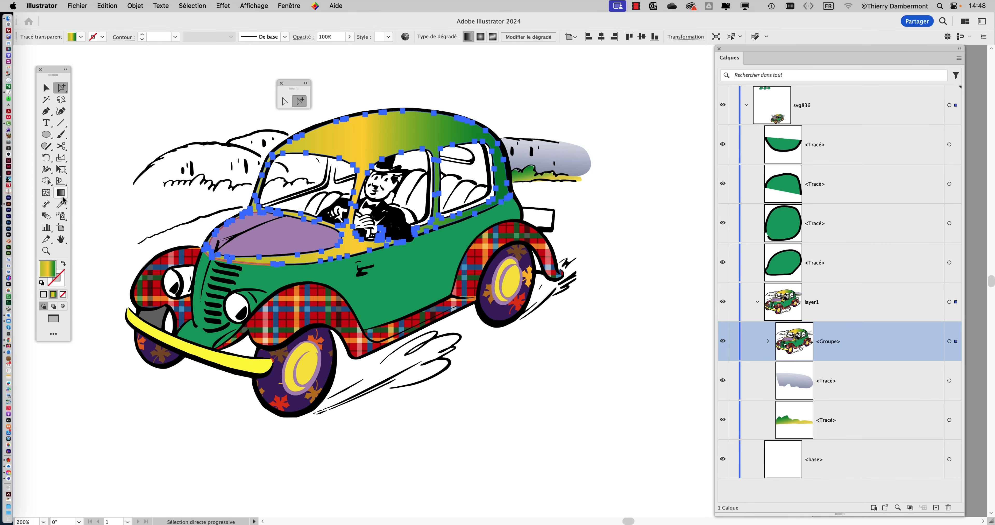
key("super")
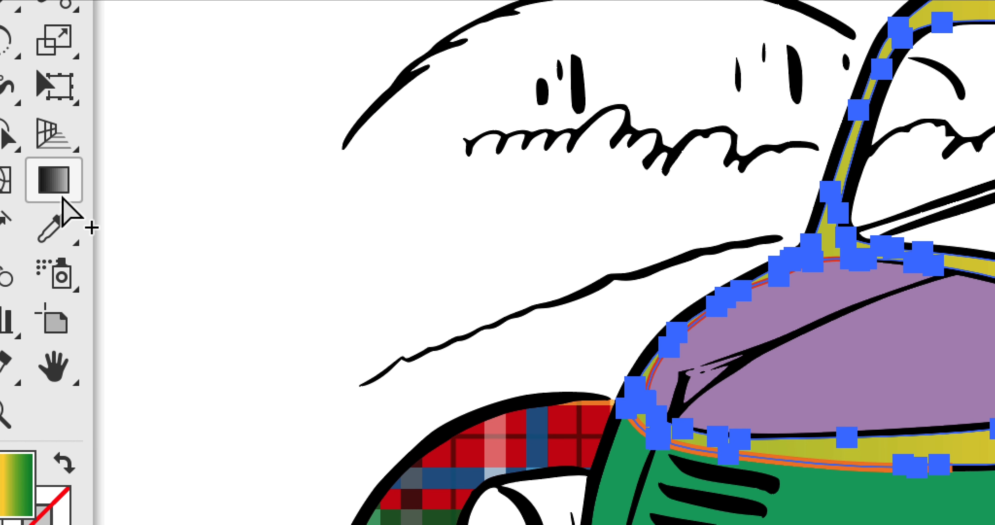
left_click(62, 198)
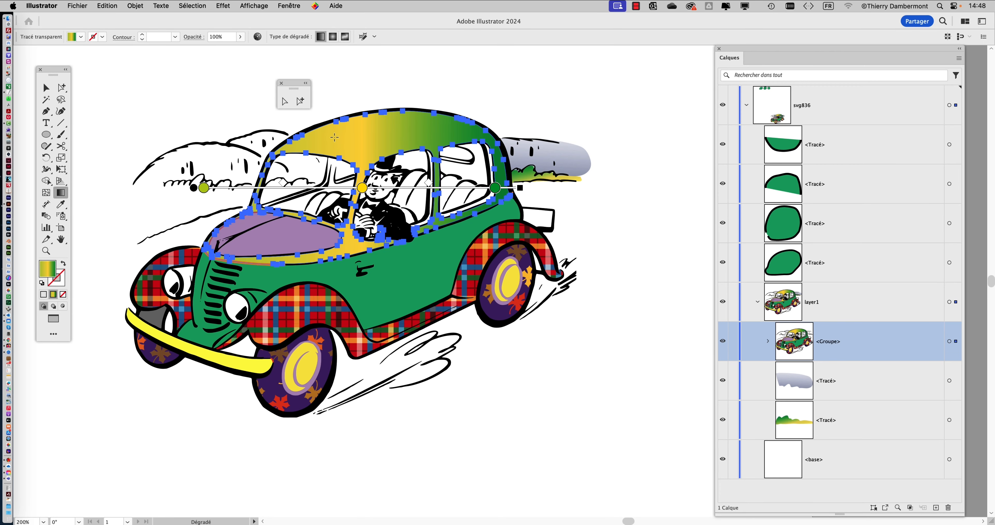
Try several directions for the roof's linear gradient, including steep and diagonal ones and a nearly horizontal one running rear to front
left_click_drag(373, 99, 400, 286)
left_click_drag(338, 93, 367, 290)
left_click_drag(583, 158, 176, 240)
mouse_move(150, 287)
left_mouse_down()
mouse_move(531, 121)
mouse_move(560, 93)
left_mouse_up()
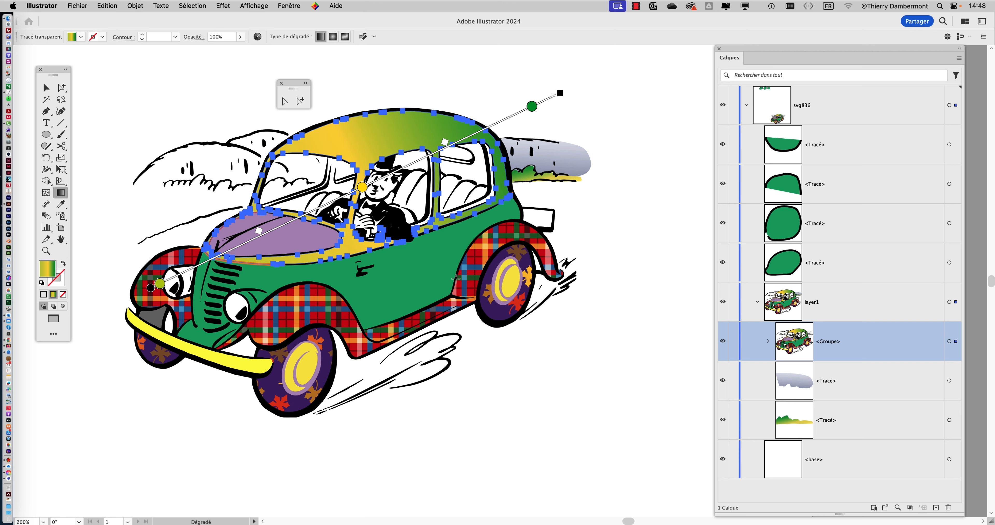
mouse_move(442, 65)
left_mouse_down()
mouse_move(322, 311)
mouse_move(286, 352)
left_mouse_up()
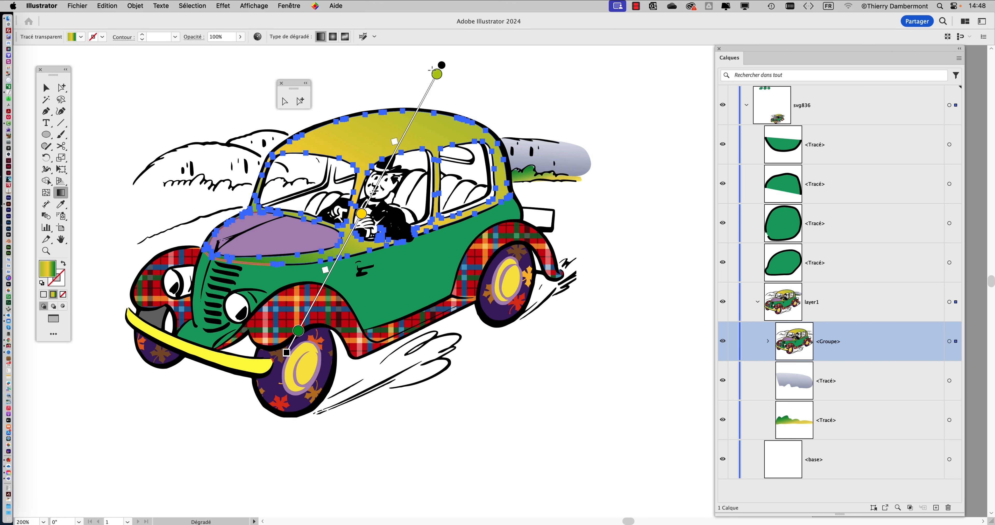
left_click_drag(542, 163, 121, 217)
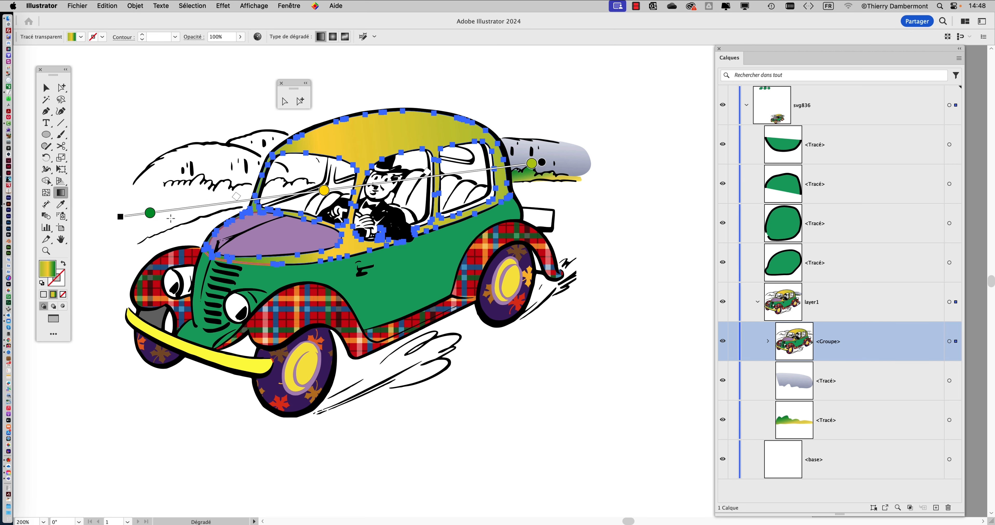
Hide the gradient annotator and redraw the roof's gradient in several new directions and lengths
left_click(247, 5)
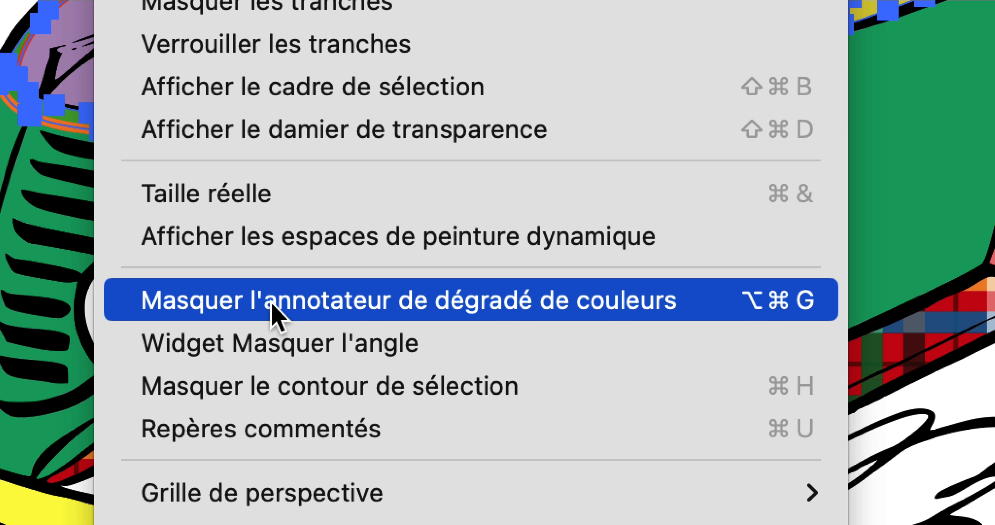
left_click(272, 301)
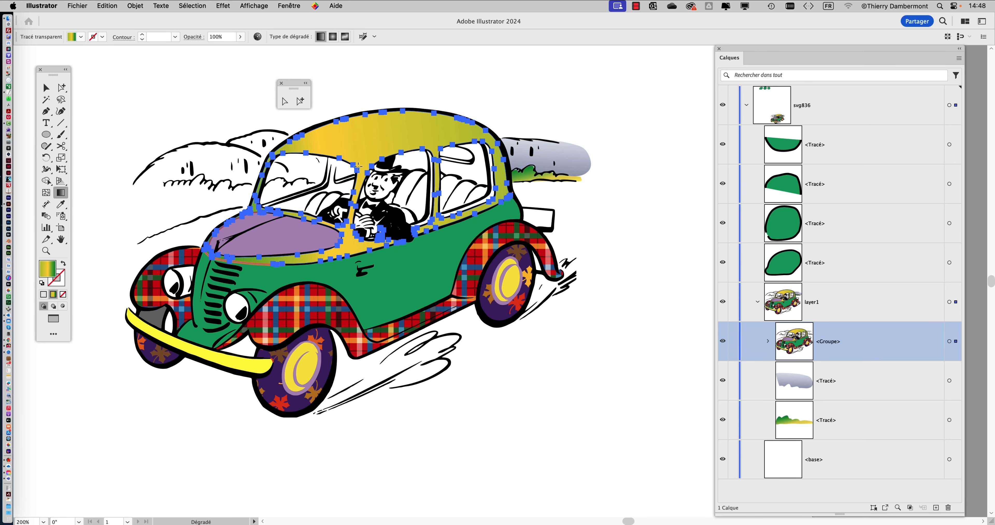
left_click_drag(242, 138, 129, 227)
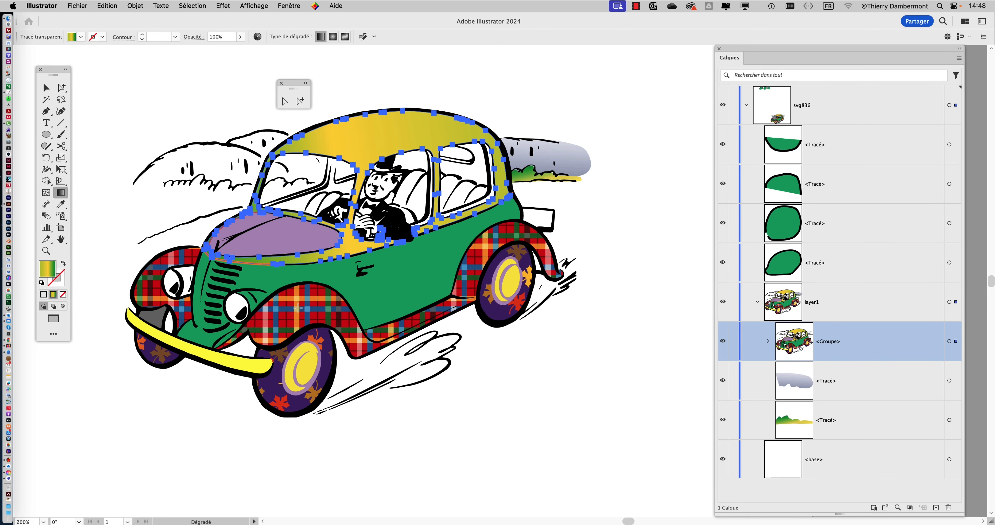
left_click_drag(298, 307, 340, 113)
left_click_drag(363, 266, 302, 315)
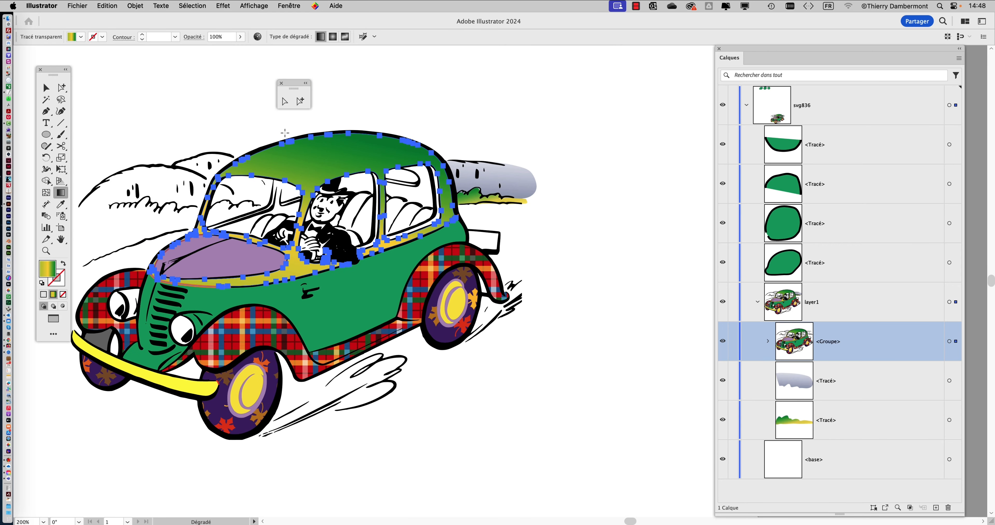
Reactivate Sélection directe progressive and delete the stray orange and red strokes bordering the purple hood area
left_click_drag(297, 88, 253, 45)
left_click(256, 58)
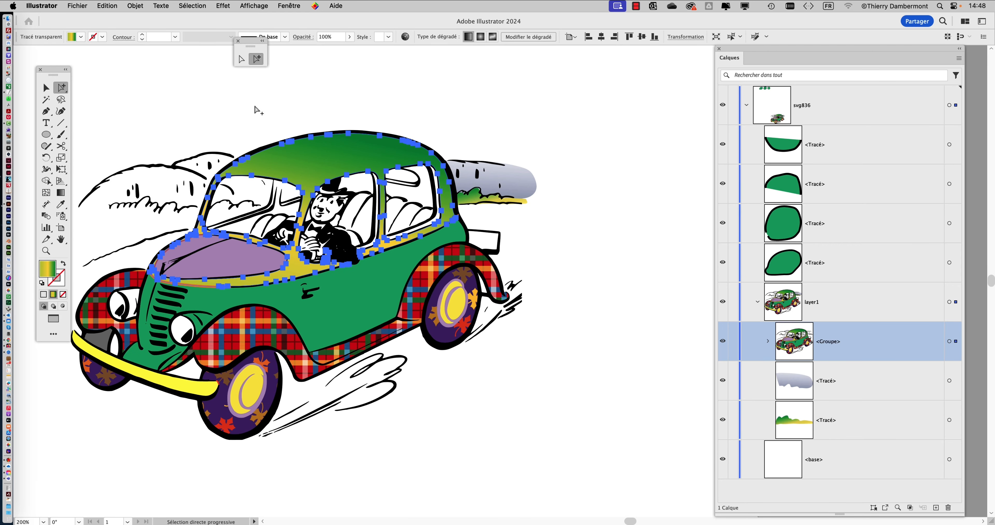
scroll(182, 278, "up", 5)
scroll(304, 343, "left", 5)
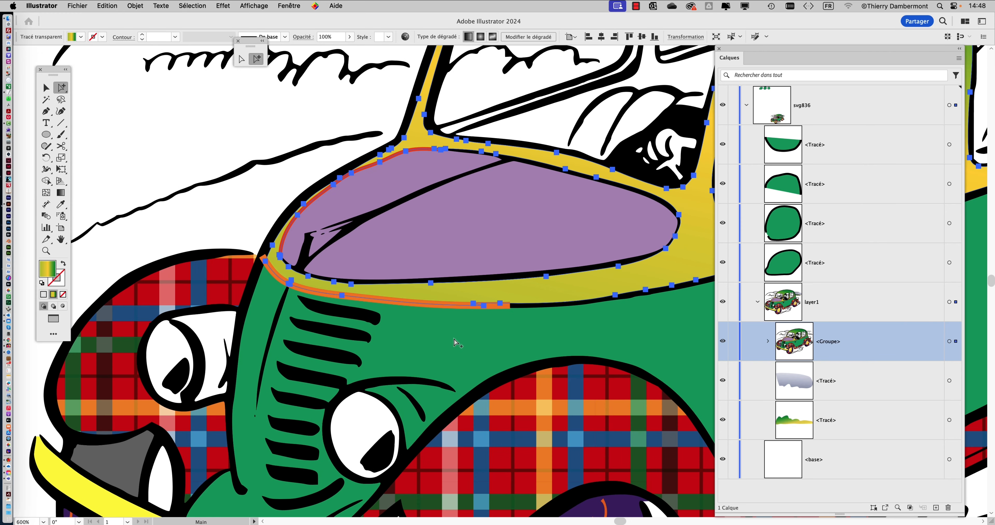
left_click(230, 197)
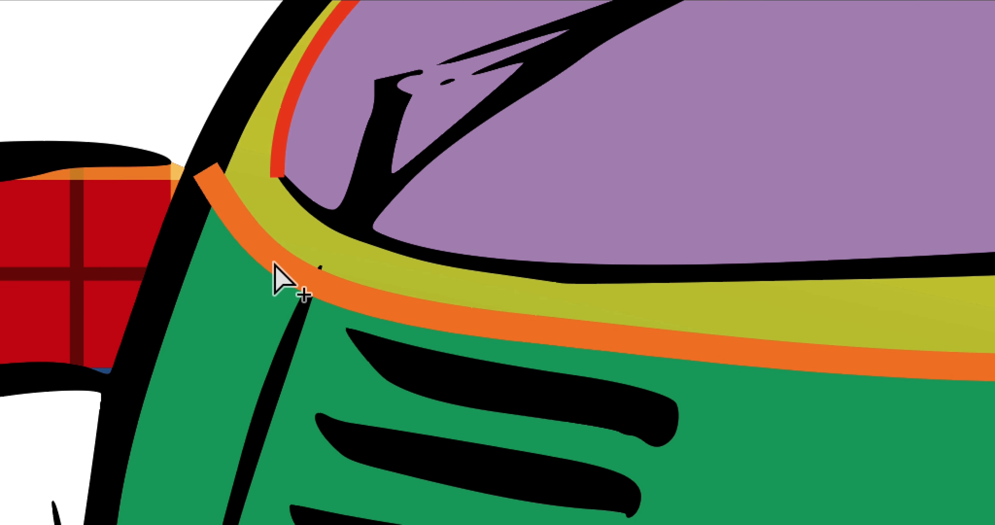
left_click(355, 508)
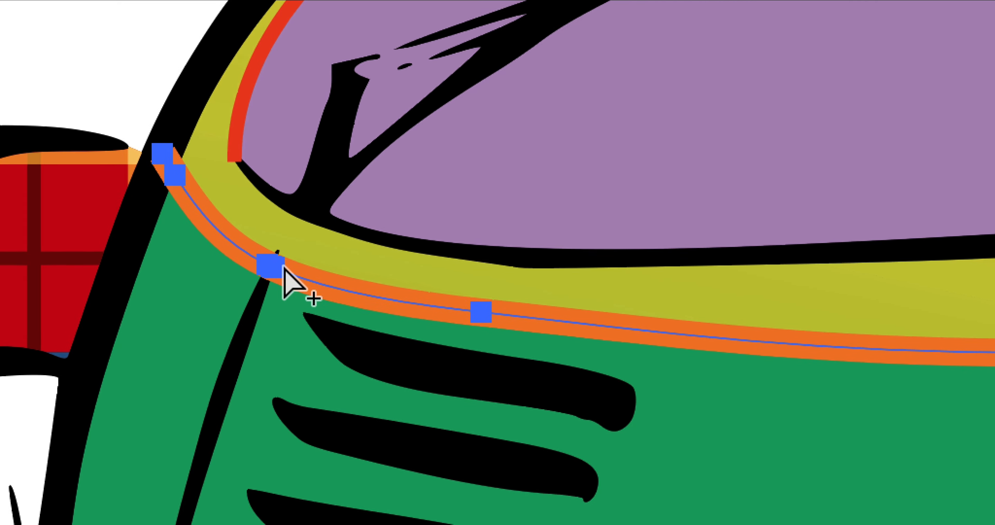
key("Delete")
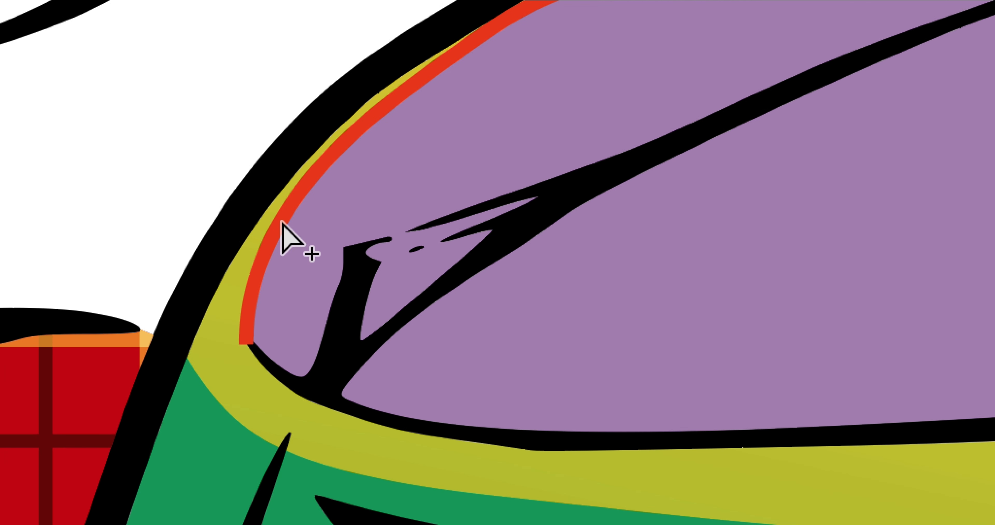
left_click(153, 16)
key("Delete")
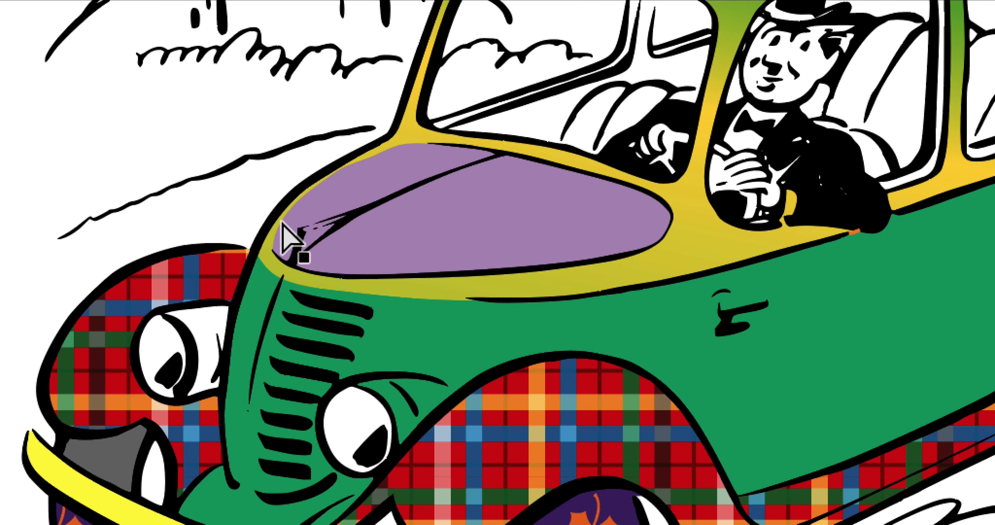
Delete the small stray red stroke at the end of the yellow bumper beside the front wheel
scroll(322, 300, "up", 2)
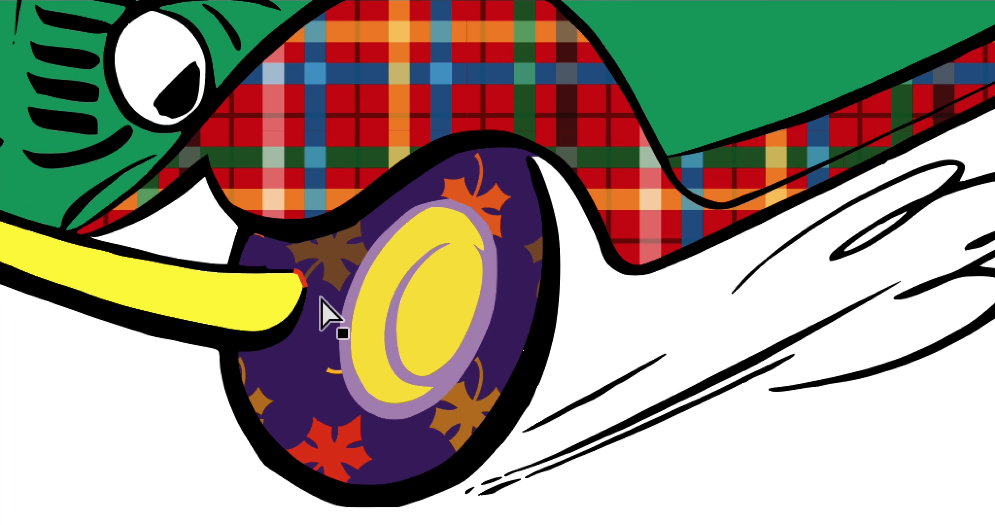
scroll(318, 296, "up", 5)
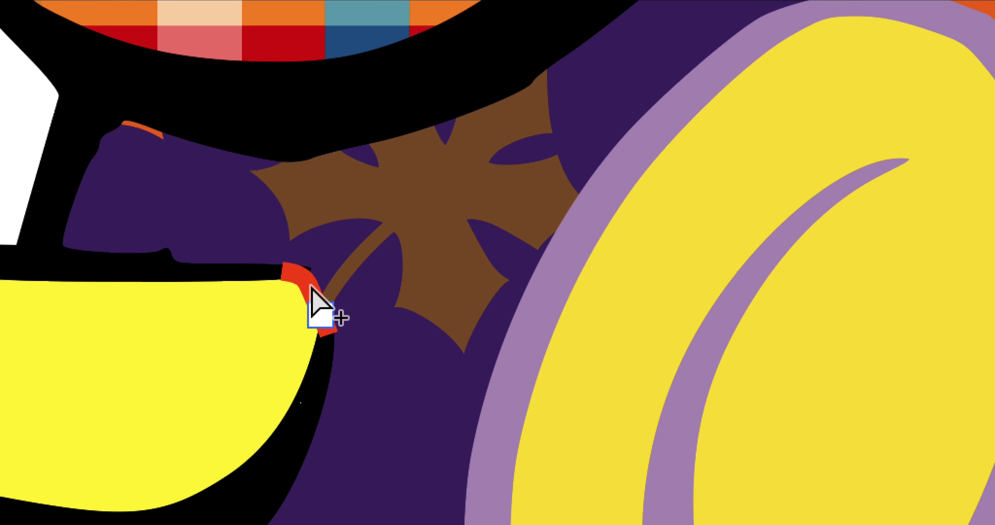
left_click(313, 287)
key("Delete")
scroll(329, 316, "down", 5)
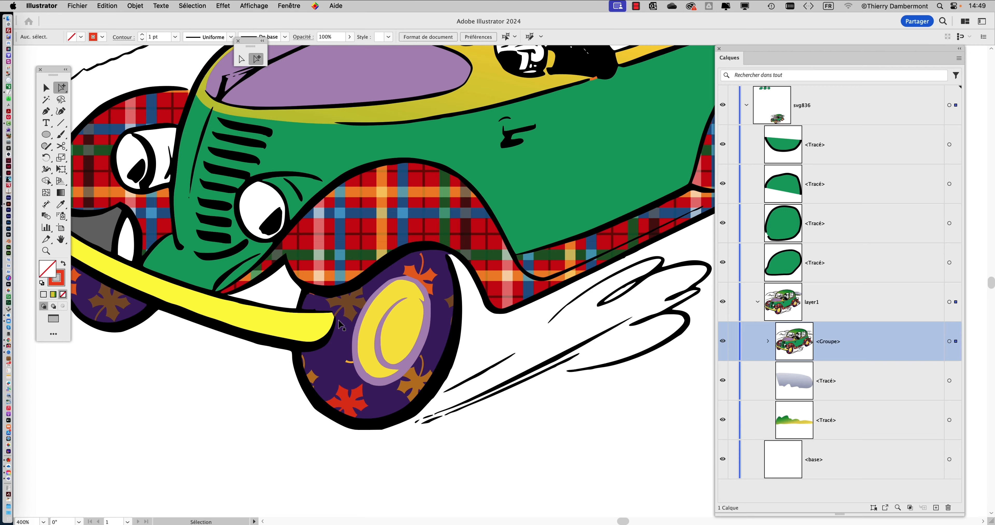
scroll(338, 326, "down", 4)
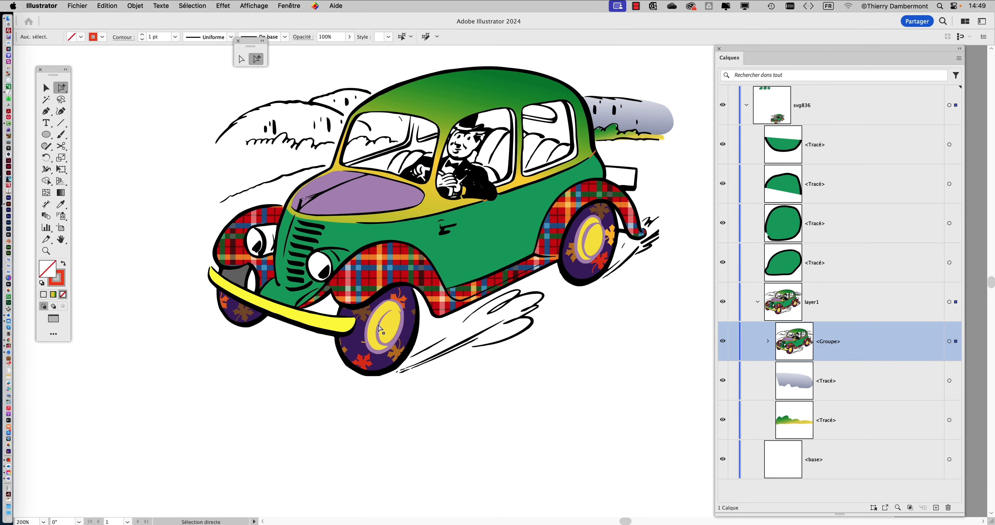
Delete the stray orange stroke where the rear window pillar meets the green body
scroll(542, 194, "up", 10)
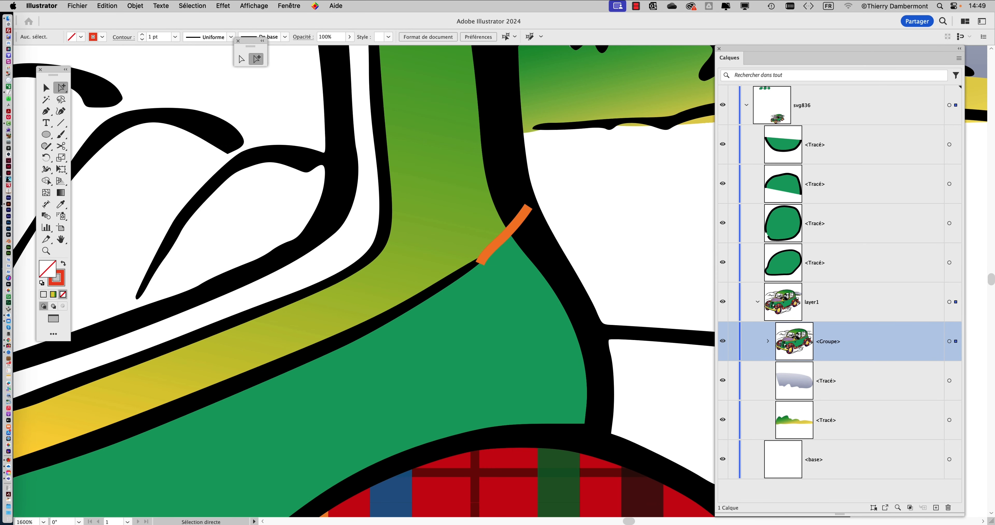
left_click(501, 242)
key("Delete")
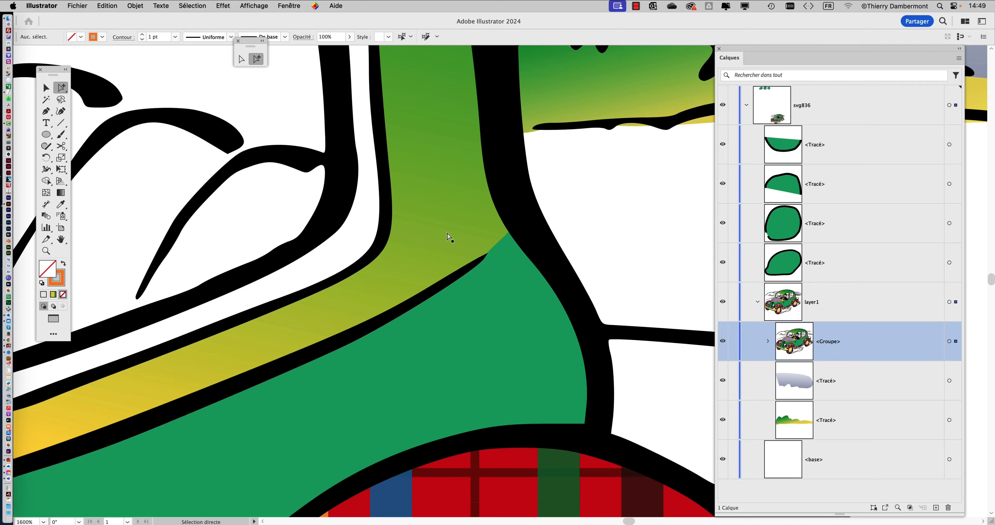
scroll(452, 247, "down", 6)
scroll(347, 250, "down", 2)
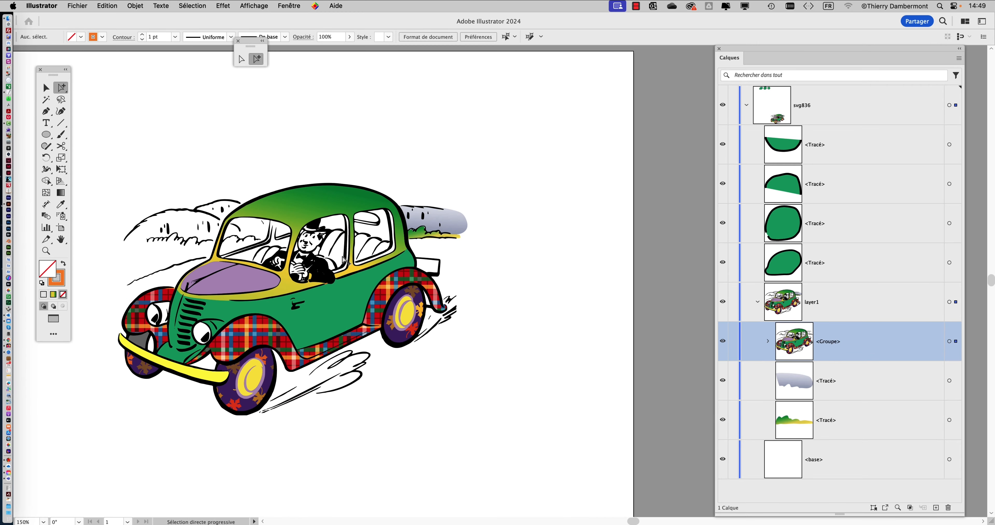
Save the document as a new Illustrator file with a name starting "peinture dynamique - 05 peint dyn", in Illustrator 2020 format
left_click_drag(347, 250, 465, 226)
scroll(357, 336, "up", 1)
scroll(358, 336, "up", 3)
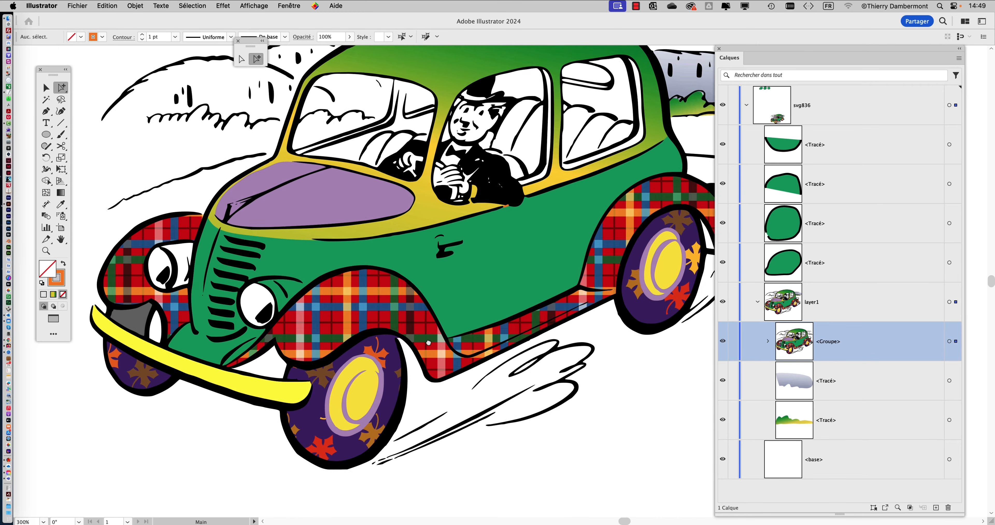
scroll(400, 391, "down", 3)
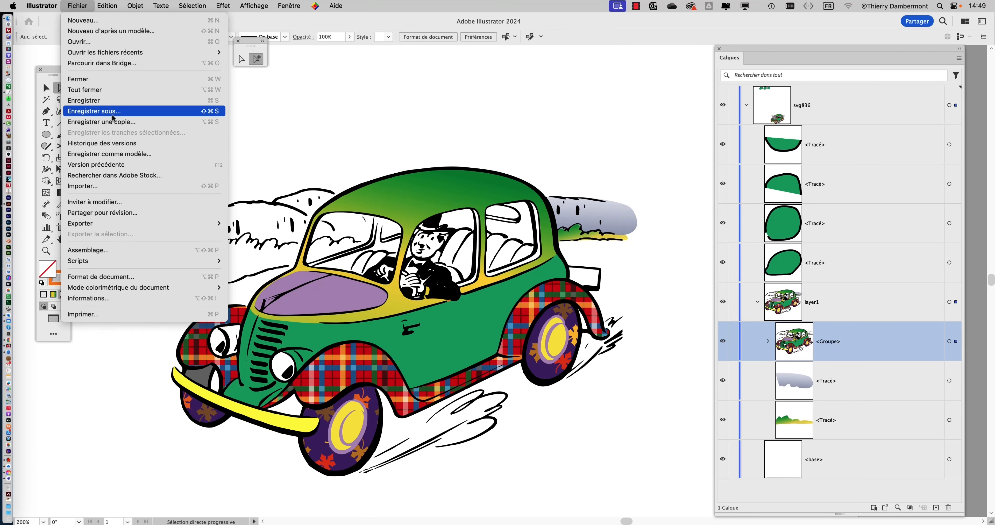
left_click(578, 121)
key("super+shift+s")
left_click(681, 85)
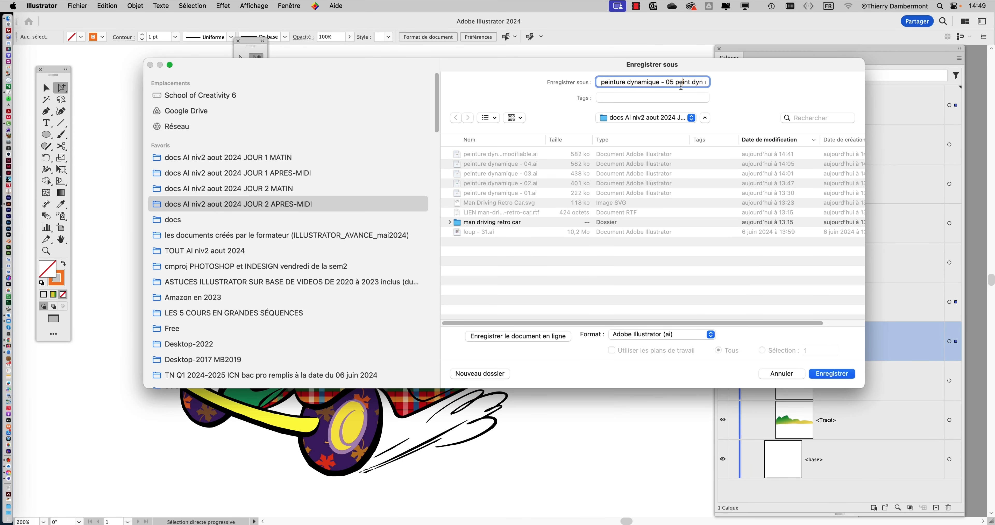
key("Return")
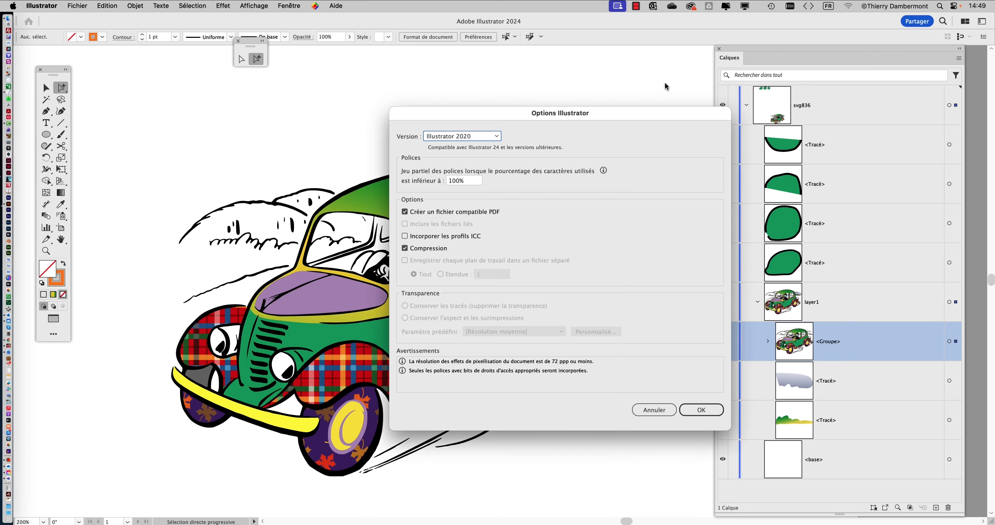
left_click(701, 410)
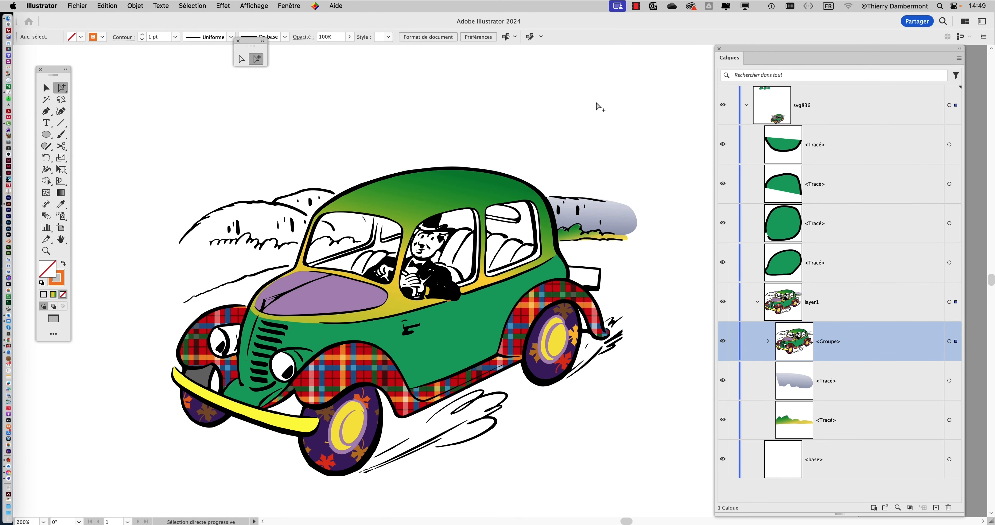
Select the car's tartan front fender and running board shape, and close the Nuancier, pattern library and Calques panels
left_click_drag(419, 349, 381, 226)
left_click(322, 253)
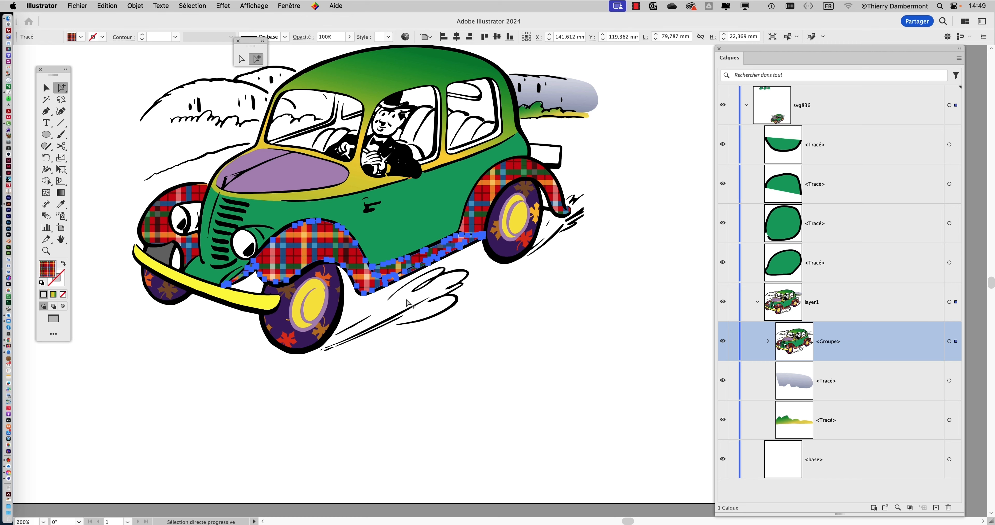
scroll(323, 320, "up", 1)
left_click_drag(416, 340, 474, 360)
left_click_drag(744, 50, 871, 70)
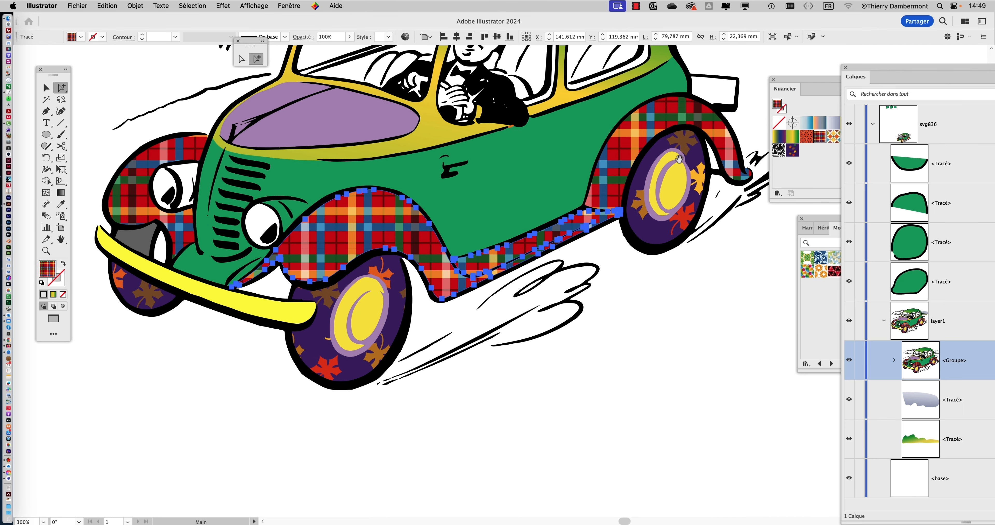
left_click_drag(669, 208, 678, 246)
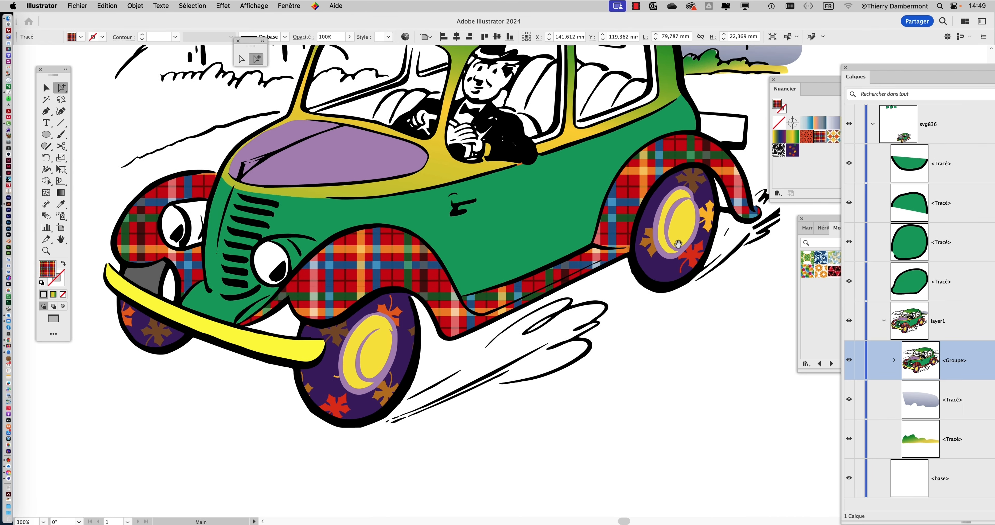
left_click(773, 80)
left_click(802, 218)
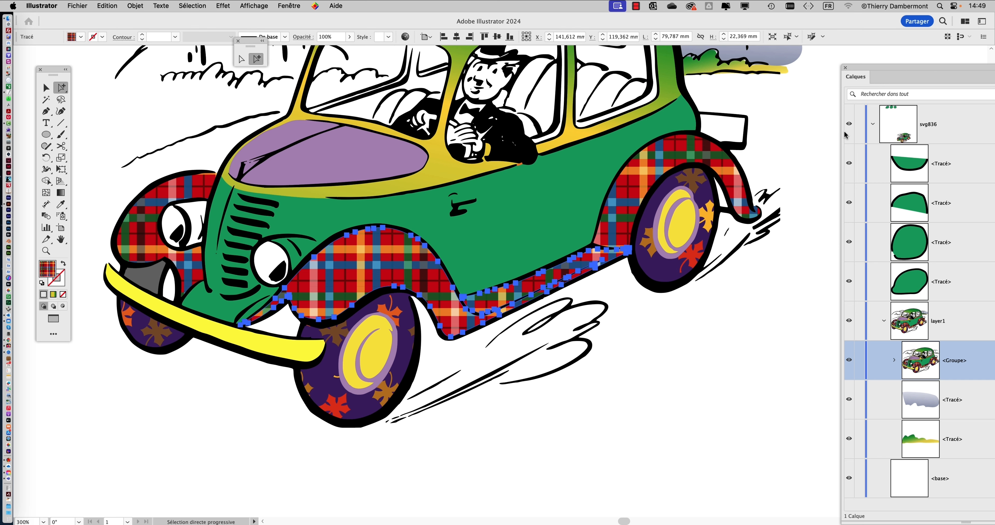
left_click(846, 68)
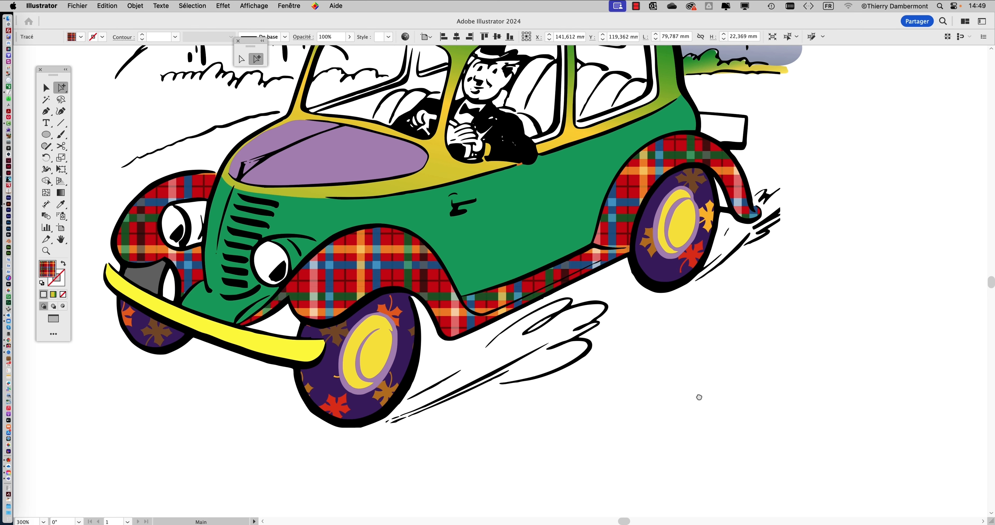
Select the leaf-patterned tire beneath the bumper and extend the selection to all objects with the same fill colour (Couleur de fond)
scroll(616, 431, "left", 3)
scroll(616, 431, "up", 1)
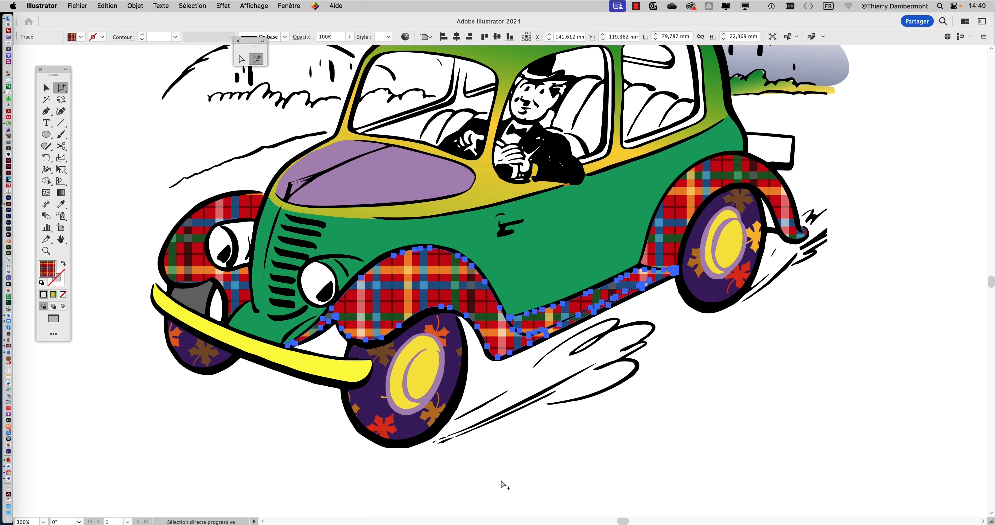
left_click(189, 353)
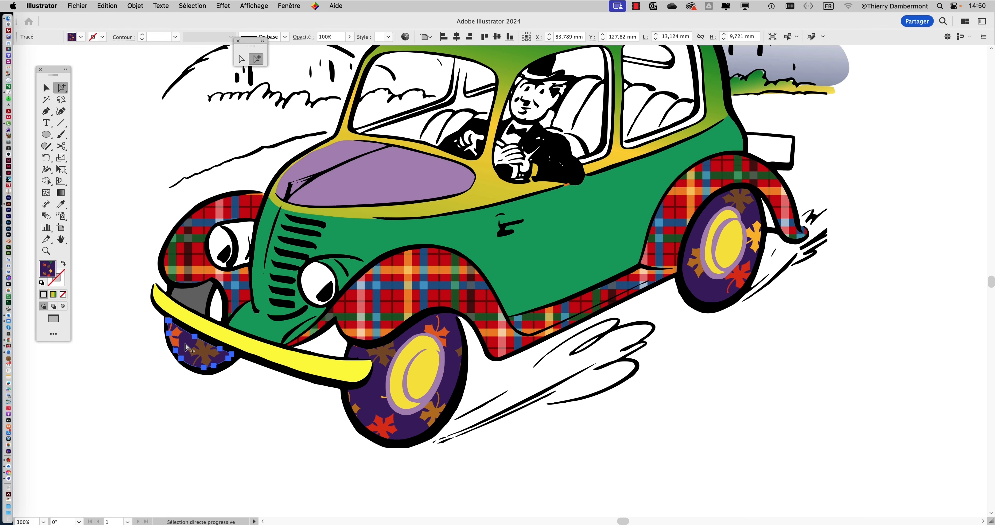
left_click(200, 5)
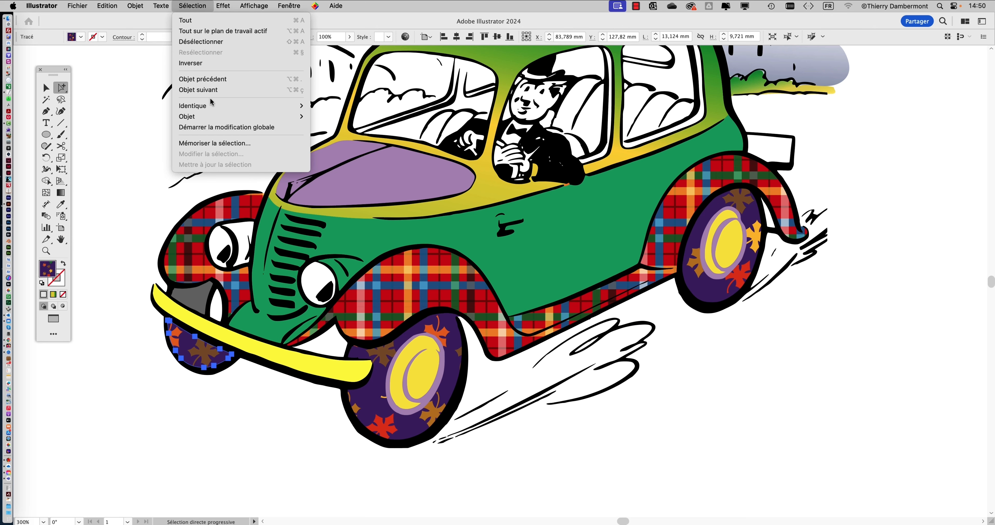
mouse_move(211, 106)
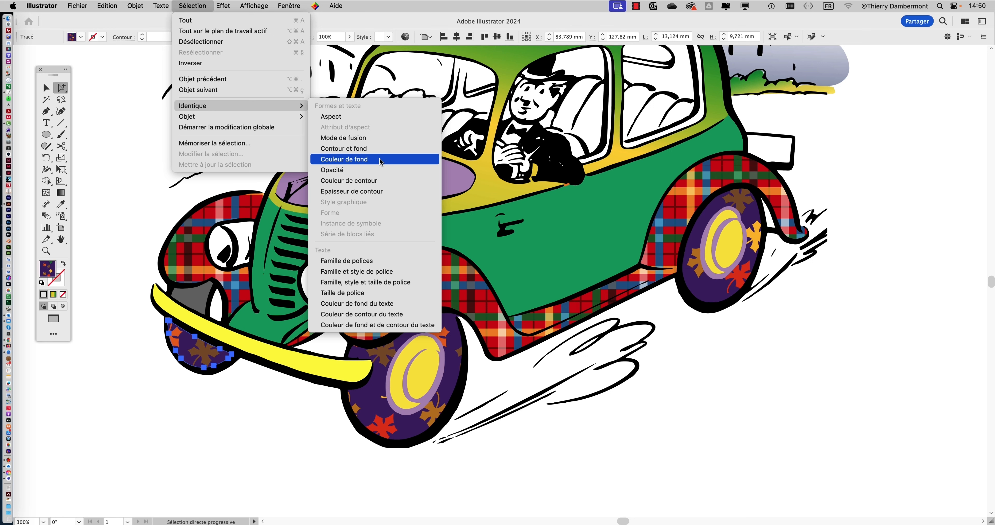
left_click(380, 159)
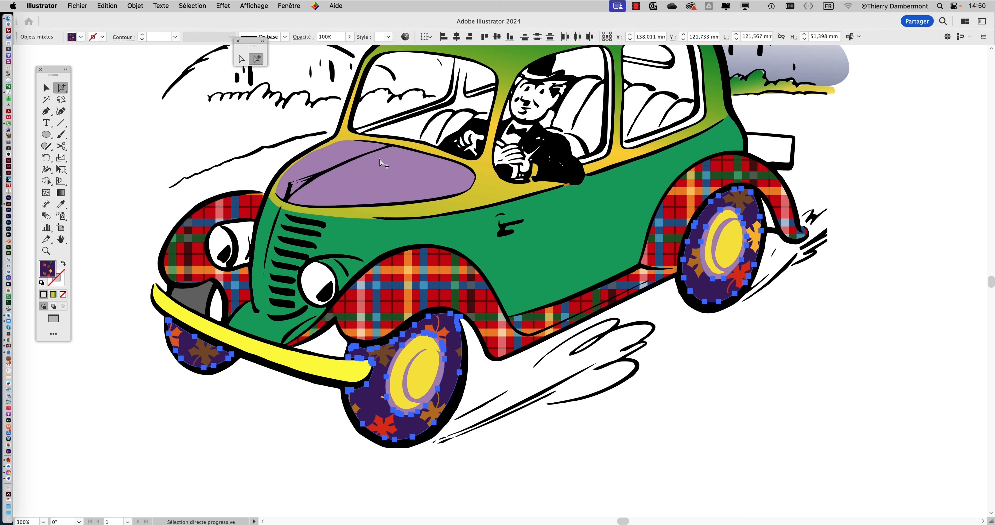
Show the Nuancier panel and try gradient, mosaic and leaf swatches on the selected tires, ending with the black-and-white floral pattern
left_click(295, 5)
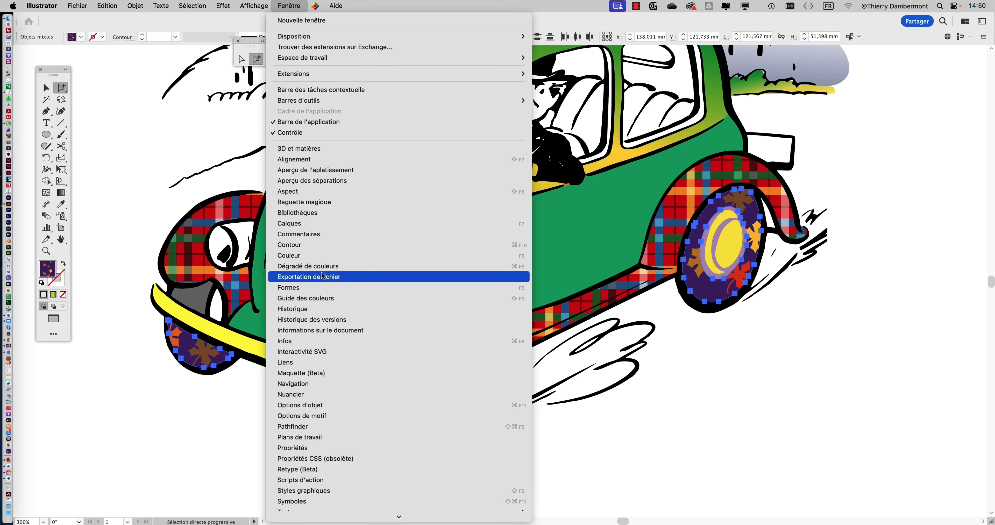
left_click(305, 394)
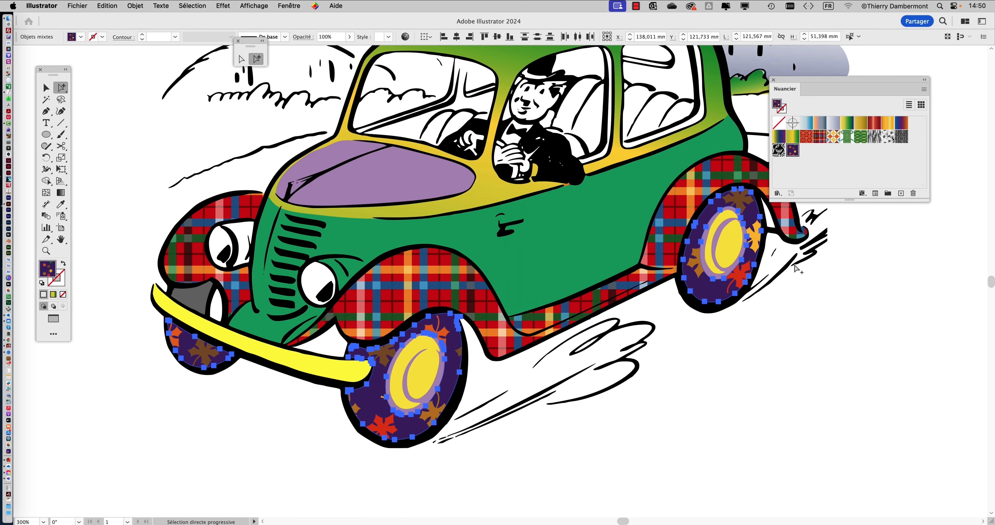
left_click(823, 126)
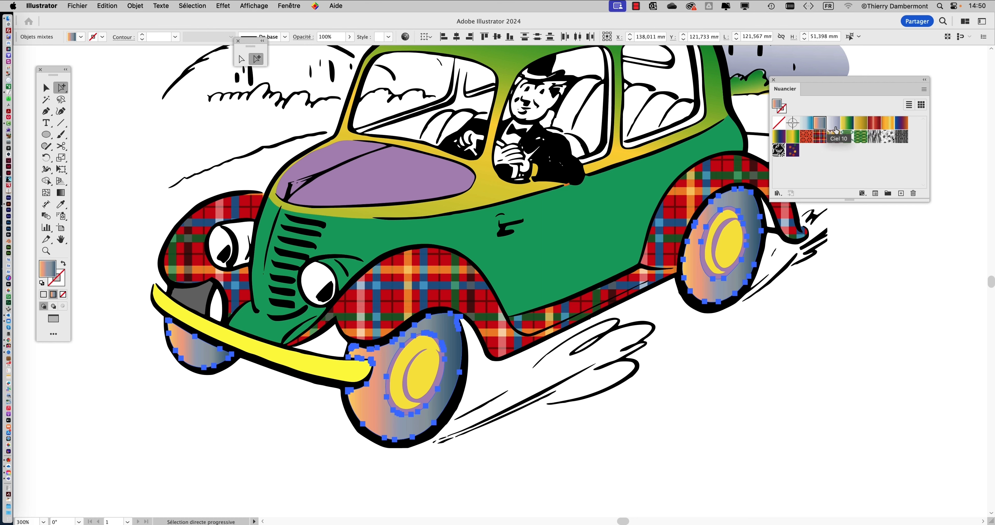
left_click(834, 124)
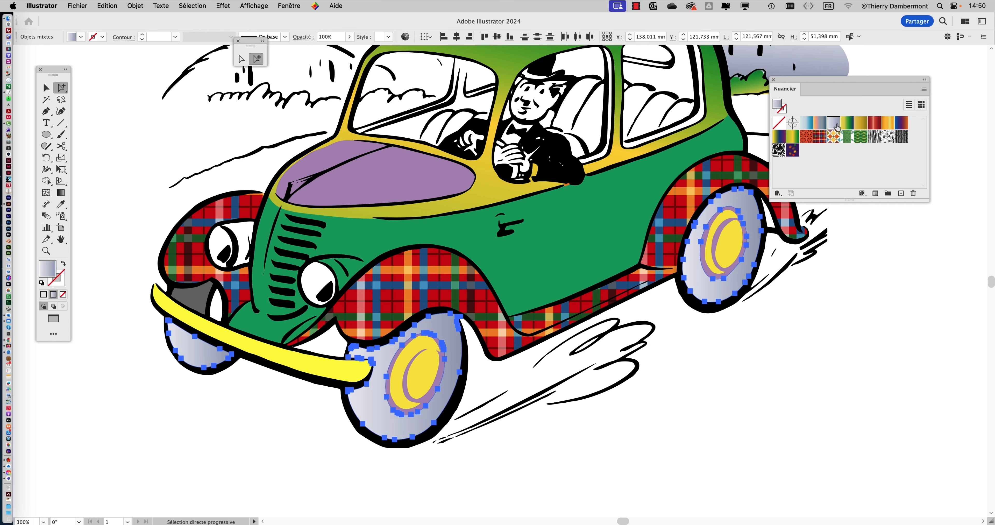
left_click(818, 139)
left_click(833, 136)
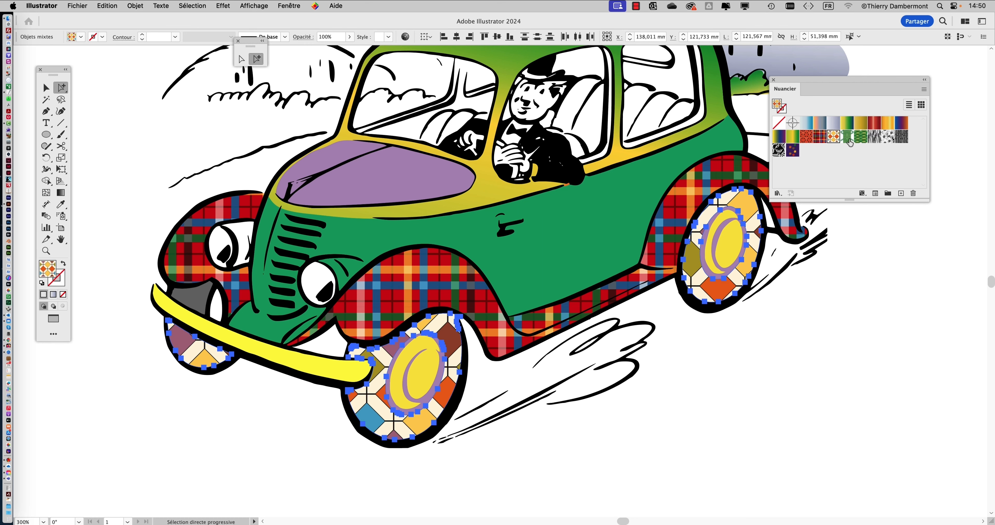
left_click(794, 151)
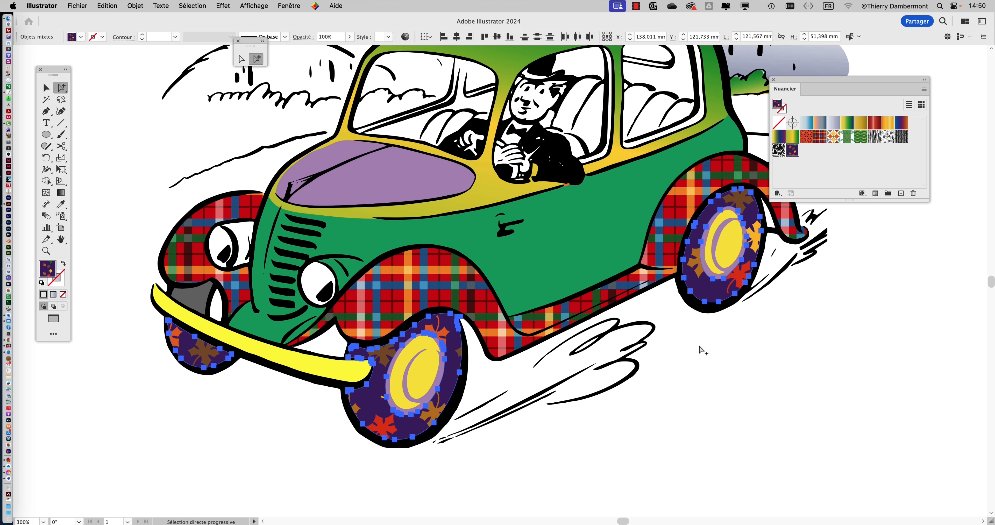
left_click(779, 152)
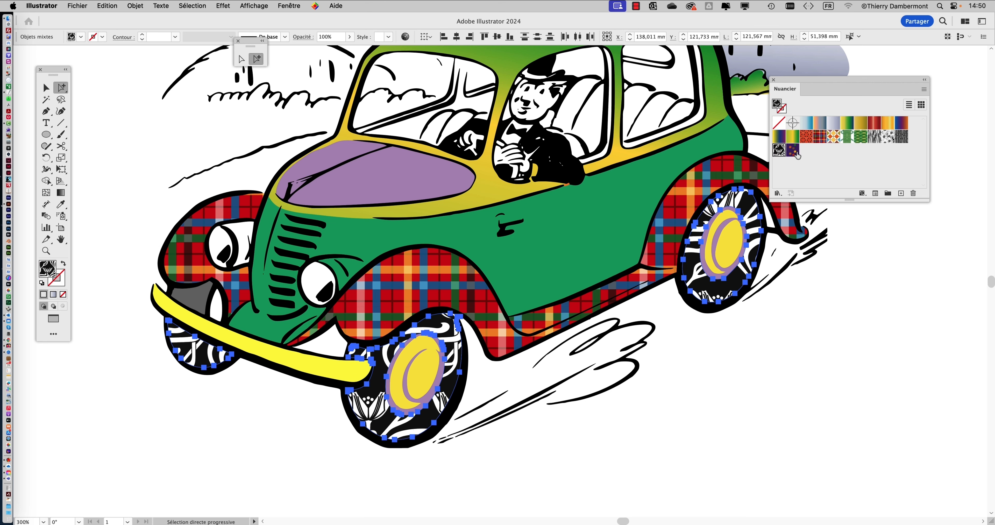
Fill the selected tires with the purple maple-leaf pattern, deselect them, and select the car's purple hood panel
left_click(793, 151)
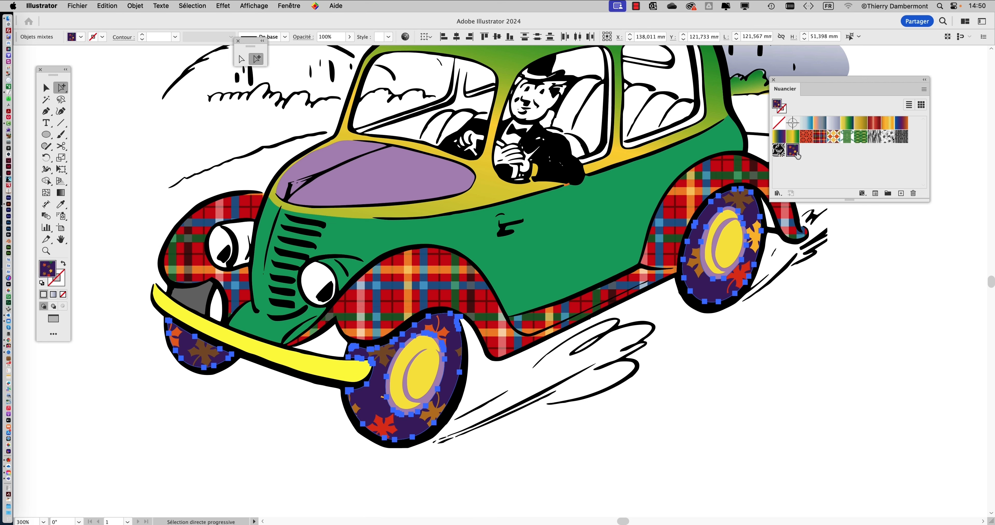
left_click(791, 347)
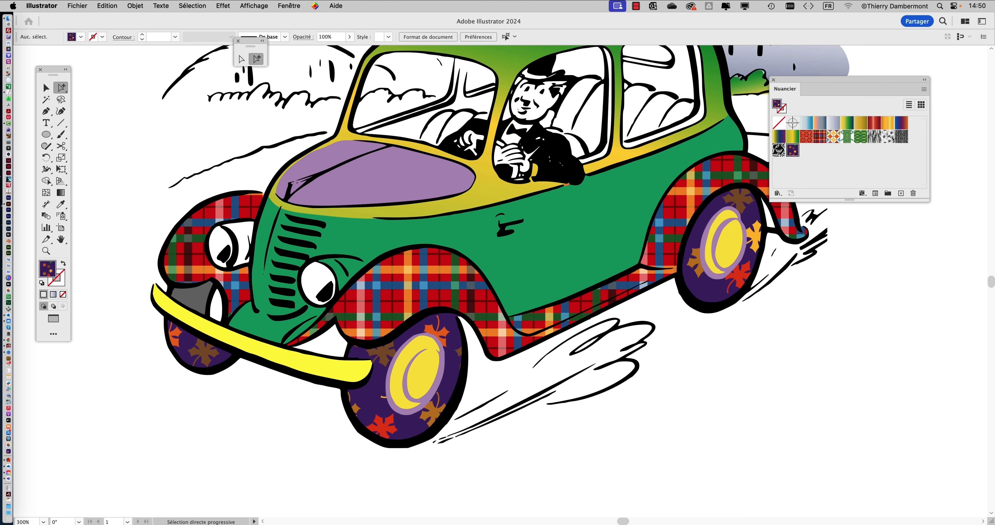
left_click(192, 258)
left_click(345, 251)
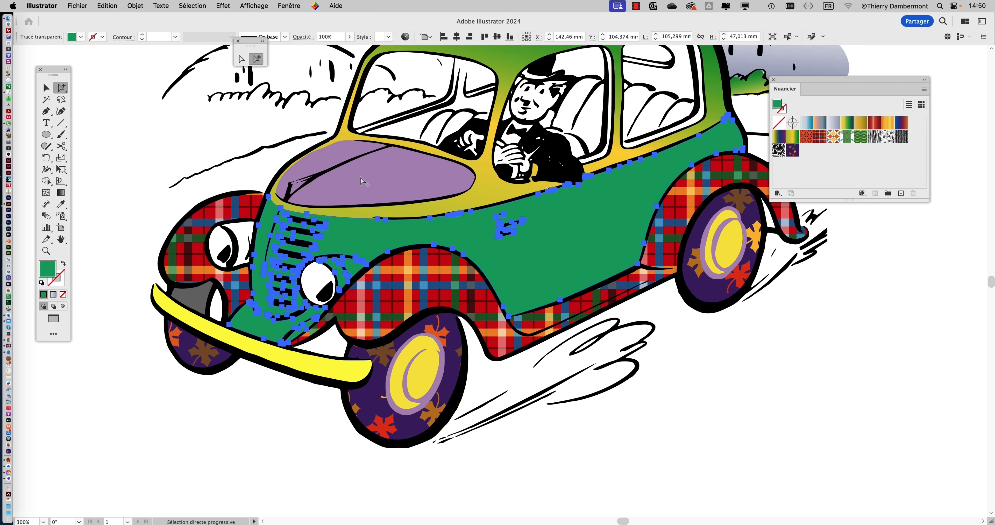
left_click(404, 175)
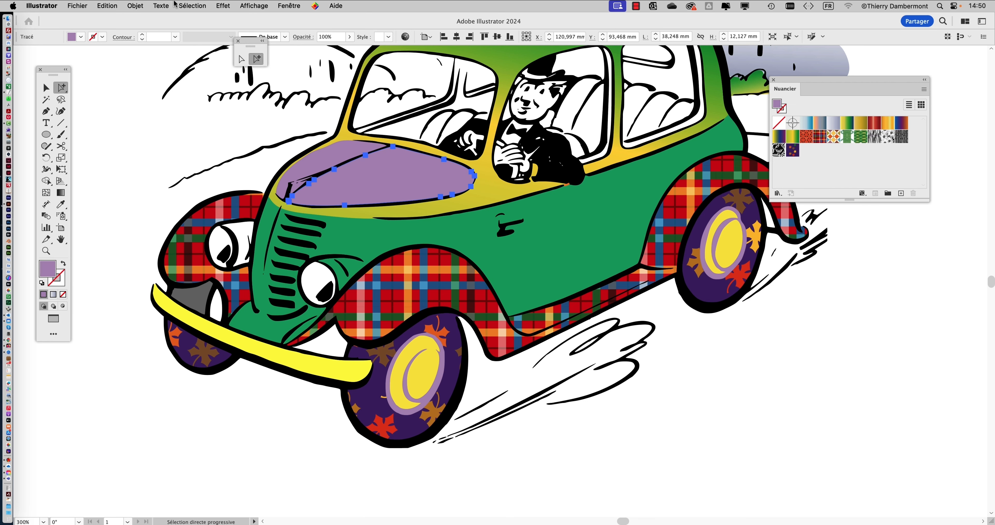
Examine the Identique selection criteria and the tolerance options of the Baguette magique tool
left_click(212, 5)
mouse_move(207, 110)
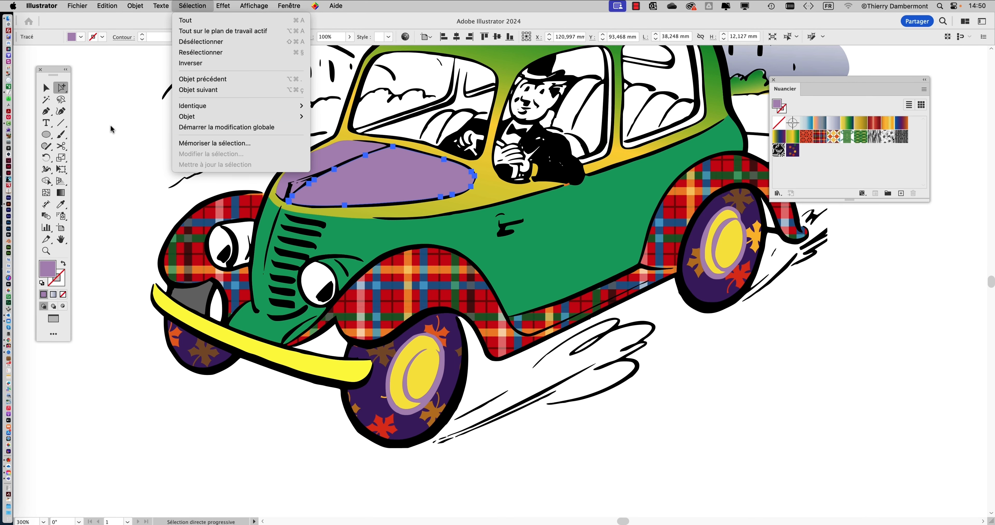
left_click(114, 126)
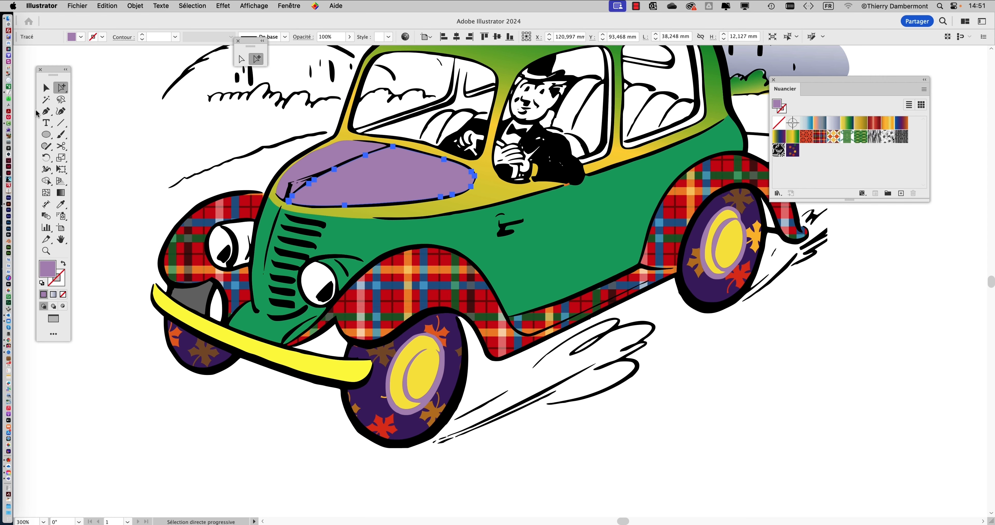
left_click(47, 100)
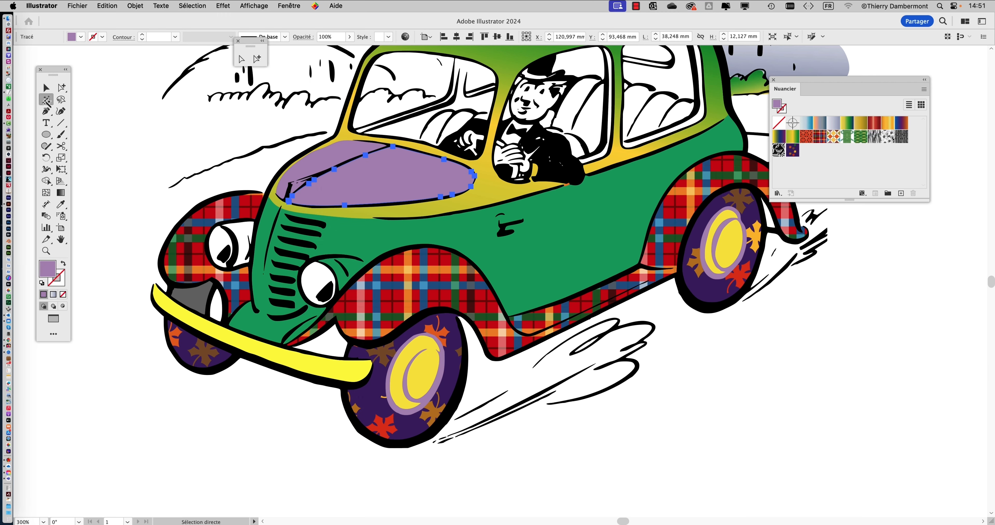
double_click(46, 101)
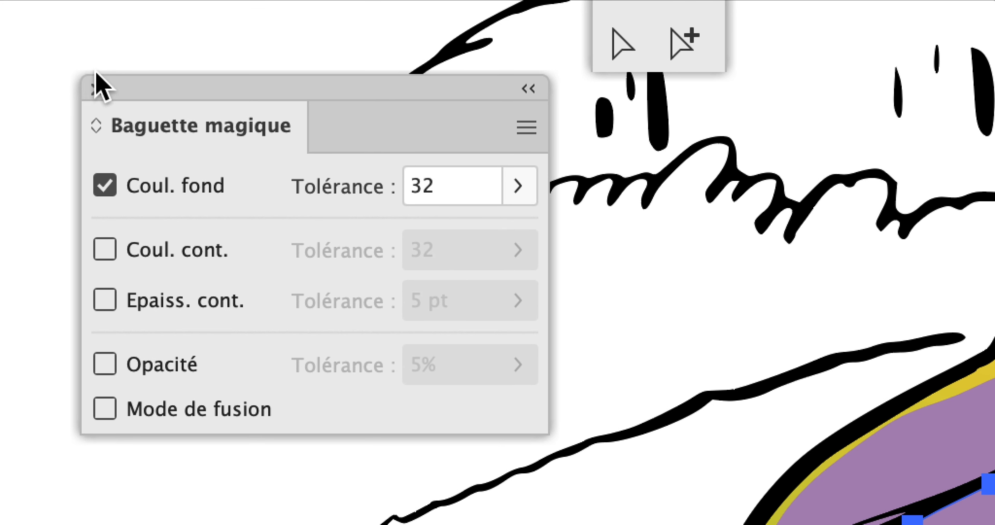
left_click(64, 8)
left_click(191, 5)
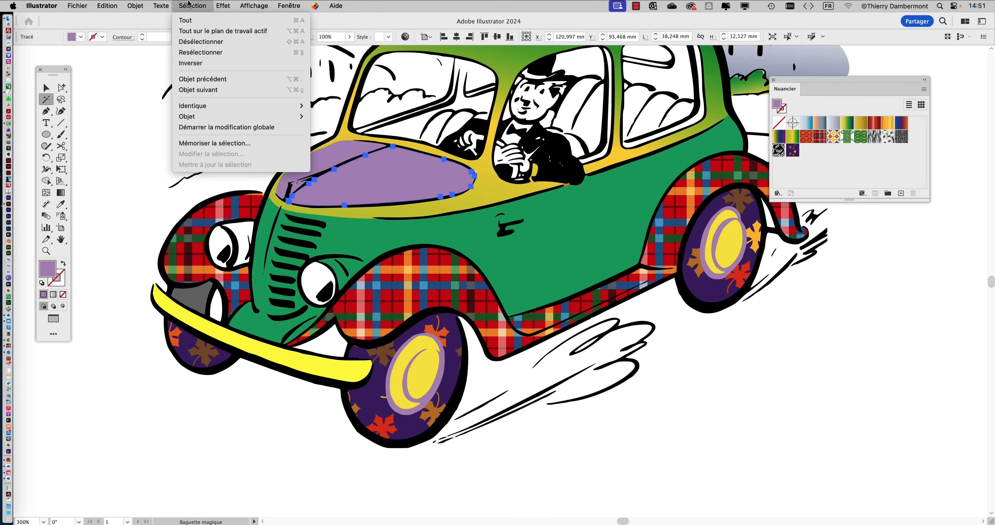
mouse_move(212, 110)
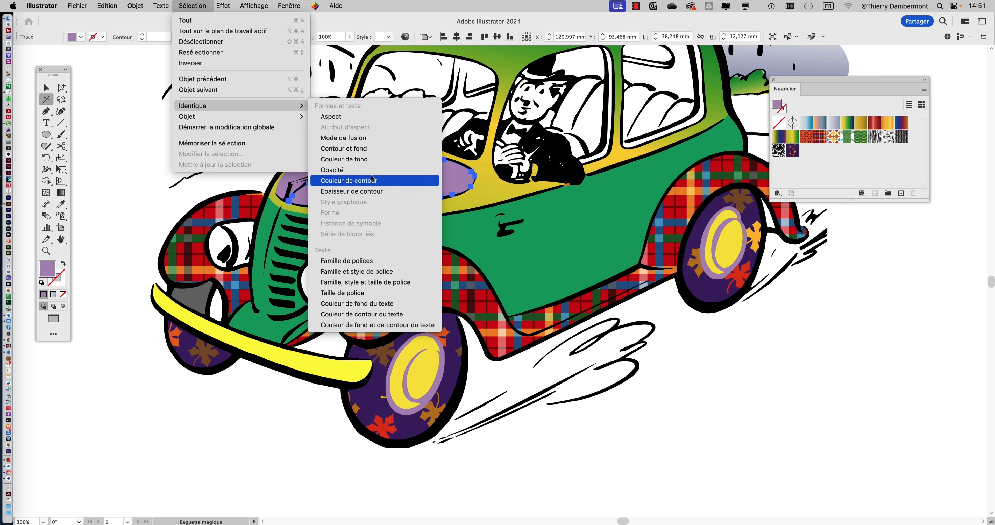
left_click(127, 191)
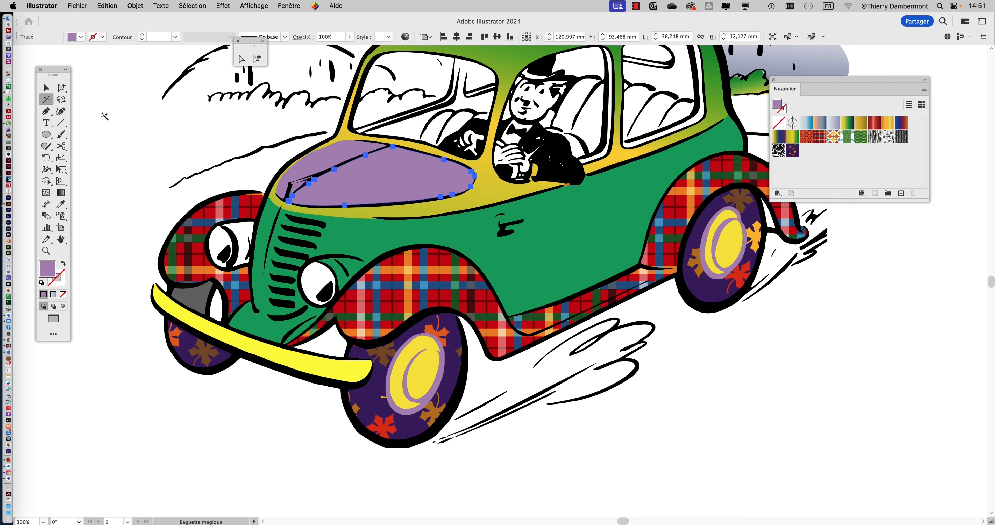
Move the tool palette aside and deselect the purple hood panel
left_click_drag(49, 73, 44, 69)
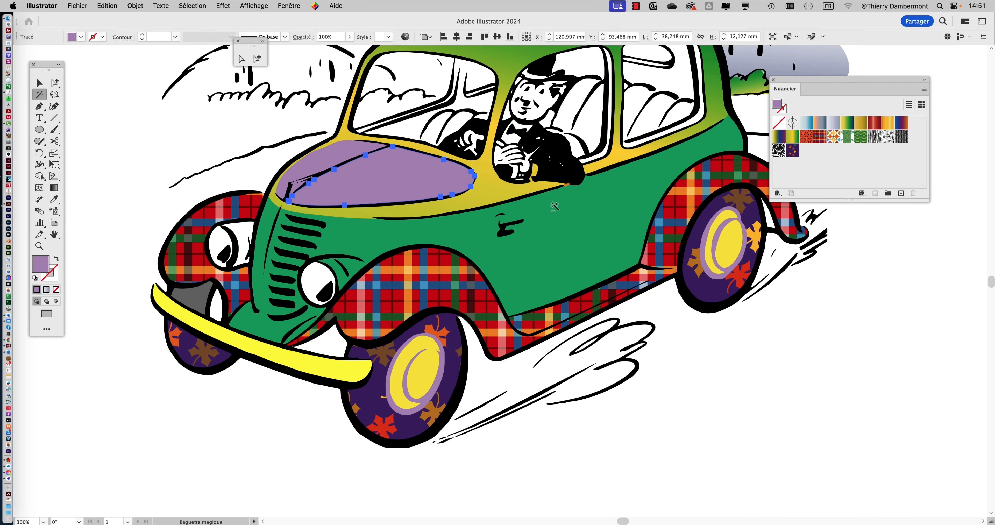
scroll(555, 207, "down", 1)
left_click_drag(453, 236, 413, 281)
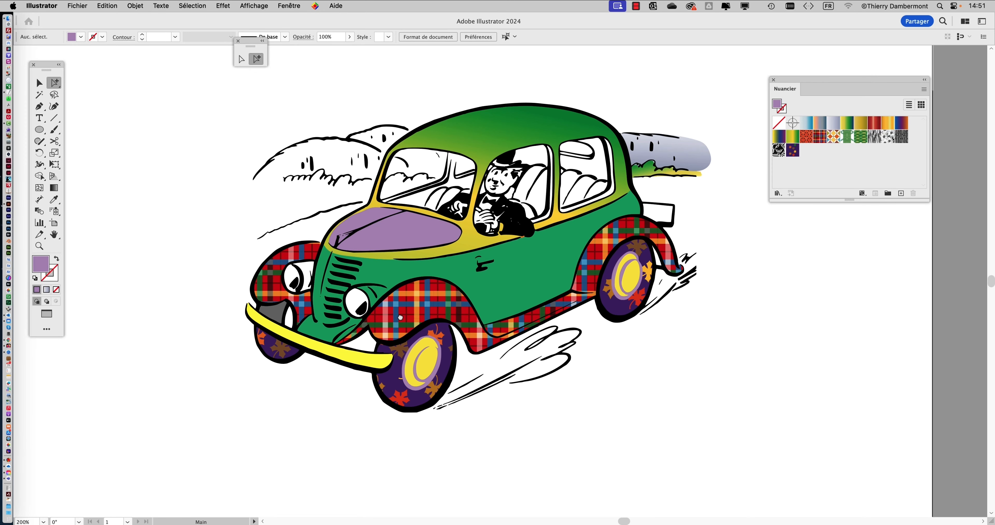
scroll(400, 318, "down", 5)
scroll(400, 317, "right", 2)
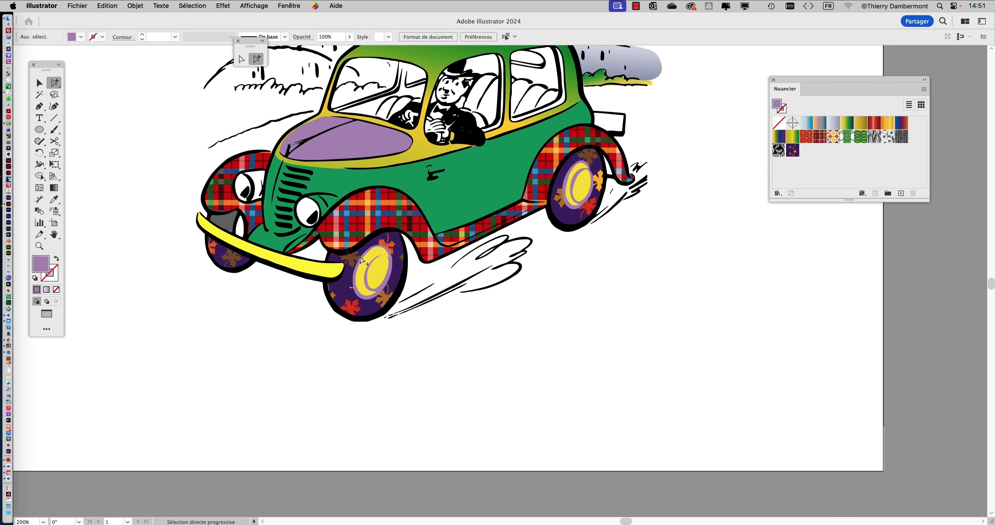
scroll(382, 286, "up", 3, "alt")
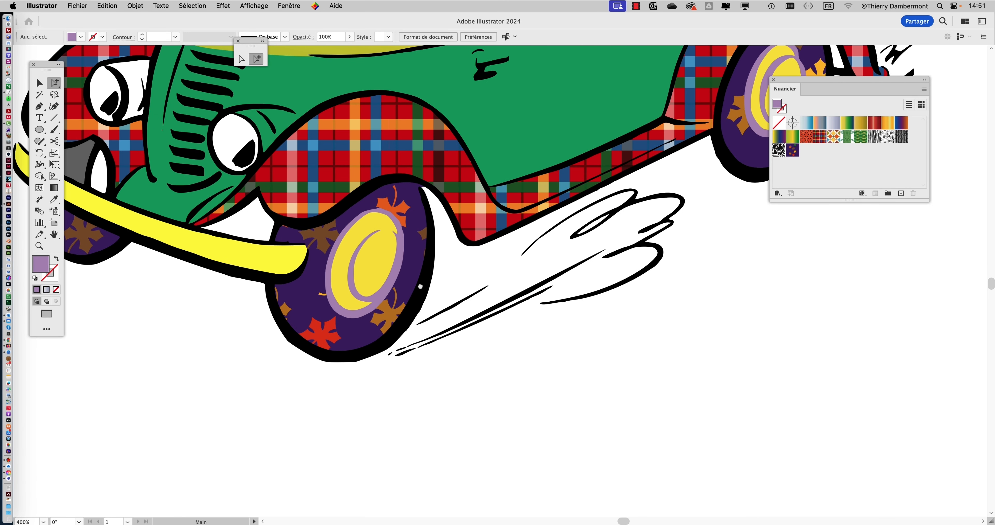
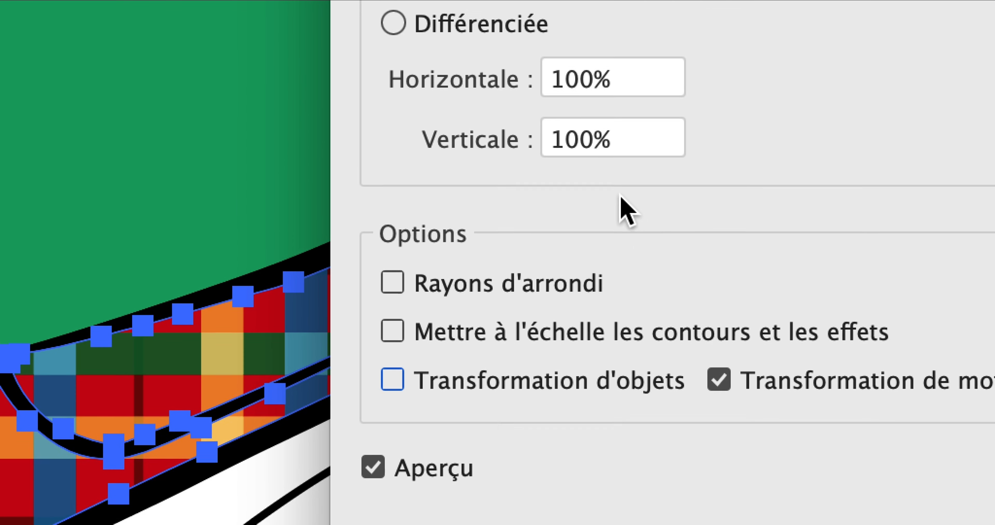
Scale the front fender's tartan pattern uniformly to 50%, transforming only the pattern with preview on, and deselect the shape
left_click(618, 155)
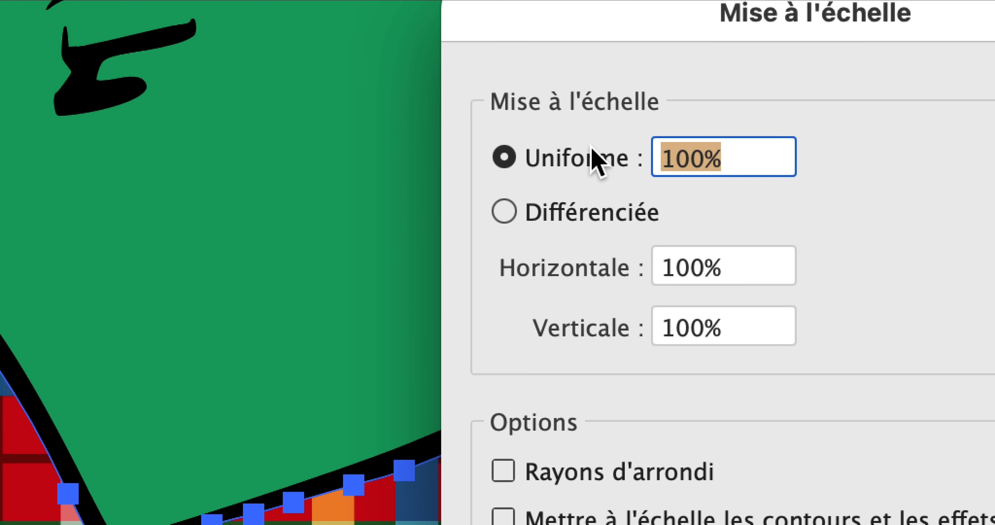
type("50")
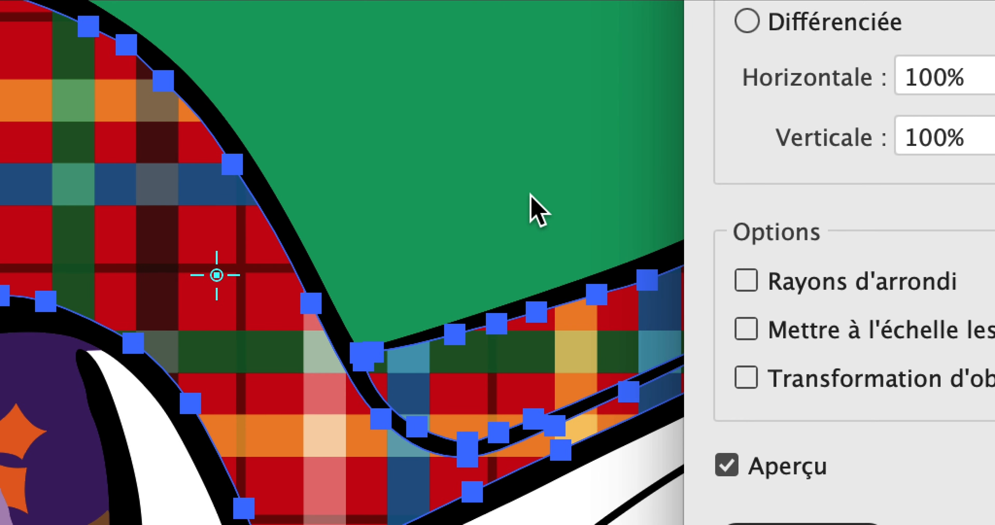
key("Tab")
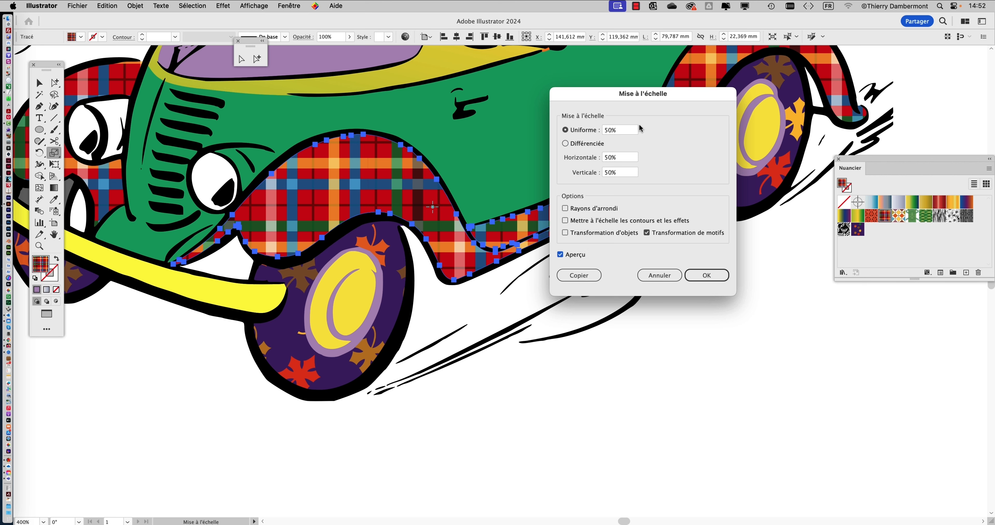
left_click_drag(623, 130, 585, 131)
left_click(569, 256)
left_click(569, 256)
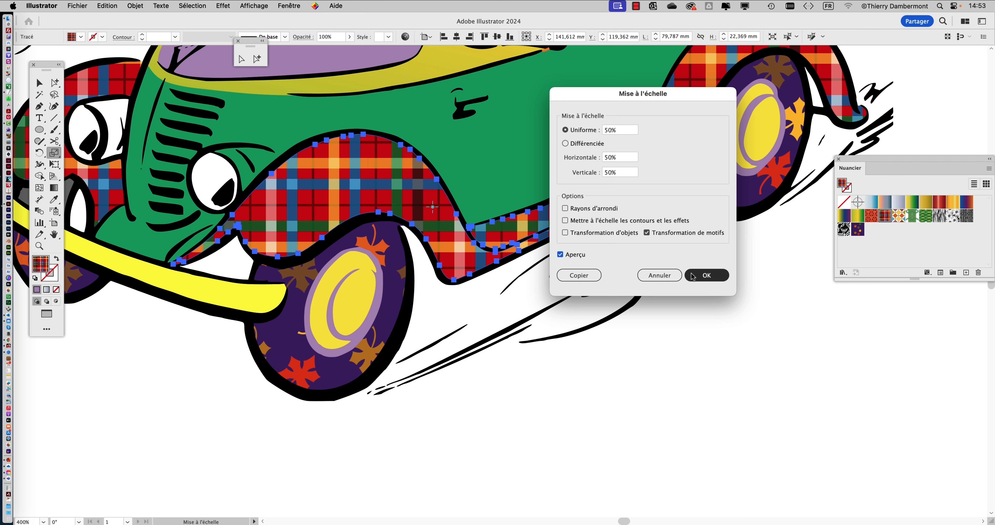
left_click(706, 274)
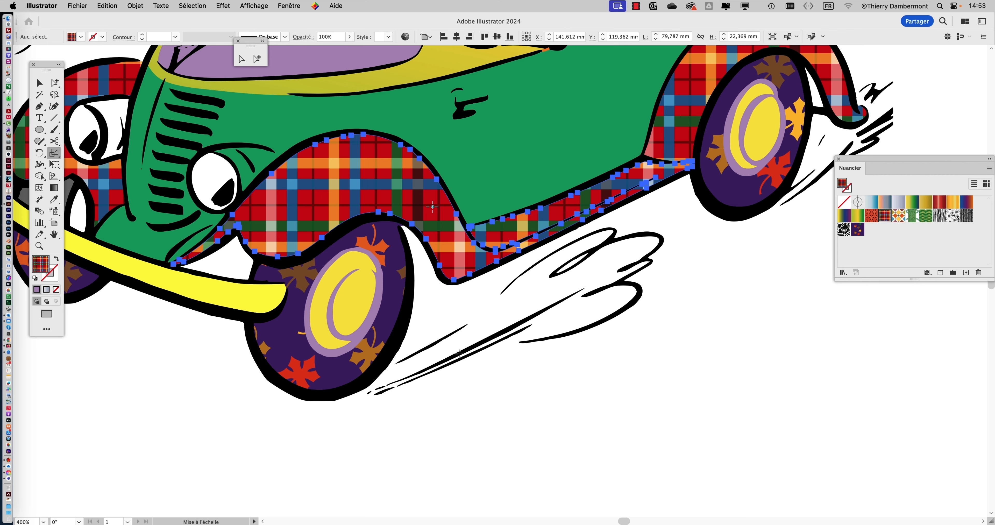
left_click(54, 83)
left_click(528, 405)
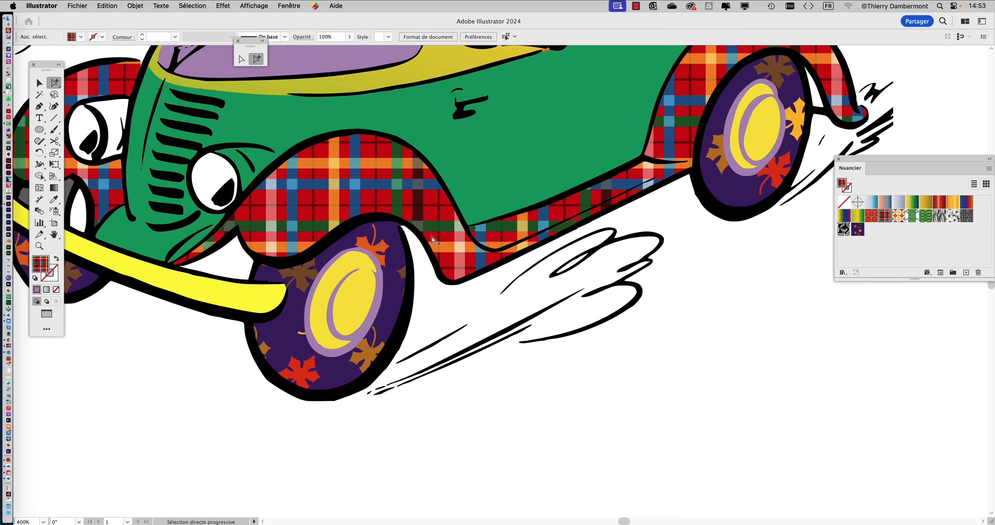
Select the tartan front fender, show the Aspect panel beside the artwork, and select the shape's Fond attribute
left_click(407, 156)
left_click(288, 5)
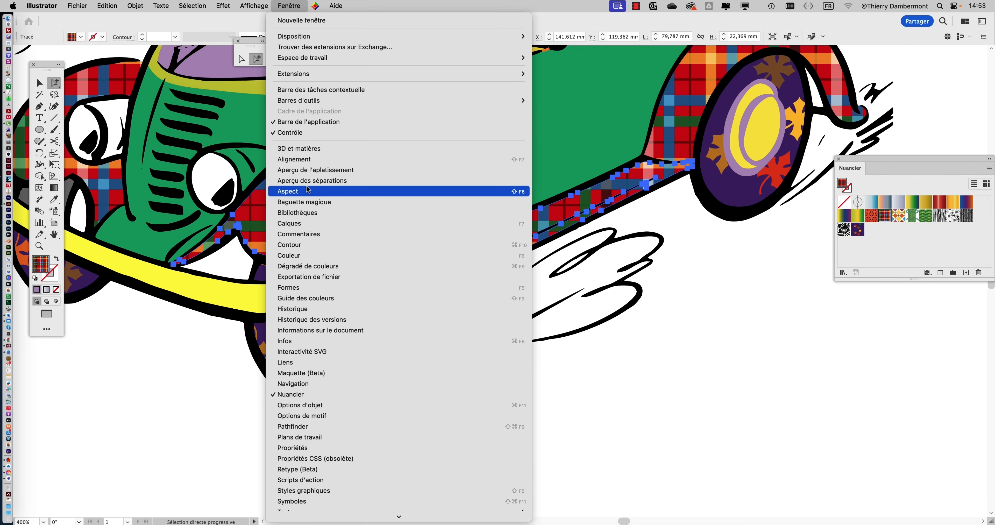
left_click(318, 195)
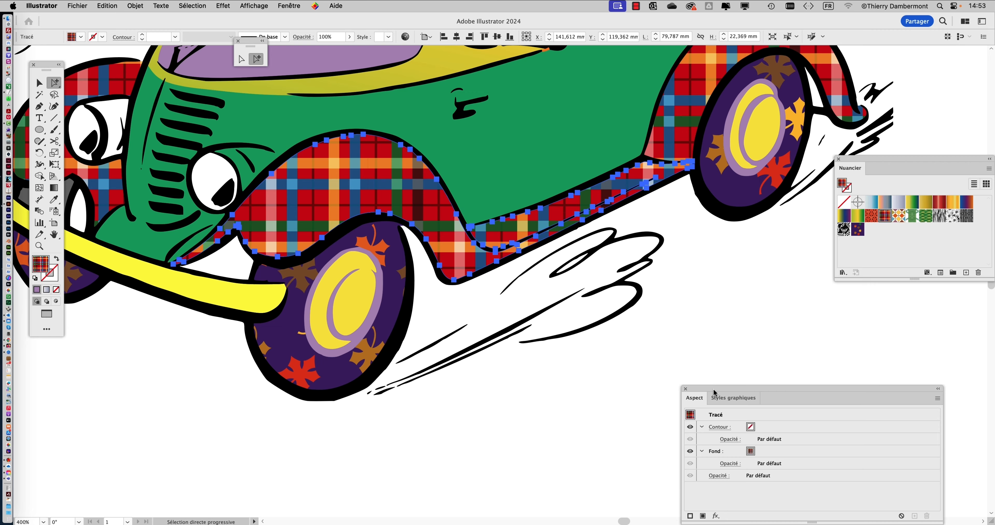
left_click_drag(714, 392, 542, 91)
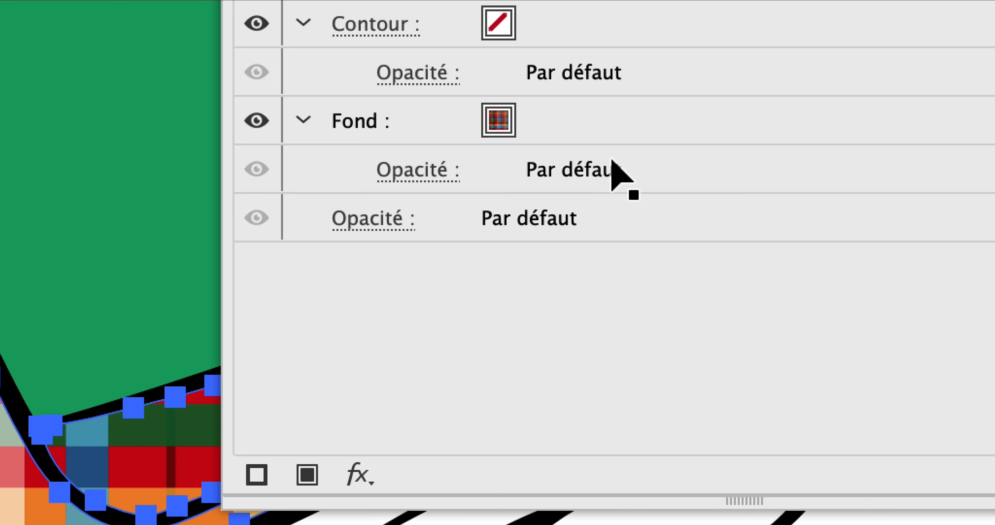
left_click(612, 132)
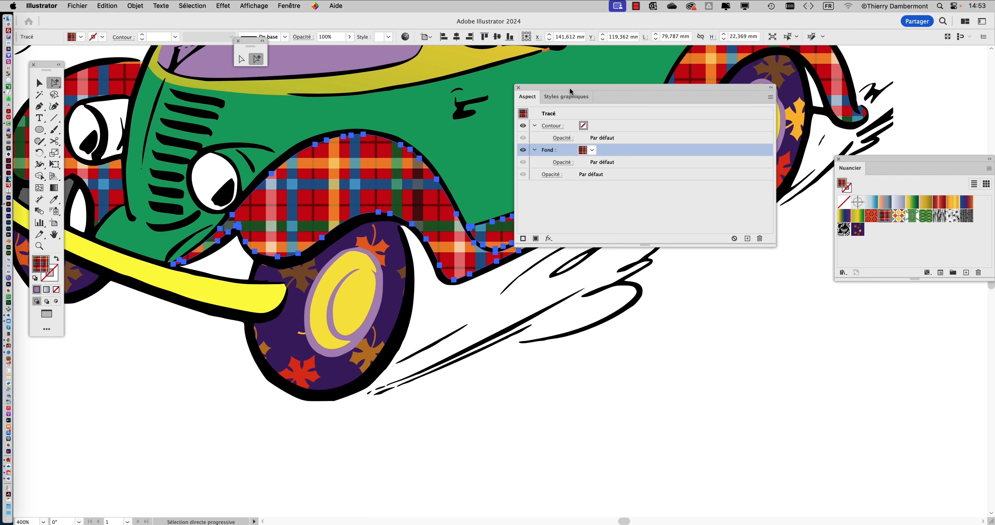
left_click_drag(570, 91, 719, 103)
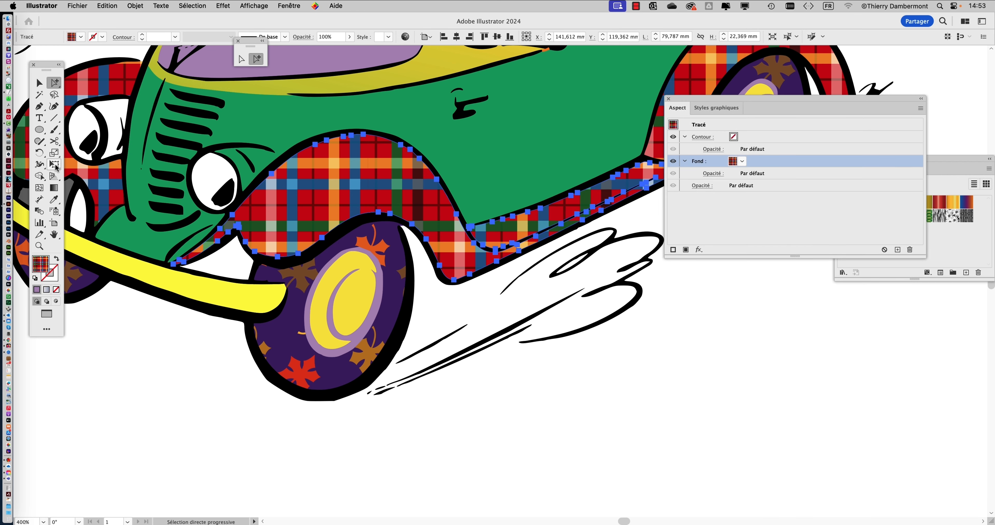
Scale the front fender's tartan pattern uniformly to 25%, without transforming the object
double_click(54, 153)
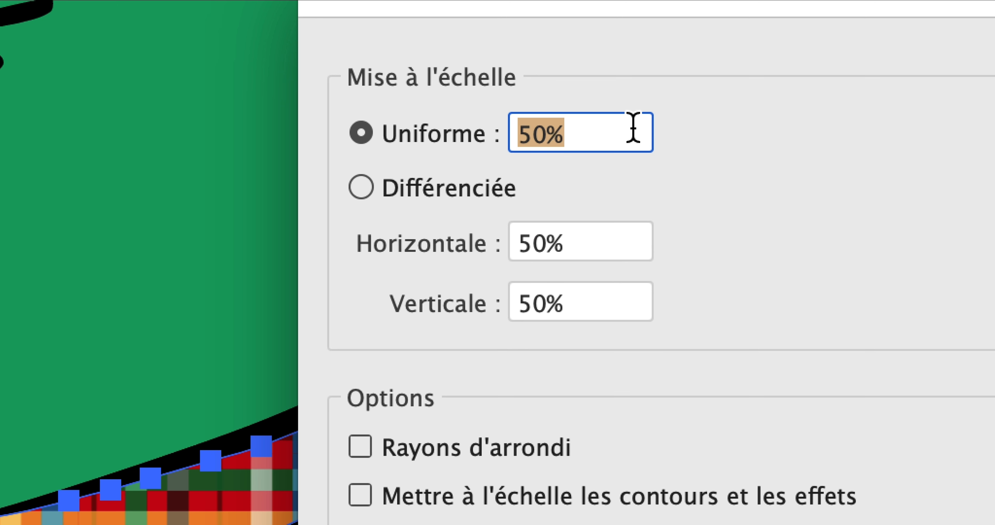
type("25")
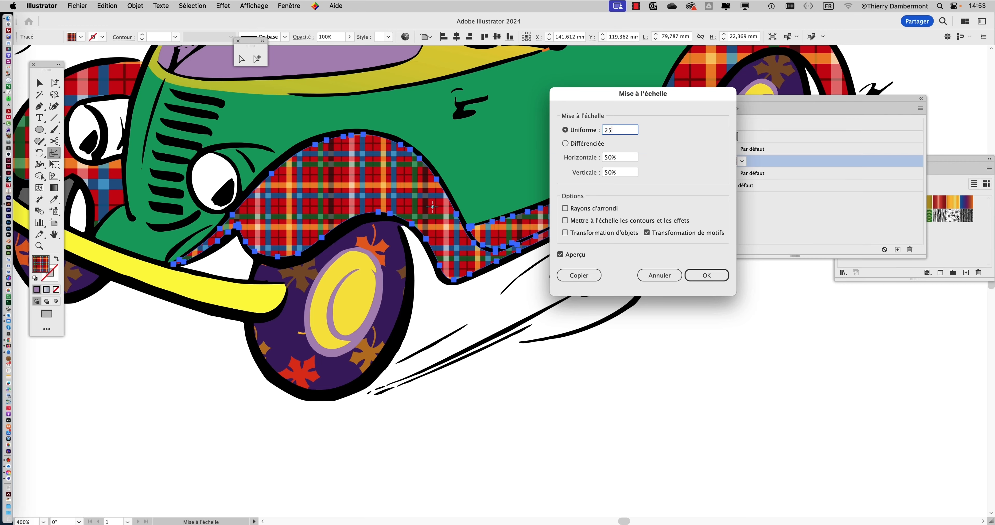
key("Tab")
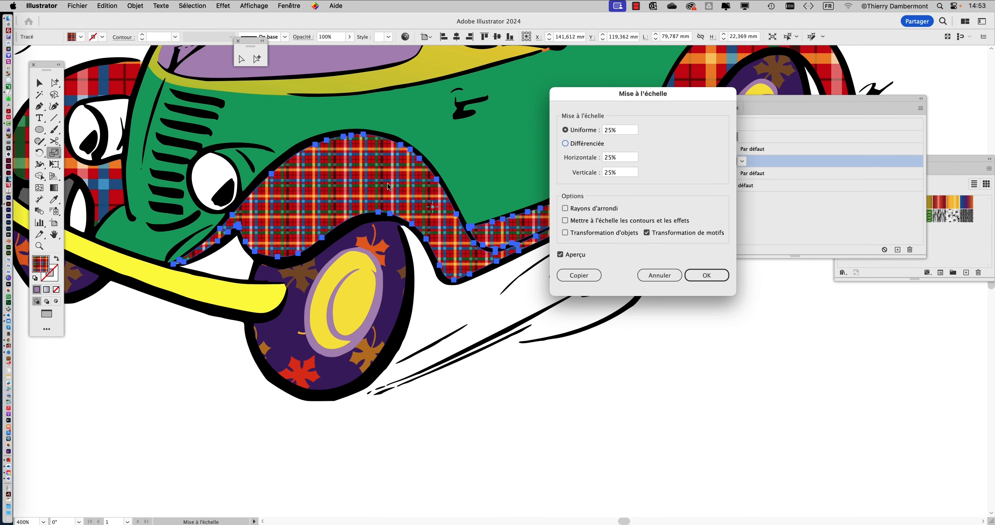
key("Return")
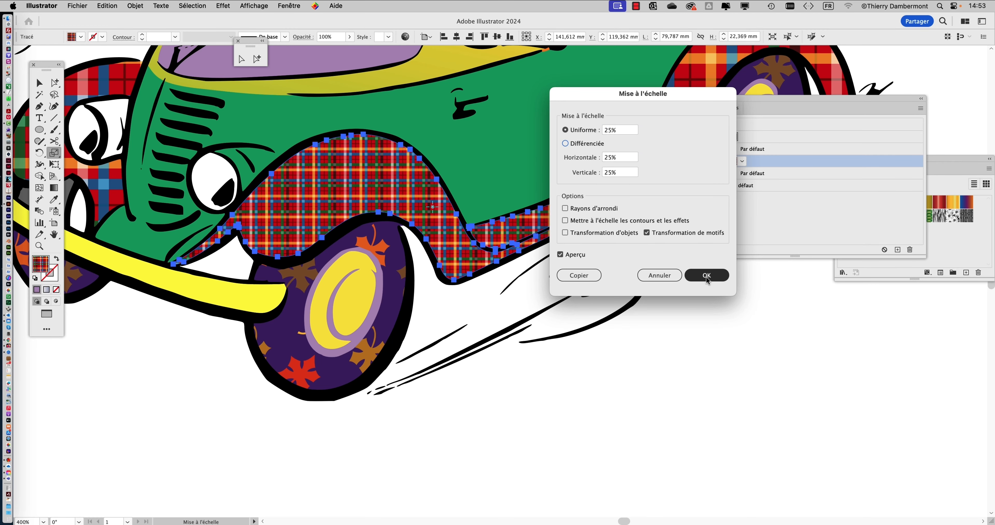
Scale the front fender's tartan pattern uniformly back up, with only Transformation de motifs enabled
double_click(55, 153)
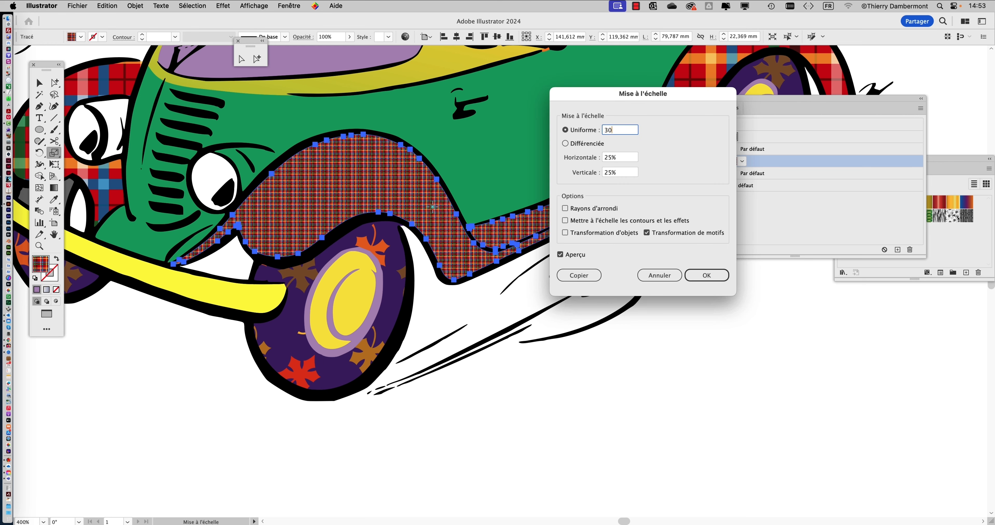
type("30")
key("Tab")
left_click(707, 275)
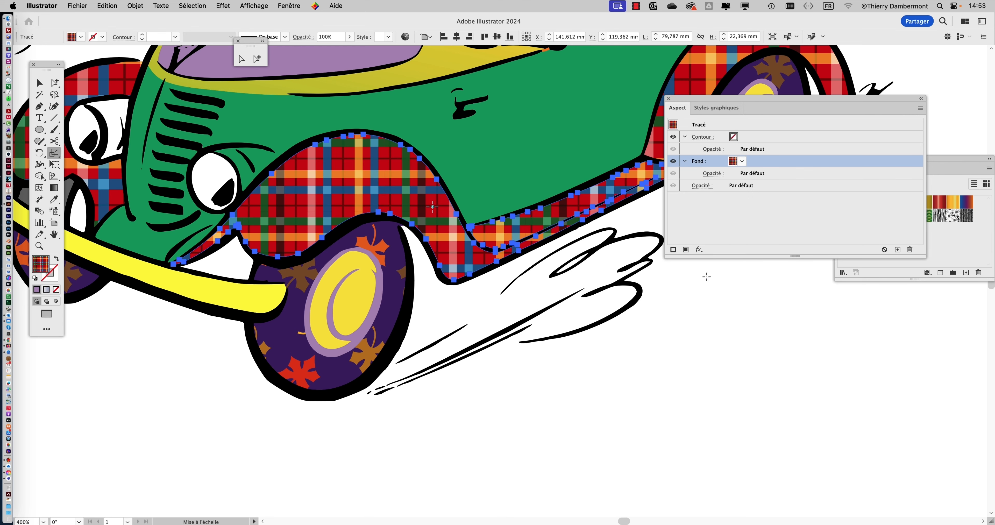
Close the Aspect panel, deselect everything, and reselect the tartan front fender with the Sélection directe progressive tool
left_click(667, 99)
left_click(54, 83)
left_click(502, 298)
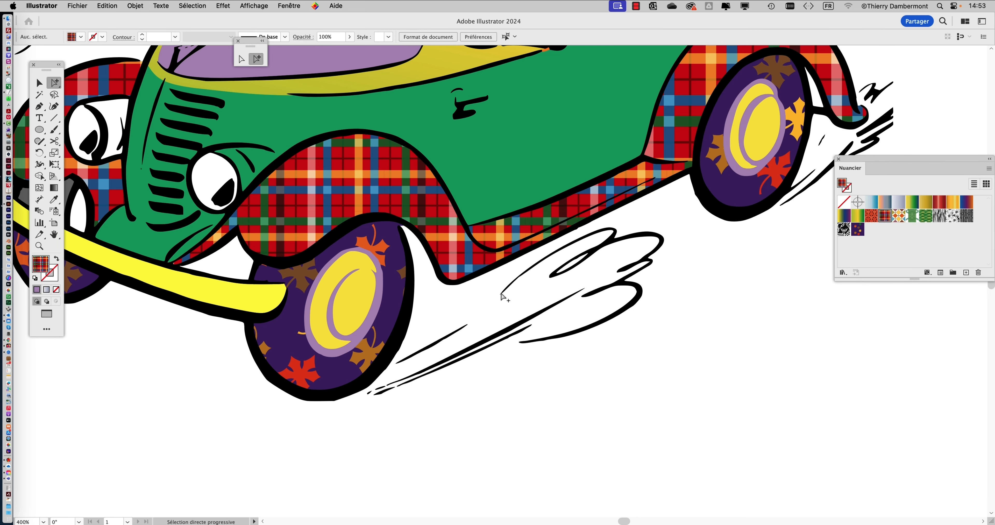
left_click(392, 189)
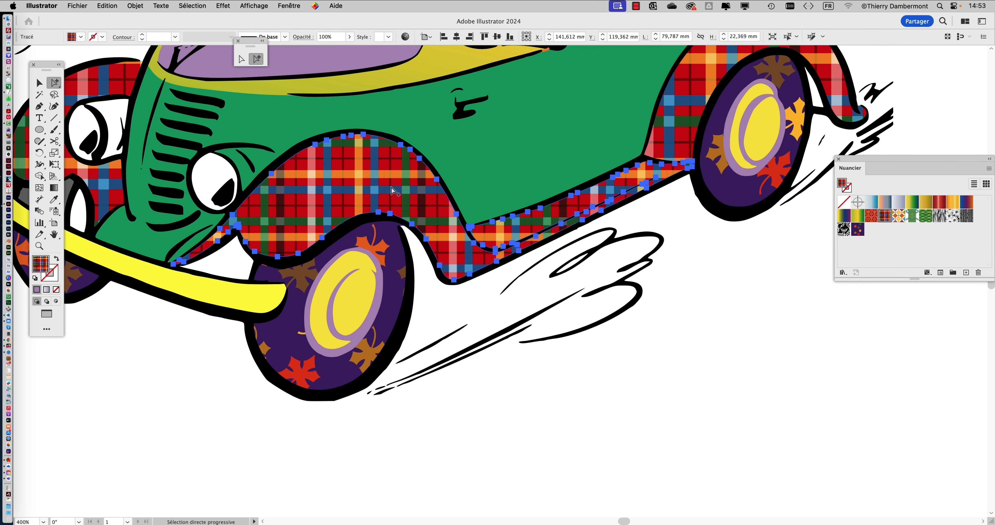
Scale the front fender's tartan pattern uniformly to 200% without transforming the object, with the Aspect panel shown and moved off the car
left_click(294, 5)
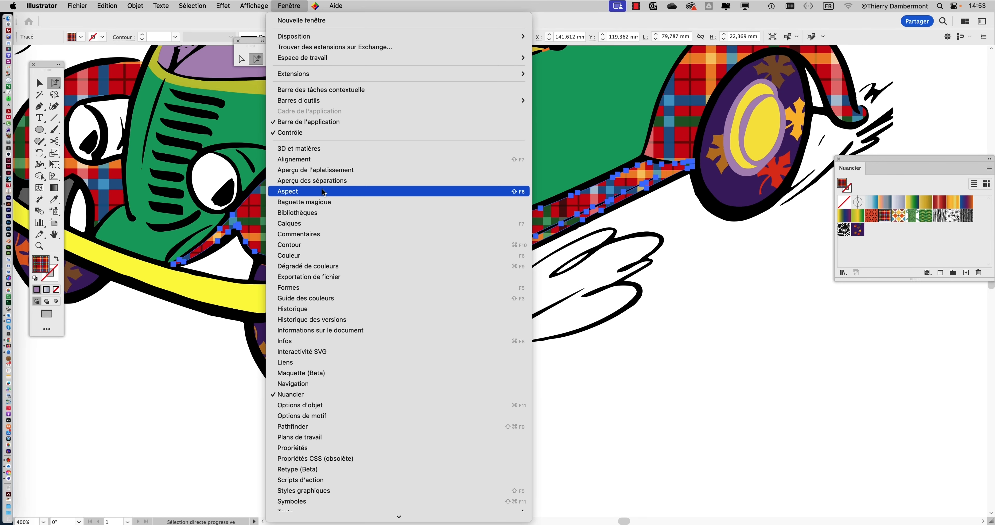
key("Escape")
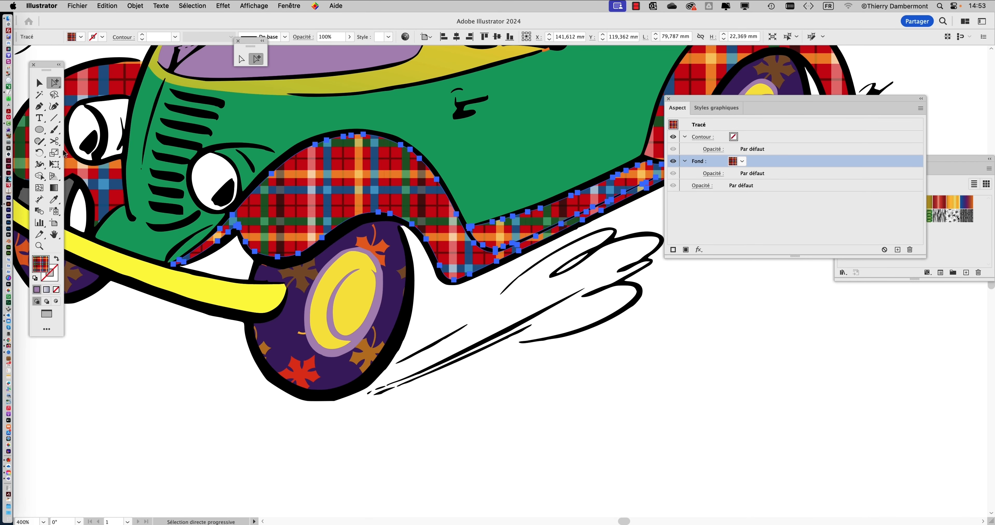
double_click(54, 153)
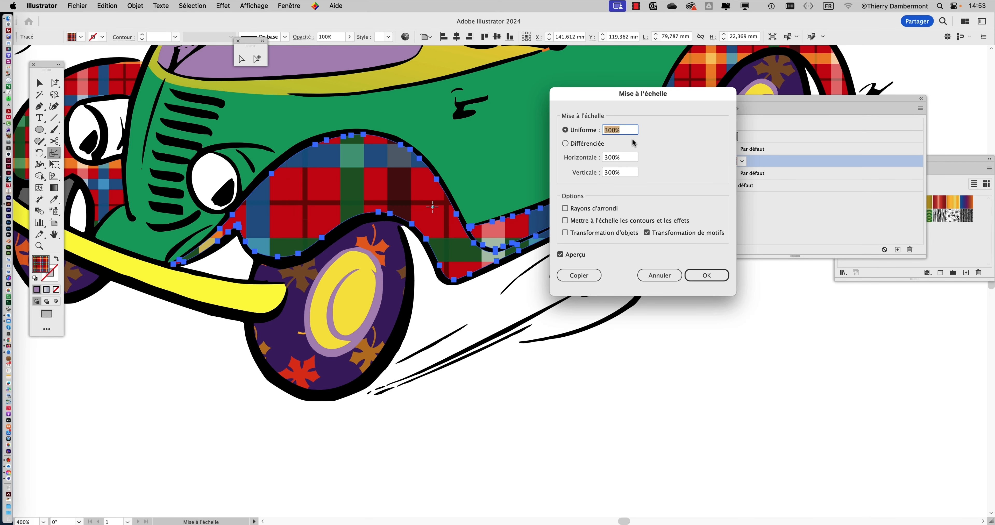
type("200")
key("Tab")
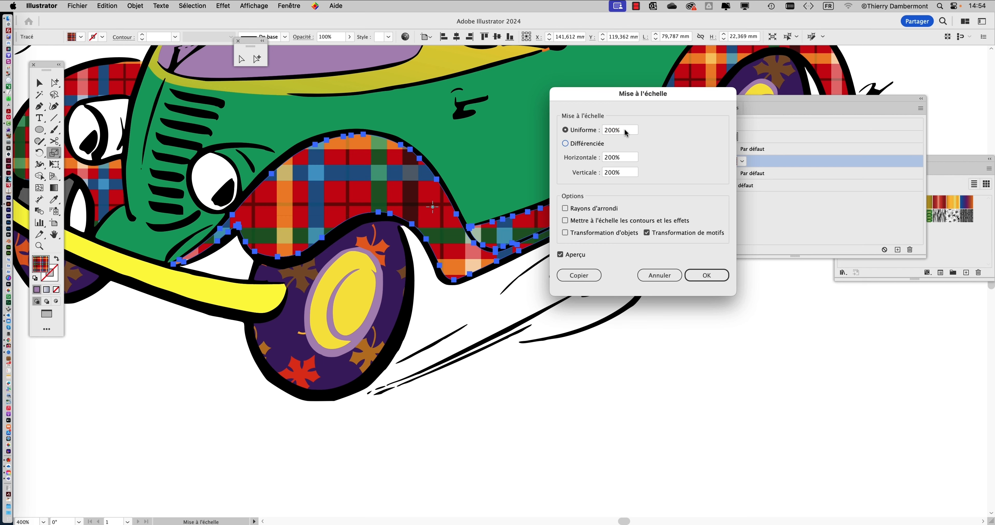
left_click(706, 275)
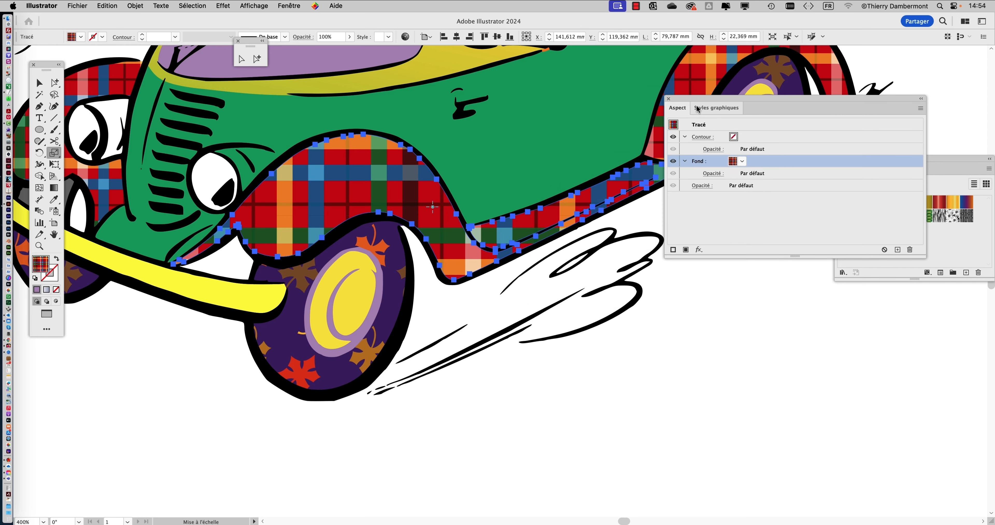
left_click_drag(687, 96, 777, 97)
left_click(289, 6)
scroll(347, 428, "down", 1)
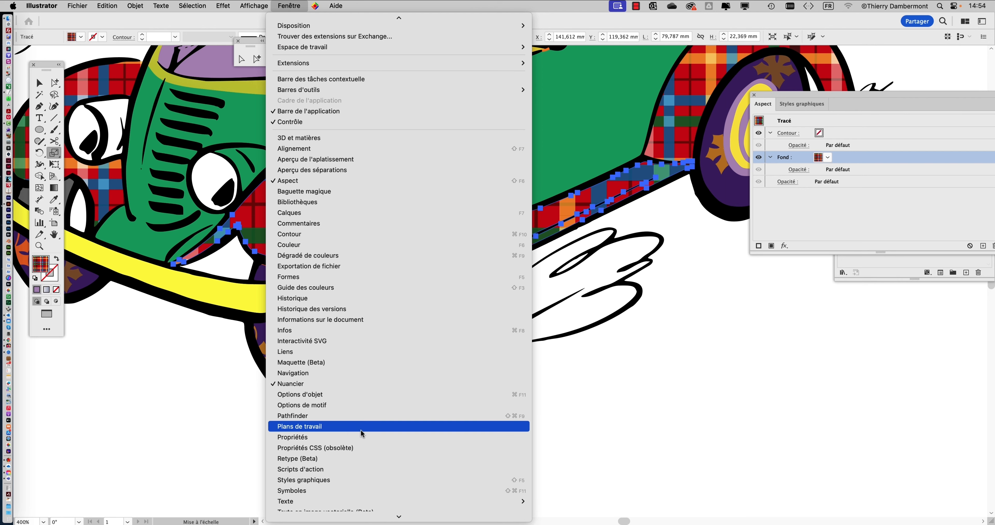
left_click(347, 436)
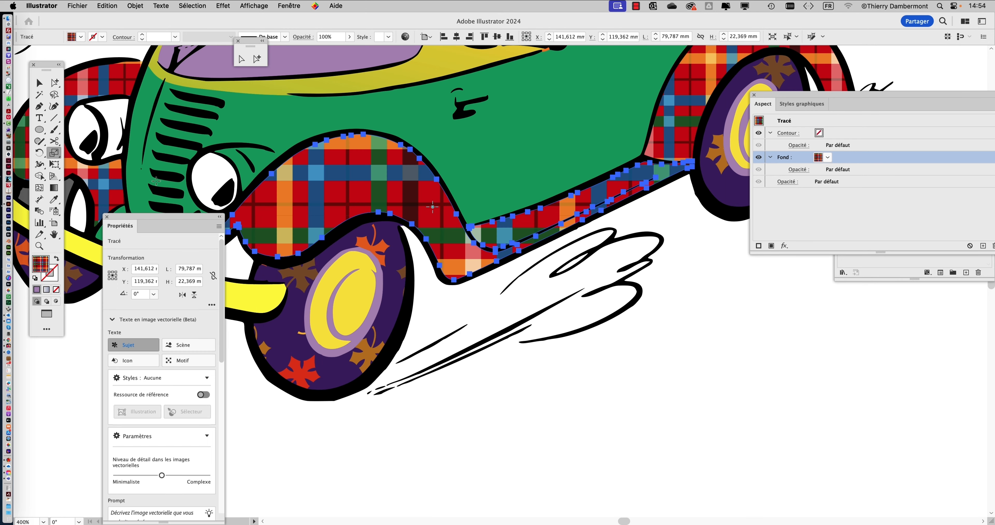
left_click_drag(165, 218, 627, 63)
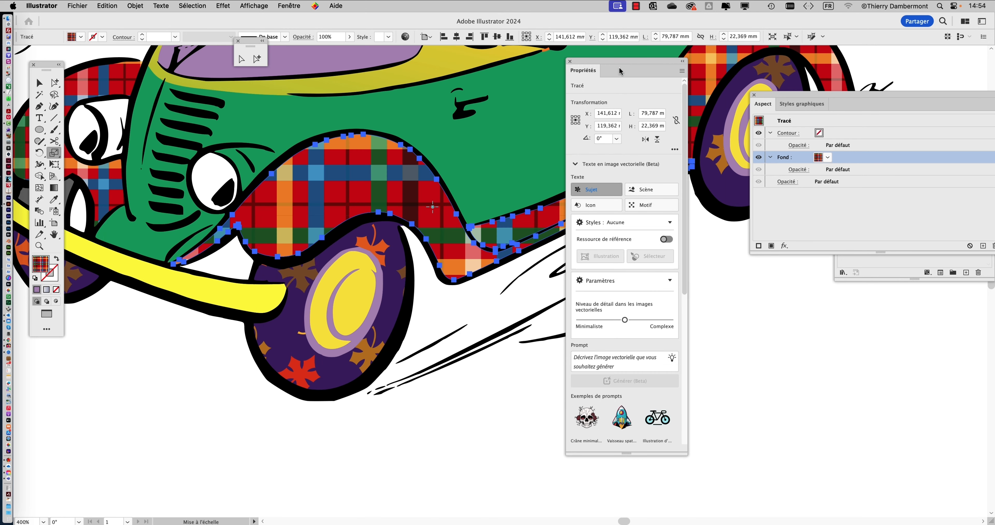
left_click(570, 61)
Show the Transformation panel beside the front fender and switch its transform mode to Transformer l'objet
left_click(289, 5)
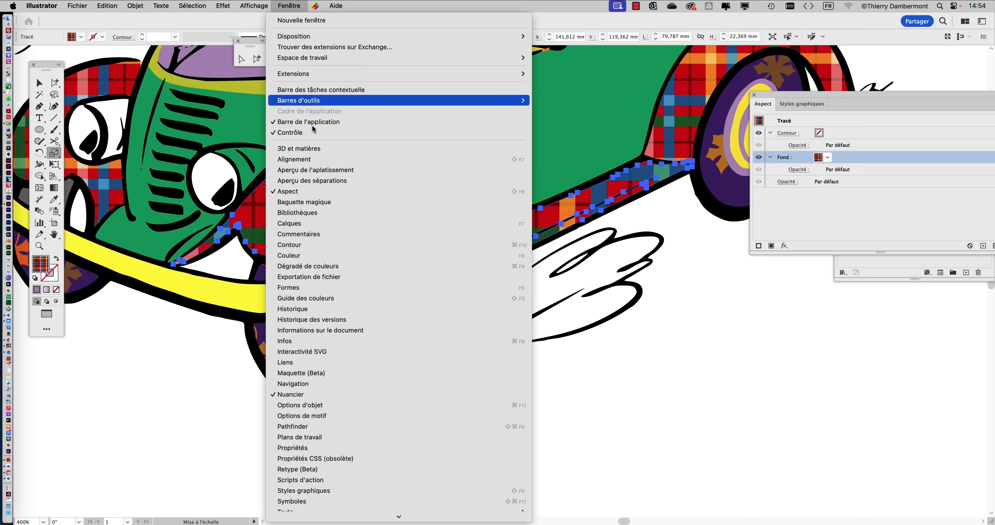
scroll(348, 270, "down", 5)
left_click(325, 420)
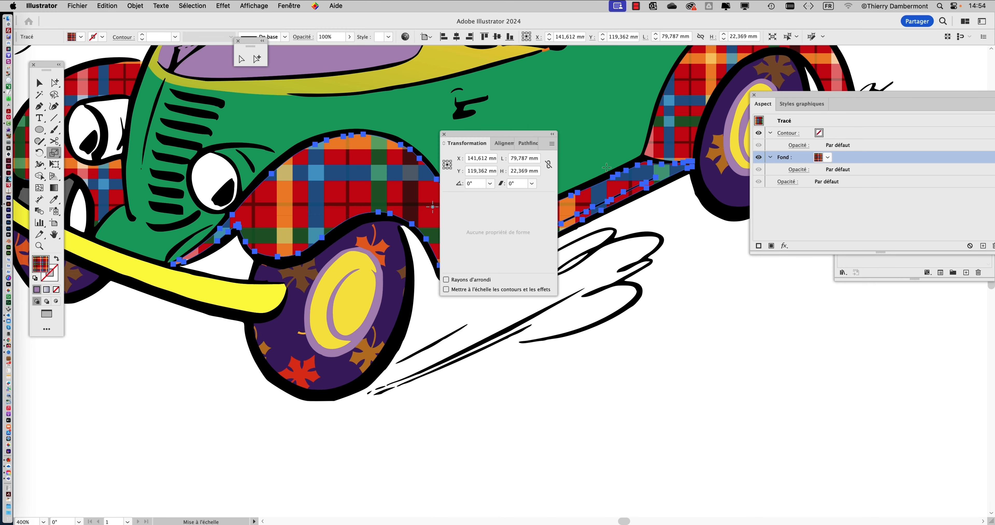
left_click_drag(509, 134, 598, 90)
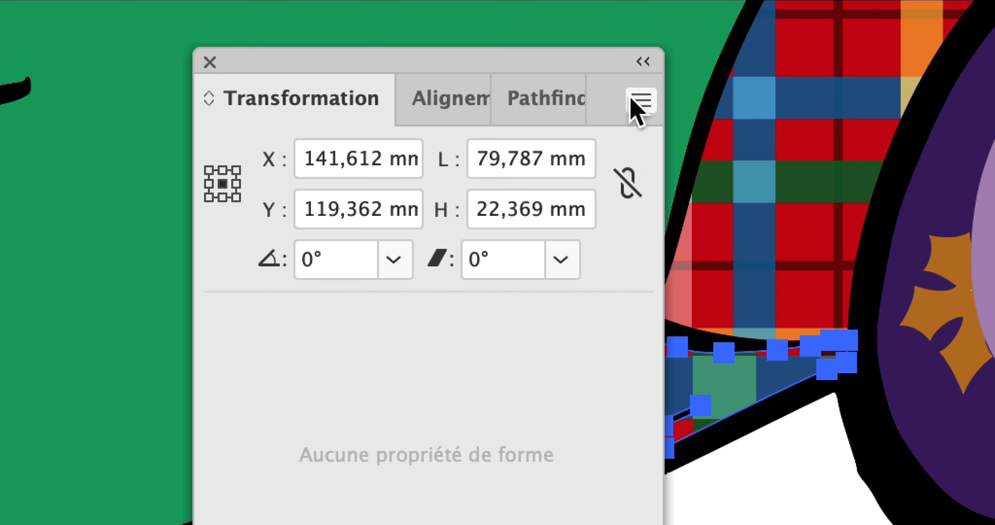
left_click(765, 127)
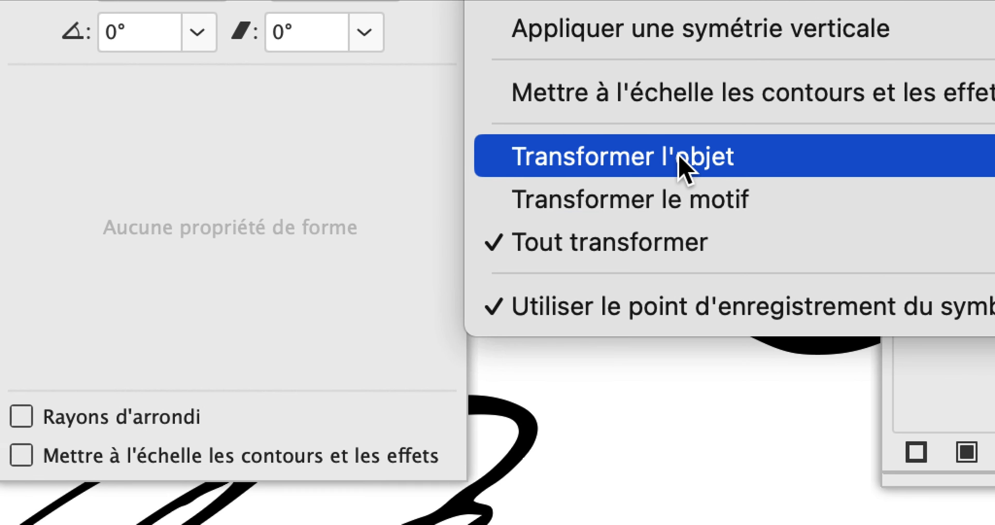
left_click(680, 159)
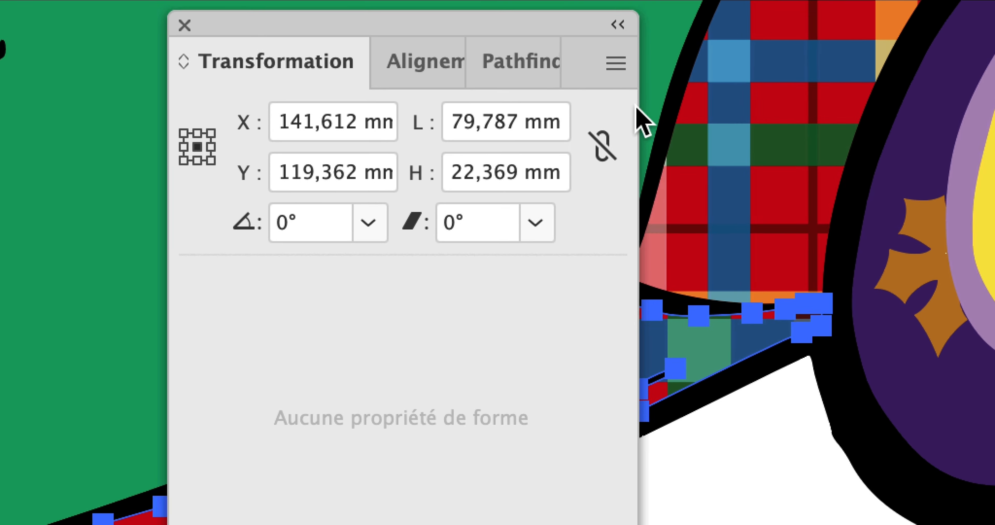
Switch the transform mode to Transformer le motif and close the Transformation panel
left_click(615, 125)
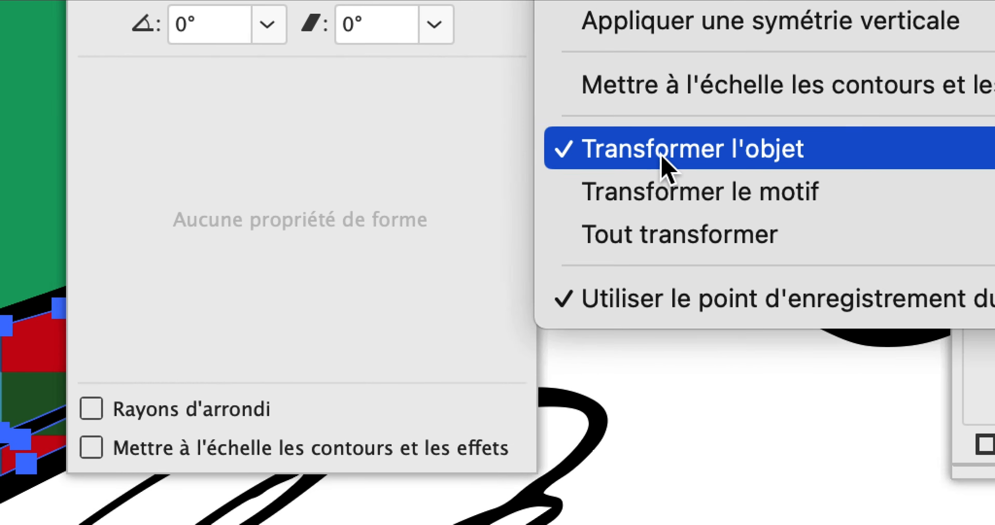
left_click(664, 201)
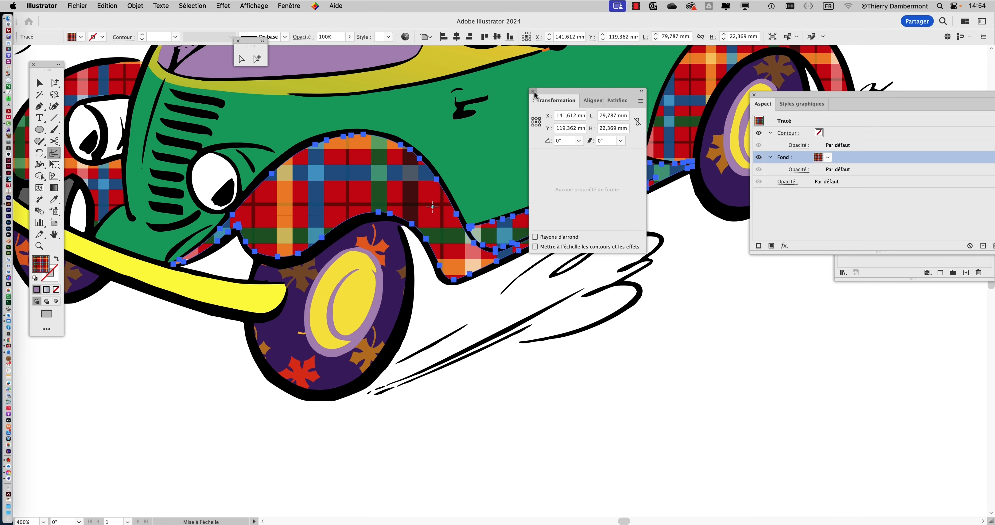
left_click(534, 92)
Deselect the fender and save the document under a new name, changing its number to 07 after "peinture dynamique"
left_click(41, 83)
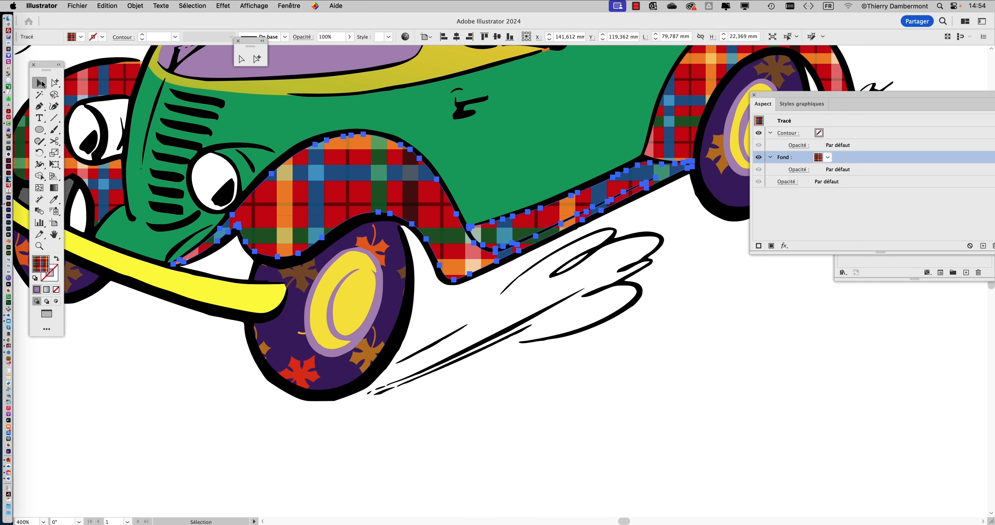
left_click(580, 360)
scroll(578, 360, "down", 3)
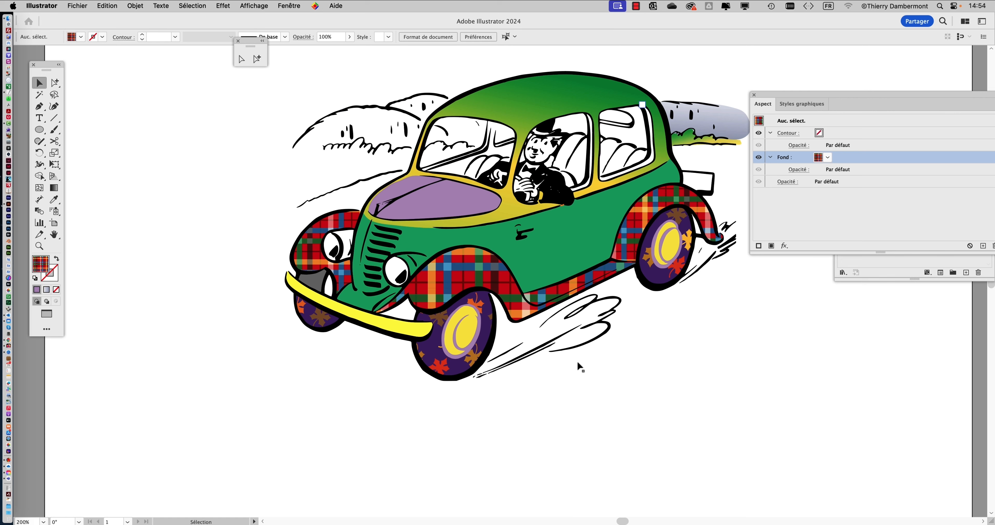
left_click(77, 5)
left_click(96, 104)
left_click(674, 82)
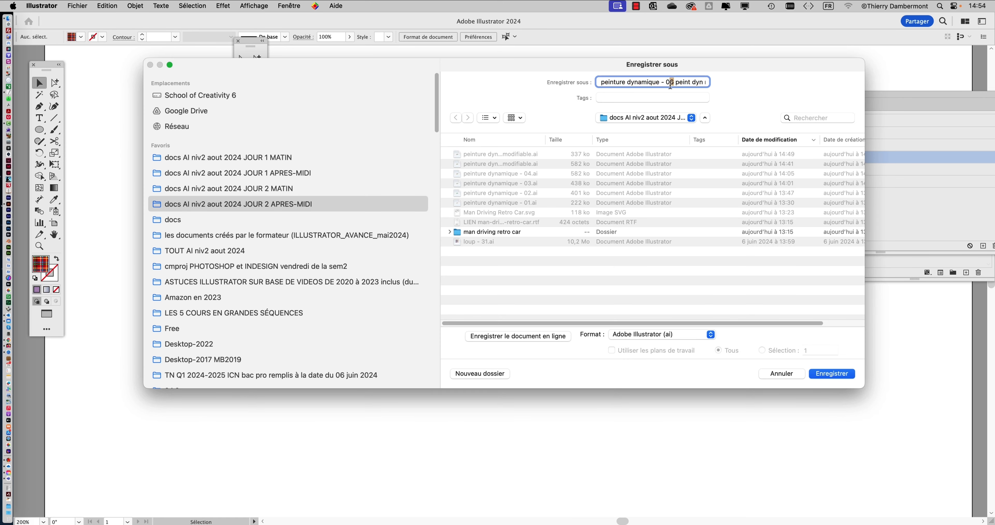
type("7")
left_click(826, 374)
left_click(701, 410)
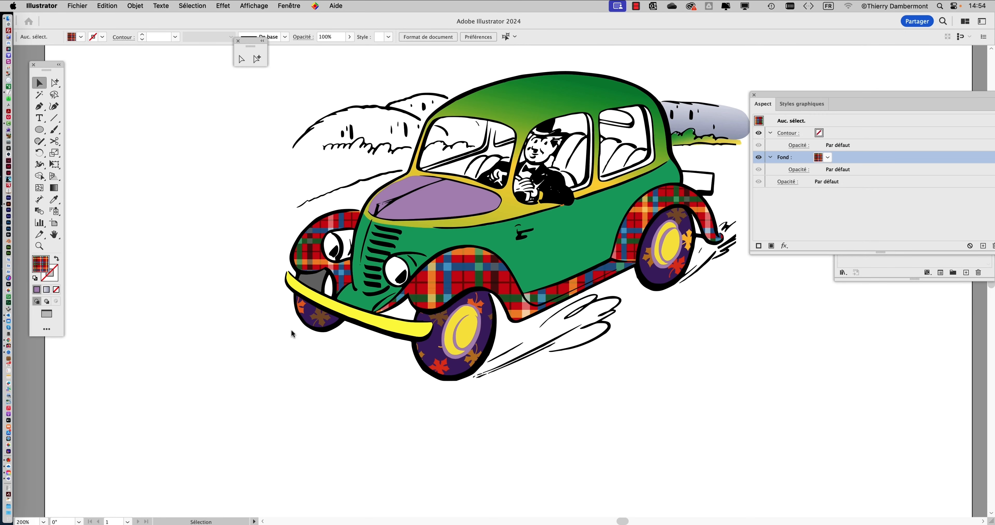
Switch to Firefox and search Bing images for "touche tilde" in a new tab
left_click(24, 342)
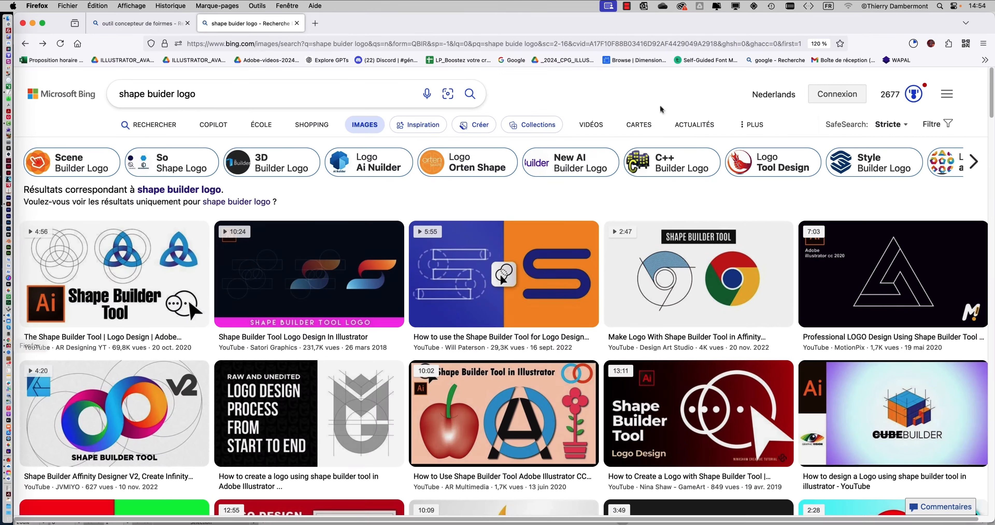
key("super+t")
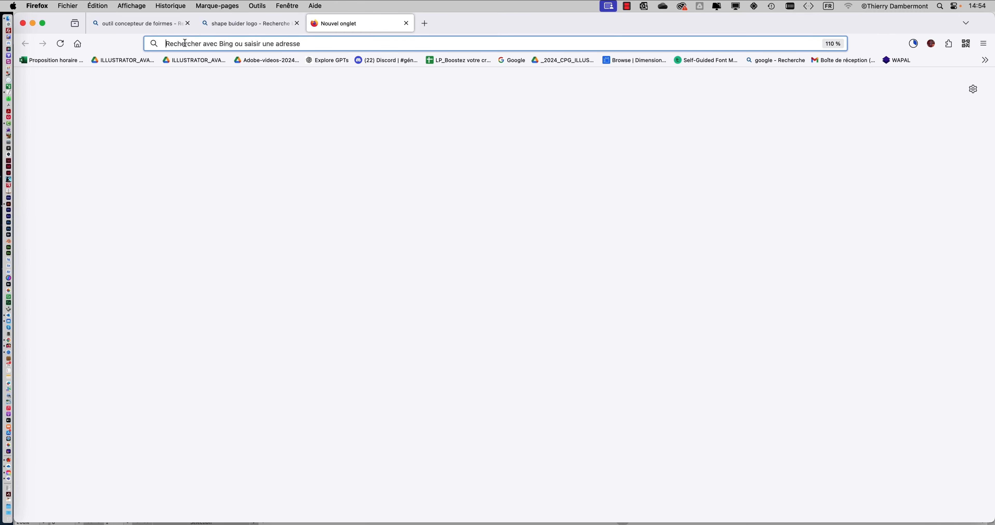
type("touche tilde")
key("Return")
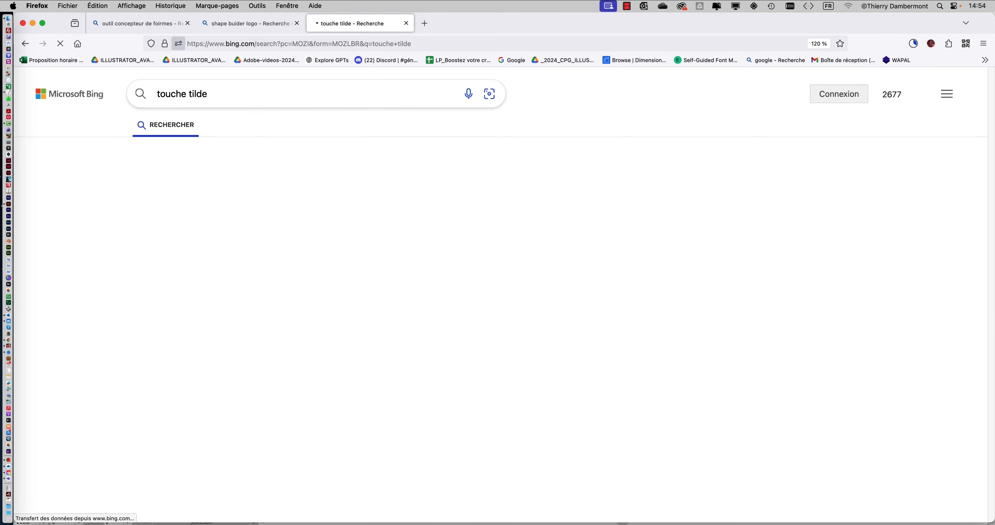
left_click(331, 133)
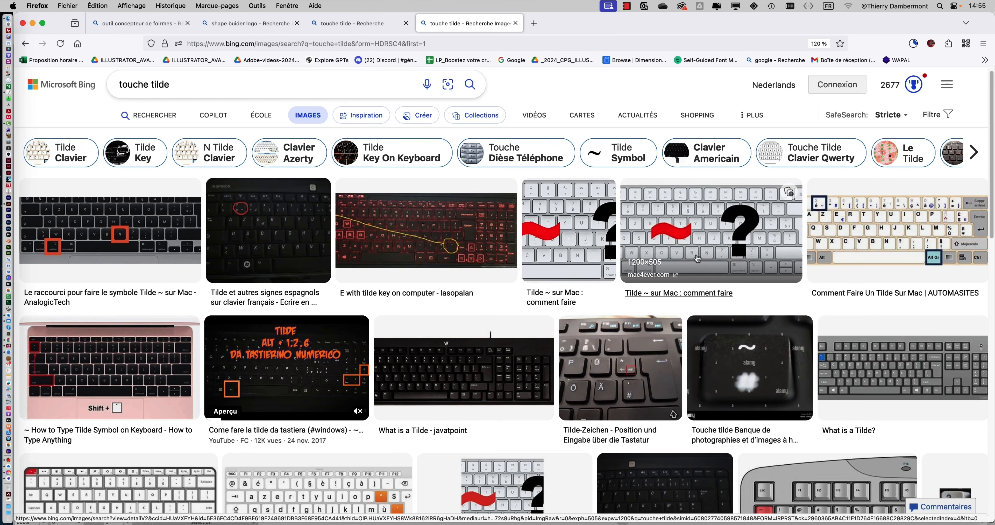
Browse the image results for the tilde key, enlarge the close-up of the keycap beside Enter, and close it
scroll(697, 258, "down", 5)
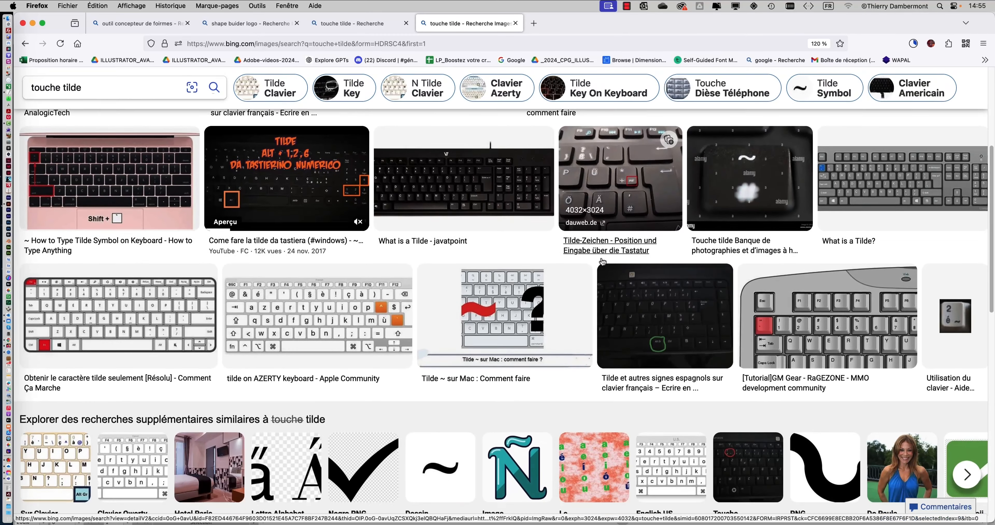
scroll(602, 262, "down", 3)
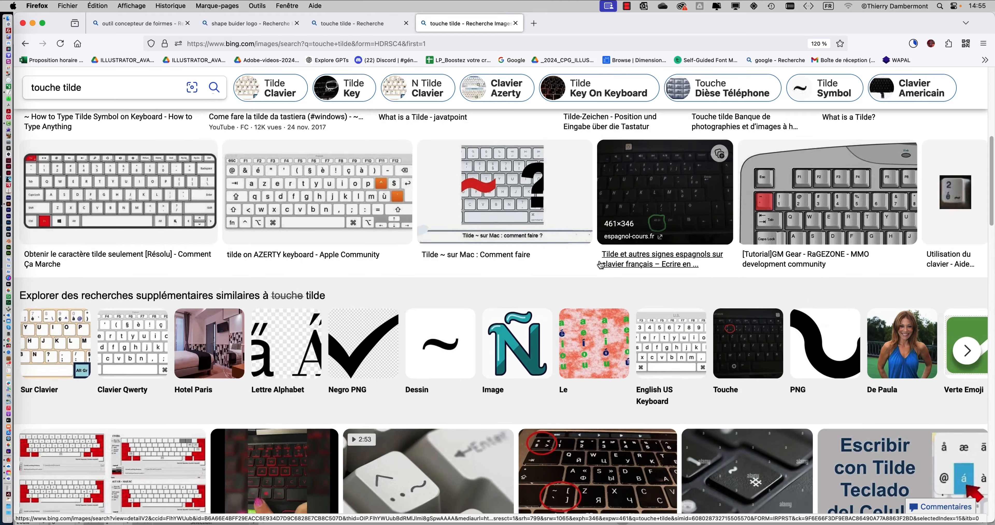
scroll(600, 263, "down", 4)
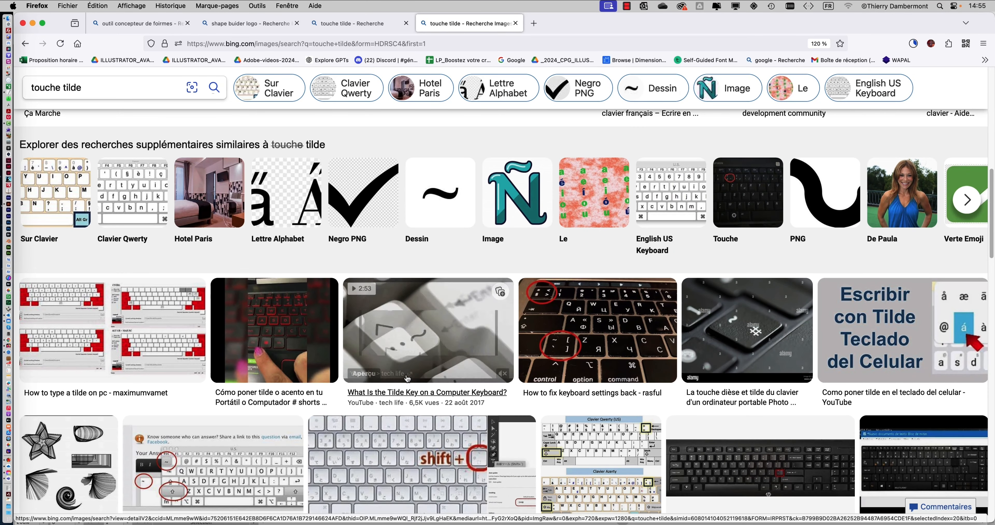
left_click(410, 358)
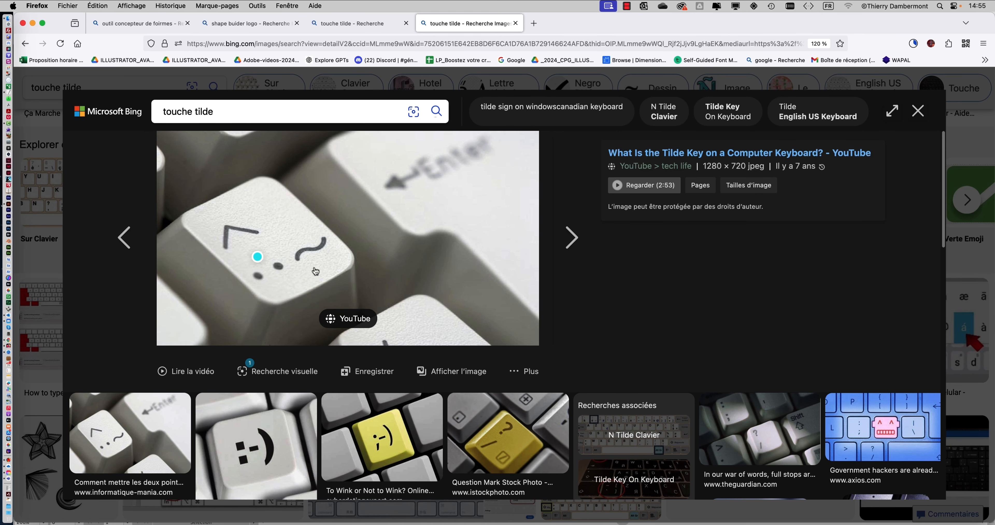
left_click(918, 112)
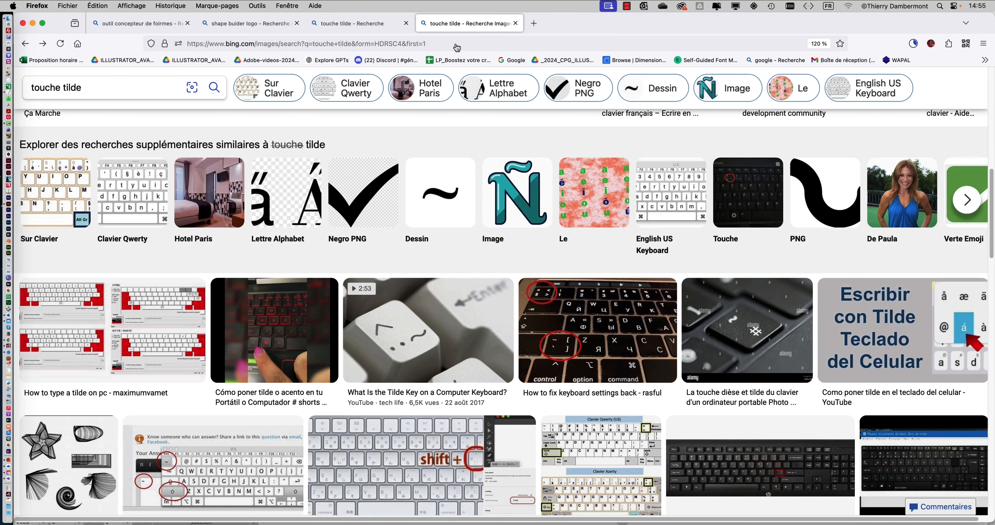
Switch back to Illustrator and select the tartan front fender with the Sélection directe progressive tool
key("super+Tab")
left_click(246, 278)
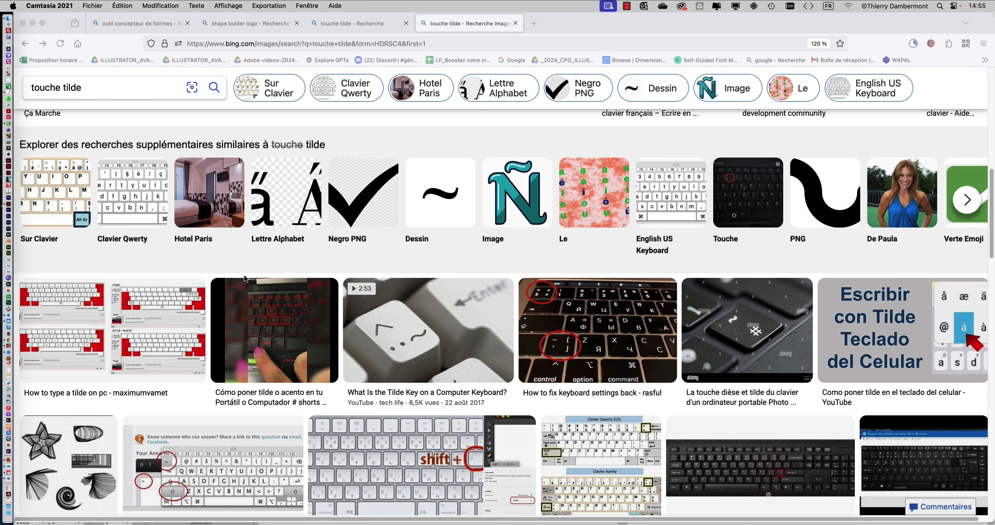
key("super+Tab")
left_click(241, 266)
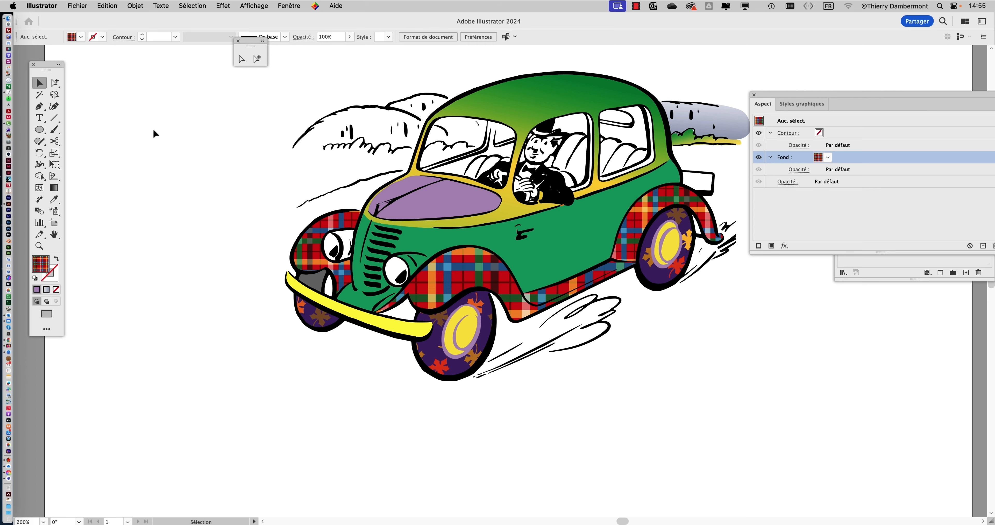
scroll(459, 294, "up", 3)
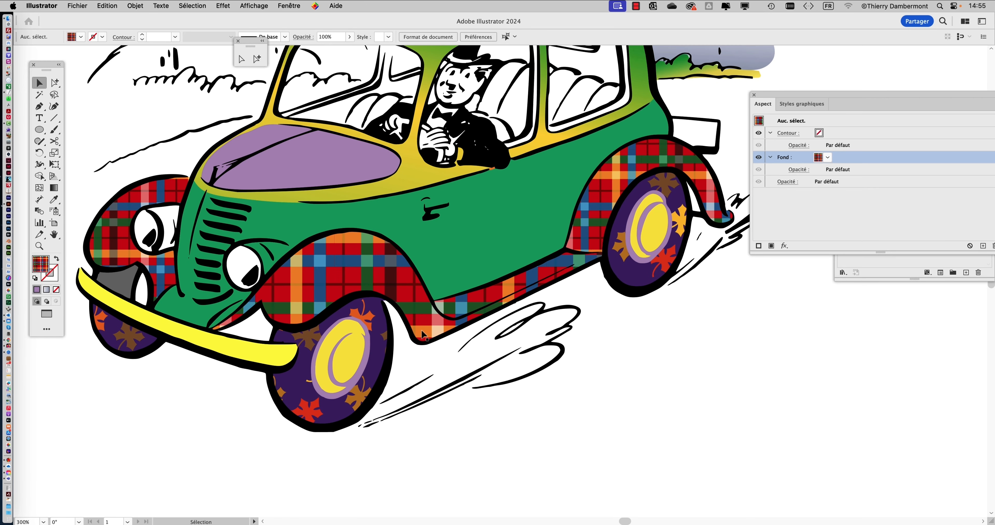
left_click(54, 82)
left_click(349, 281)
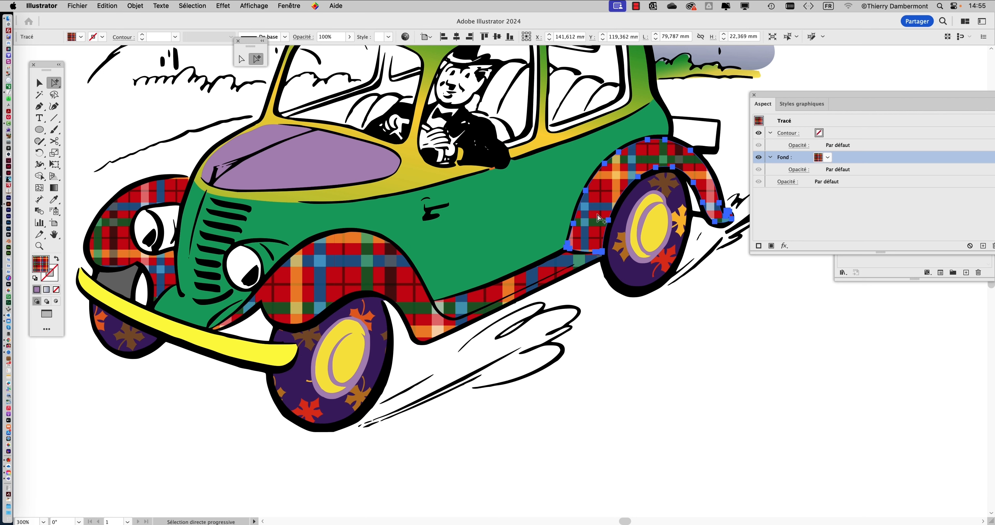
left_click(585, 219)
left_click(428, 271)
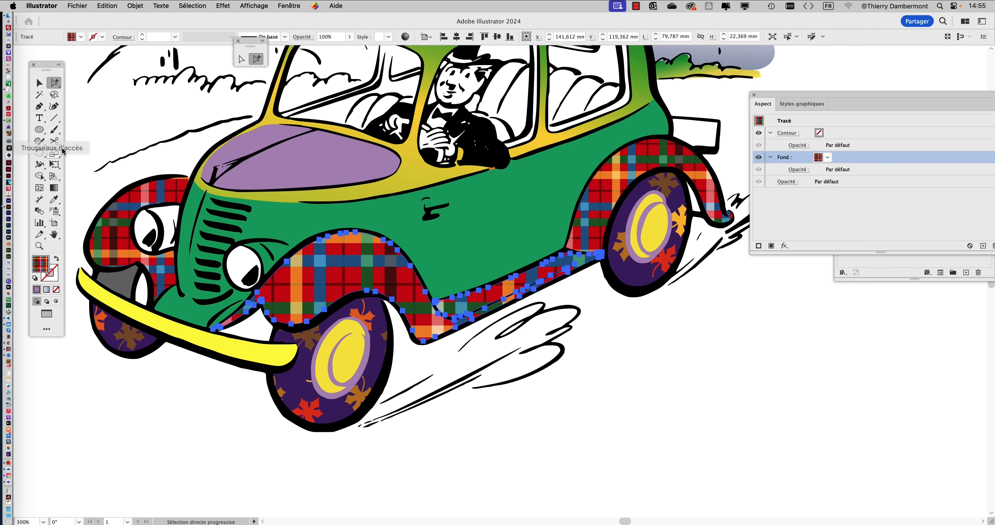
Scale only the pattern of the selected front fender uniformly, trying 50% before applying 25%, and deselect the fender
double_click(53, 154)
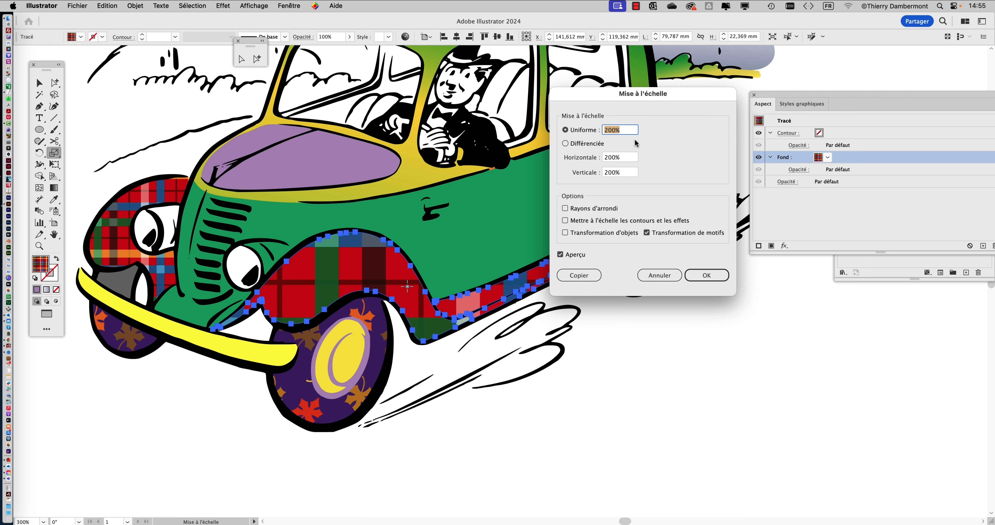
type("50")
key("Tab")
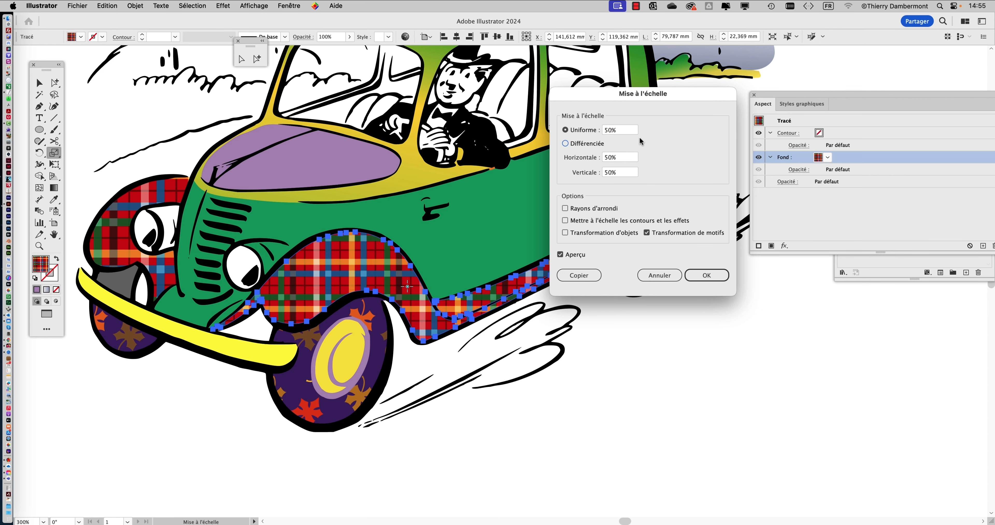
left_click_drag(629, 131, 567, 120)
type("25")
key("Tab")
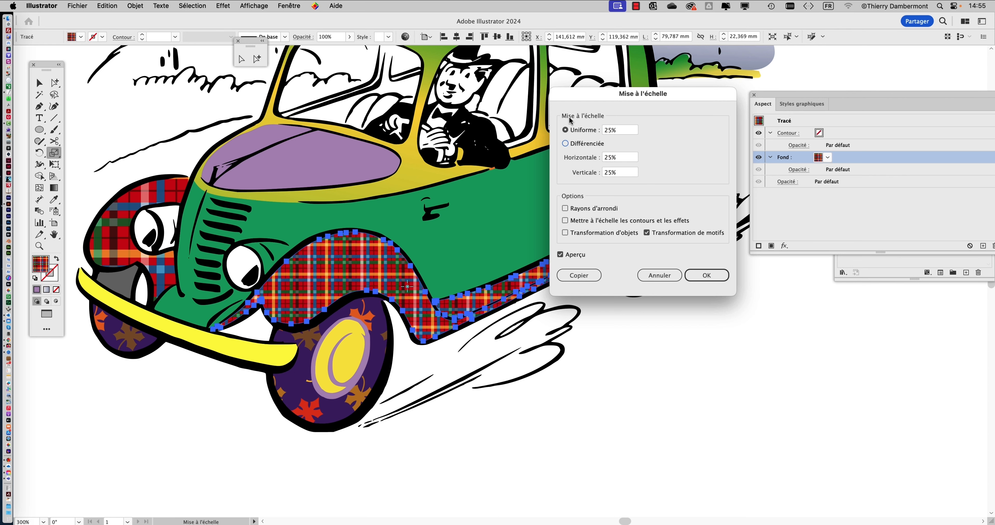
left_click(706, 275)
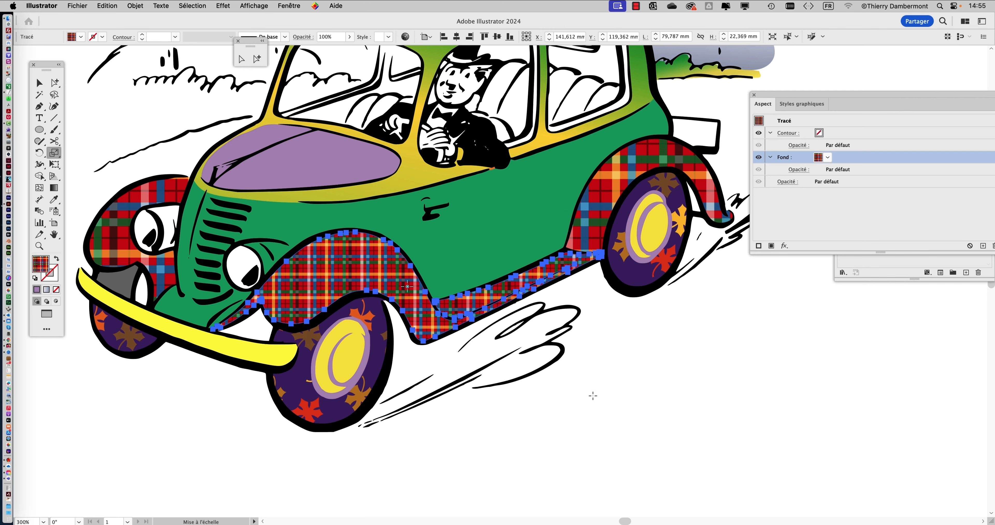
left_click(55, 82)
left_click(603, 445)
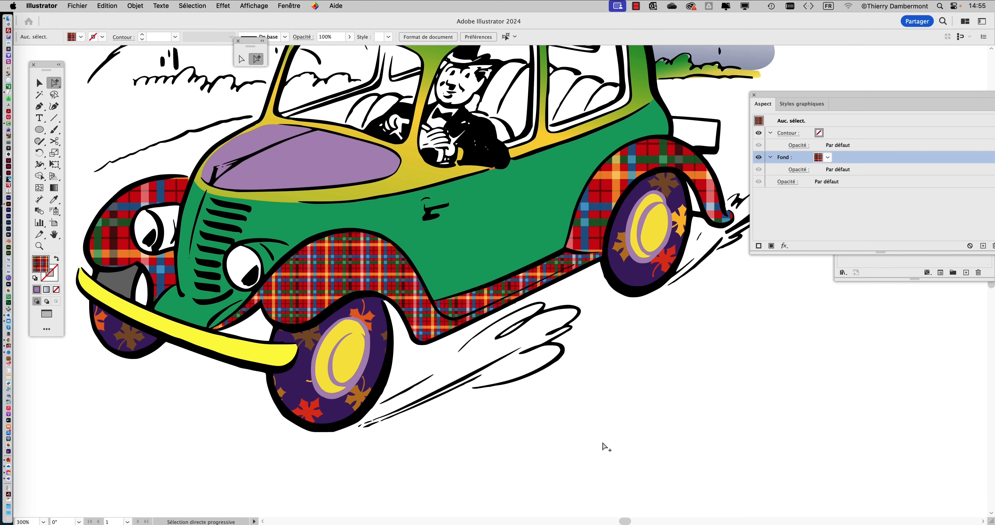
Select the rescaled tartan front fender again with the Sélection directe progressive tool
scroll(596, 407, "down", 1)
left_click_drag(352, 315, 220, 246)
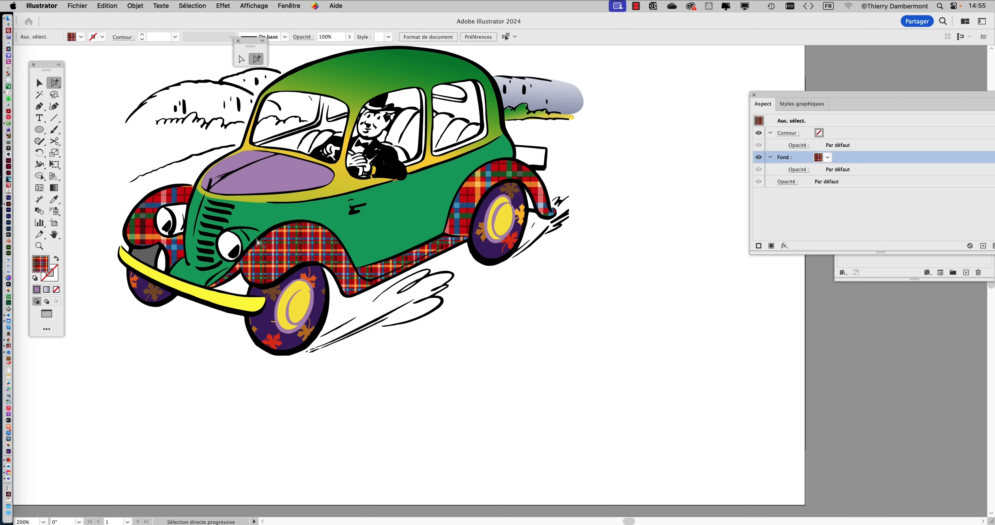
left_click(288, 258)
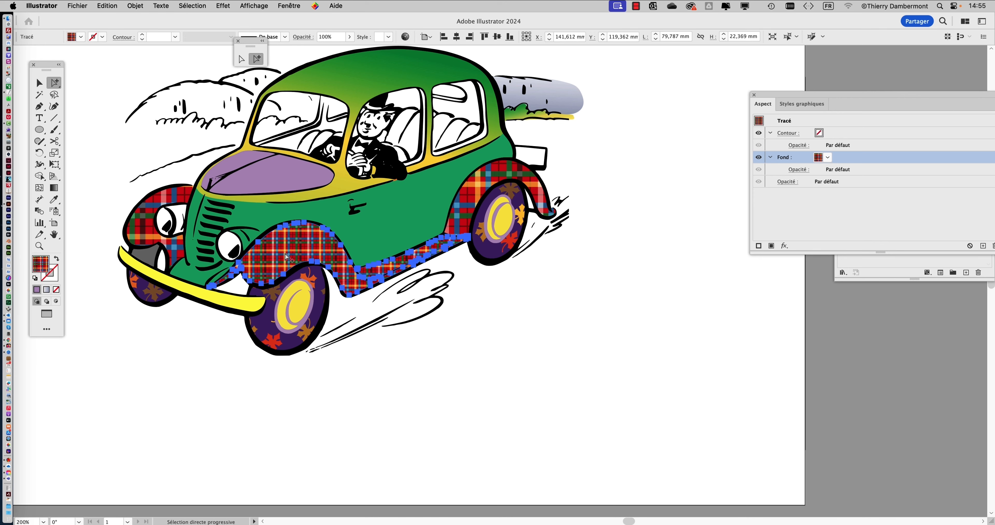
scroll(285, 257, "up", 2)
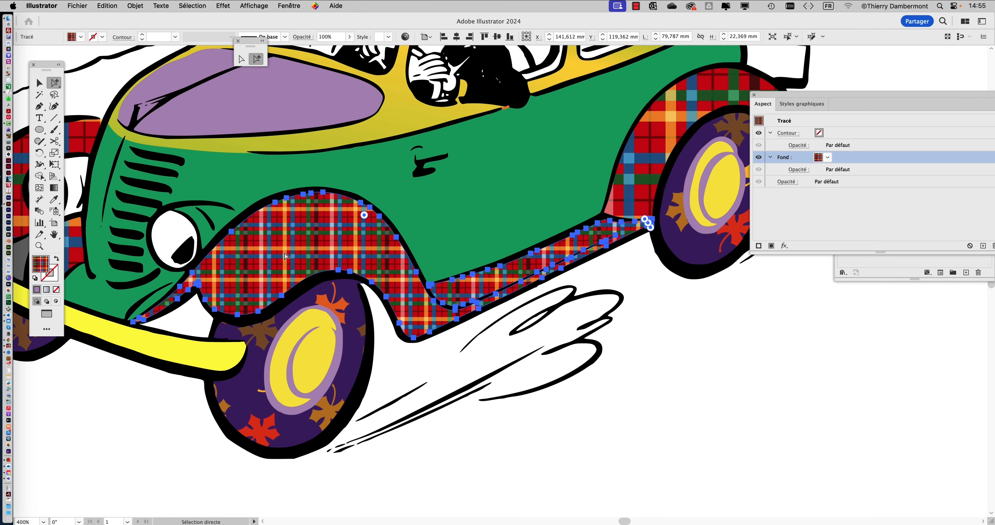
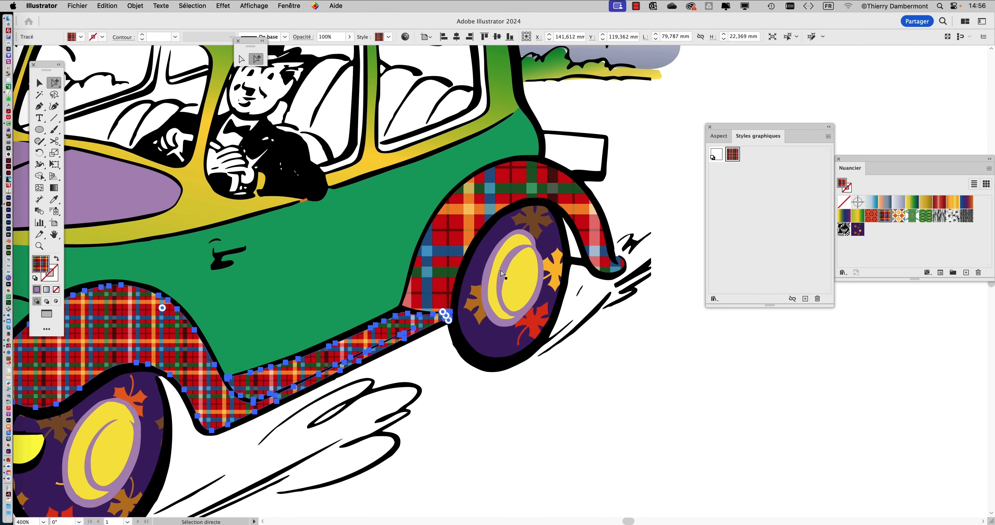
Apply the tartan graphic style to the car's rear fender
left_click(482, 172, "alt")
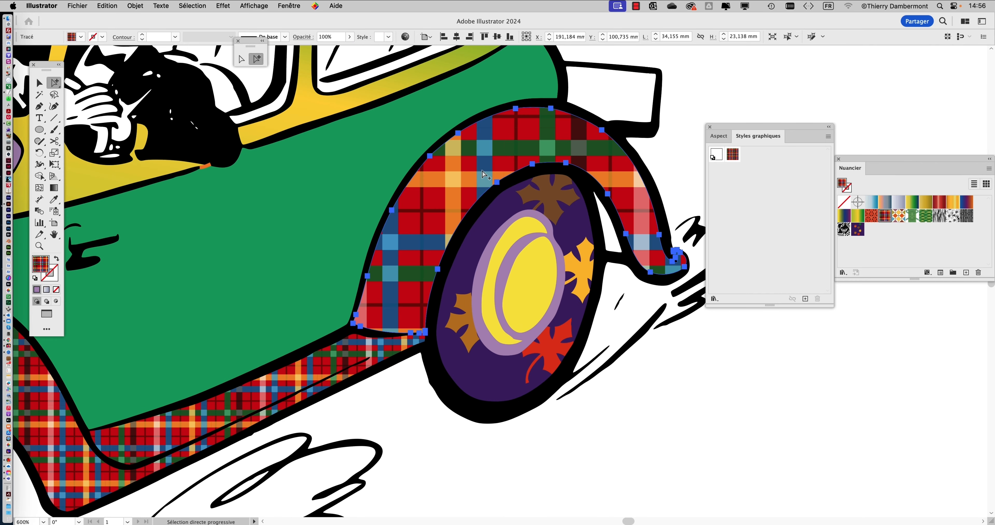
left_click(730, 162)
scroll(225, 267, "down", 1)
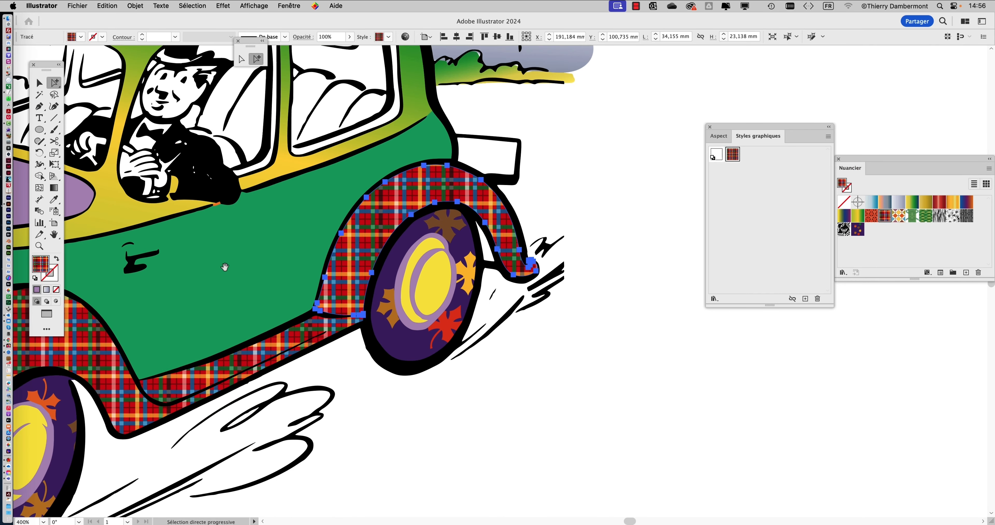
Apply the tartan graphic style to the far front fender around the headlight and deselect it
left_click_drag(225, 267, 774, 321)
left_click(324, 283)
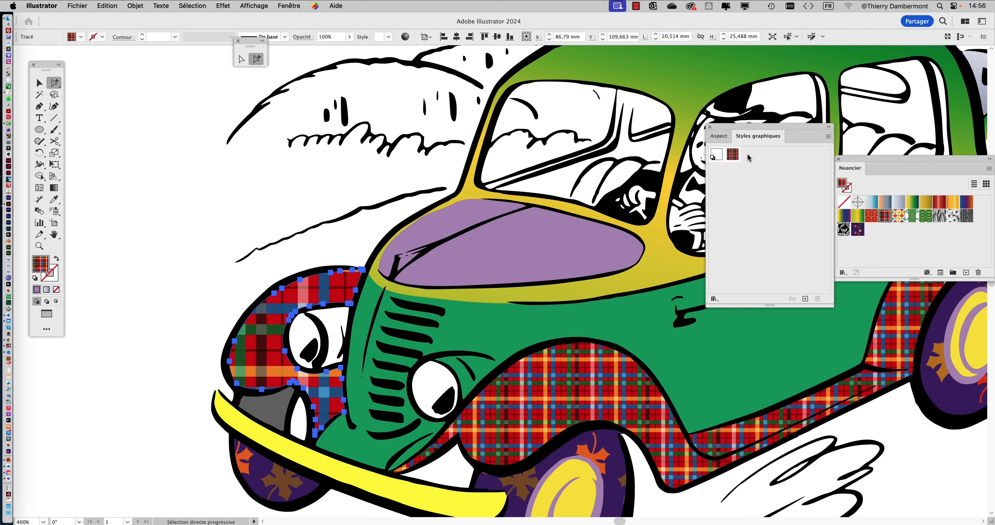
left_click(733, 154)
scroll(571, 347, "down", 1)
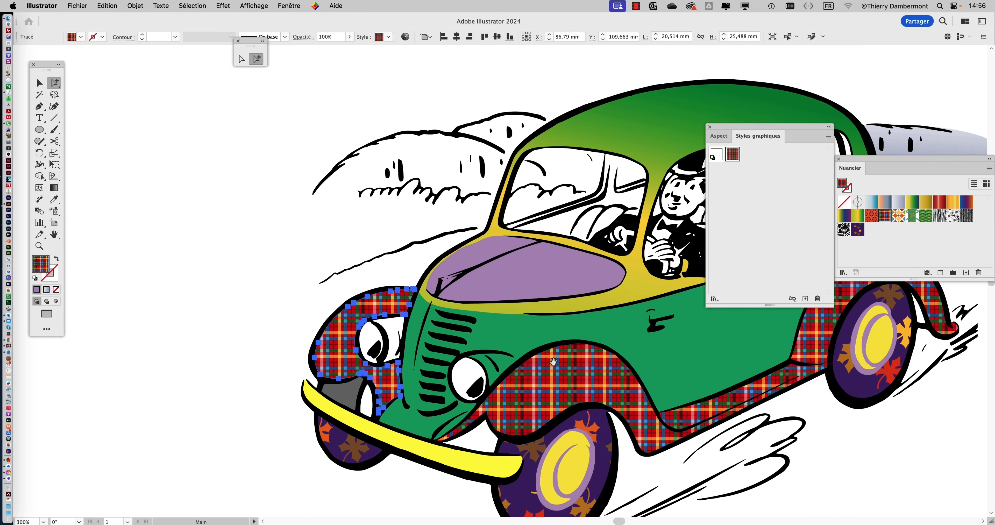
left_click_drag(553, 361, 432, 292)
scroll(513, 382, "down", 1)
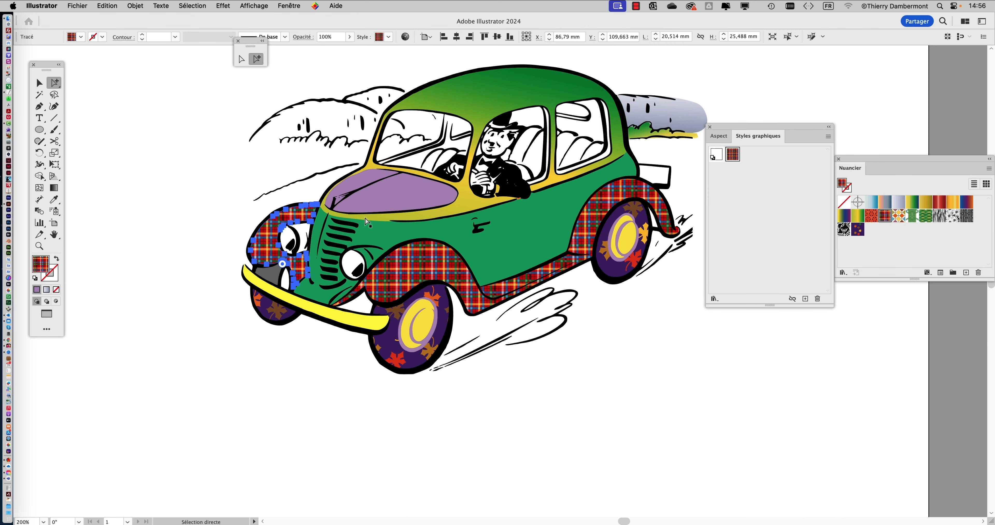
left_click(514, 388)
left_click_drag(515, 394, 439, 390)
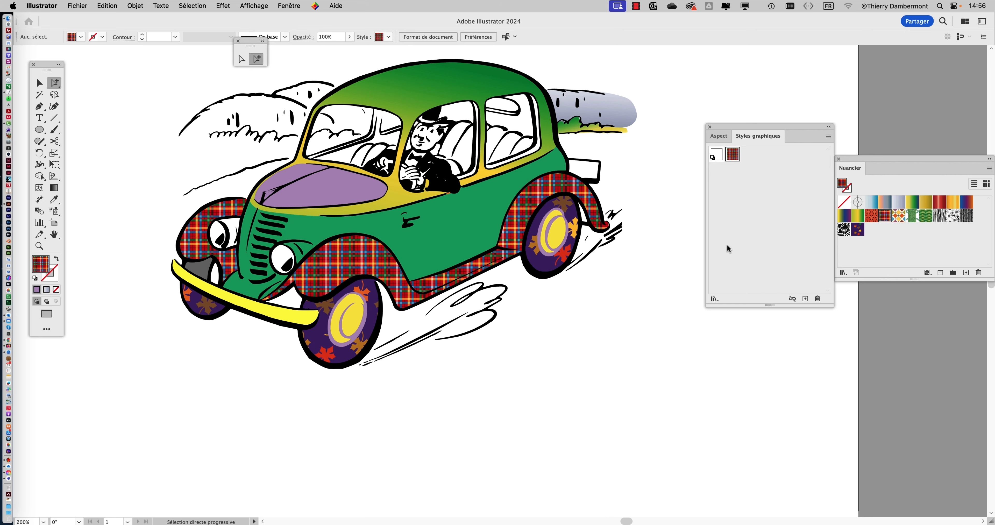
Scale only the leaf pattern of the near front tire uniformly, trying 50% before applying 10%
scroll(397, 332, "up", 1)
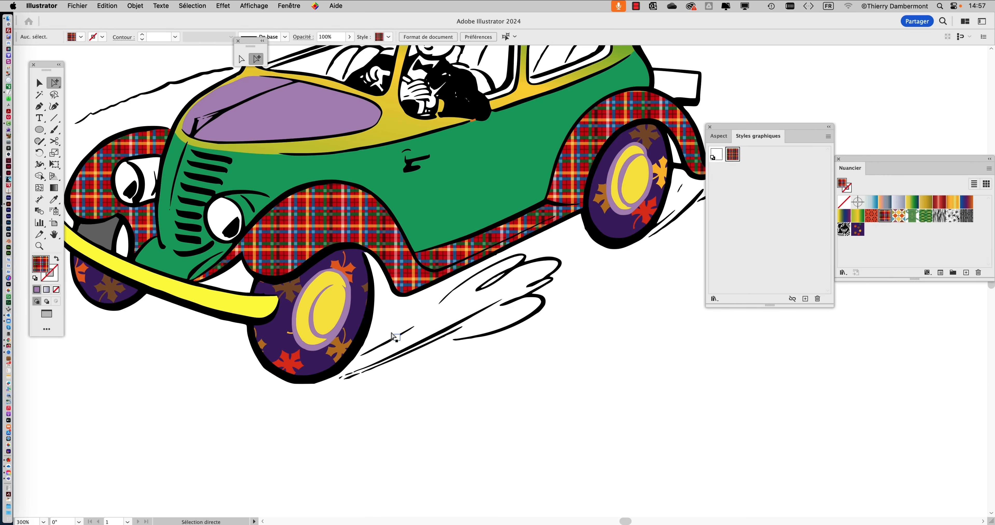
scroll(349, 338, "up", 2)
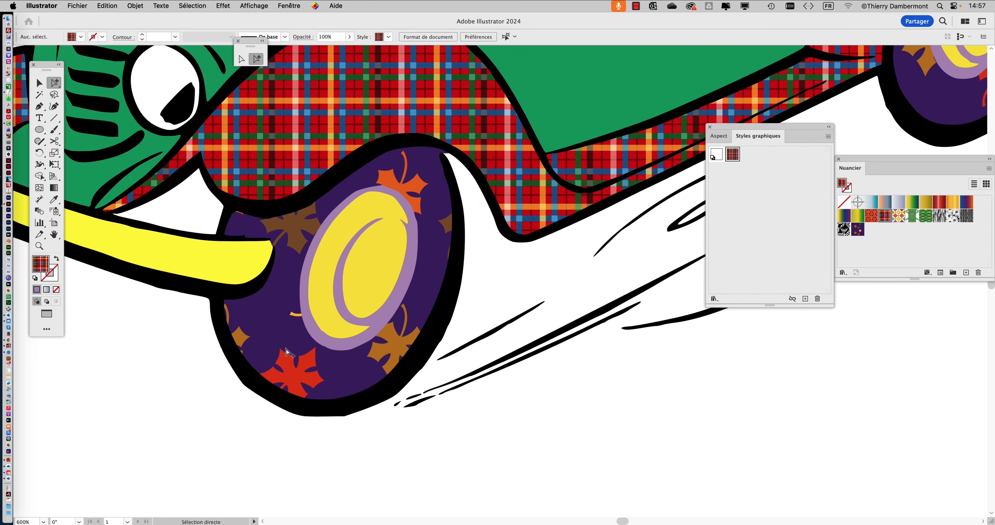
left_click(282, 352)
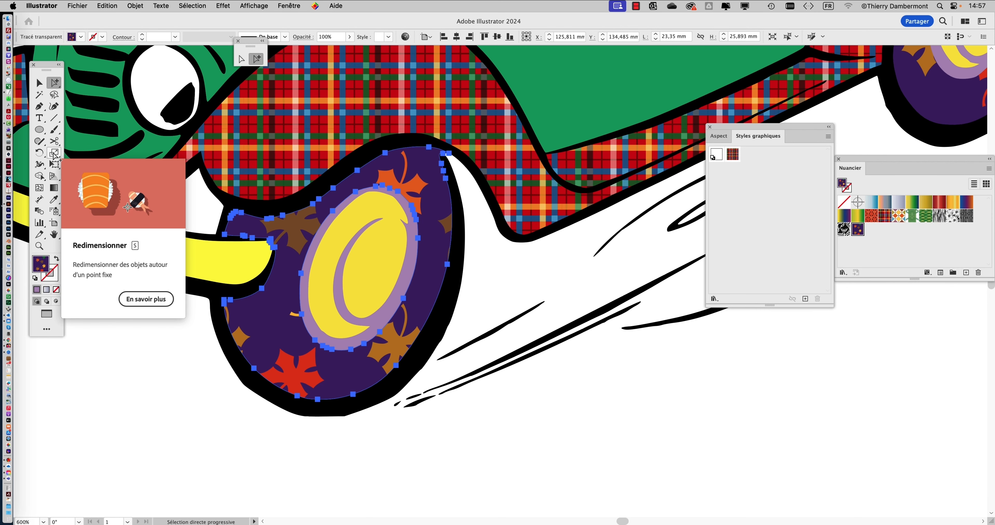
double_click(56, 153)
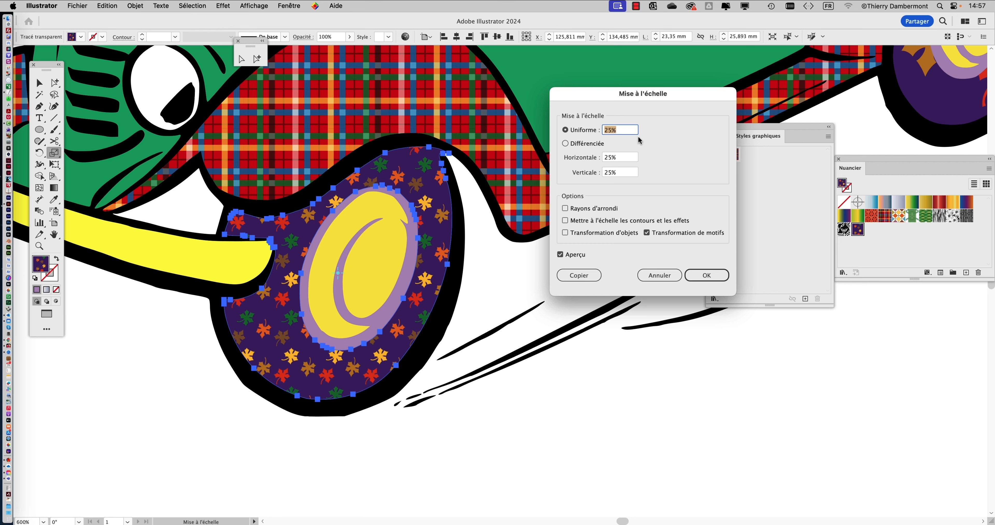
type("50")
key("Tab")
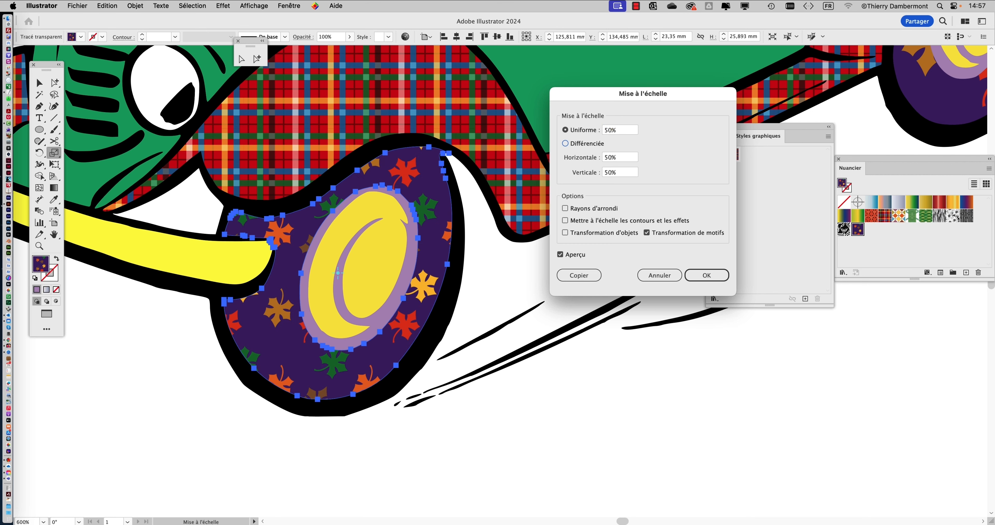
left_click(626, 131)
type("10")
key("Tab")
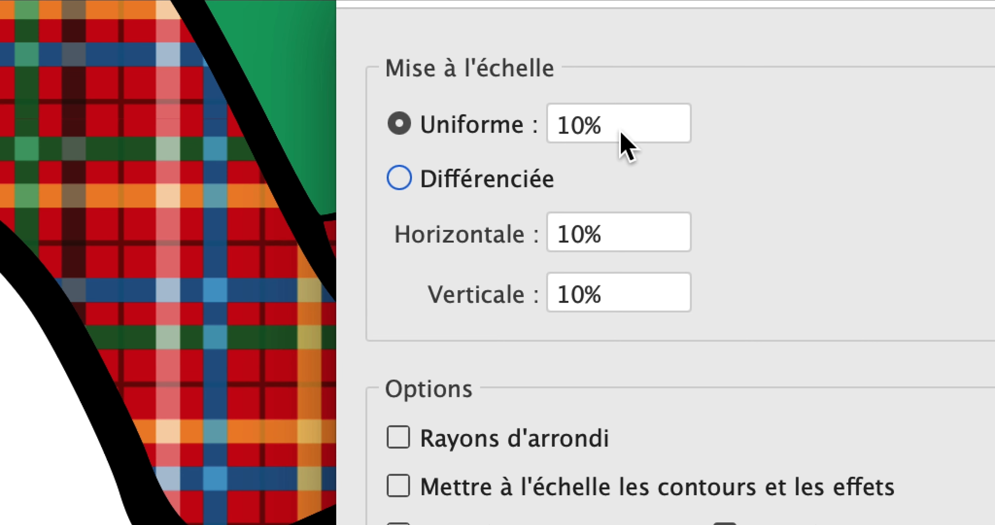
left_click(621, 133)
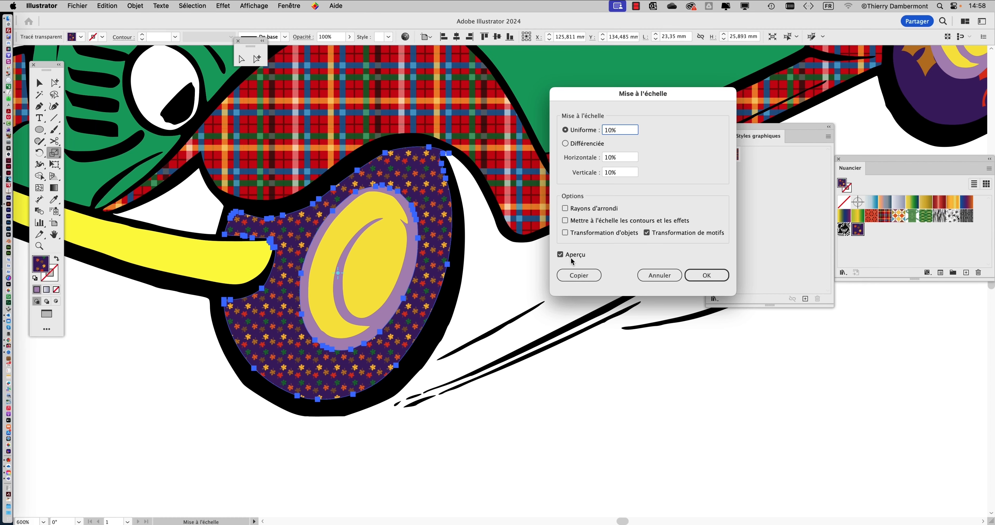
left_click(707, 276)
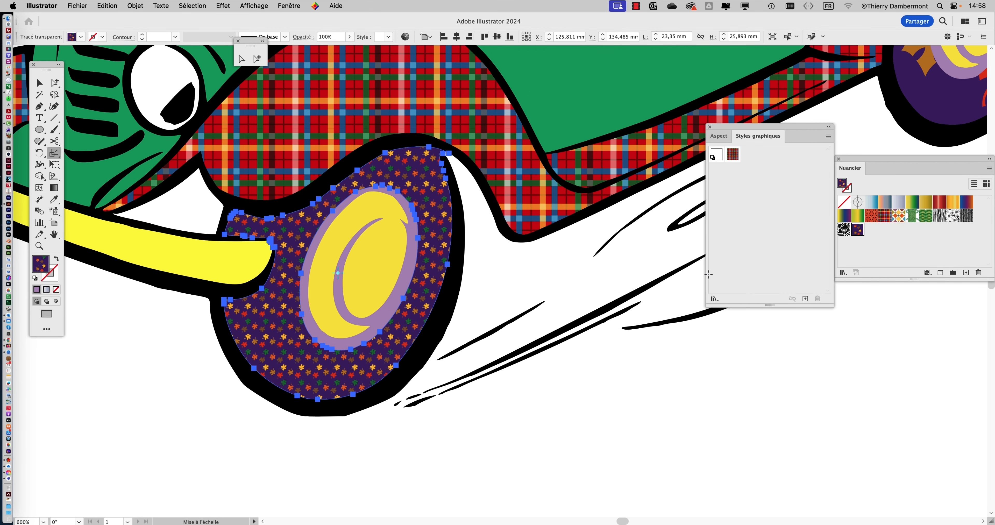
Create a new graphic style from the selected tire's scaled leaf pattern
left_click_drag(740, 134, 541, 176)
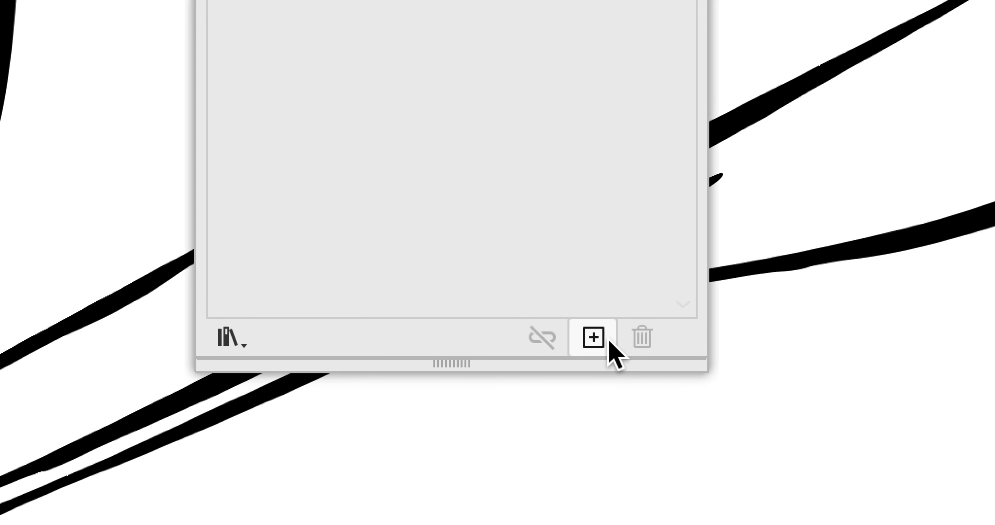
left_click(657, 379)
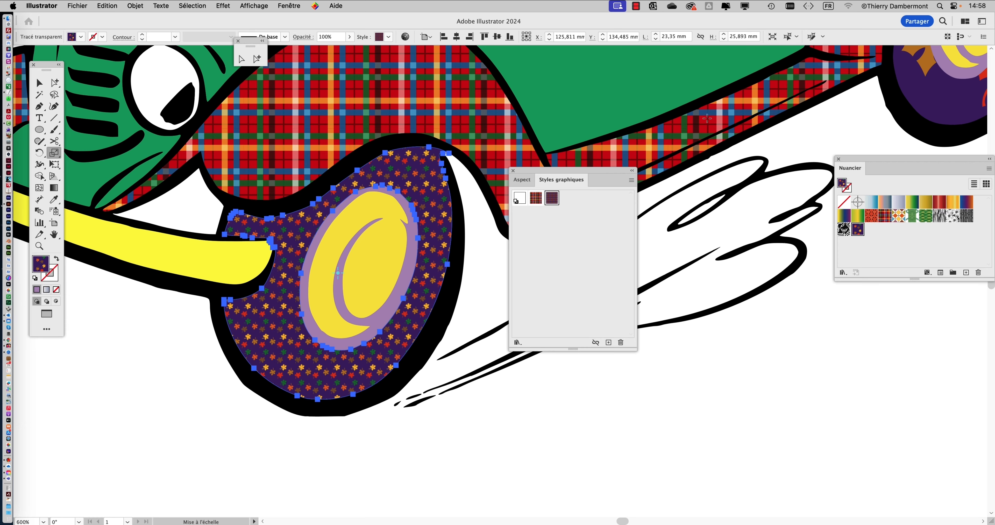
Apply the leaf-pattern graphic style to the far front tire and the rear tire together, and deselect them
scroll(707, 118, "down", 2)
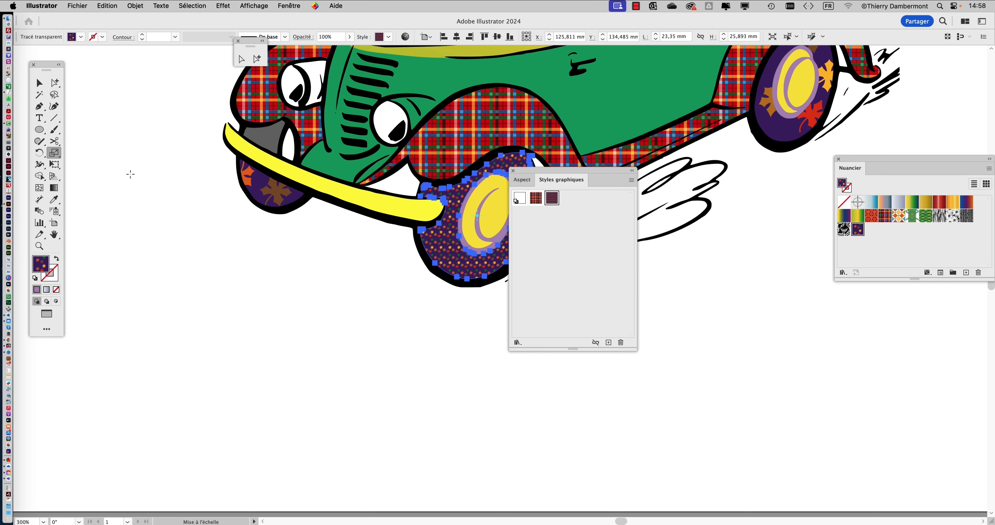
left_click(55, 82)
left_click(284, 197)
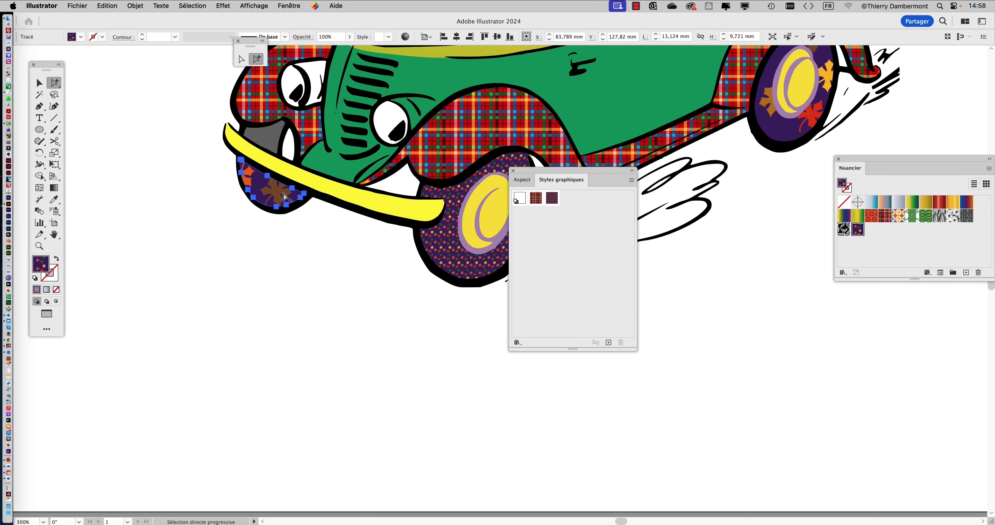
key("space")
left_click_drag(717, 102, 602, 113)
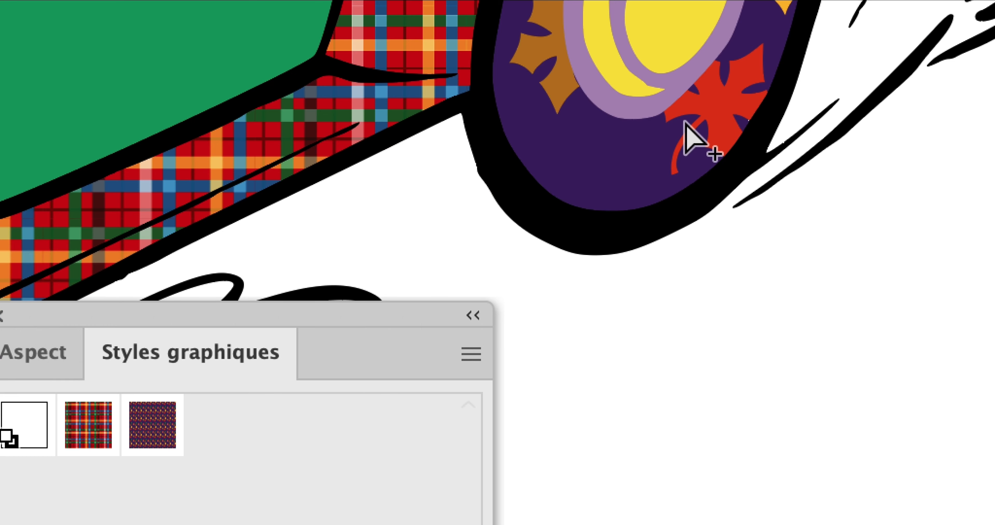
left_click(686, 123)
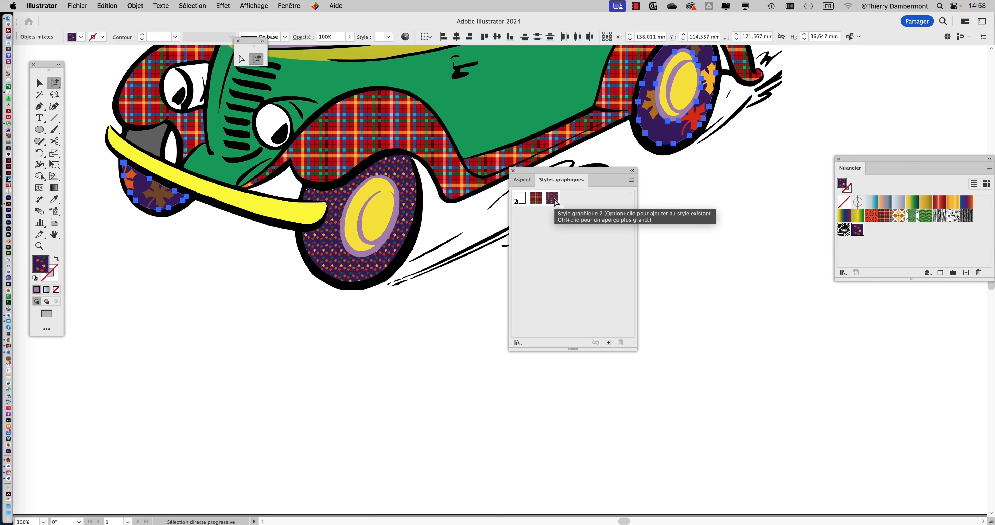
left_click(552, 198)
left_click(674, 201)
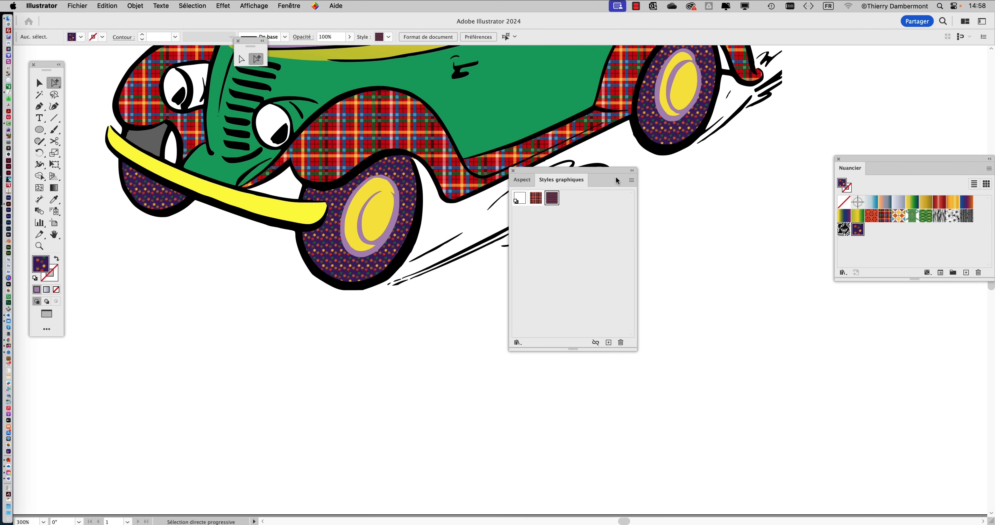
left_click_drag(609, 171, 767, 296)
key("space")
left_click_drag(441, 251, 444, 369)
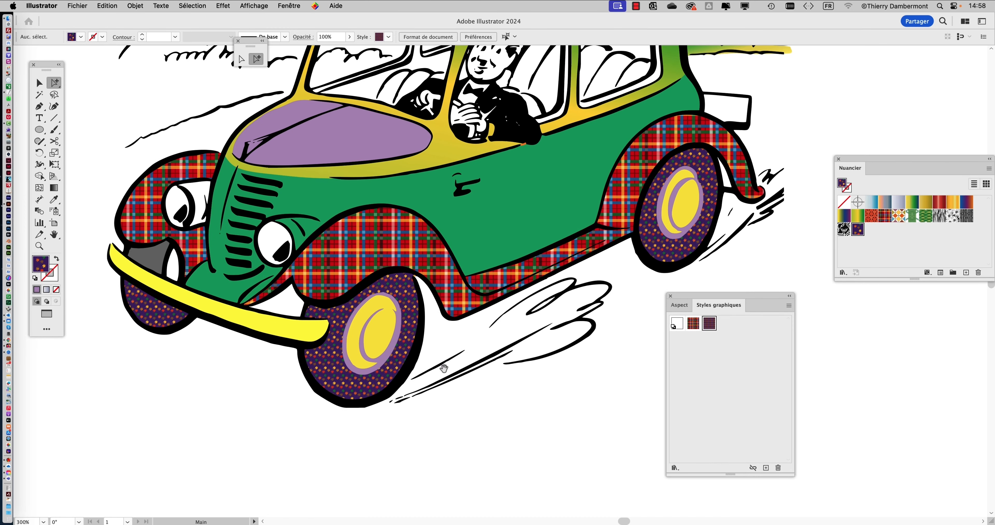
Save the document under a new name, changing its number to 08 after "peinture dynamique"
left_click(75, 5)
left_click(110, 111)
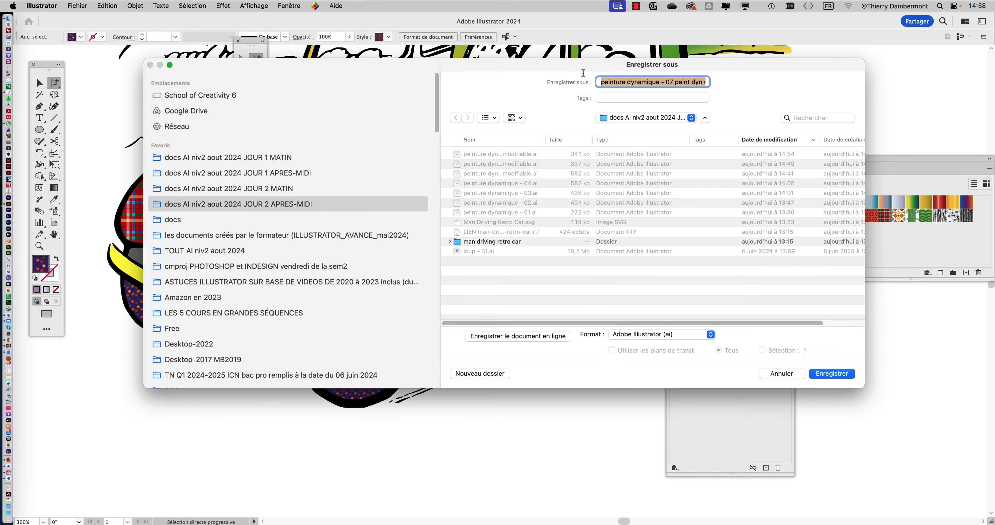
left_click(673, 82)
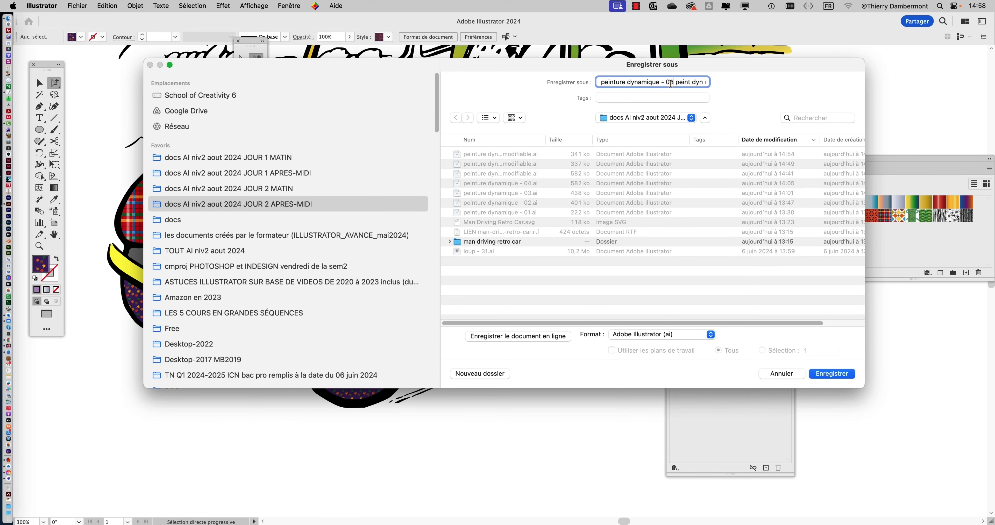
key("Return")
left_click(711, 413)
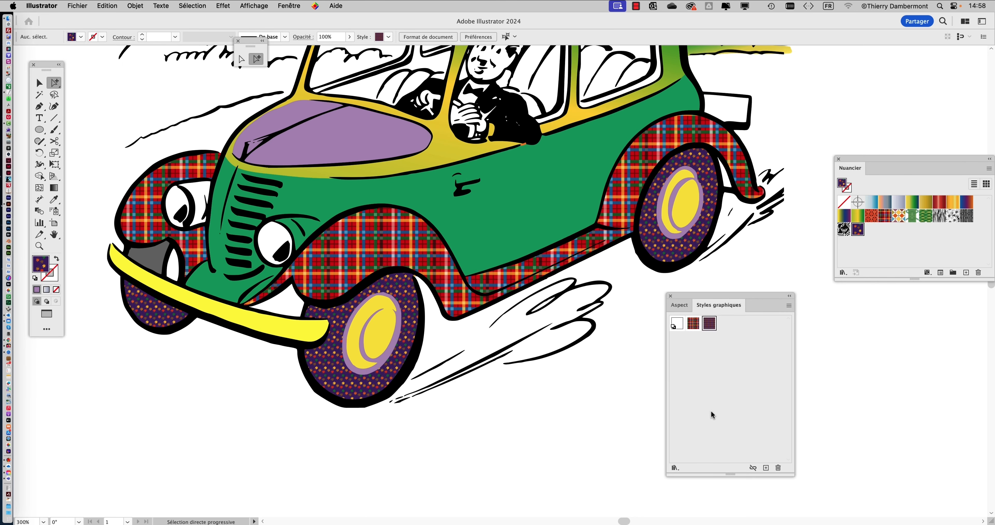
Move the Styles graphiques panel clear of the car artwork, beneath the Nuancier panel
left_click_drag(718, 294, 818, 306)
scroll(247, 257, "down", 5)
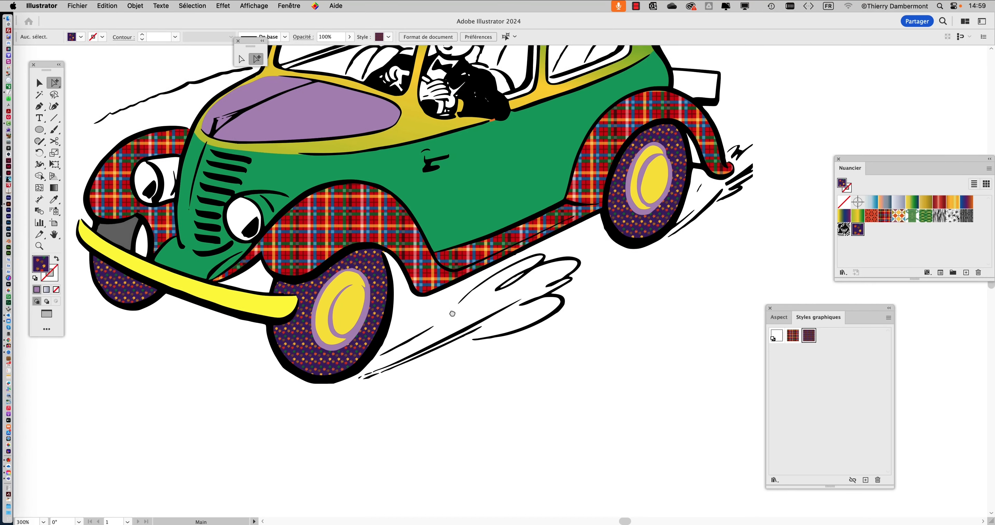
Save the document under a new name, changing its number to 09, with the Illustrator 2020 format options
left_click_drag(452, 313, 460, 403)
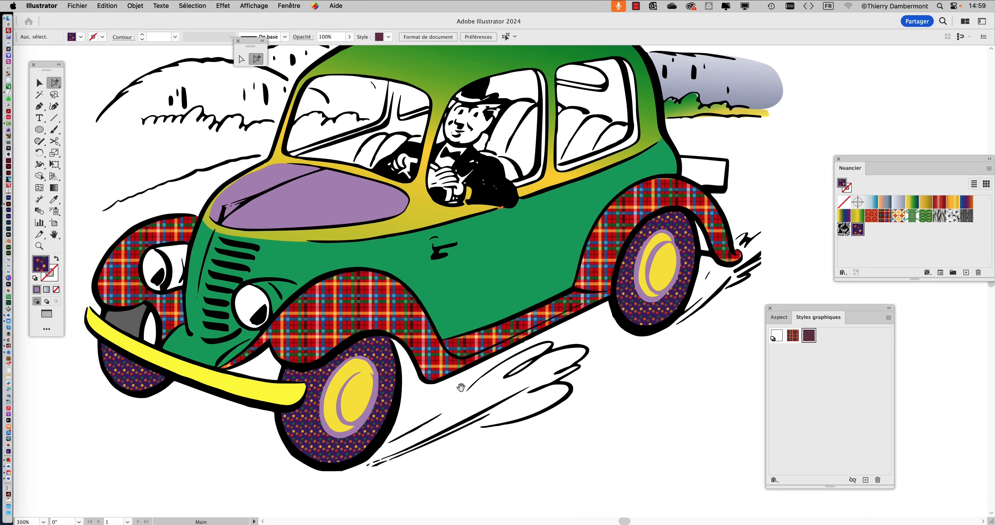
left_click_drag(459, 362, 458, 376)
left_click(79, 6)
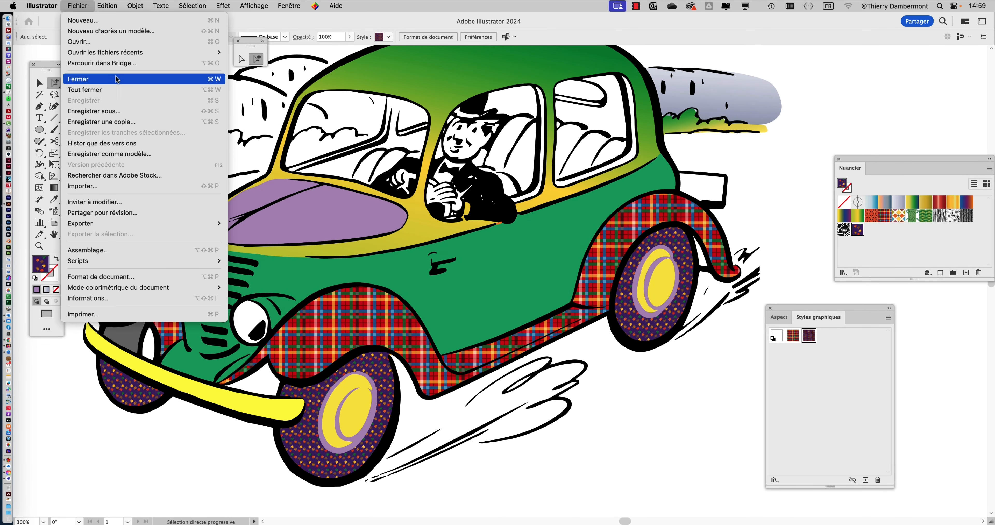
left_click(118, 113)
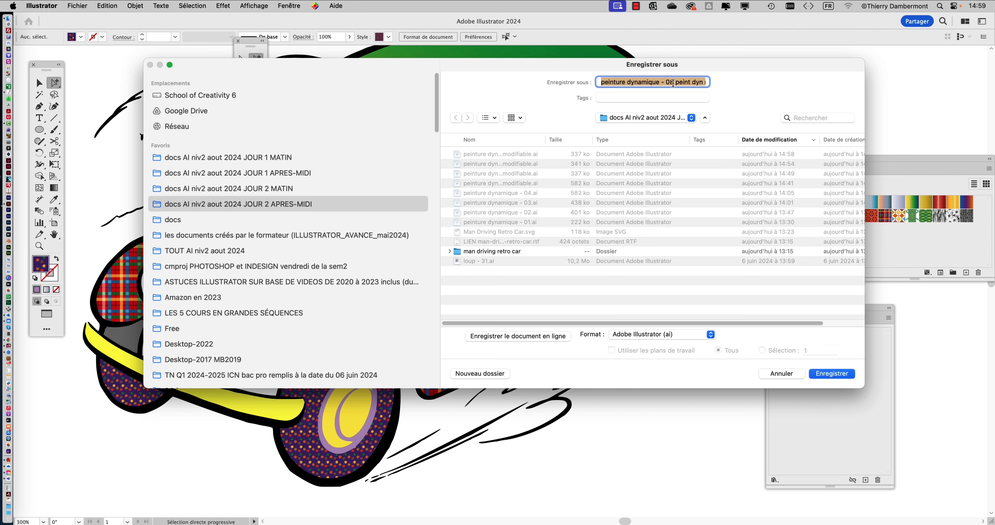
left_click(673, 82)
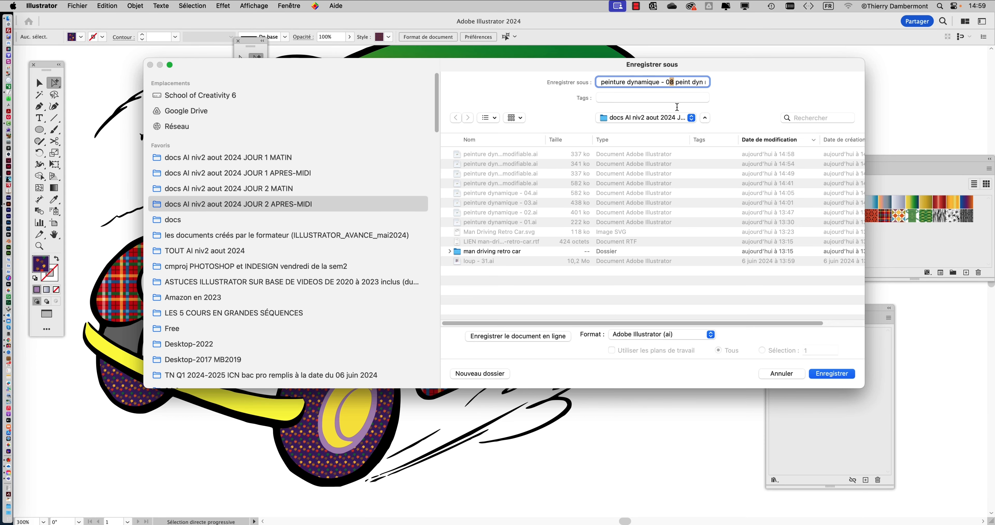
key("Return")
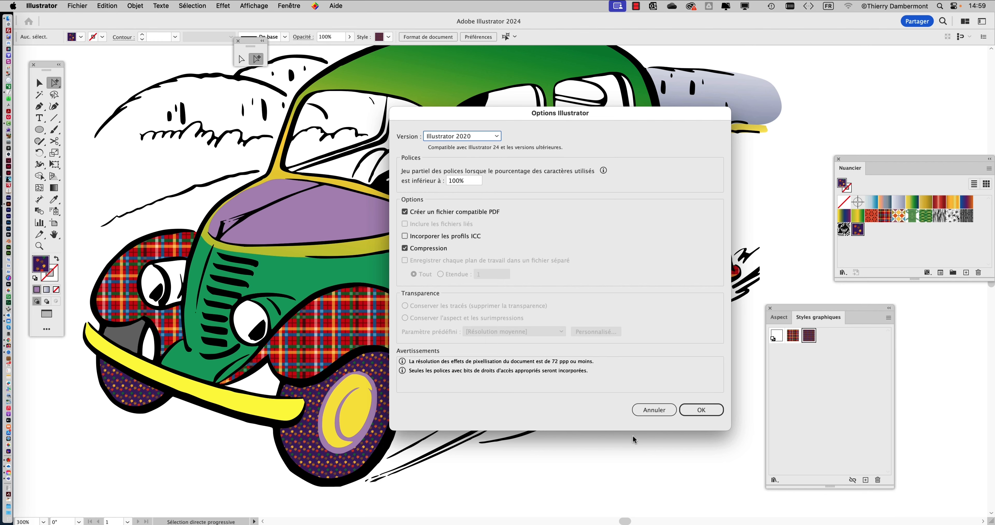
left_click(702, 411)
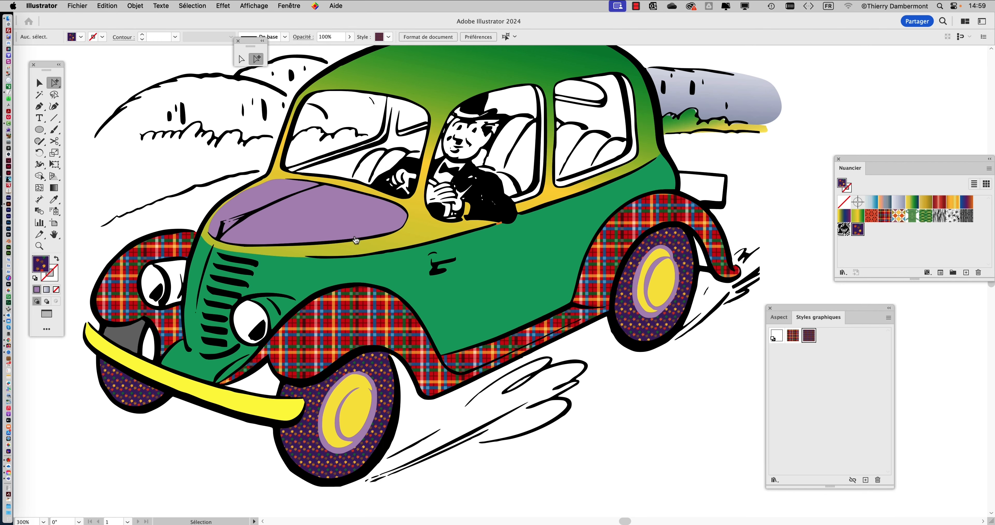
Close the document and switch to the Finder folder that holds the numbered "peinture dynamique" versions
key("super+Tab")
left_click(118, 104)
key("super+w")
left_click(326, 211)
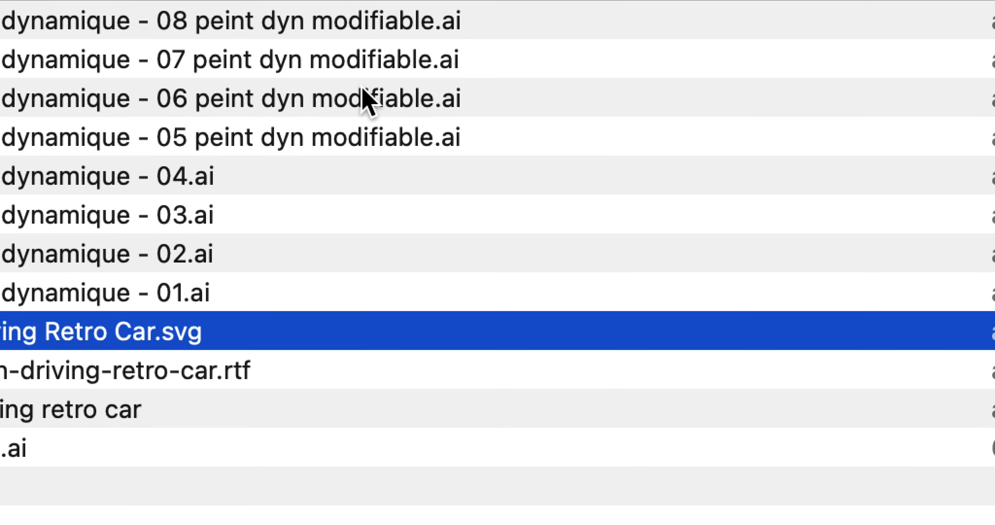
left_click(328, 75)
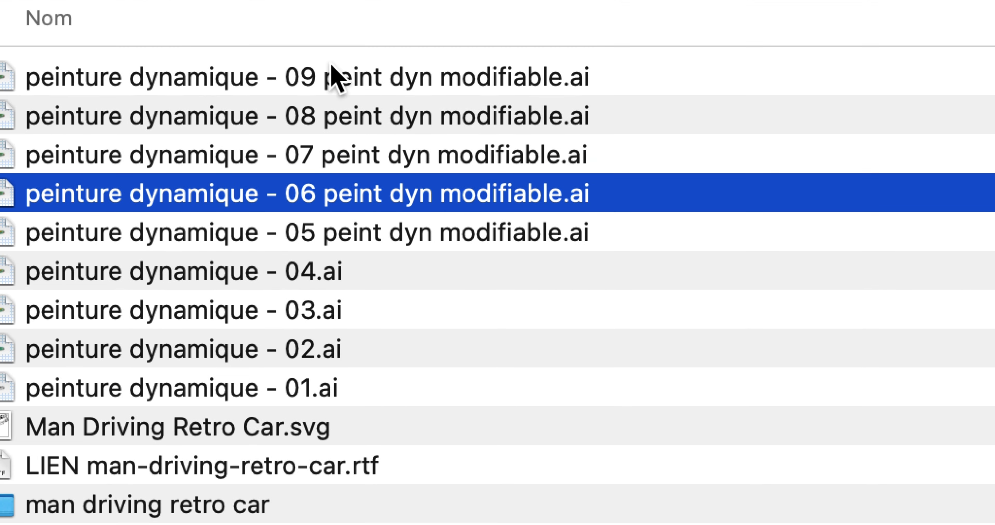
Copy the text " peint dyn modifiable" from the name of the file numbered 09, leaving that name as it is
left_click(331, 66)
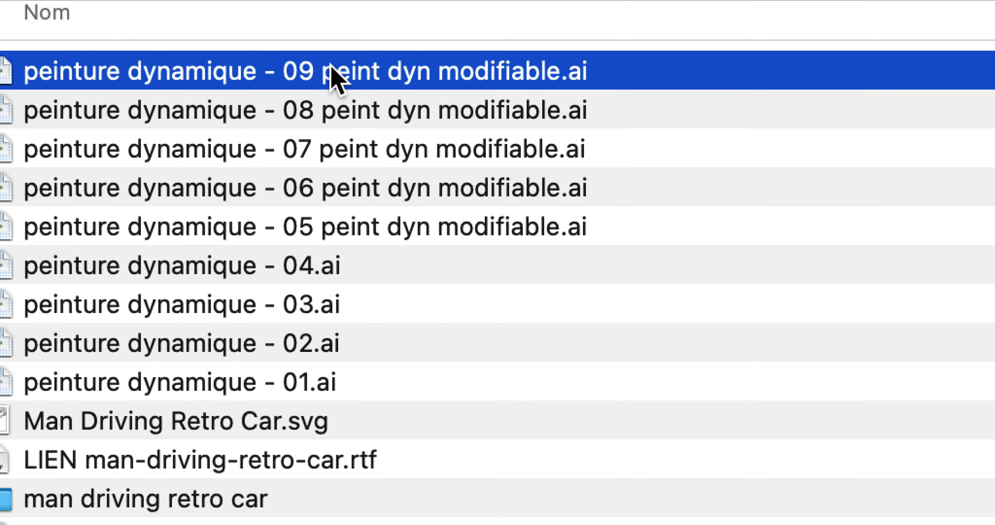
left_click(331, 66)
left_click(321, 75)
left_click_drag(314, 76, 542, 75)
key("super+c")
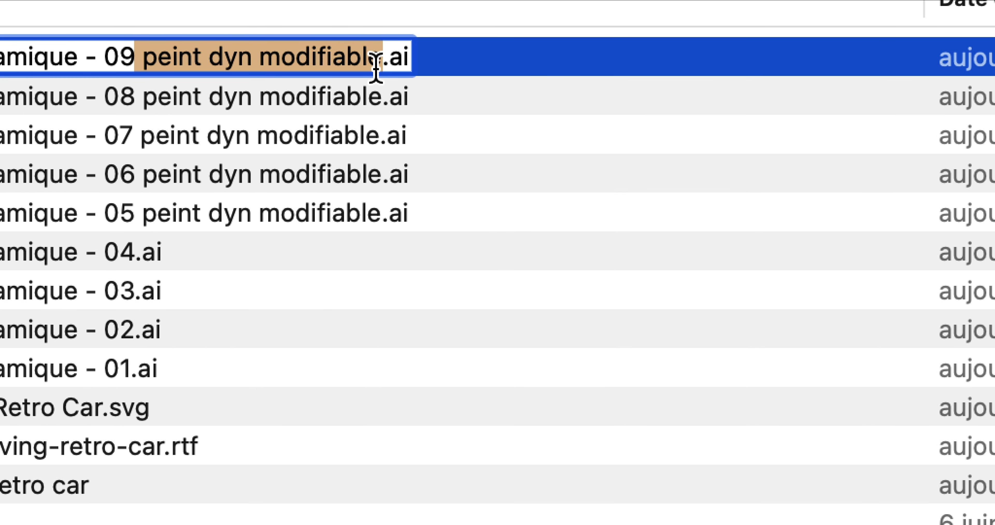
key("Return")
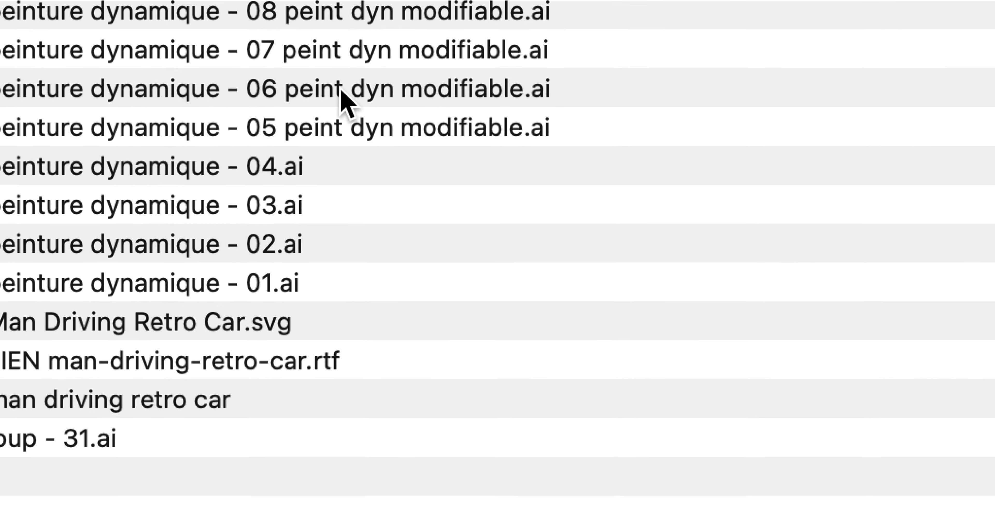
Select the "peinture dynamique" files numbered 06 to 09 and open them together in A Better Finder Rename 11
left_click(207, 204, "shift")
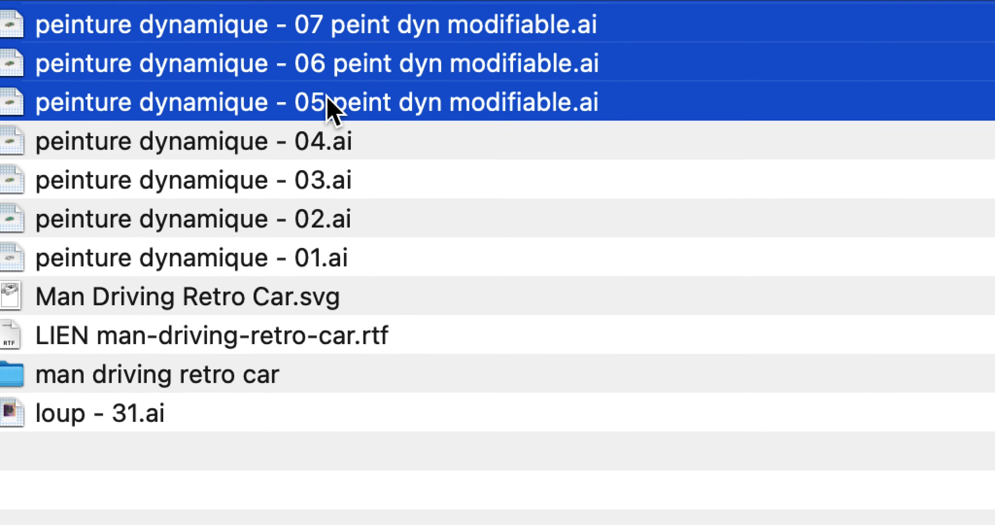
left_click(303, 181, "shift")
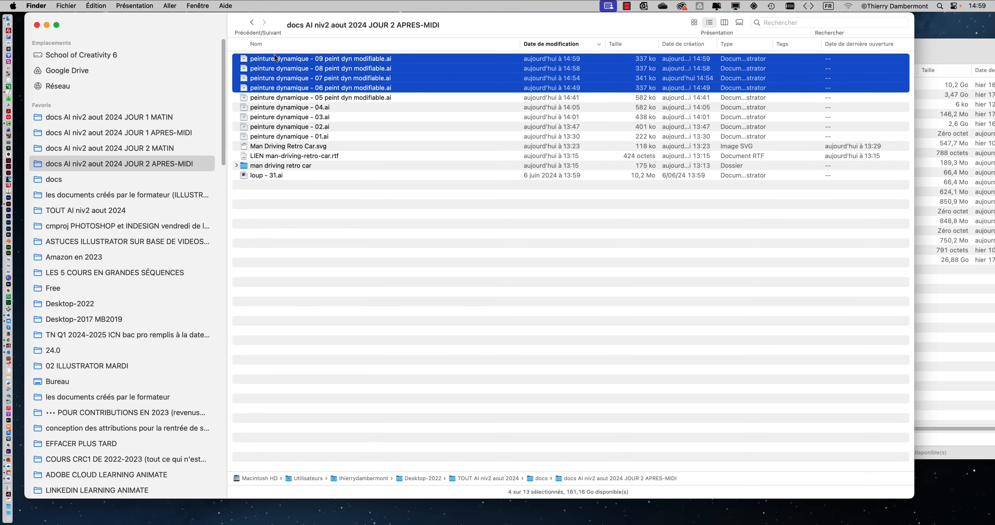
right_click(274, 53)
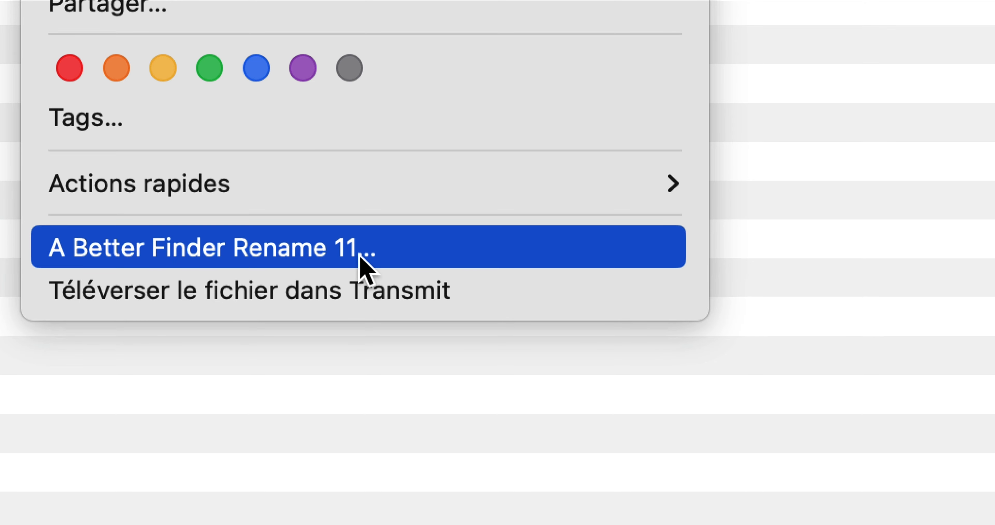
left_click(355, 250)
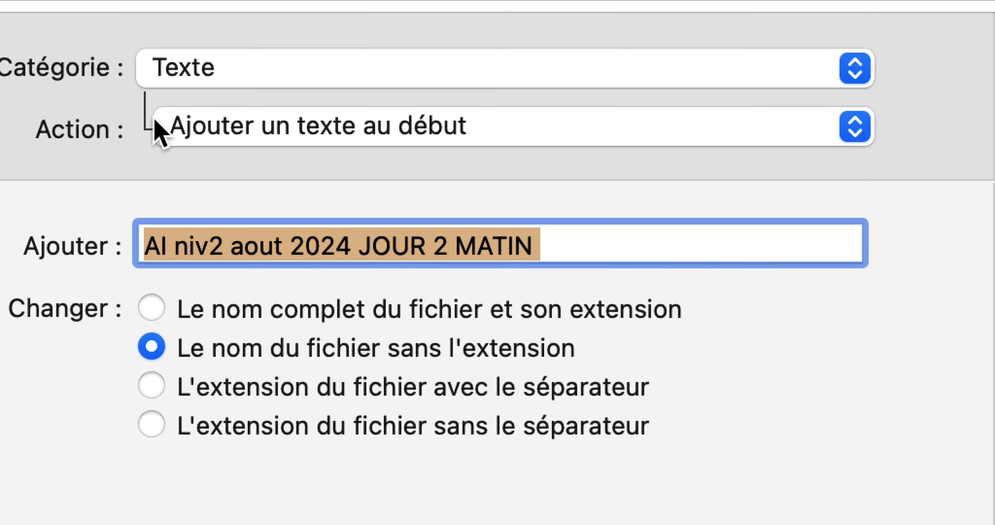
Set up a "Remplacer un texte" action that replaces the copied " peint dyn modifiable" text with nothing
left_click(158, 130)
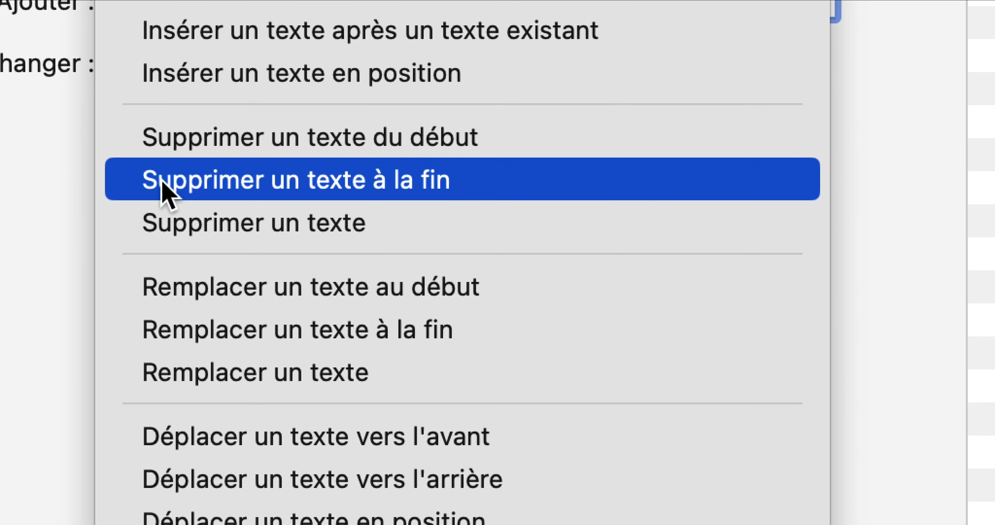
left_click(166, 373)
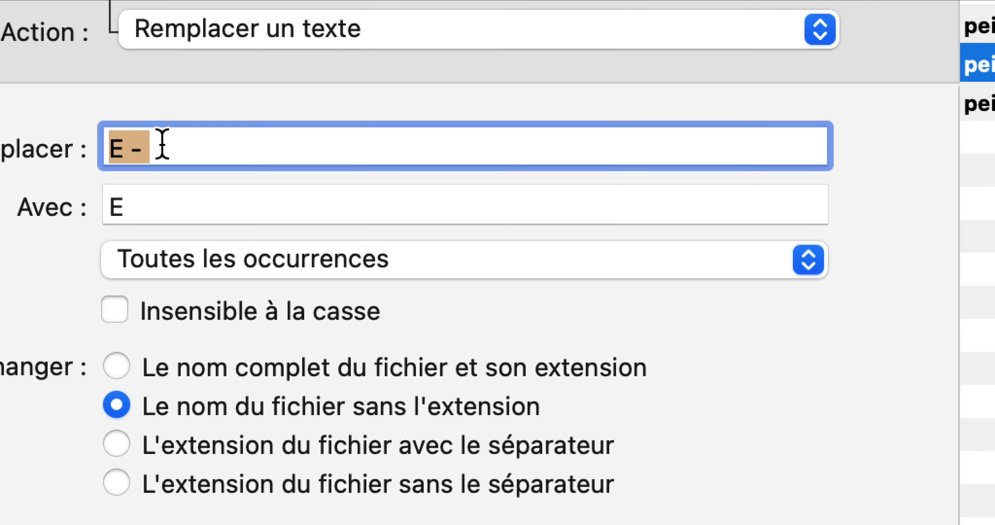
key("super+v")
key("Tab")
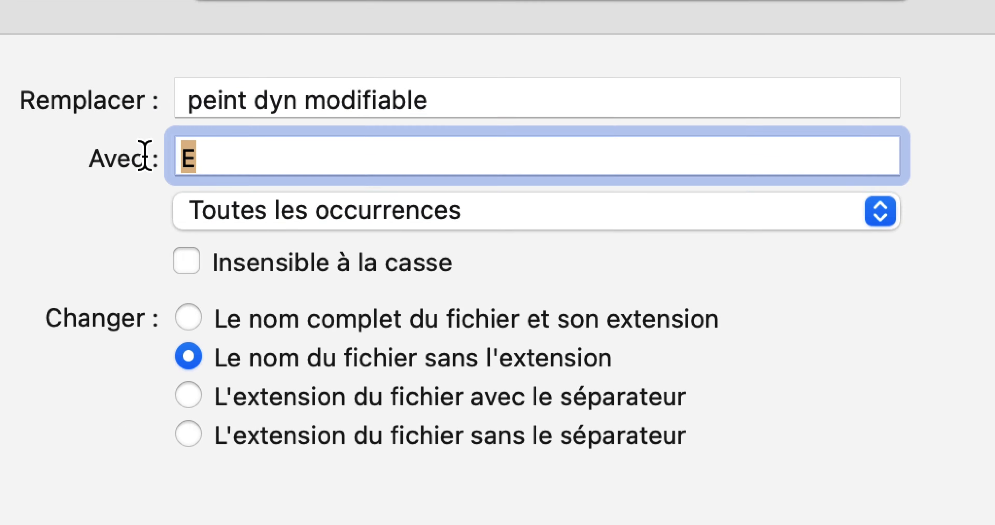
key("BackSpace")
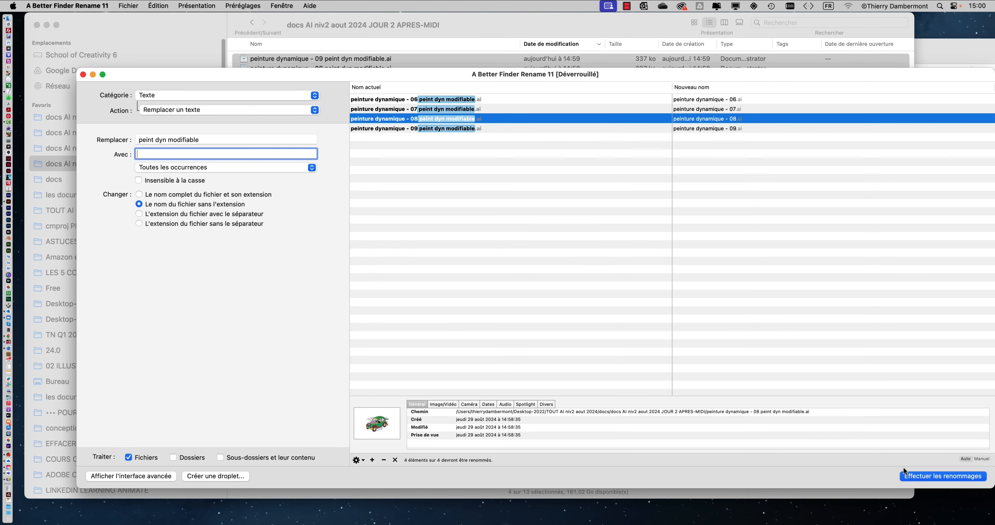
Carry out the renaming on all four files and minimize the renaming window
left_click(933, 474)
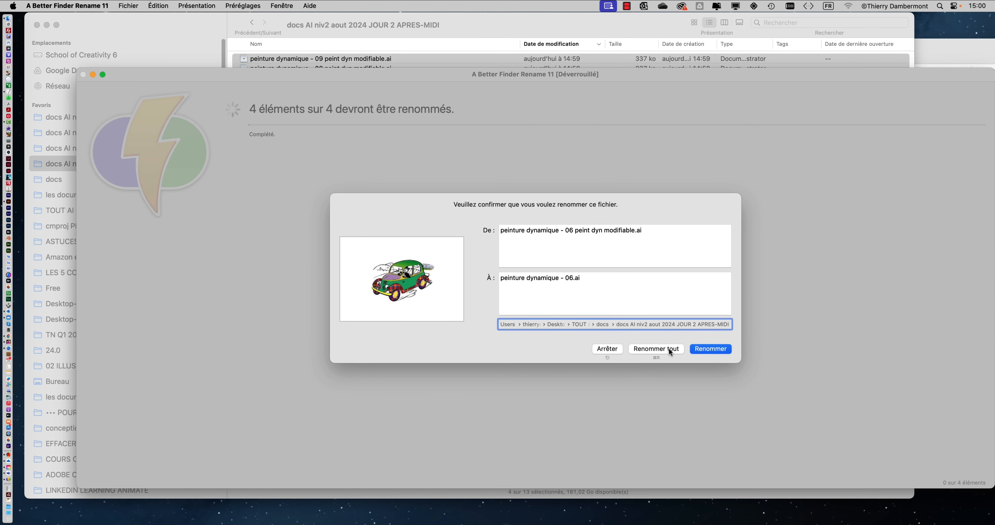
left_click(668, 348)
left_click(523, 193)
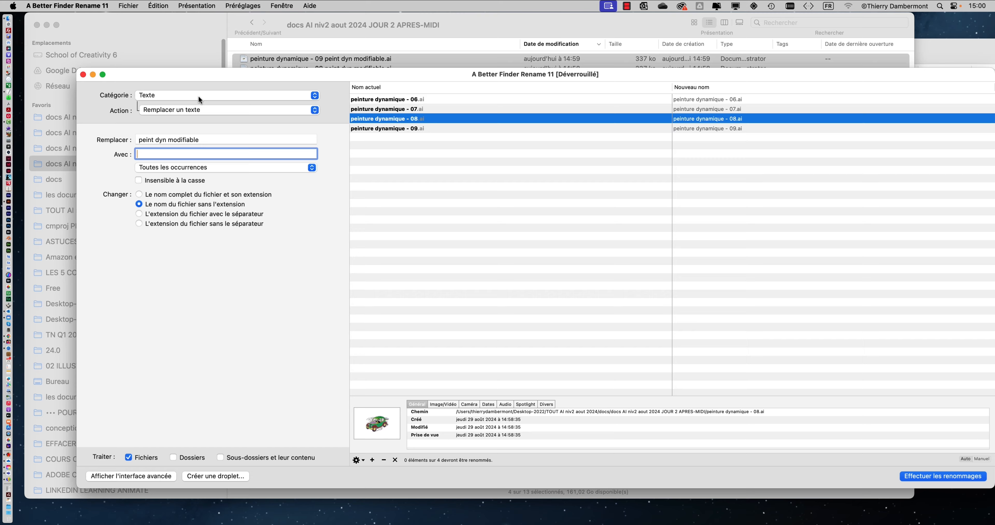
left_click(92, 75)
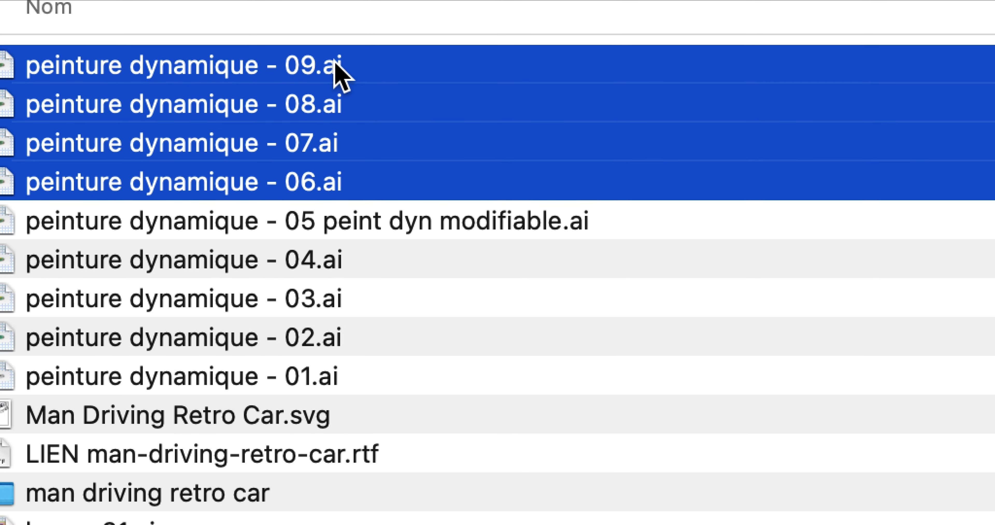
right_click(253, 1)
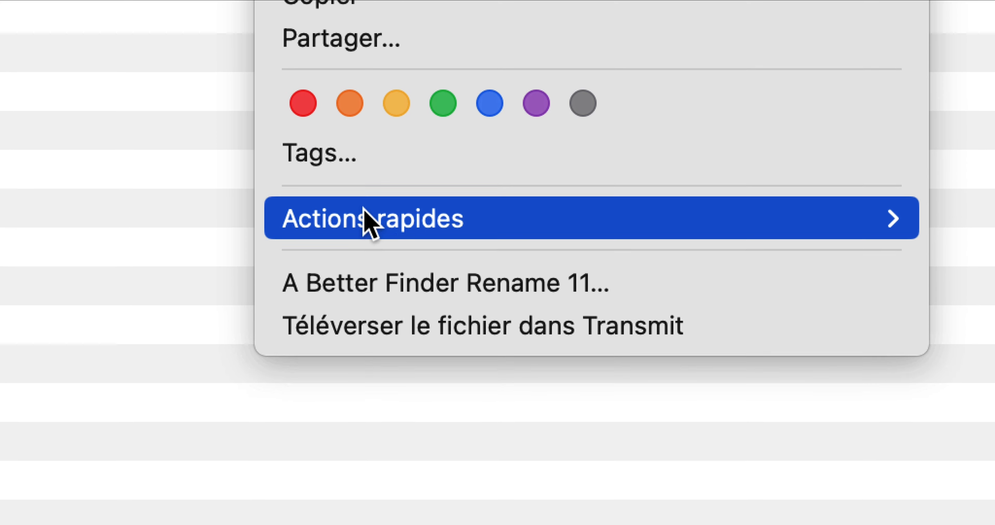
mouse_move(493, 221)
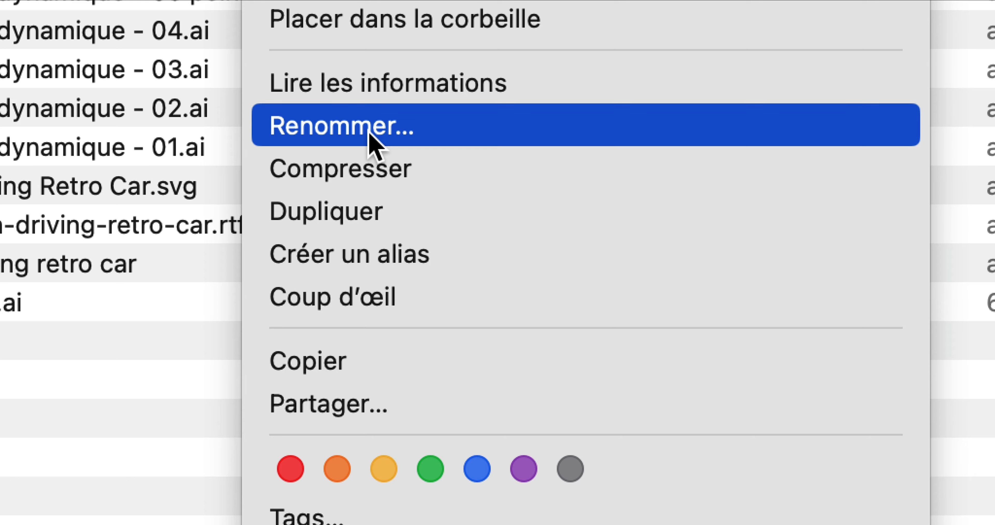
left_click(369, 134)
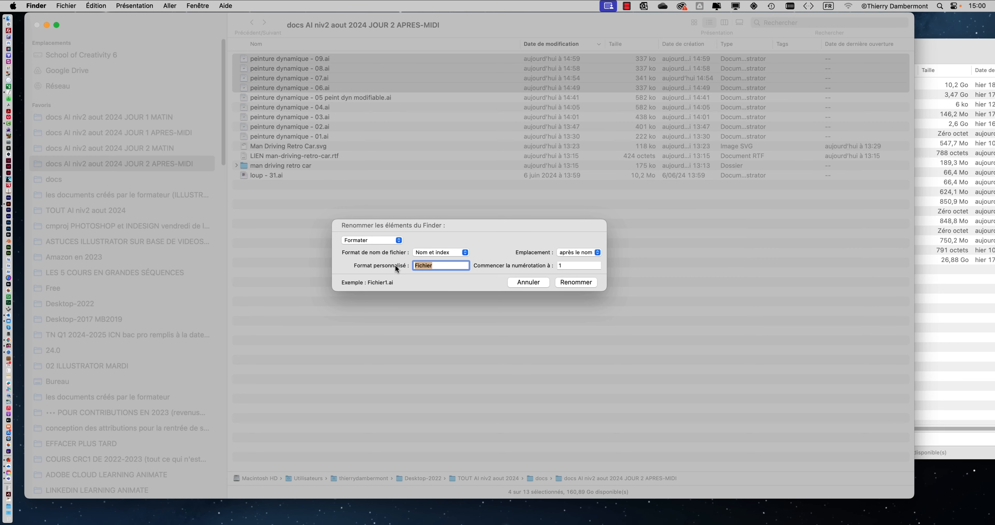
left_click(528, 282)
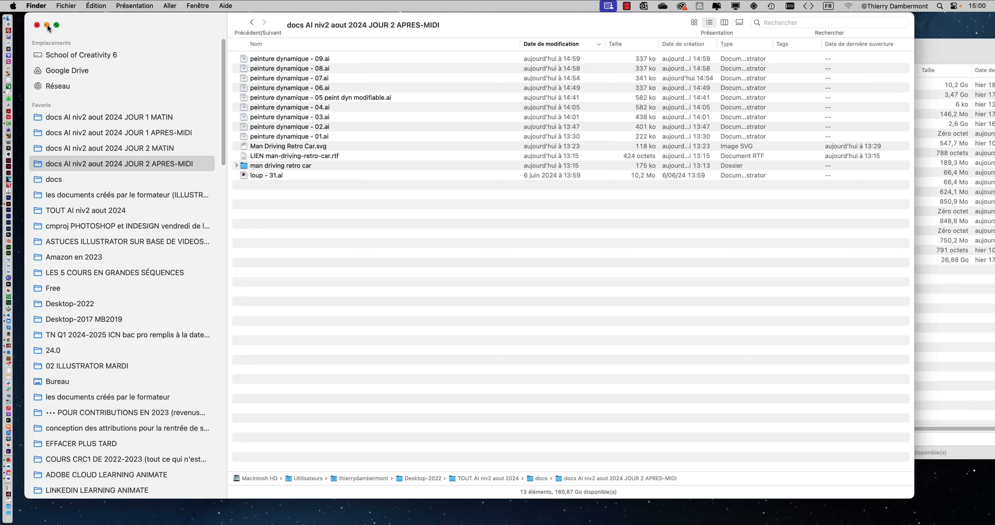
Open "peinture dynamique - 09.ai" from the "docs AI niv2 aout 2024 JOUR 2 APRES-MIDI" folder in Illustrator
left_click(47, 25)
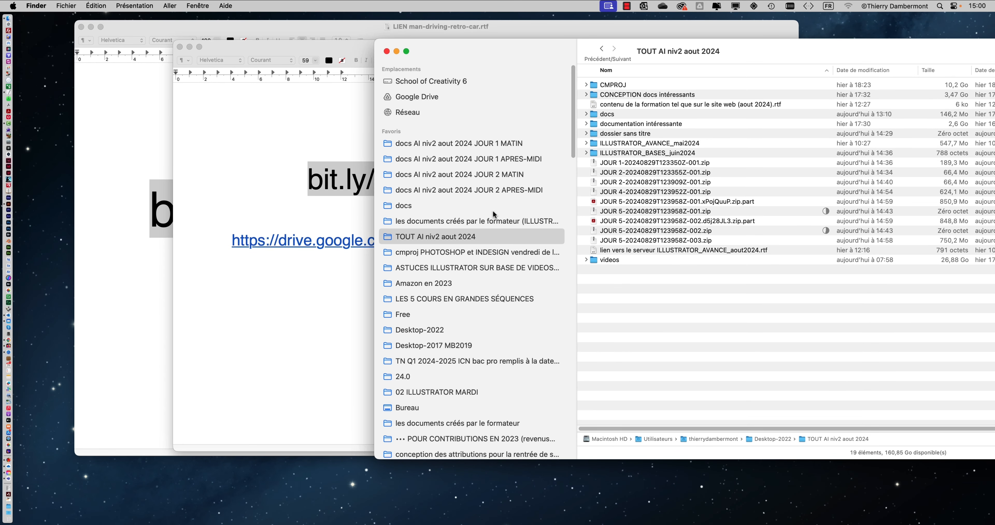
left_click(492, 189)
left_click_drag(639, 85, 18, 206)
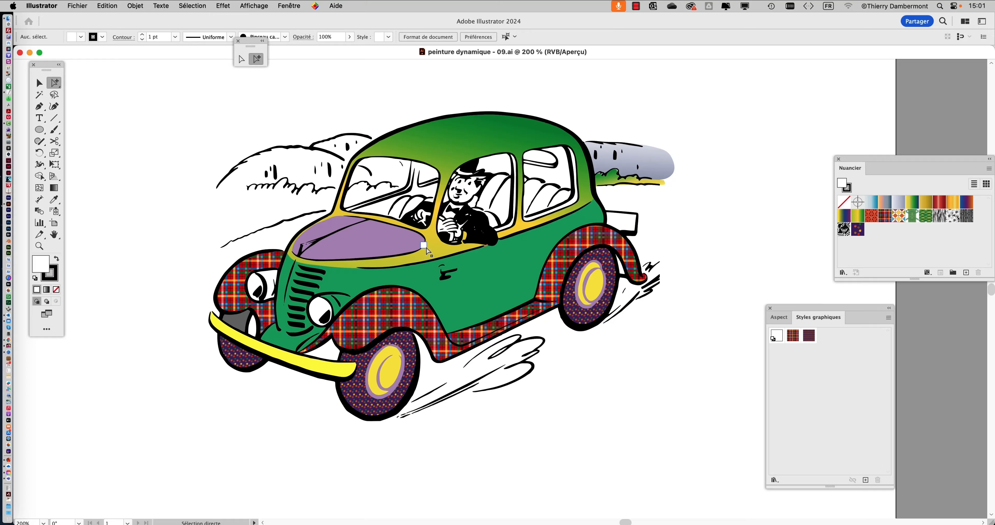
scroll(417, 220, "up", 1)
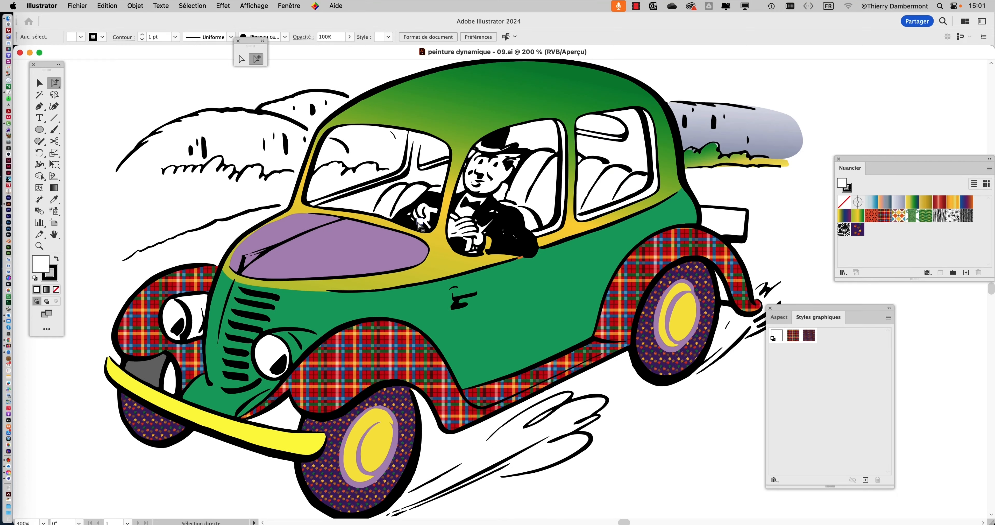
Close the swatches and graphic styles, and show the Aspect attributes in a narrower, taller window away from the car
left_click_drag(306, 227, 242, 232)
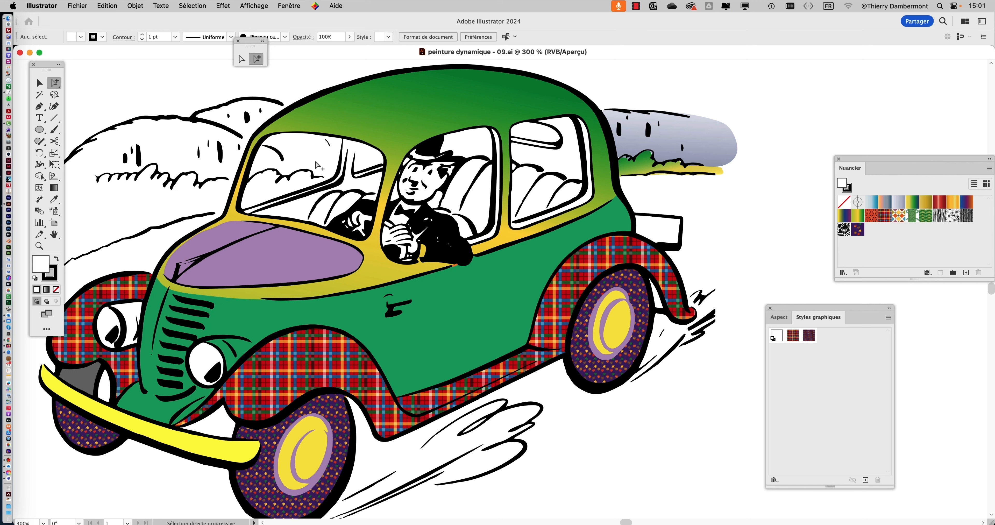
left_click(838, 159)
left_click(770, 308)
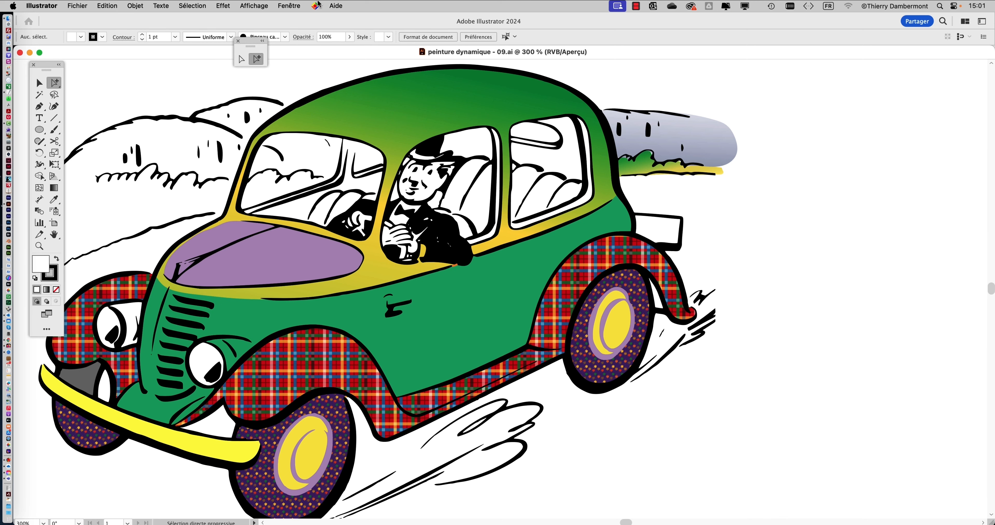
left_click(294, 6)
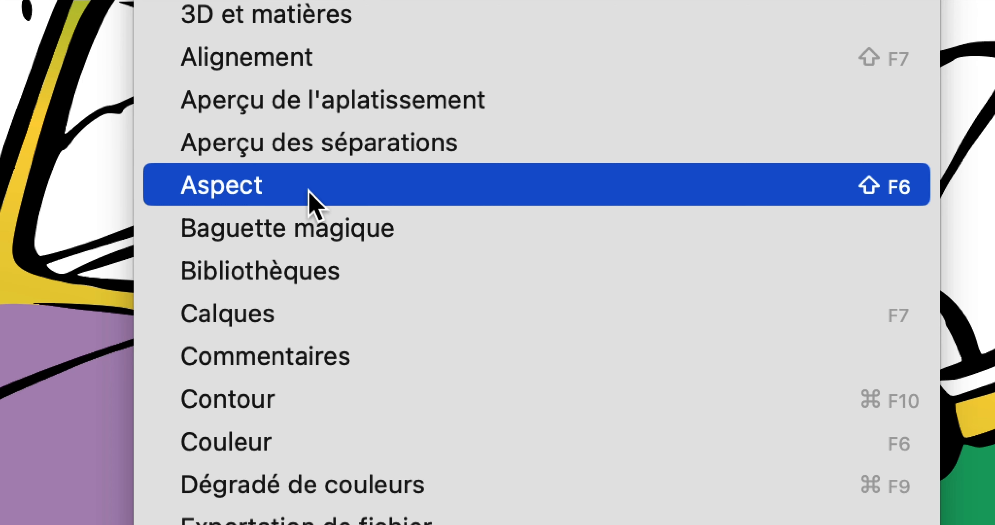
left_click(309, 189)
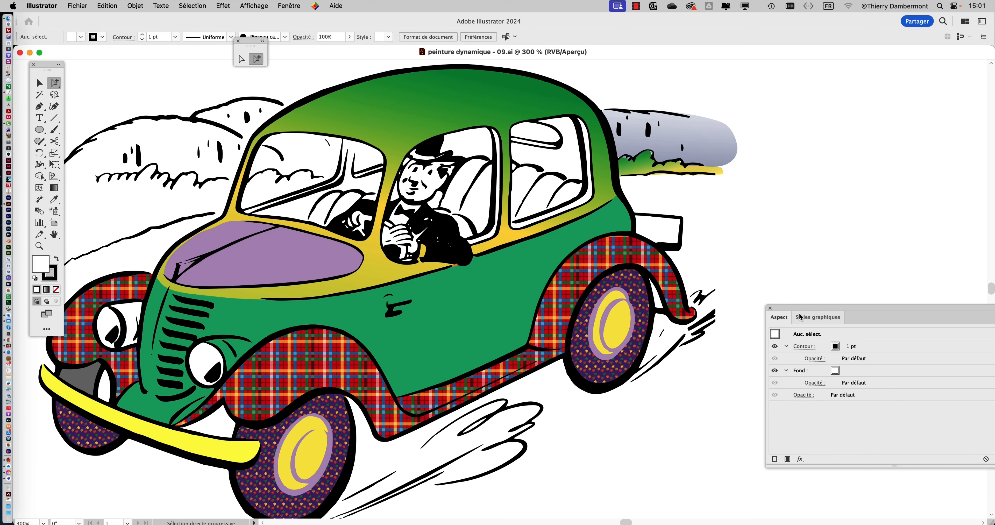
left_click_drag(795, 308, 720, 82)
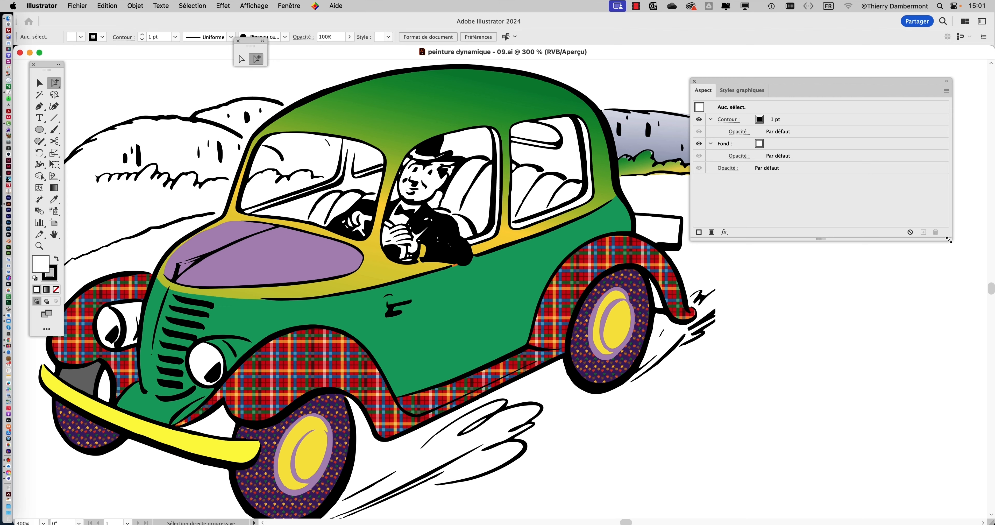
left_click_drag(949, 239, 865, 391)
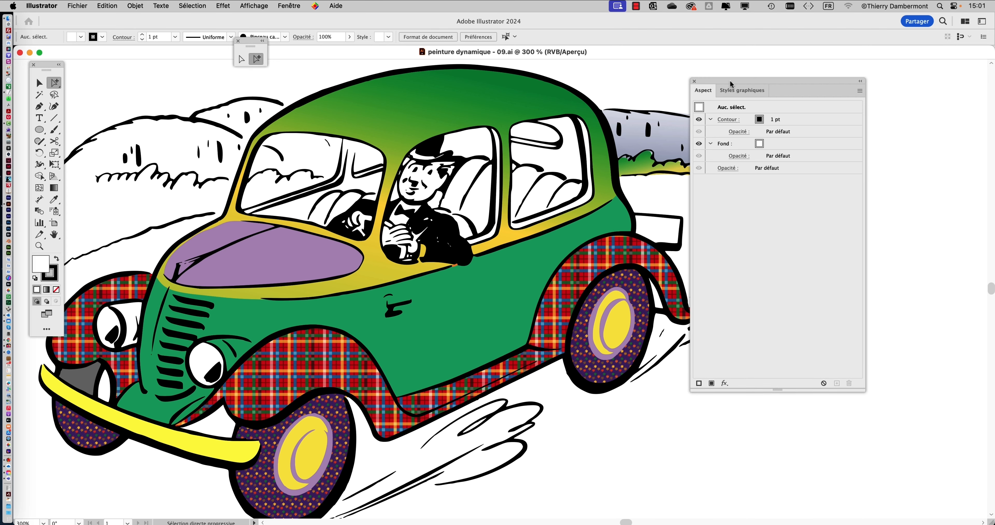
left_click_drag(730, 83, 787, 63)
Select the car's gradient-filled roof area and its fill attribute in Aspect, and add a new fill to it
left_click_drag(541, 184, 560, 237)
left_click(363, 158, "super")
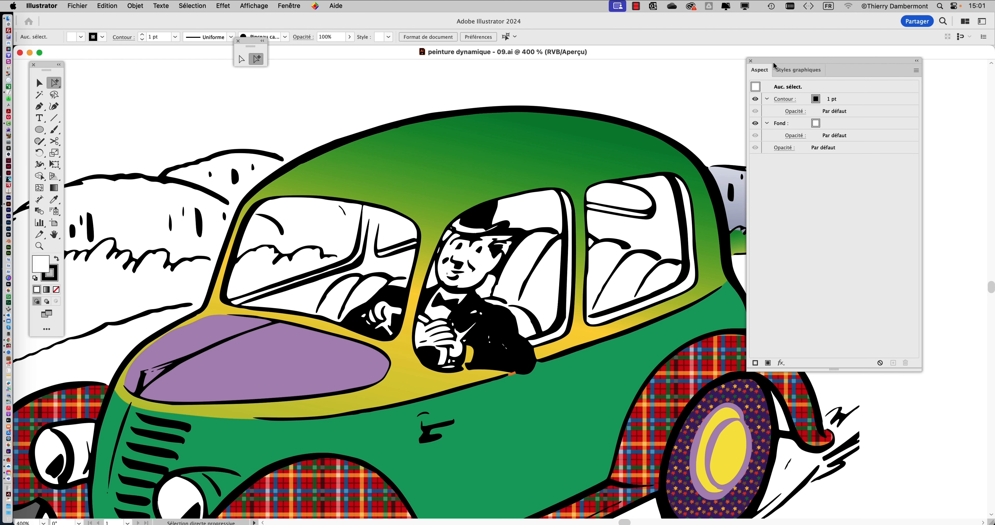
left_click_drag(773, 66, 812, 60)
left_click(534, 149)
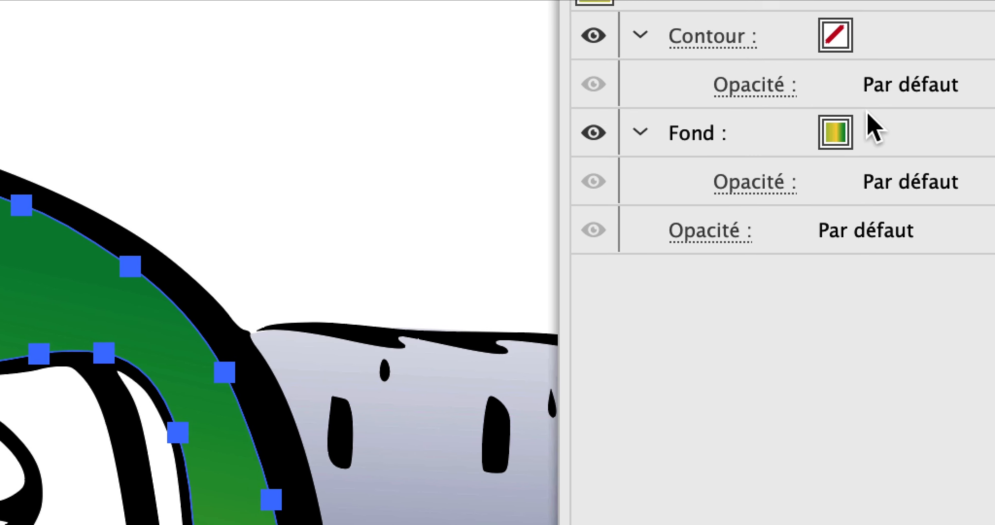
left_click(943, 133)
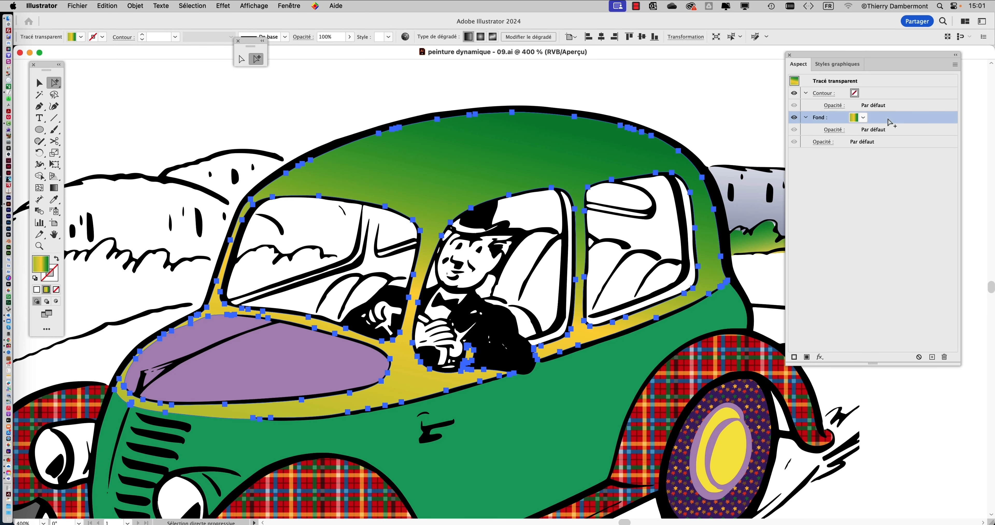
key("super+minus")
left_click_drag(348, 229, 292, 183)
left_click_drag(800, 58, 761, 84)
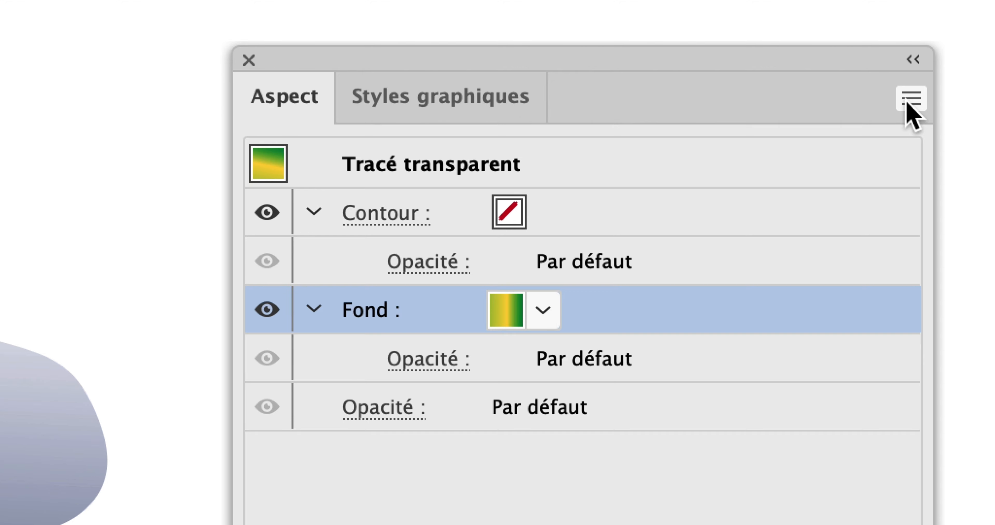
left_click(908, 101)
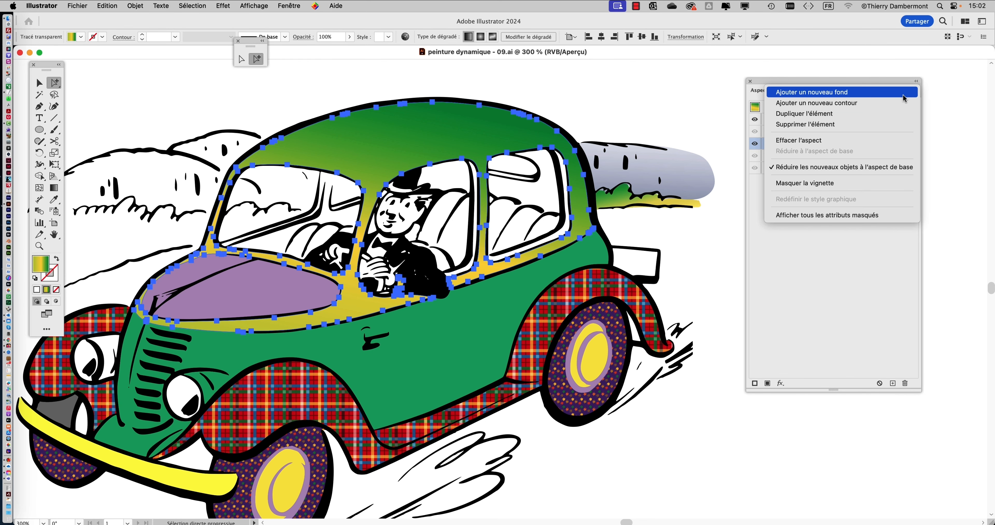
left_click(903, 98)
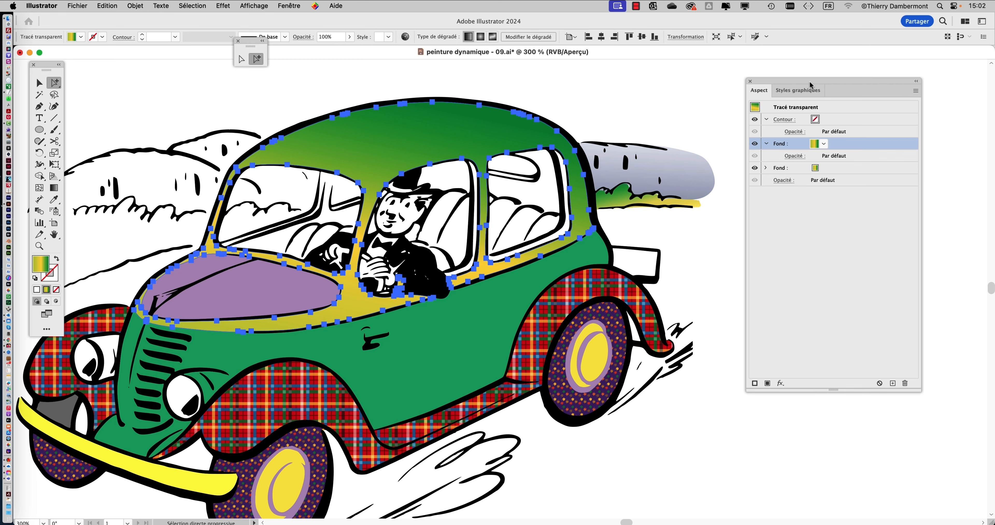
Display the Nuancier swatches over the artwork, next to the Aspect attributes
left_click_drag(805, 81, 782, 67)
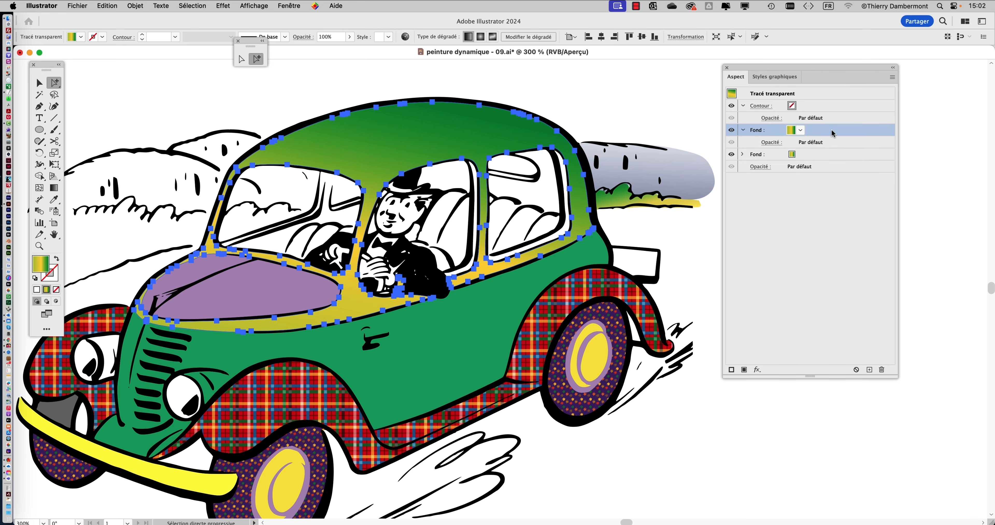
left_click(286, 5)
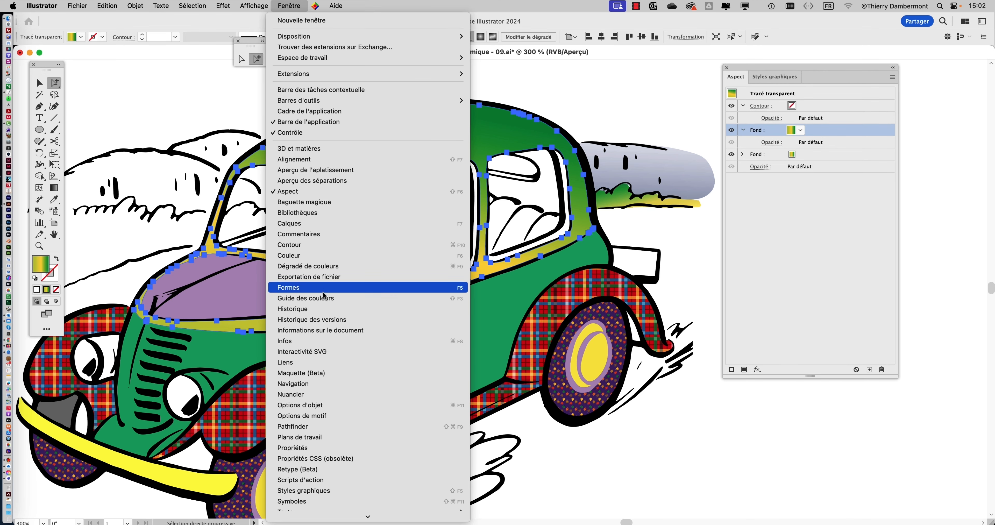
left_click(317, 395)
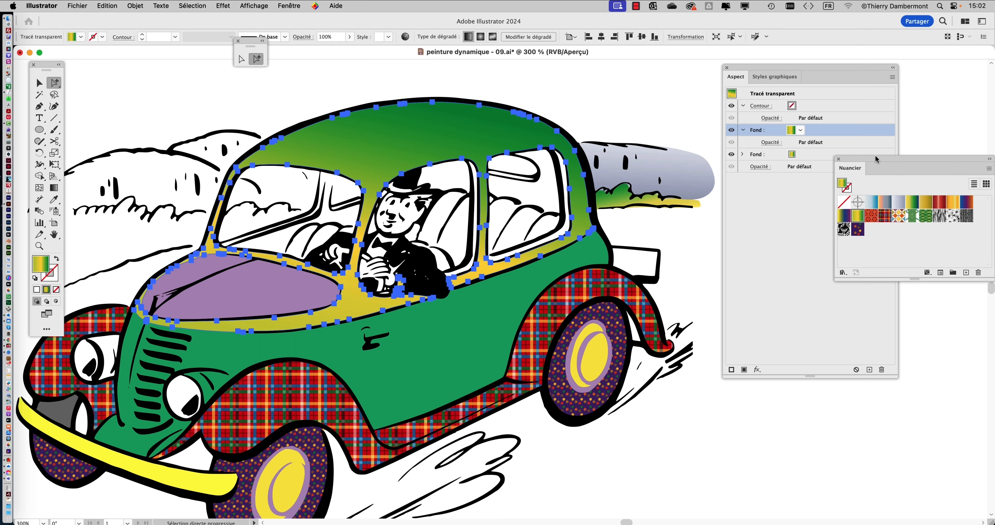
left_click_drag(875, 159, 568, 83)
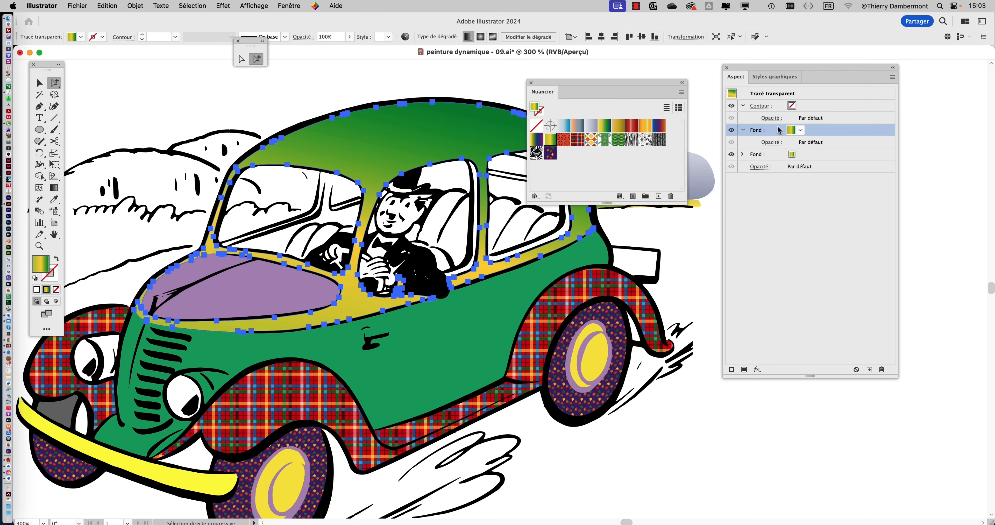
Try the red tartan, a black-and-white pattern and the daisy pattern on the roof's new upper fill
left_click(577, 140)
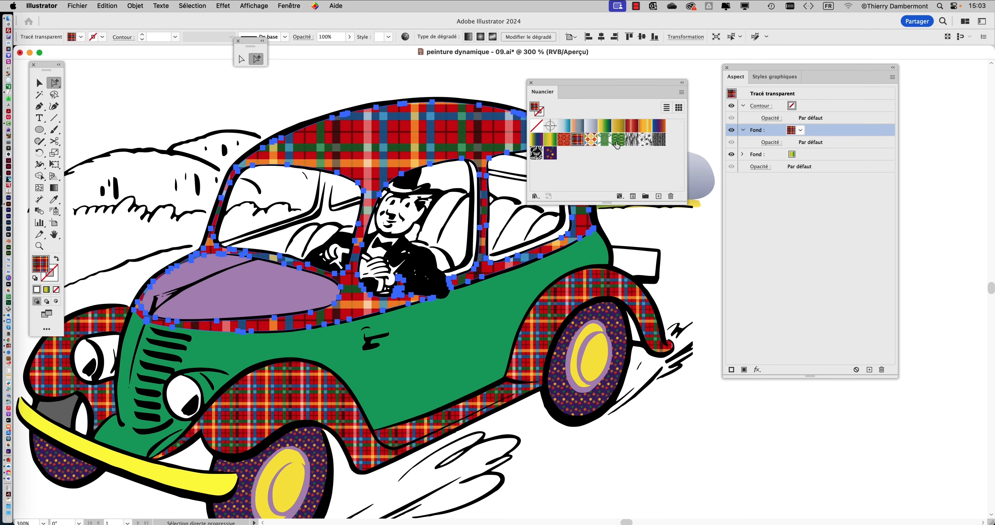
left_click(631, 139)
left_click(645, 139)
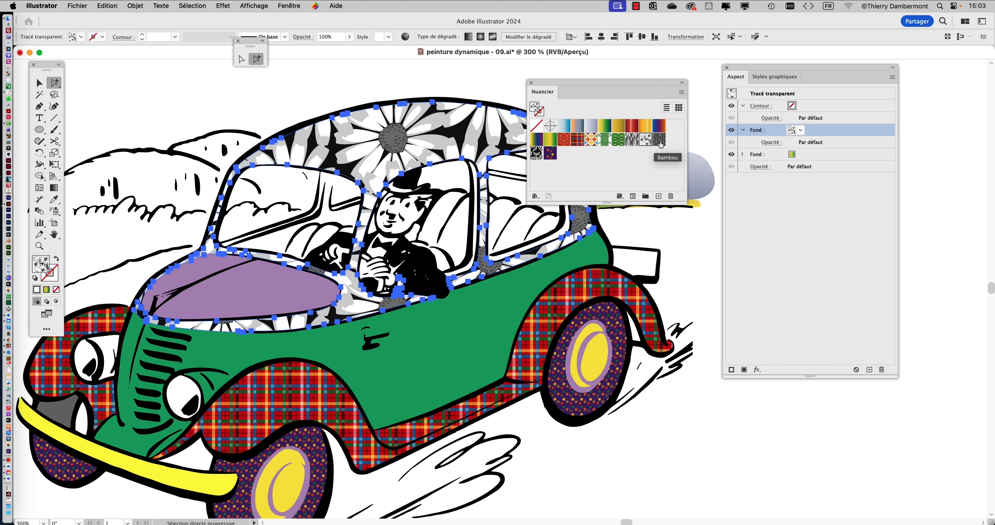
Open the Héritage décoratif library of decorative pattern swatches
left_click(535, 196)
mouse_move(556, 284)
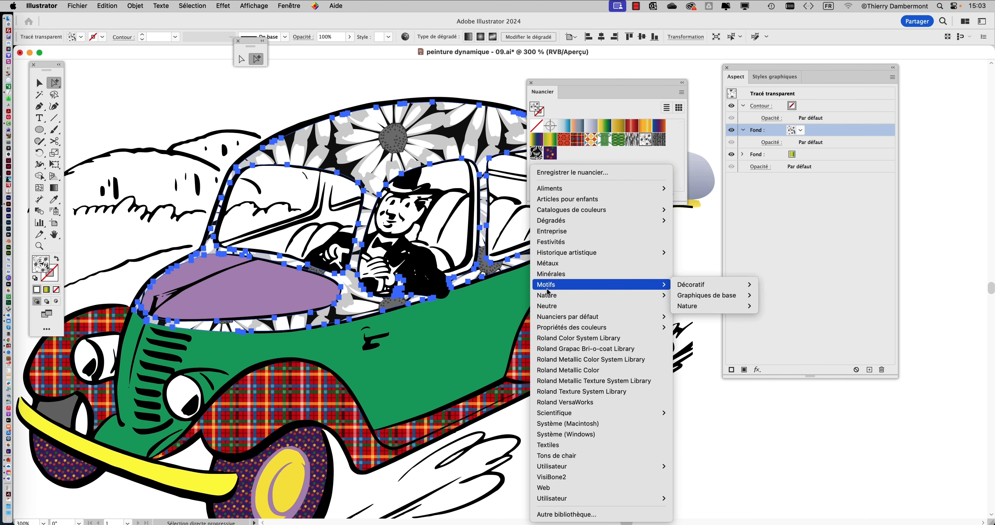
mouse_move(691, 285)
left_click(789, 284)
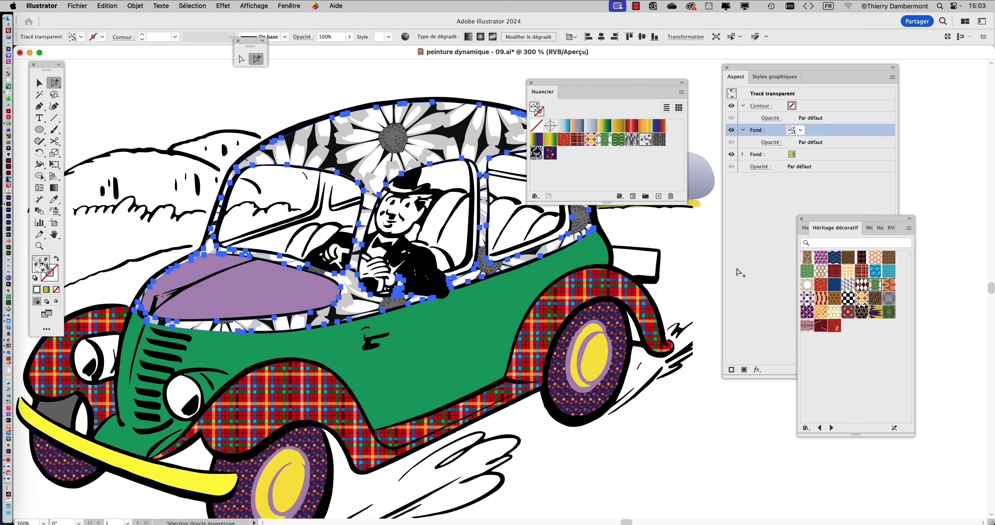
Try various Héritage décoratif patterns on the roof's upper fill, including braids, diamonds, green stripes, blue waves and yellow gingham
left_click(820, 258)
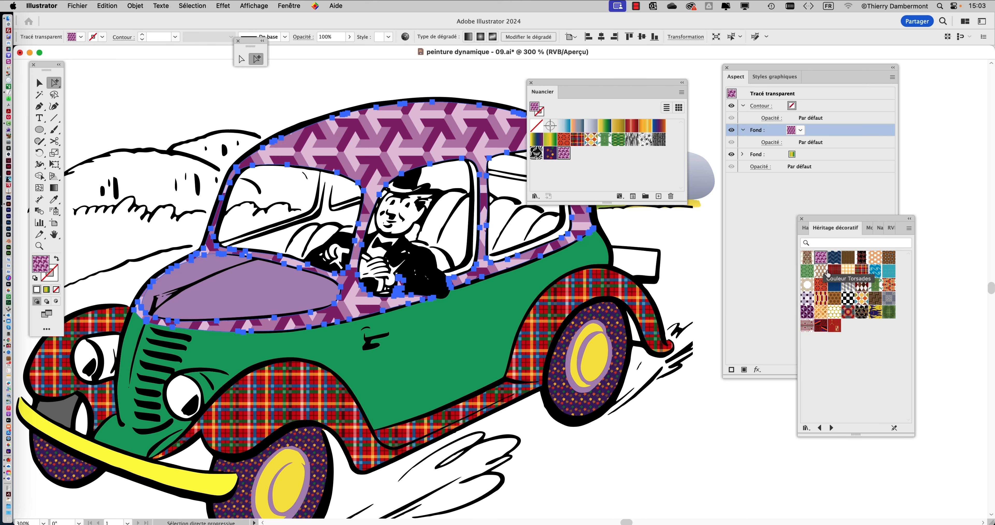
left_click(822, 272)
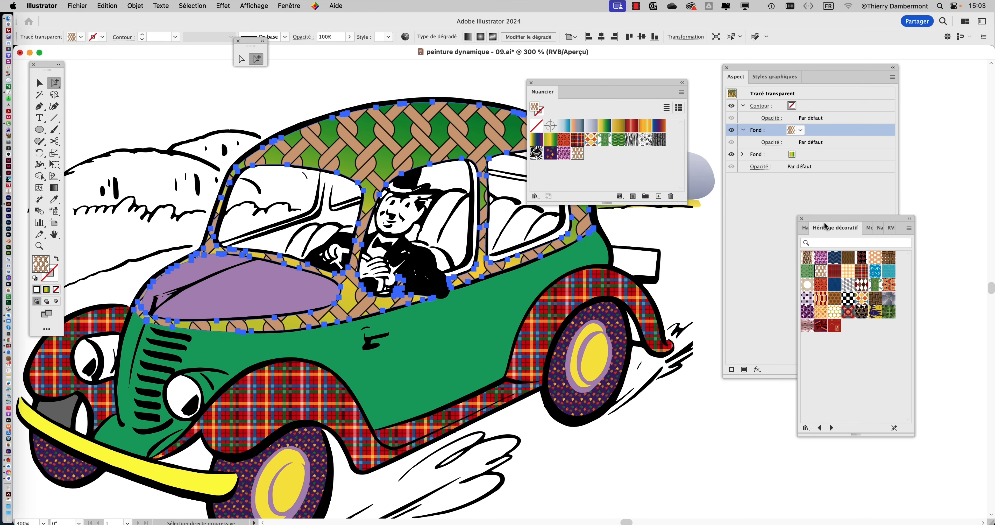
left_click_drag(825, 225, 222, 110)
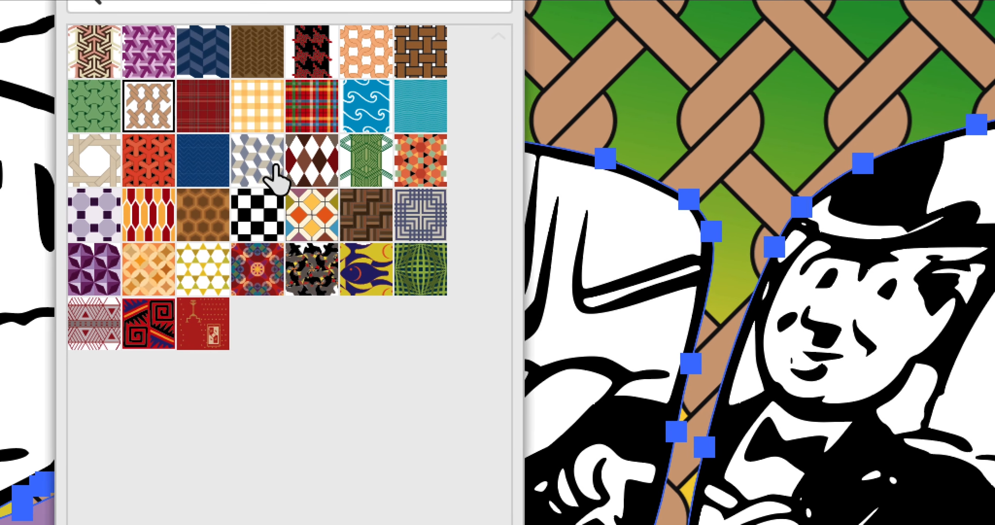
left_click(323, 169)
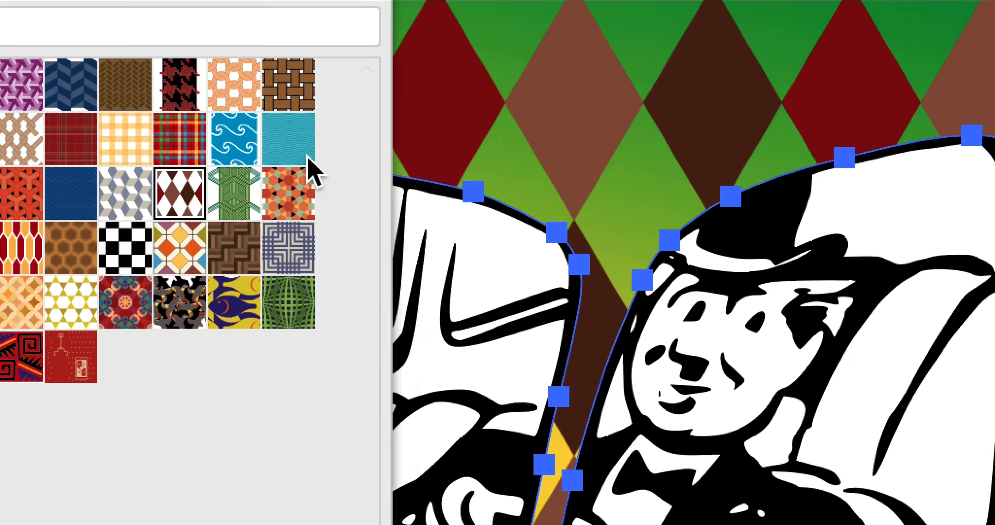
left_click(224, 207)
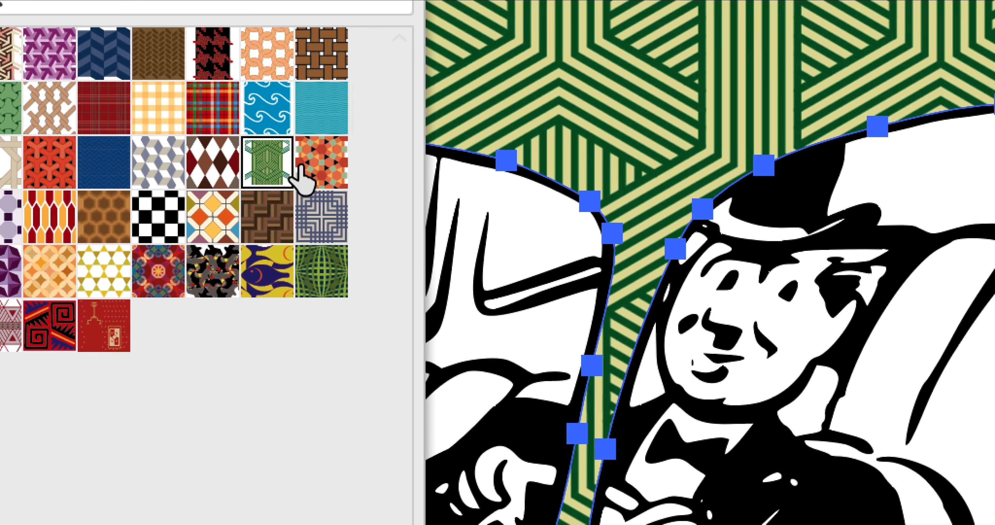
left_click(337, 164)
left_click(284, 123)
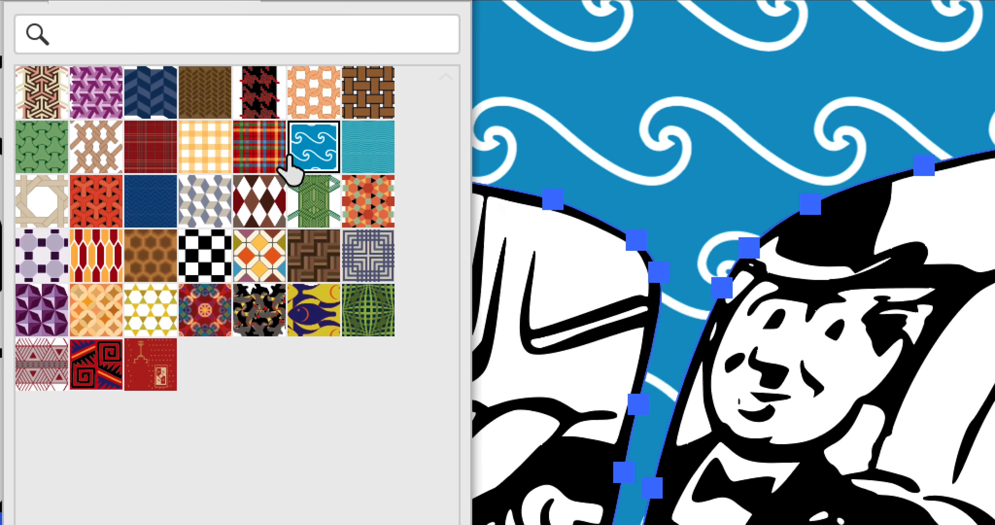
left_click(281, 156)
left_click(203, 155)
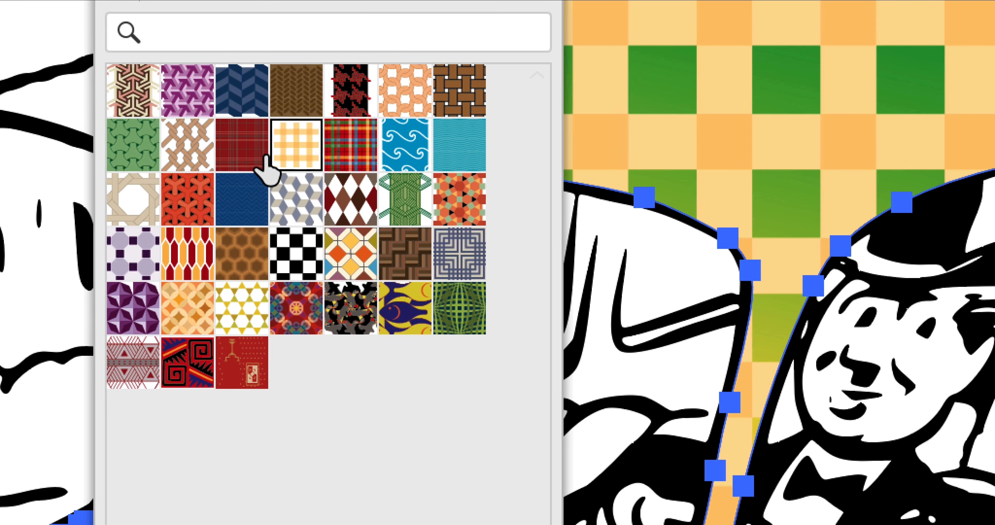
left_click(263, 154)
left_click(186, 154)
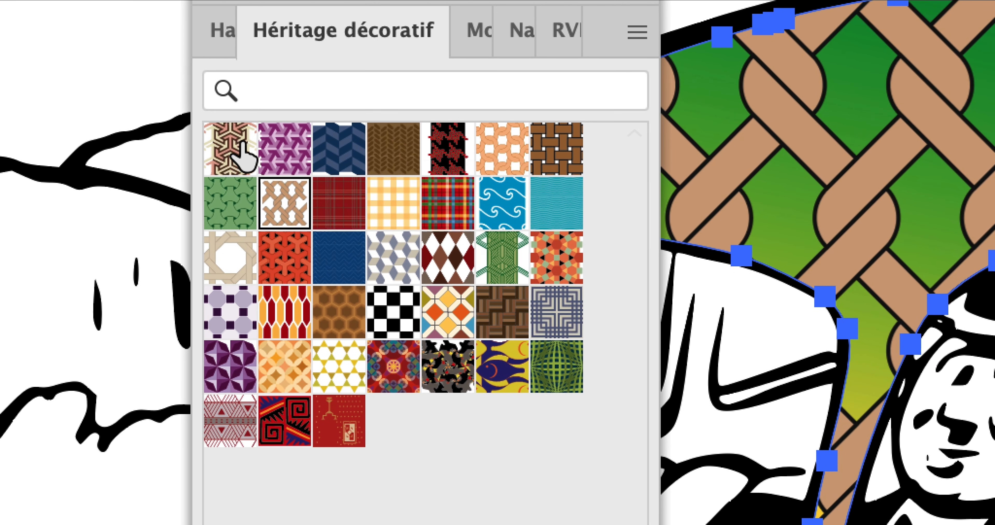
left_click(244, 152)
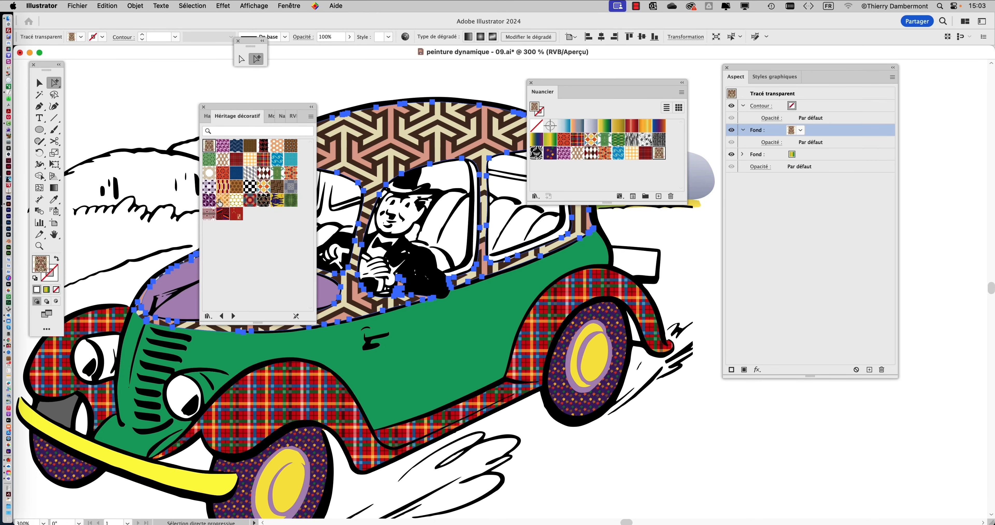
Apply the orange overlapping-circles pattern to the roof's upper fill, clear the swatch windows off the roof and deselect the artwork
left_click(222, 200)
left_click_drag(228, 108, 628, 287)
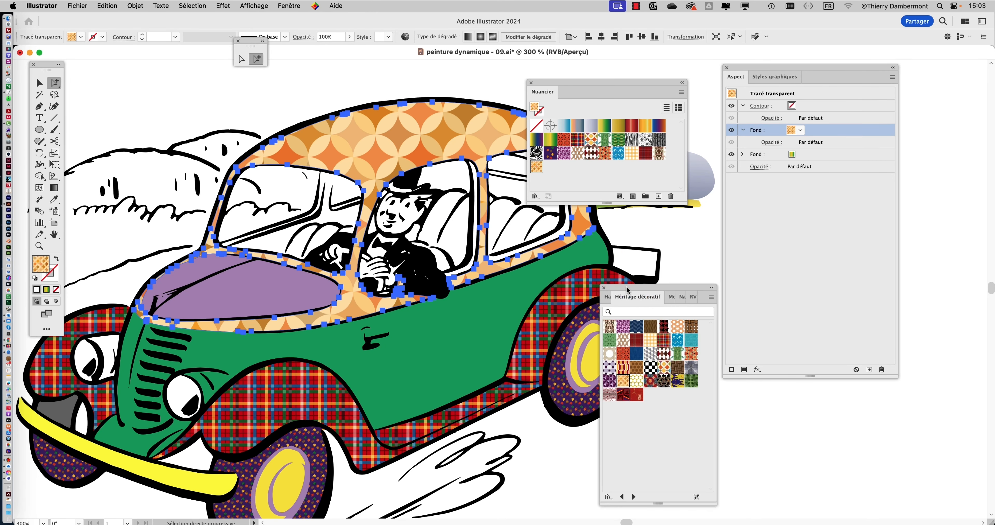
left_click_drag(590, 89, 865, 238)
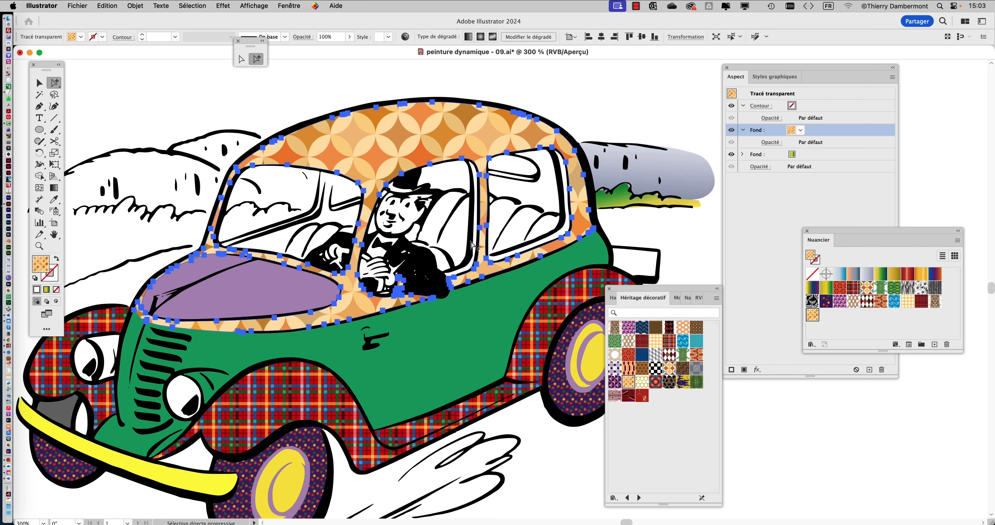
left_click(773, 213)
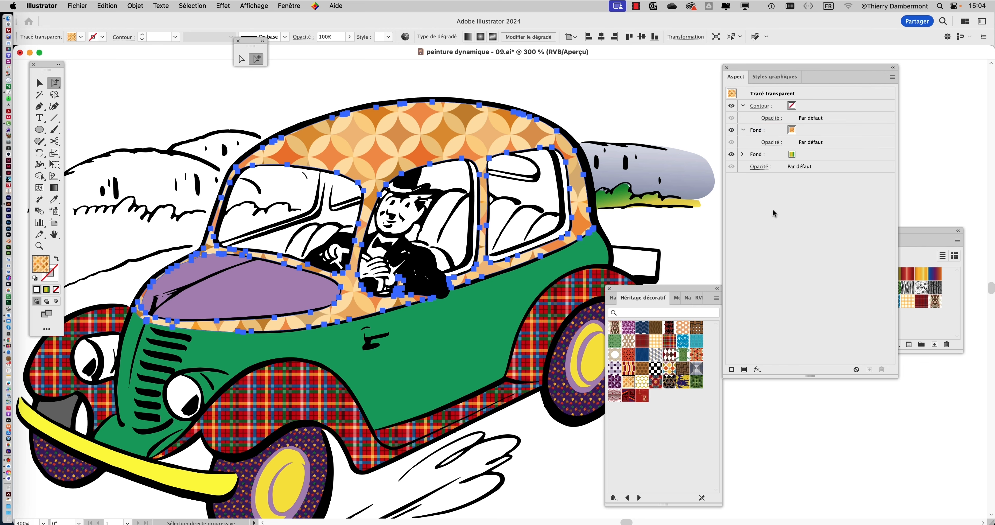
left_click(653, 102)
Save the drawing as a new version named "peinture dynamique - 10.ai" with the default Illustrator 2020 options
left_click(85, 5)
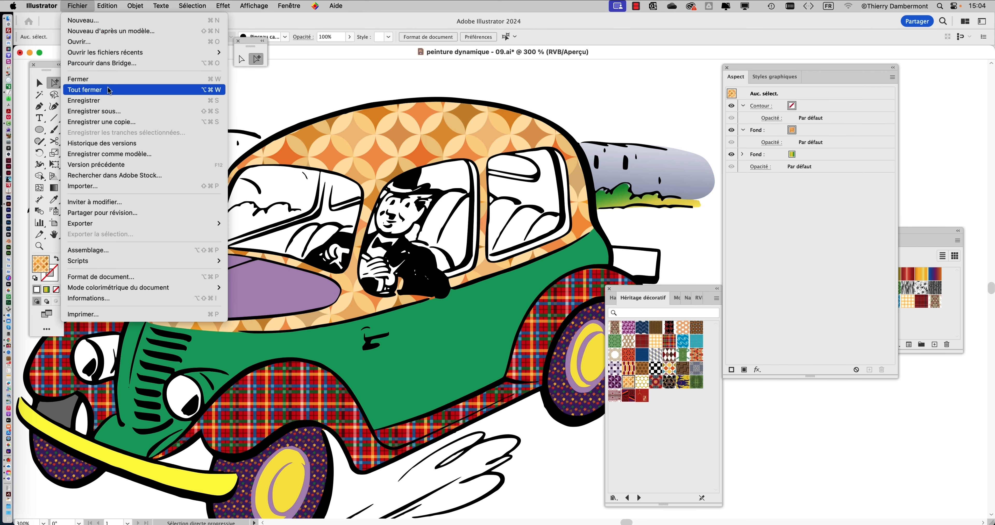
left_click(96, 110)
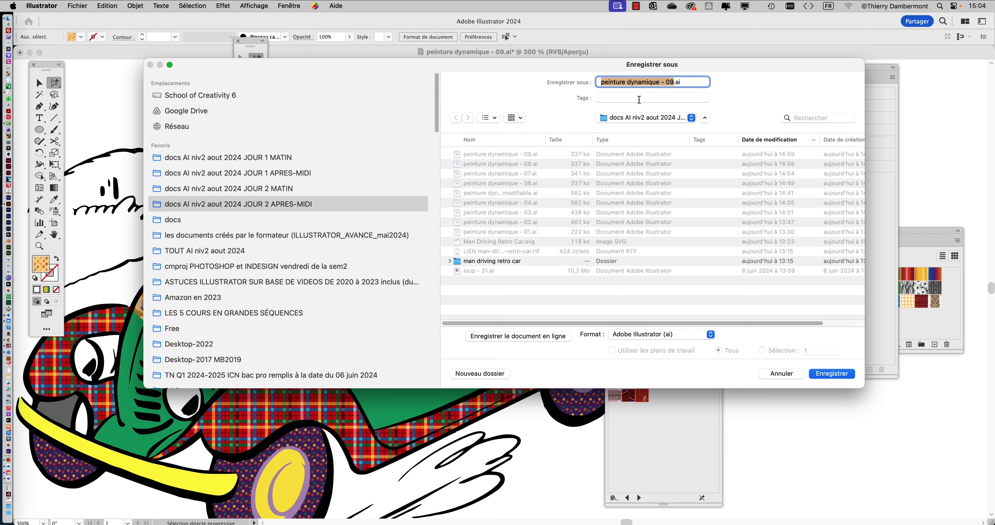
left_click(672, 82)
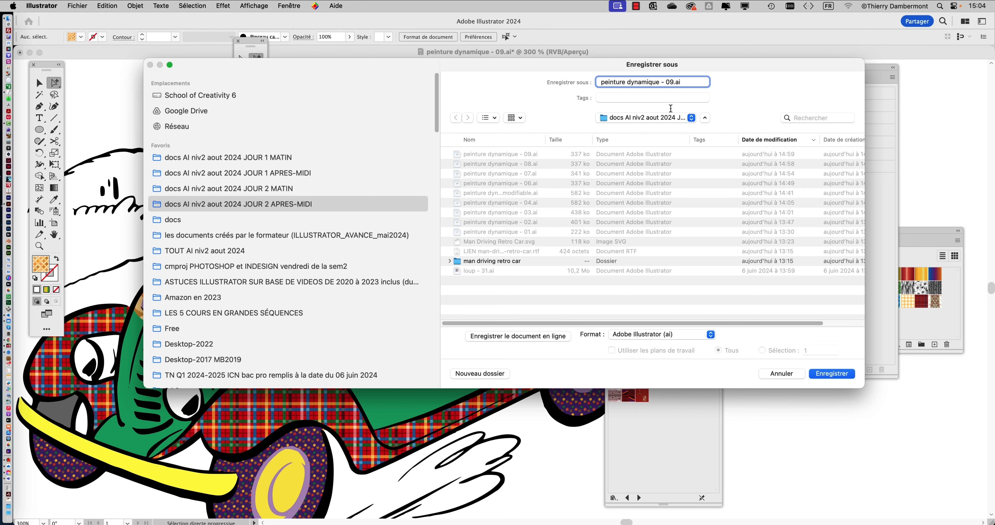
type("10")
key("Return")
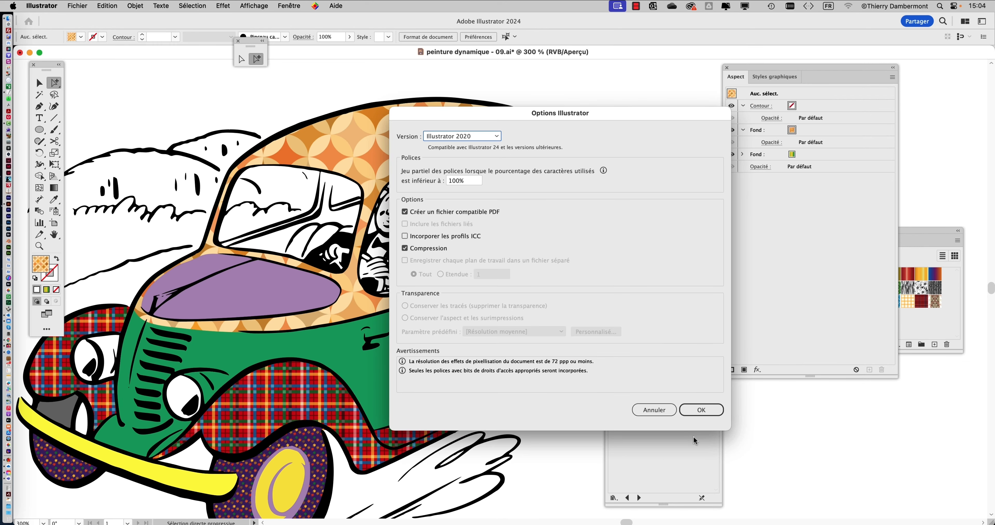
left_click(701, 410)
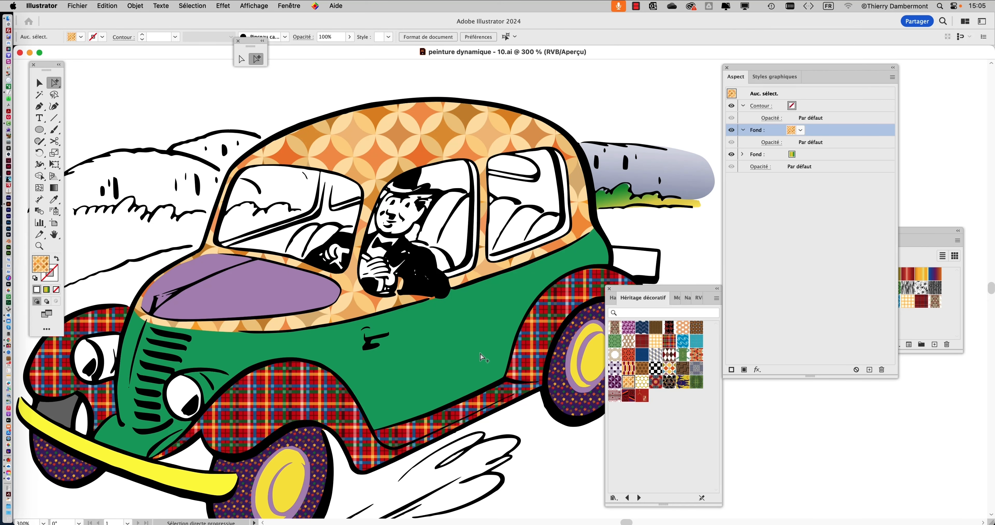
Fill the car's green body with the yellow-green-blue gradient swatch after trying the golden Feuillage 8 gradient, and activate the Gradient tool
left_click(450, 330)
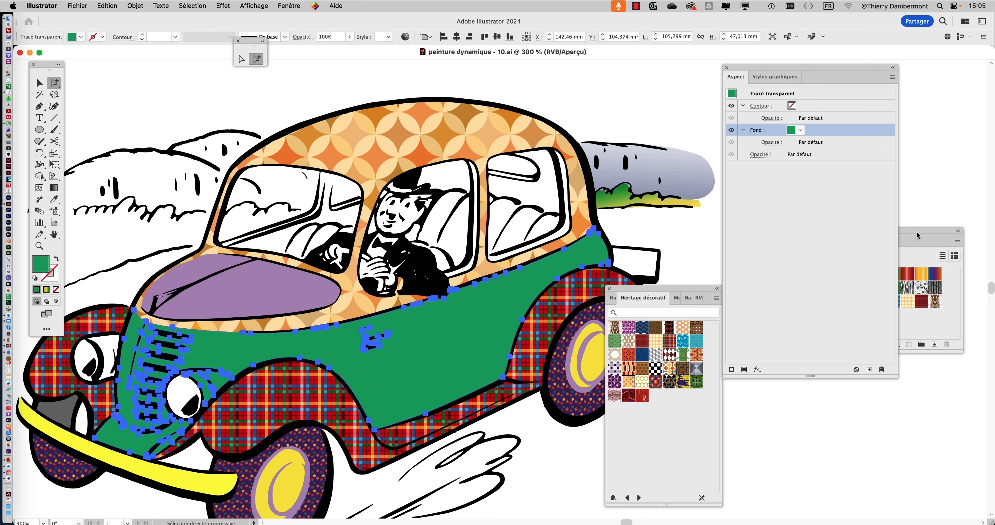
left_click_drag(917, 235, 640, 90)
left_click(614, 136)
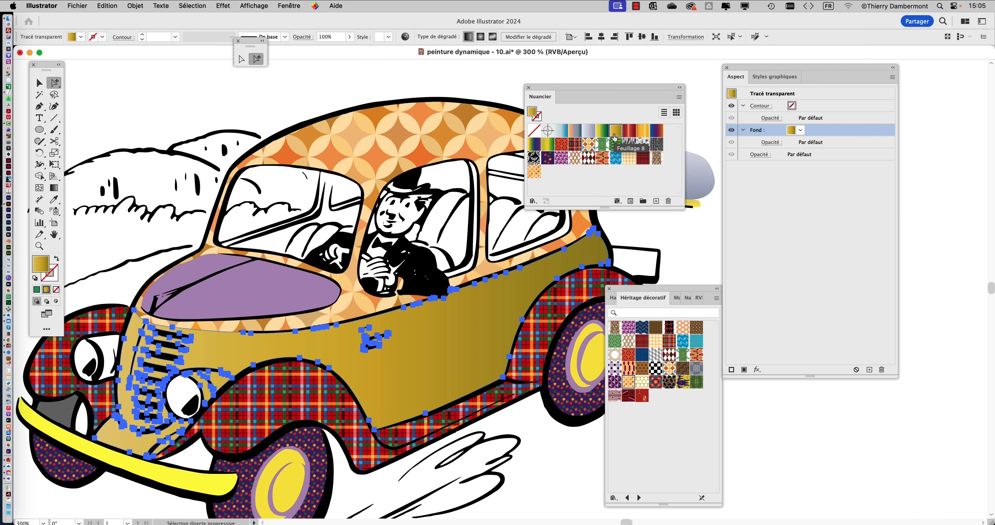
left_click(602, 133)
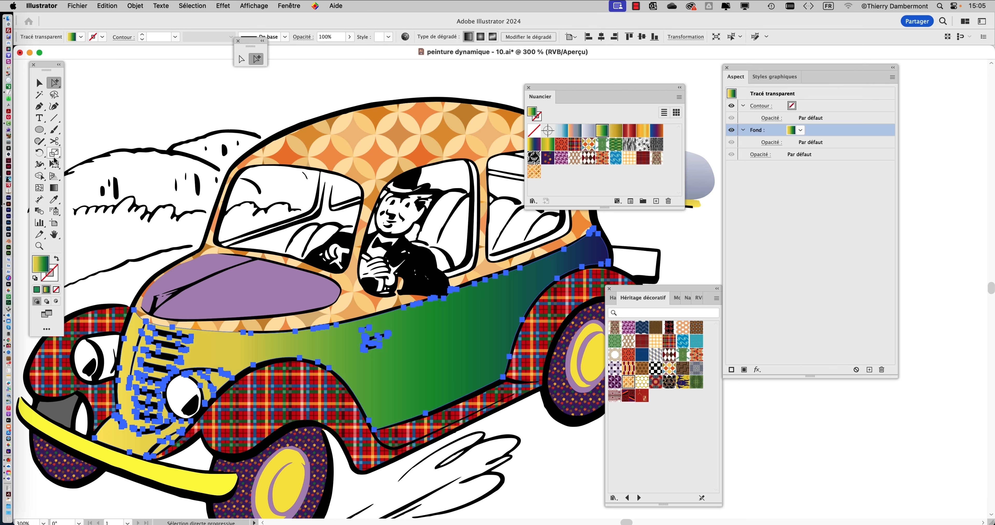
left_click(53, 188)
Try redrawing the body's linear gradient, first diagonally towards the rear wheel, and again from the rear towards the front
left_click(325, 323)
left_click_drag(324, 323, 510, 413)
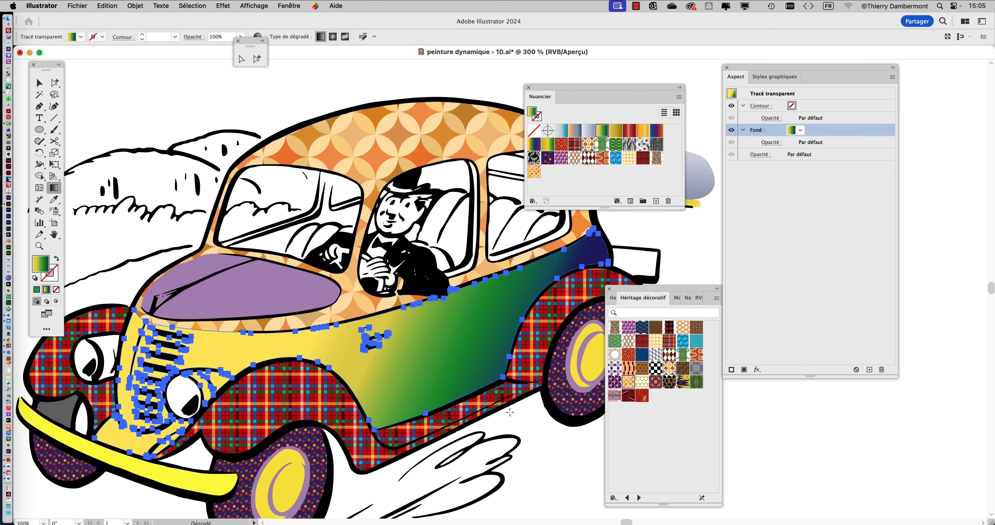
left_click_drag(525, 328, 144, 242)
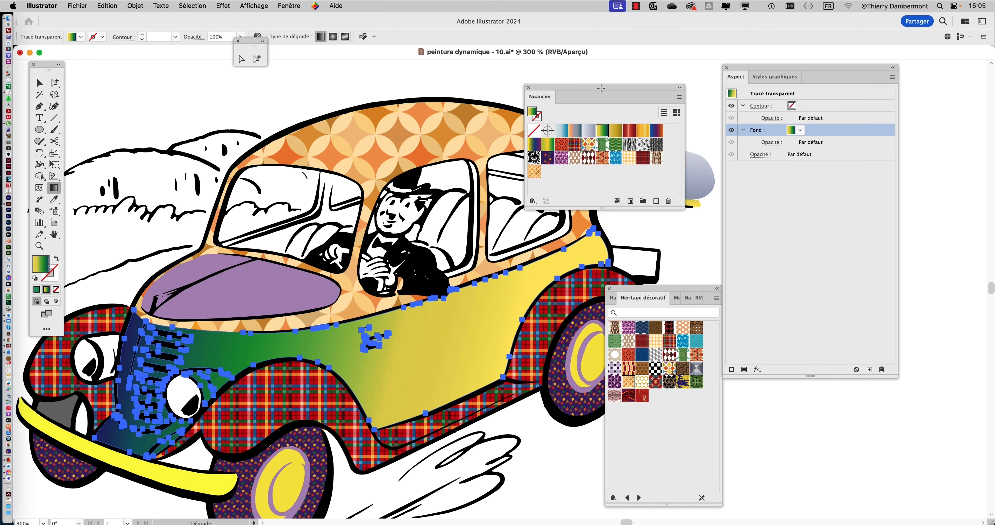
Move the swatches off the car, open the gradient settings, make the body's gradient radial and reverse its colours
left_click_drag(582, 90, 208, 86)
left_click(290, 6)
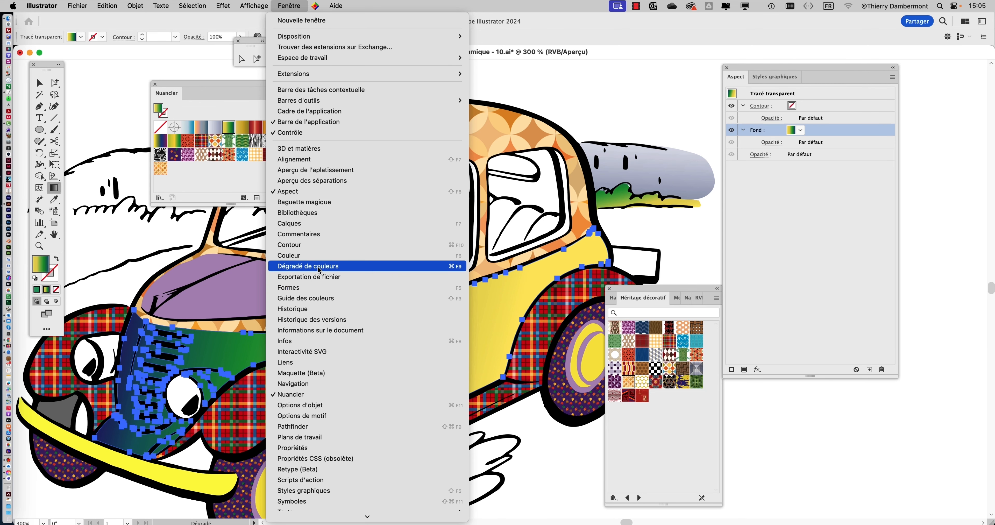
left_click(317, 267)
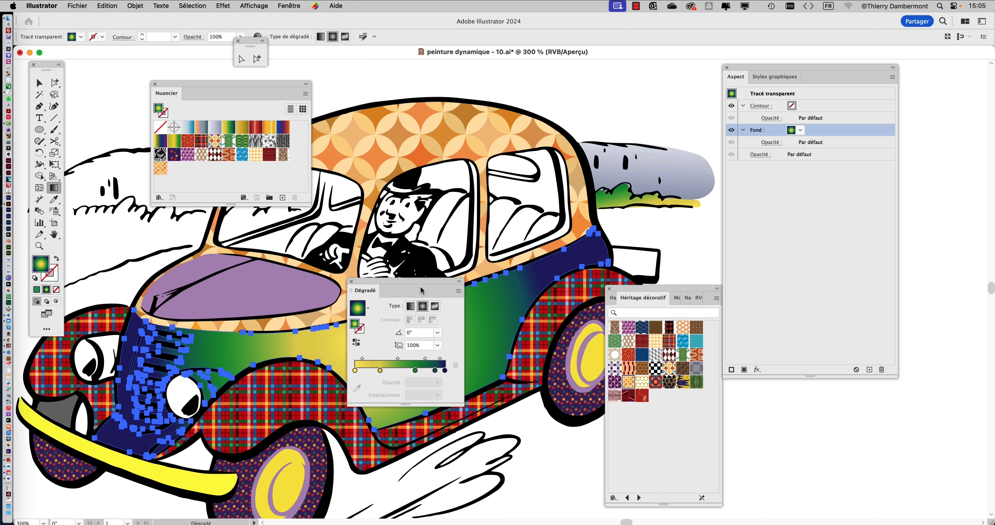
left_click_drag(420, 287, 583, 165)
left_click_drag(407, 346, 95, 431)
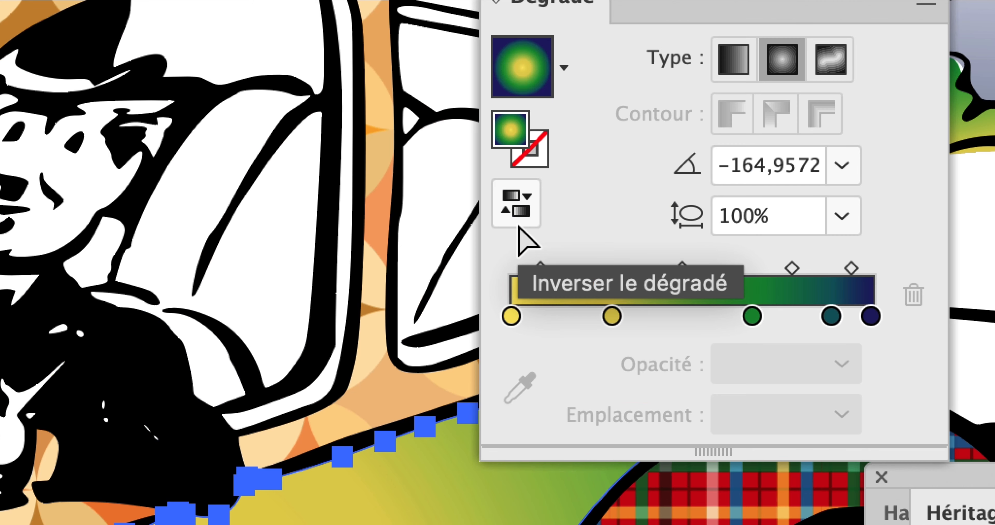
left_click(517, 208)
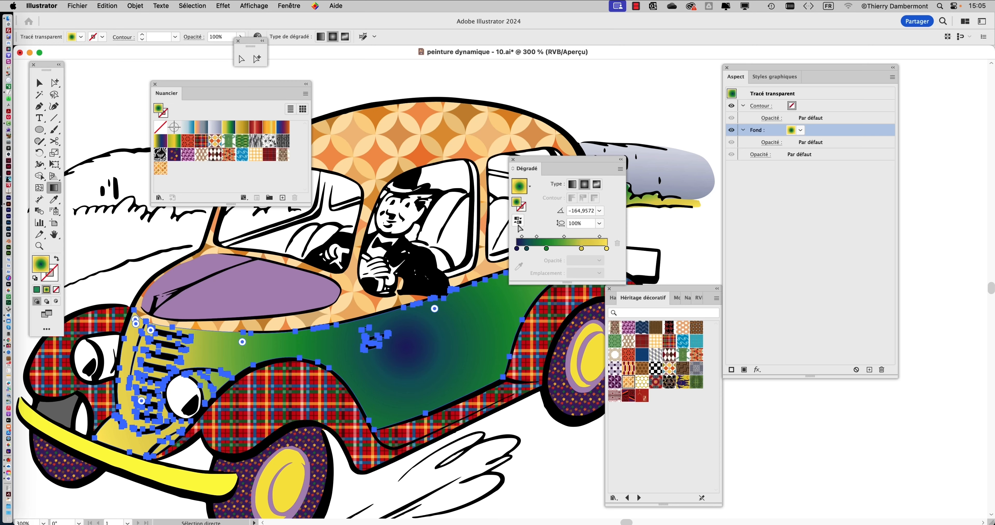
Redraw the body's radial gradient from beyond the rear of the car towards its front, and deselect the artwork
left_click_drag(407, 344, 183, 429)
scroll(370, 397, "down", 2)
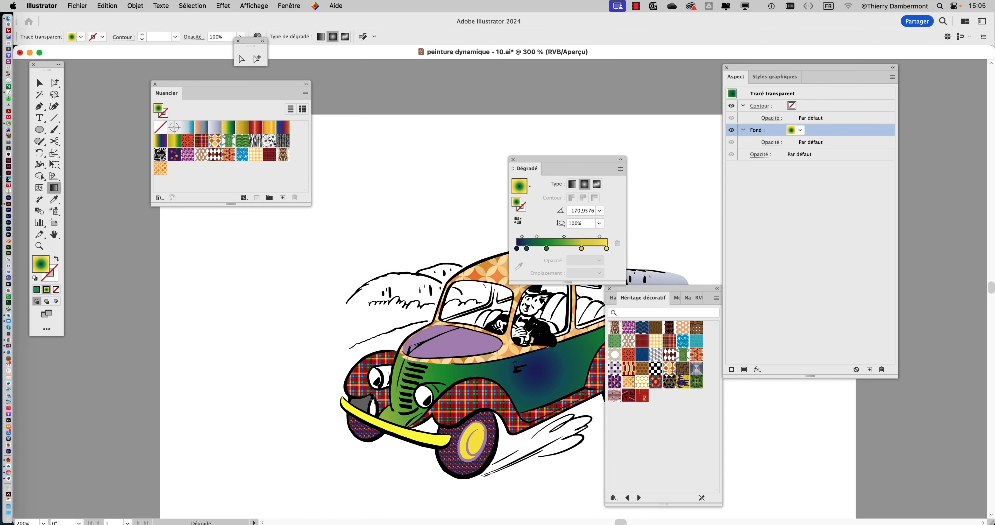
scroll(467, 383, "right", 10)
scroll(467, 383, "down", 1)
left_click_drag(321, 315, 26, 490)
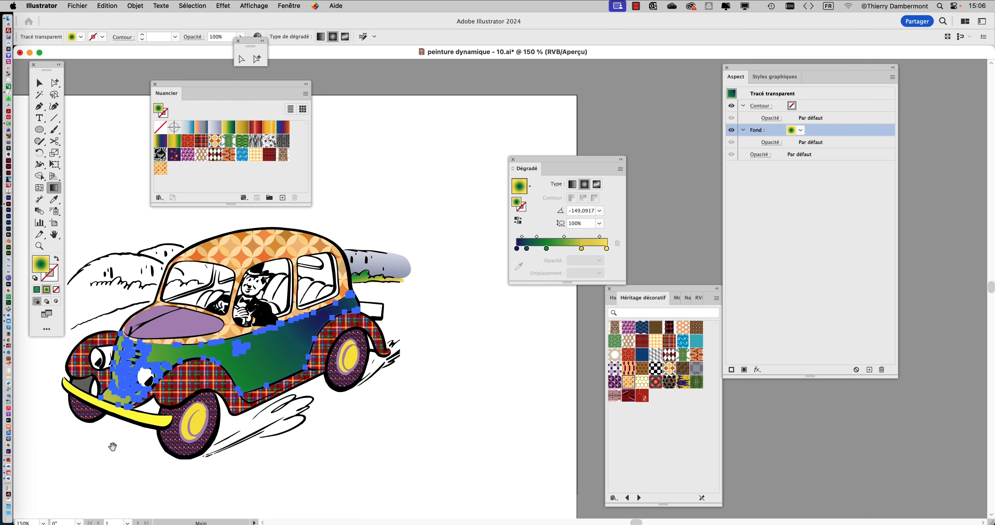
scroll(351, 363, "left", 3)
scroll(351, 363, "down", 1)
left_click_drag(437, 265, 112, 435)
left_click(38, 84)
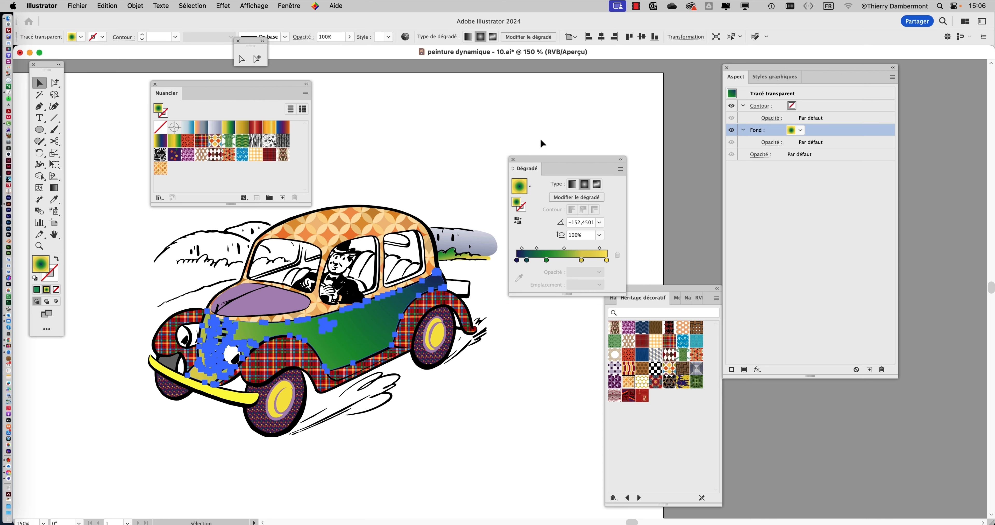
left_click(540, 141)
left_click(55, 82)
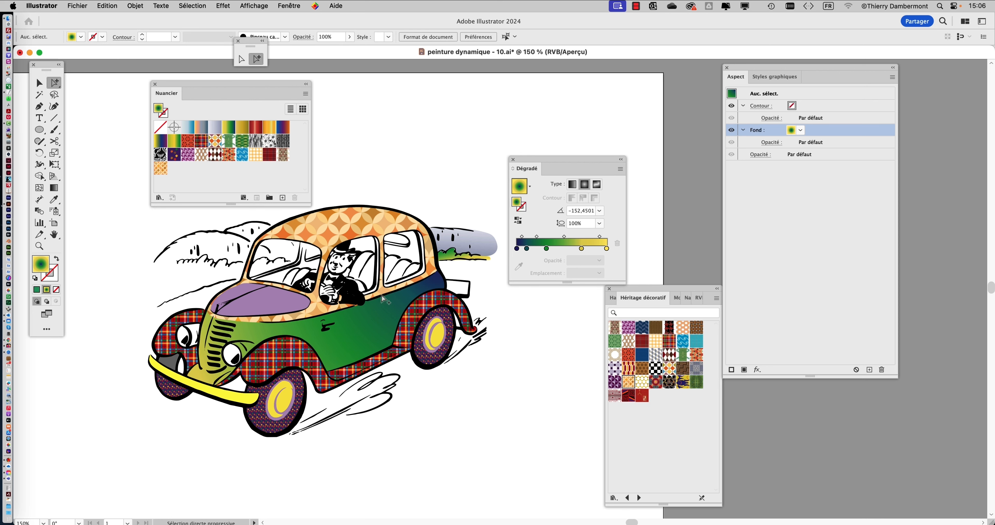
Select the car body and add a second fill above its radial gradient in its Aspect attributes
left_click(377, 338)
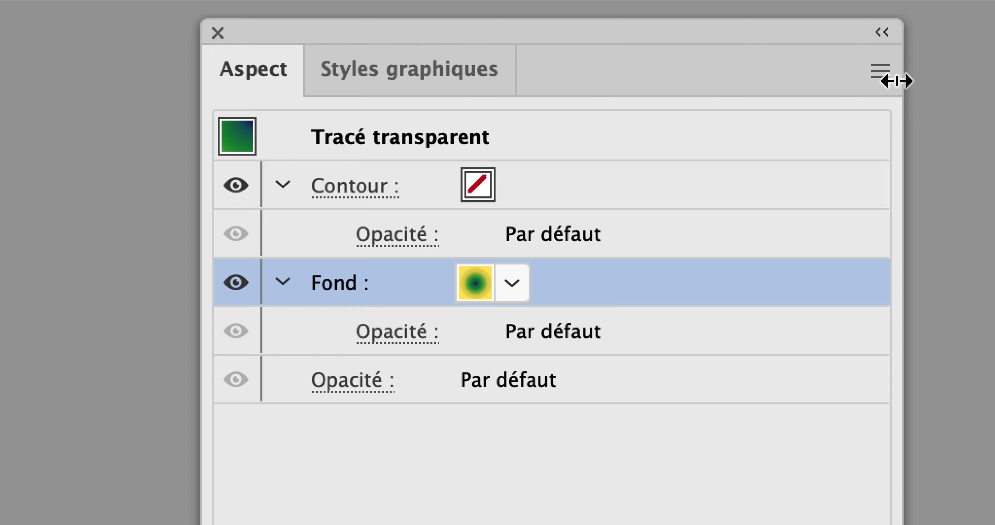
left_click(886, 74)
left_click(853, 74)
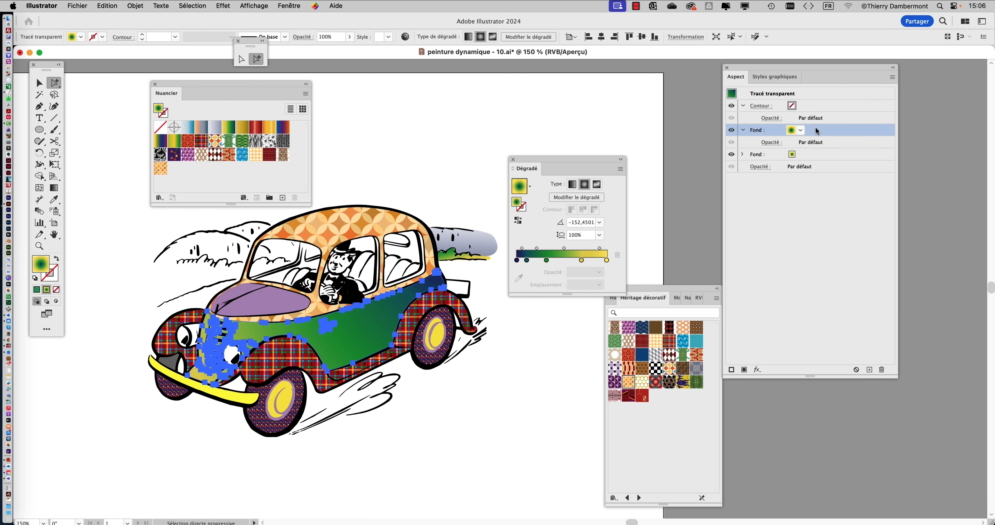
Try Héritage décoratif patterns on the body's upper fill, including grey cubes, Nid d'abeilles condensé, Carrés japonais, Hexagone chinois and orange links
left_click(656, 355)
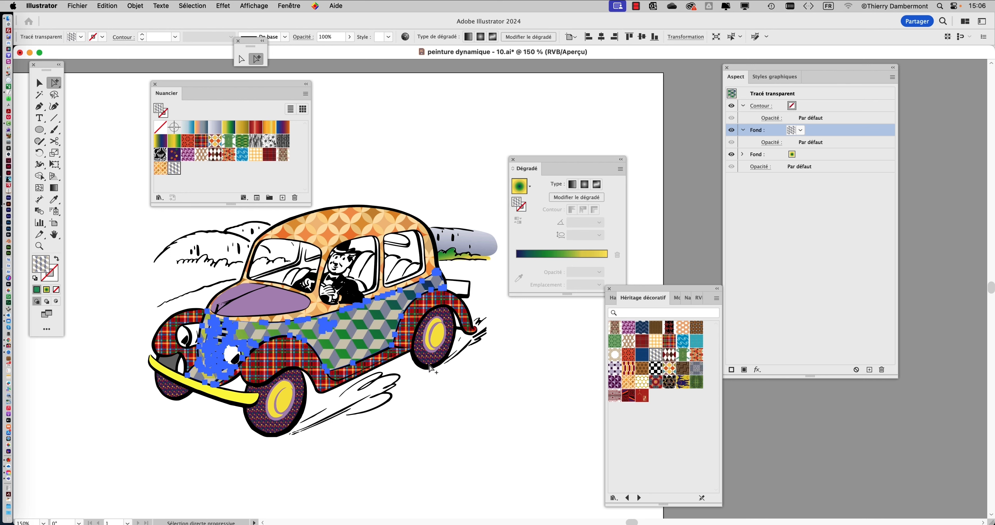
left_click(629, 368)
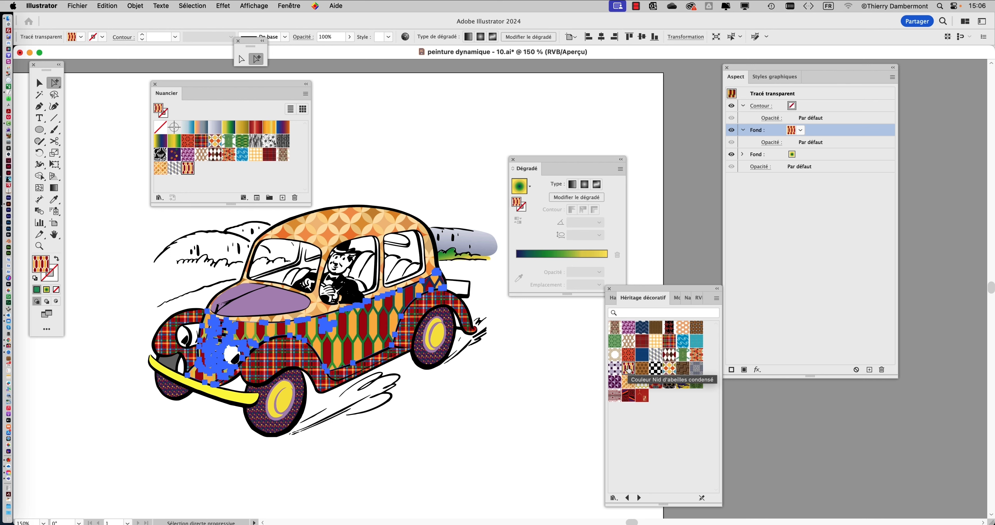
left_click(683, 369)
left_click(697, 368)
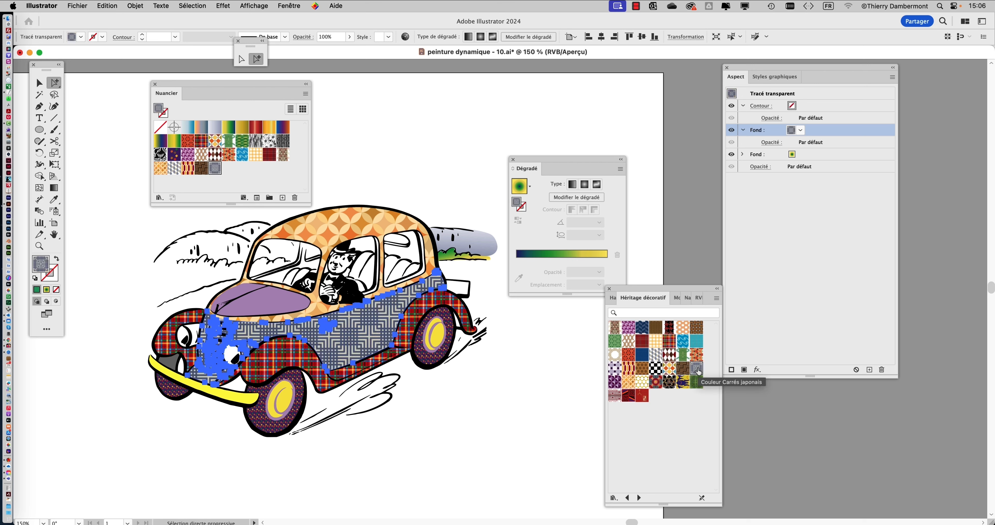
left_click(696, 356)
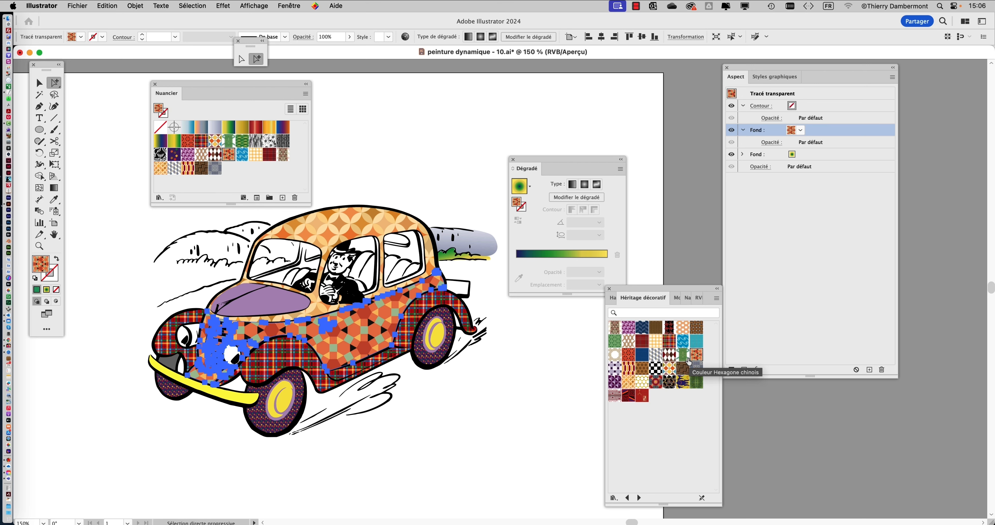
left_click(683, 328)
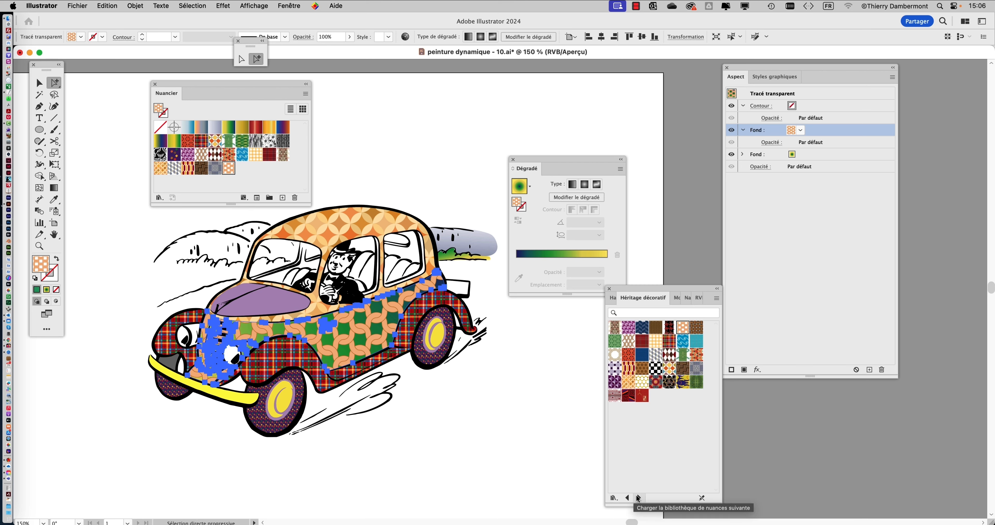
Load the Motifs Vonster library and try Couronnement, the multicoloured floral pattern and the brown scrolls on the body's upper fill
left_click(639, 497)
left_click(627, 345)
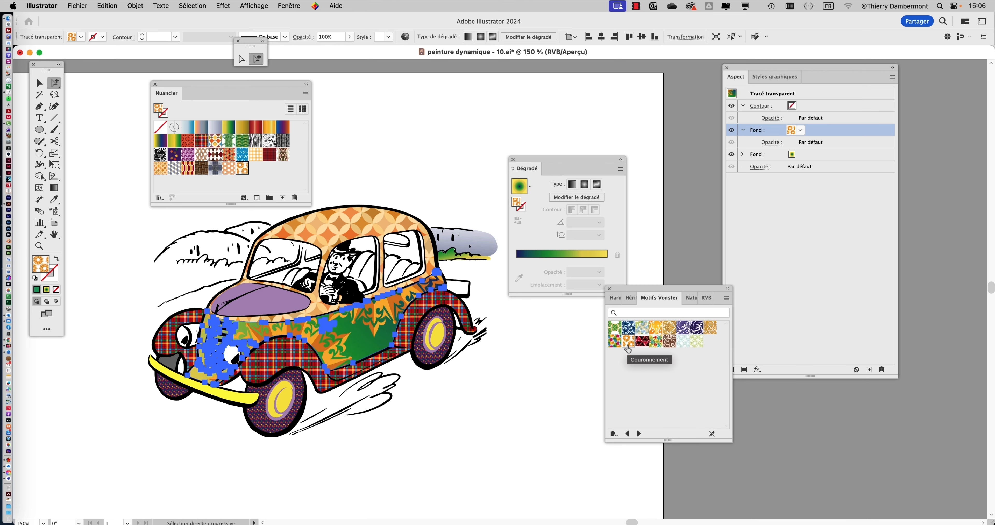
left_click(656, 341)
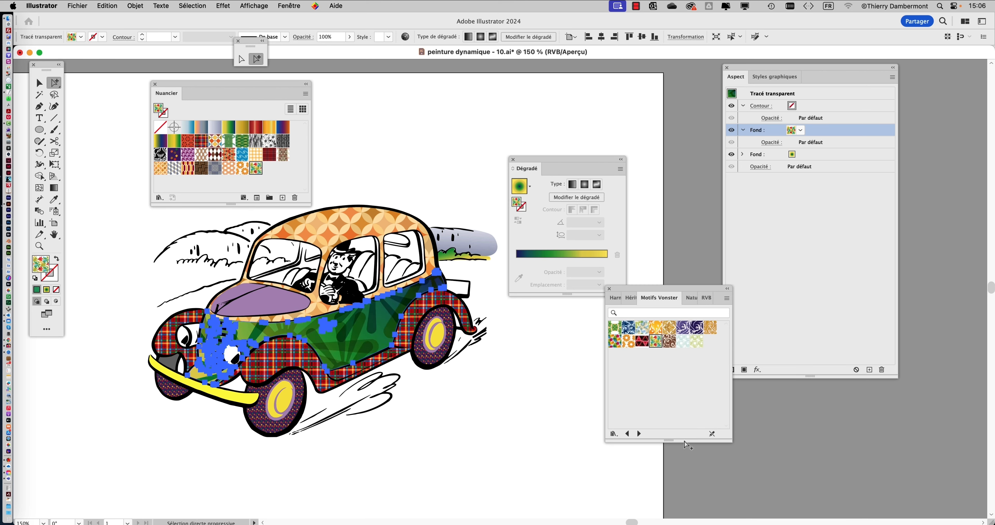
left_click(669, 342)
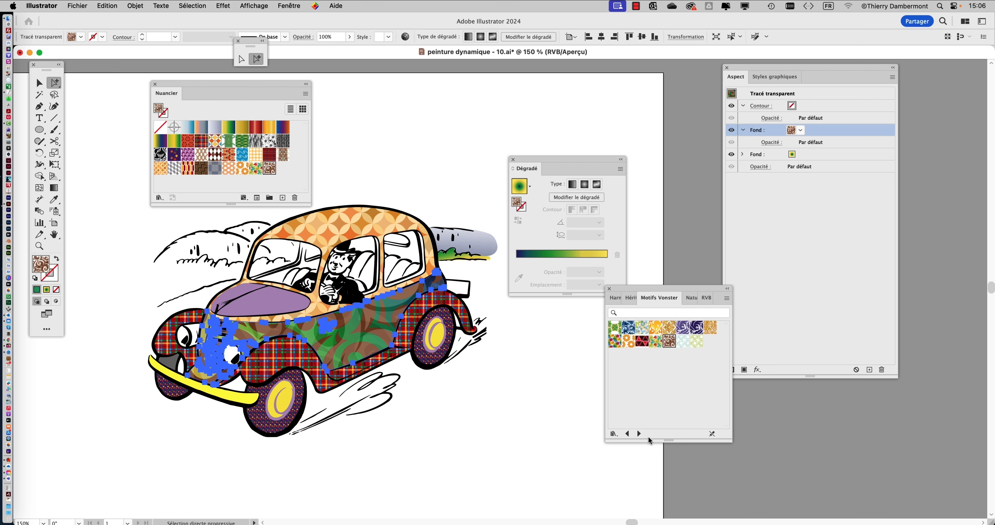
Browse the Graphiques de base line and dot libraries and try a large black dot pattern on the body's upper fill
left_click(639, 433)
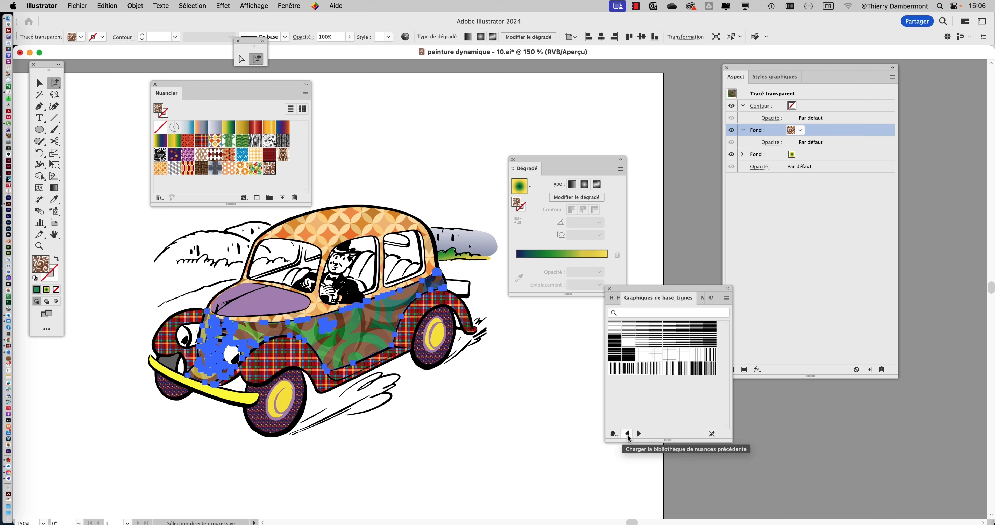
left_click(639, 433)
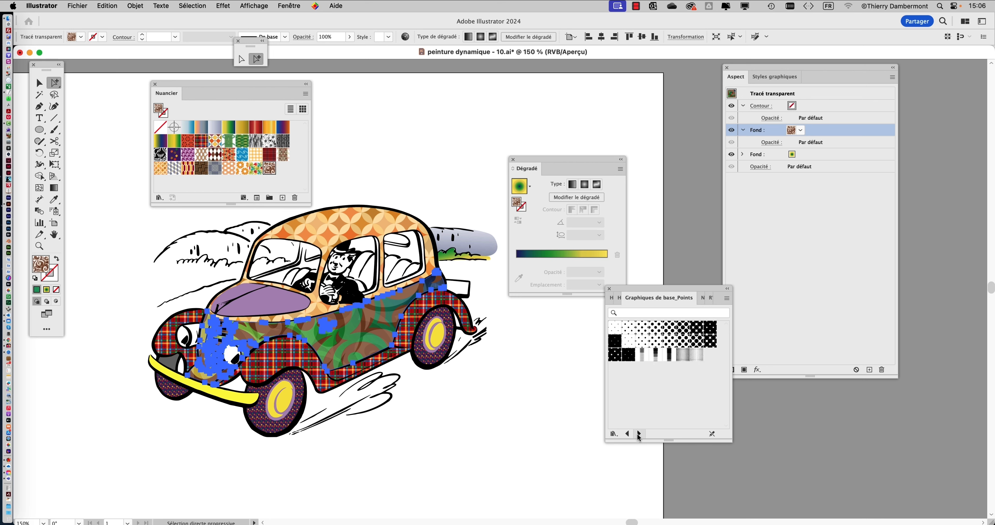
left_click(639, 434)
left_click(627, 434)
left_click(670, 327)
Return to the Héritage décoratif library and apply its first pattern, the beige-and-brown interlaced motif, to the body's upper fill
left_click(628, 434)
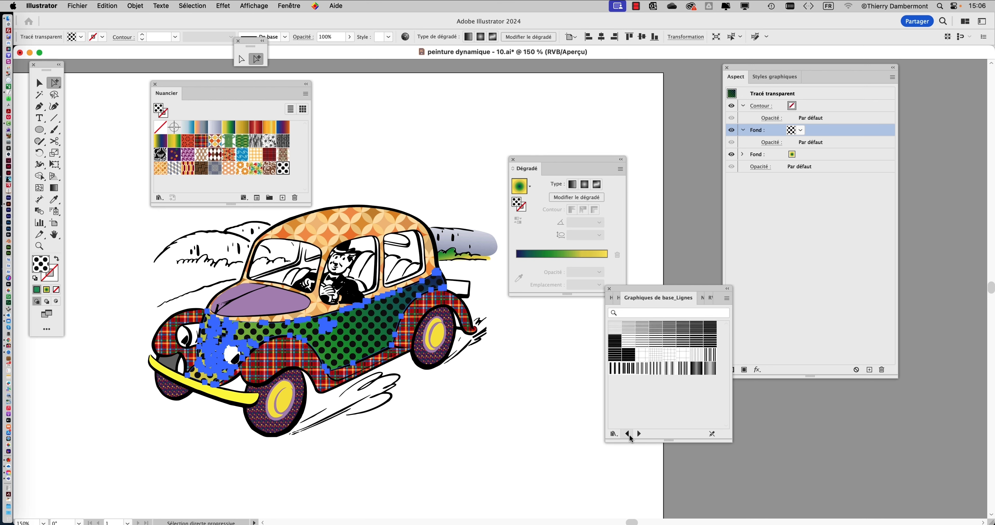
left_click(627, 434)
left_click(628, 434)
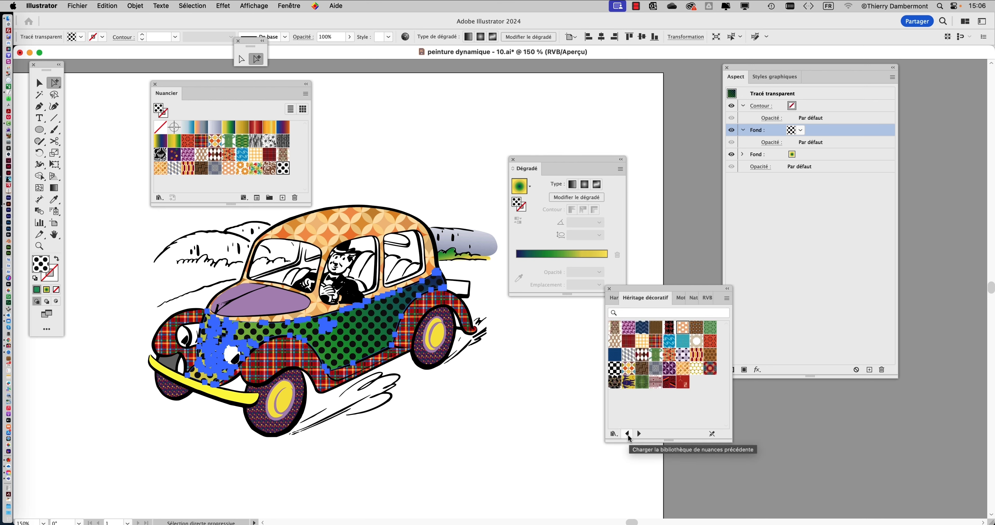
left_click(615, 328)
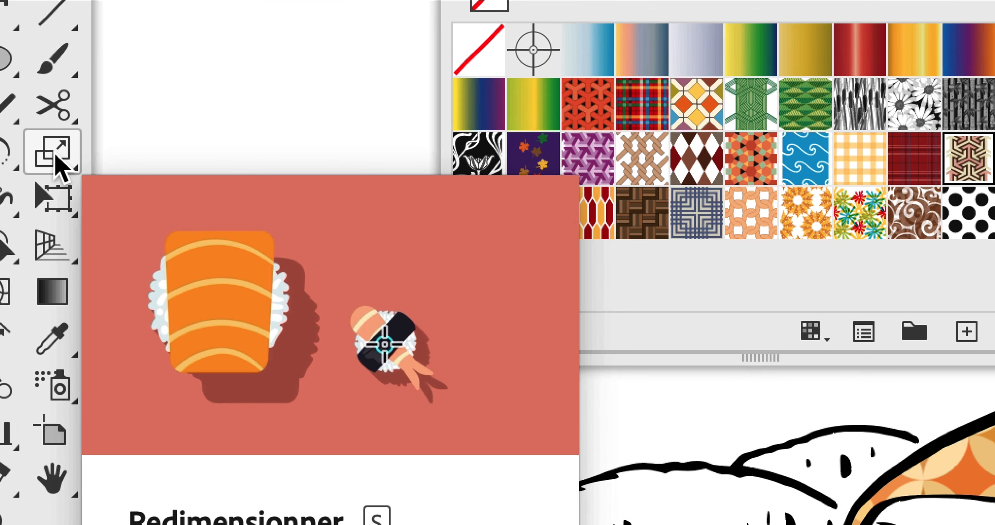
Scale only the pattern in the car's lower body uniformly to 50% and deselect the shape
double_click(55, 156)
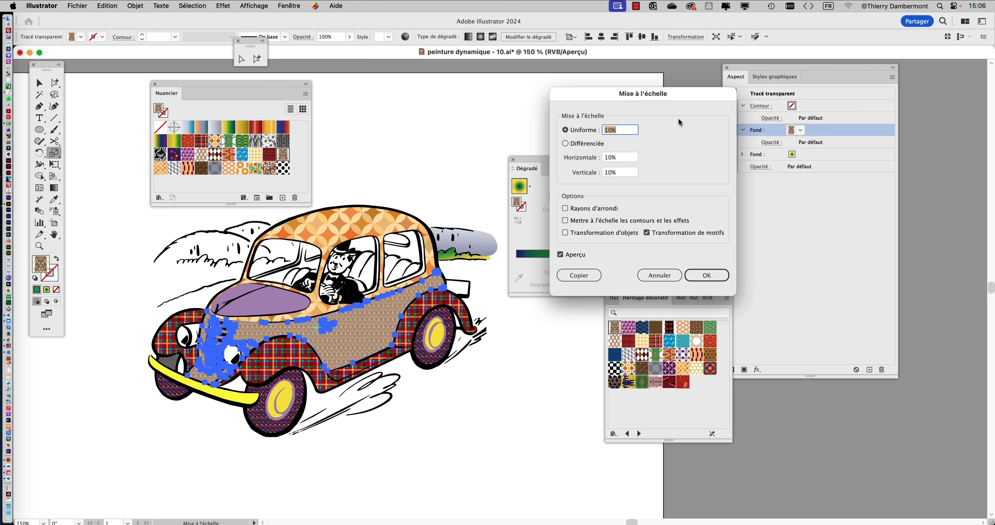
key("Tab")
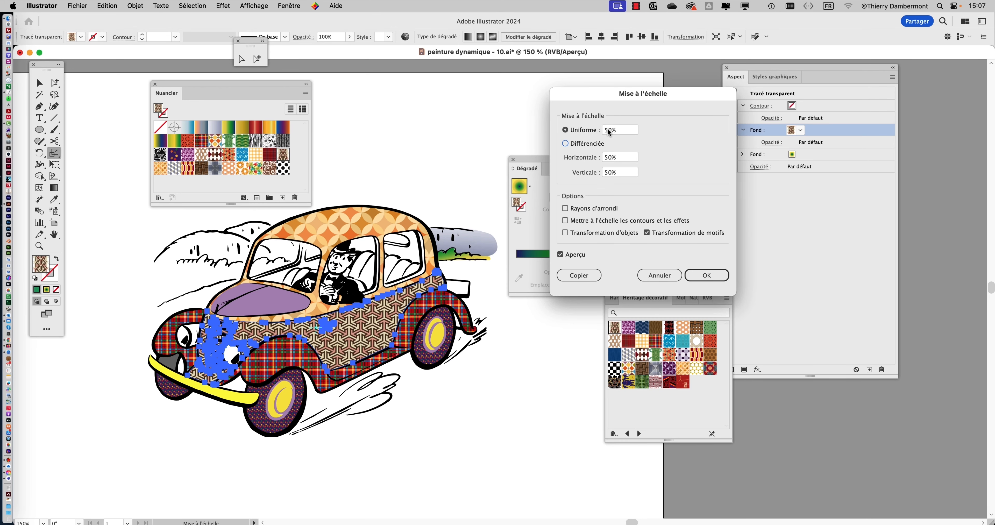
left_click(700, 279)
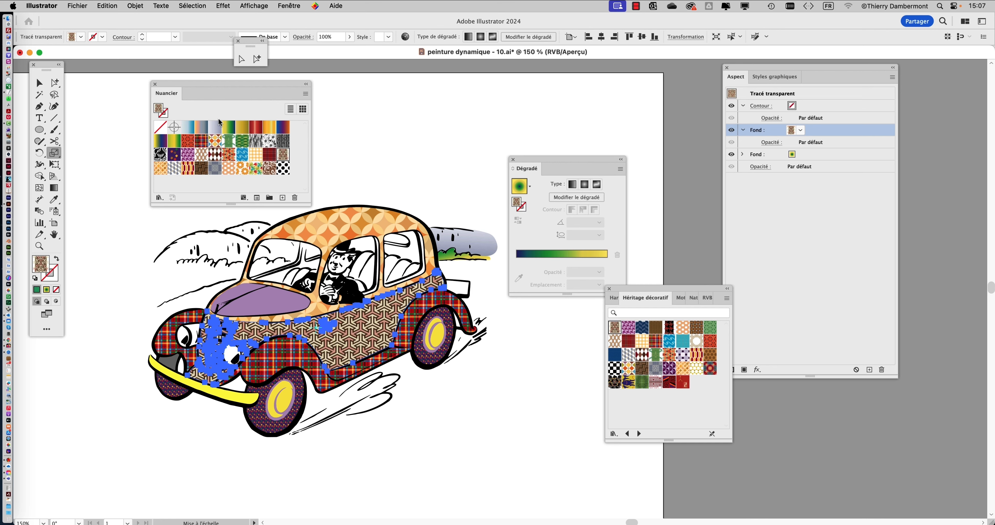
key("v")
left_click(439, 164)
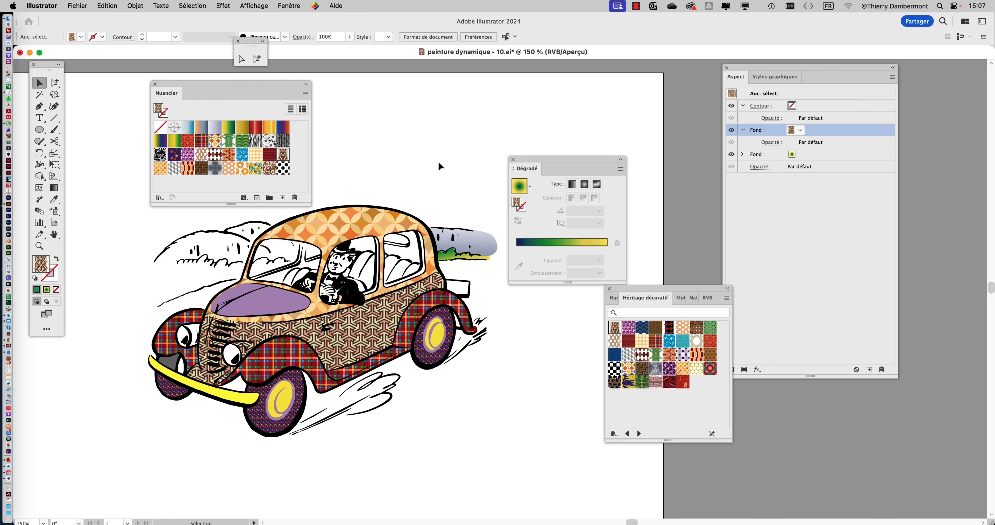
Move the swatches and gradient panels clear of the drawing and select the orange-patterned roof shape for editing
left_click_drag(253, 86, 190, 79)
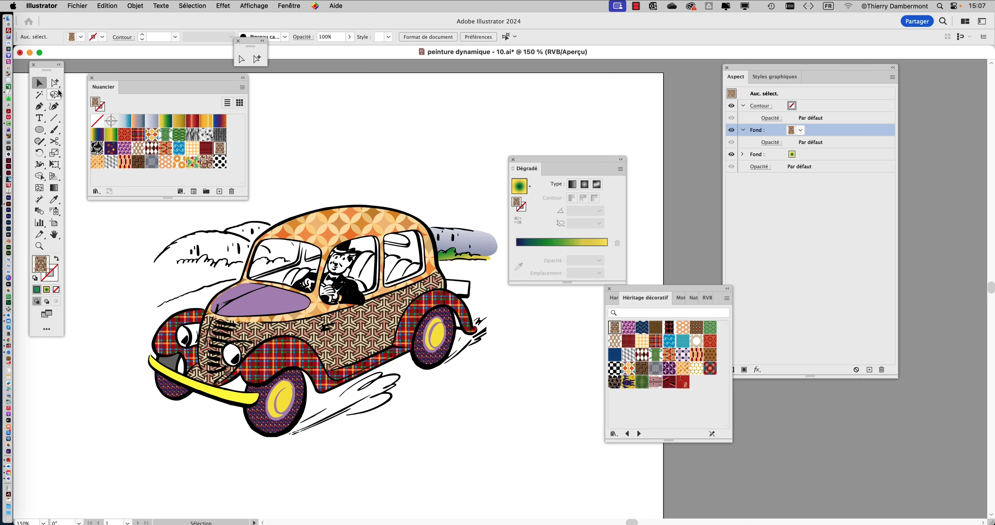
left_click(55, 82)
left_click(365, 230)
left_click(370, 335)
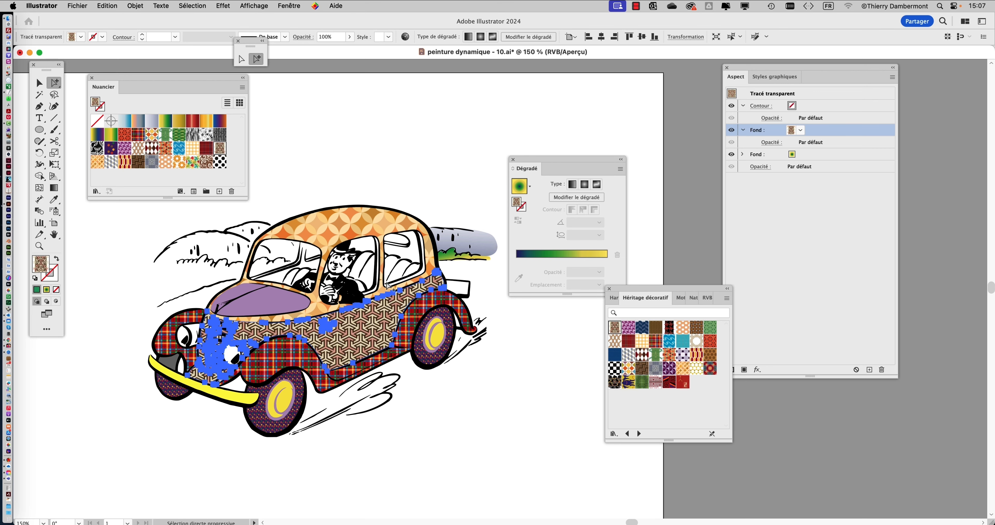
left_click(345, 222)
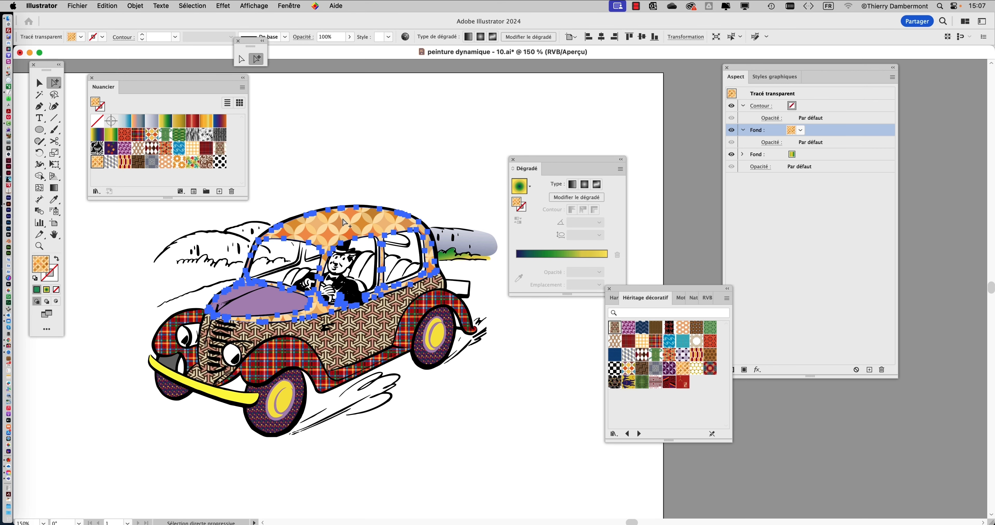
scroll(353, 258, "up", 1)
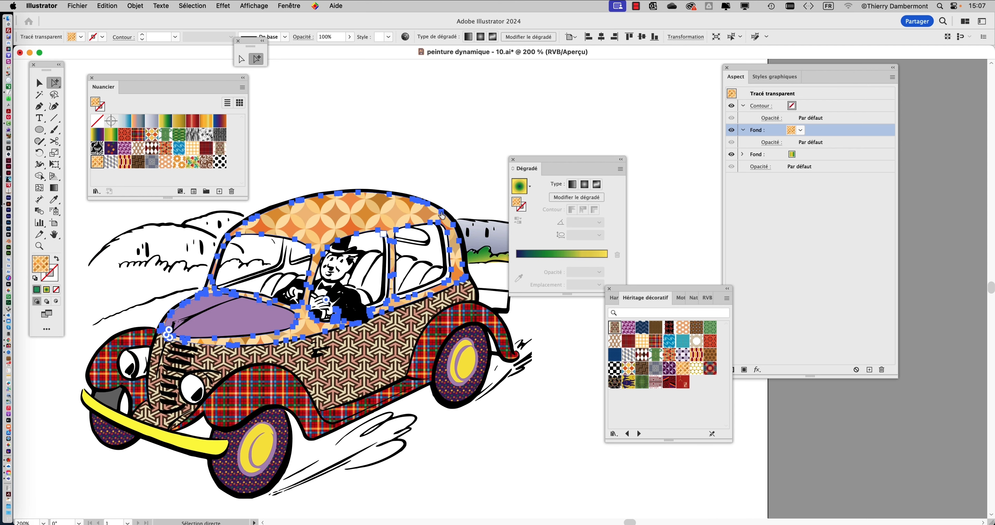
left_click_drag(533, 158, 572, 73)
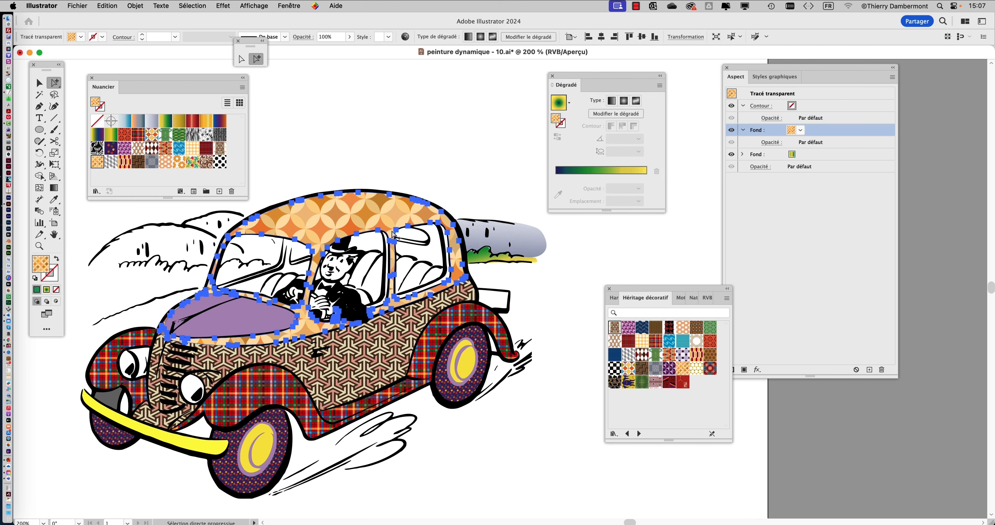
scroll(317, 225, "up", 1)
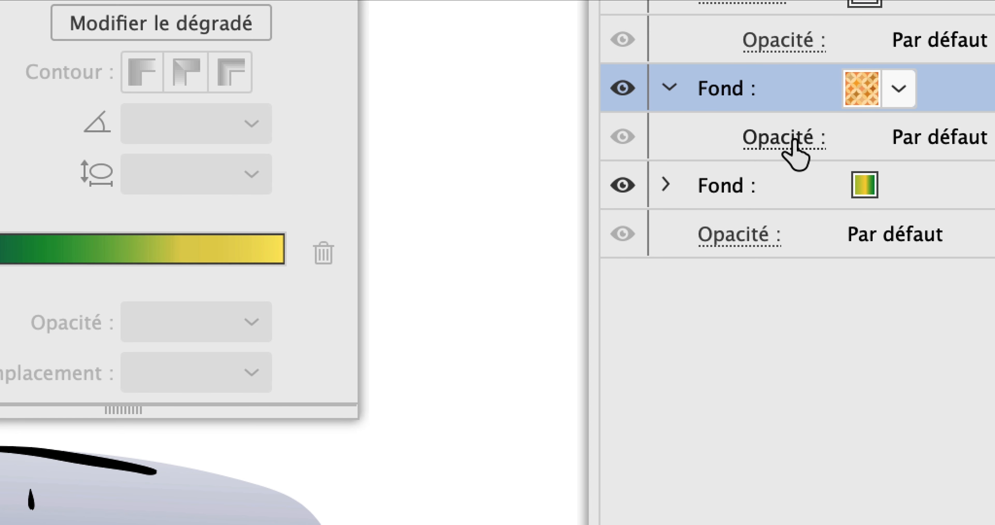
Try 54% opacity on the roof's pattern fill and restore it to 100%
left_click(510, 193)
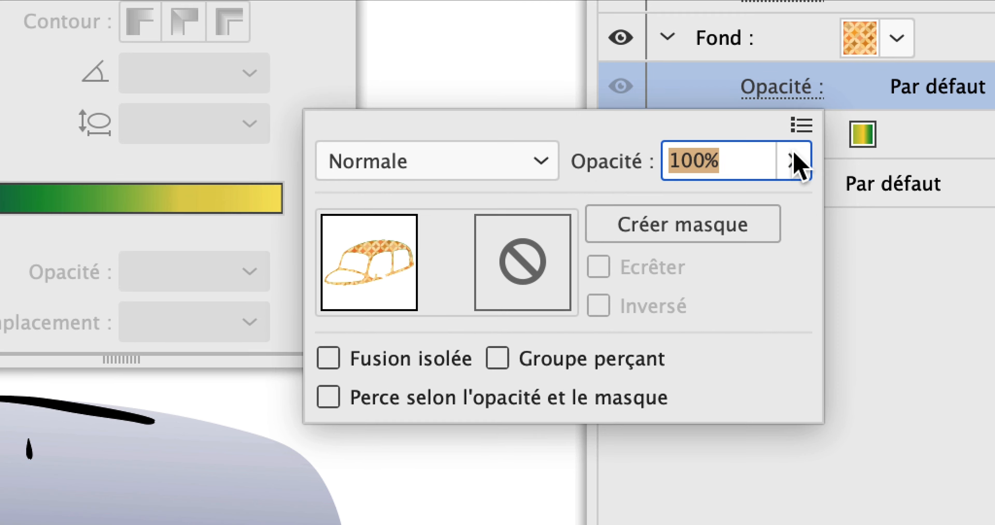
left_click(800, 199)
left_click(725, 247)
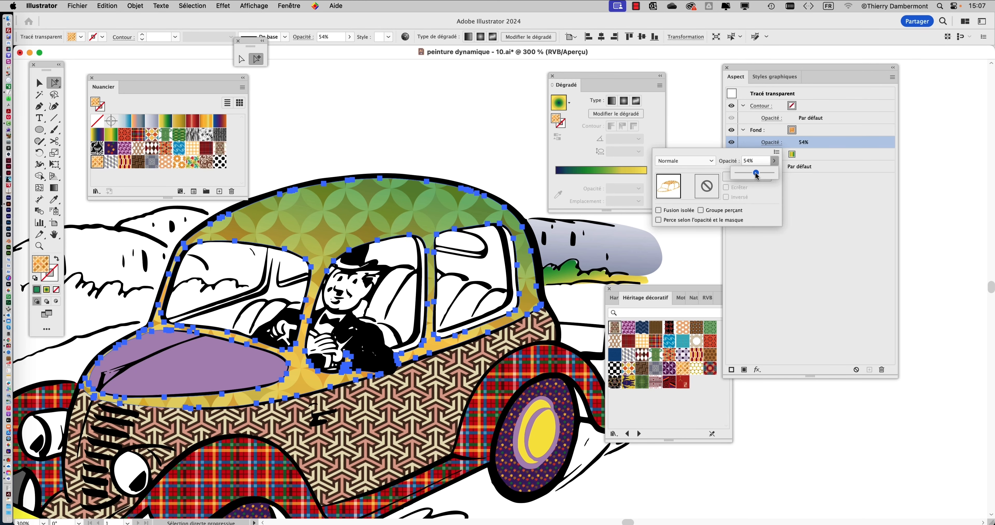
left_click_drag(756, 175, 793, 177)
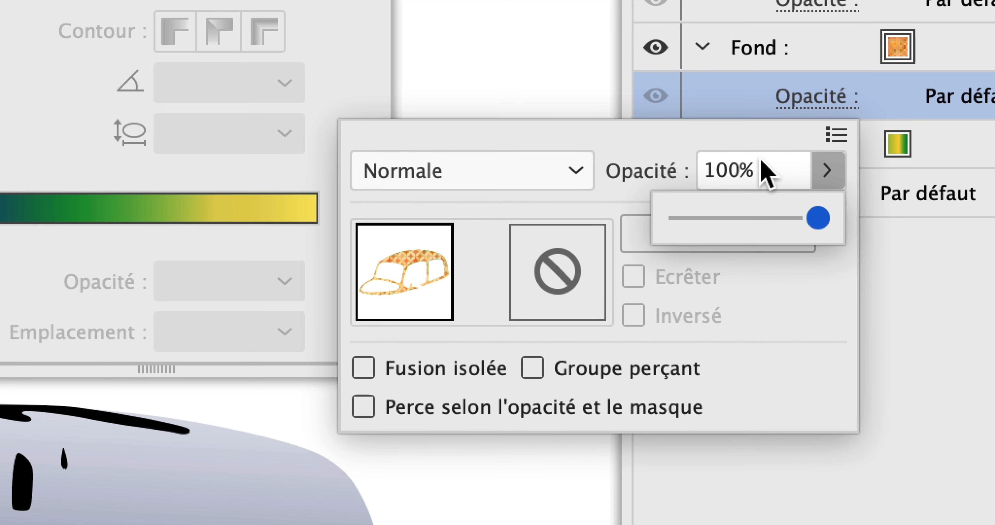
Try the Produit, Eclaircir and Superposition blend modes on the roof's pattern fill
left_click(460, 172)
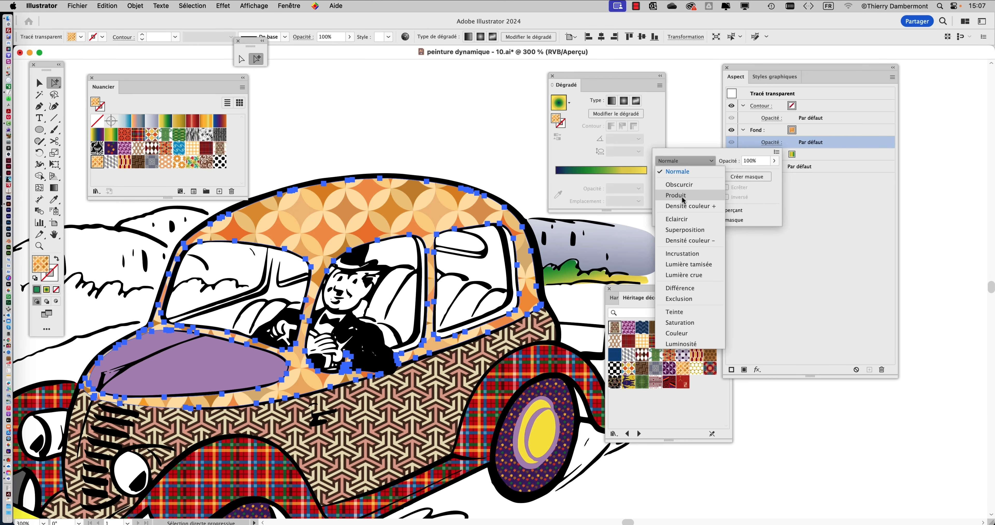
left_click(681, 200)
left_click(683, 164)
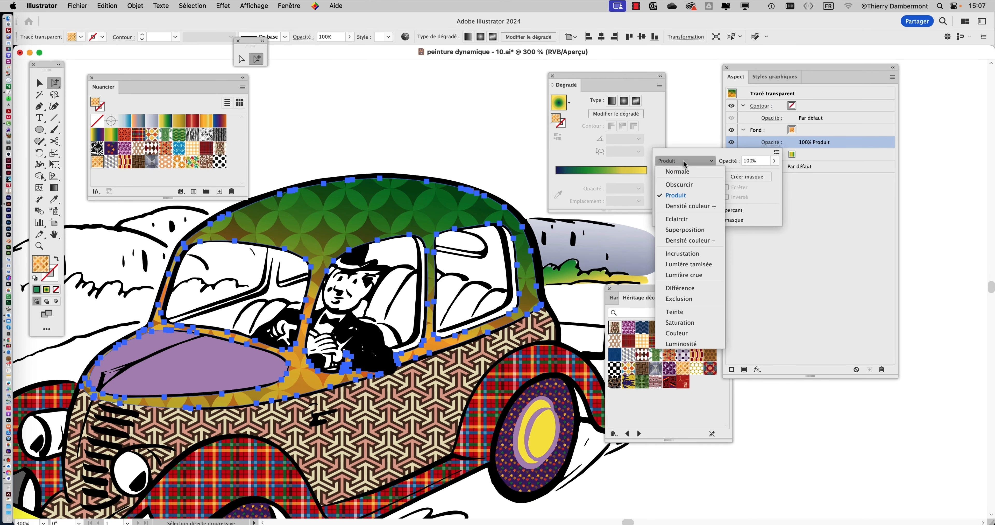
left_click(684, 219)
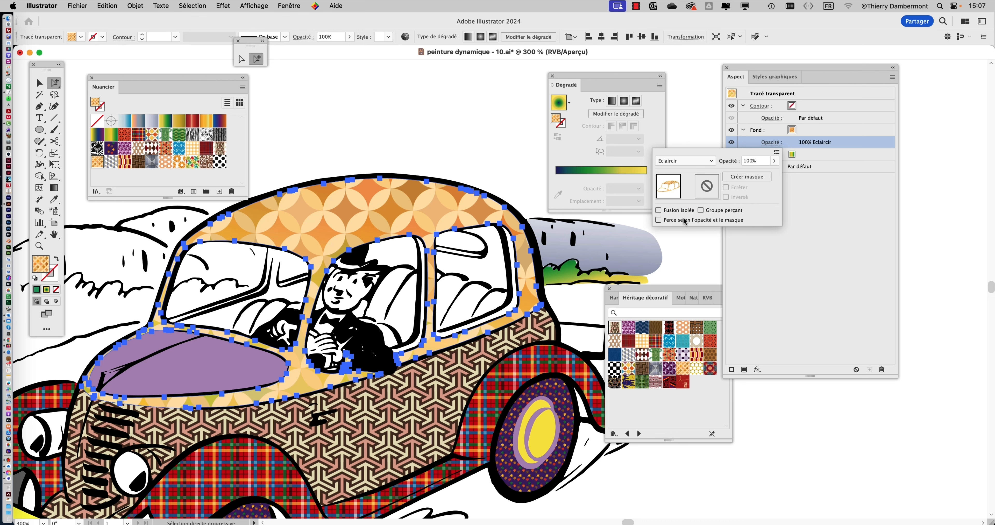
left_click(683, 164)
left_click(677, 162)
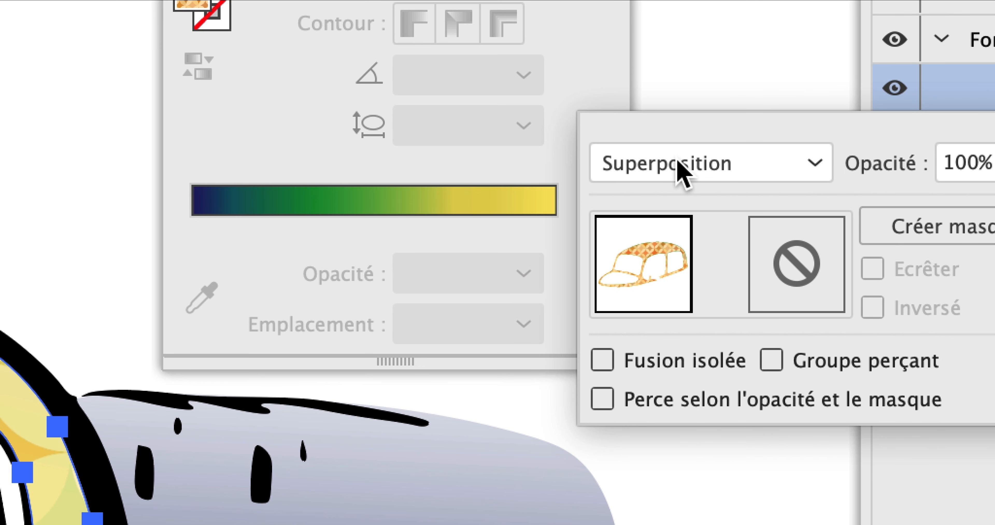
Cycle the roof pattern's blend mode through options such as Teinte, Couleur and Incrustation
scroll(677, 163, "down", 7)
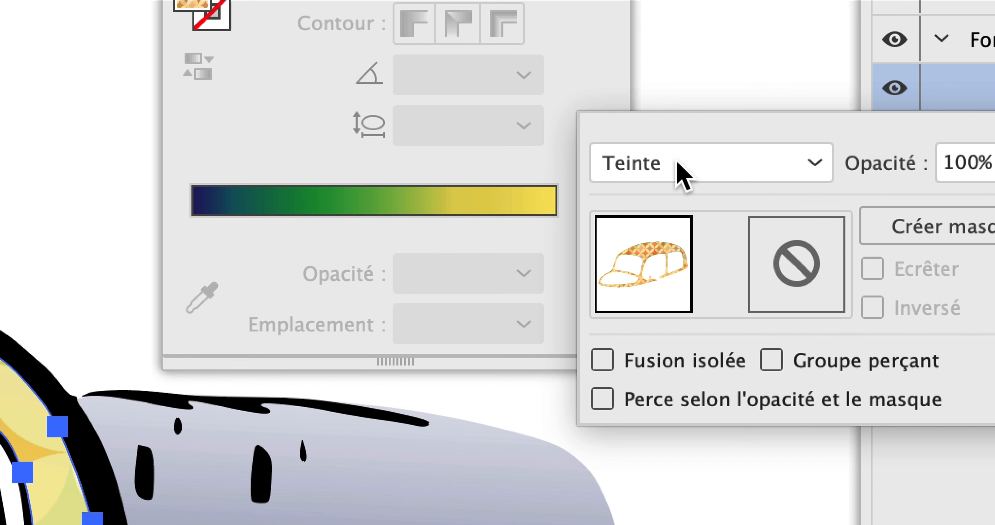
scroll(678, 164, "down", 3)
scroll(678, 164, "up", 6)
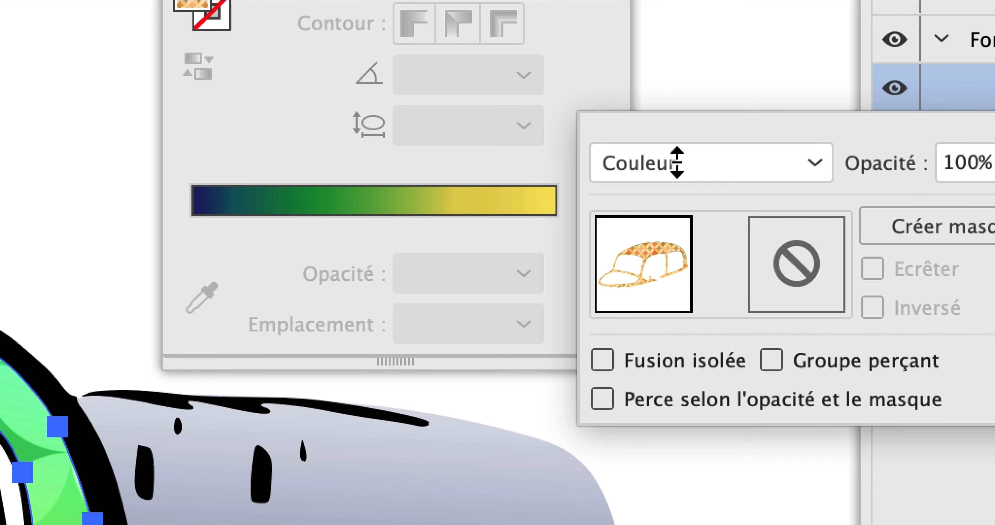
scroll(677, 164, "up", 7)
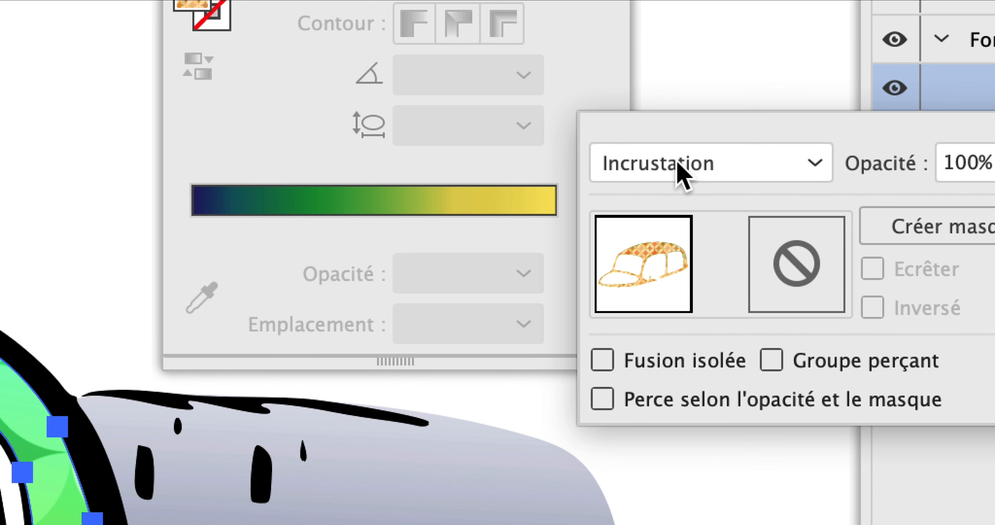
scroll(678, 164, "down", 2)
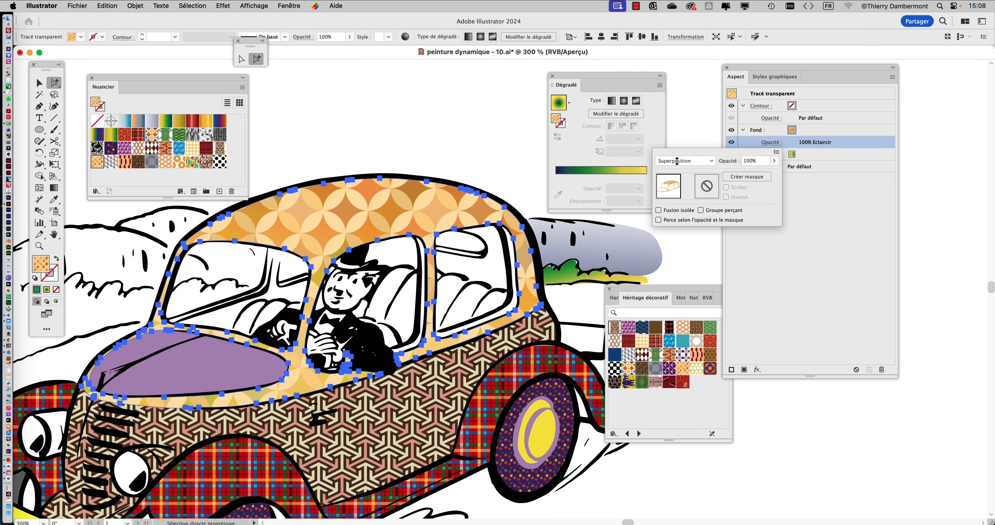
Compare Teinte, Exclusion, Différence and Lumière crue on the roof's pattern, set its blend mode to Luminosité and deselect
scroll(676, 160, "down", 4)
scroll(677, 160, "down", 3)
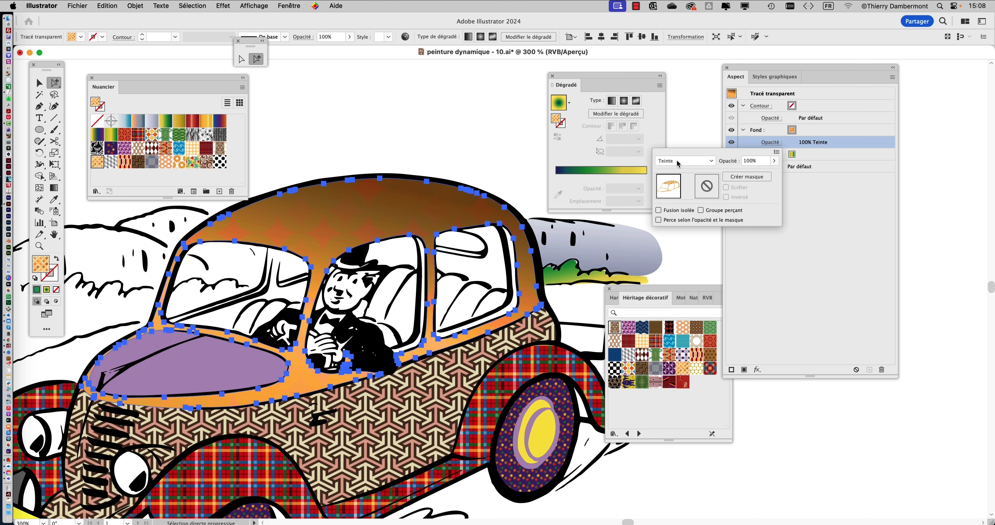
scroll(677, 160, "up", 1)
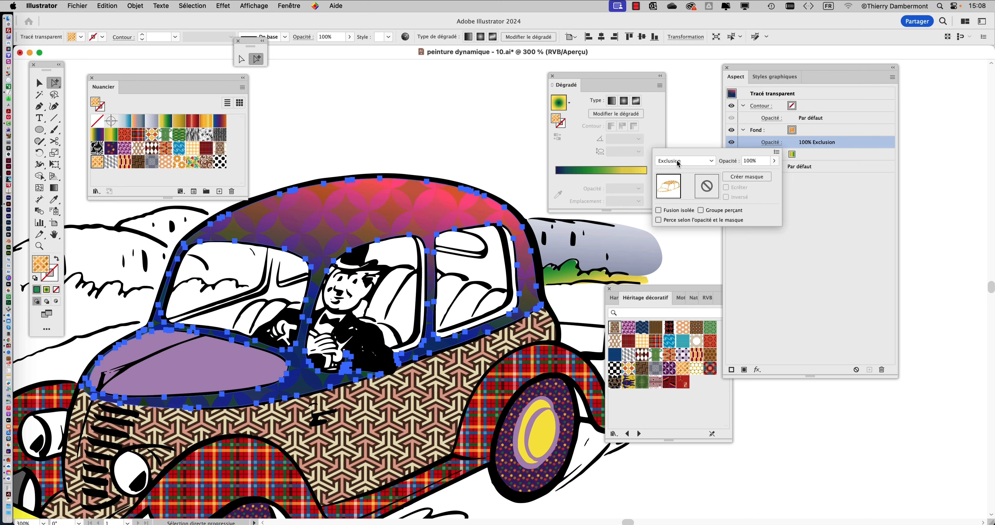
scroll(678, 163, "up", 3)
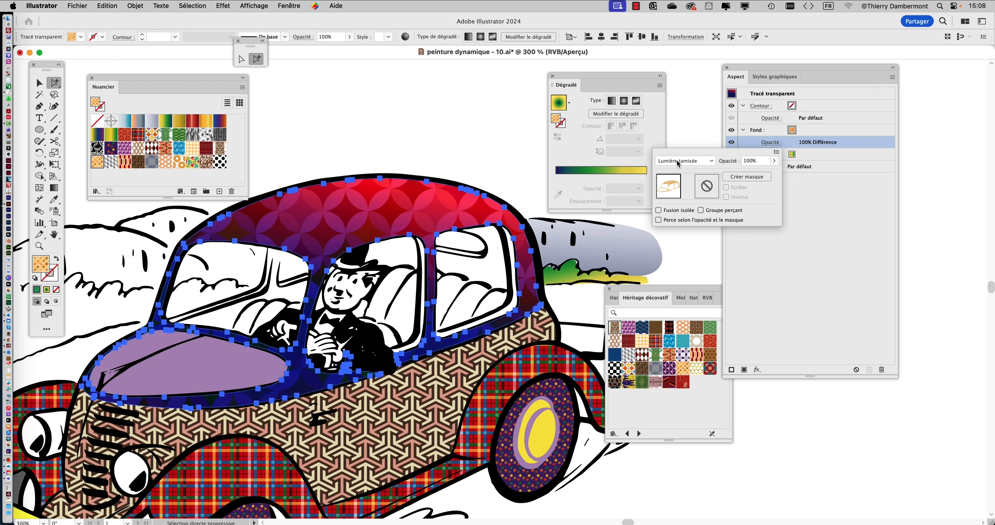
scroll(677, 161, "down", 2)
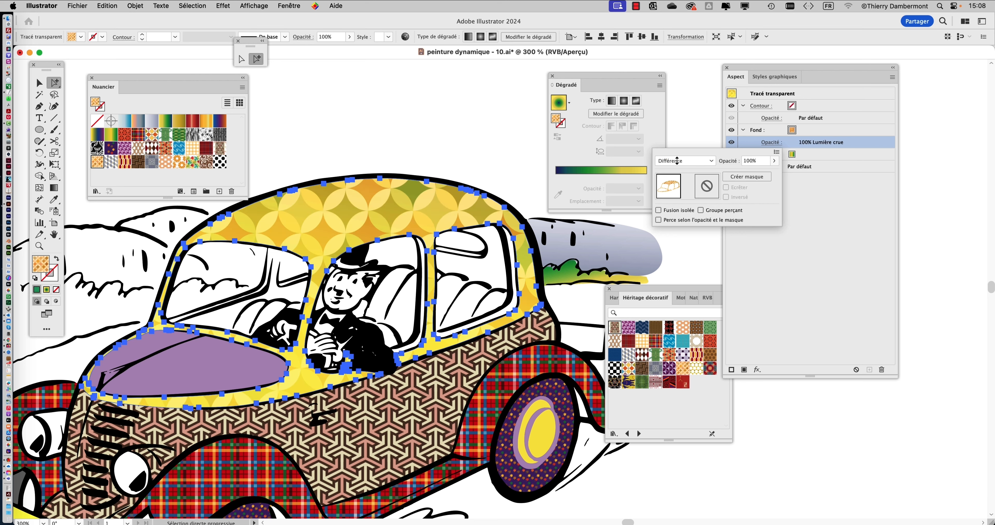
scroll(677, 160, "down", 4)
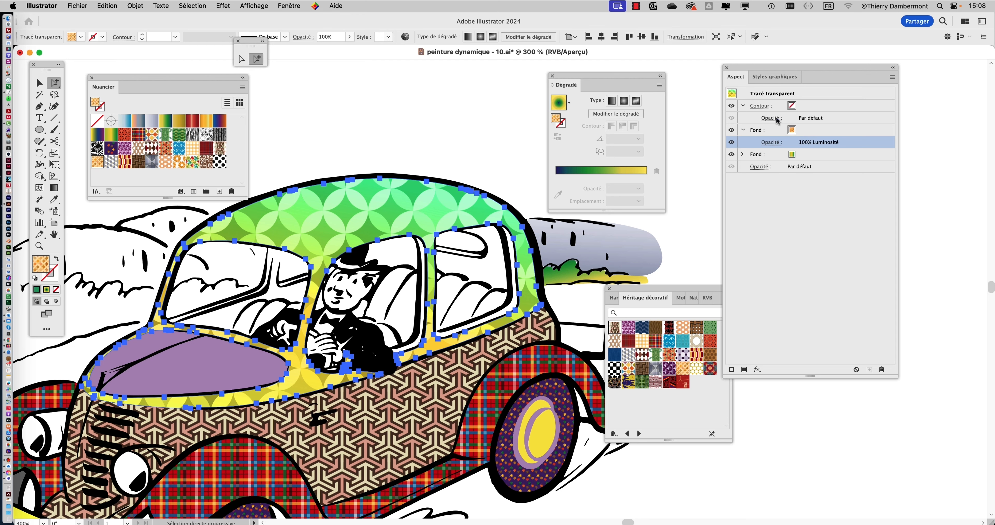
left_click(479, 144)
key("super+minus")
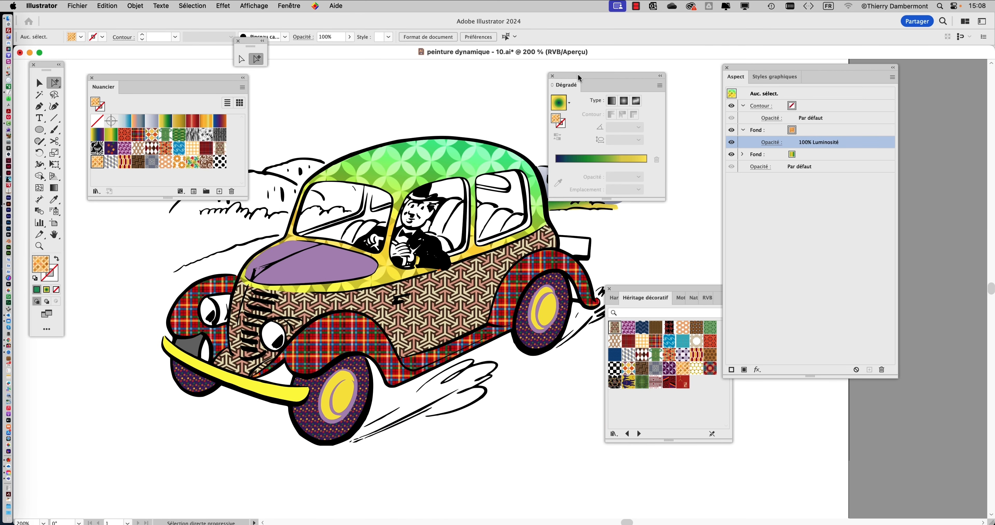
Move the gradient panel away from the car and close the floating swatch library
left_click_drag(579, 76, 628, 60)
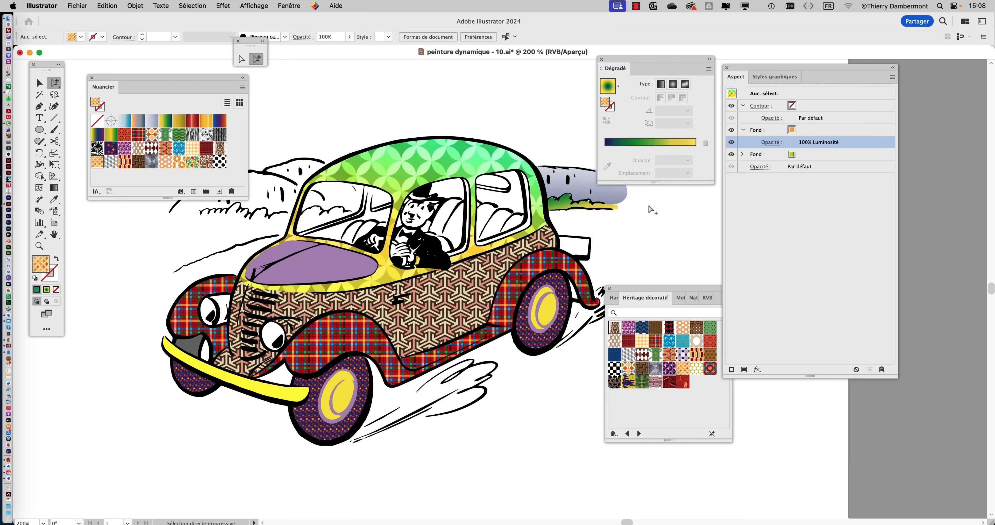
left_click(412, 375, "super")
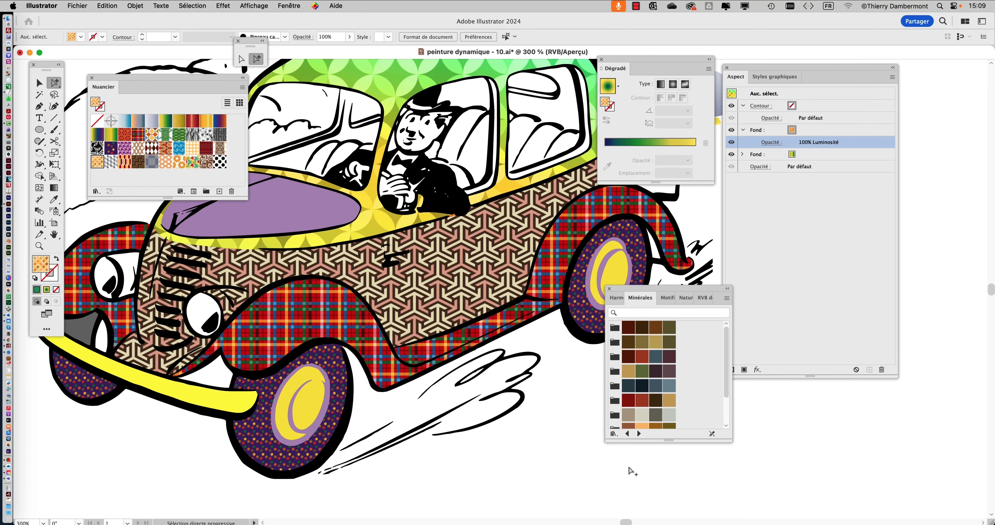
left_click(610, 288)
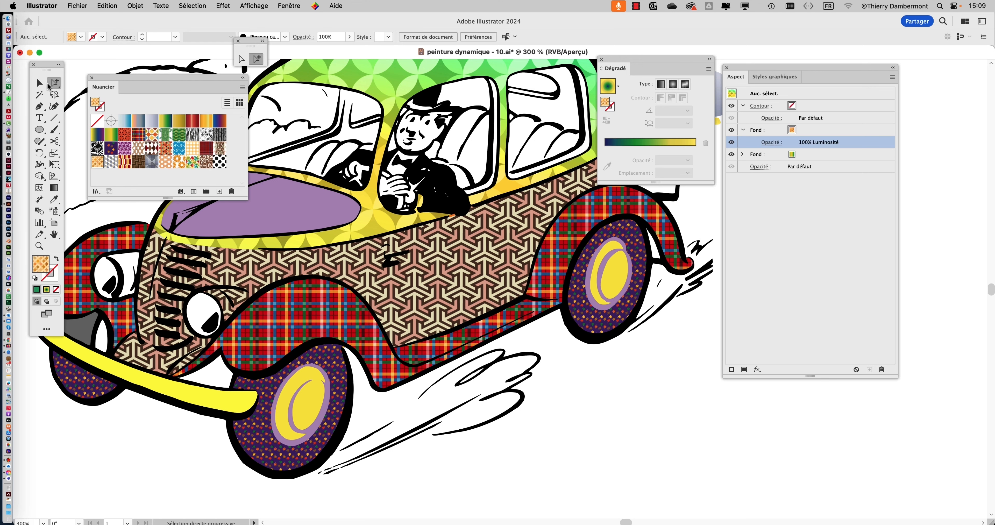
Select the car body's woven pattern fill and set its blend mode to Eclaircir
left_click(436, 271)
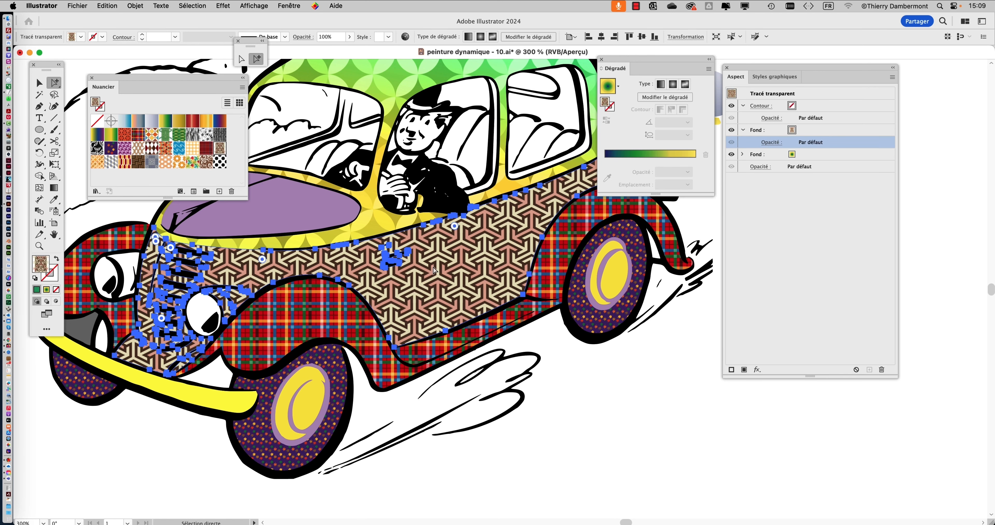
scroll(434, 272, "down", 2)
left_click(597, 290)
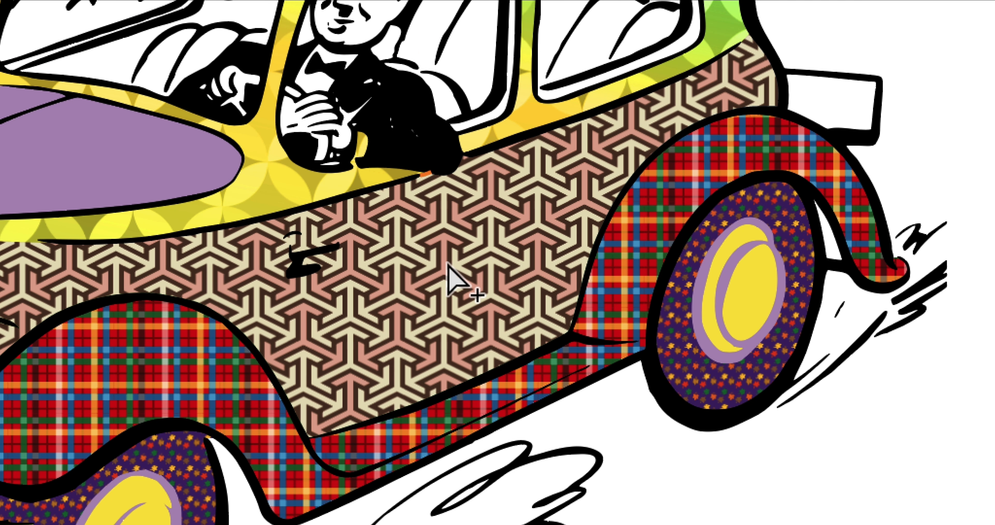
left_click(449, 270)
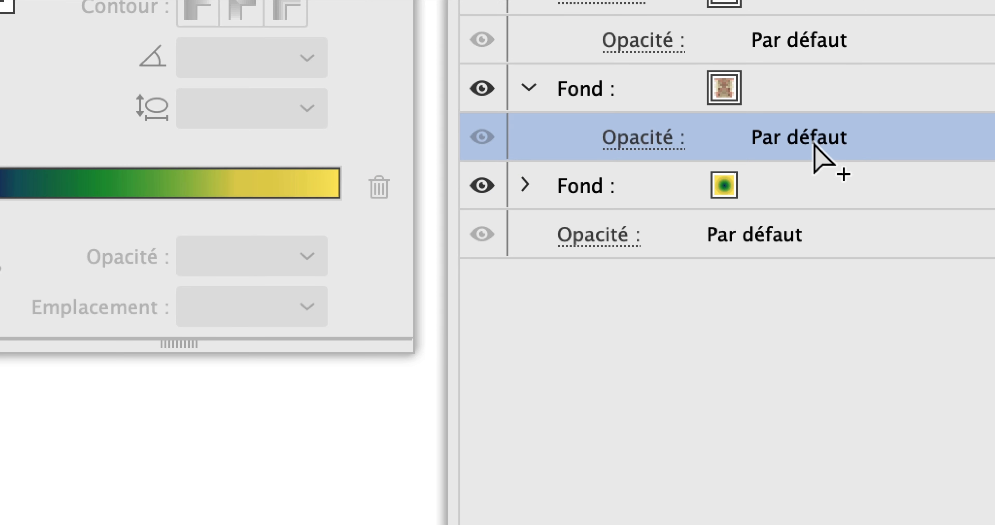
left_click(821, 107)
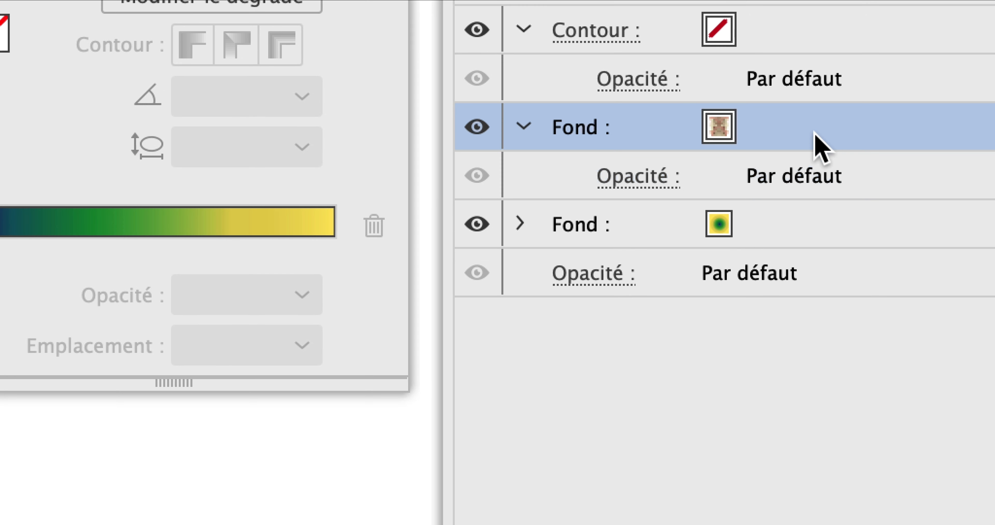
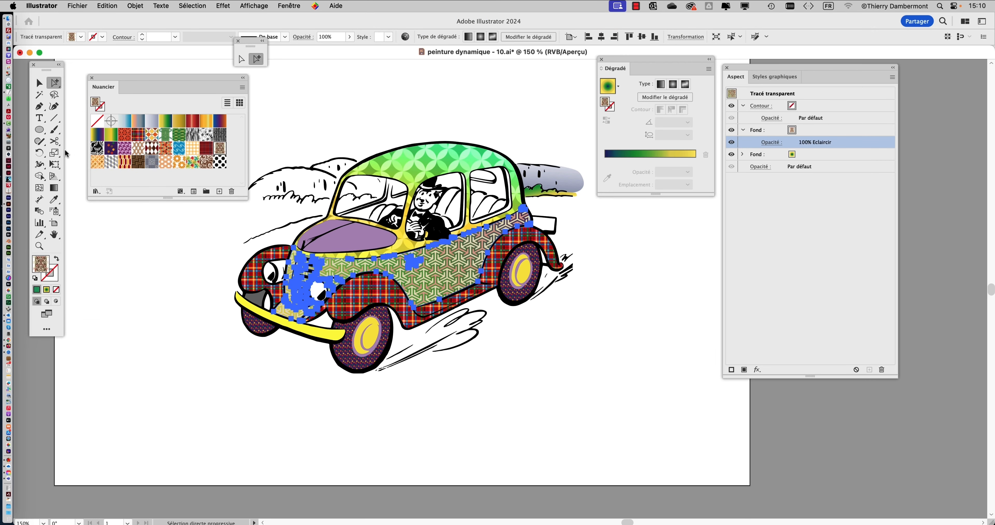
Scale the body's pattern uniformly to 150%, transforming only the pattern and not the object
double_click(56, 153)
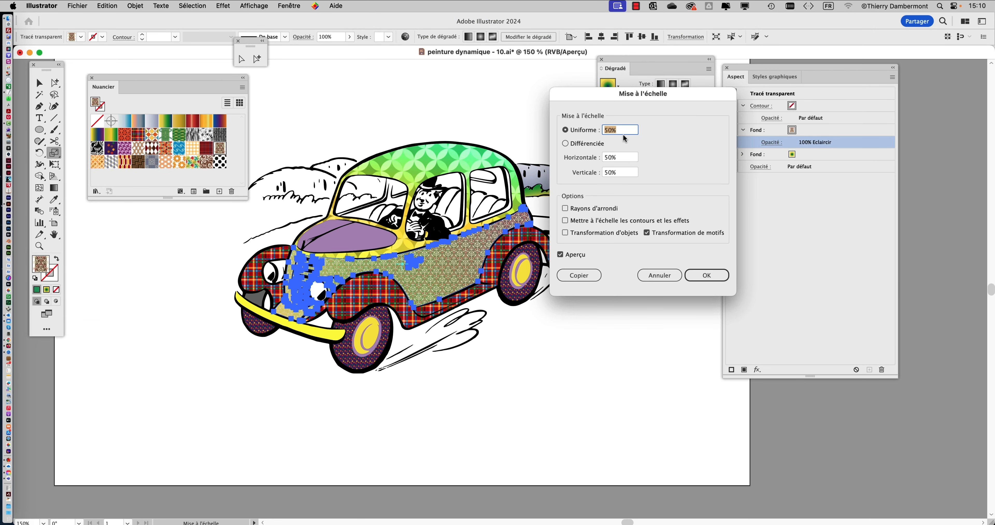
key("Tab")
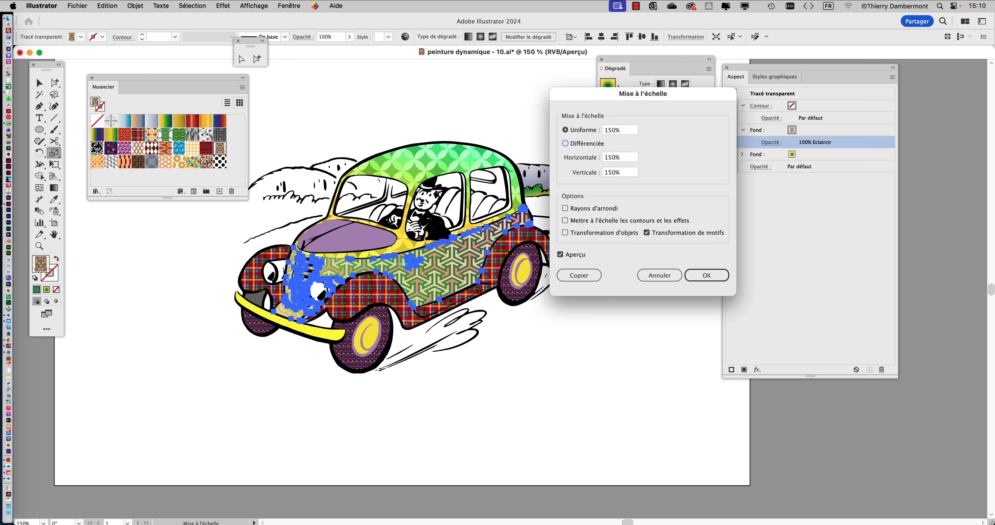
left_click(699, 271)
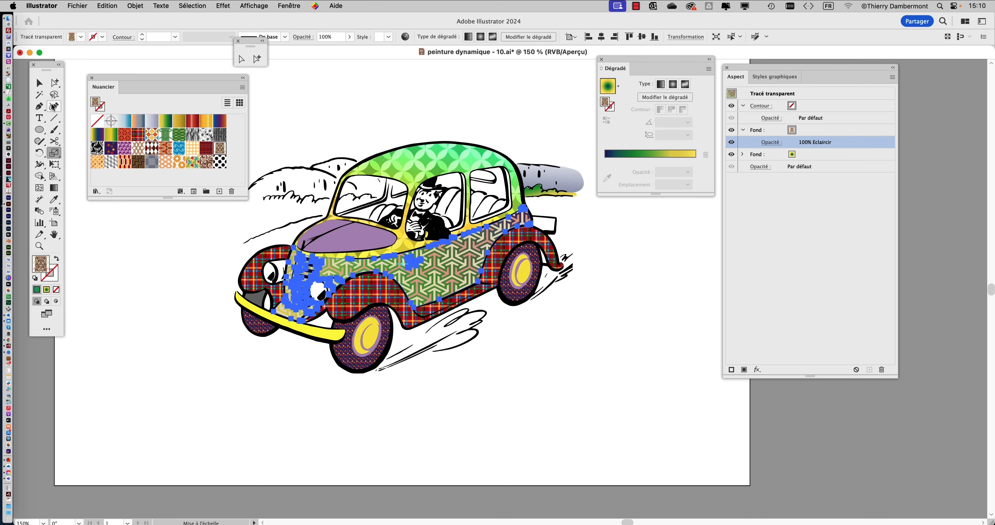
Select the roof's pattern fill and rotate it by 223°, transforming only the pattern and not the object
left_click(54, 83)
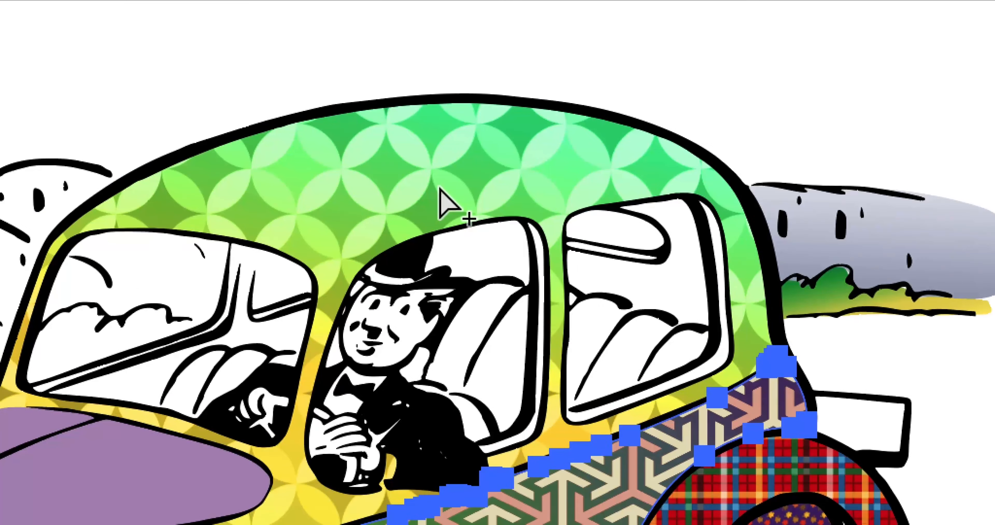
left_click(449, 176)
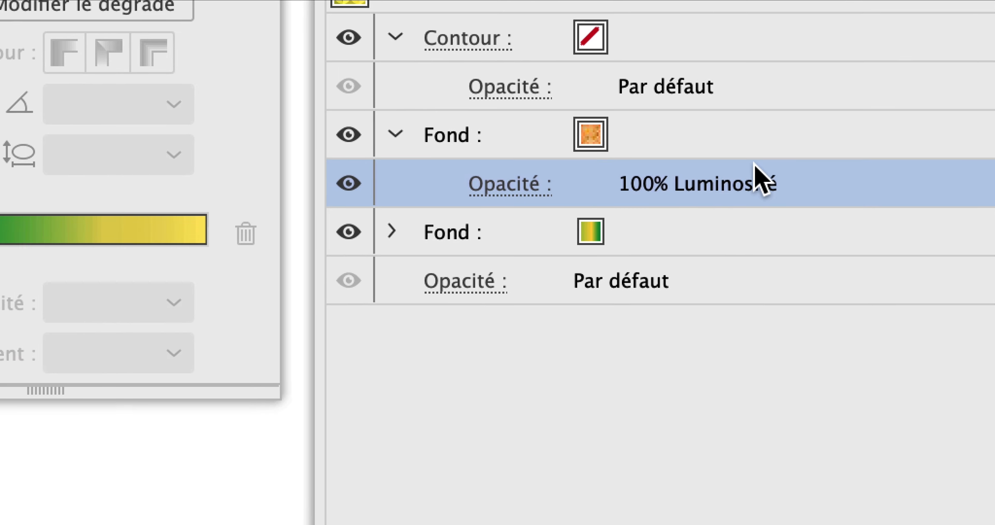
left_click(751, 159)
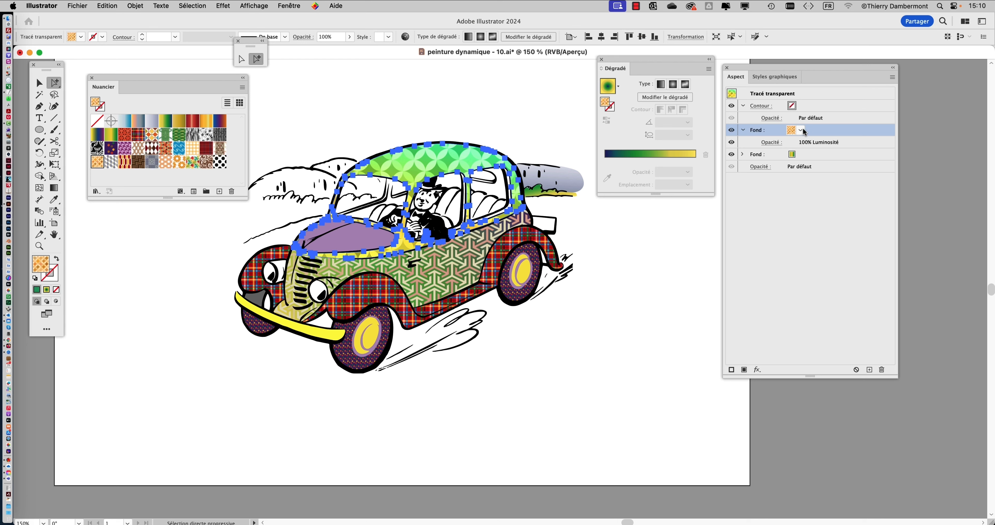
left_click_drag(162, 84, 160, 365)
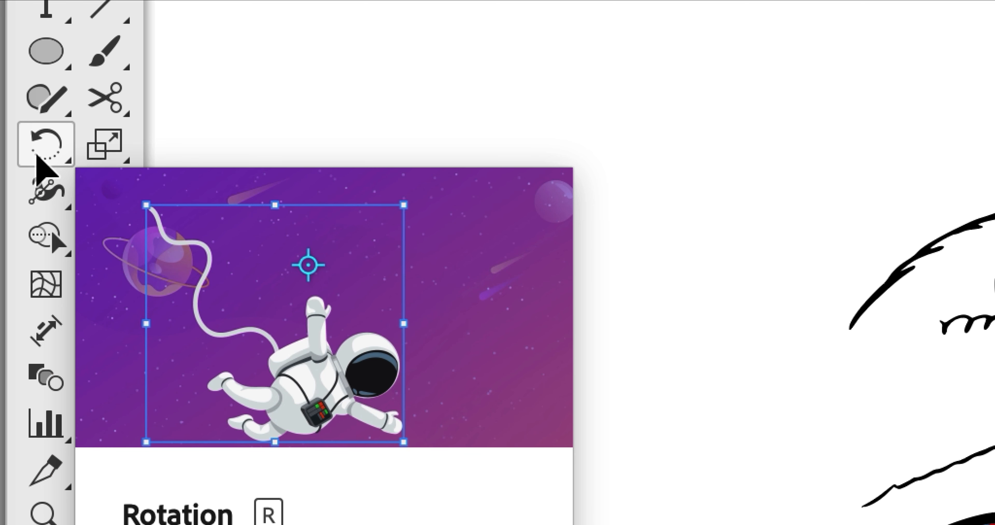
left_click(38, 156)
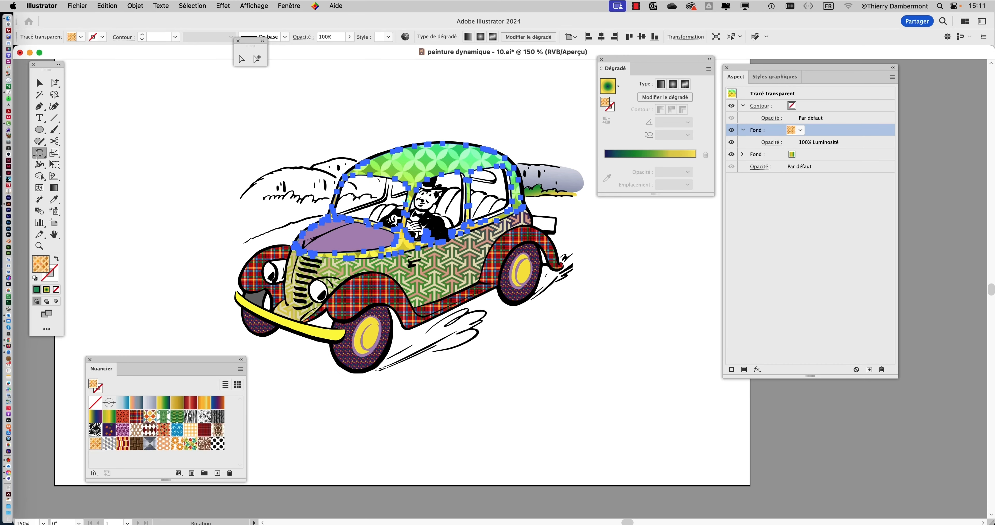
double_click(39, 154)
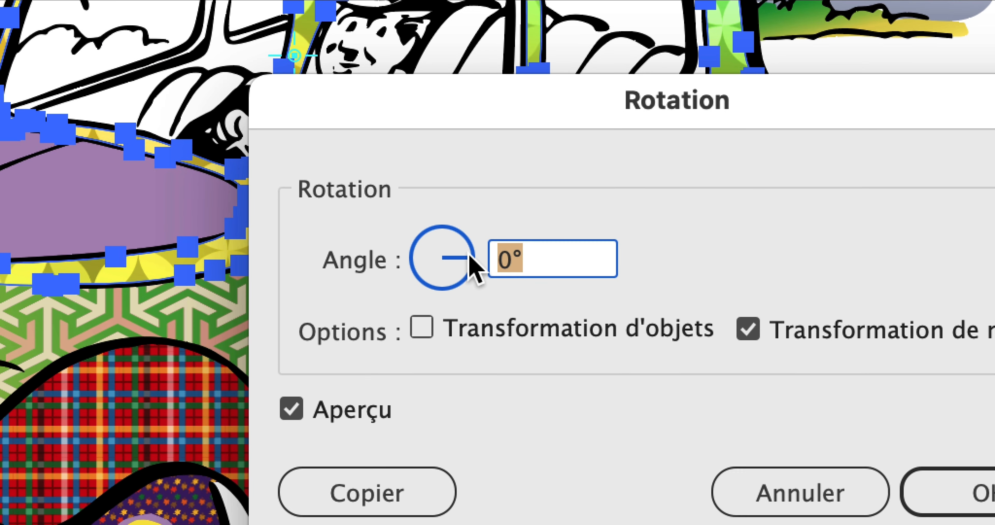
type("10")
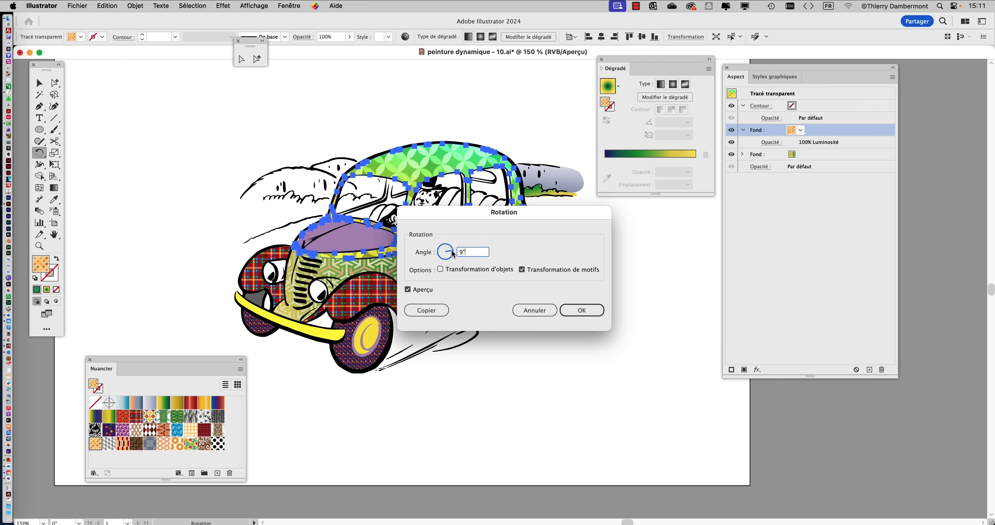
left_click_drag(453, 254, 442, 258)
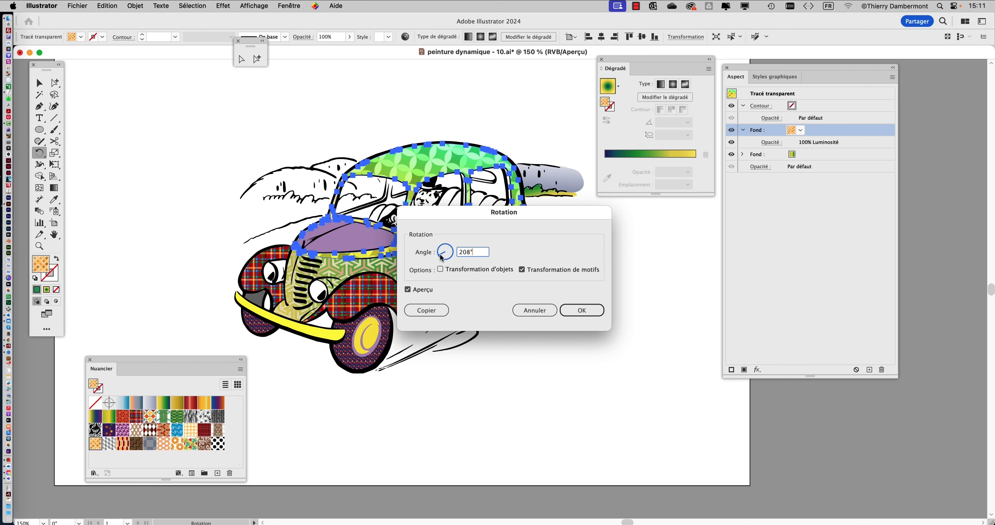
left_click(581, 310)
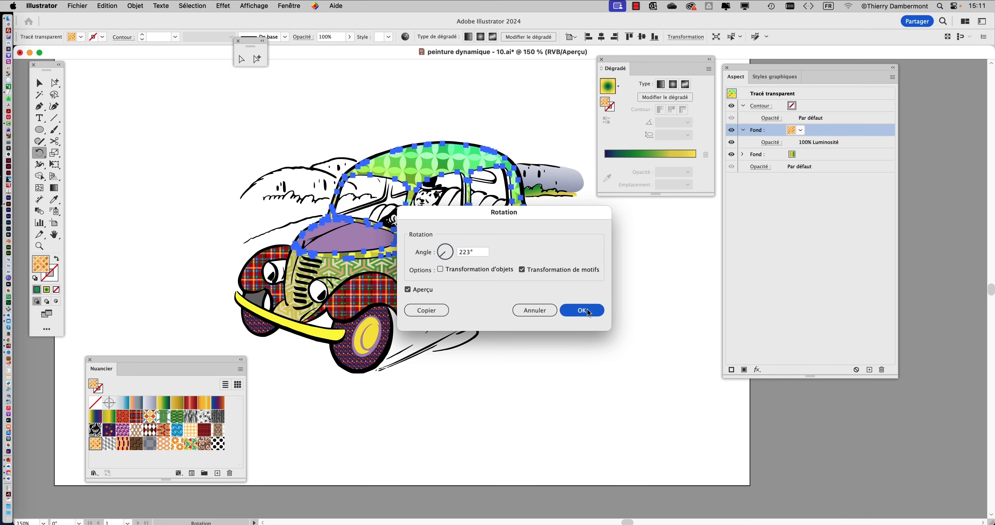
Select the plaid front fender and examine its single pattern fill, moving the gradient panel aside before deselecting
scroll(416, 190, "up", 3)
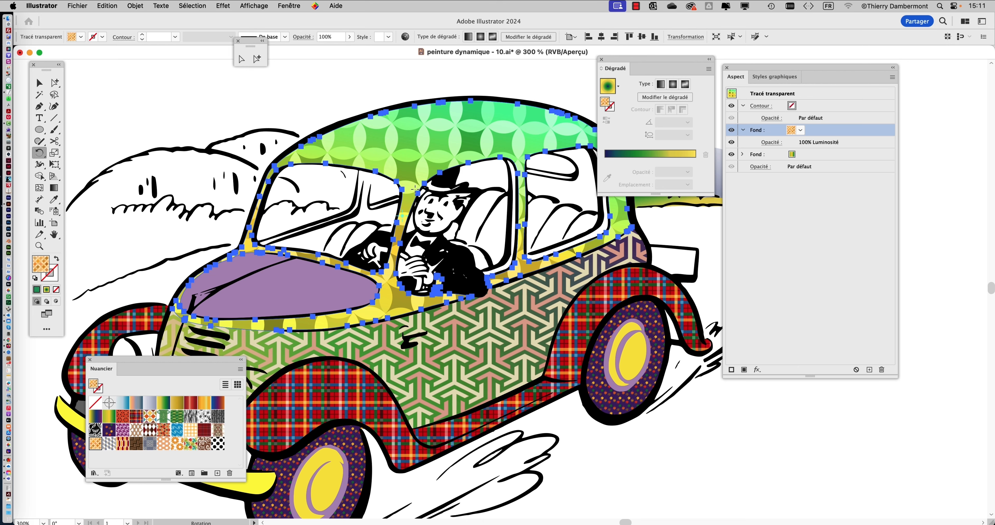
left_click(54, 82)
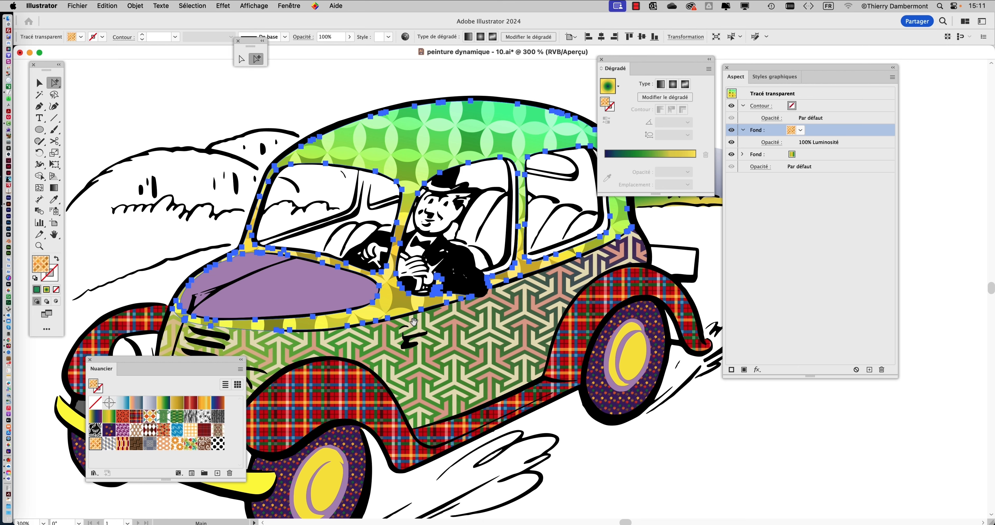
left_click_drag(404, 322, 412, 163)
left_click(342, 255)
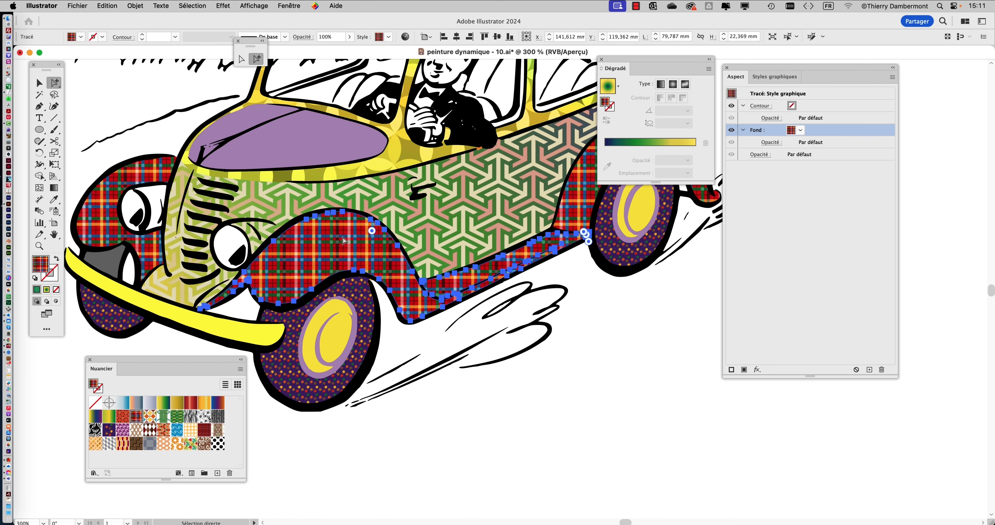
scroll(349, 250, "up", 1)
left_click(345, 251, "alt")
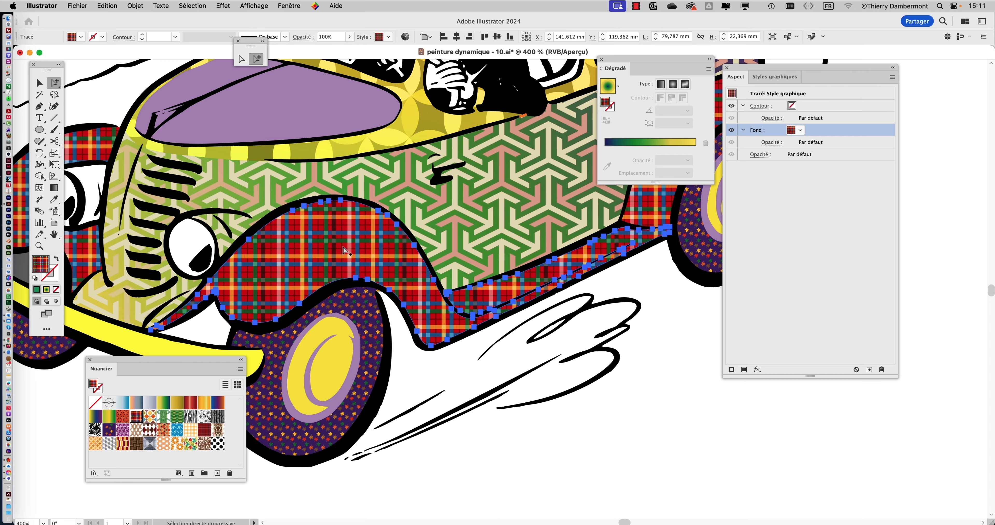
scroll(344, 251, "down", 2)
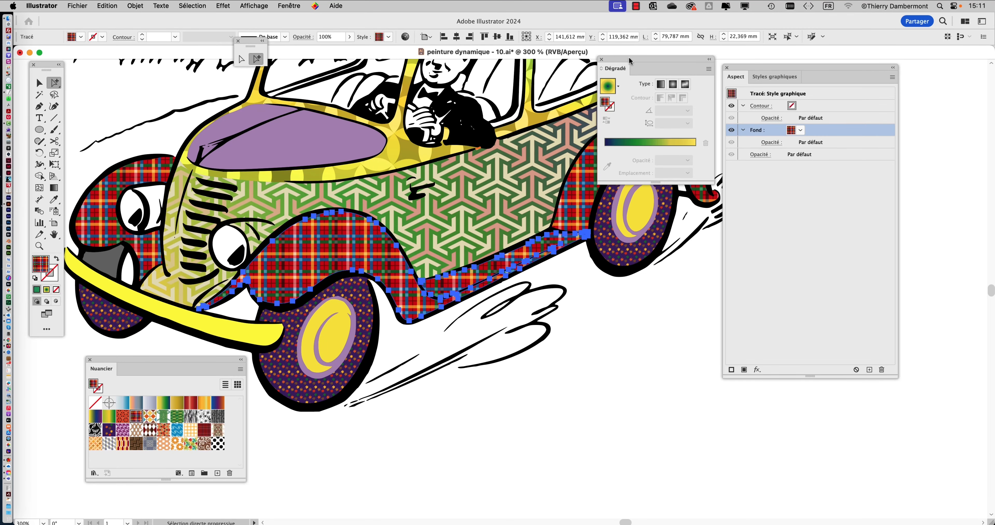
left_click_drag(629, 60, 648, 186)
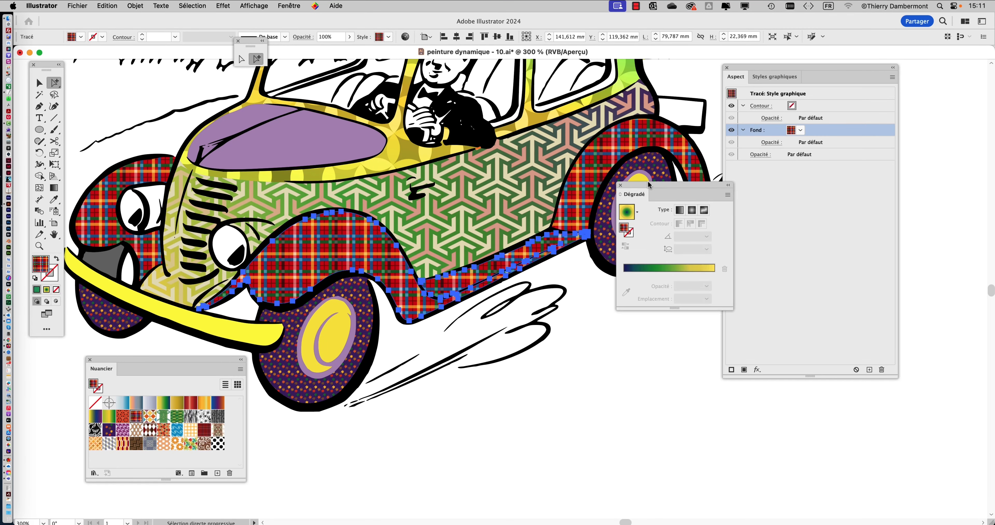
left_click(478, 398)
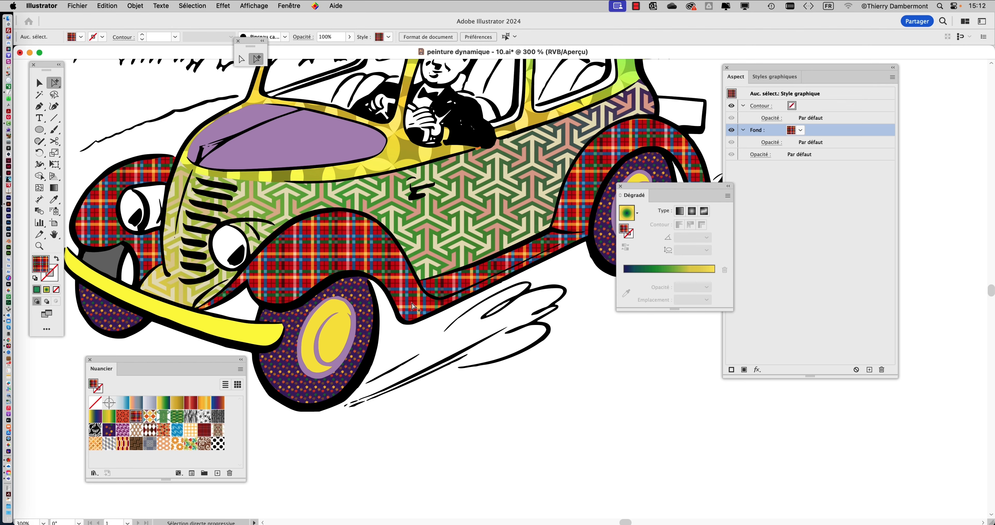
Select the car body and rearrange the gradient, appearance and swatches panels around the car
left_click(486, 189)
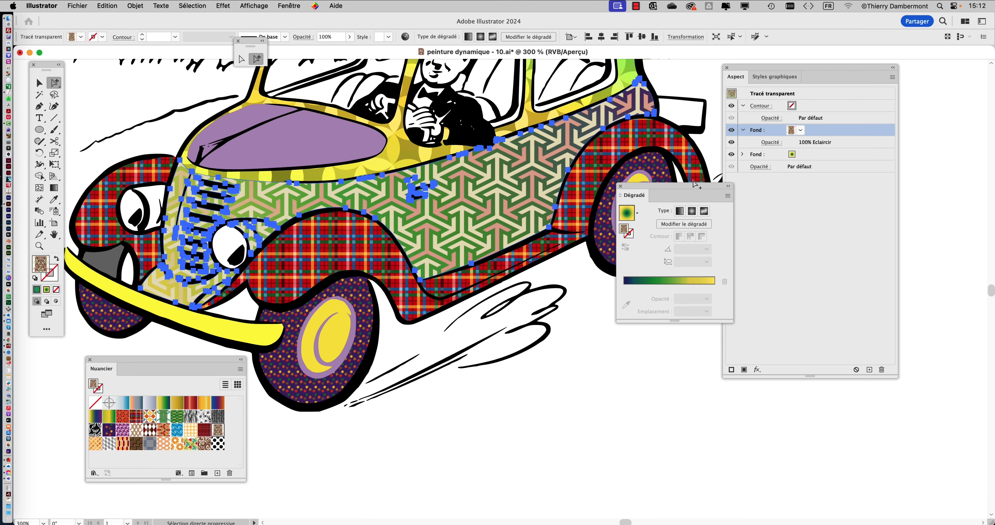
left_click_drag(686, 188, 533, 373)
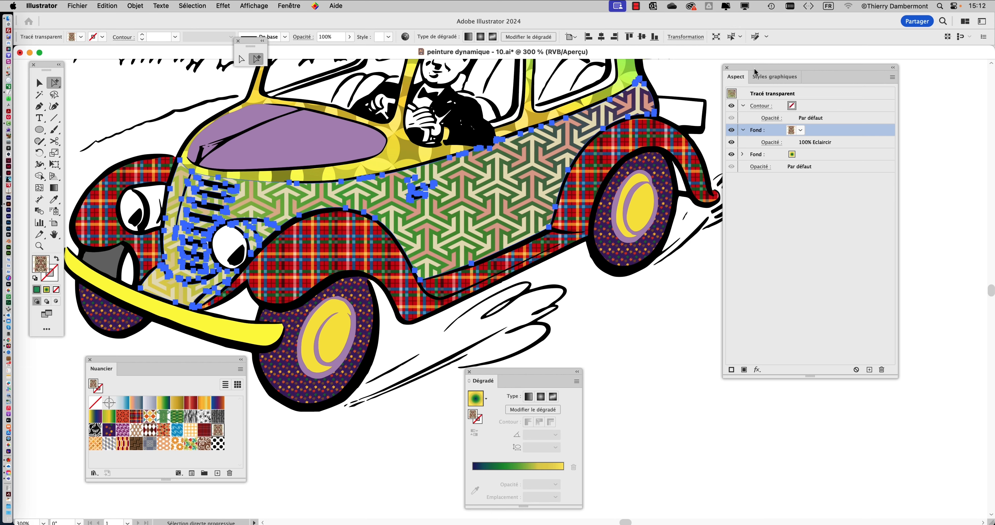
left_click_drag(755, 72, 799, 26)
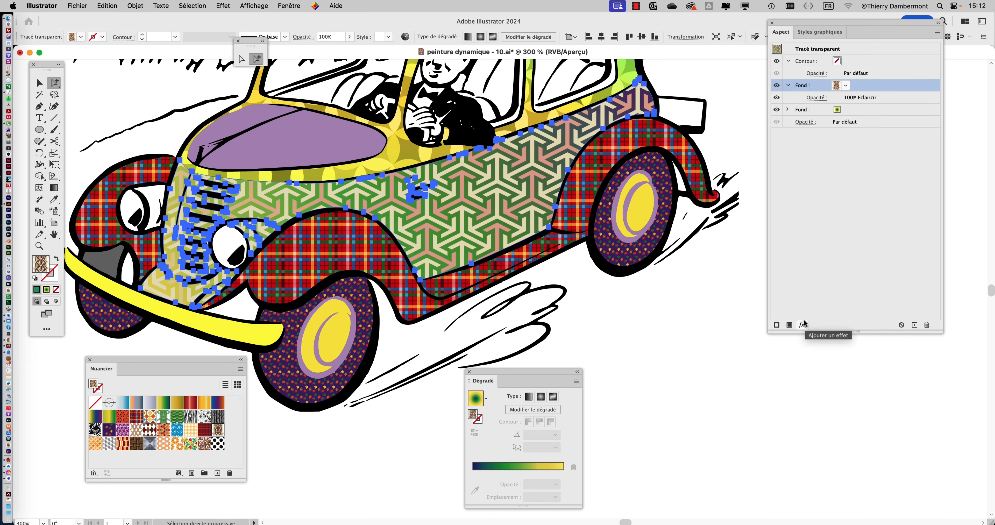
left_click_drag(137, 362, 659, 61)
Open the Graphiques de base_Lignes pattern swatch library
left_click(615, 173)
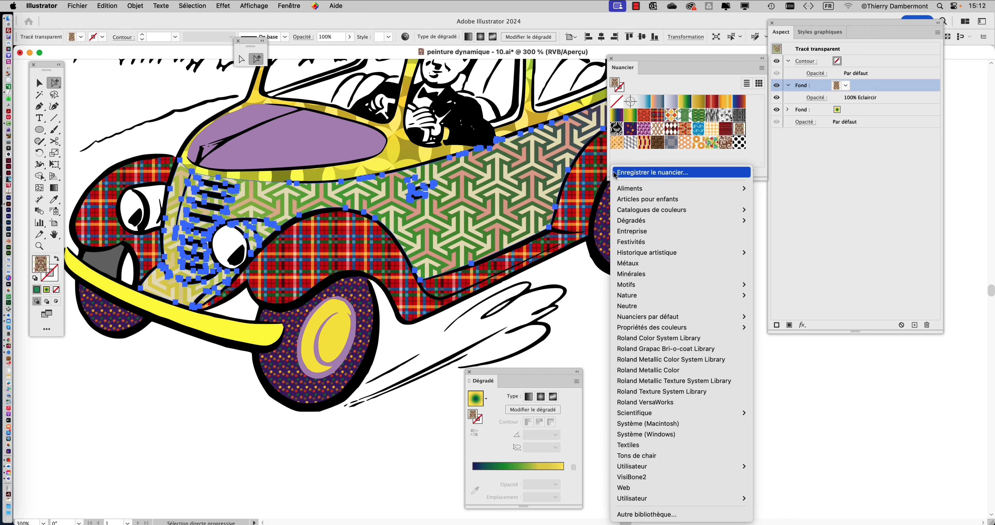
mouse_move(629, 223)
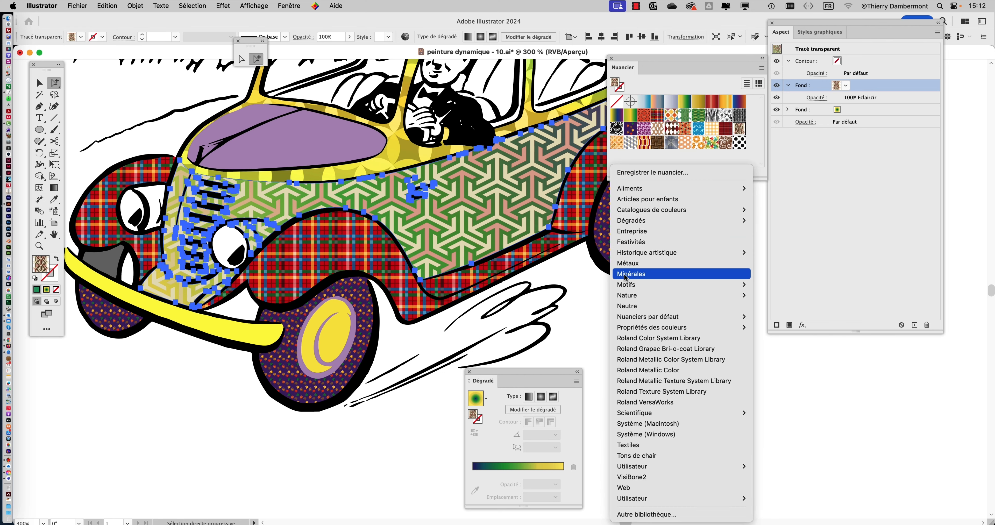
mouse_move(657, 285)
mouse_move(807, 296)
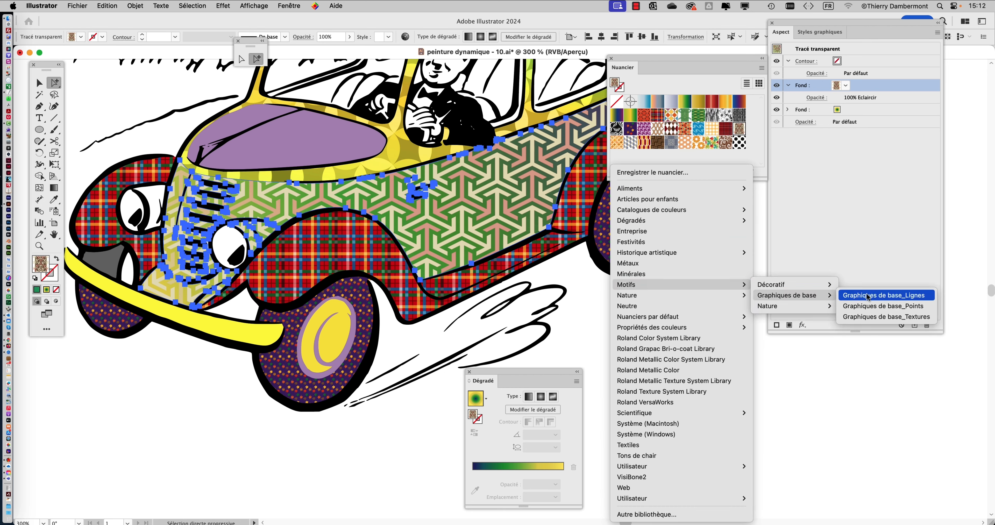
left_click(867, 297)
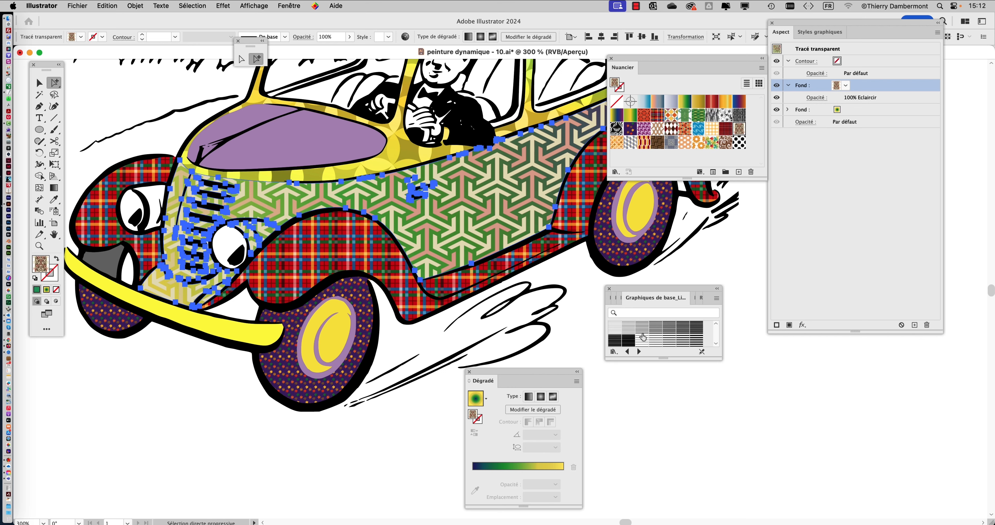
Try several horizontal and vertical line patterns from the Graphiques de base_Lignes library on the body's upper fill, enlarging the library panel
left_click(642, 332)
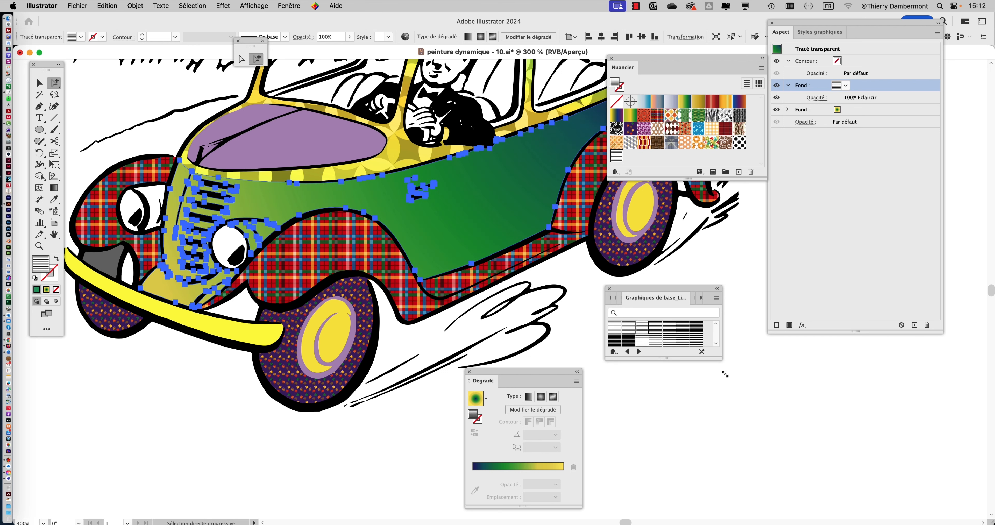
left_click_drag(725, 373, 762, 463)
left_click(685, 361)
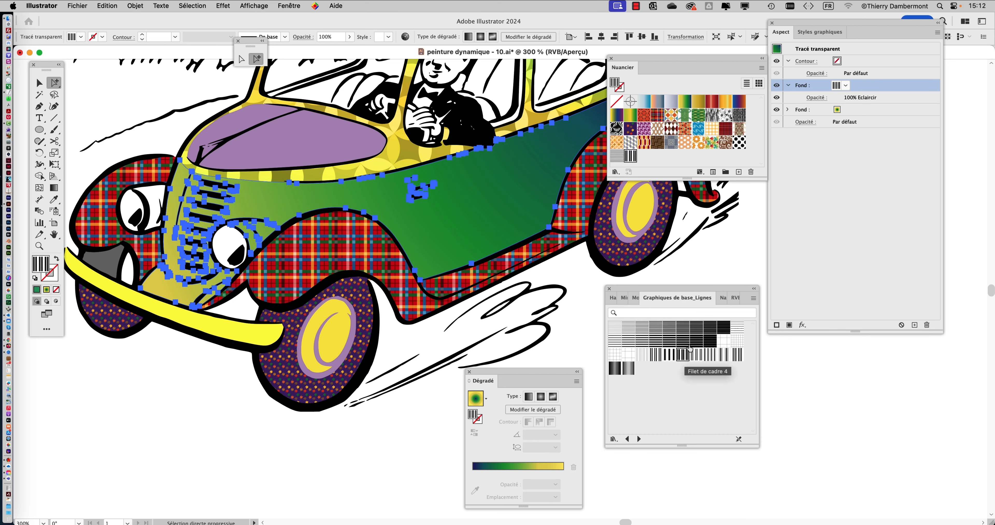
left_click(669, 342)
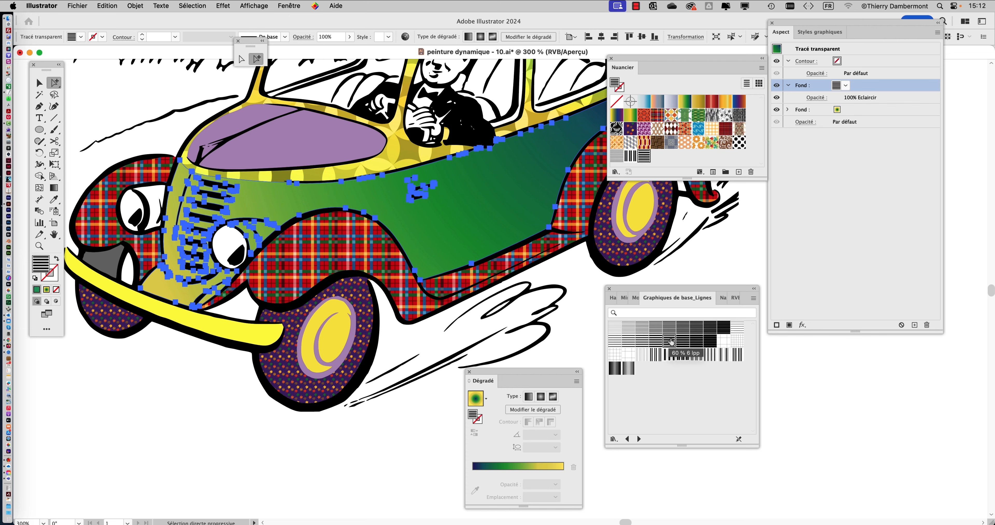
left_click(684, 331)
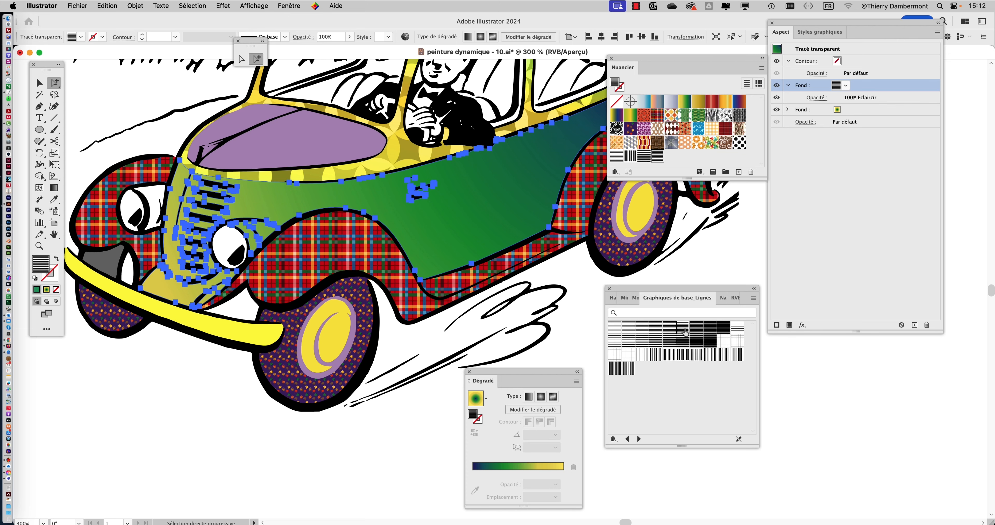
Hide the car body's gradient fill to examine the line pattern on its own, restoring the gradient's visibility at the end
scroll(464, 246, "up", 1)
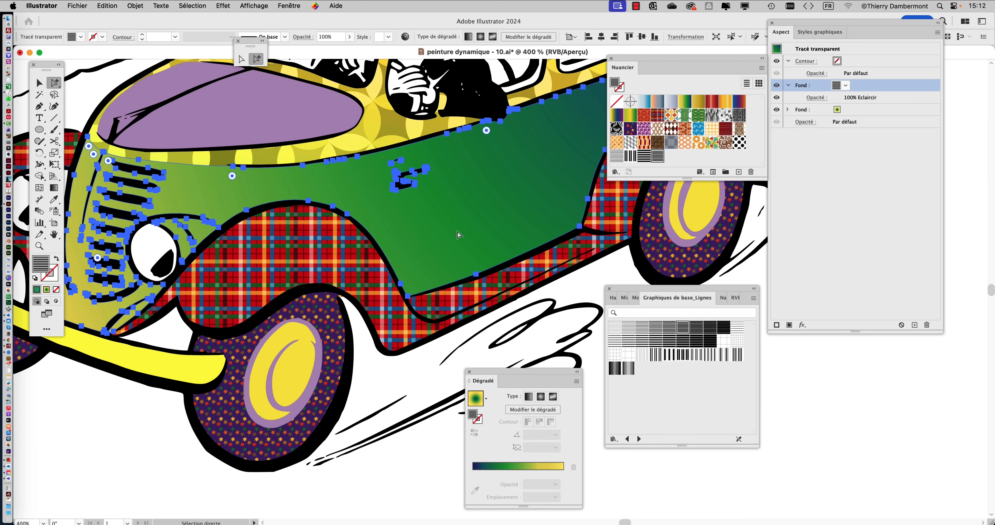
scroll(458, 234, "up", 1)
left_click(857, 112)
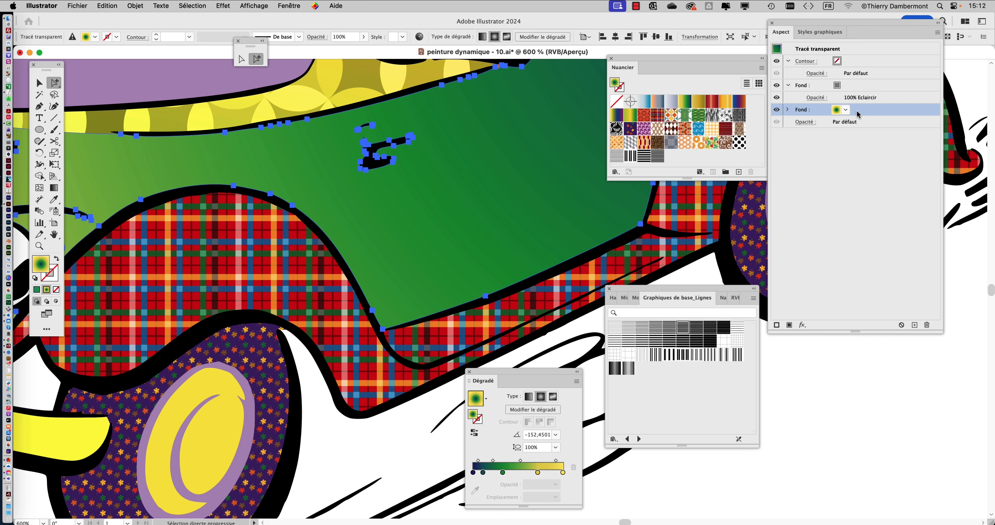
left_click(776, 110)
left_click(776, 110)
left_click(775, 110)
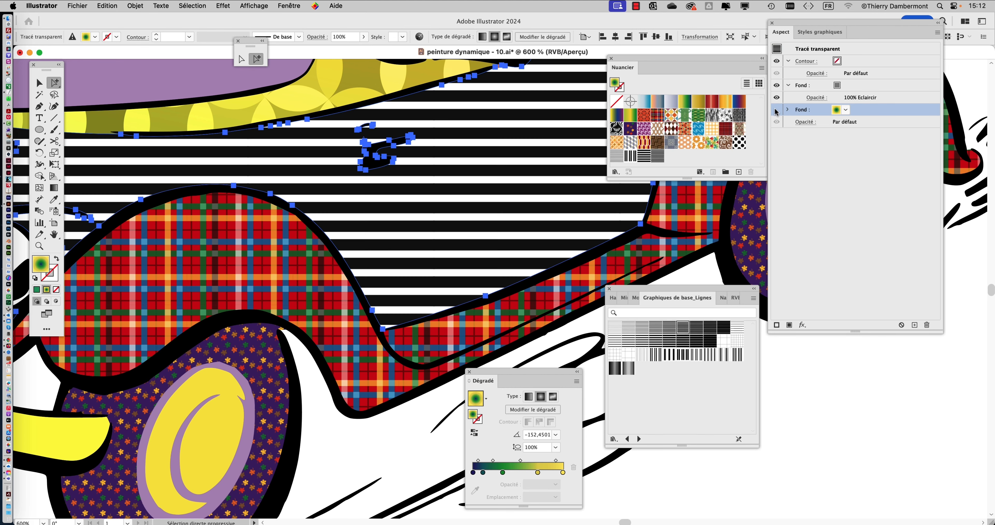
left_click(776, 111)
Set the blend mode of the body's line pattern fill to Normale
left_click(865, 86)
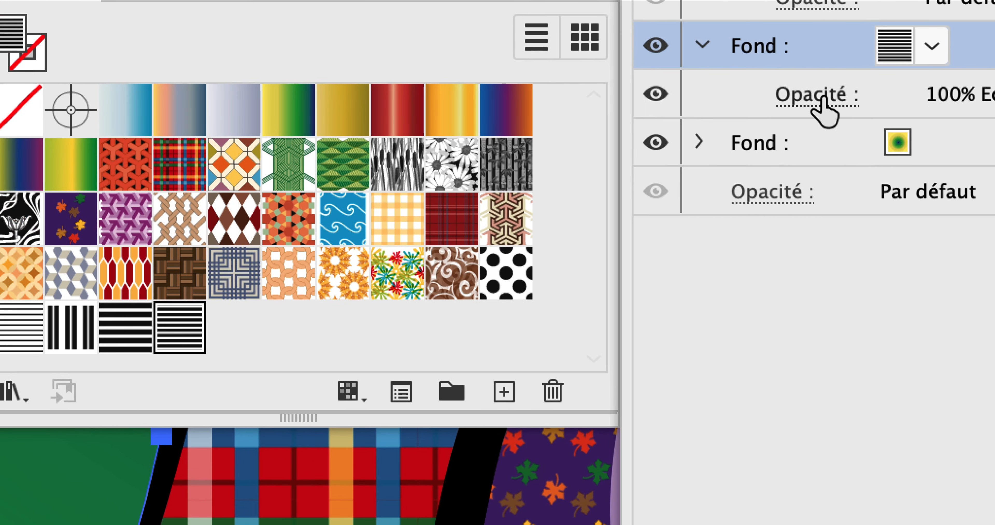
left_click(753, 124)
left_click(470, 169)
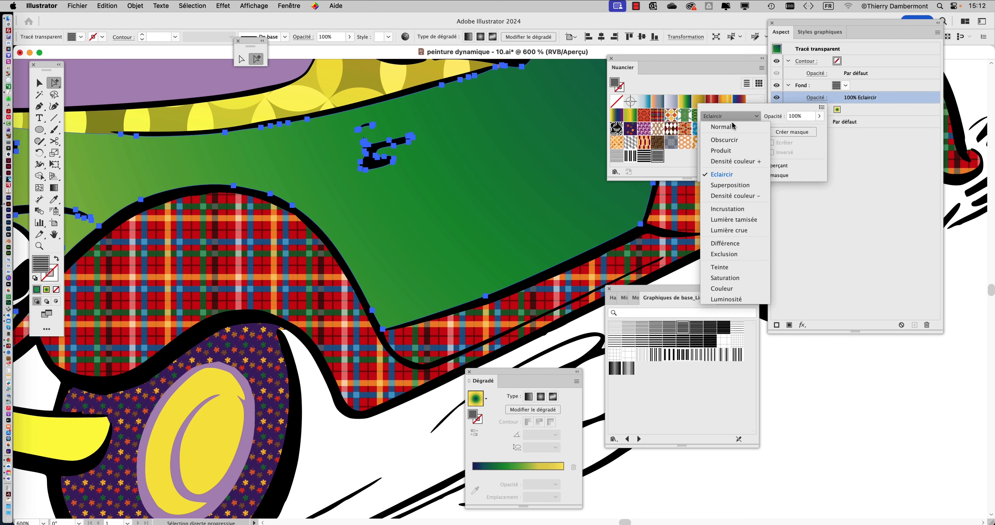
left_click(733, 127)
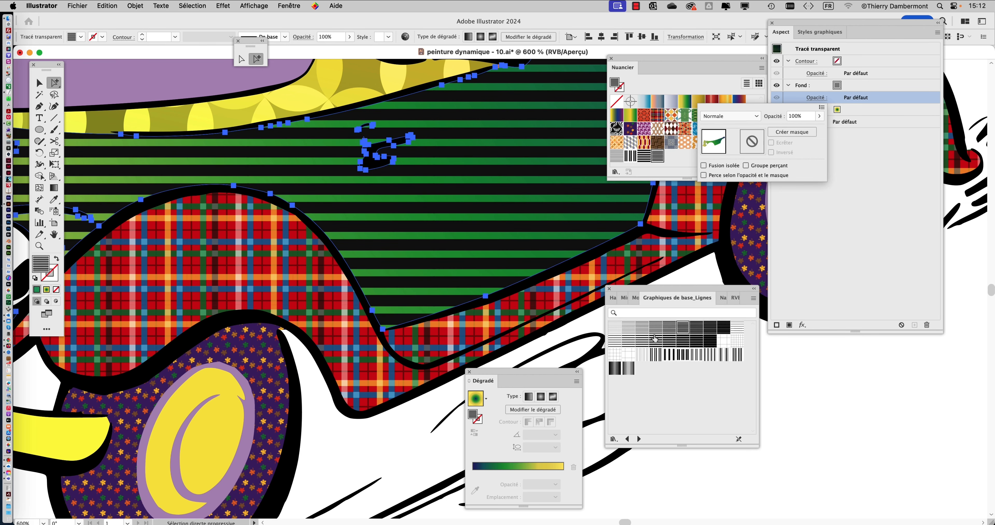
Try vertical line patterns and dot patterns from the Graphiques de base_Points library on the body's upper fill
left_click(683, 358)
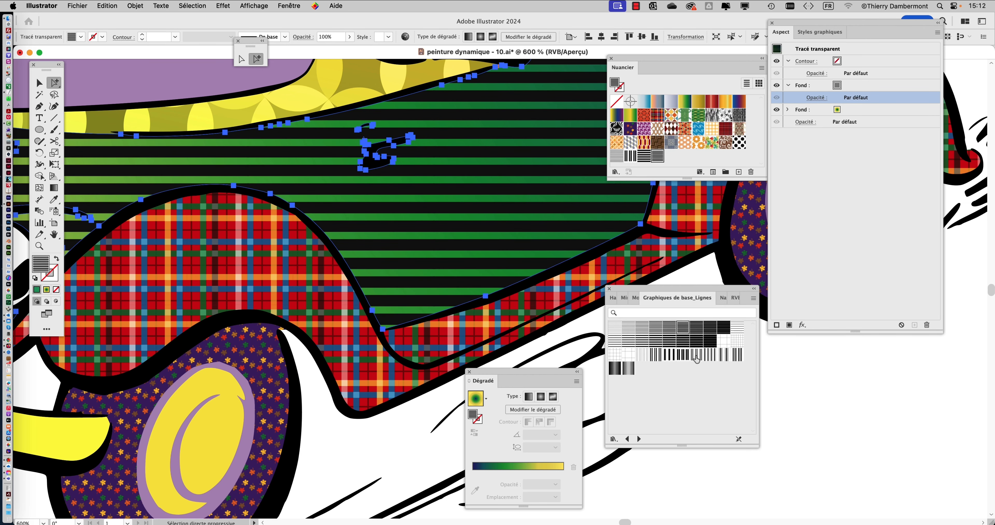
left_click(885, 85)
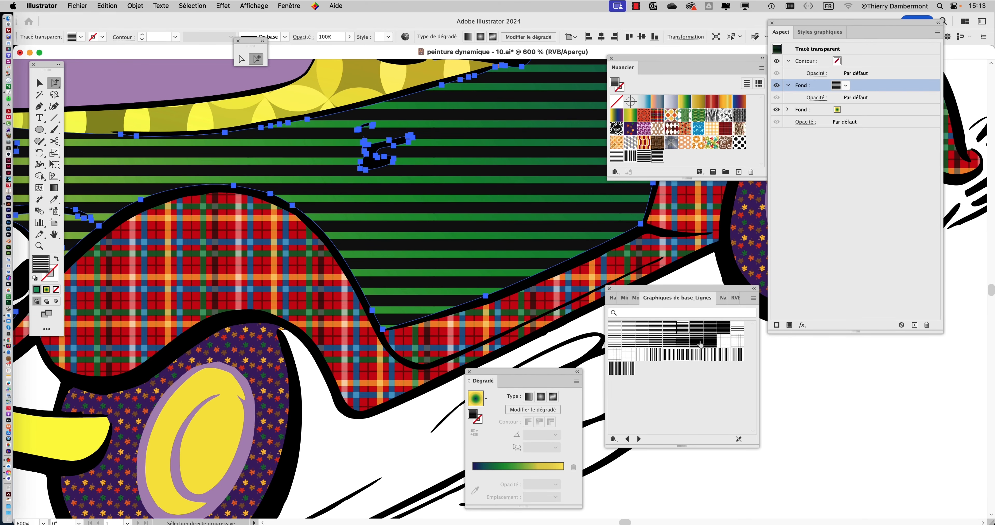
left_click(680, 359)
left_click(695, 359)
left_click(710, 356)
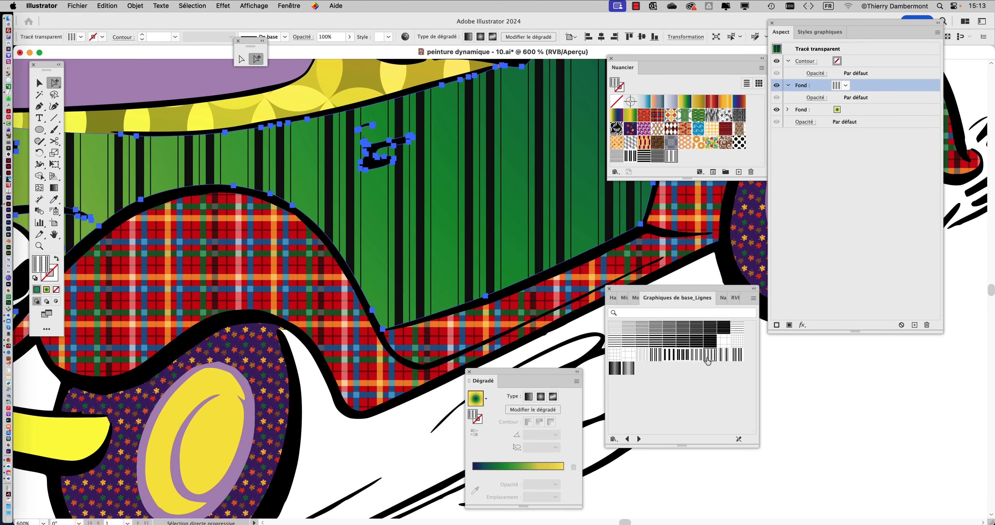
scroll(423, 263, "down", 3)
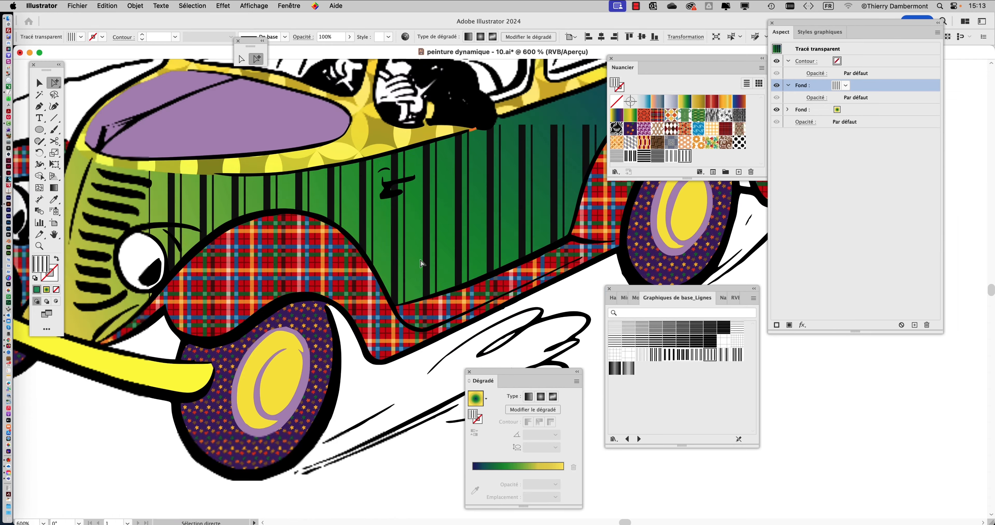
scroll(426, 263, "up", 1)
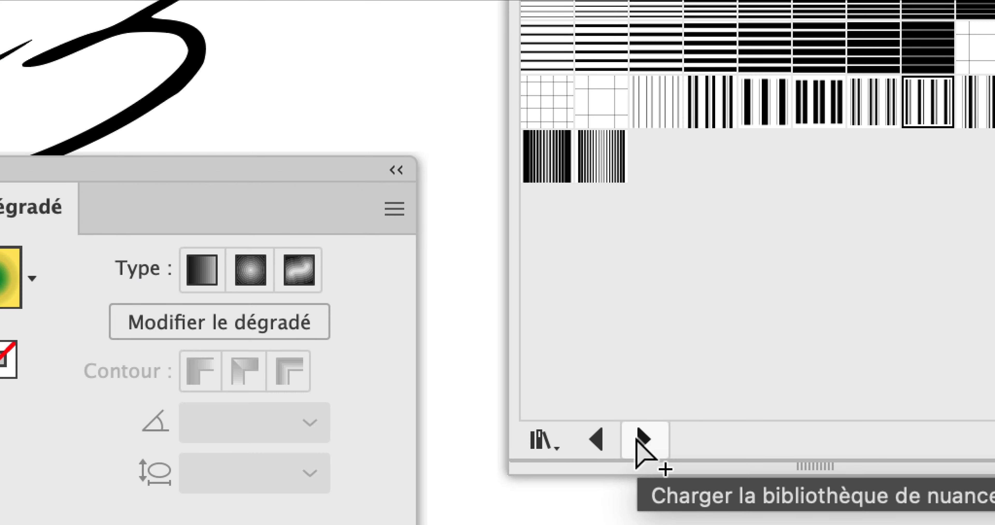
left_click(642, 444)
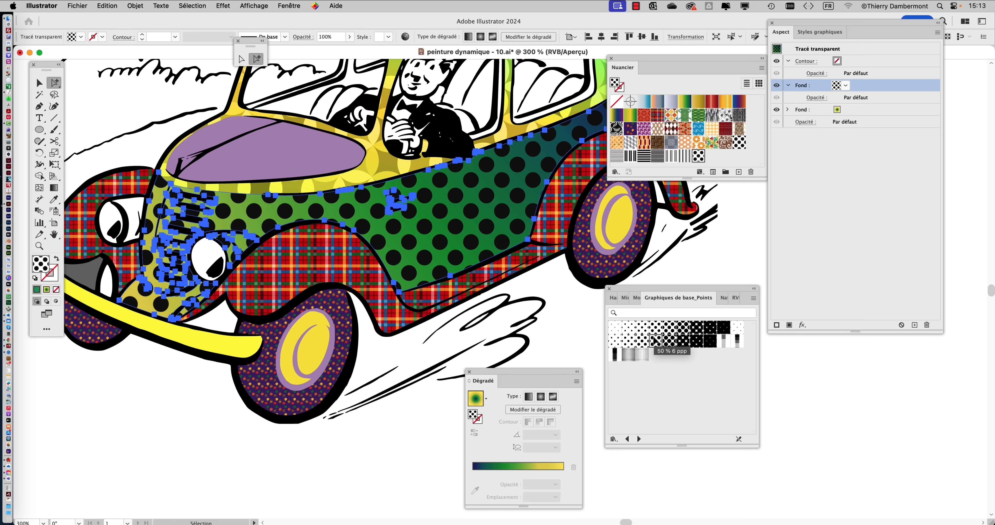
left_click(634, 358)
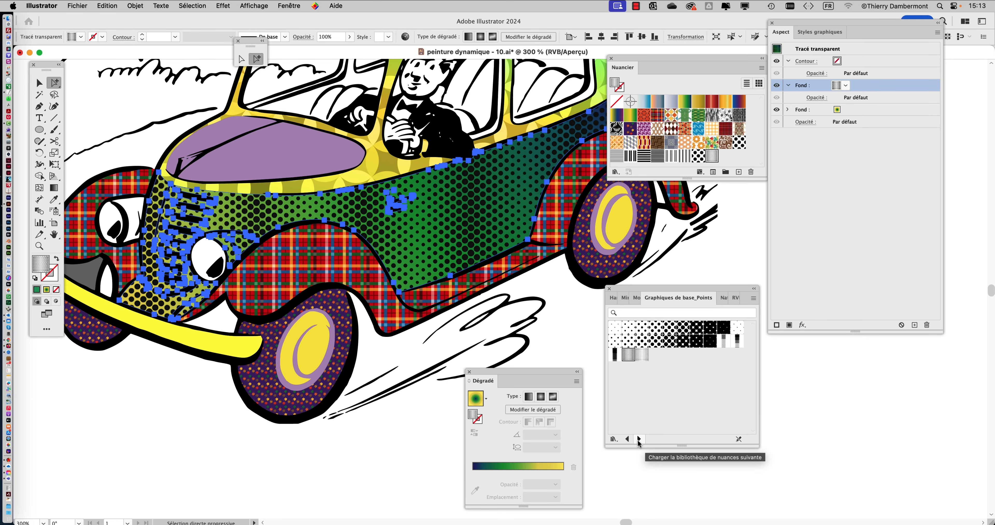
Open the Graphiques de base_Textures library, try several textures on the body's upper fill and apply the scattered black V-stroke texture
left_click(638, 440)
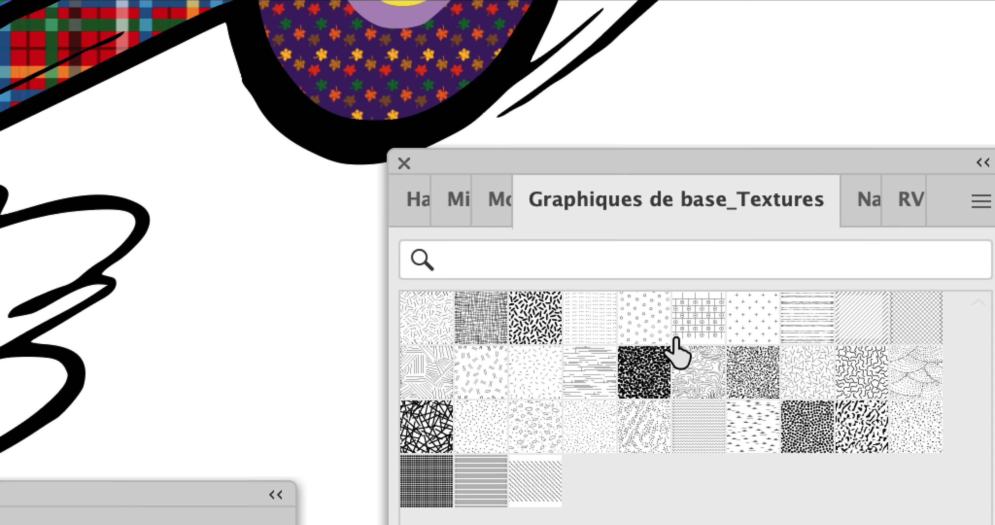
left_click(707, 223)
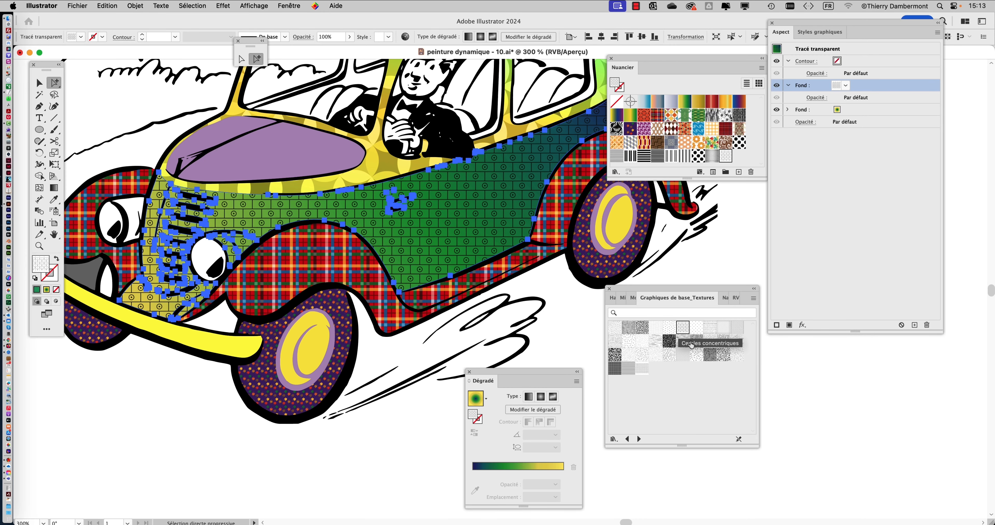
left_click(842, 404)
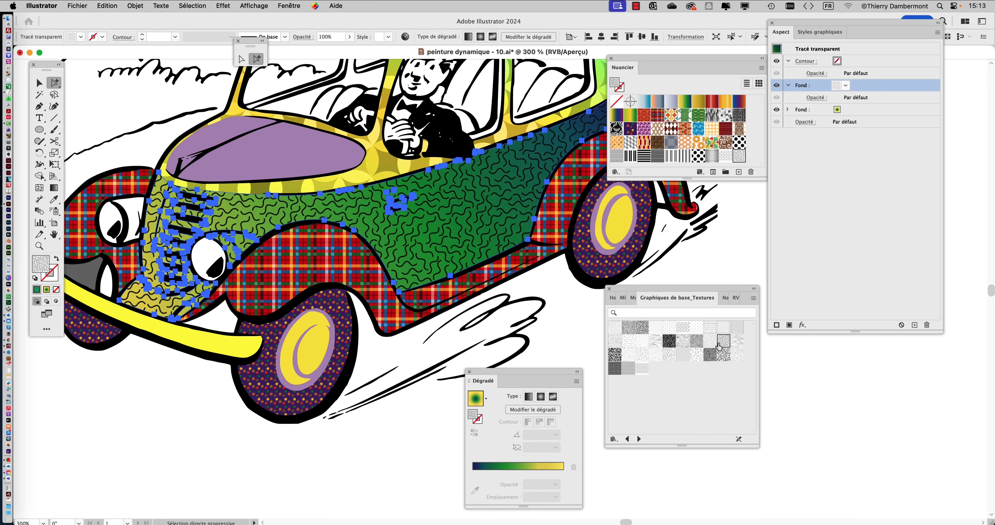
left_click(701, 357)
left_click(715, 345)
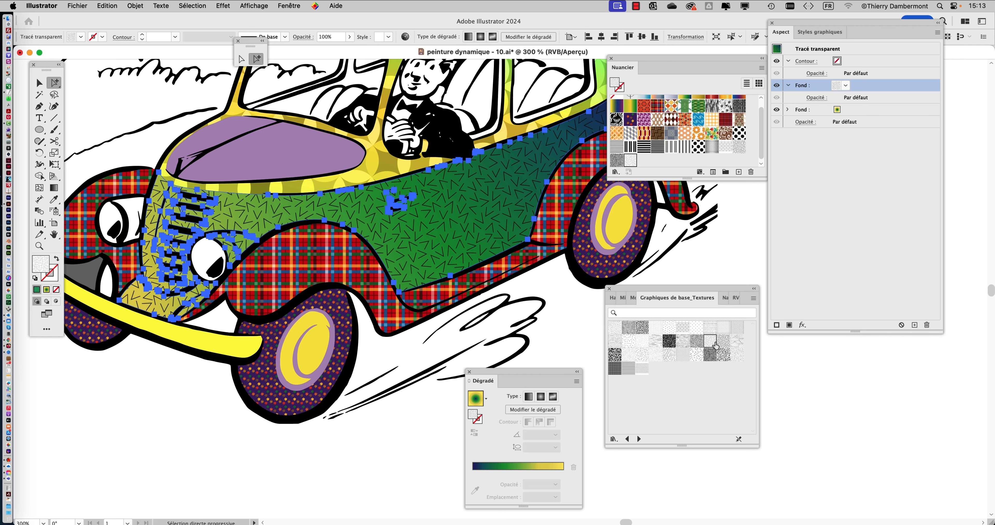
Scale the body's texture pattern uniformly to 250%, transforming only the pattern, and deselect the body
double_click(55, 153)
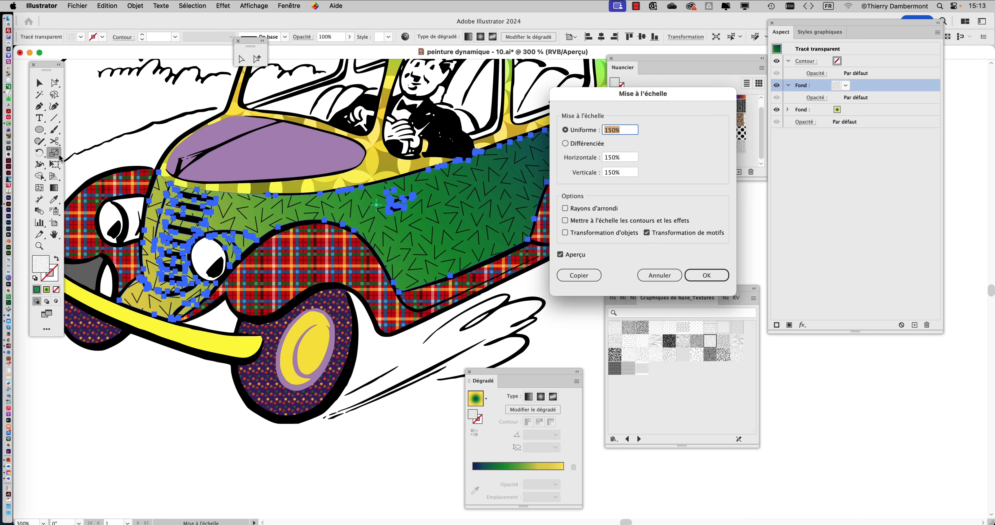
type("250")
key("Tab")
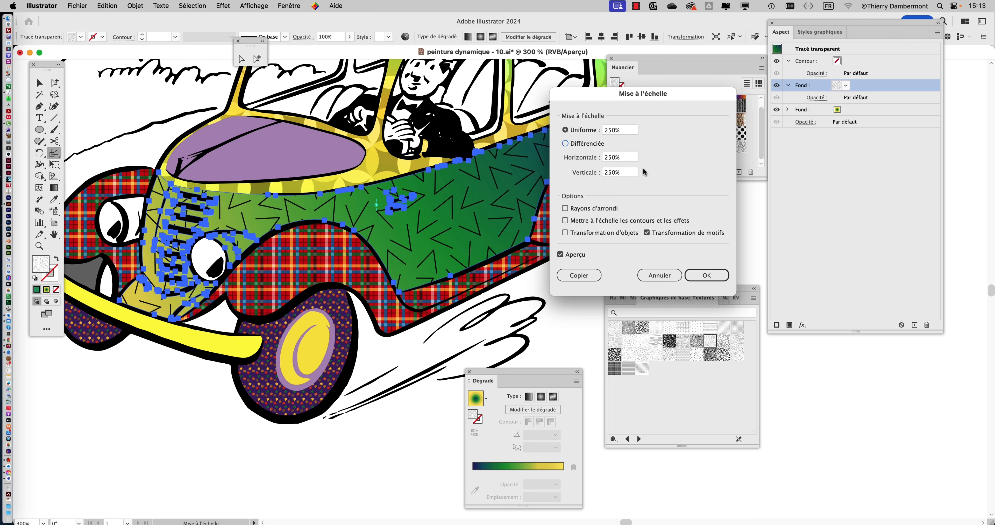
left_click(703, 274)
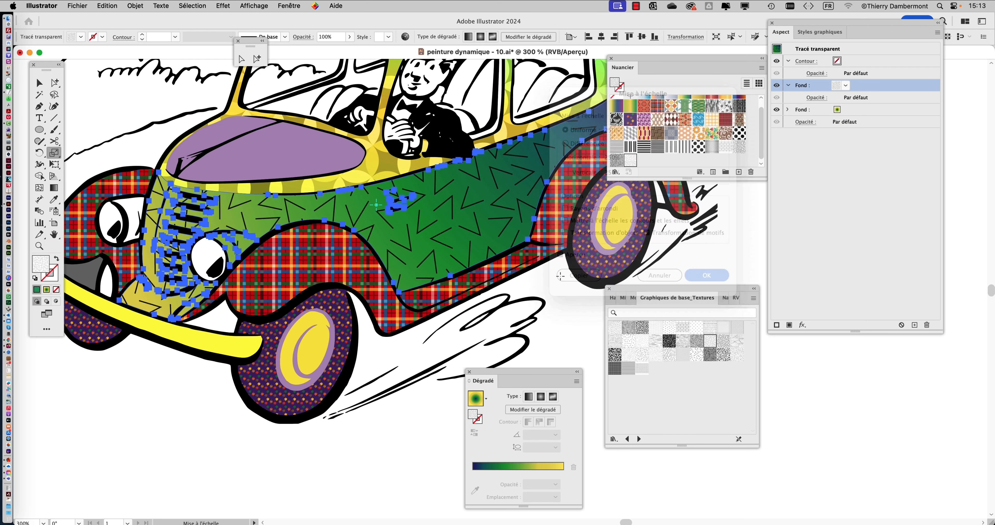
left_click(55, 82)
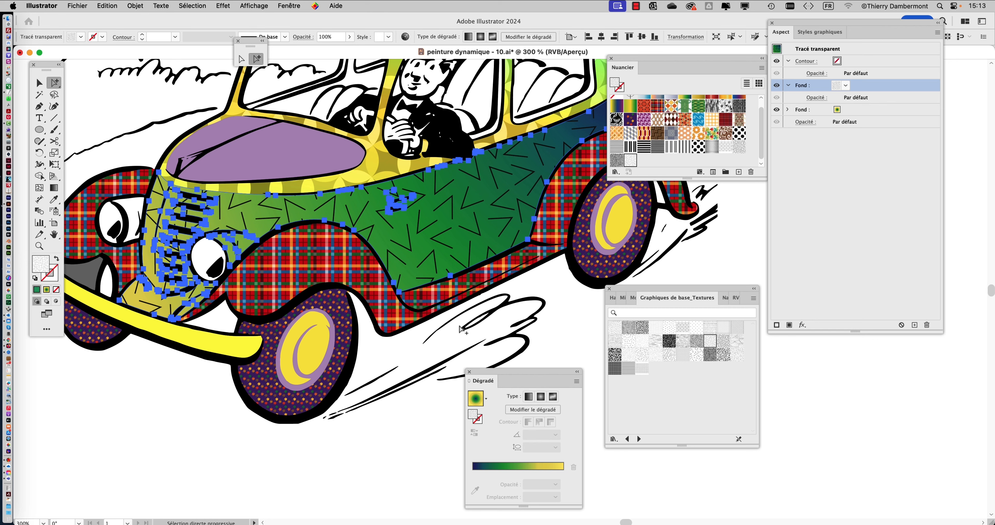
left_click(423, 360)
scroll(431, 309, "down", 1)
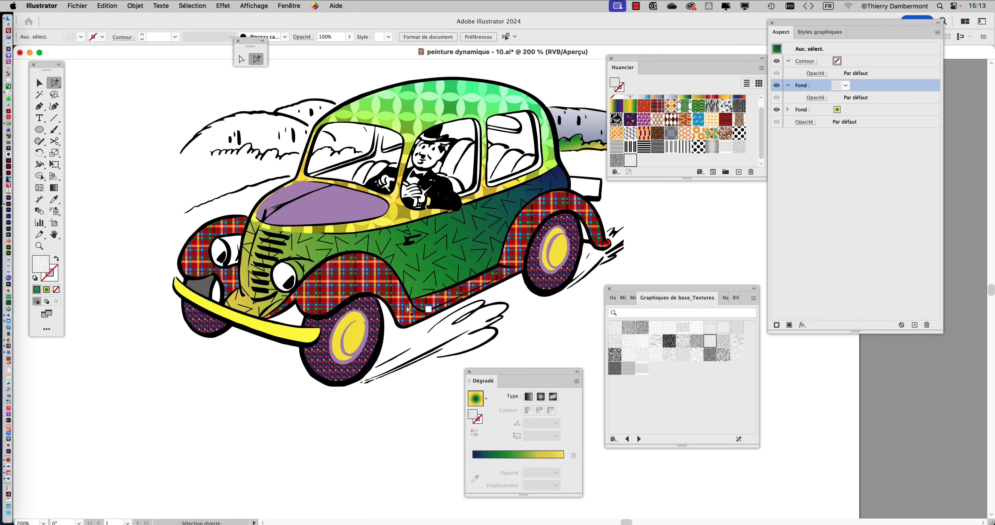
scroll(407, 309, "right", 5)
Save the document as a new version named peinture dynamique - 11.ai, keeping the Illustrator 2020 format options
left_click(74, 5)
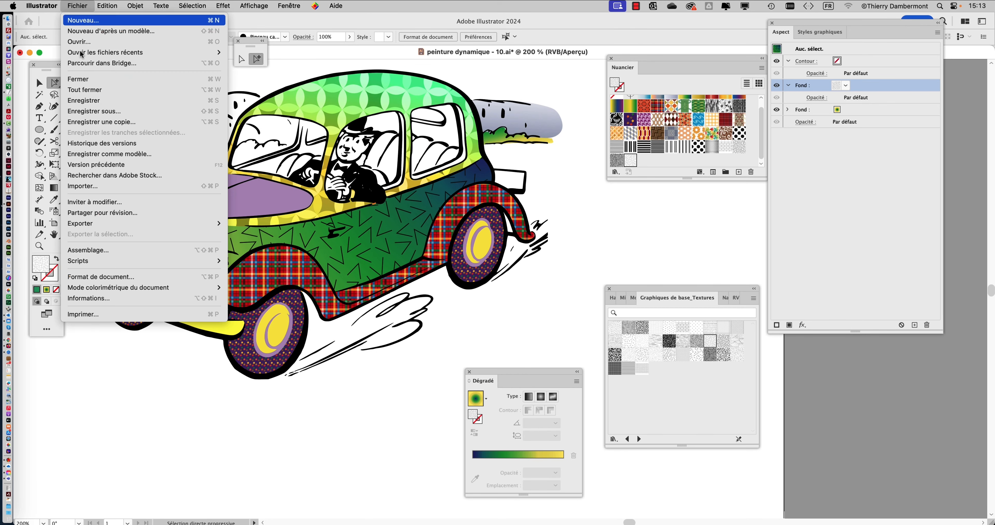
left_click(95, 111)
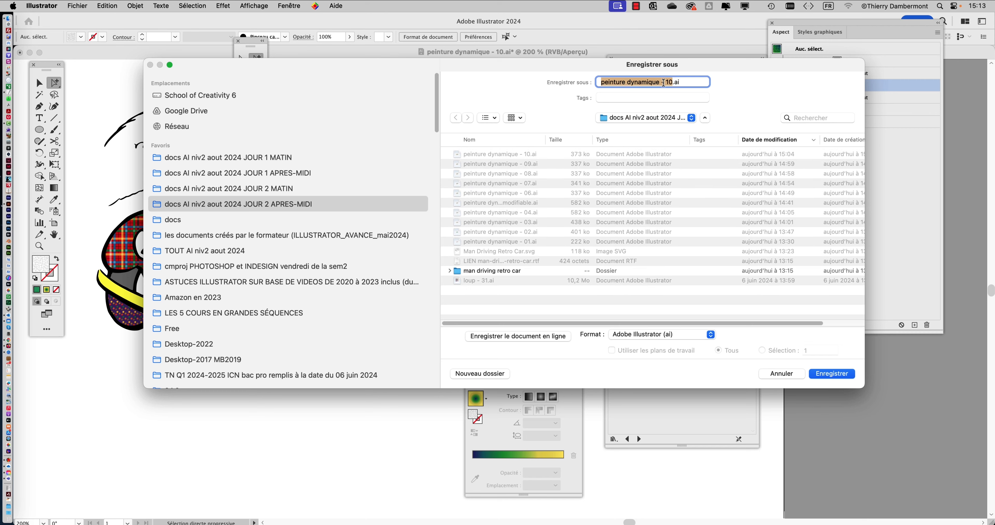
left_click(664, 83)
type("1")
key("Return")
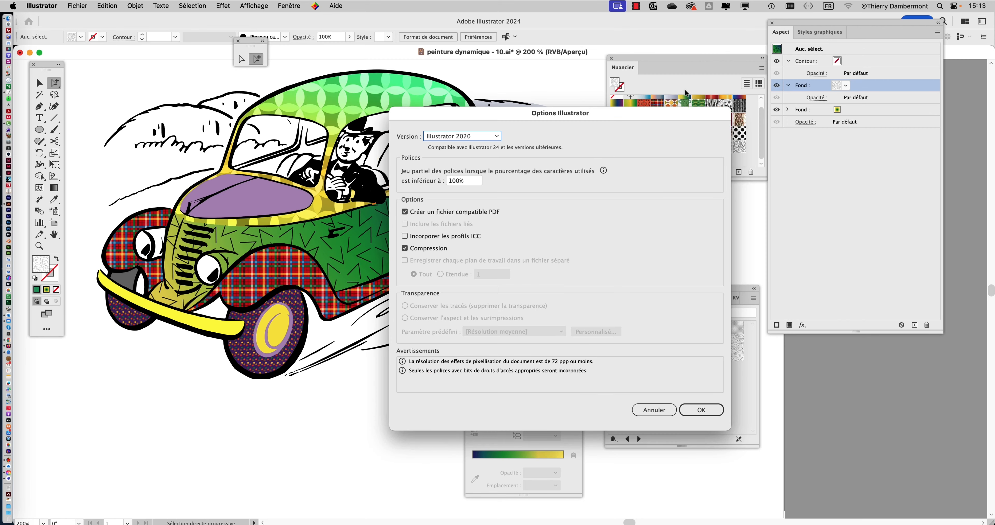
left_click(695, 410)
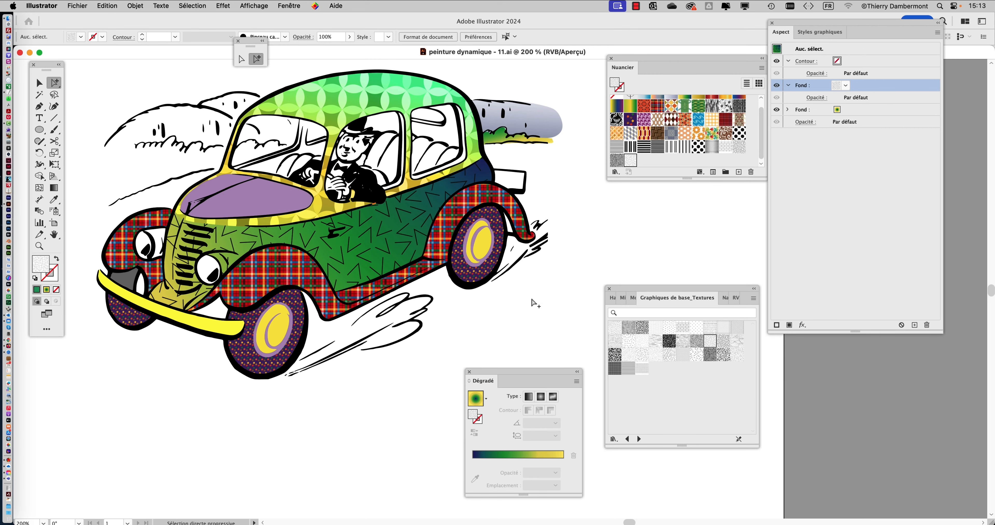
Select the rear wheel's leaf-patterned tyre and add a new fill above its existing pattern fill
scroll(501, 279, "up", 2)
left_click(437, 266)
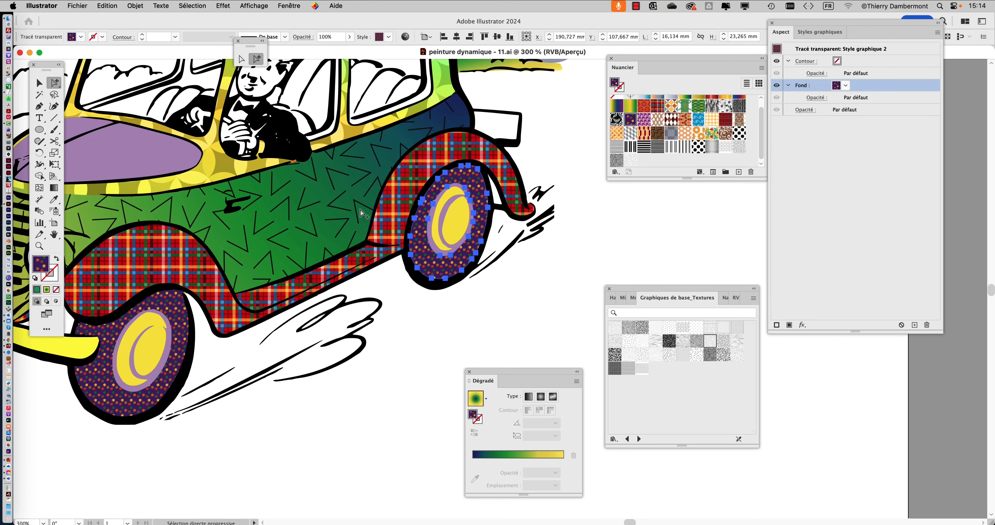
left_click(472, 312)
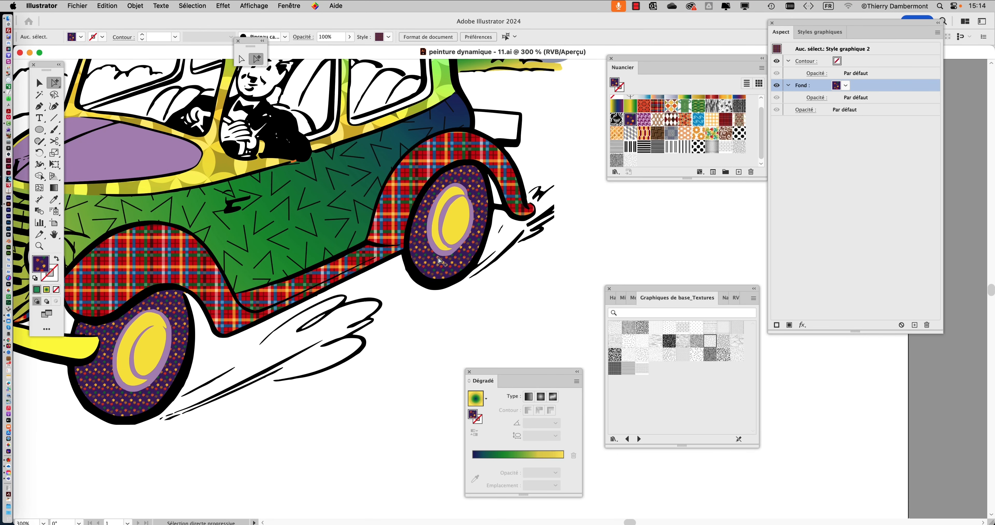
left_click(435, 263)
key("super+plus")
key("super+plus")
key("super+plus")
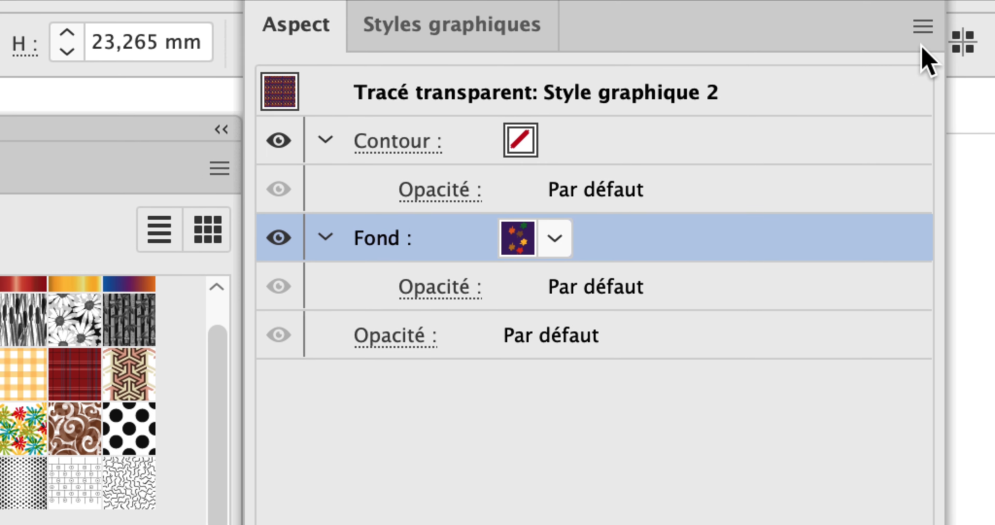
left_click(922, 29)
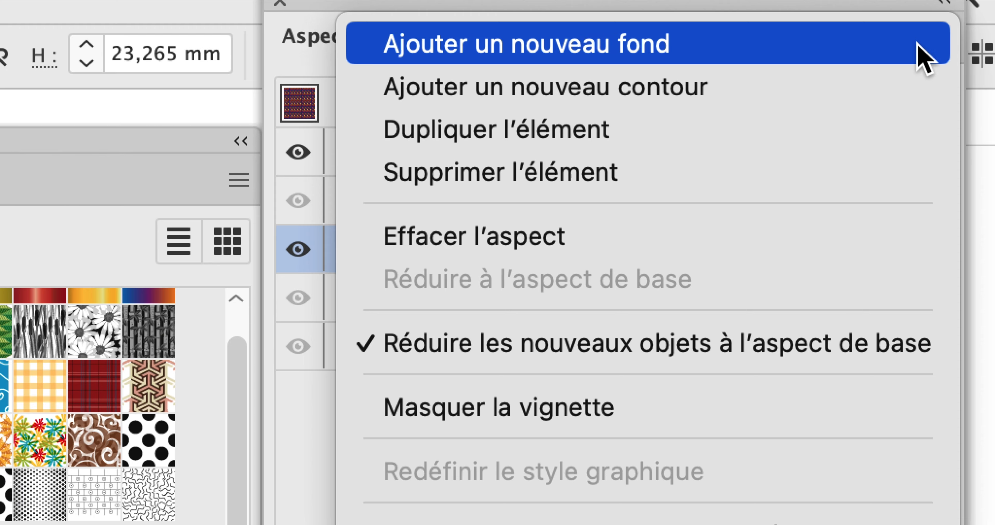
left_click(922, 43)
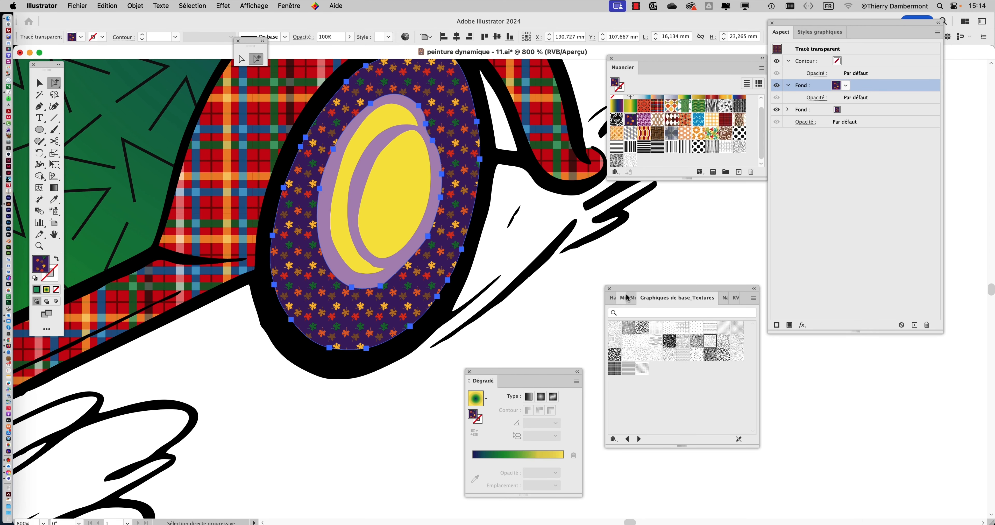
Open the Feuillage gradient library, browse on to Fruits et légumes and apply the green-to-burgundy gradient to the rear tyre's upper fill
left_click(616, 172)
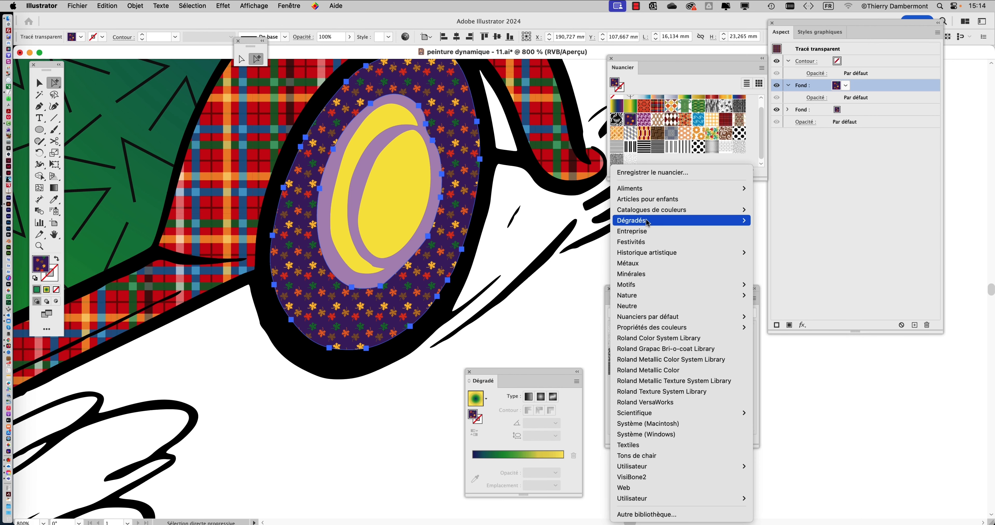
mouse_move(647, 223)
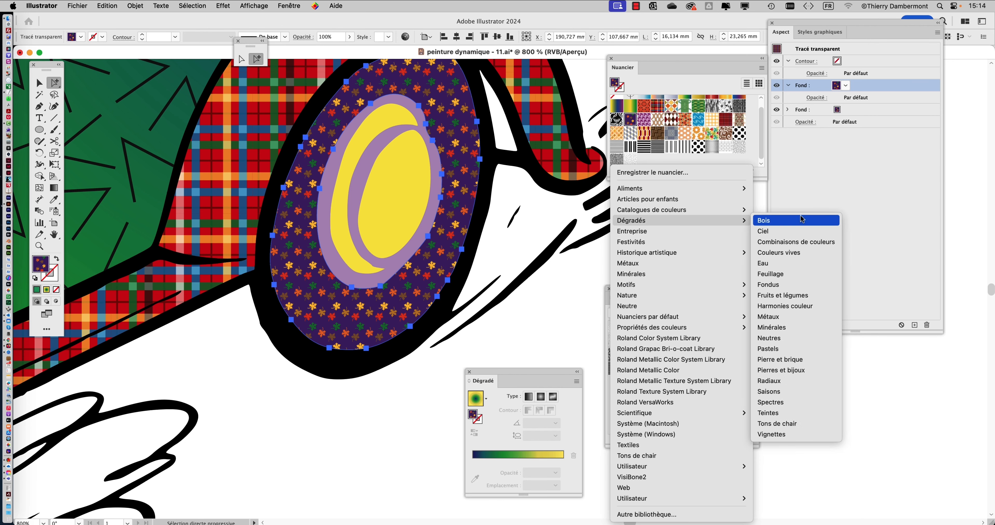
left_click(799, 280)
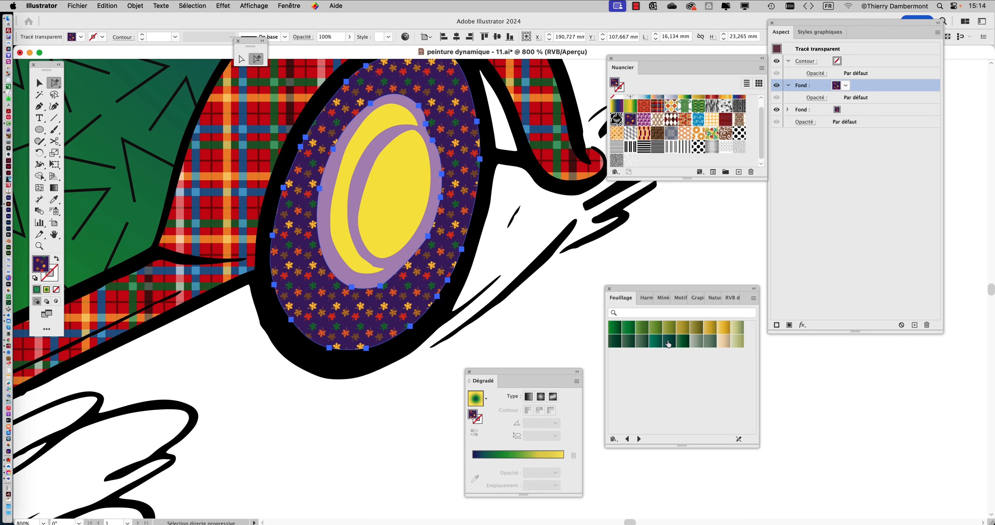
left_click(668, 342)
left_click(638, 440)
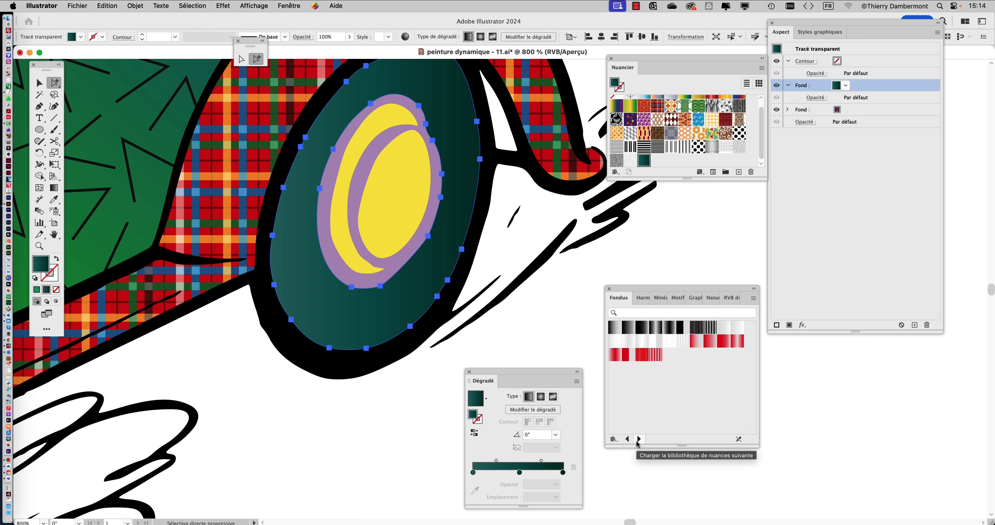
left_click(639, 440)
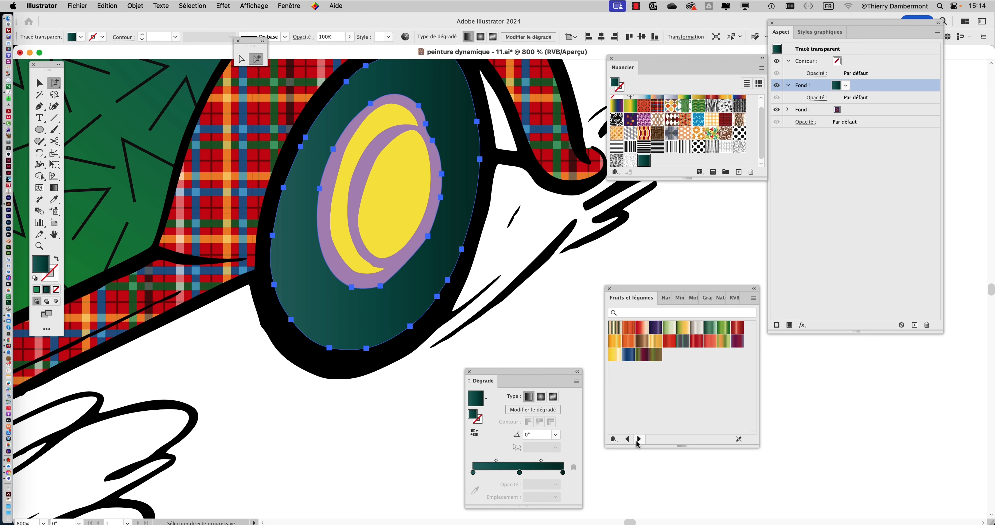
left_click(642, 355)
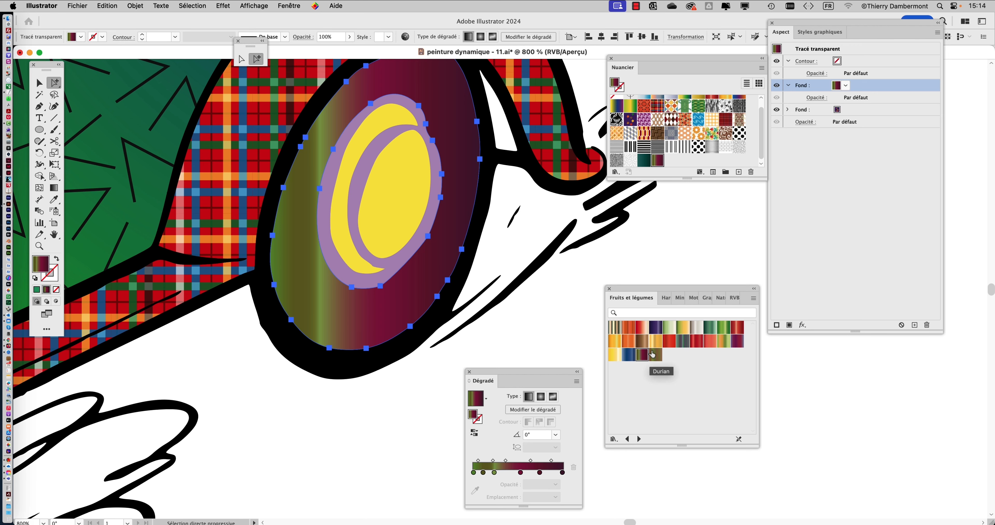
Reposition the gradient settings beside the rear tyre and change its upper fill to a radial gradient
left_click(288, 6)
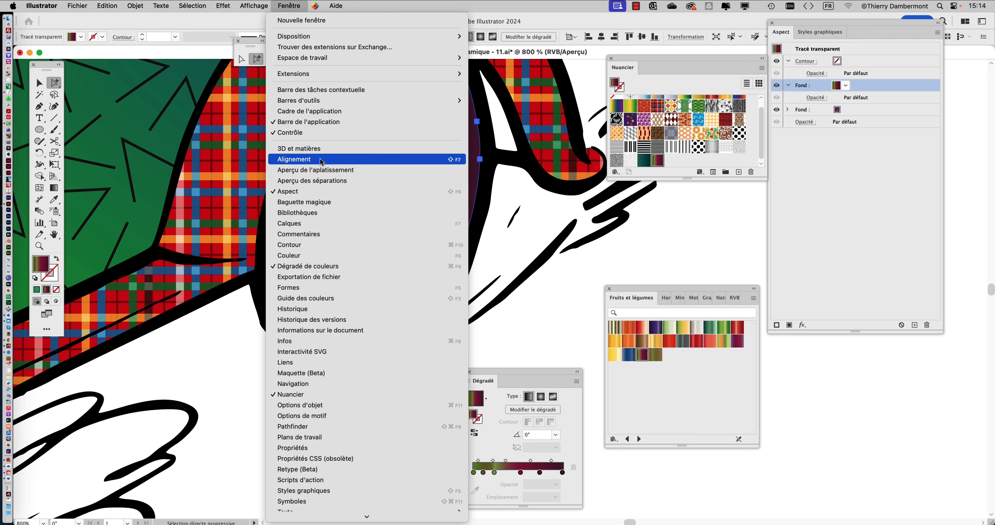
left_click(322, 267)
left_click(284, 3)
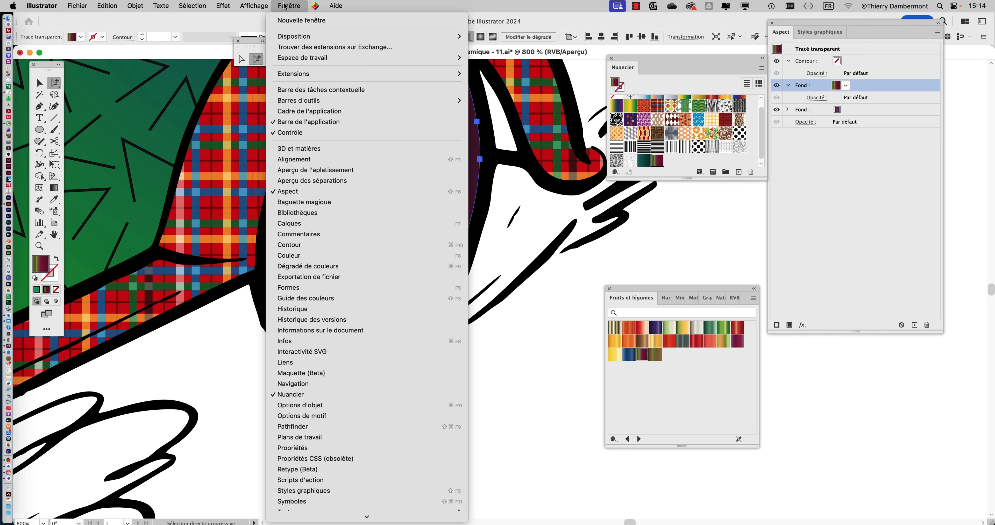
left_click(311, 268)
left_click_drag(480, 375, 493, 263)
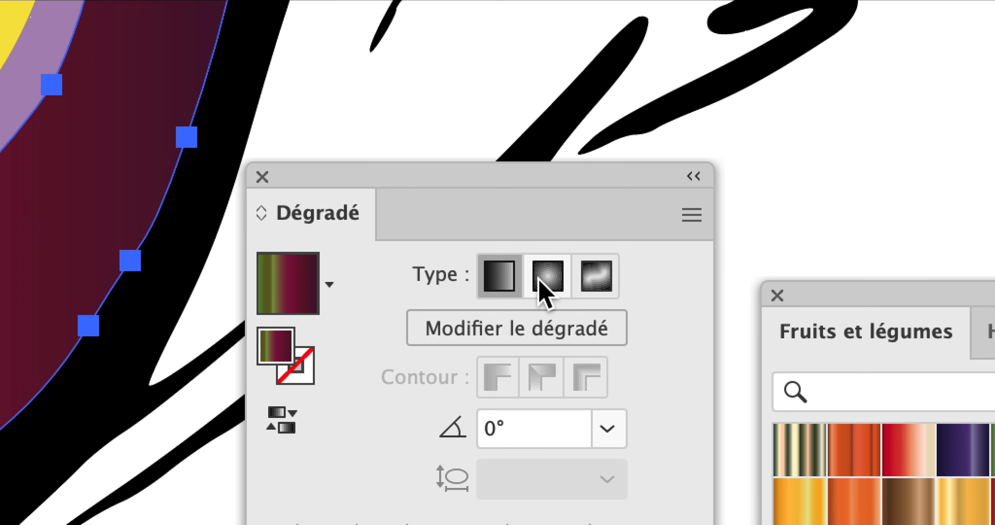
left_click(549, 285)
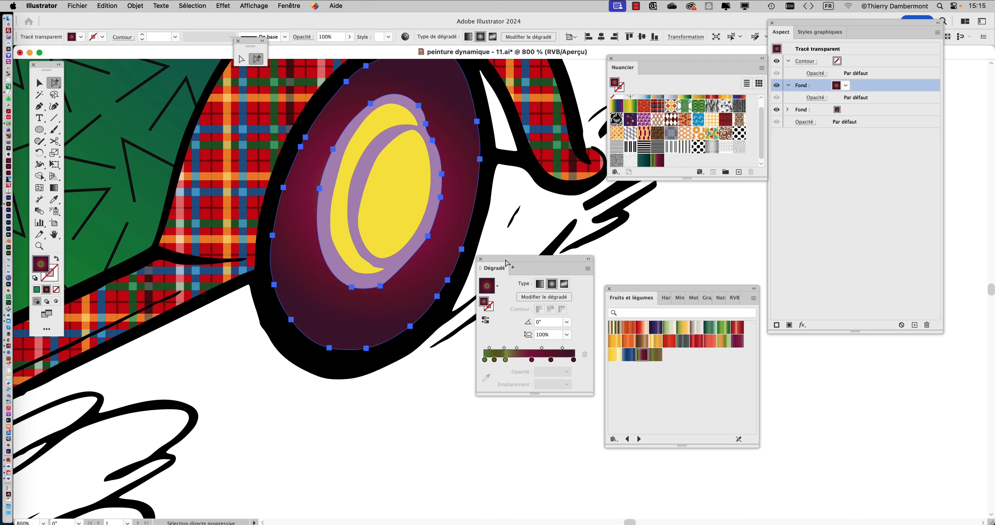
Apply the red-to-cream Fruits et légumes gradient to the rear tyre's upper fill and set that fill's blend mode to Densité couleur –
scroll(327, 250, "down", 1)
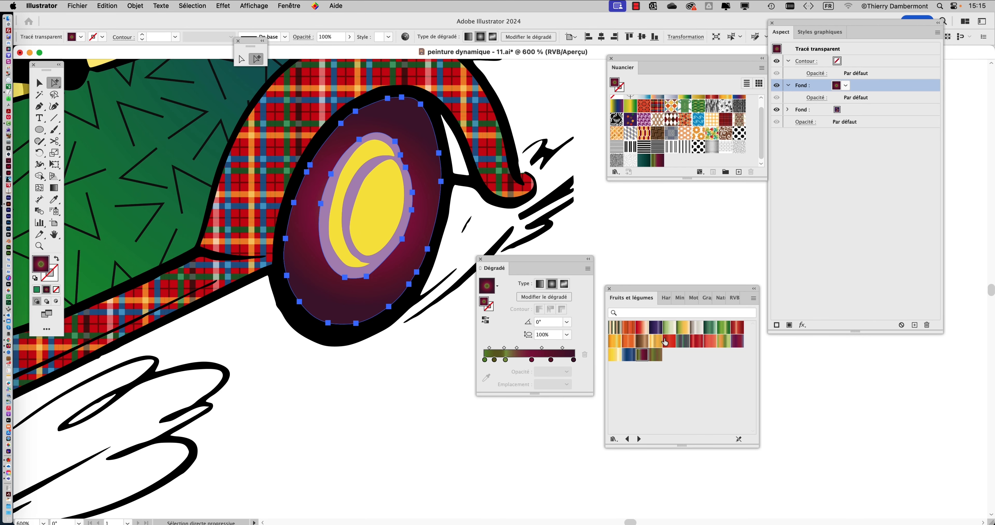
left_click(642, 332)
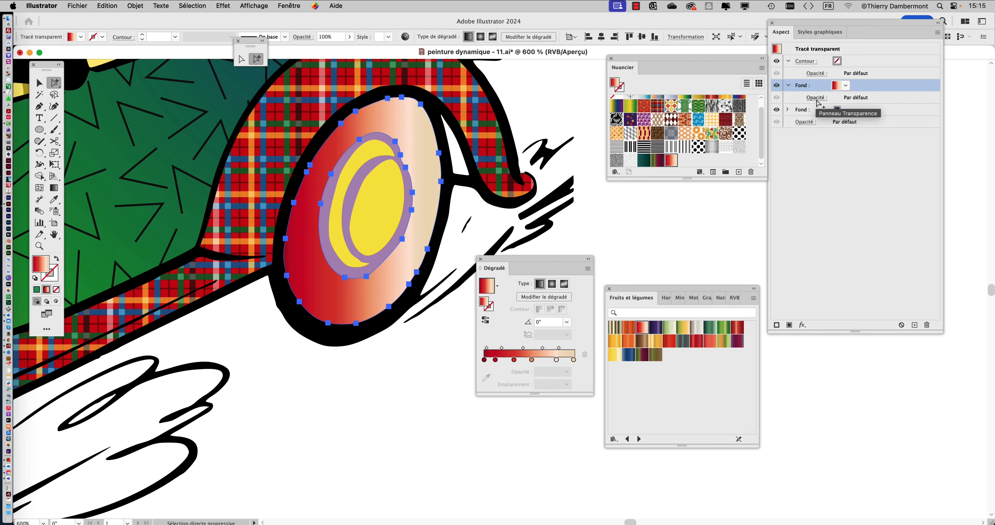
left_click(827, 96)
left_click(726, 122)
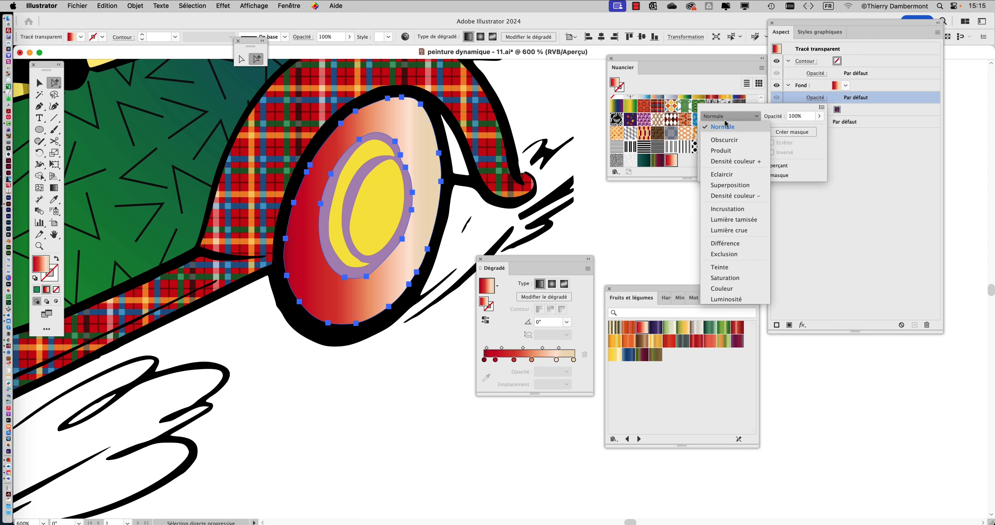
left_click(726, 139)
key("Down")
key("Down")
key("Down")
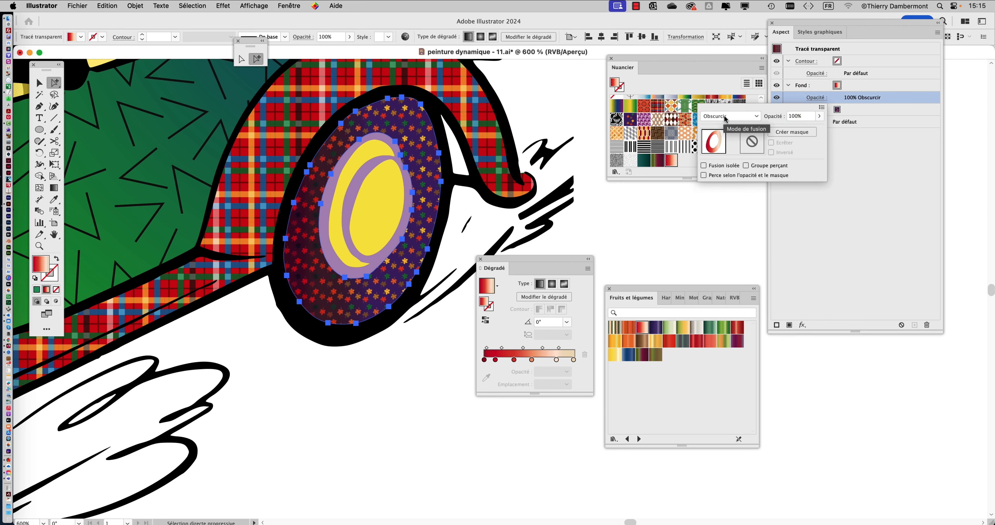
key("Down")
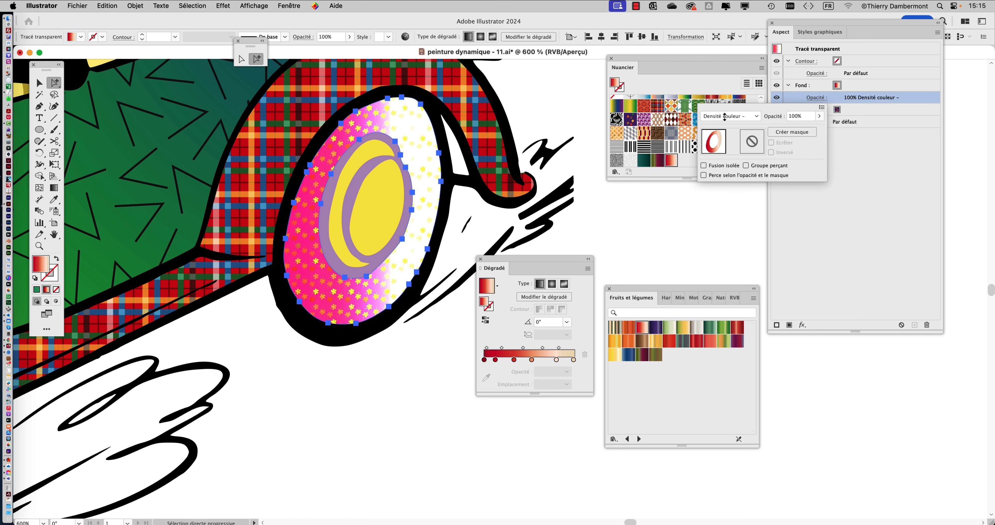
left_click(871, 161)
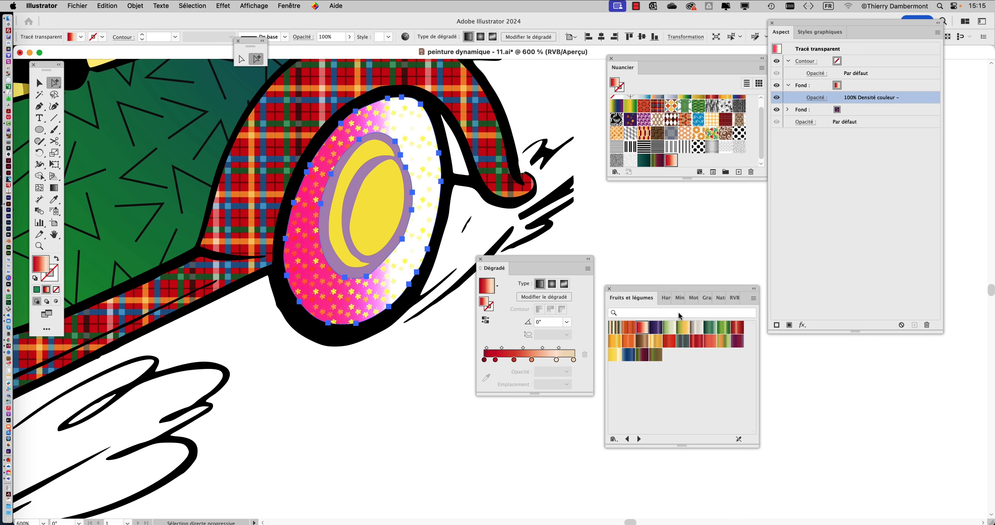
left_click(864, 199)
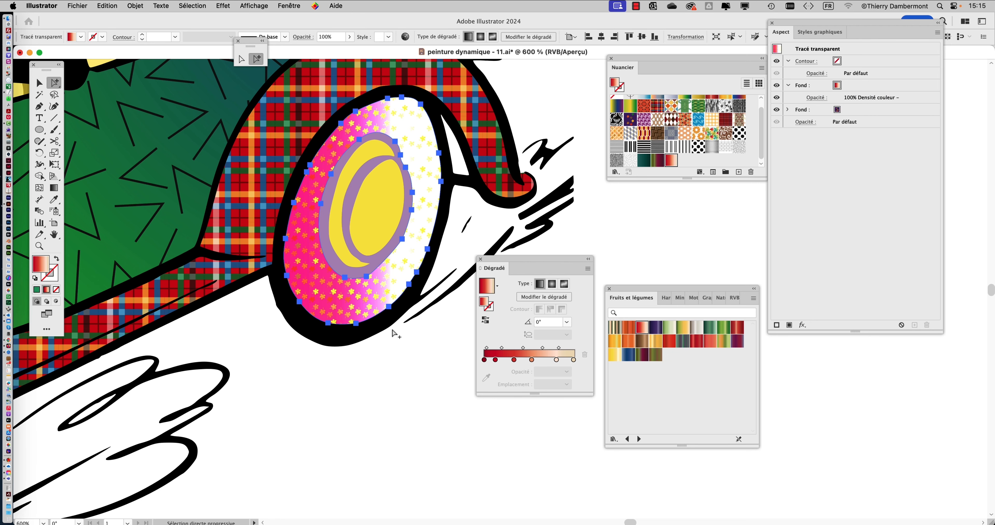
Display the graphic styles separately beside the artwork and save the rear tyre's appearance as a new graphic style
left_click(289, 5)
scroll(334, 216, "down", 3)
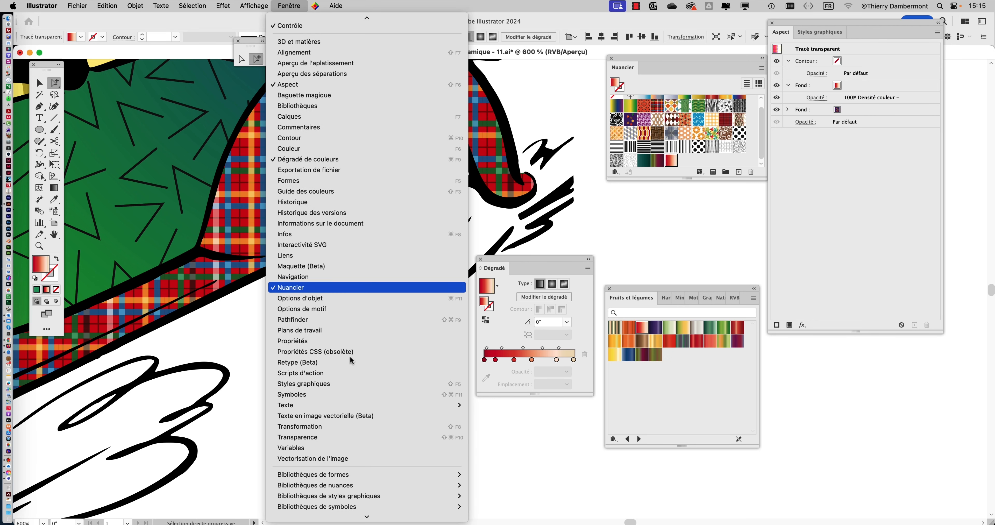
left_click(338, 386)
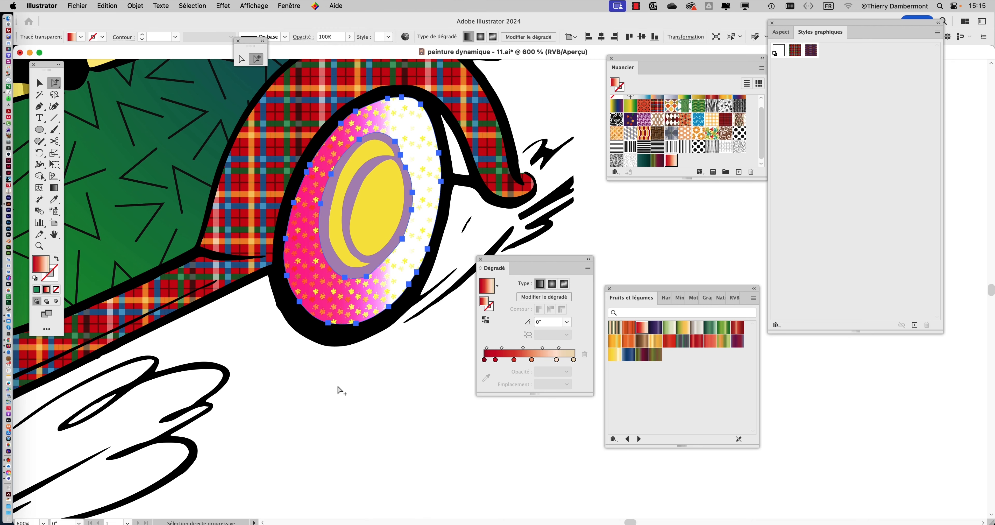
left_click_drag(835, 38, 118, 108)
left_click_drag(247, 407, 212, 218)
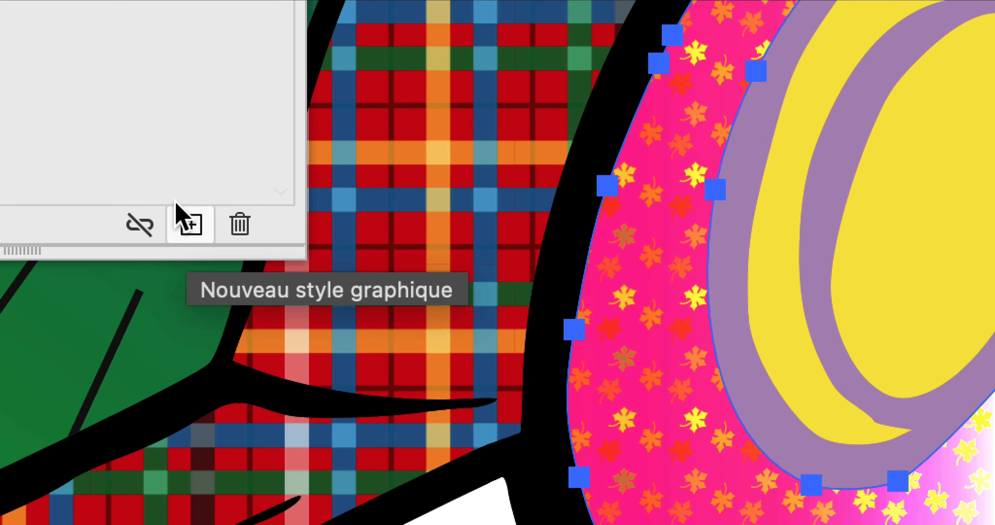
left_click(185, 219)
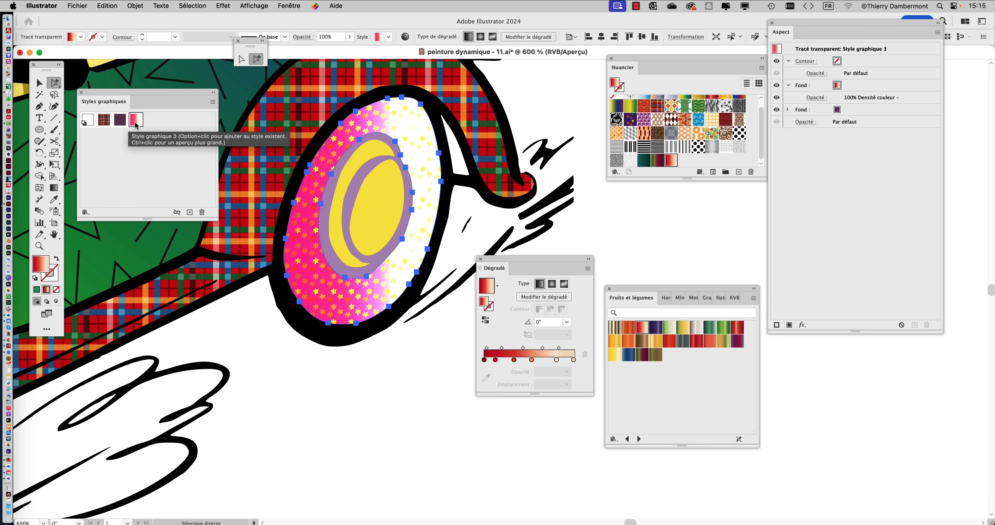
Apply the new pink leaf-pattern graphic style to both front tyres, one after the other, and deselect them
key("super+minus")
key("super+minus")
scroll(280, 312, "left", 8)
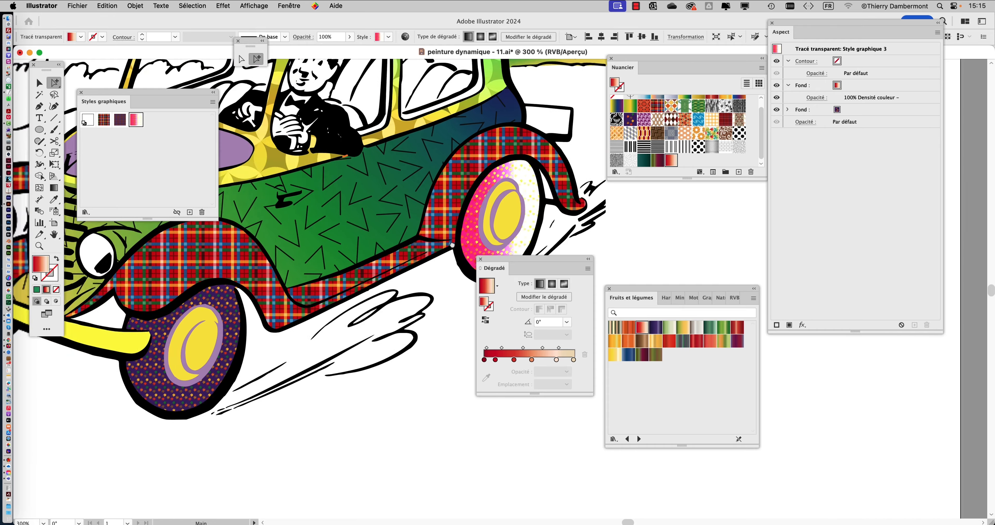
scroll(280, 312, "down", 4)
scroll(305, 255, "up", 2)
left_click(305, 255)
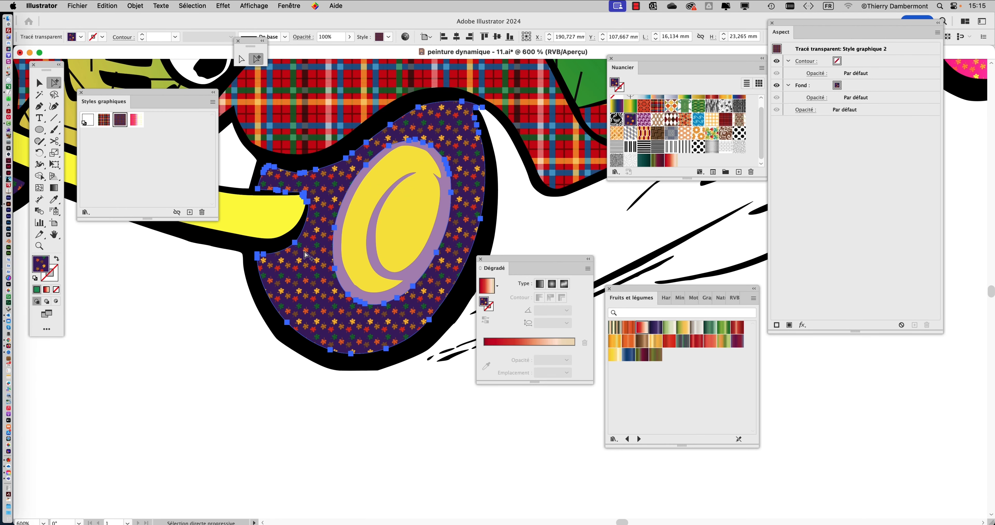
left_click(133, 119)
scroll(377, 240, "left", 10)
scroll(376, 240, "up", 4)
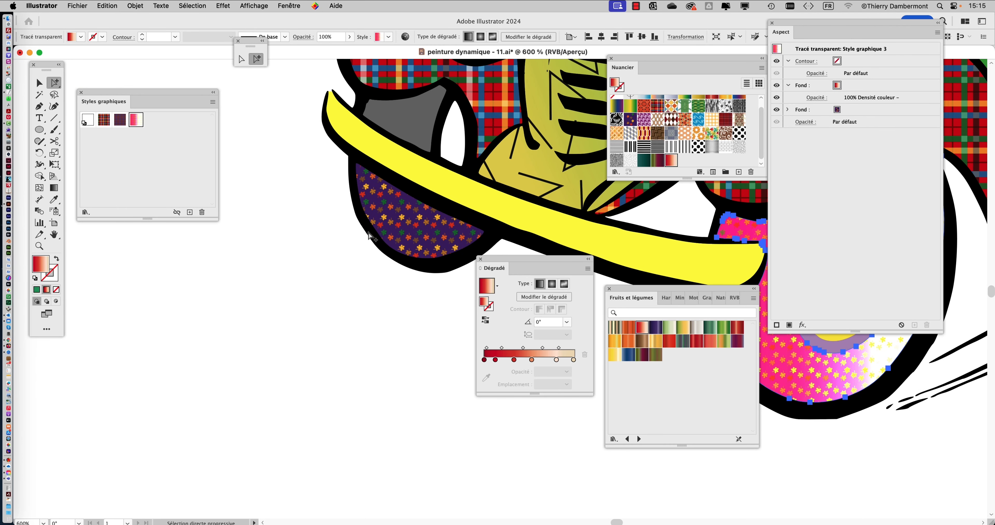
left_click(376, 240)
left_click(136, 124)
left_click(317, 344)
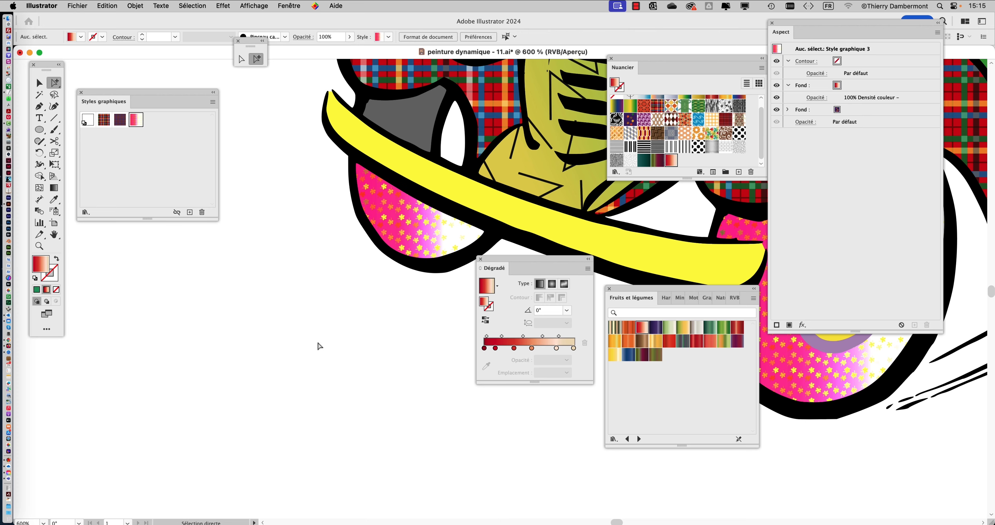
Clear the gradient settings away from the car and save the document as peinture dynamique - 12.ai with the Illustrator 2020 format options
key("super+minus")
key("super+minus")
key("super+minus")
key("super+minus")
scroll(321, 344, "right", 4)
scroll(321, 344, "down", 1)
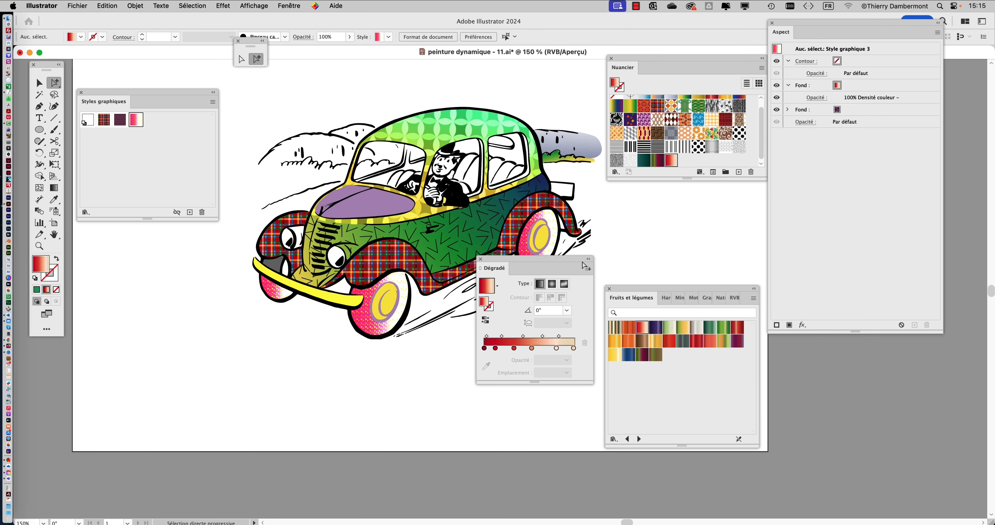
left_click_drag(563, 261, 291, 370)
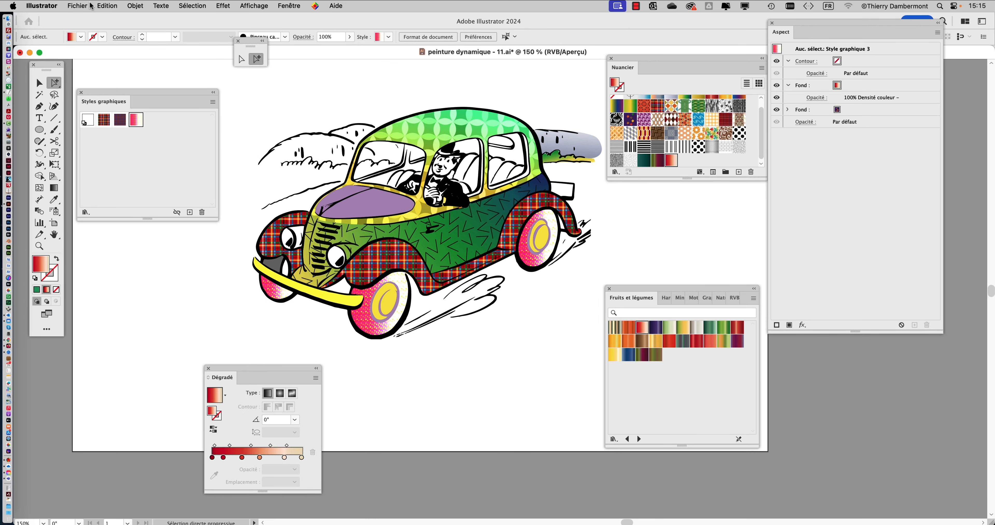
left_click(78, 5)
left_click(104, 111)
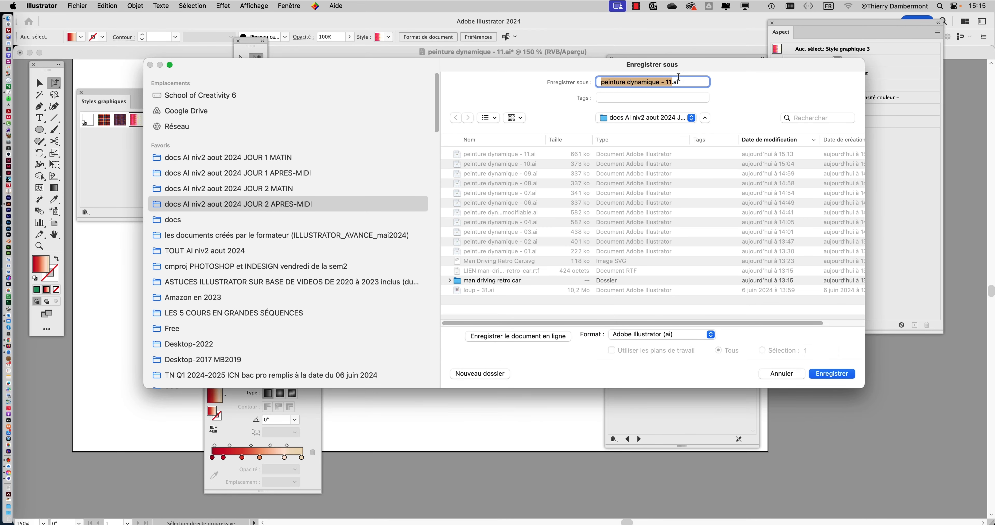
left_click(672, 81)
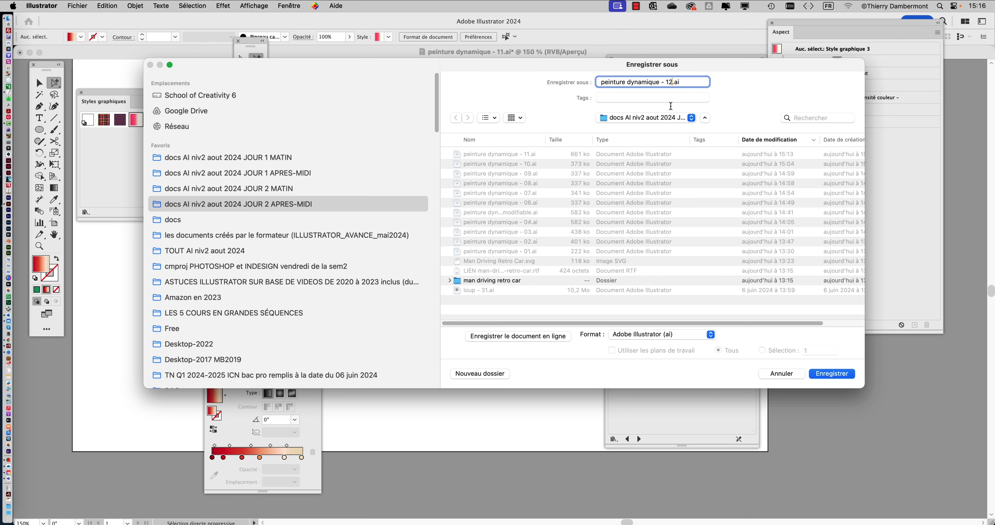
left_click(832, 374)
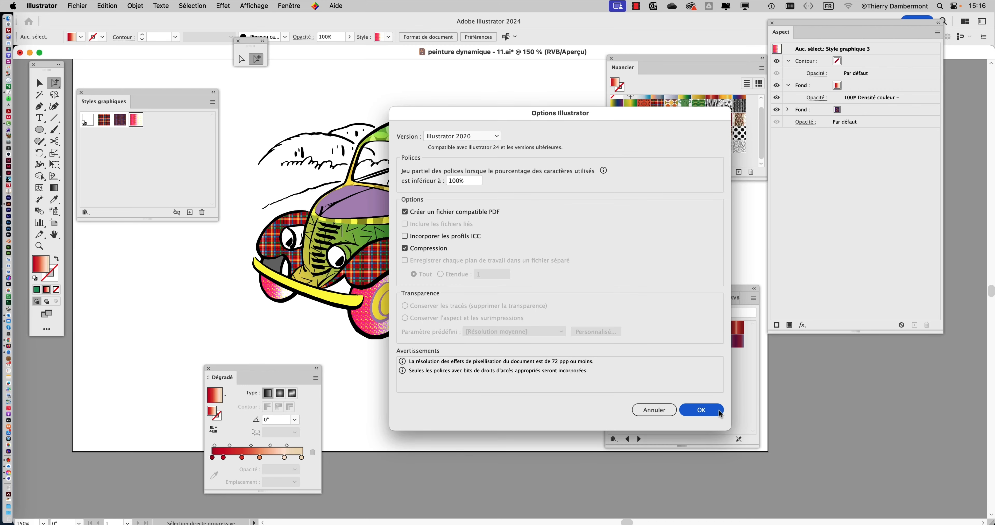
left_click(702, 410)
Select the near front tyre, switch from Group Selection to the Direct Selection tool and clear the selection
scroll(428, 317, "up", 1)
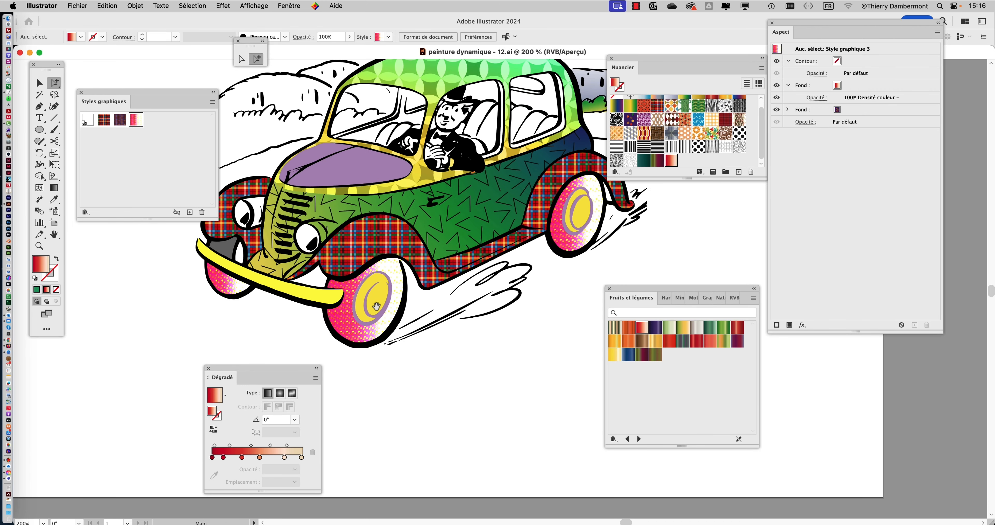
left_click_drag(375, 306, 493, 247)
scroll(464, 265, "up", 1)
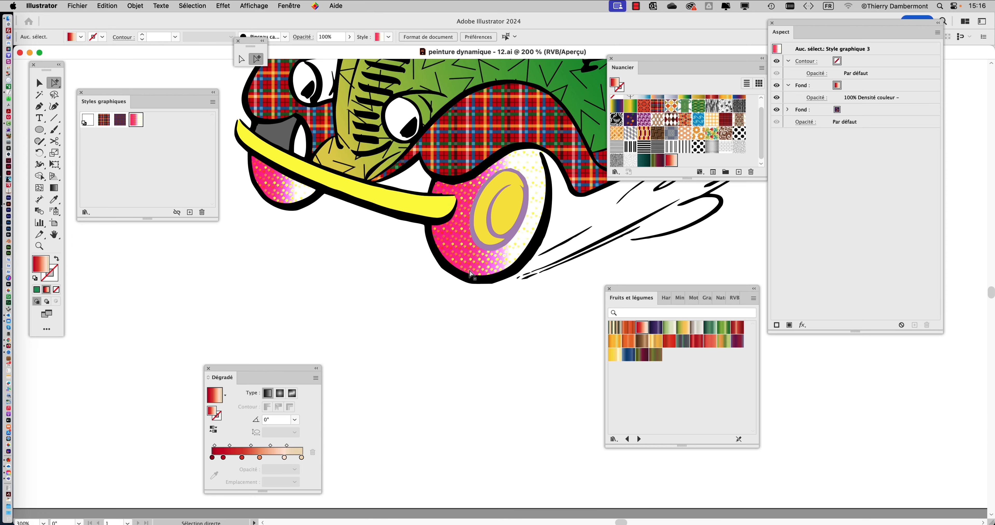
left_click(459, 260)
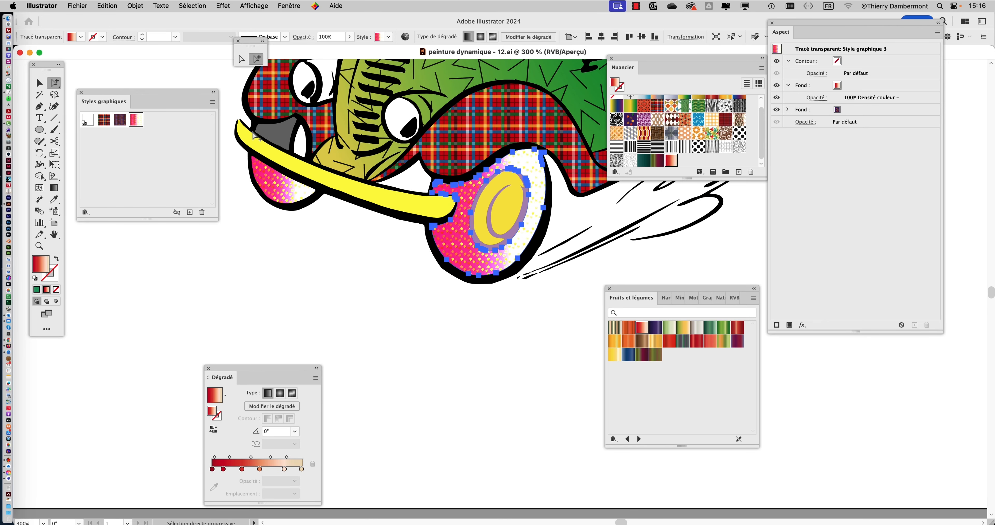
left_click(56, 83)
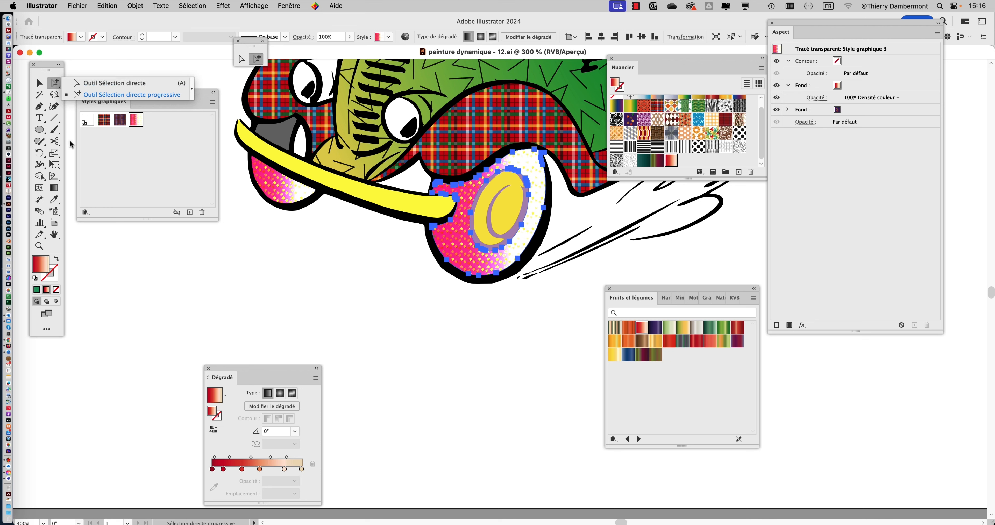
left_click(127, 88)
left_click(373, 285)
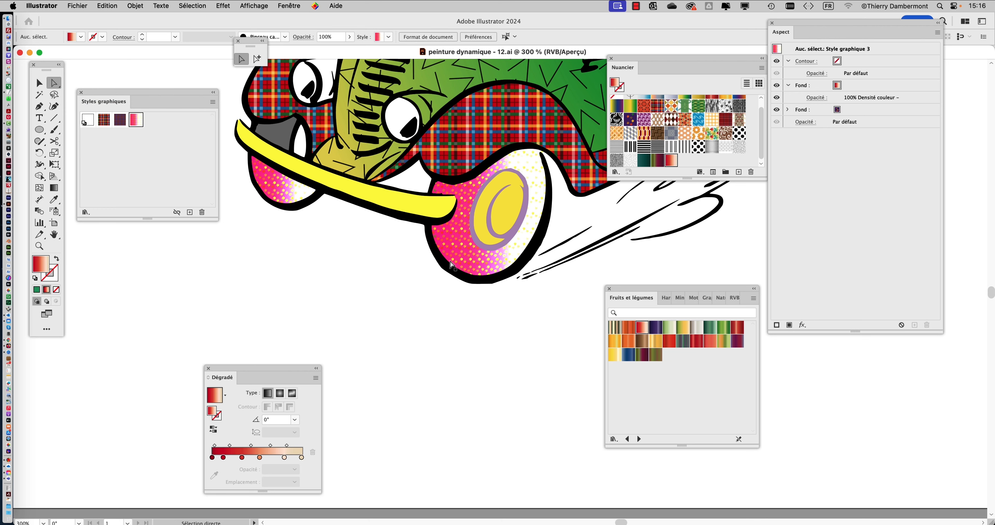
Try pulling several lower anchor points of the near front tyre outward with the Direct Selection tool, and undo the distortions
left_click(459, 274)
left_click_drag(460, 276, 448, 343)
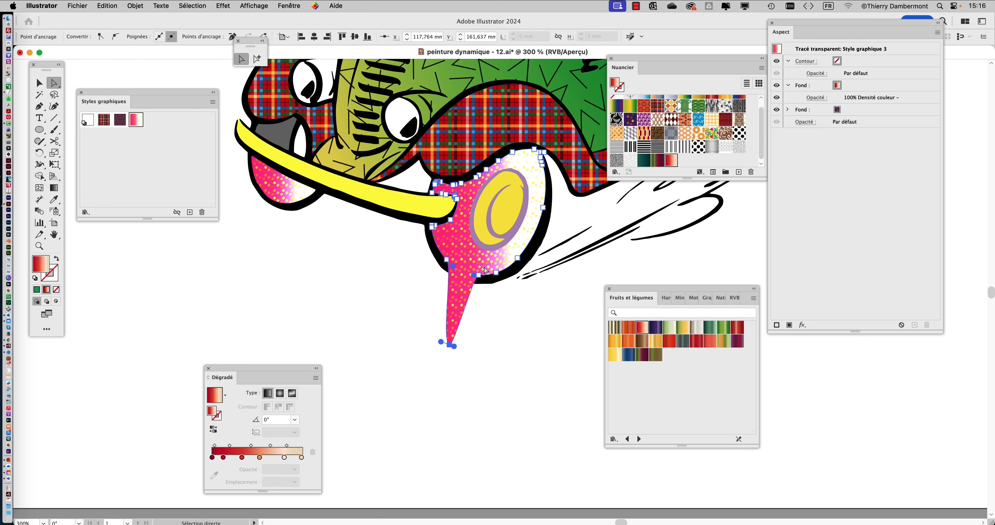
left_click_drag(479, 275, 520, 344)
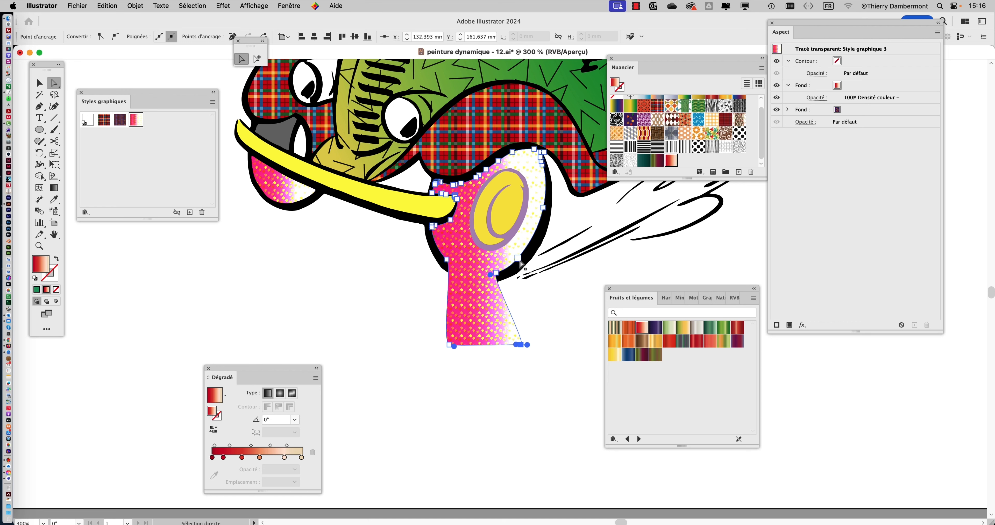
left_click_drag(519, 260, 622, 286)
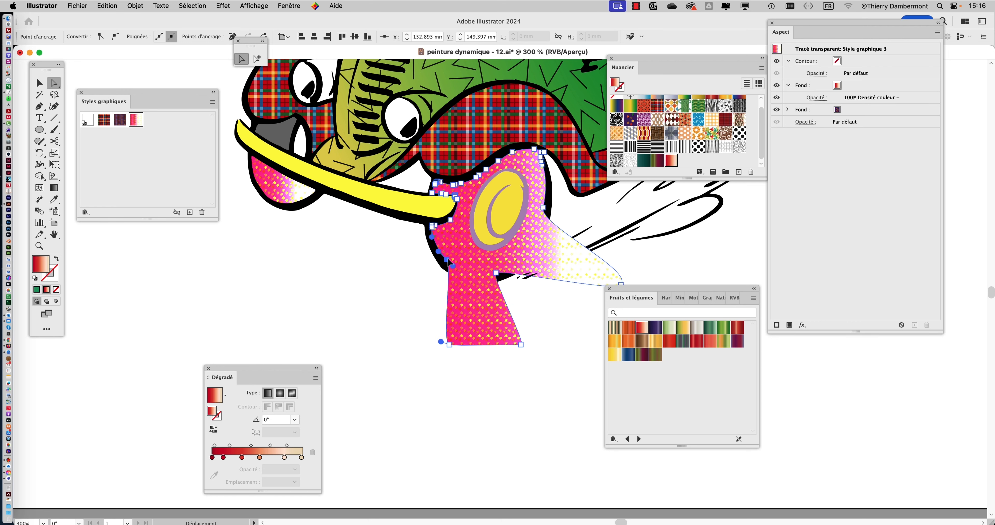
left_click_drag(447, 260, 320, 284)
key("super+z")
key("super+z")
key("super+z")
key("super+z")
Try stretching the rear tyre's bottom by moving two of its lower anchor points downward, and undo both moves
left_click_drag(373, 381, 276, 410)
left_click_drag(595, 309, 349, 408)
left_click(454, 269, "super")
left_click(454, 269, "super")
left_click(456, 271)
left_click(478, 288)
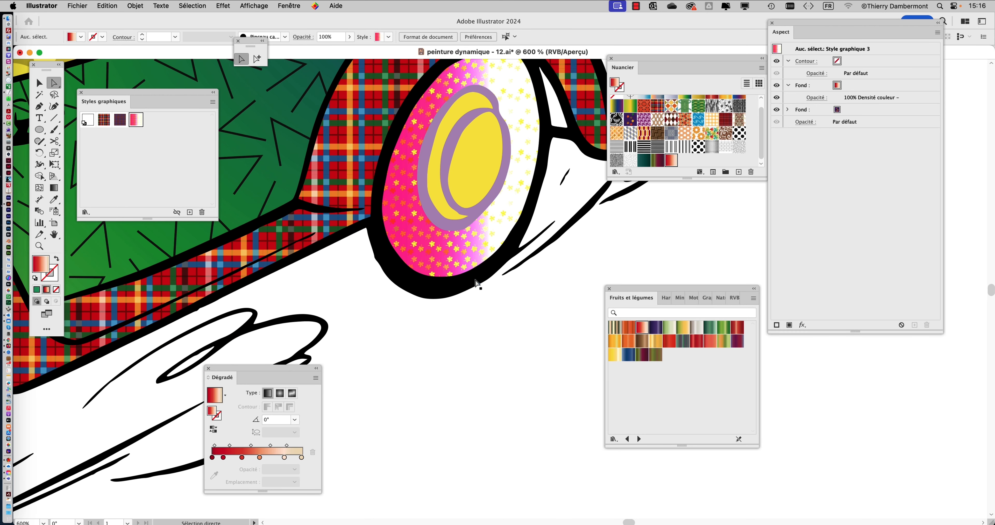
left_click(470, 275)
left_click(477, 342)
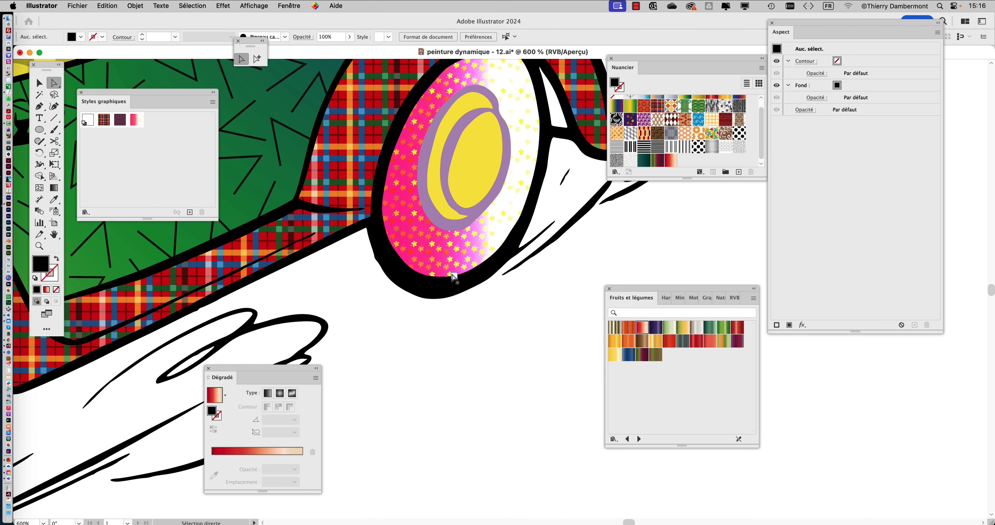
left_click_drag(455, 276, 559, 372)
left_click_drag(426, 276, 400, 371)
left_click(426, 432)
scroll(429, 423, "down", 3)
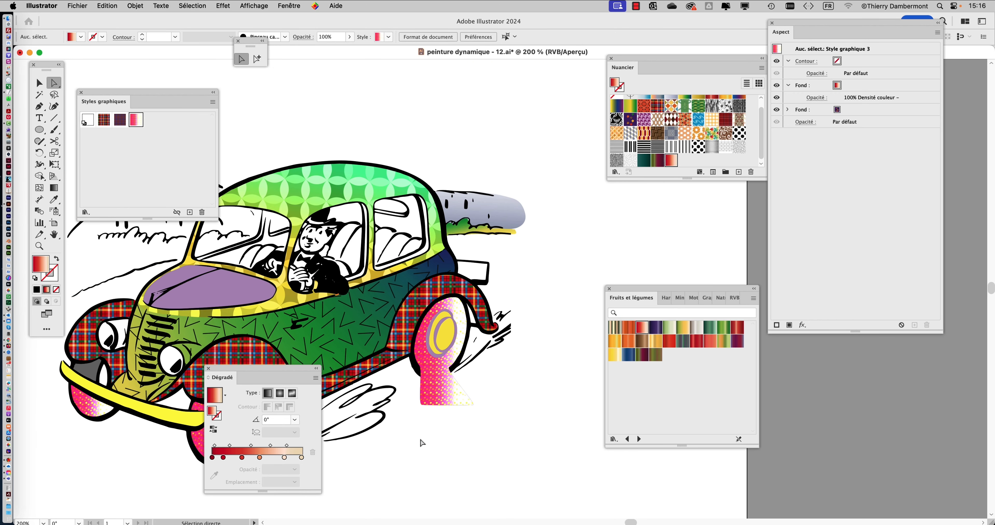
key("super+z")
key("super+z")
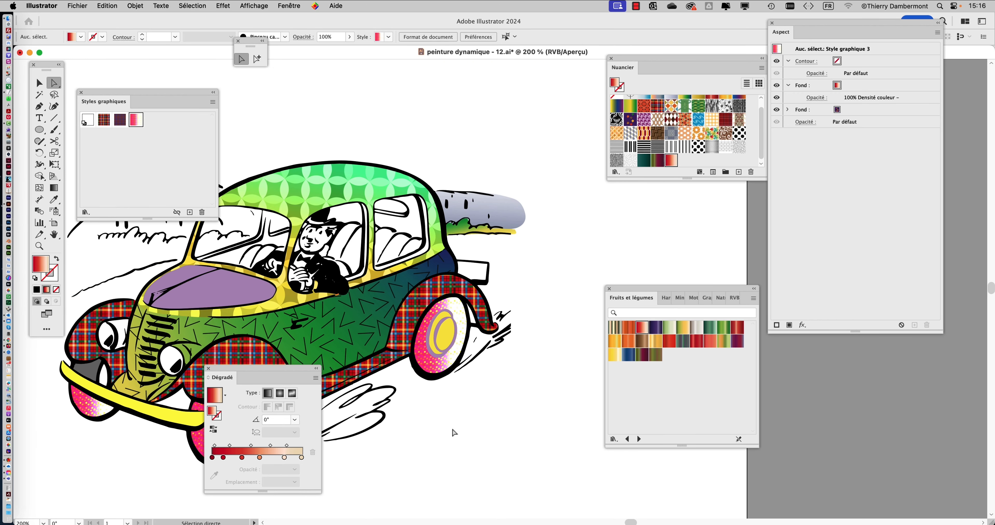
Move the graphic styles away from the car and save the document as peinture dynamique - 13.ai with the Illustrator 2020 format options
left_click_drag(387, 359, 450, 299)
scroll(429, 351, "down", 1)
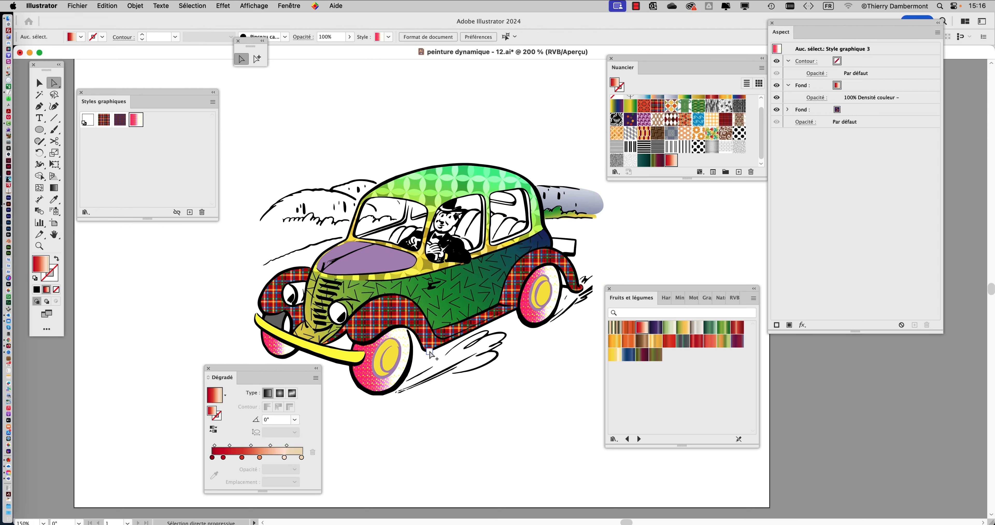
left_click_drag(424, 232, 360, 212)
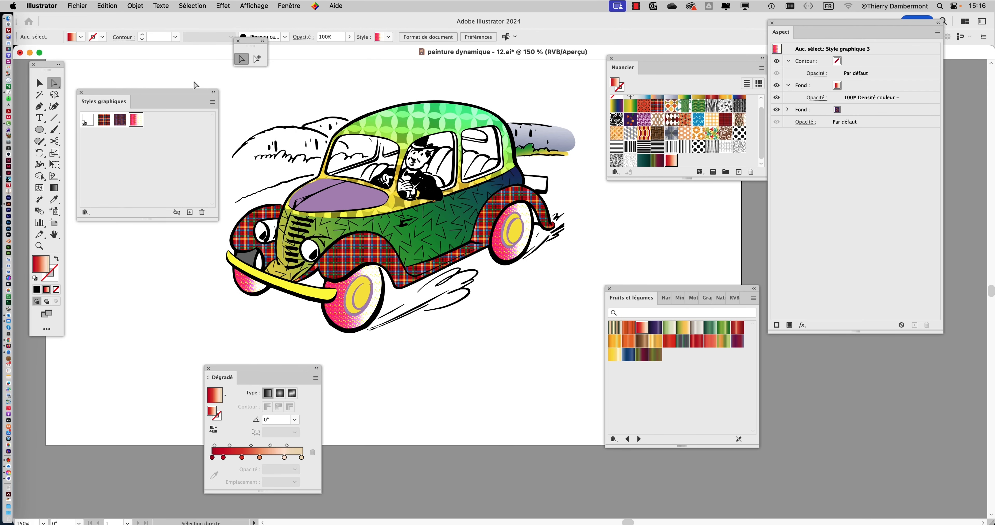
left_click_drag(179, 91, 143, 325)
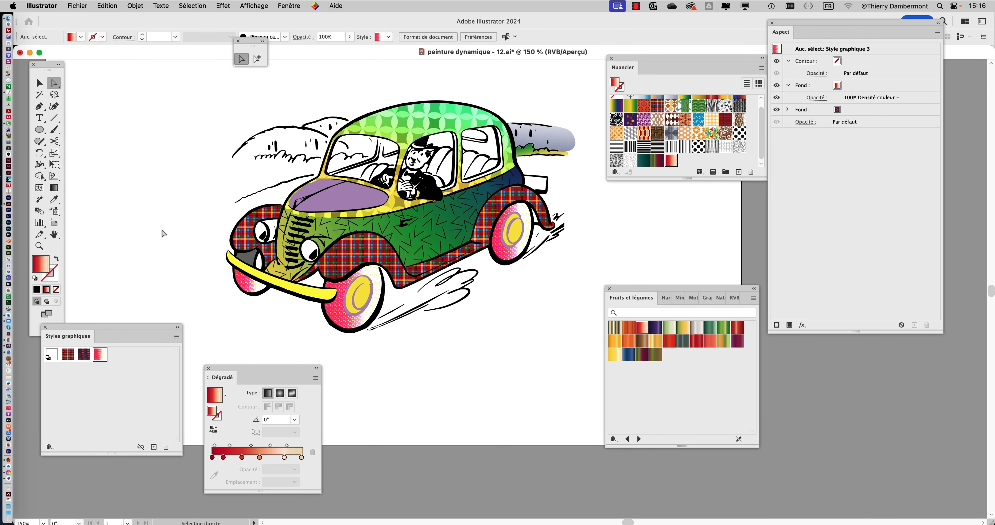
left_click(77, 5)
left_click(116, 122)
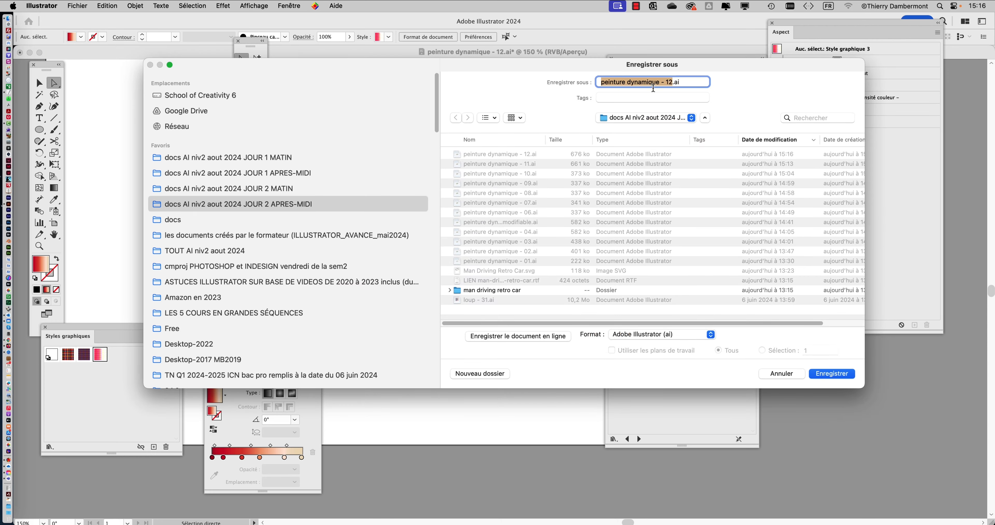
left_click(669, 82)
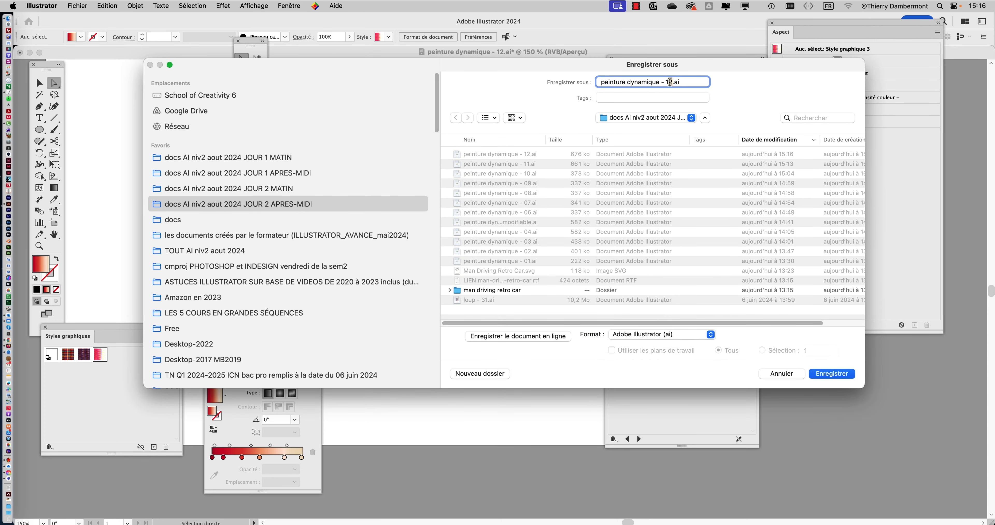
key("Return")
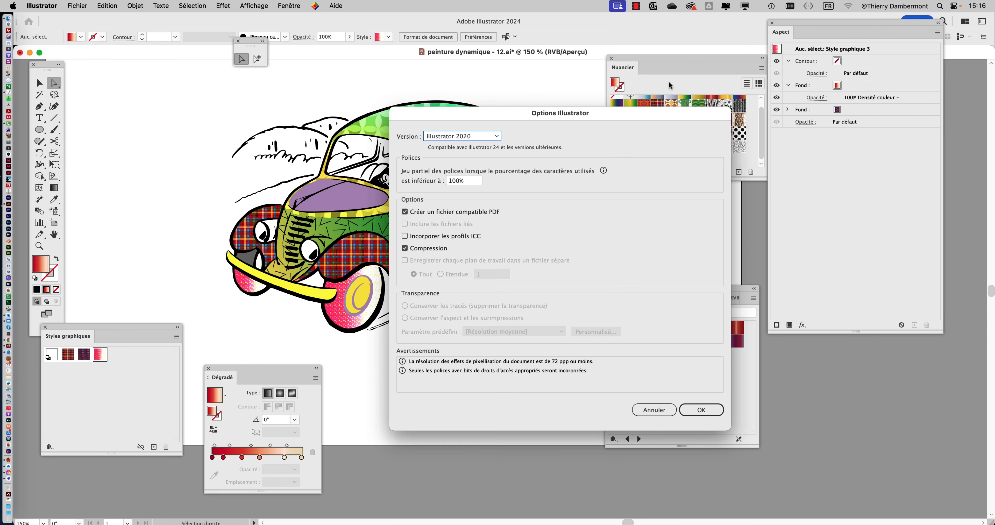
left_click(712, 406)
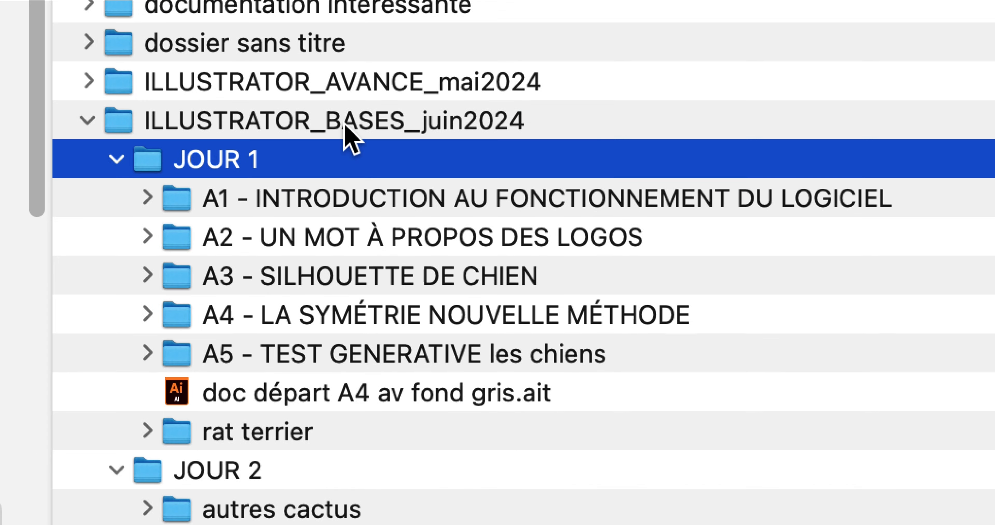
In Finder, expand the folder A4 - LA SYMÉTRIE NOUVELLE MÉTHODE under JOUR 1 and open symetrie chien - 07.ai in Illustrator
left_click(405, 89)
left_click(335, 134)
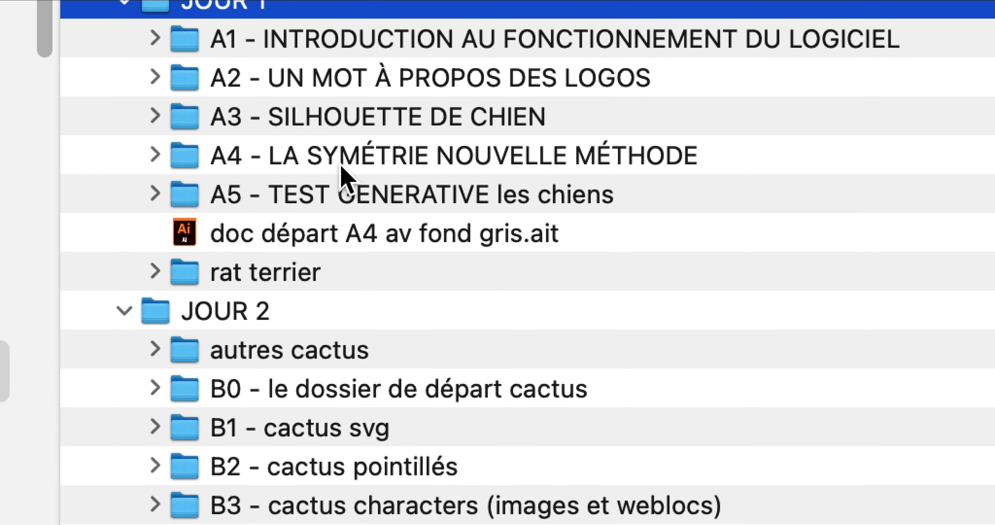
left_click(148, 193)
left_click(303, 162)
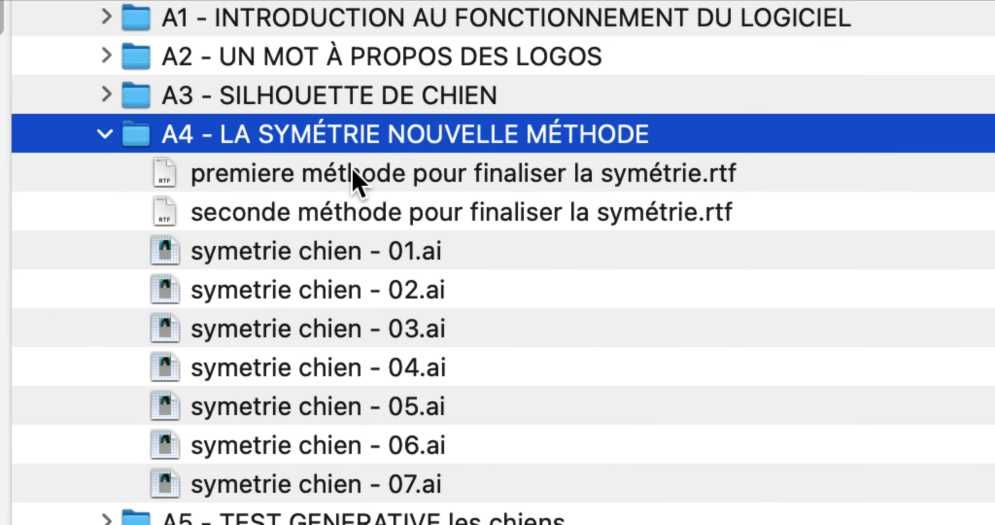
scroll(362, 239, "down", 5)
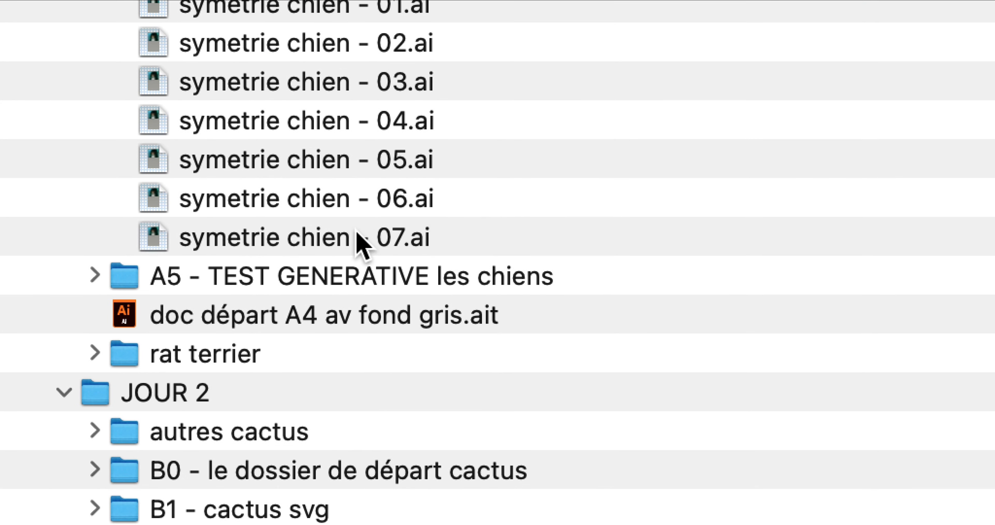
left_click(362, 240)
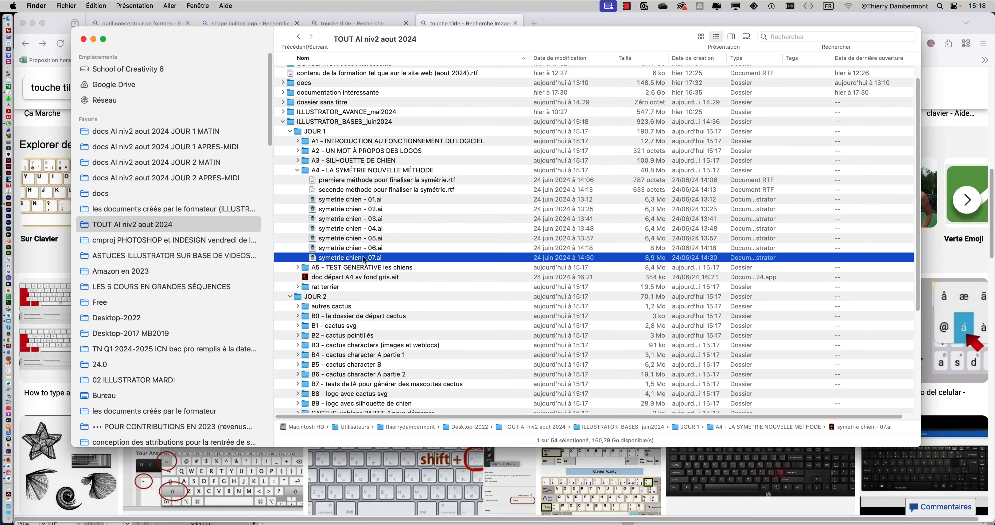
left_click_drag(363, 258, 14, 208)
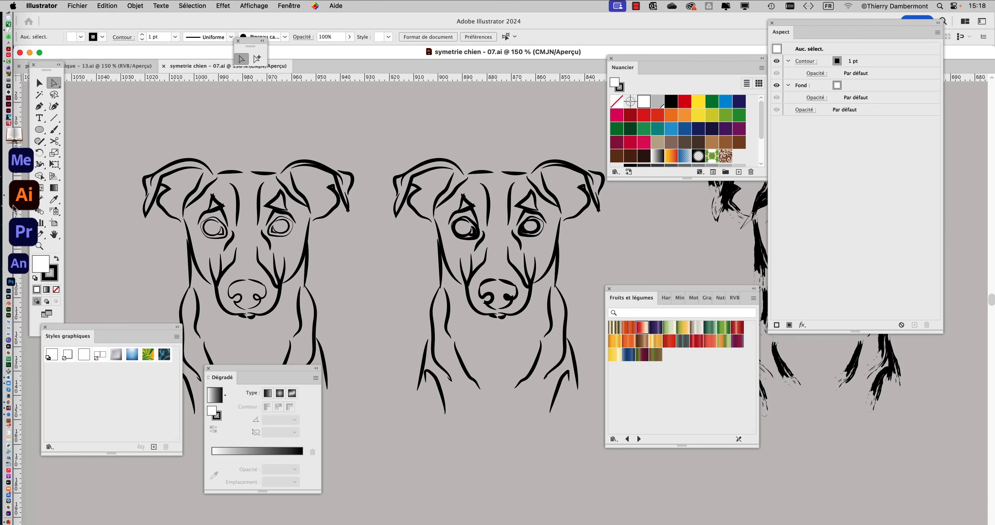
Examine the dog line drawings across the artboards and compare the outlines traced over the dog photo
scroll(497, 256, "down", 5)
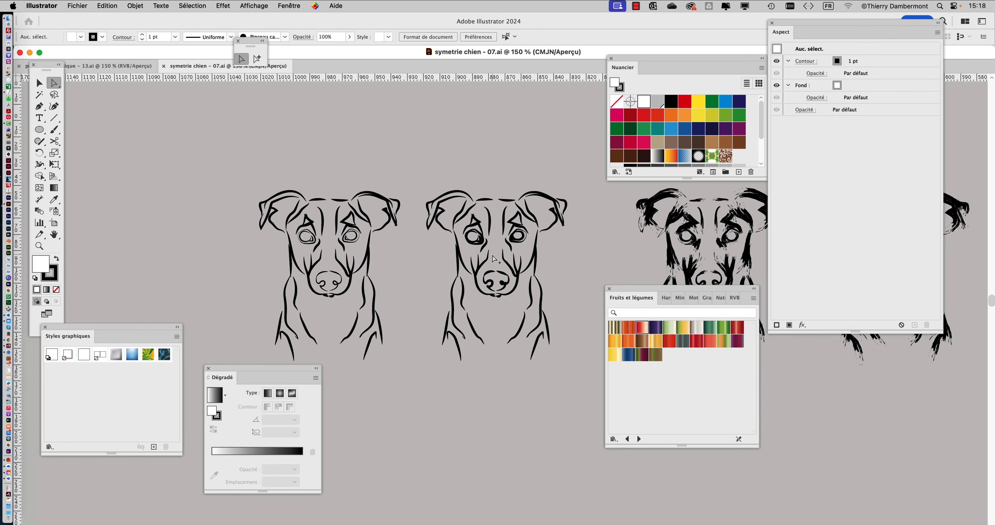
scroll(536, 264, "up", 2)
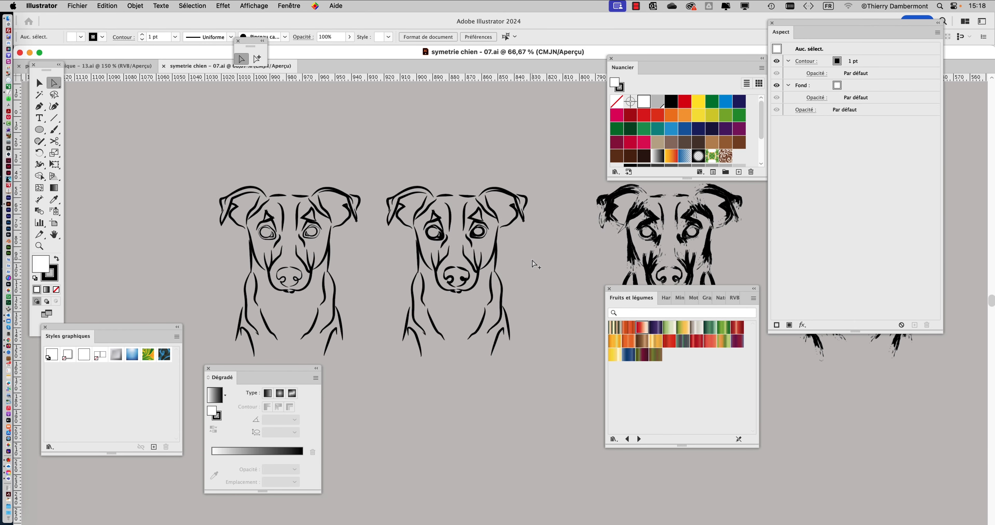
scroll(442, 236, "right", 15)
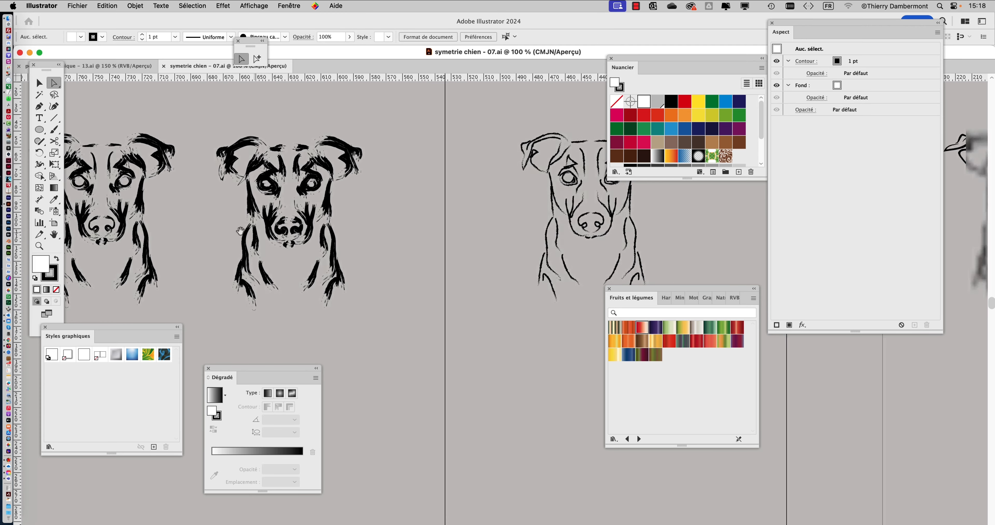
scroll(366, 265, "right", 4)
scroll(383, 264, "down", 3)
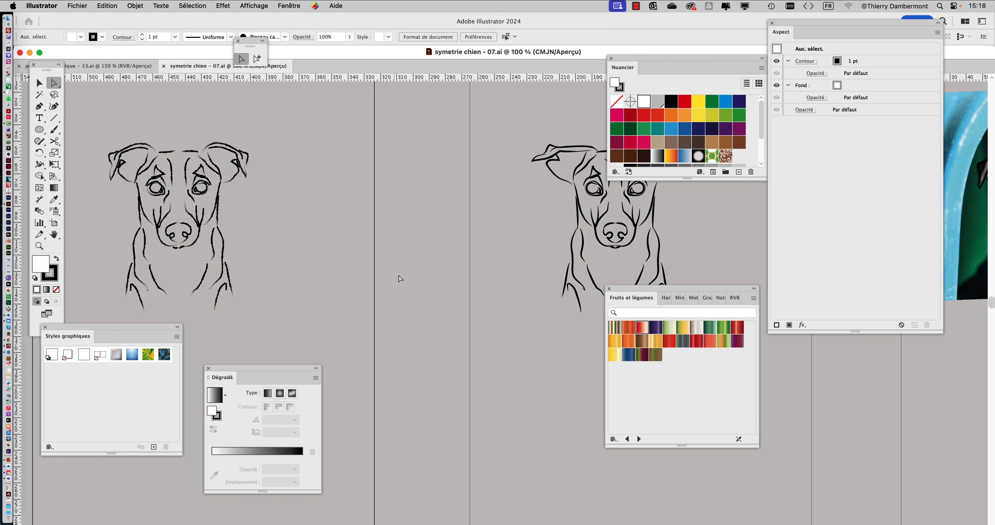
scroll(348, 262, "right", 7)
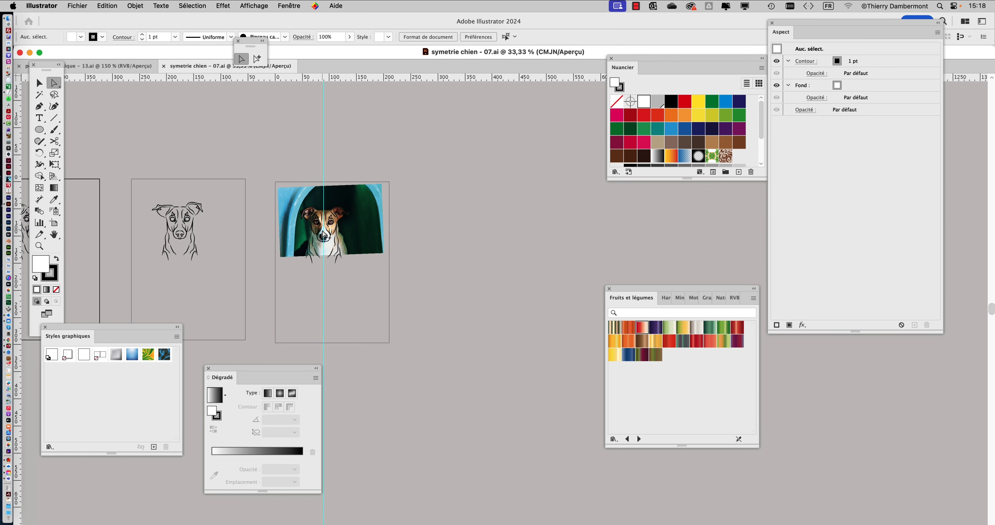
scroll(367, 243, "up", 6)
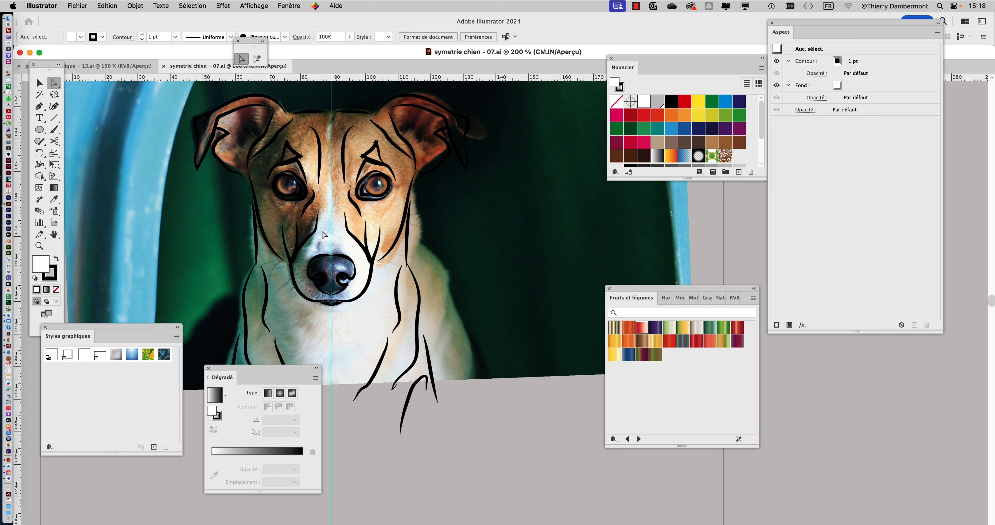
scroll(289, 176, "up", 1)
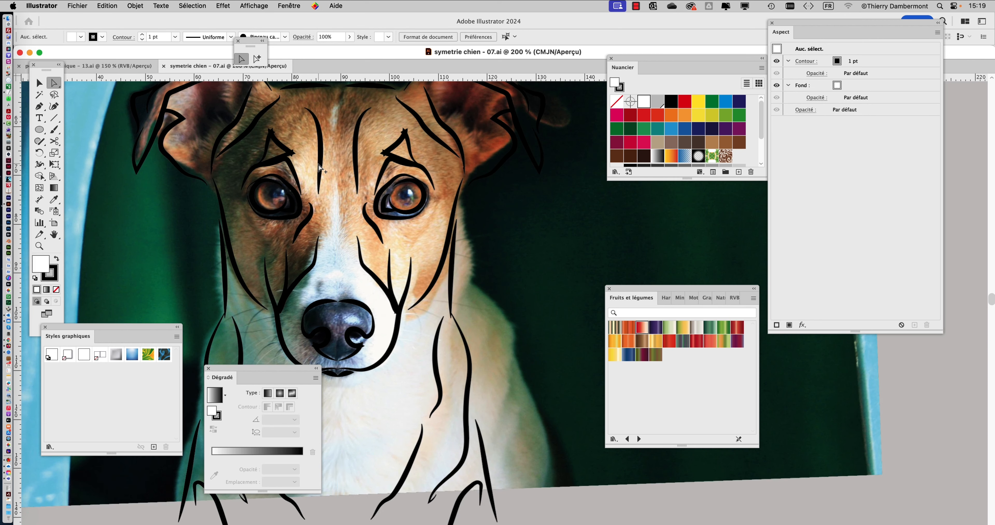
scroll(363, 170, "down", 4)
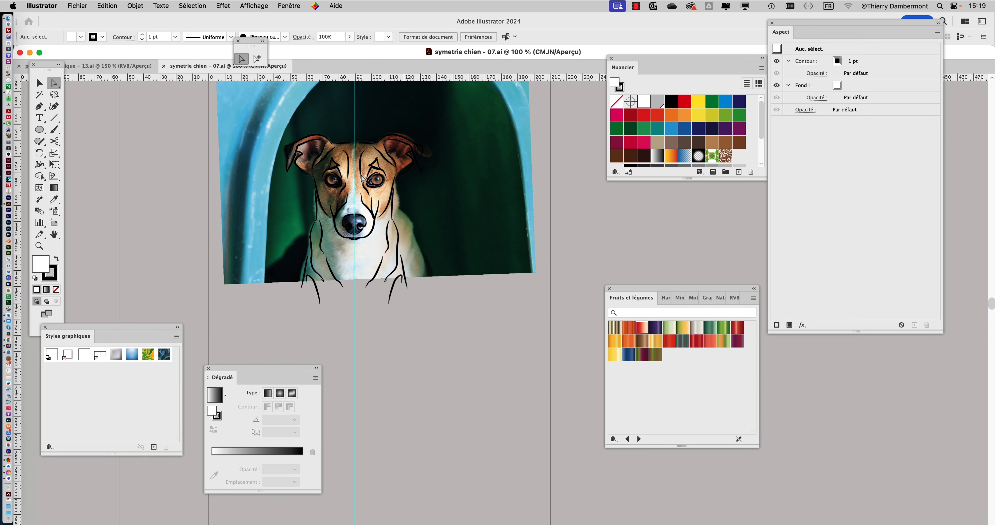
scroll(249, 162, "left", 15)
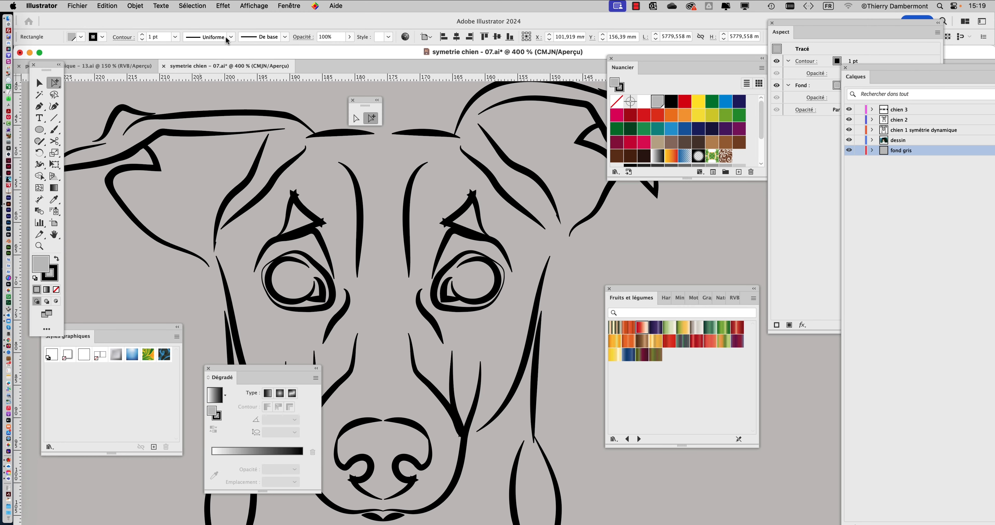
Examine the variable width profiles available for the strokes of the dog drawing, keeping the Uniforme profile
left_click(230, 37)
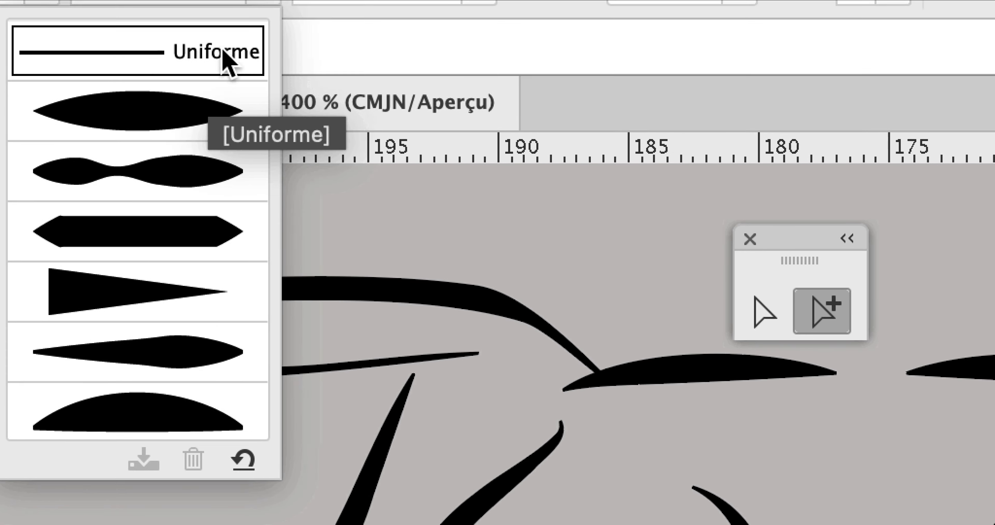
left_click(230, 37)
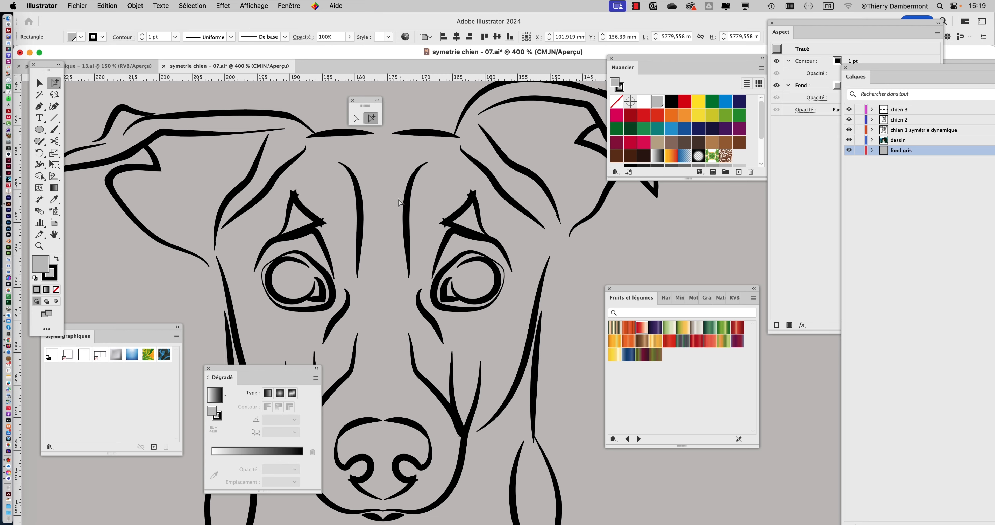
left_click(401, 203, "alt+super")
left_click(399, 205, "alt+super")
left_click(398, 208, "alt+super")
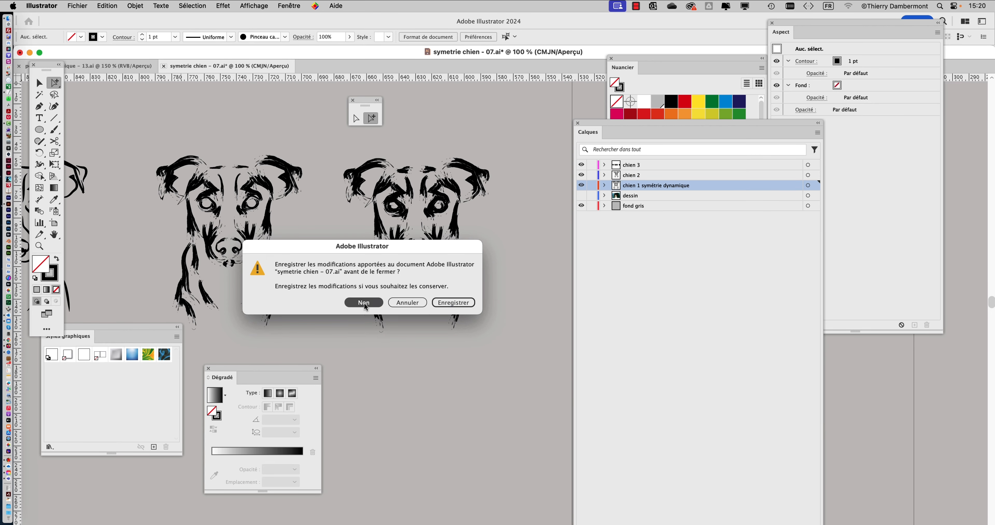
Close symetrie chien - 07.ai without saving its changes and activate the Group Selection tool for the car in peinture dynamique - 13.ai
left_click(365, 301)
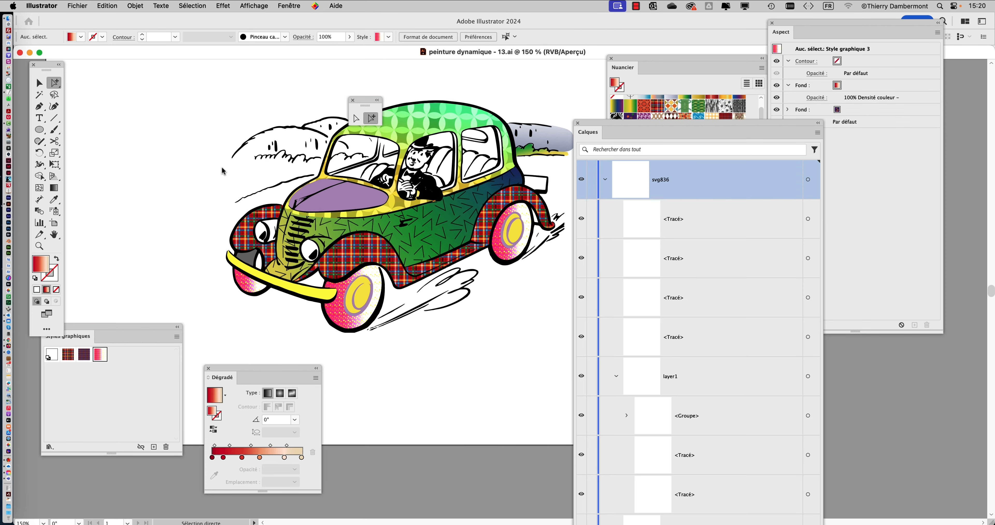
scroll(372, 207, "up", 3)
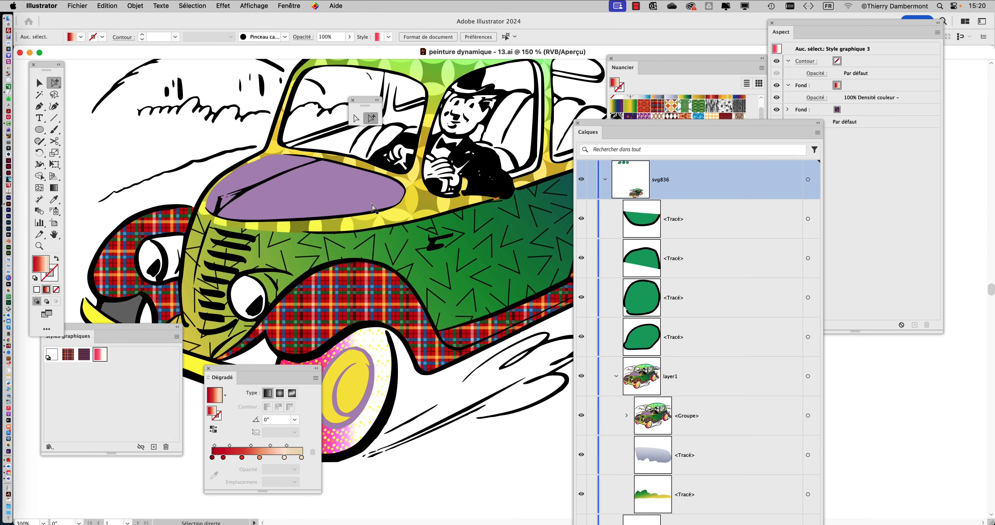
left_click(373, 116)
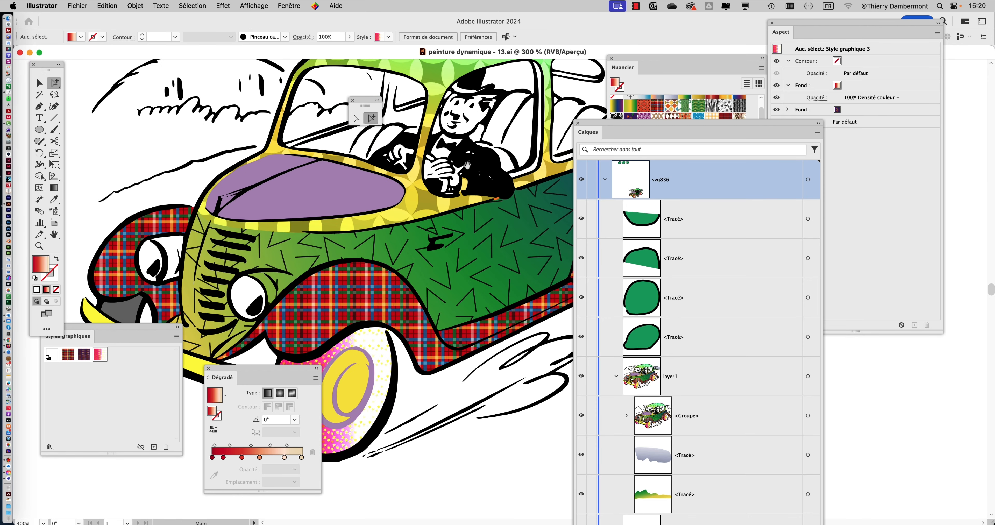
scroll(465, 170, "up", 2)
scroll(466, 170, "right", 3)
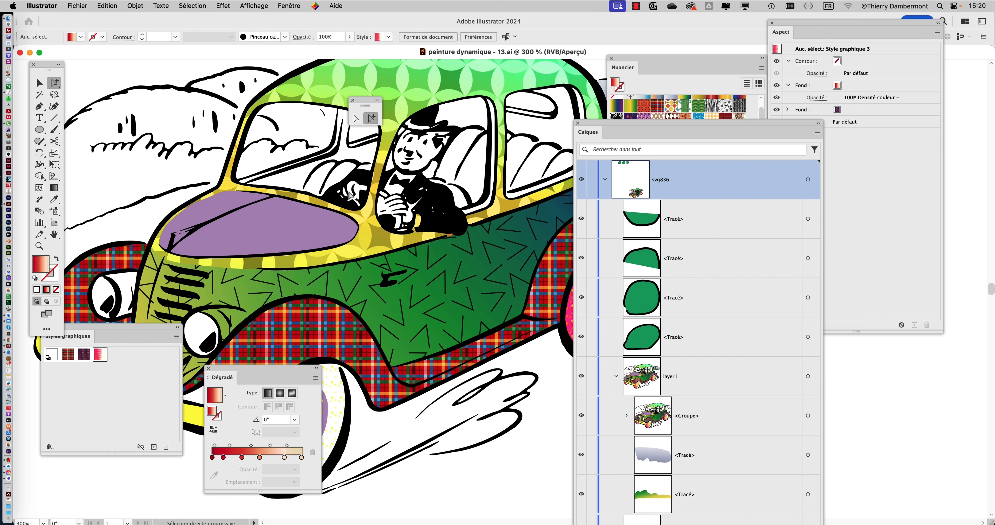
scroll(423, 251, "down", 2)
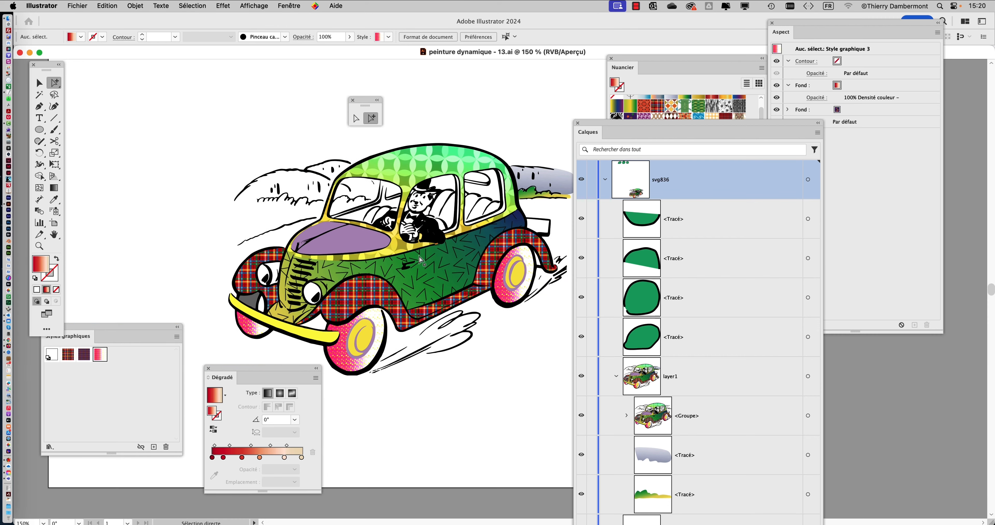
scroll(316, 298, "up", 2)
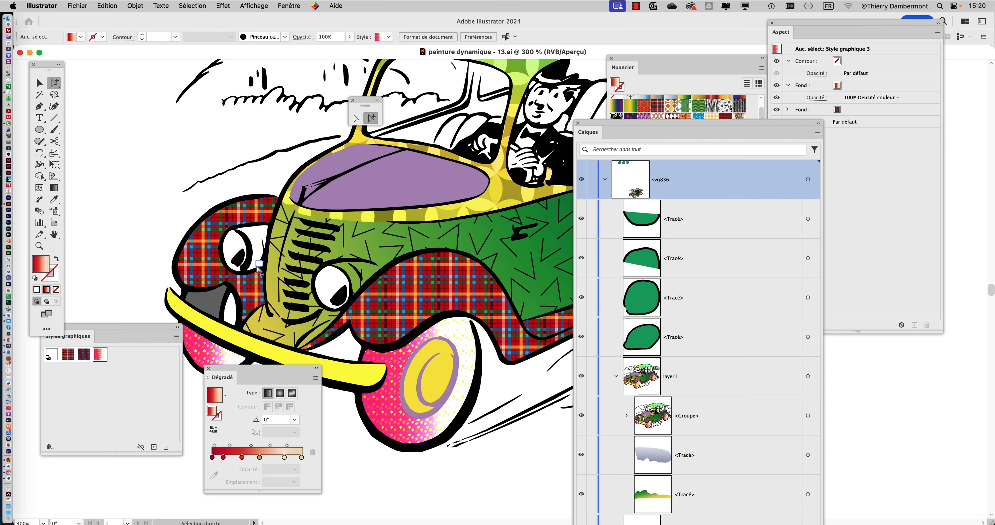
scroll(258, 271, "down", 3)
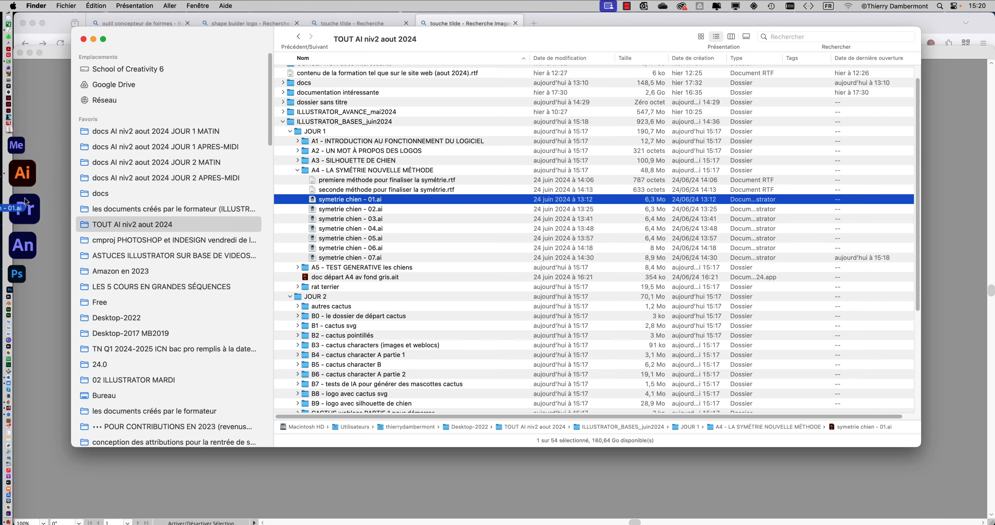
Open symetrie chien - 01.ai from Finder in Illustrator and inspect the objects contained in the dessin layer
left_click_drag(24, 211, 25, 203)
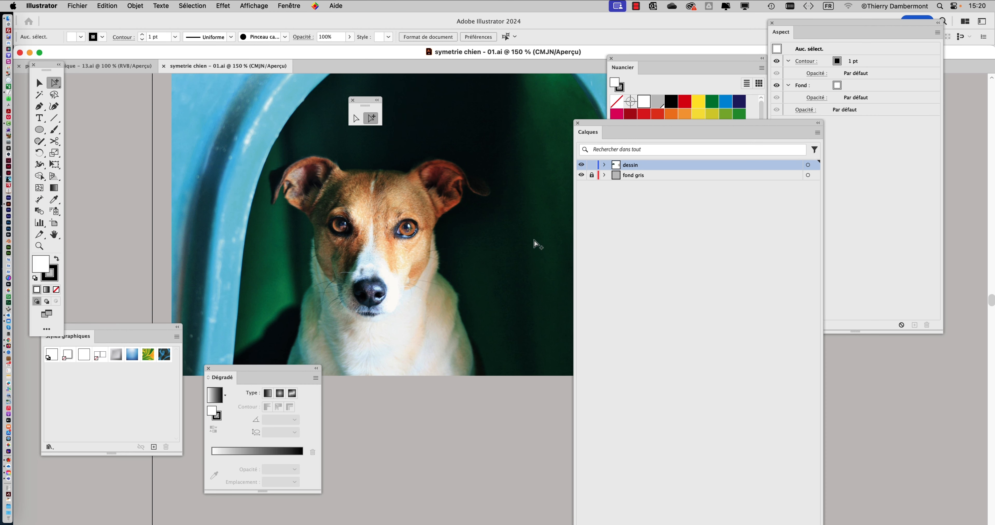
left_click(605, 165)
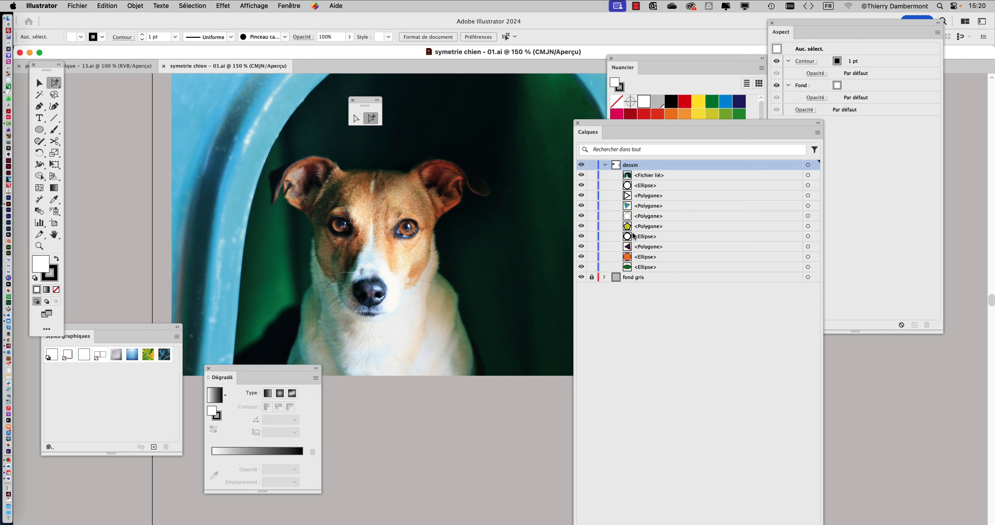
left_click(604, 166)
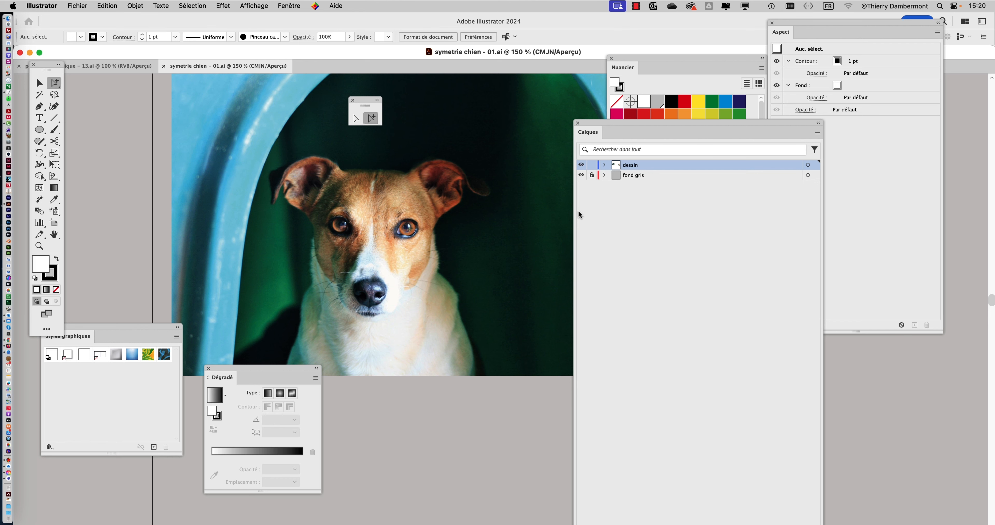
Switch to Finder, open symetrie chien - 02.ai in Illustrator and select the line drawing traced over the dog photo
key("super+Tab")
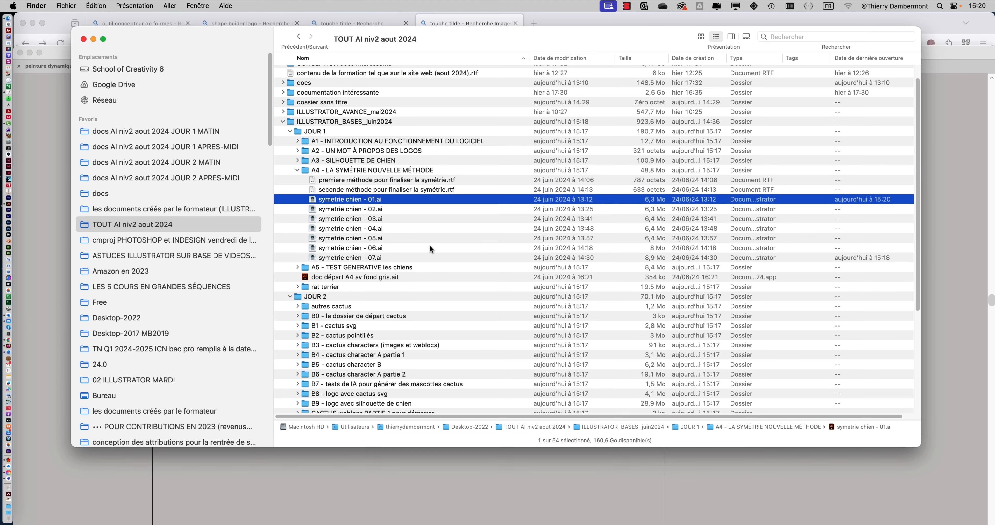
mouse_move(355, 208)
left_mouse_down()
mouse_move(3, 202)
mouse_move(23, 216)
left_mouse_up()
scroll(442, 299, "up", 5)
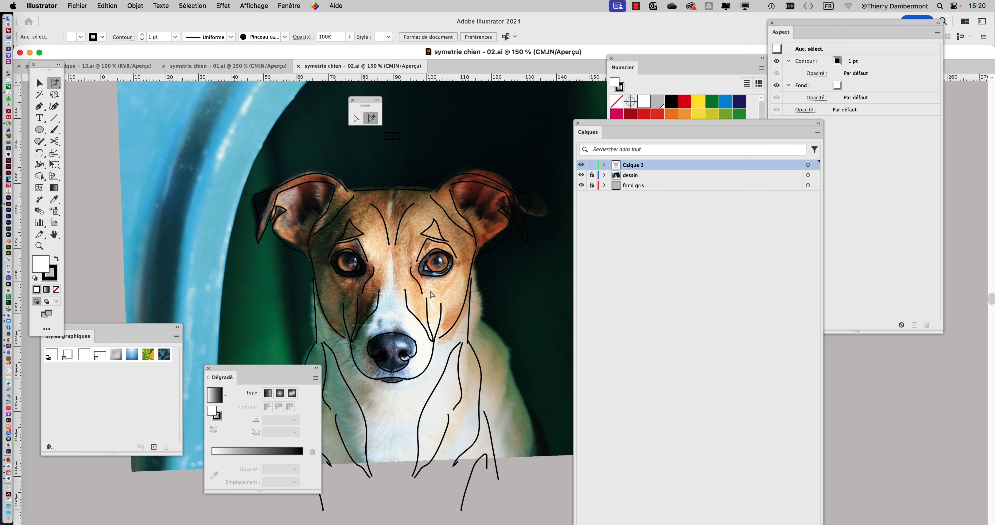
left_click(416, 207)
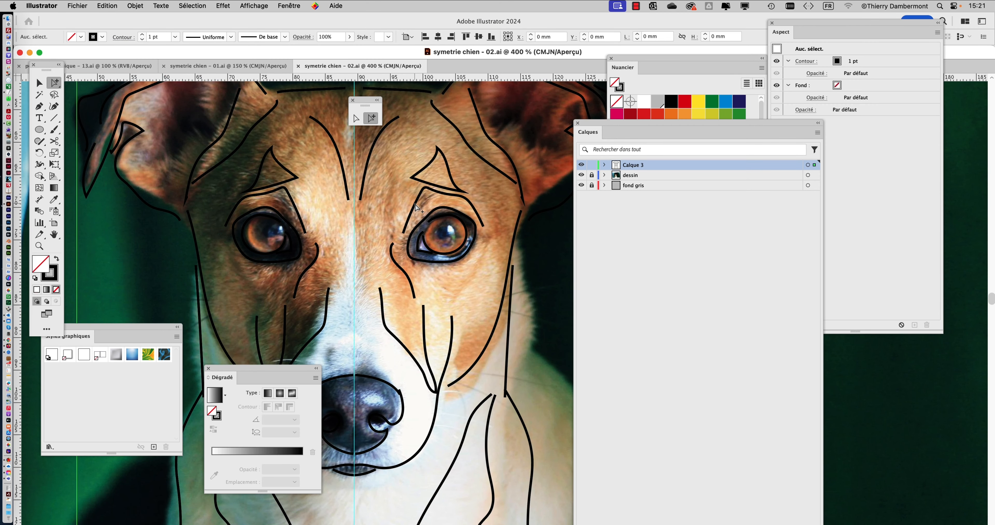
Expand Calque 3, check its Répétition miroir object by toggling its visibility, and isolate that mirror repeat for editing
left_click(591, 185)
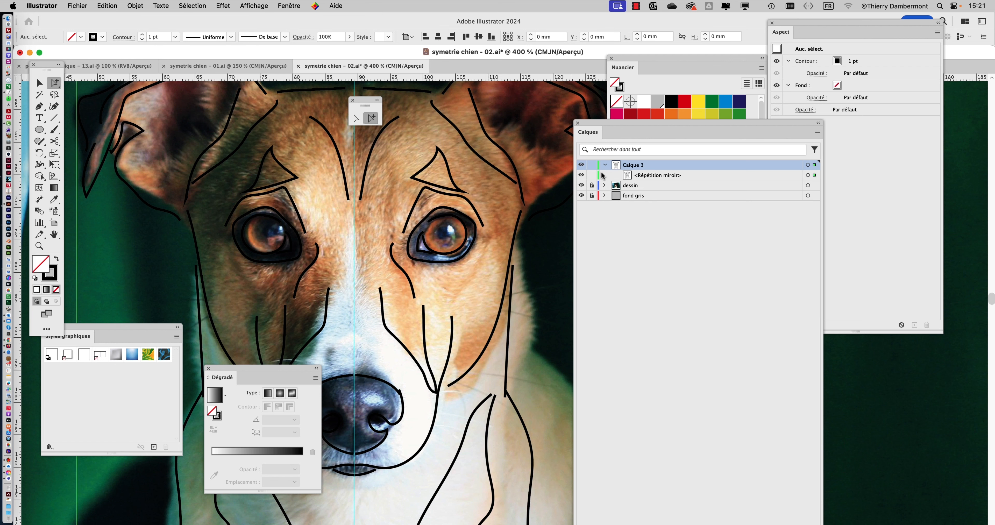
left_click(582, 175)
left_click(582, 176)
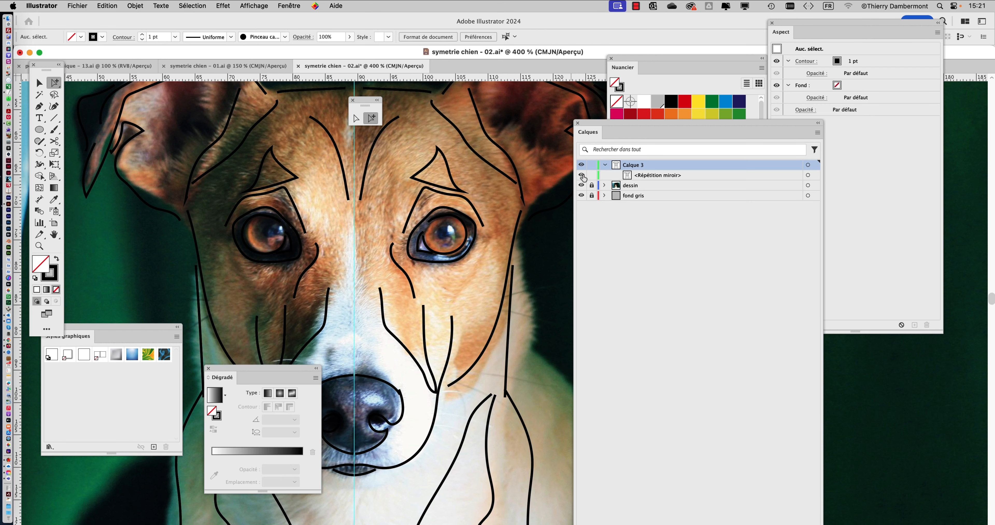
left_click(808, 176)
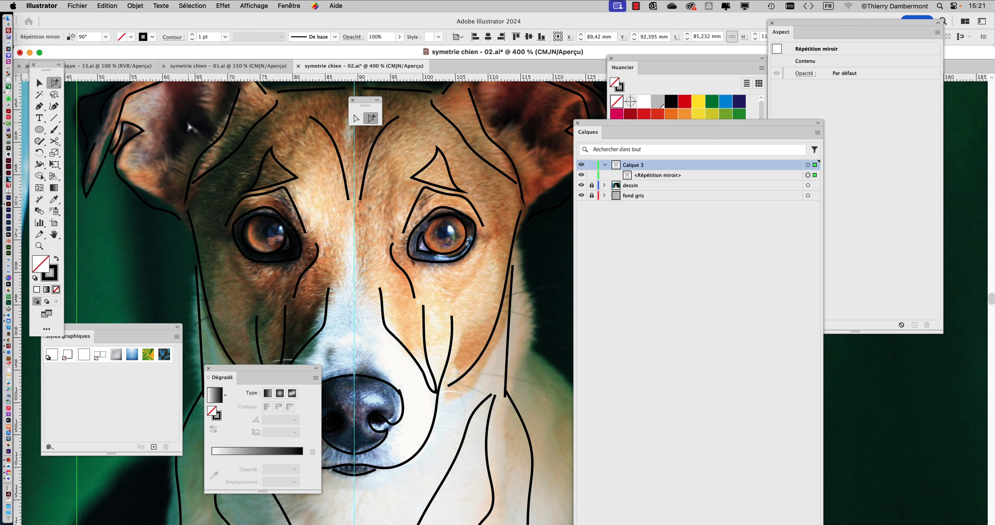
right_click(219, 153)
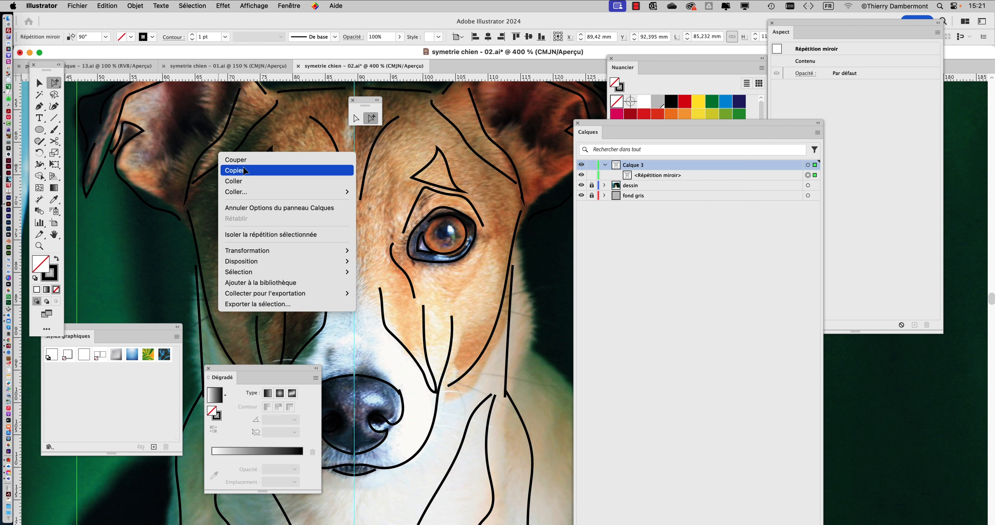
left_click(299, 235)
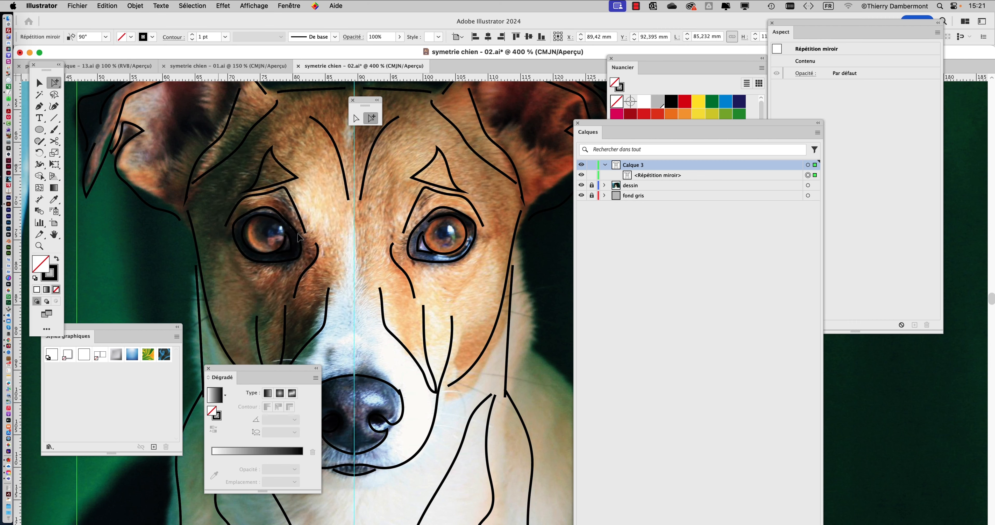
With the Pencil tool, draw a pupil about 1.6 mm wide inside the dog's left-hand eye in the photo, discarding the first curved attempt
left_click(39, 141)
left_click(87, 153)
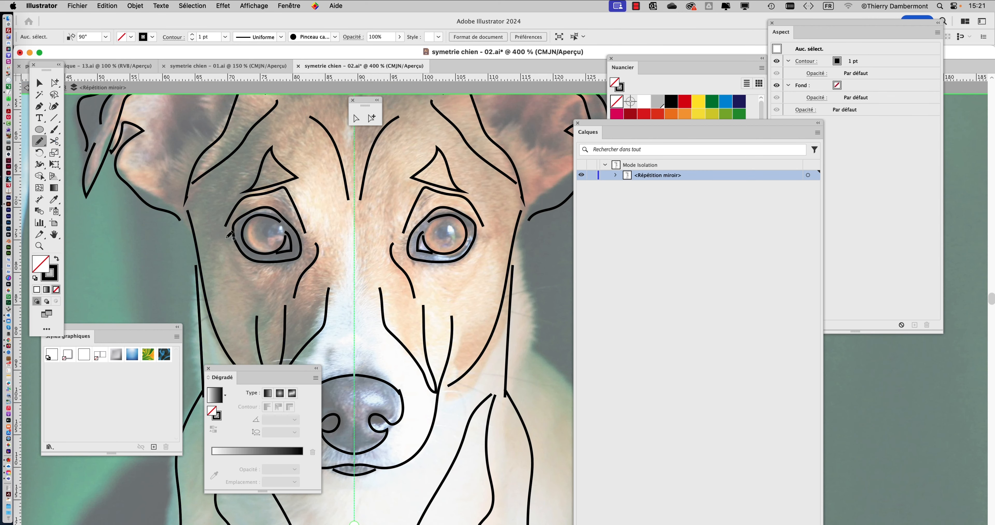
mouse_move(267, 229)
left_mouse_down()
mouse_move(250, 235)
mouse_move(265, 241)
left_mouse_up()
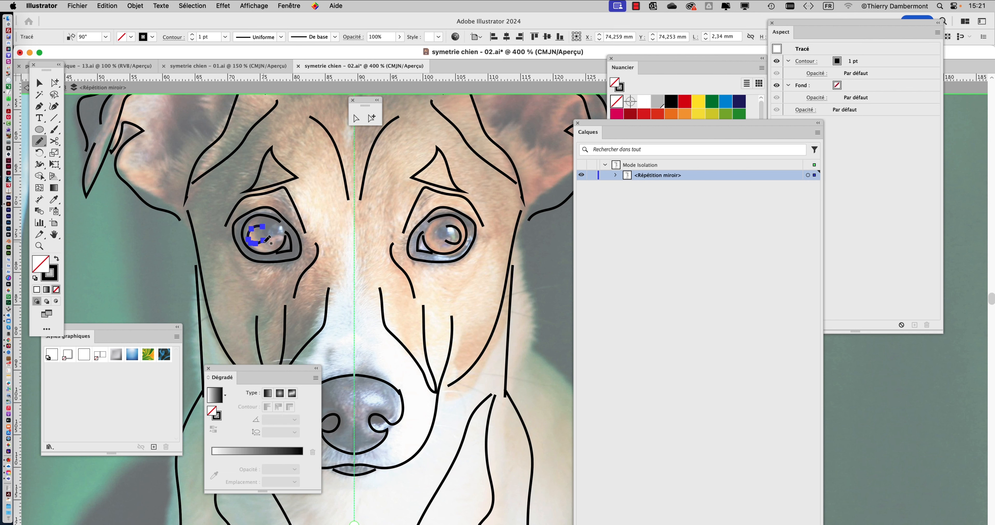
key("super+z")
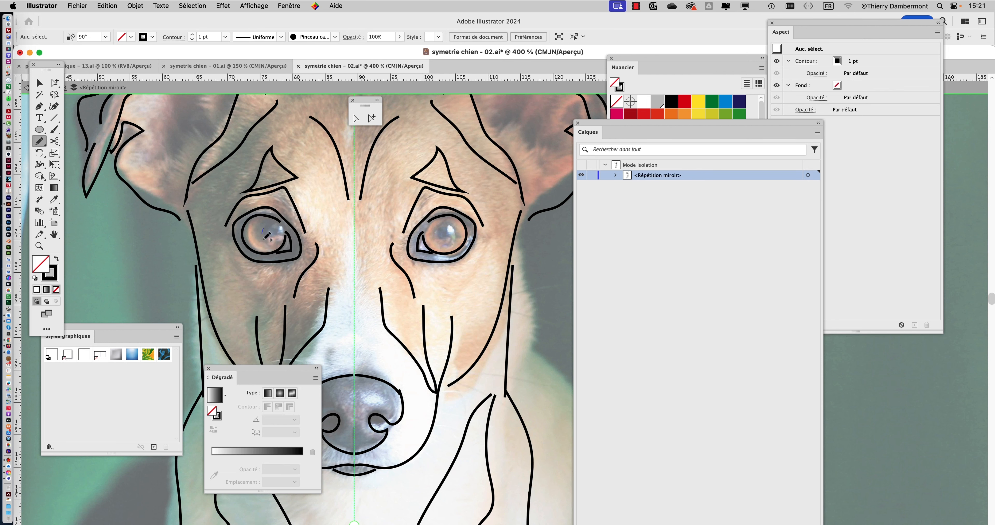
left_click_drag(276, 230, 275, 235)
scroll(278, 240, "down", 2)
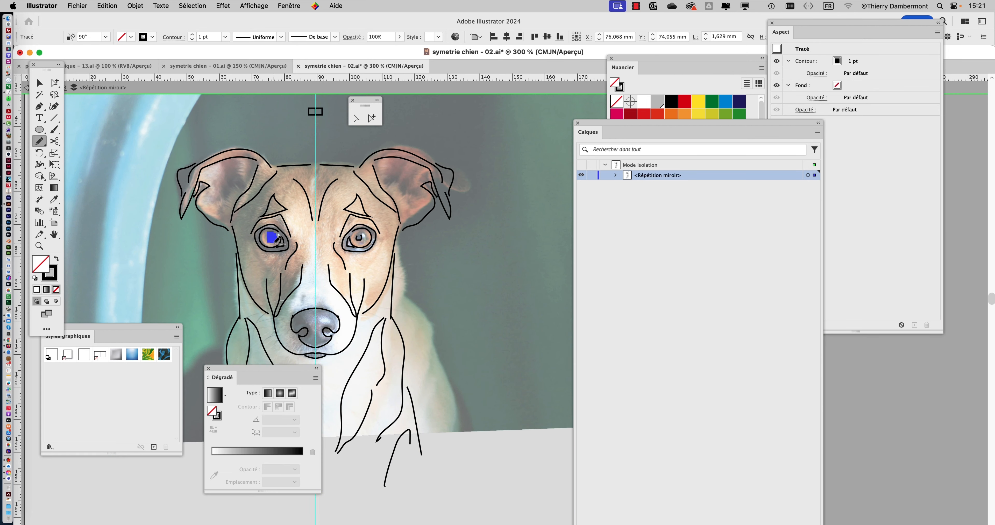
mouse_move(278, 174)
left_mouse_down()
mouse_move(257, 213)
mouse_move(249, 289)
left_mouse_up()
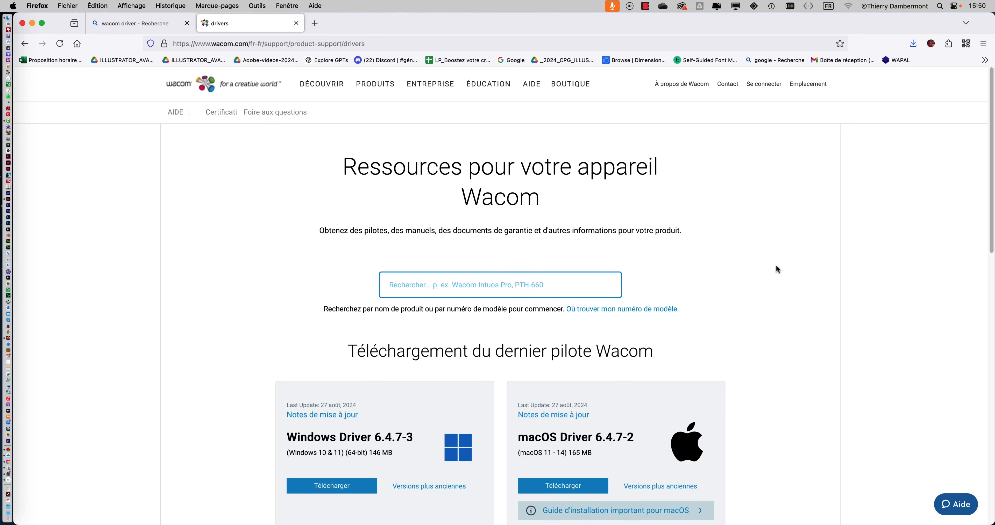
In Firefox, review the wacom driver search results and the Windows and macOS driver downloads on Wacom's drivers page
left_click(135, 23)
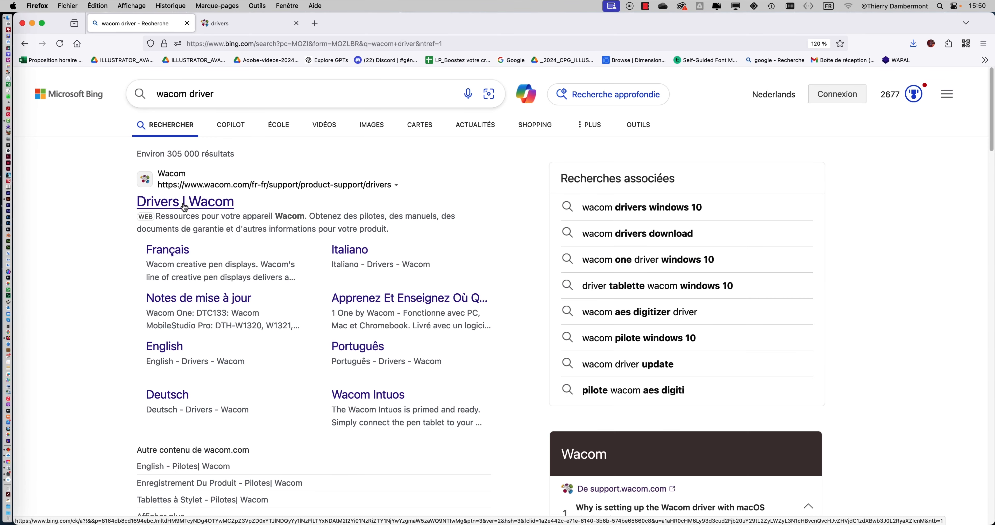
left_click(189, 220)
left_click(239, 24)
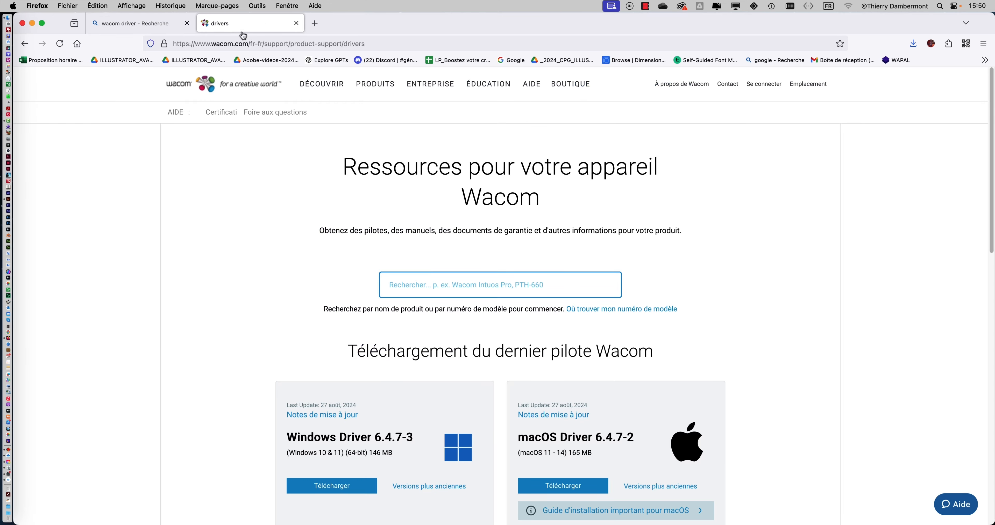
scroll(744, 389, "down", 5)
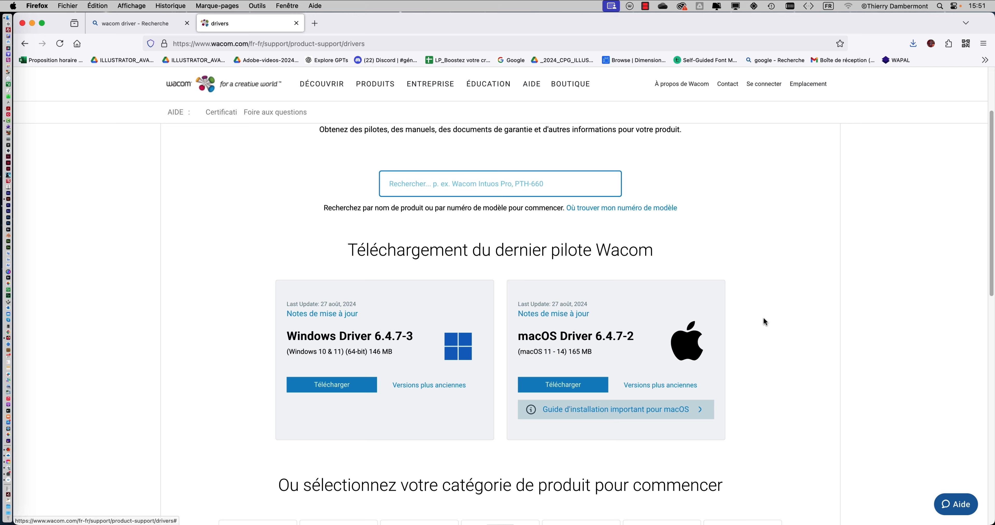
scroll(763, 317, "down", 1)
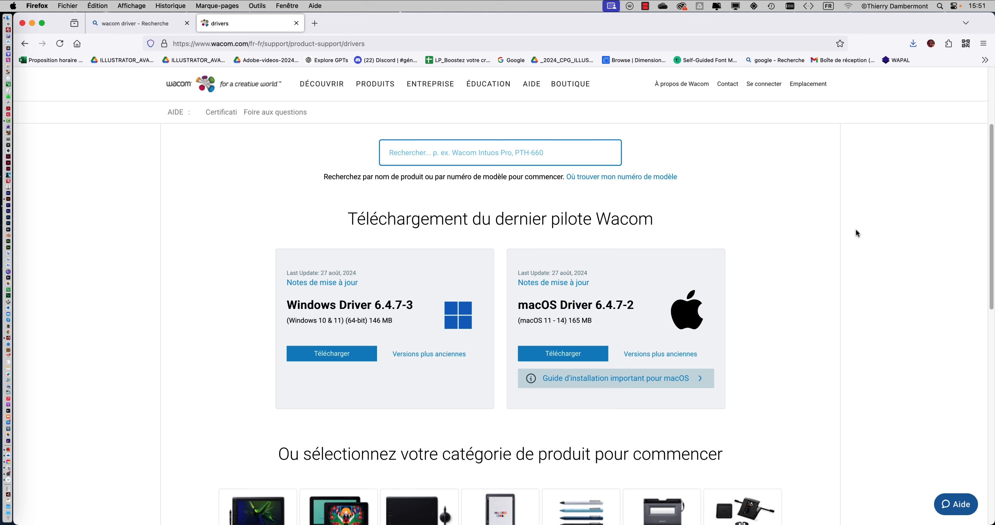
Switch to the macOS system settings, check the Accessibility permission for com.wacom.IOManager and close the settings window
key("super+Tab")
key("super+Tab")
key("super+Tab")
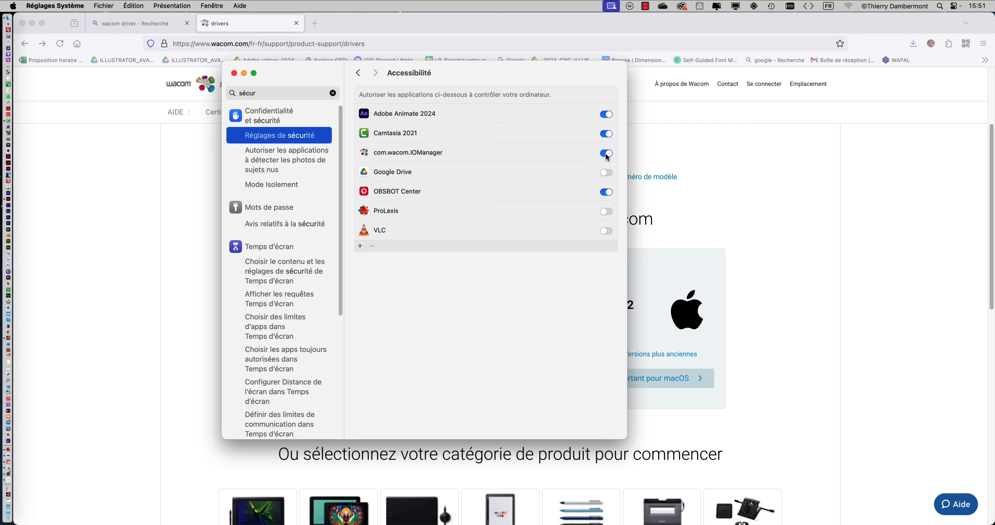
left_click(234, 73)
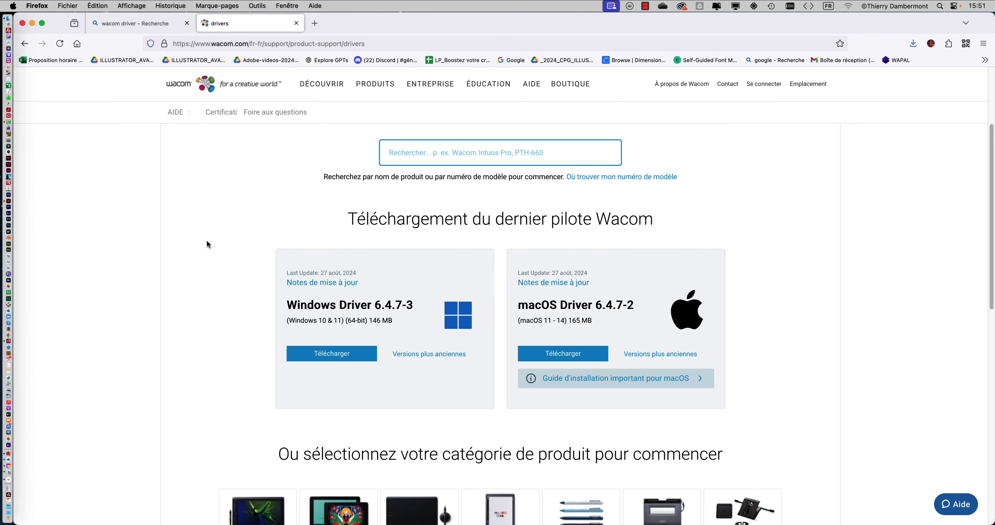
Switch to Finder and create a new Illustrator document from the A4 horiz RVB.ait template in docs AI niv2 aout 2024 JOUR 1 MATIN
key("super+Tab")
left_click(361, 259)
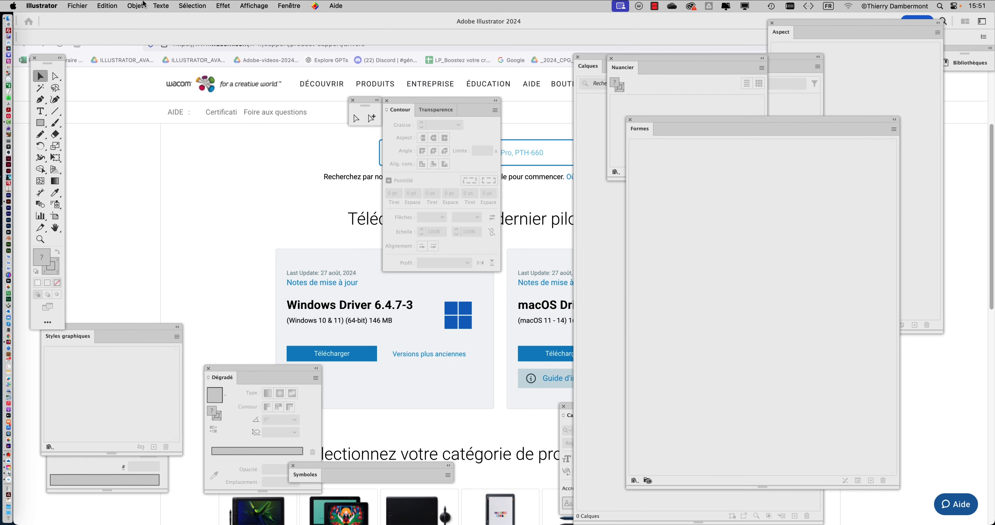
key("super+Tab")
key("super+Tab")
key("super+Tab")
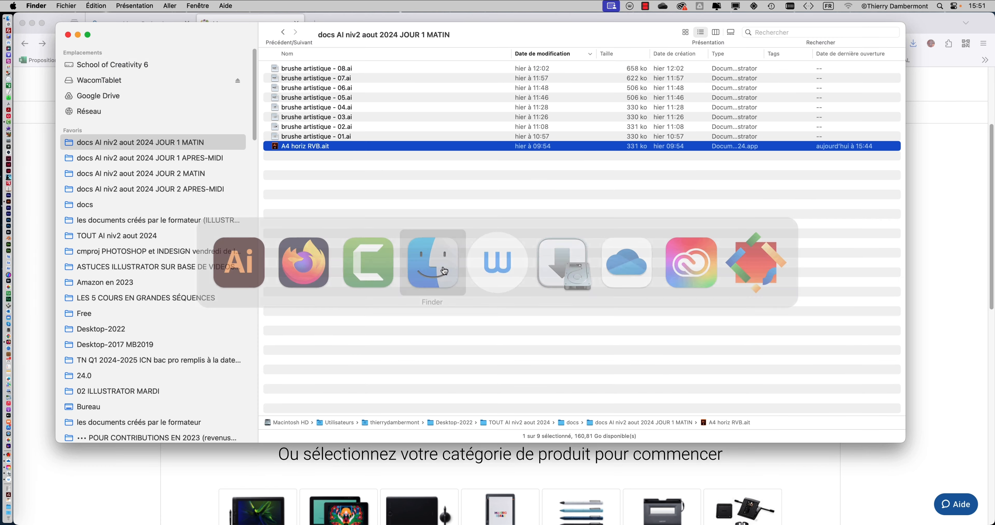
left_click_drag(318, 147, 22, 204)
Hide the open panels, display the new document at 100 % and close the floating direct selection toolbar
key("shift+Tab")
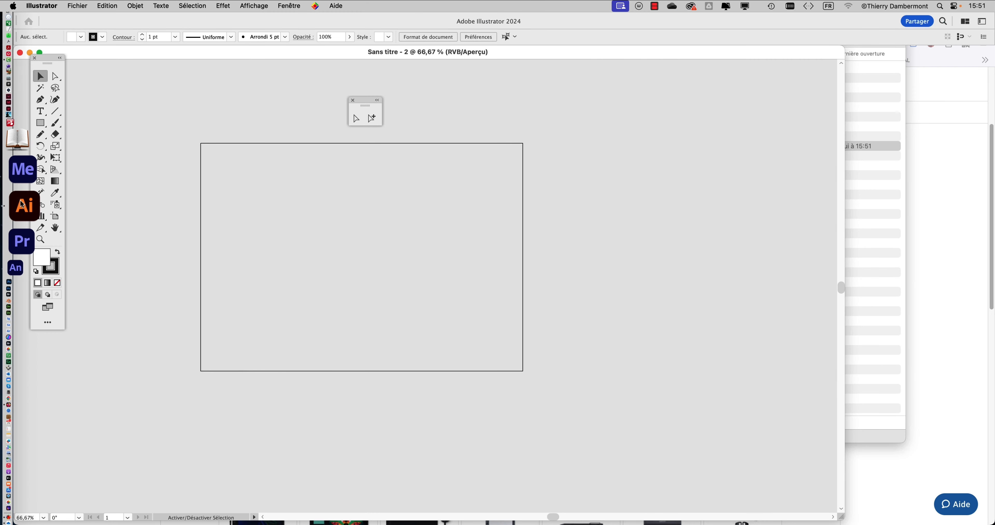
key("super+1")
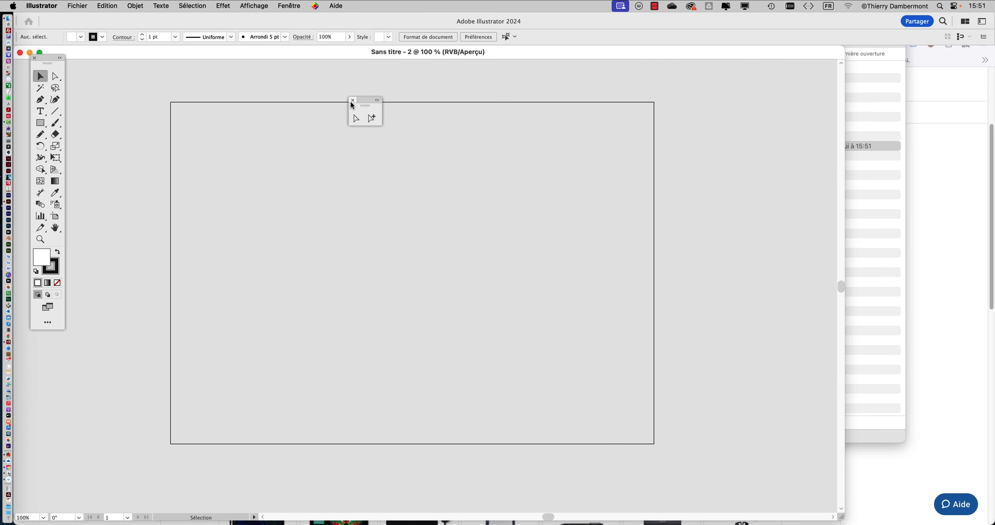
left_click(353, 100)
Paint two long wavy horizontal strokes across the upper part of the artboard with the Paintbrush tool and the Arrondi 5 pt brush
left_click(57, 124)
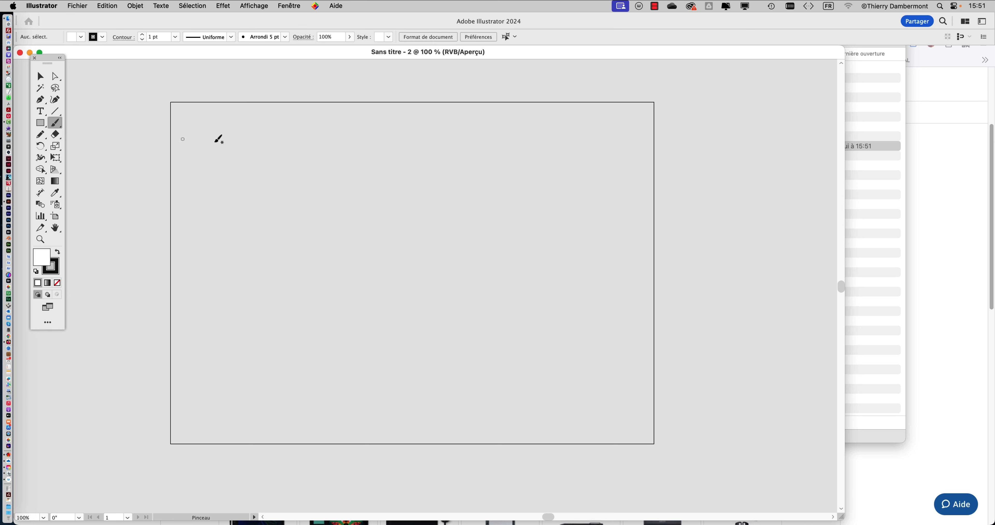
mouse_move(208, 125)
left_mouse_down()
mouse_move(226, 142)
mouse_move(486, 132)
mouse_move(555, 156)
left_mouse_up()
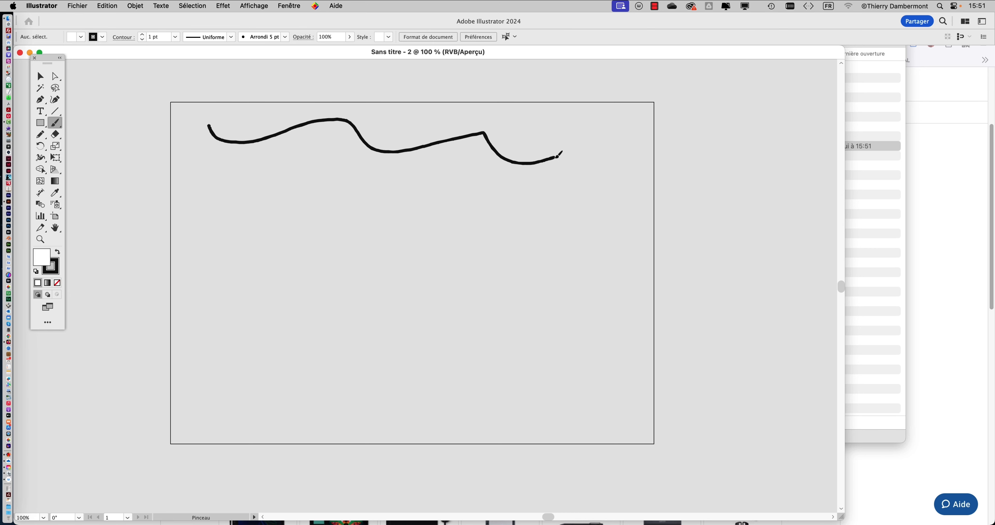
left_click(289, 6)
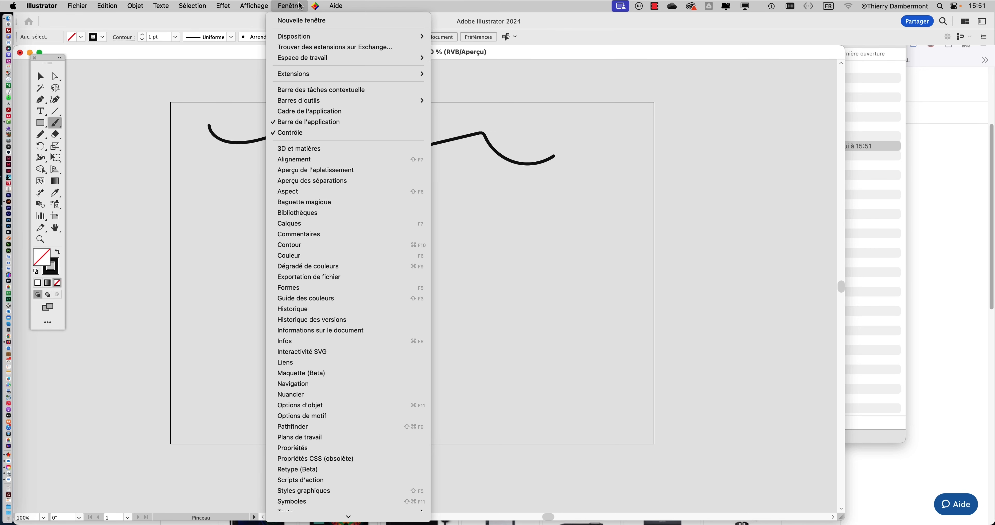
left_click(300, 5)
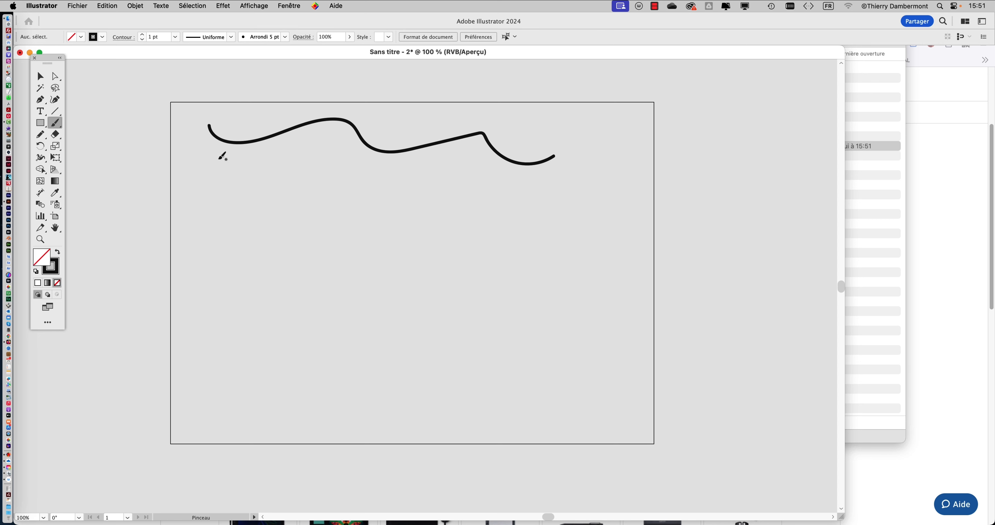
mouse_move(213, 167)
left_mouse_down()
mouse_move(308, 160)
mouse_move(551, 193)
left_mouse_up()
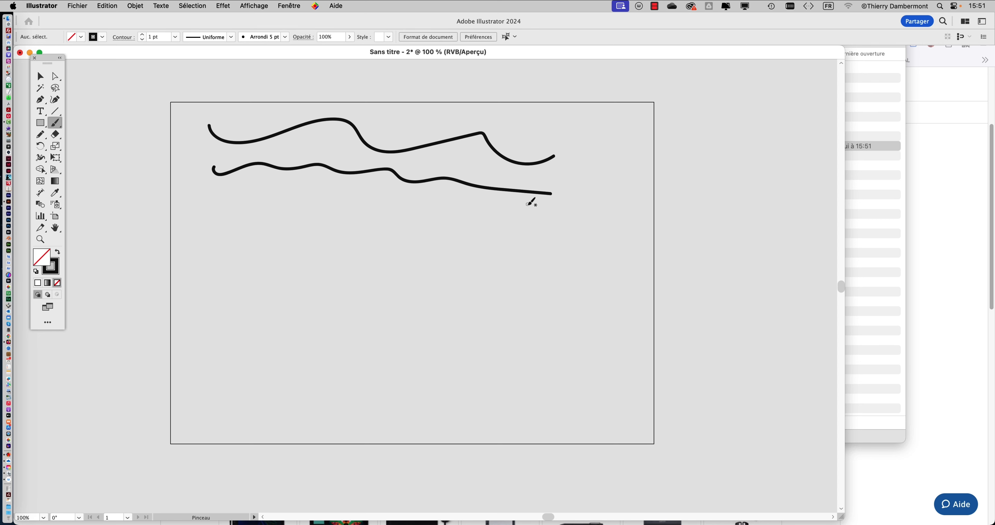
Display the Formes brush panel and reposition it near the top of the workspace, beside the painted strokes
left_click(289, 5)
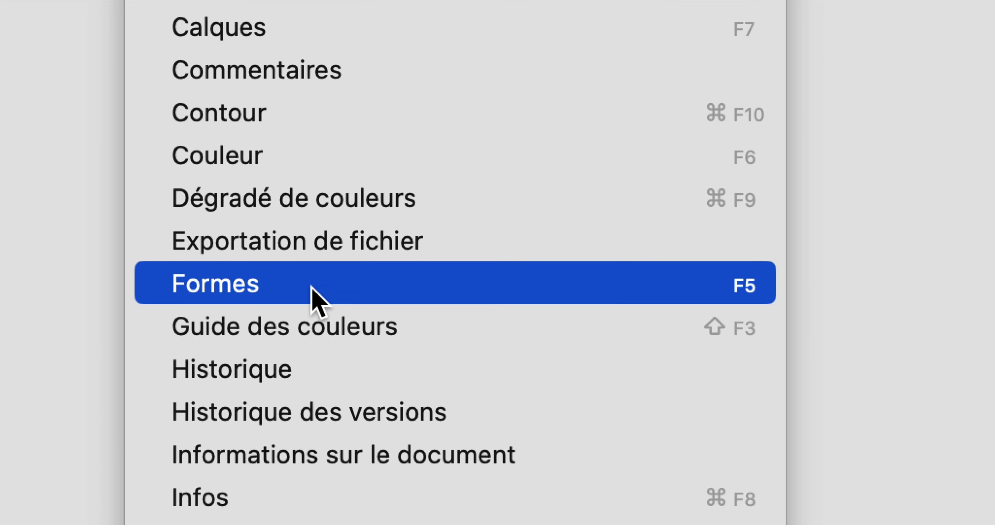
left_click(312, 288)
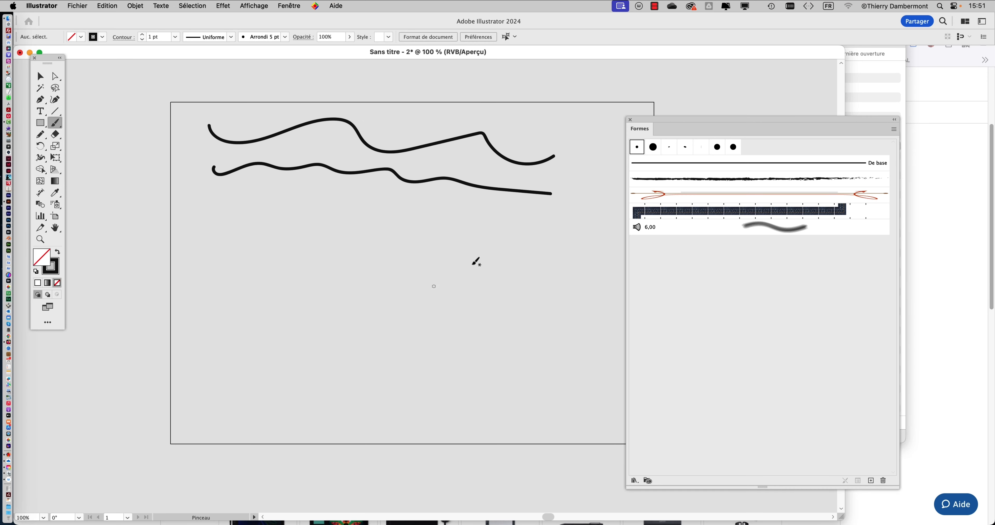
left_click_drag(656, 127, 661, 77)
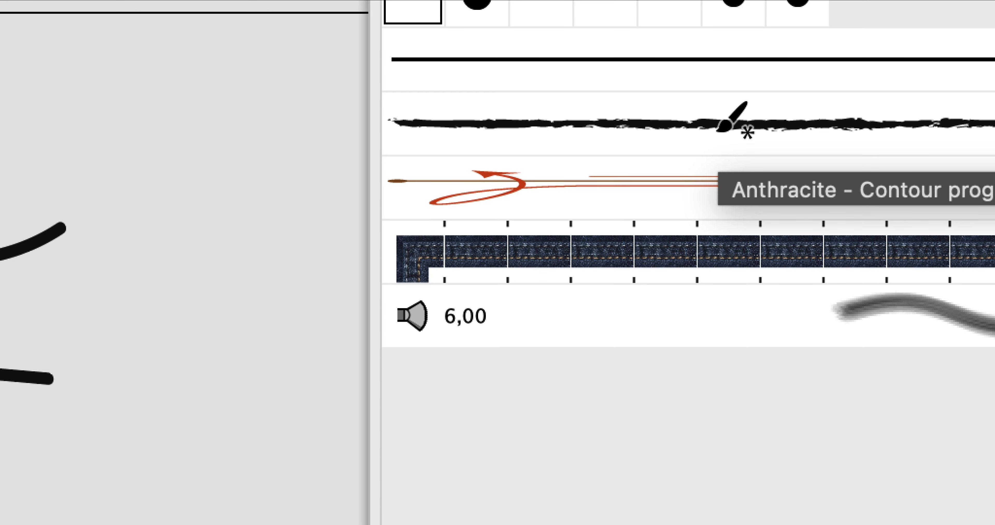
Paint a long wavy stroke beneath the two existing ones with the Anthracite charcoal brush and inspect its texture up close
left_click(718, 133)
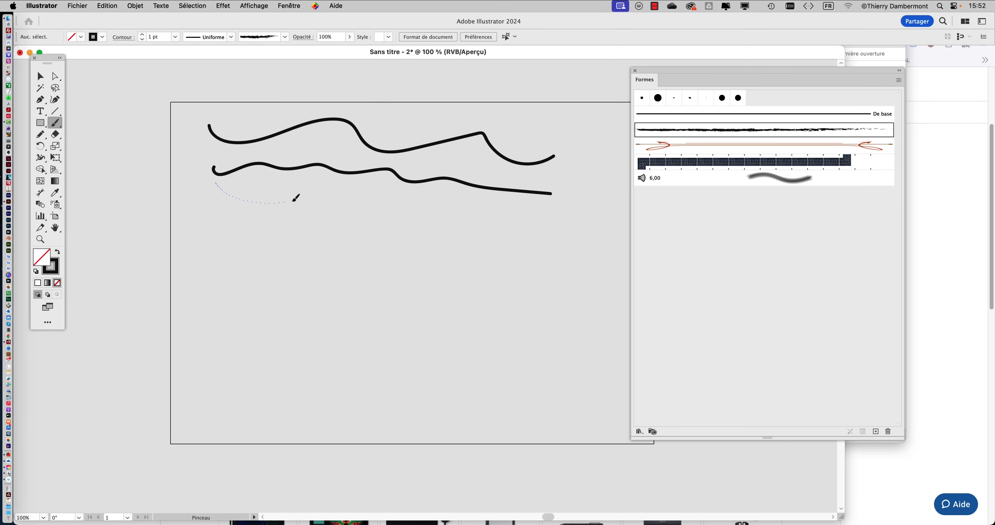
left_click_drag(540, 234, 545, 237)
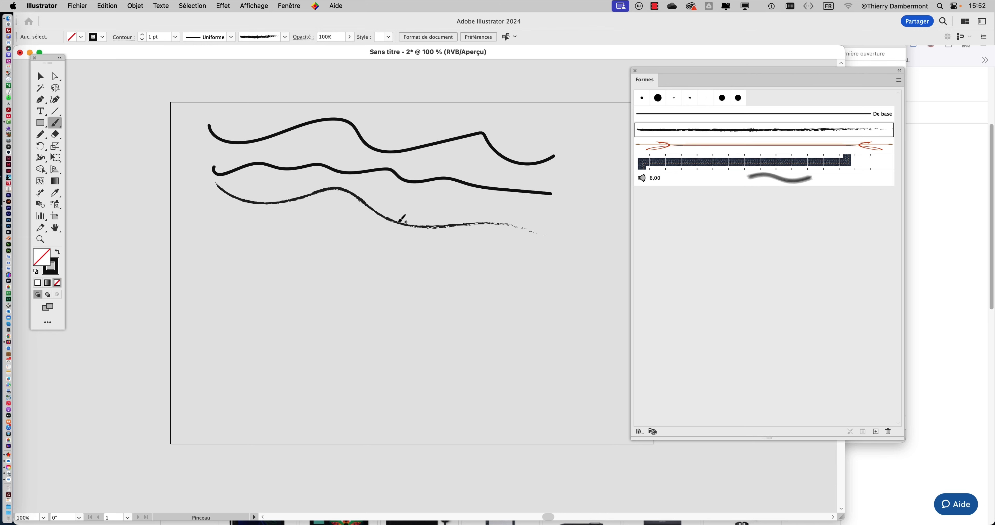
scroll(398, 222, "up", 2)
left_click_drag(659, 74, 783, 93)
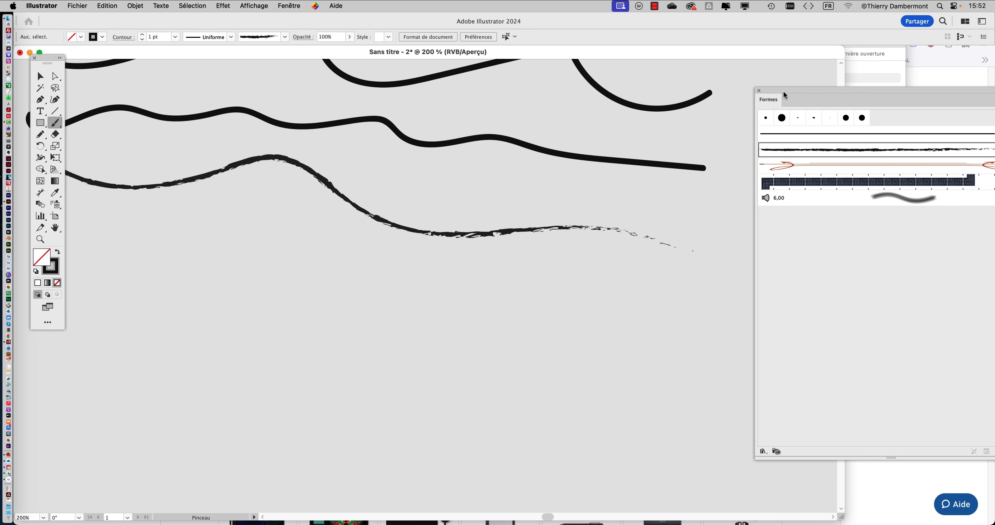
scroll(300, 308, "down", 1)
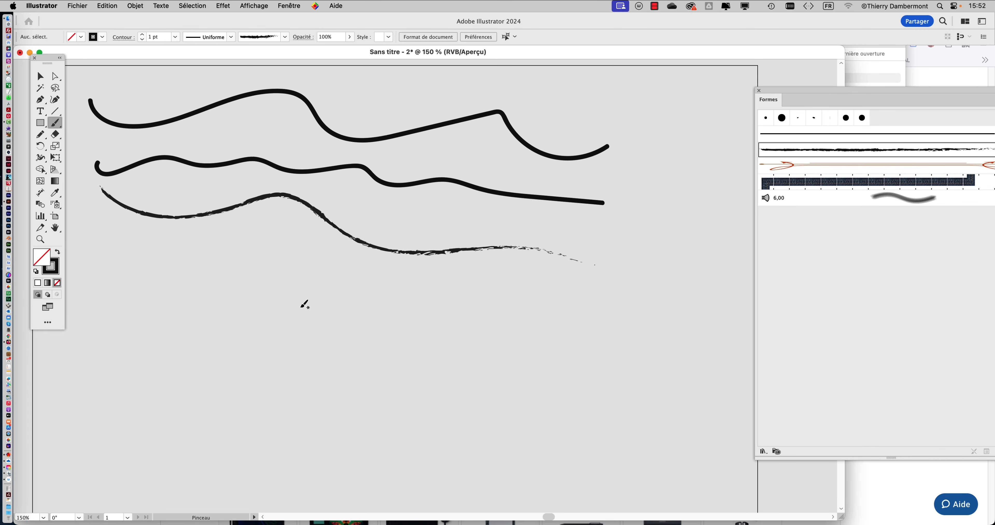
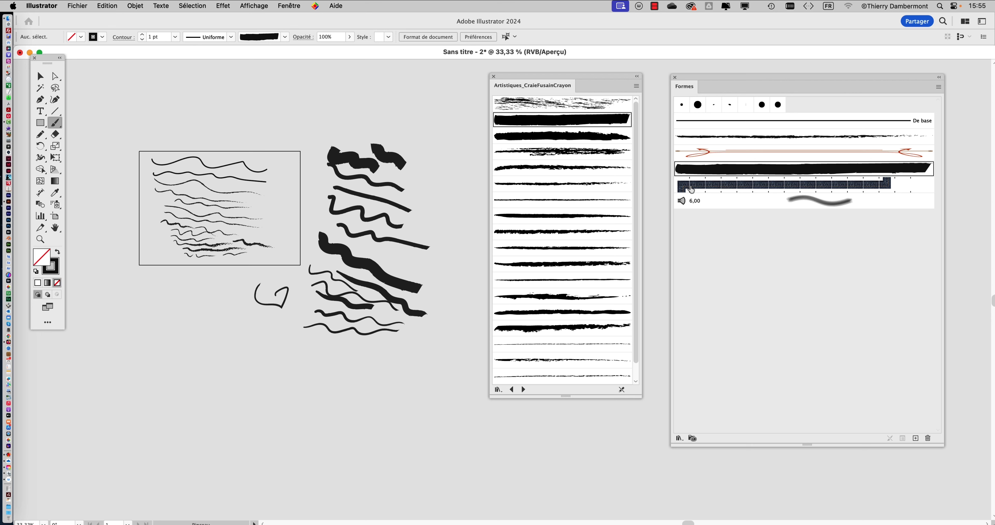
Shorten the Formes panel, open the Décoratif_Diffusion brush library and widen the library panel while reducing its height
left_click_drag(750, 443, 694, 253)
left_click(679, 251)
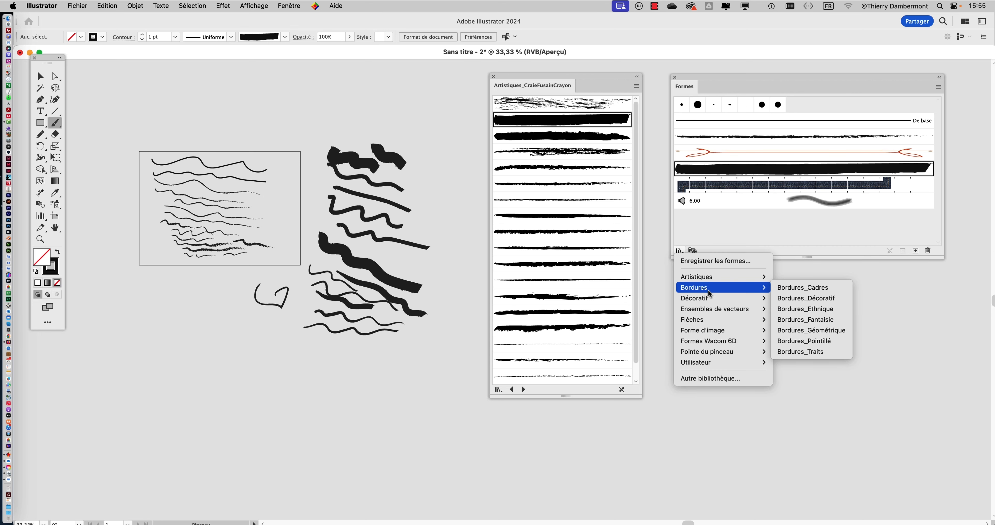
mouse_move(710, 298)
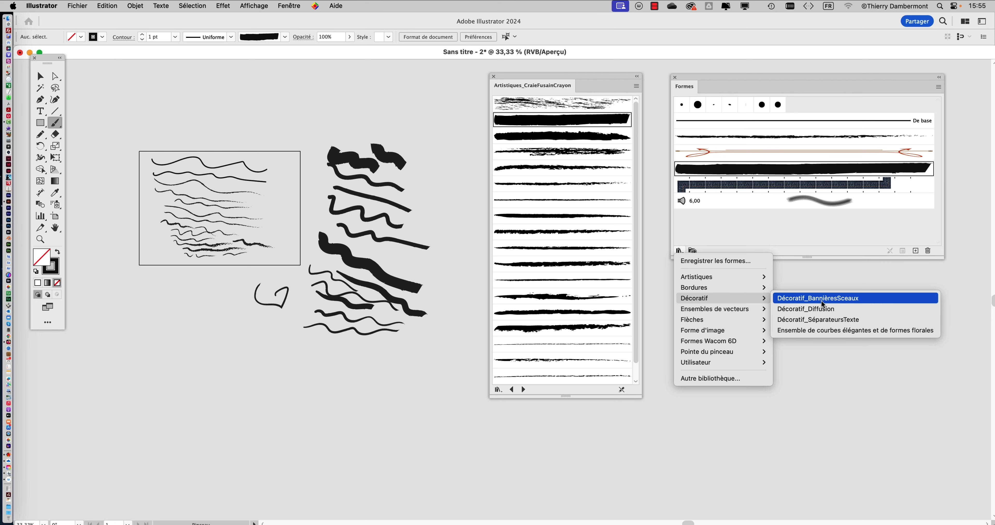
left_click(824, 308)
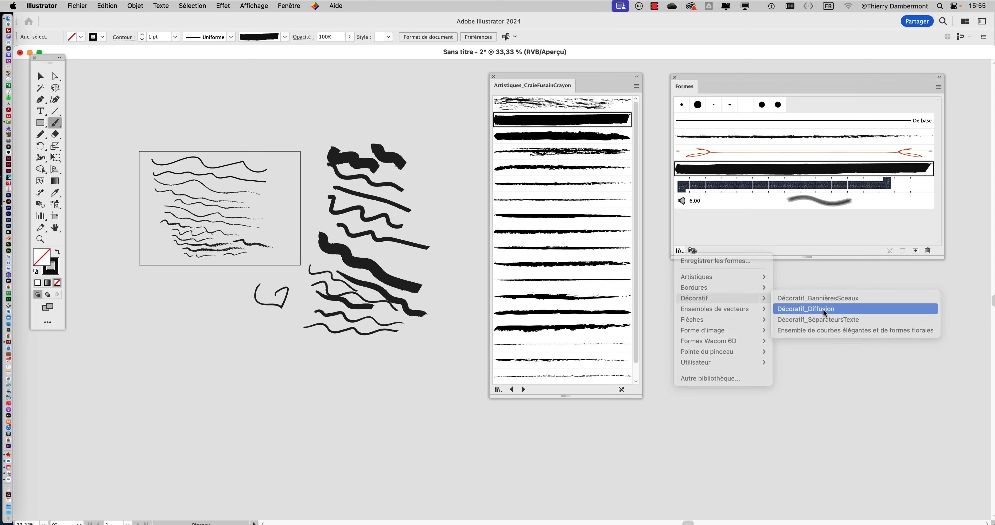
left_click(636, 87)
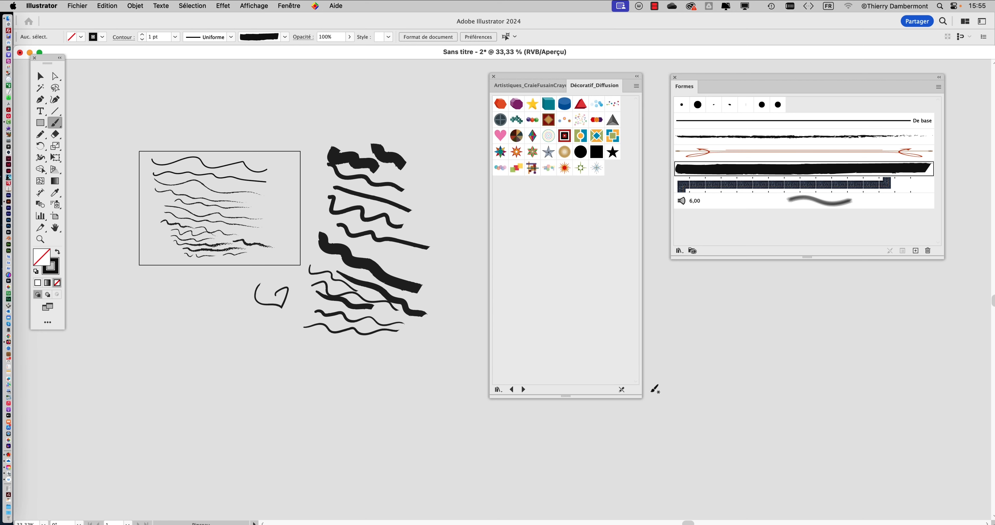
left_click_drag(642, 397, 797, 291)
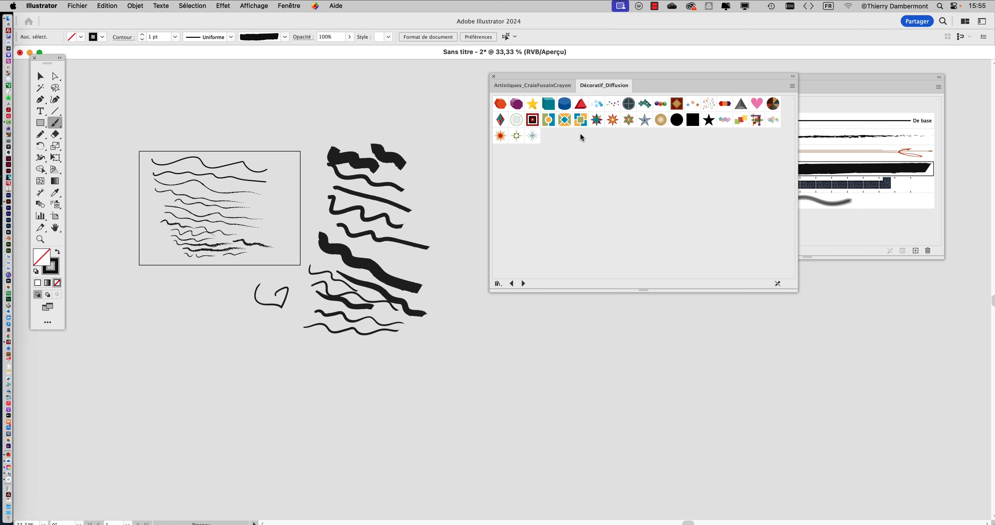
Paint a wavy stroke on the empty area beside the black strokes with the Carré avec diamant brush and consult its scatter options
left_click(565, 119)
left_click_drag(716, 375, 723, 381)
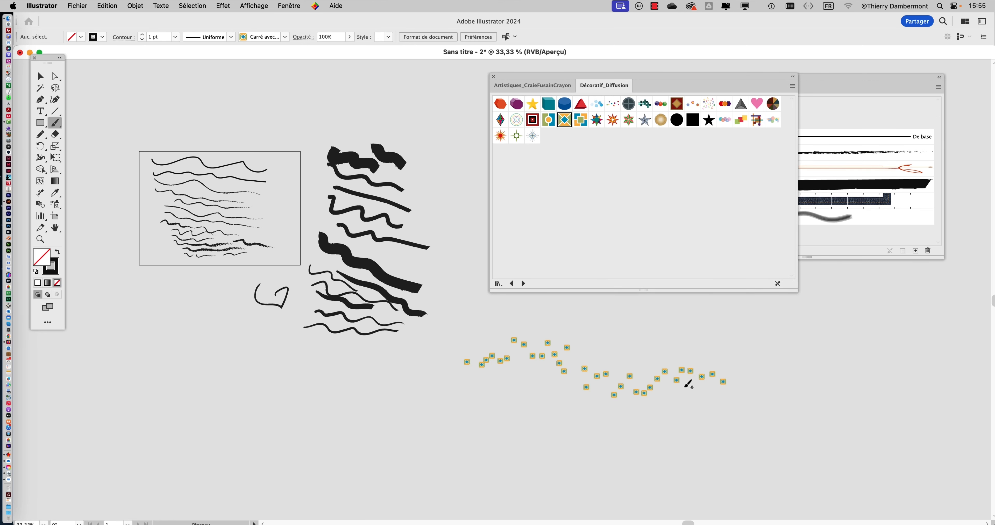
left_click(844, 230)
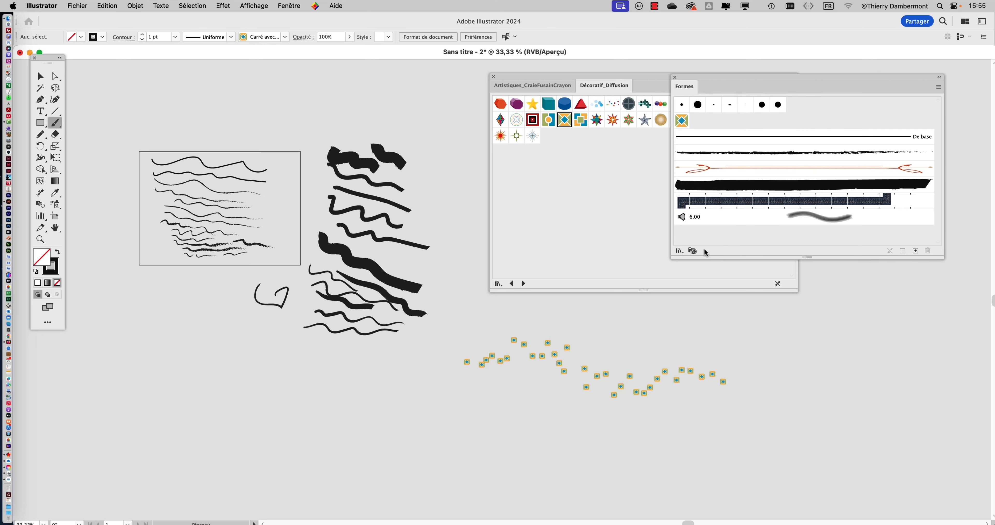
double_click(682, 121)
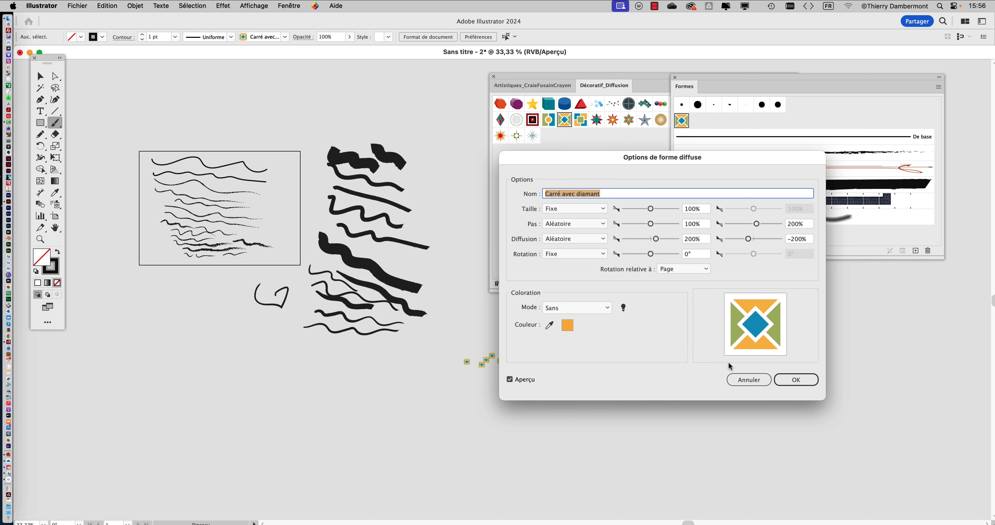
left_click(748, 379)
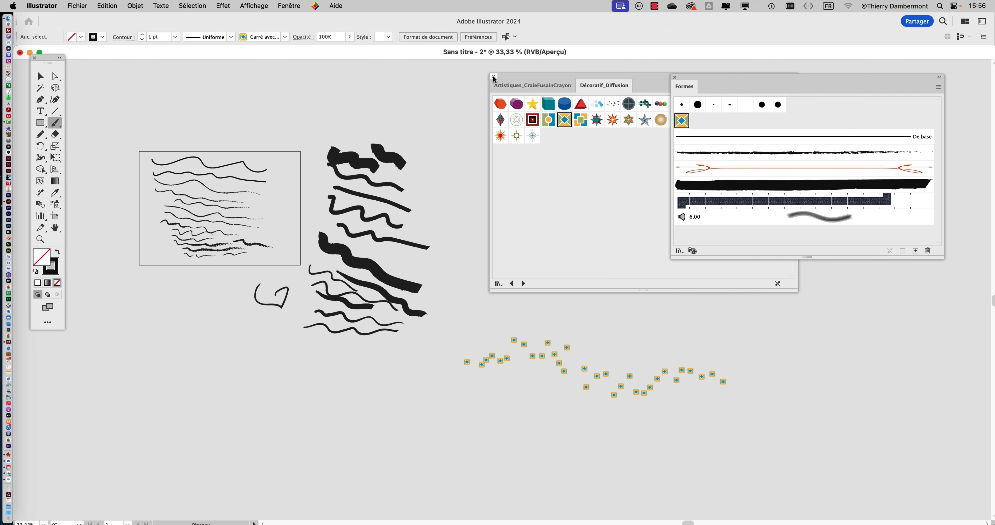
Close the brush library panel, reopen the Décoratif_Diffusion library and make its panel narrower
left_click(493, 77)
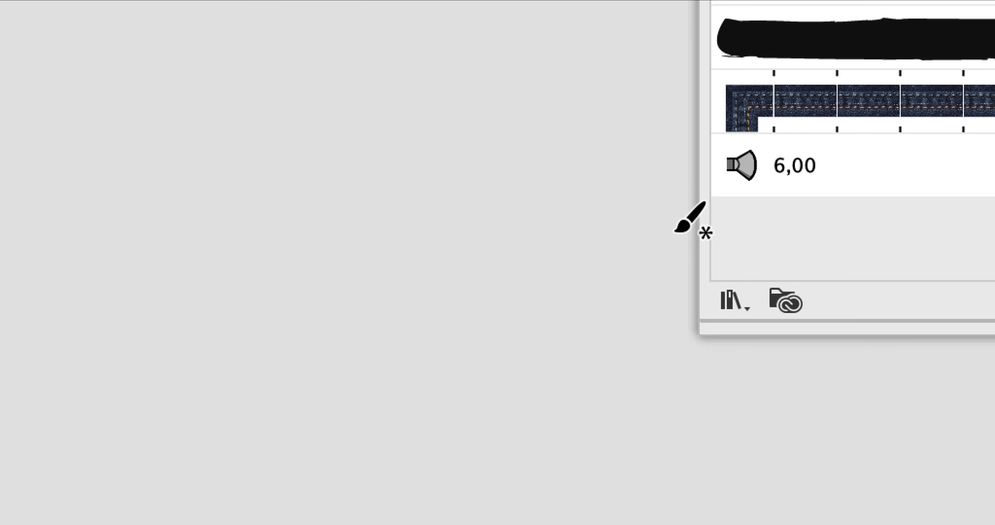
left_click(687, 248)
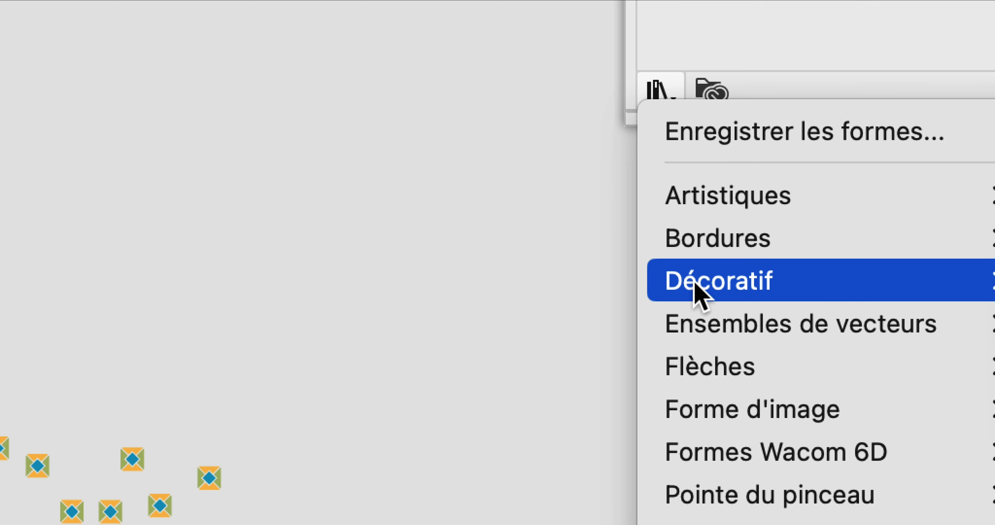
mouse_move(706, 286)
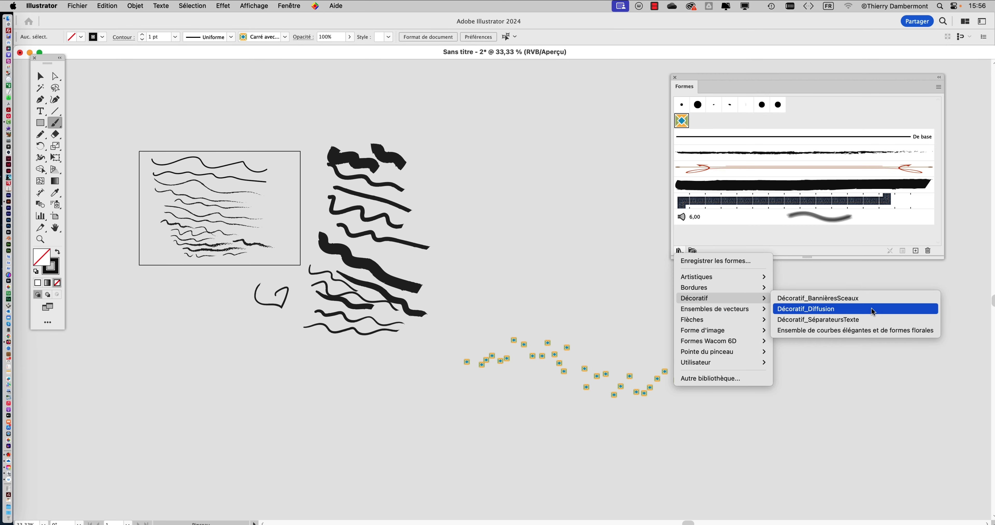
left_click(873, 311)
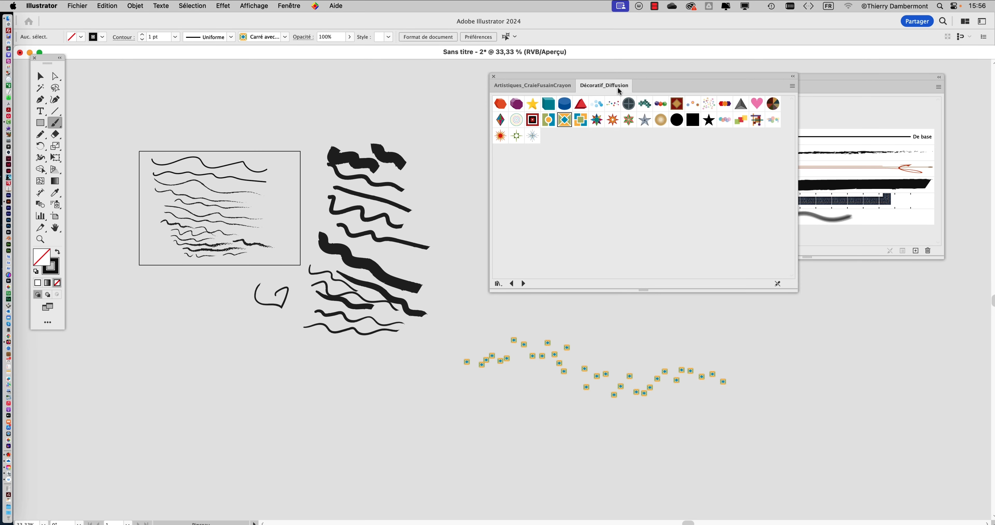
left_click_drag(796, 293, 611, 309)
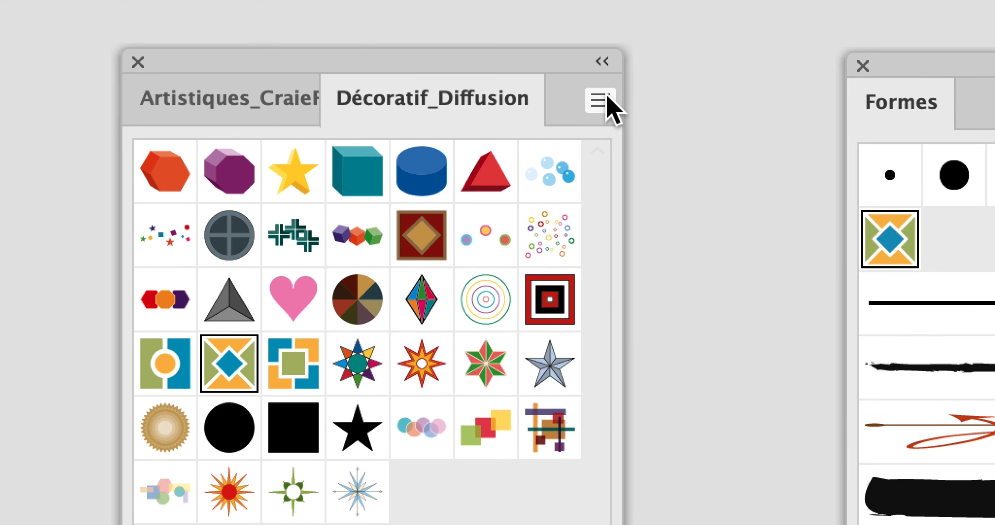
Try the list display of the Décoratif_Diffusion library and return it to thumbnail display
left_click(603, 102)
left_click(629, 143)
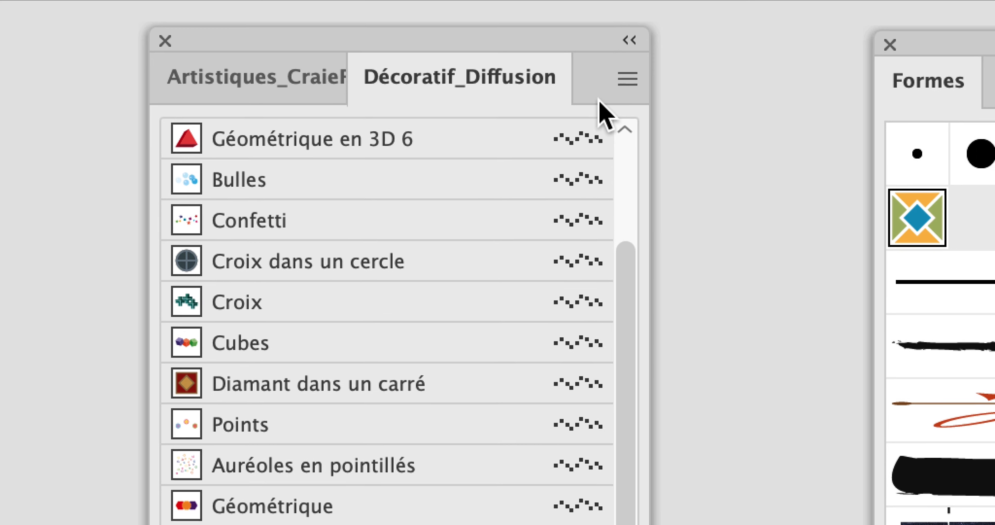
left_click(613, 93)
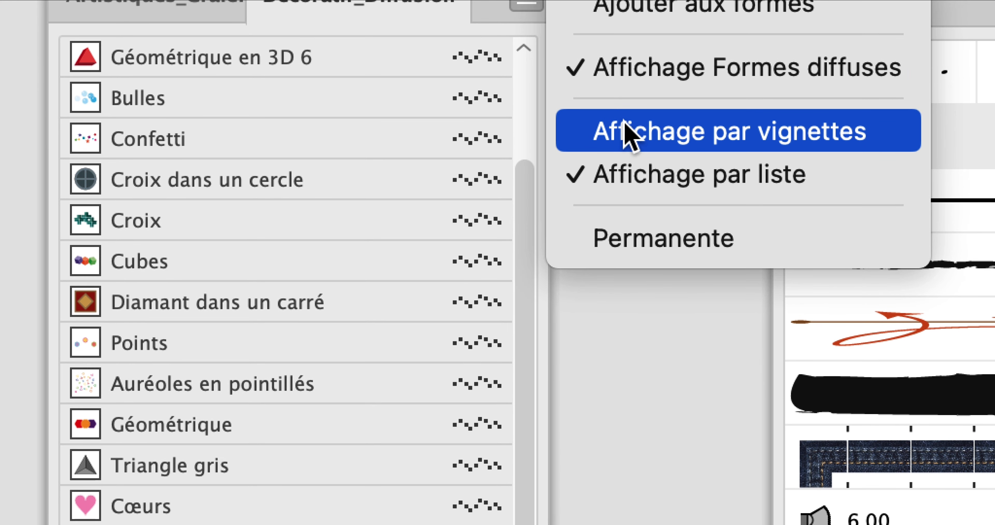
left_click(688, 229)
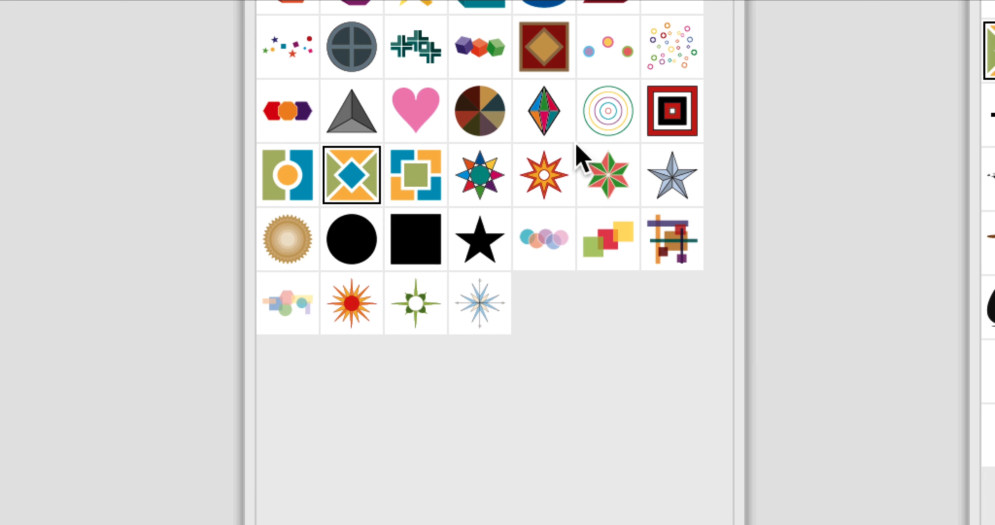
Move both brush panels away from the empty canvas area and paint two wavy descending strokes there with the Prisme brush
left_click(356, 193)
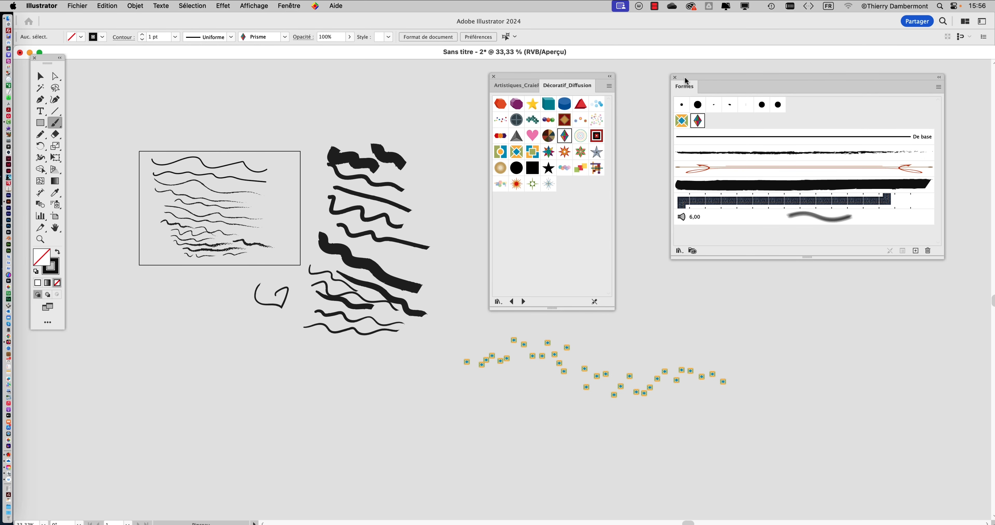
left_click_drag(686, 81, 870, 69)
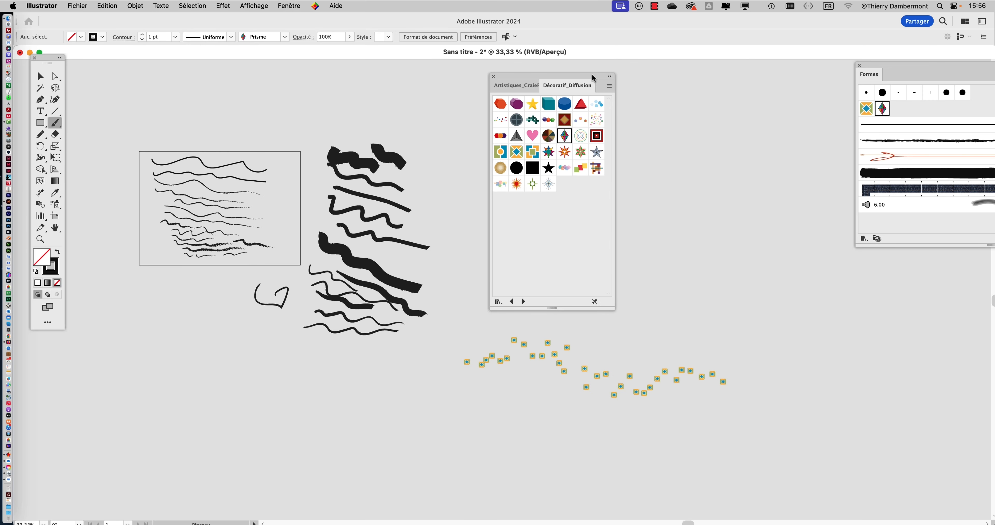
left_click_drag(592, 74, 433, 88)
scroll(599, 190, "up", 1)
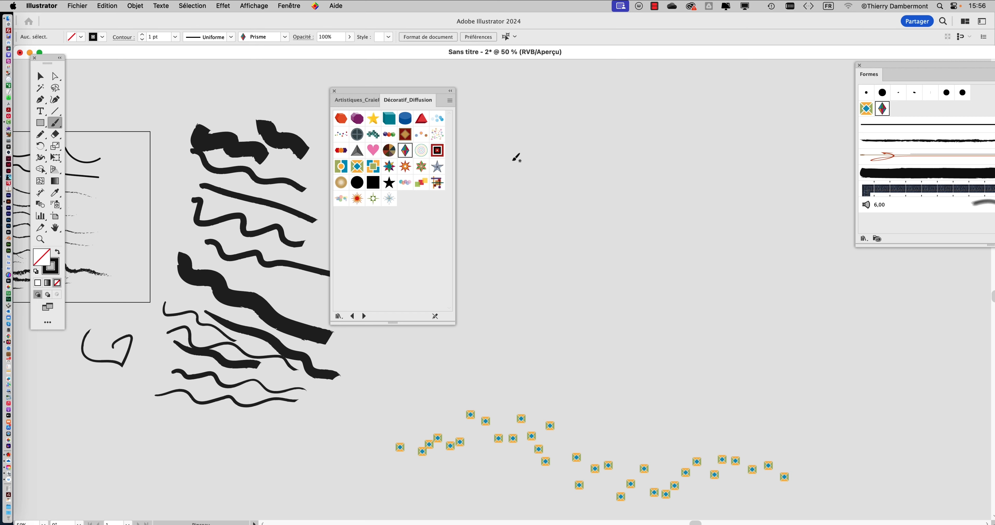
left_click_drag(665, 180, 716, 189)
mouse_move(536, 198)
left_mouse_down()
mouse_move(678, 262)
mouse_move(801, 275)
left_mouse_up()
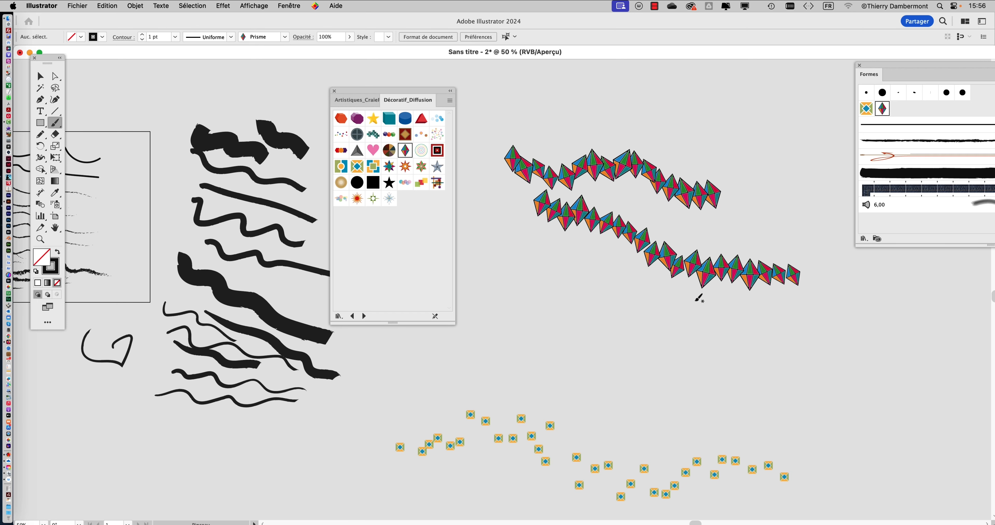
Paint scattered stars below the prism strokes with the Etoile 1 brush and a horizontal stroke above them with Carrés transparents
left_click(389, 167)
mouse_move(790, 356)
left_mouse_down()
mouse_move(567, 337)
mouse_move(646, 364)
left_mouse_up()
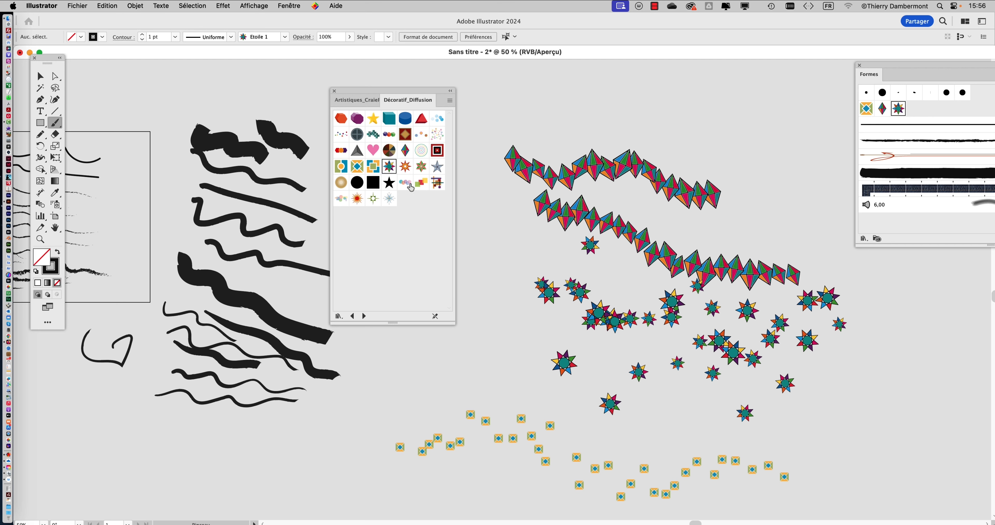
left_click(421, 182)
left_click_drag(486, 101, 740, 101)
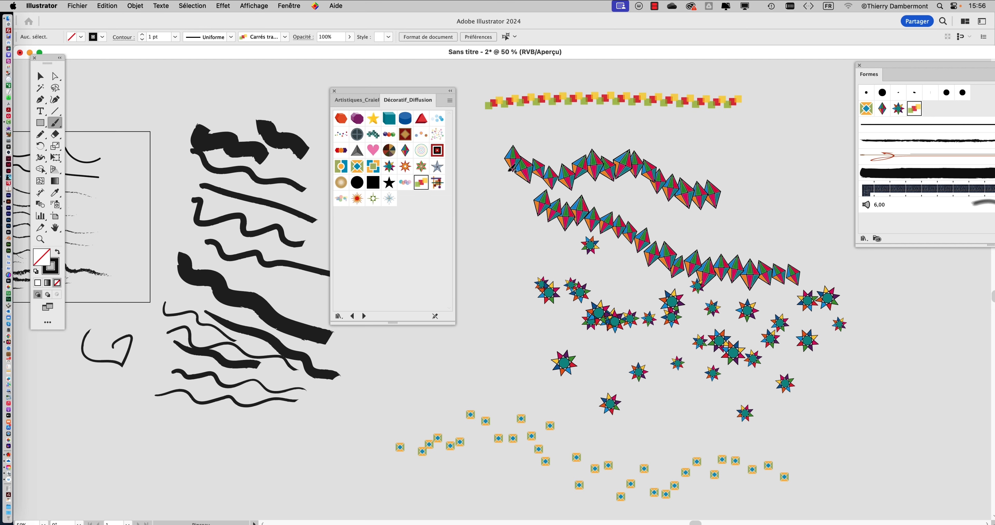
Bring the Formes panel into view, narrow it, and set the Carrés transparents brush's Taille to Pression, from 66% to 435%
left_click_drag(898, 64, 727, 73)
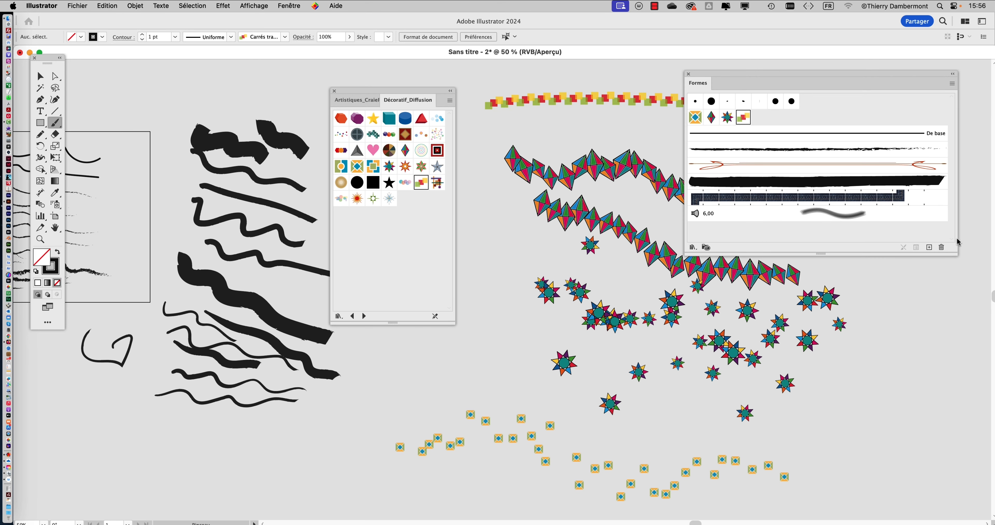
mouse_move(957, 260)
left_mouse_down()
mouse_move(930, 284)
mouse_move(840, 305)
left_mouse_up()
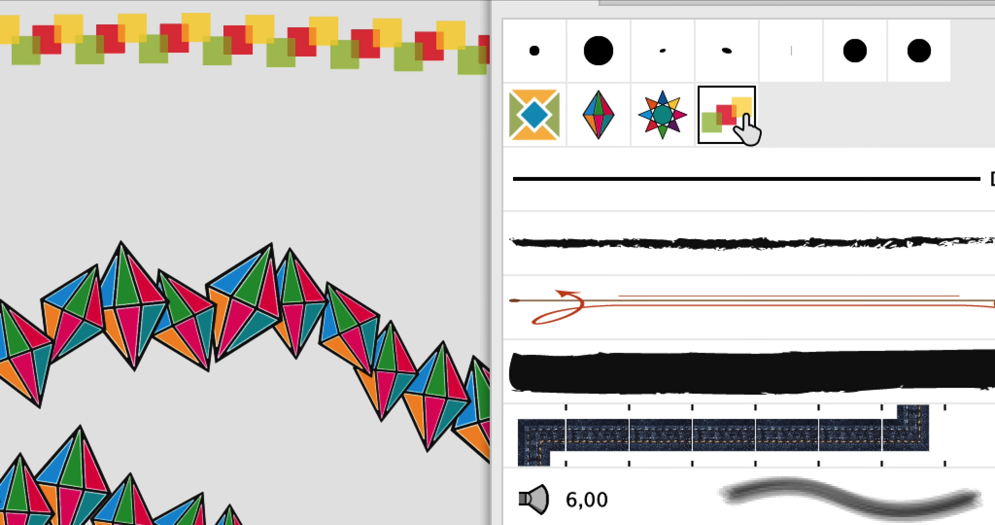
double_click(815, 93)
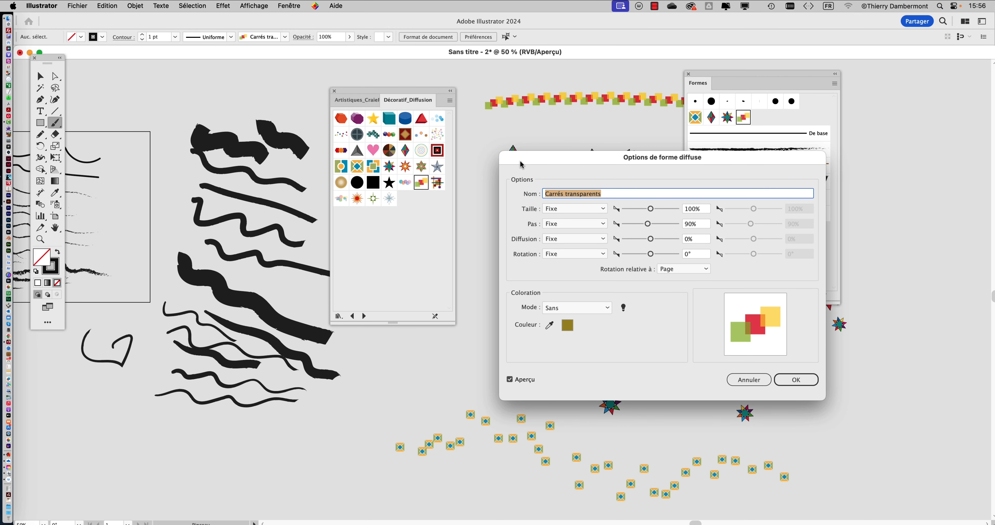
left_click_drag(557, 157, 562, 138)
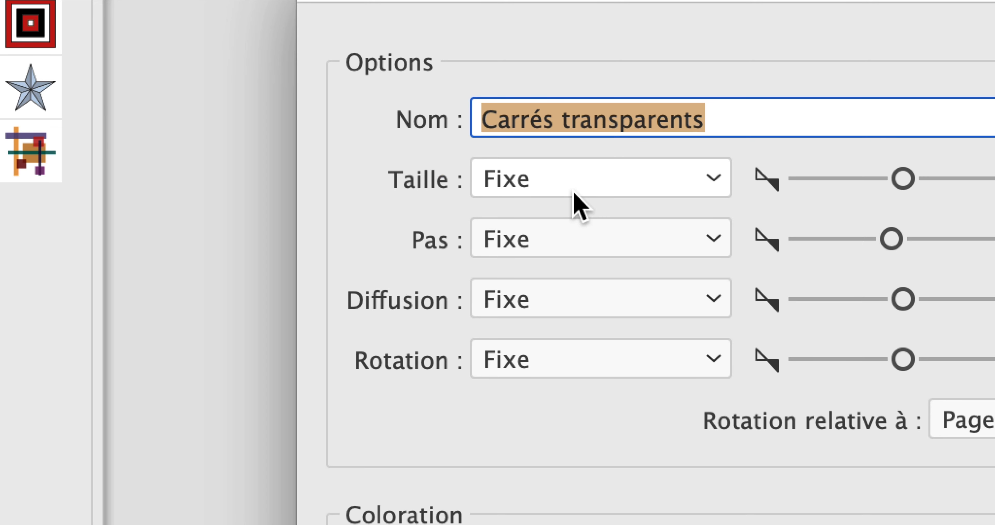
left_click(649, 179)
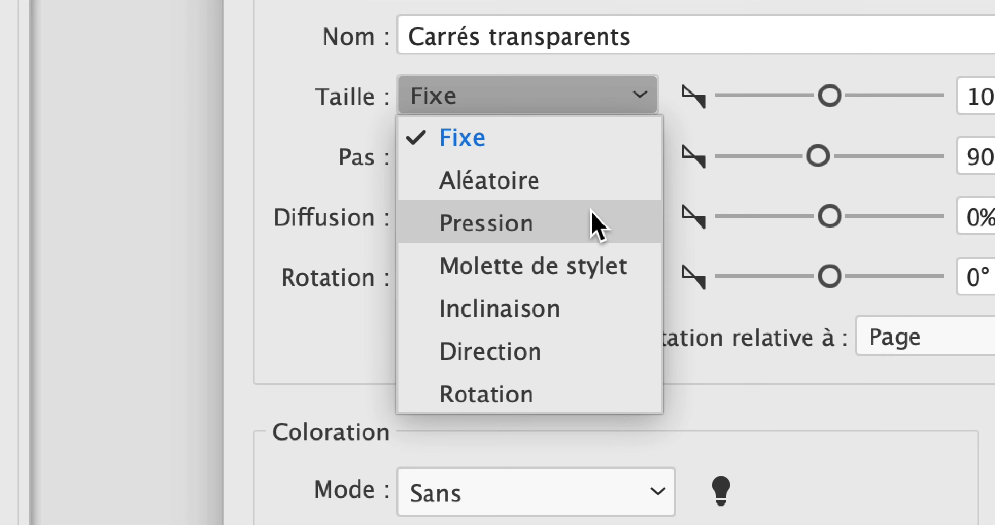
left_click(598, 226)
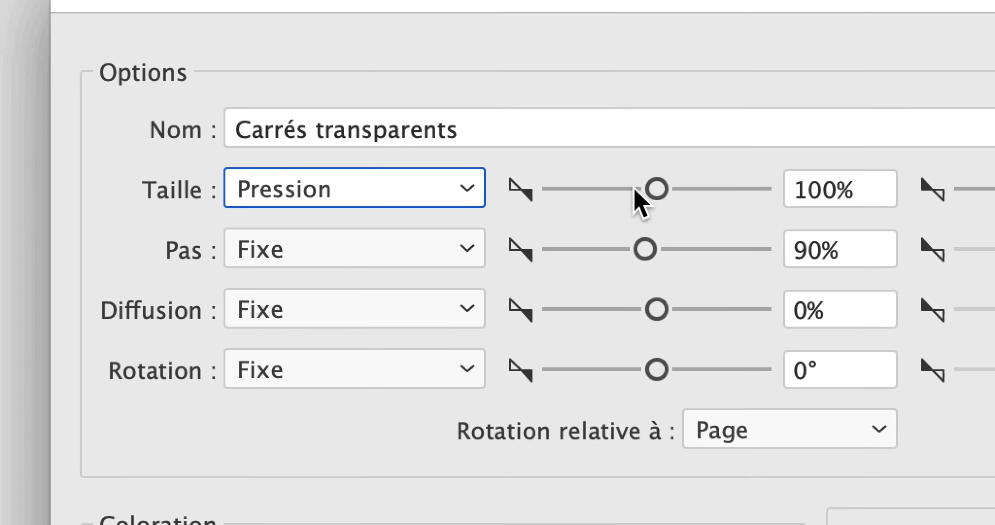
left_click_drag(635, 189, 620, 189)
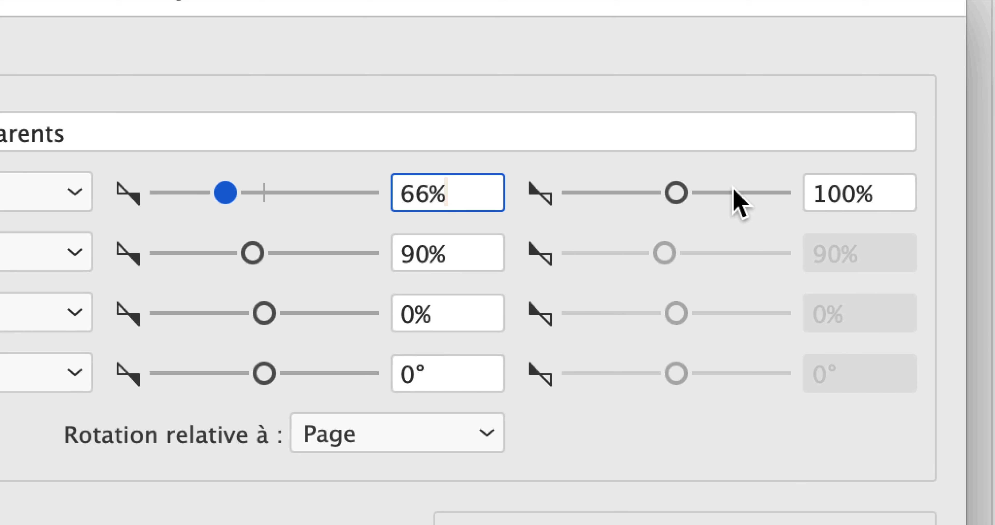
left_click(994, 185)
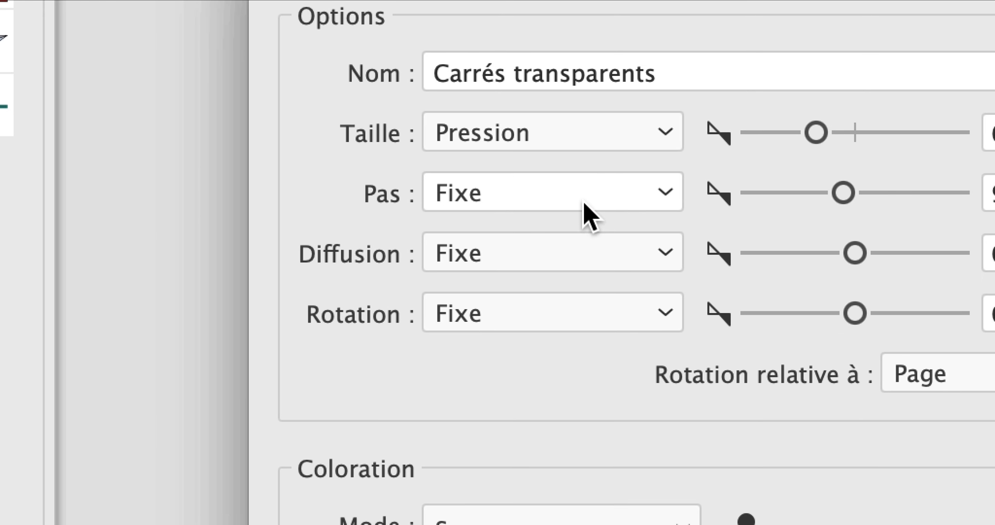
Set the brush's Pas to Pression, from 54% to 347%, and accept the options, leaving existing strokes unmodified
left_click(7, 263)
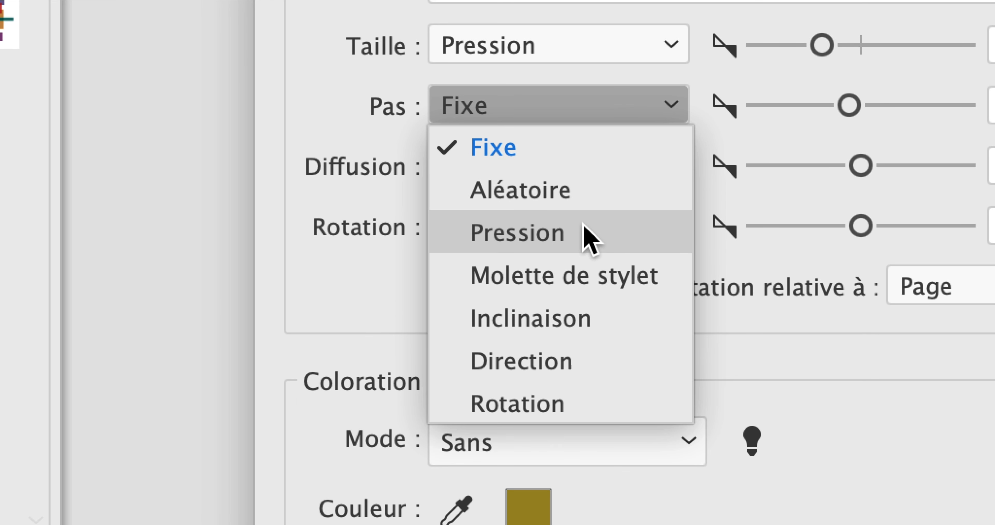
left_click(585, 231)
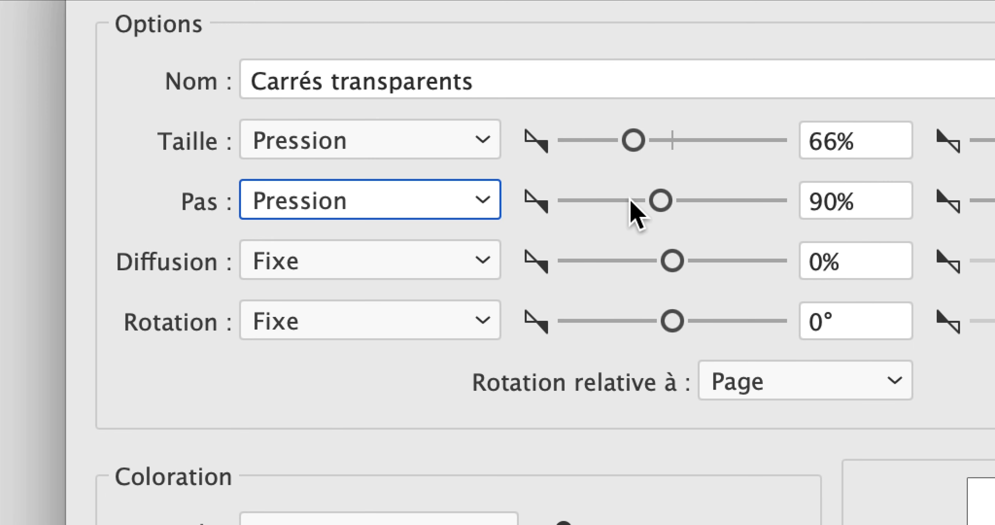
left_click(812, 105)
left_click_drag(627, 199, 622, 200)
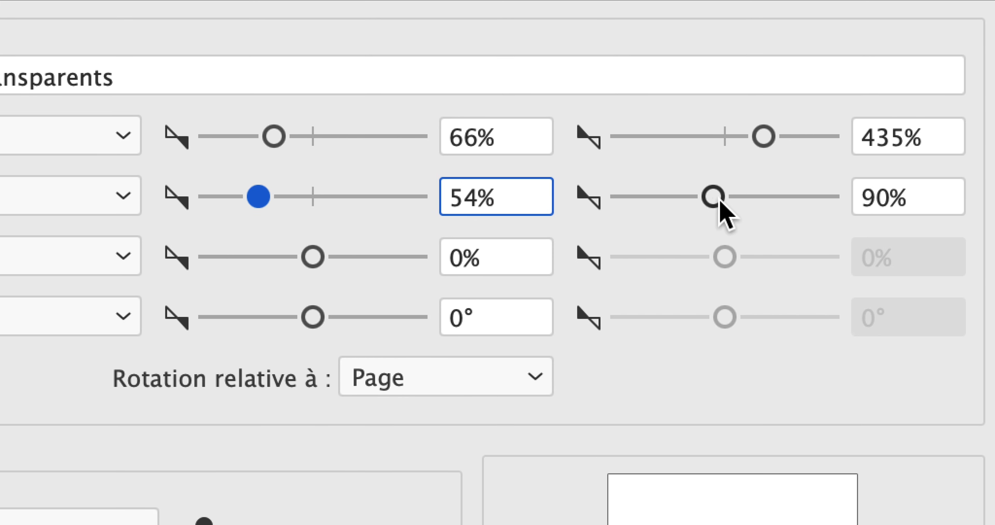
mouse_move(717, 200)
left_mouse_down()
mouse_move(730, 200)
mouse_move(721, 200)
left_mouse_up()
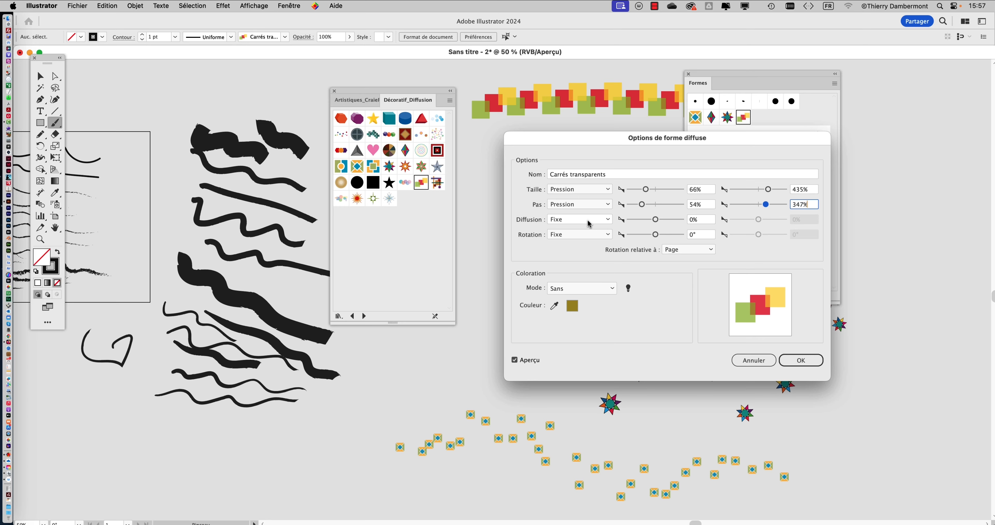
left_click(801, 359)
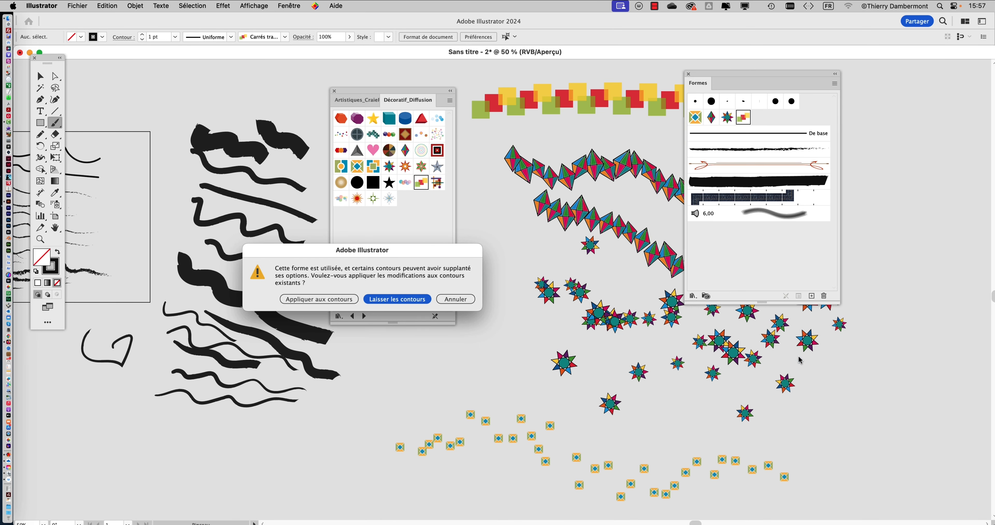
left_click(408, 301)
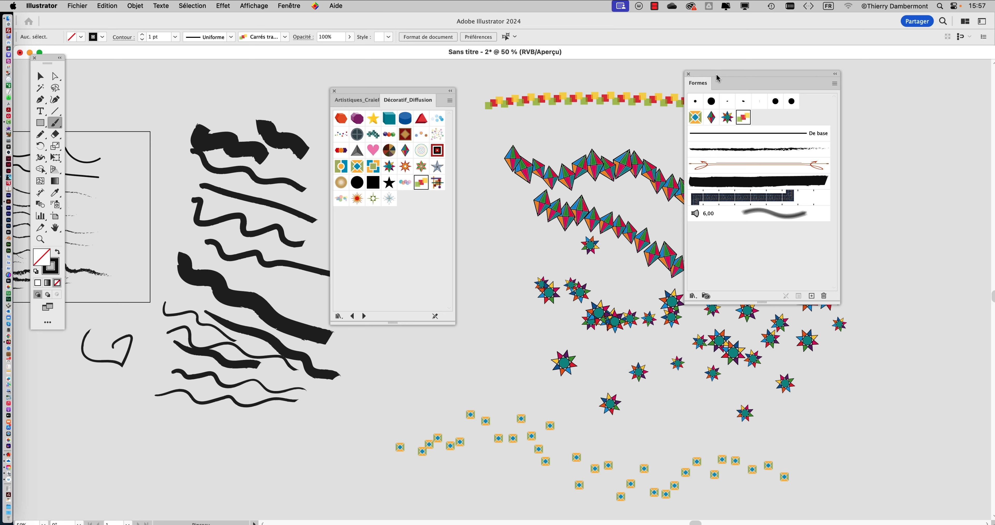
Move the Formes panel lower and paint several strokes with Carrés transparents above and beside the prism strokes
left_click_drag(718, 72, 631, 157)
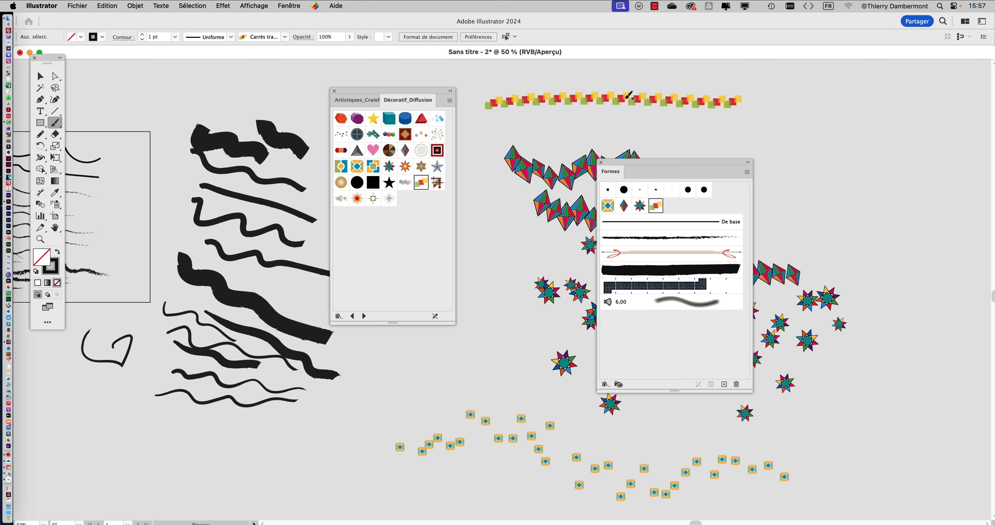
mouse_move(626, 77)
left_mouse_down()
mouse_move(701, 79)
mouse_move(811, 113)
mouse_move(846, 239)
left_mouse_up()
mouse_move(837, 126)
left_mouse_down()
mouse_move(866, 150)
mouse_move(888, 241)
left_mouse_up()
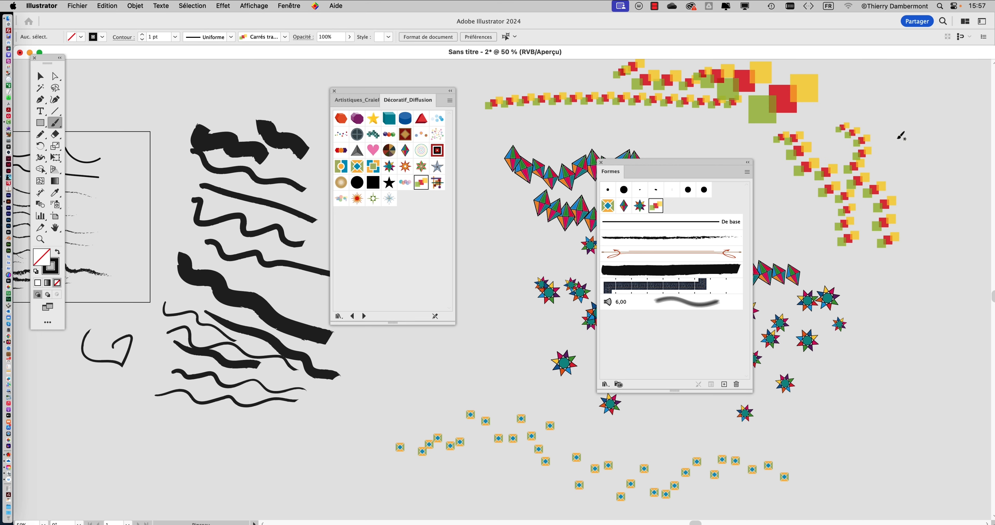
left_click_drag(888, 118, 913, 206)
mouse_move(931, 129)
left_mouse_down()
mouse_move(940, 201)
mouse_move(895, 335)
left_mouse_up()
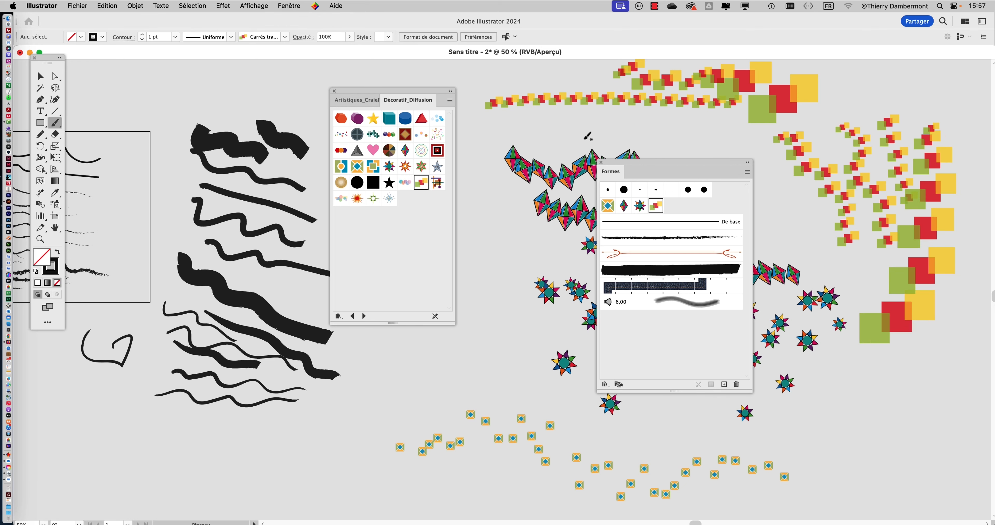
Move the brush library aside and paint an arc, a hook and a C-shaped curve with Carrés transparents in an empty area below the artwork
mouse_move(388, 101)
left_mouse_down()
mouse_move(559, 349)
mouse_move(845, 368)
mouse_move(838, 358)
left_mouse_up()
scroll(410, 290, "up", 1)
scroll(410, 290, "down", 1)
left_click_drag(312, 416, 376, 216)
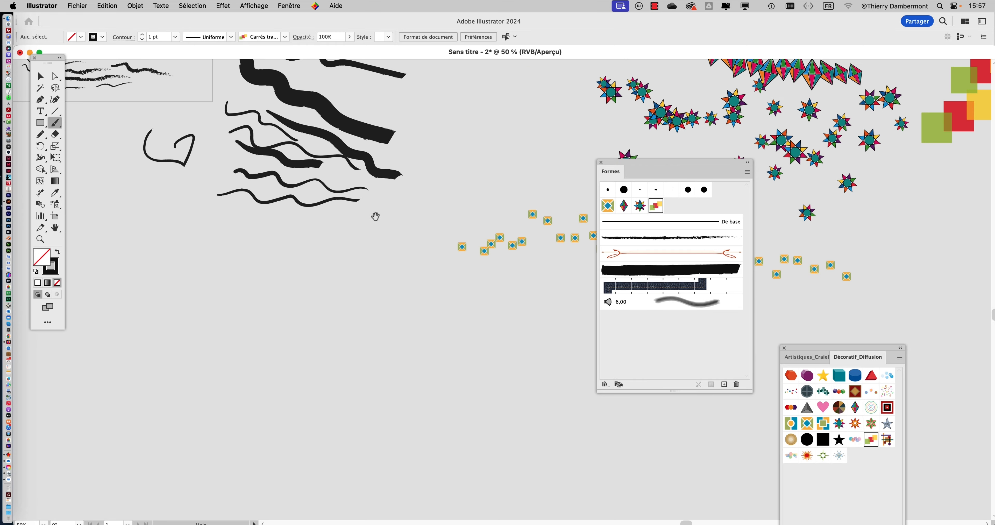
left_click_drag(314, 340, 446, 102)
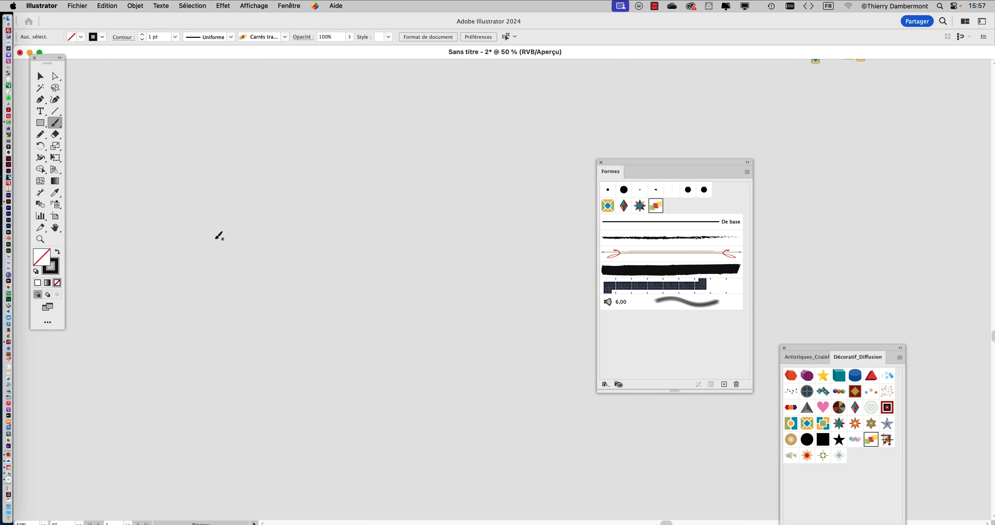
left_click_drag(289, 165, 324, 212)
mouse_move(371, 166)
left_mouse_down()
mouse_move(429, 266)
mouse_move(429, 295)
left_mouse_up()
left_click_drag(361, 266, 286, 268)
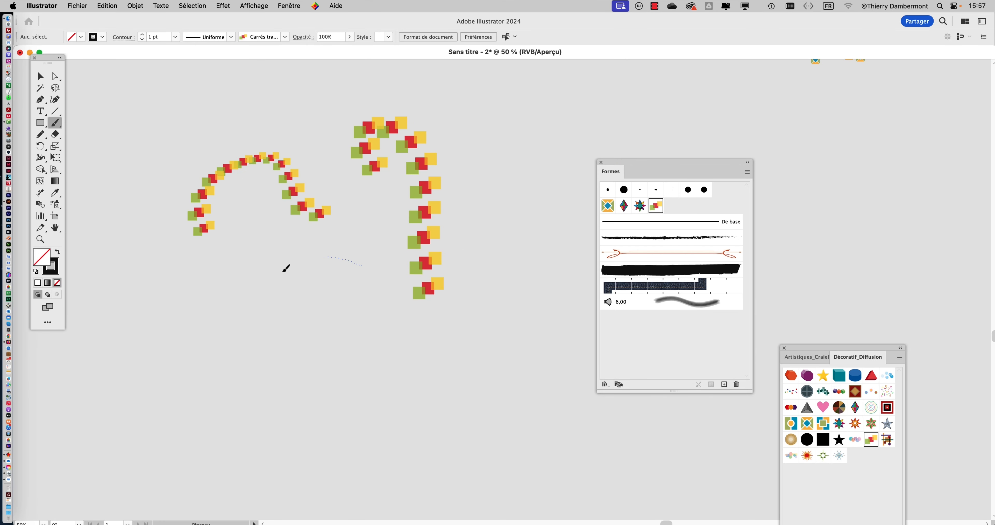
left_click_drag(420, 323, 423, 324)
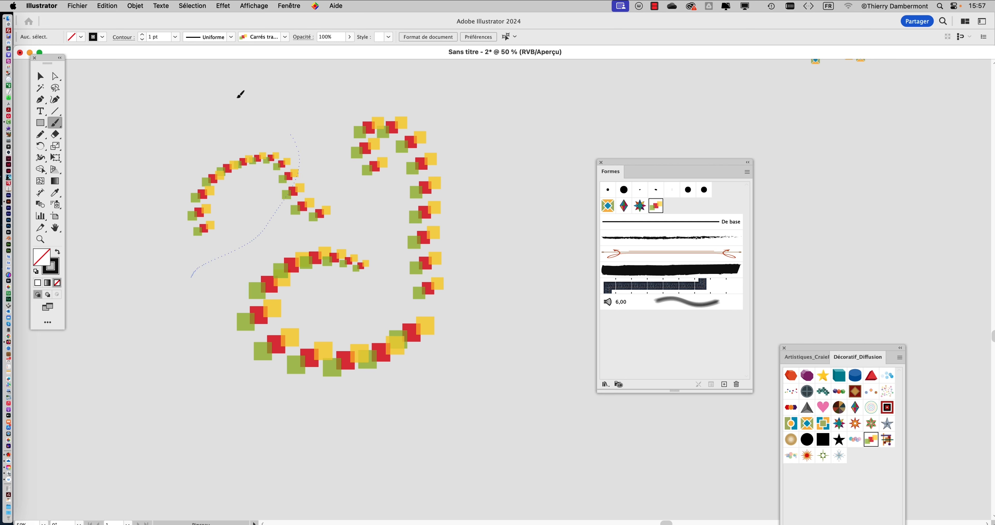
Paint more curved Carrés transparents strokes around the first ones, varying the pressure, and separate the two brush library panels
left_click_drag(241, 94, 197, 92)
left_click_drag(515, 200, 467, 339)
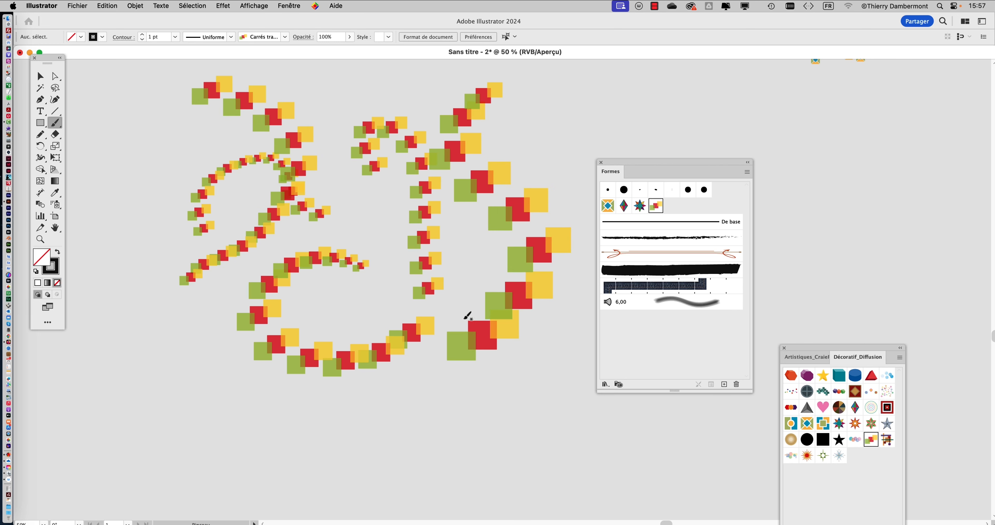
left_click_drag(437, 413, 269, 428)
left_click_drag(112, 320, 113, 320)
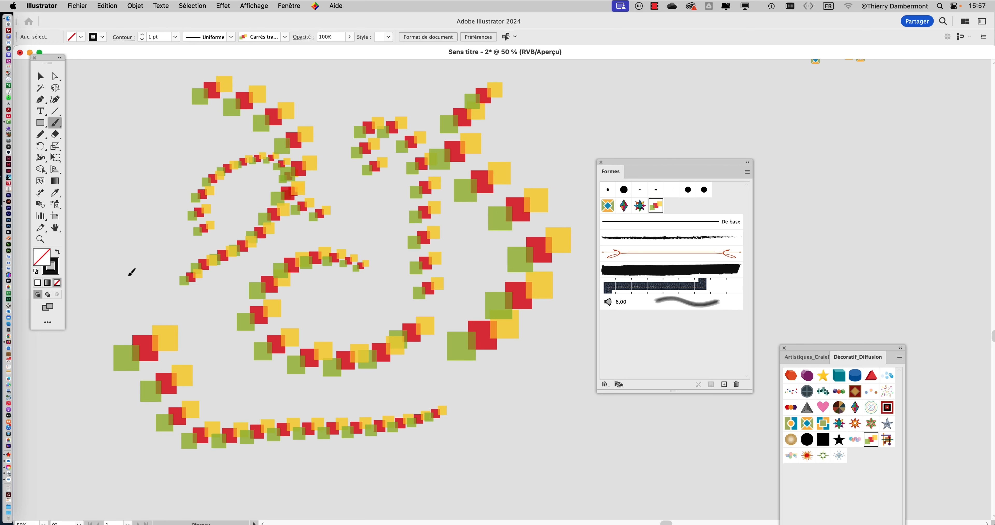
left_click_drag(120, 130, 120, 130)
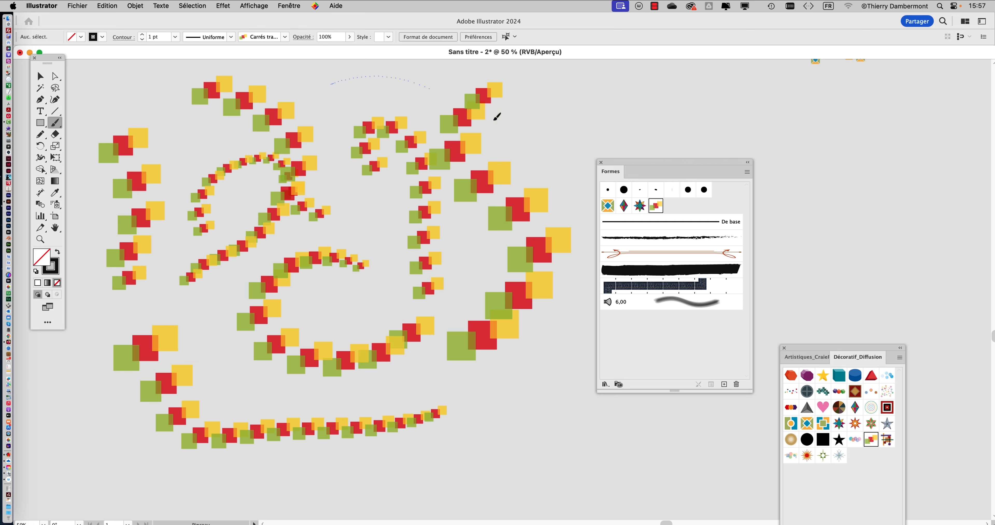
left_click_drag(679, 132, 680, 131)
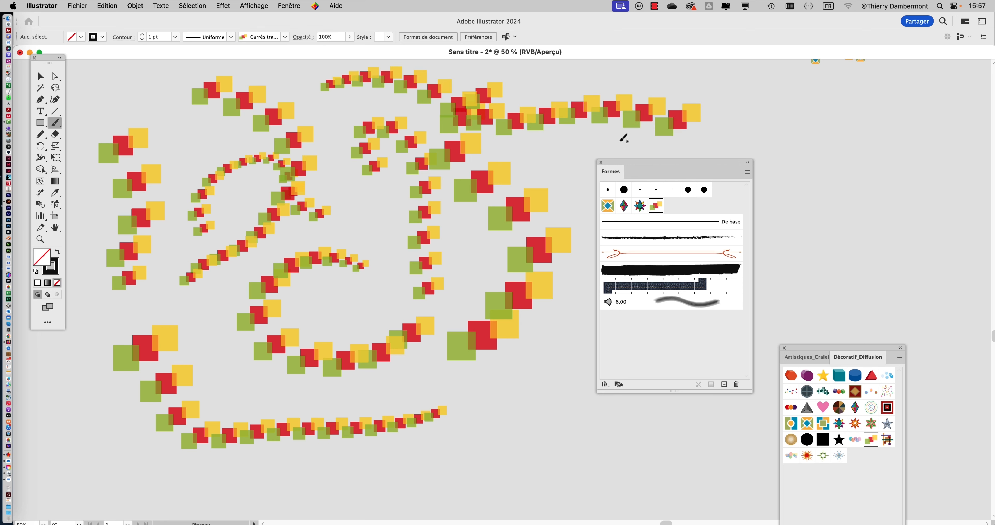
mouse_move(810, 221)
left_mouse_down()
mouse_move(873, 160)
mouse_move(888, 215)
mouse_move(810, 339)
mouse_move(854, 387)
mouse_move(850, 409)
mouse_move(641, 467)
left_mouse_up()
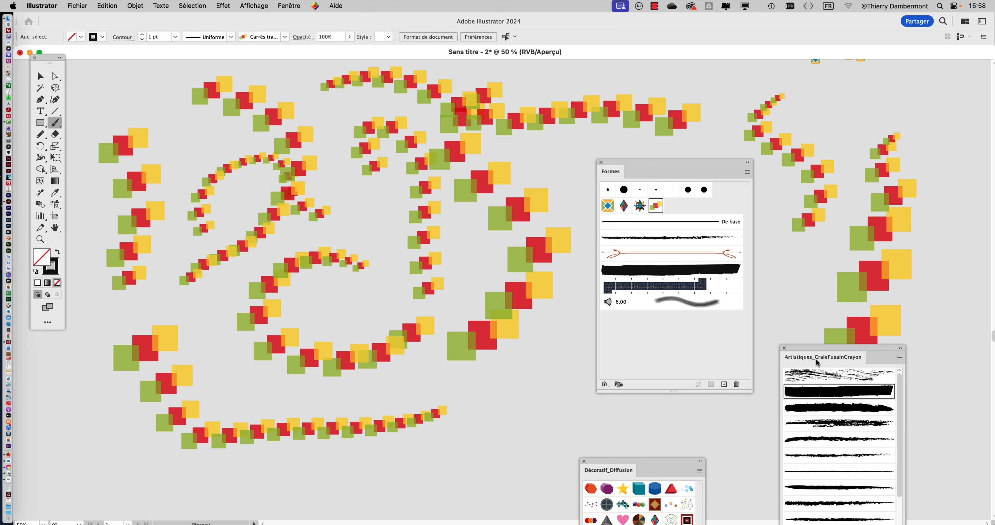
left_click_drag(788, 349, 887, 441)
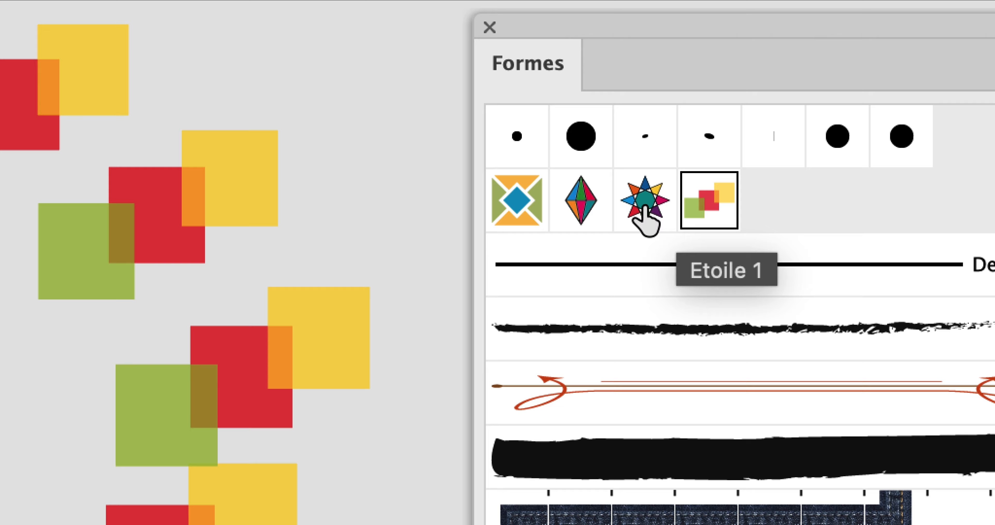
Select the Etoile 1 brush, examine its scatter options and accept them, leaving existing strokes unmodified
left_click(613, 208)
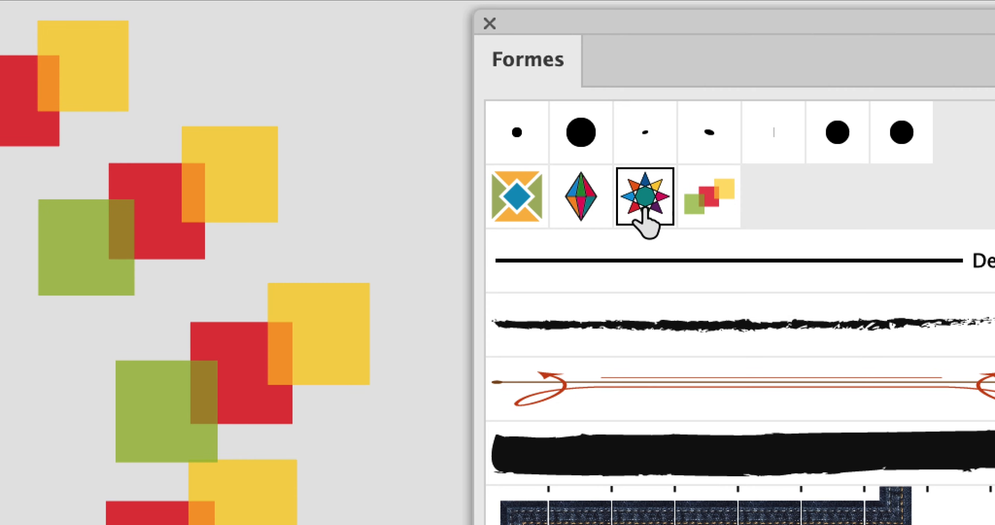
double_click(638, 209)
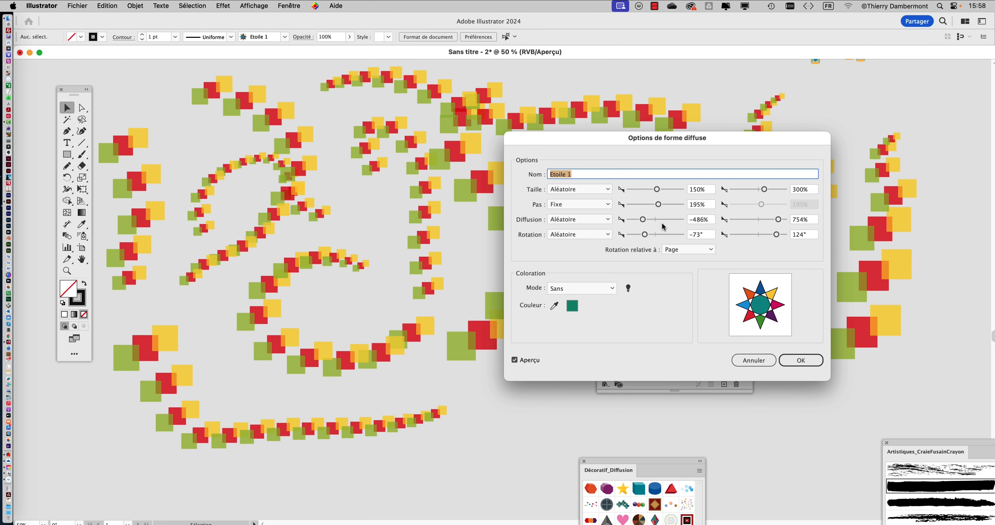
left_click(799, 361)
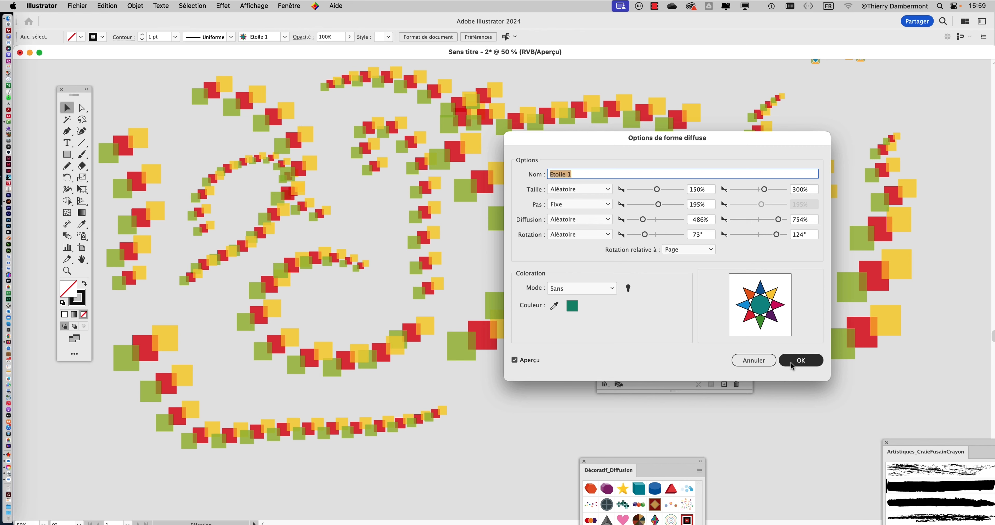
left_click(400, 300)
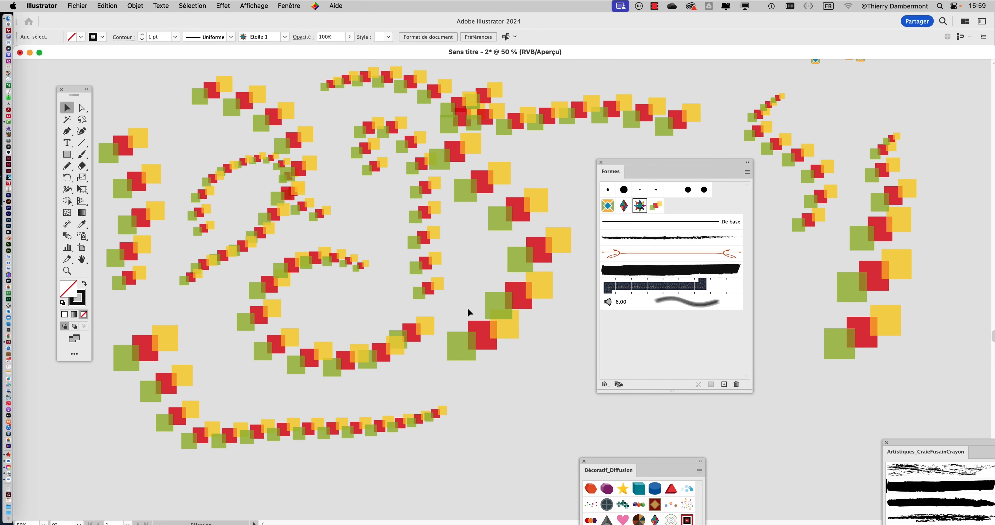
Paint a long diagonal wavy stroke with the Etoile 1 brush in the empty area beside the Carrés transparents strokes
key("super+minus")
key("super+minus")
key("super+minus")
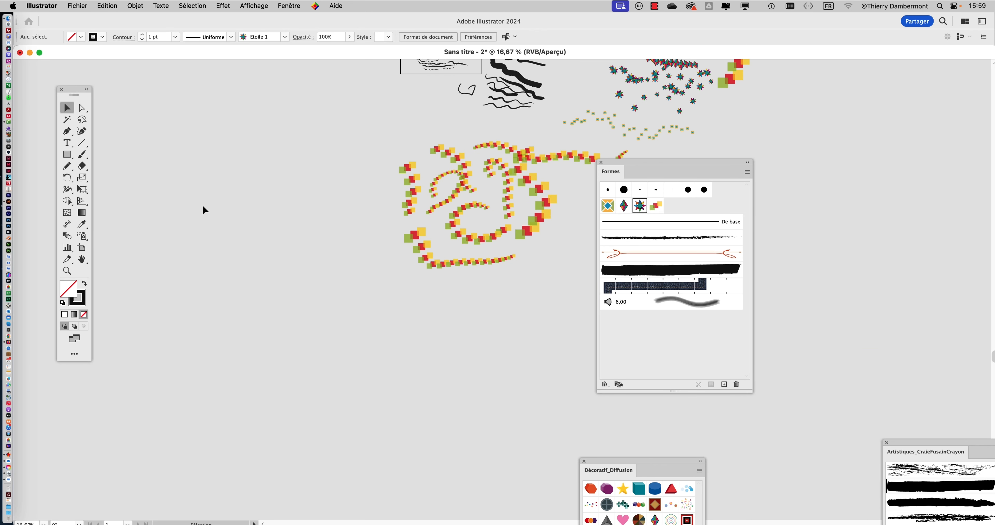
left_click(83, 155)
left_click_drag(243, 221, 390, 370)
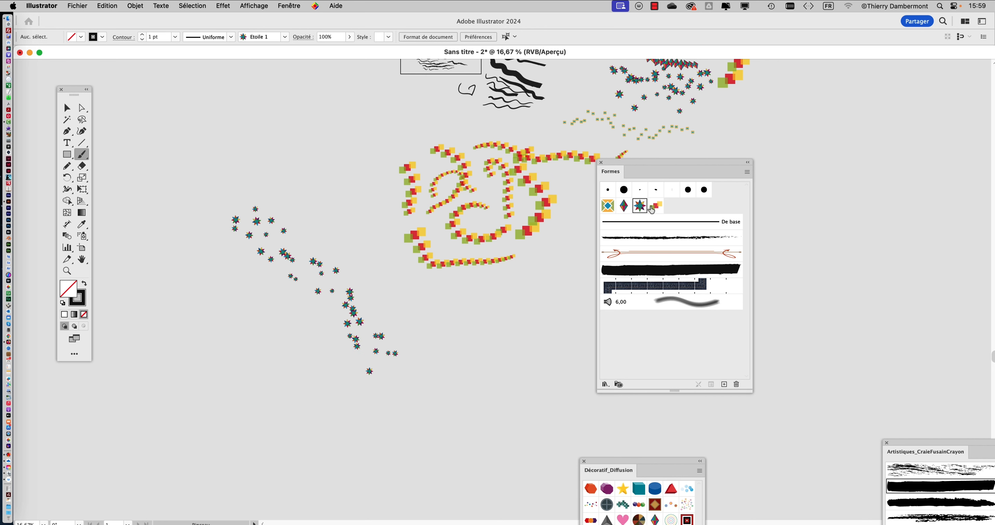
Display the artwork in outline view to examine the path underlying the new star stroke
scroll(279, 293, "up", 1)
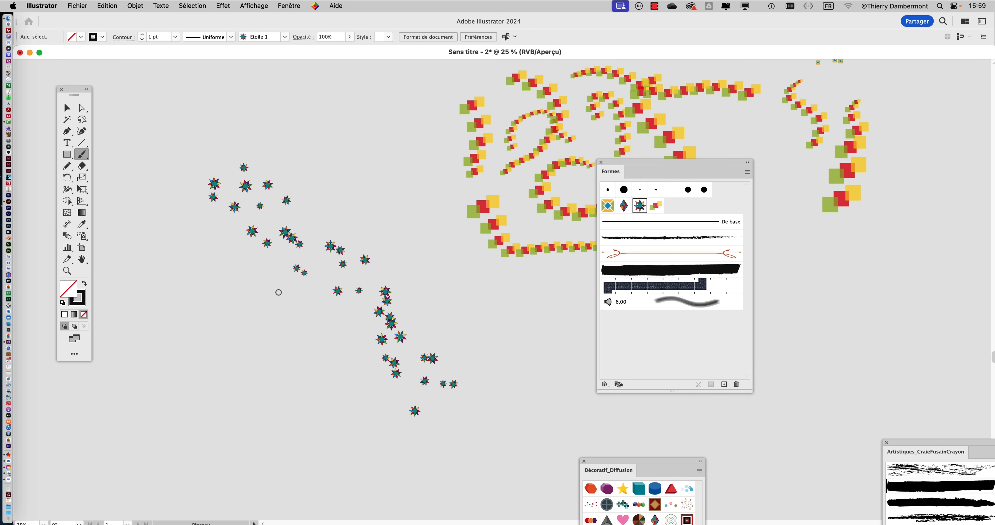
scroll(279, 293, "up", 1)
key("ctrl+y")
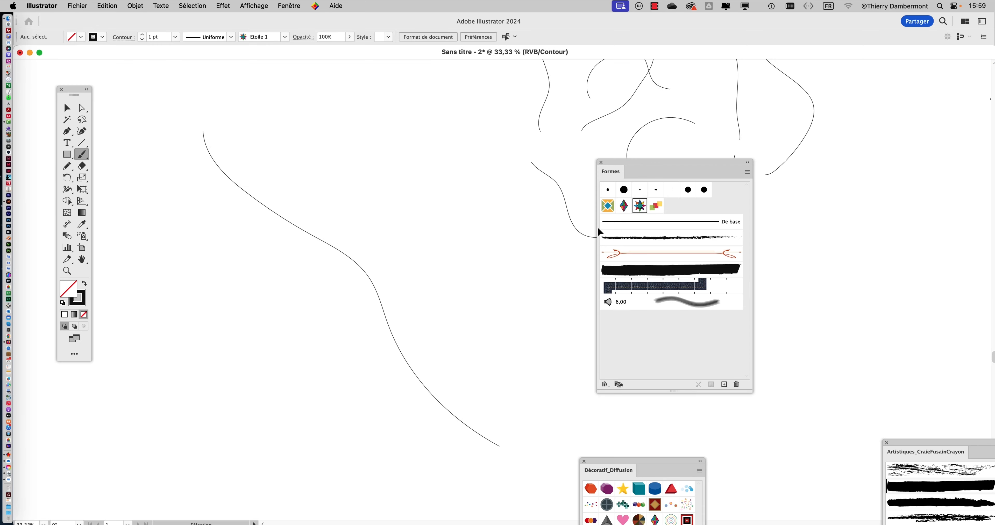
Compare the Etoile 1 star stroke between outline and preview display, and finish in preview
key("ctrl+y")
key("ctrl+y")
key("ctrl+y")
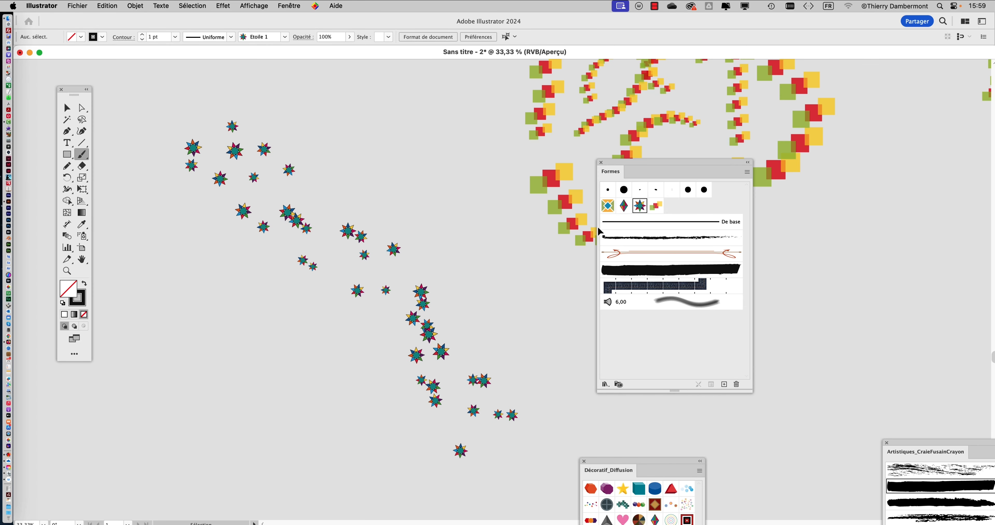
key("ctrl+y")
key("ctrl+y")
key("ctrl+y")
key("ctrl+y")
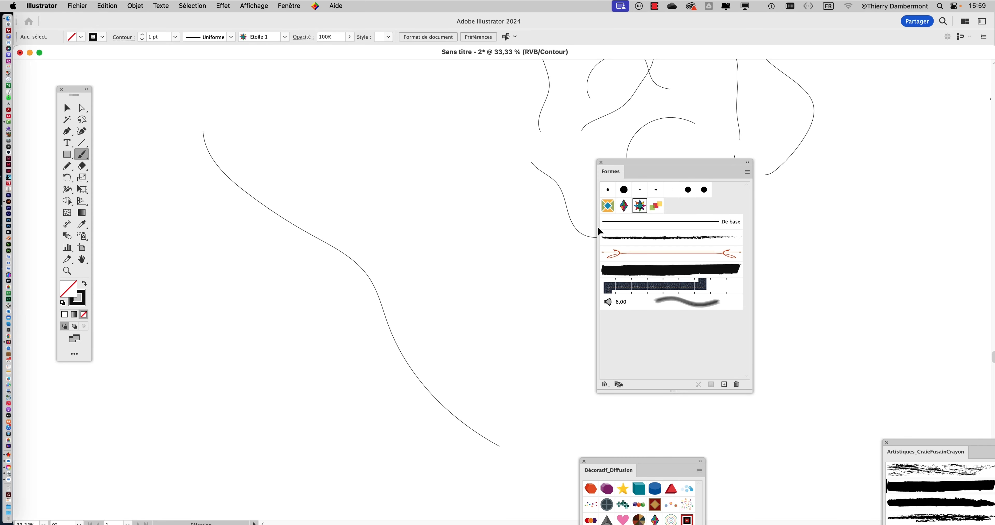
key("ctrl+y")
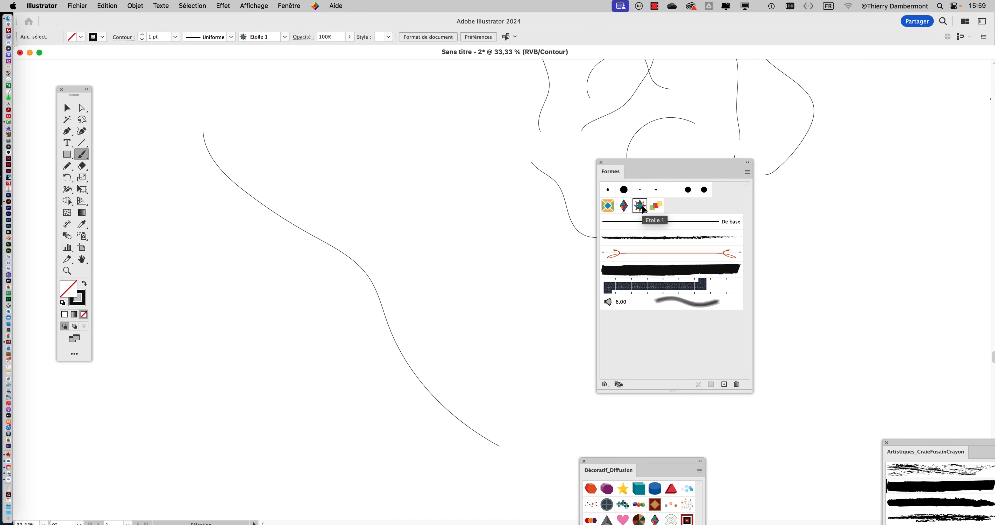
key("ctrl+y")
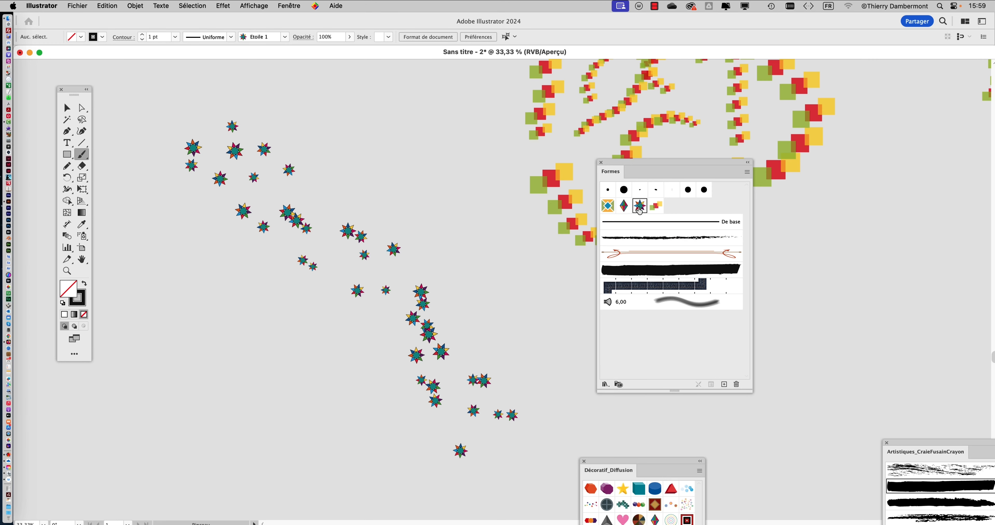
Set the Etoile 1 brush's random scatter range to -136% and 169%, leaving the existing strokes unmodified
double_click(639, 207)
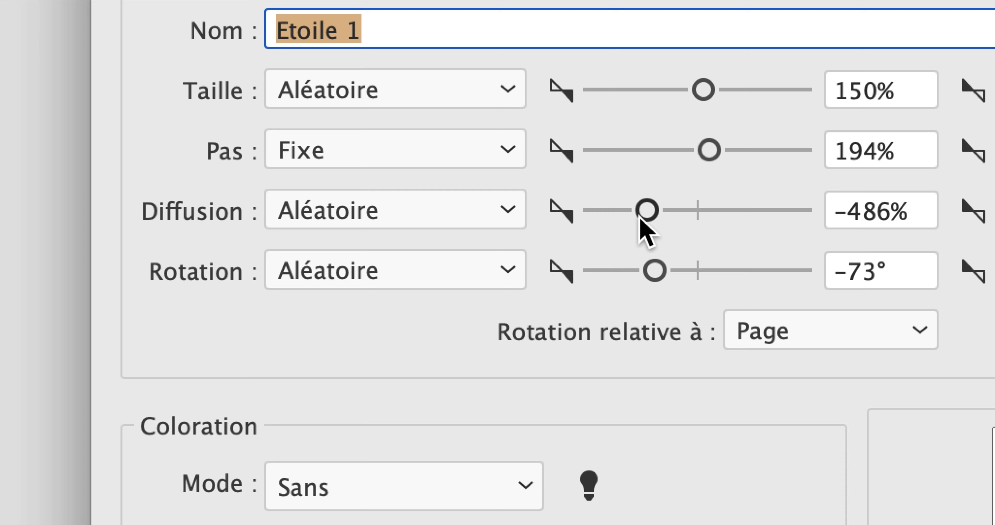
left_click_drag(643, 220, 688, 232)
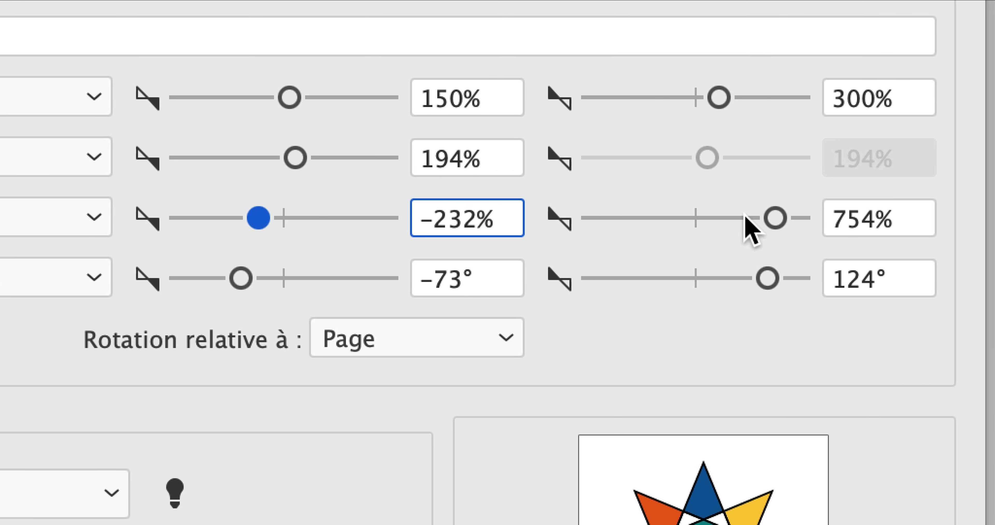
left_click_drag(774, 219, 720, 217)
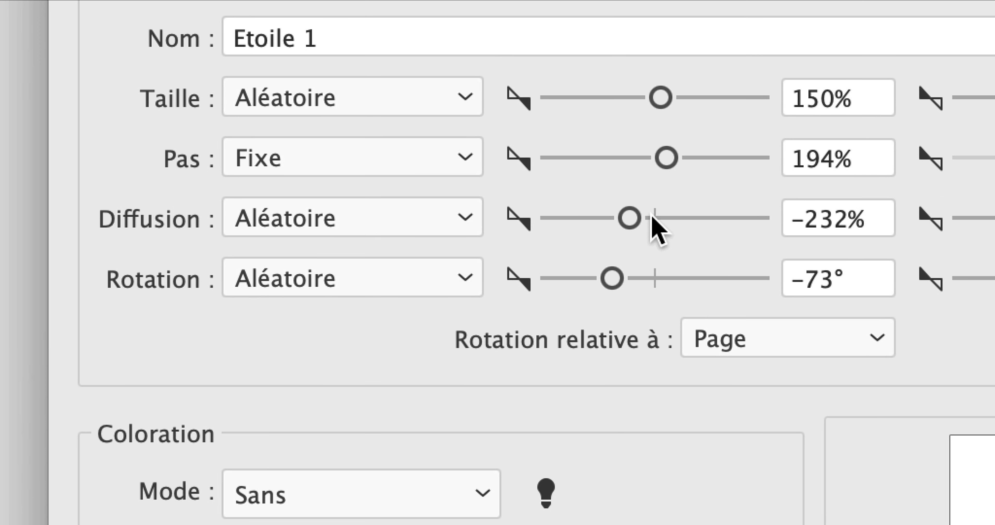
left_click_drag(630, 219, 641, 218)
left_click_drag(736, 215, 736, 217)
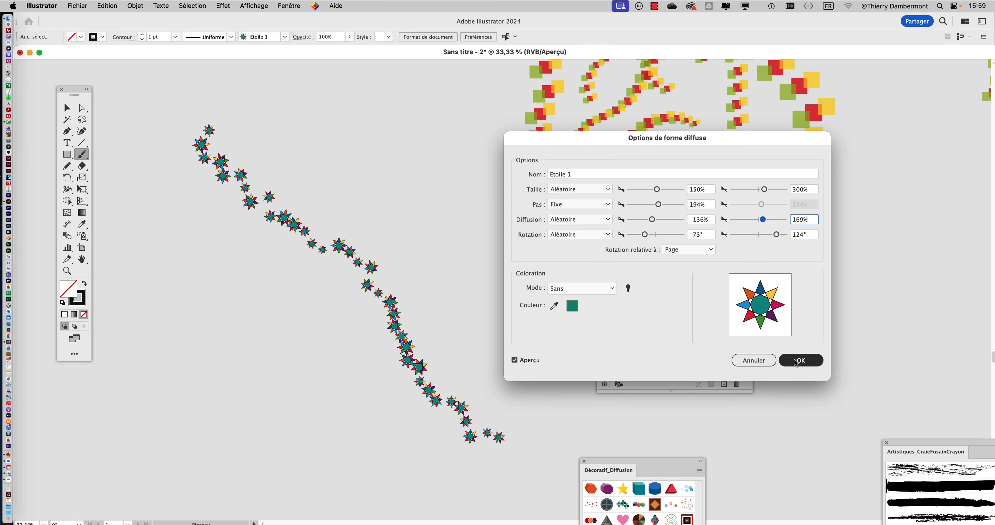
left_click(796, 361)
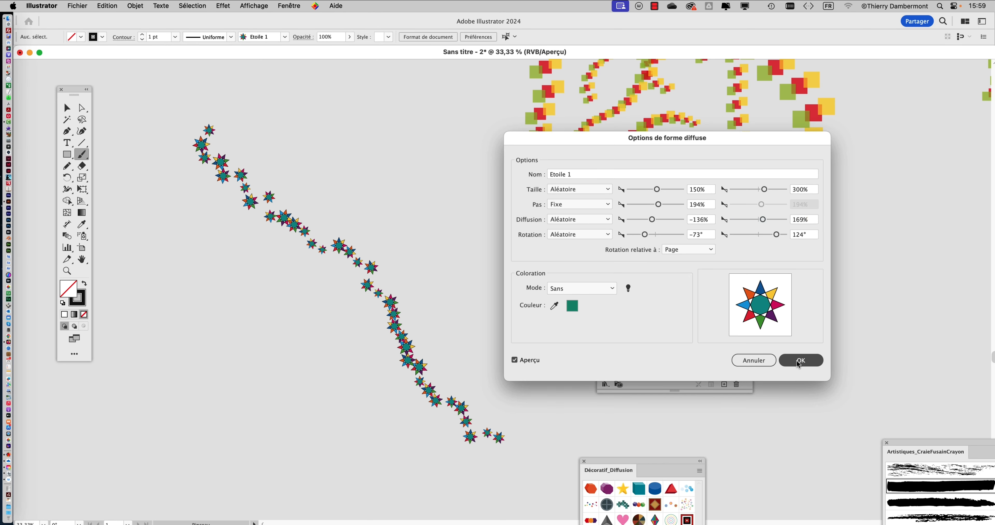
left_click(390, 299)
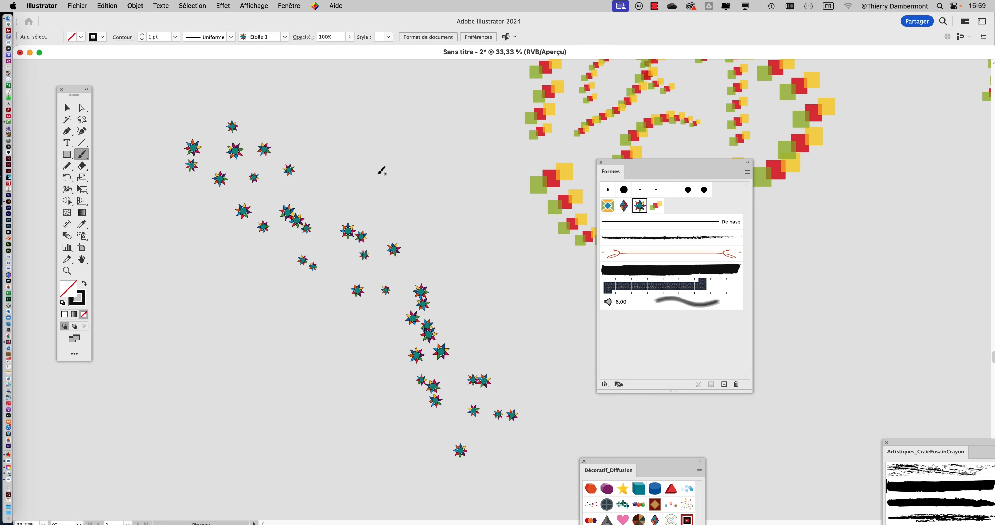
Paint a long diagonal Etoile 1 stroke above the first star stroke and a shorter Carré avec diamant stroke below it
left_click_drag(523, 306, 522, 309)
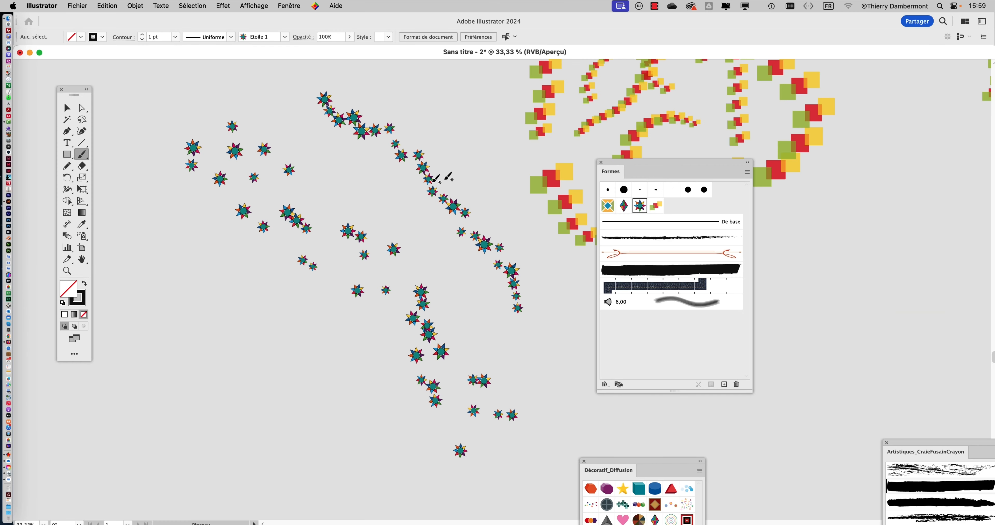
left_click(607, 208)
left_click_drag(225, 301, 332, 400)
Paint a rising wavy stroke with the Prisme brush above the star strokes
left_click(620, 209)
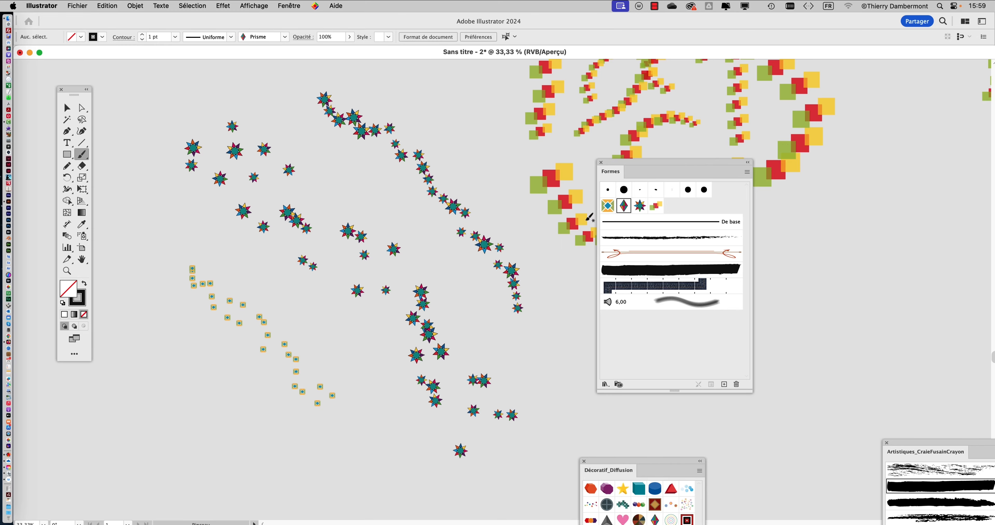
scroll(462, 262, "up", 3)
scroll(462, 262, "right", 6)
left_click_drag(125, 137, 317, 83)
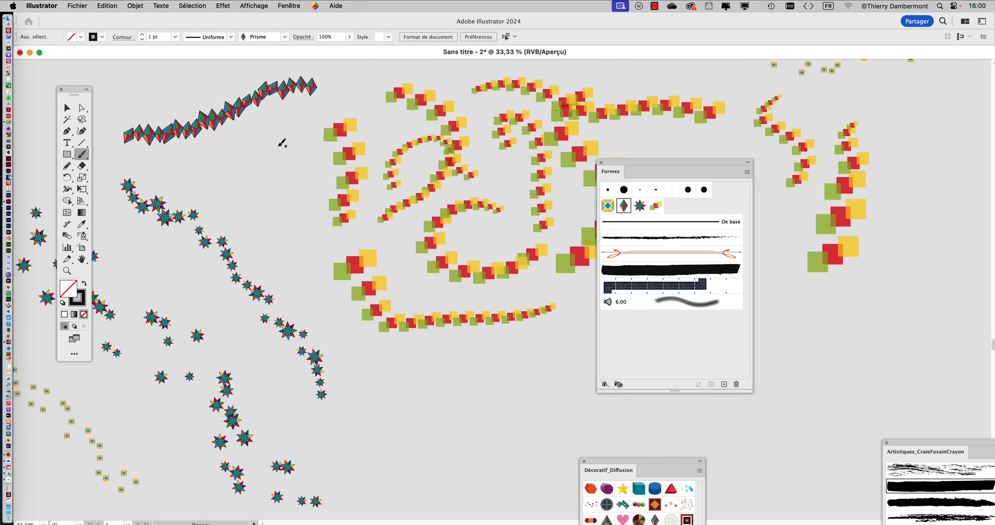
Paint a second rising Prisme stroke above the first and examine the brush's scatter options without changing them
scroll(301, 223, "up", 3)
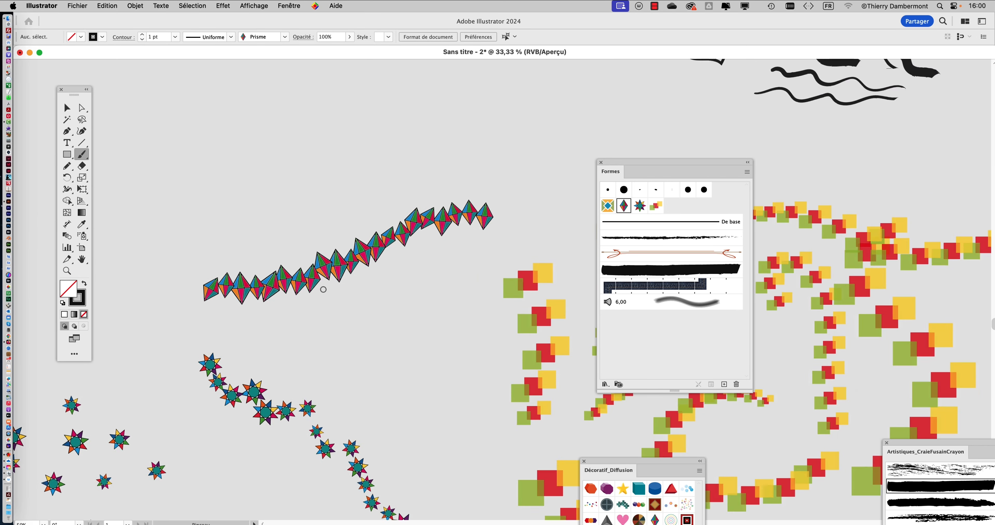
scroll(324, 289, "up", 1)
left_click_drag(620, 161, 683, 159)
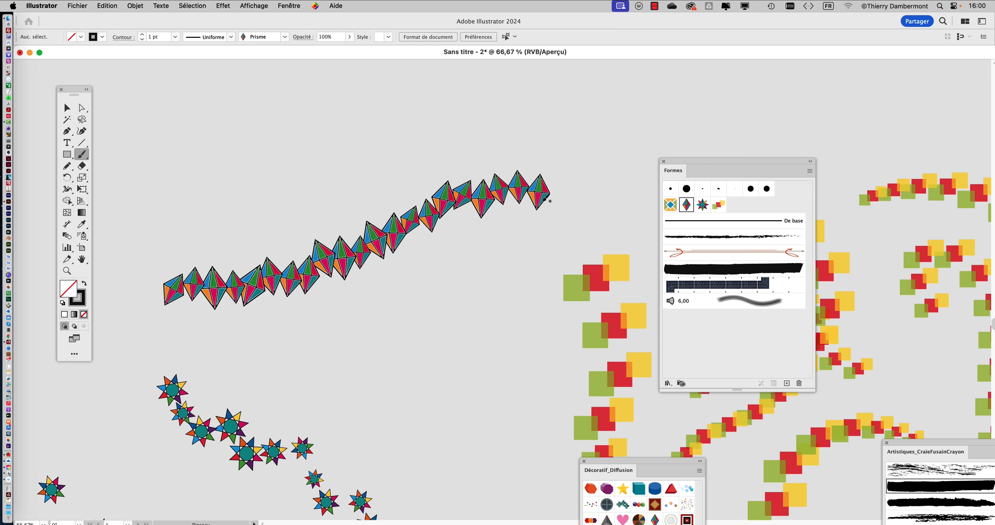
left_click_drag(409, 276, 486, 256)
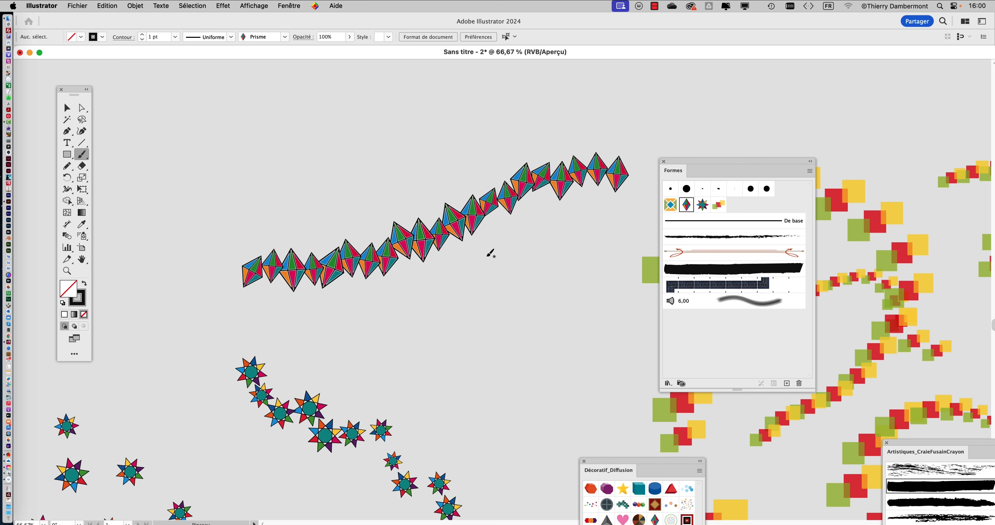
left_click_drag(350, 171, 545, 127)
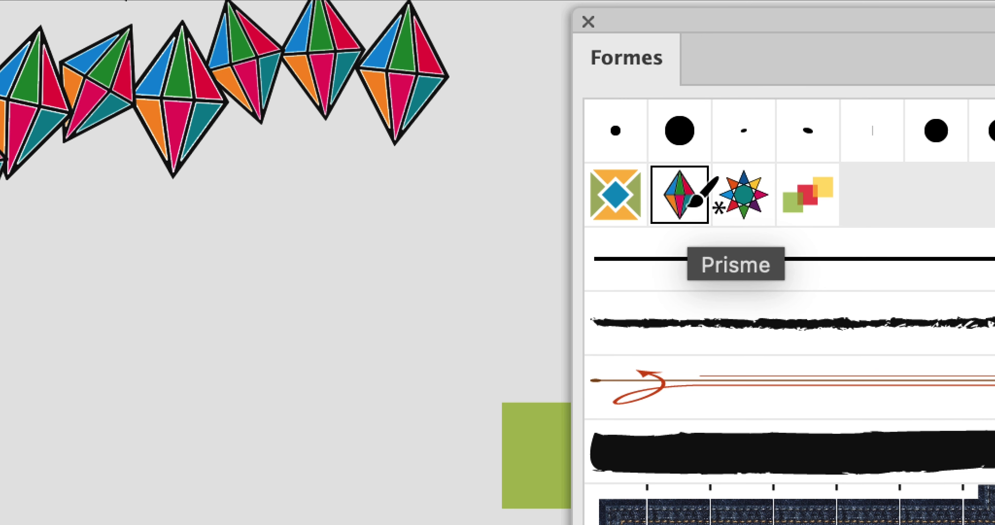
double_click(696, 198)
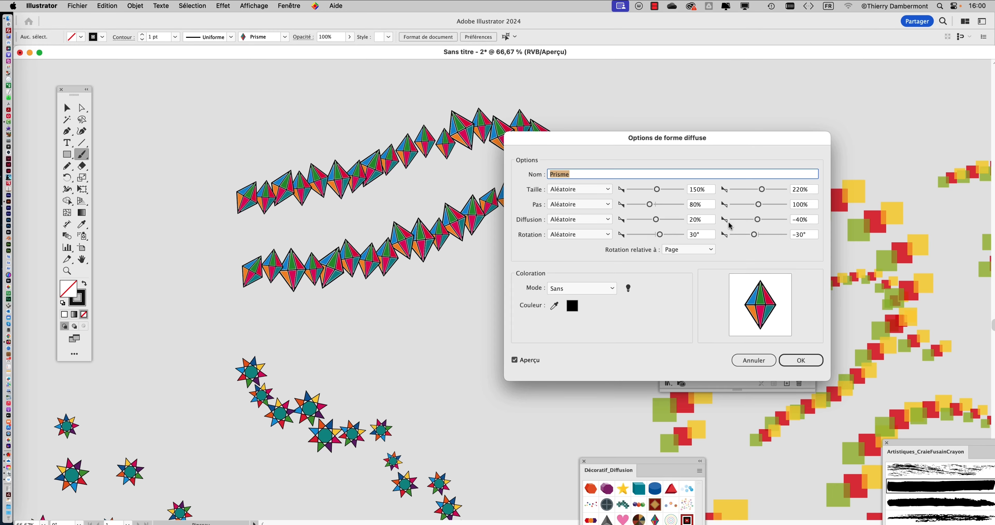
left_click(764, 357)
Paint a short Etoile 1 stroke below the two Prisme strokes and a rising Carré avec diamant stroke above them
left_click(702, 206)
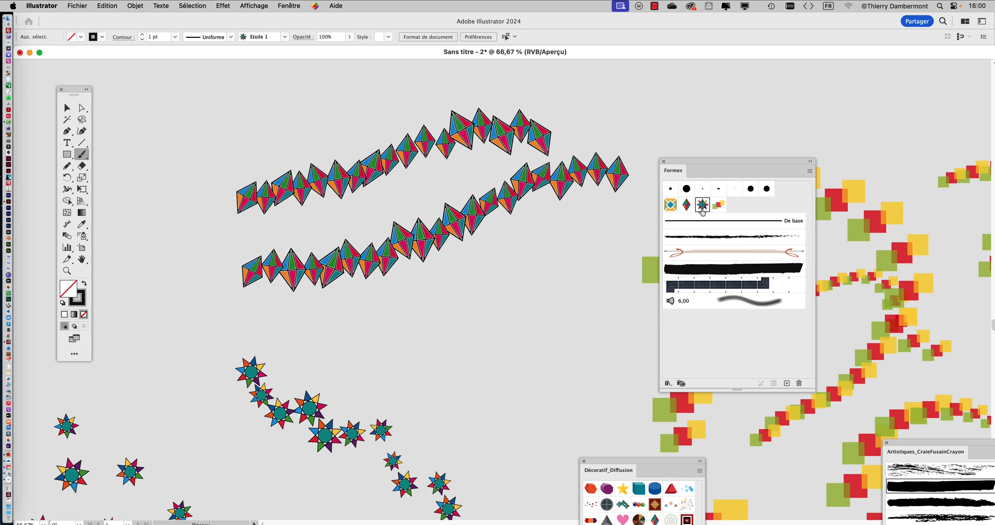
scroll(428, 309, "down", 1)
left_click_drag(564, 355, 564, 355)
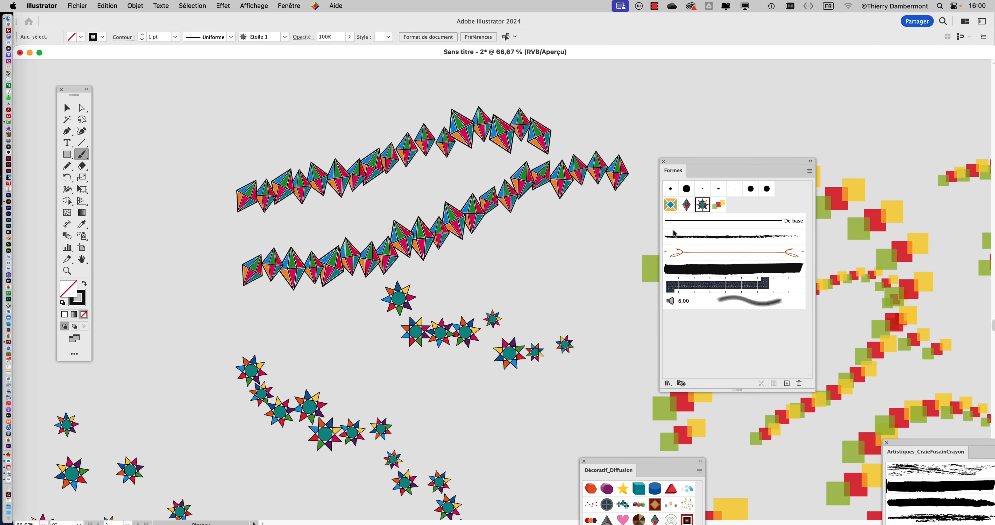
left_click(670, 205)
left_click_drag(387, 83, 369, 67)
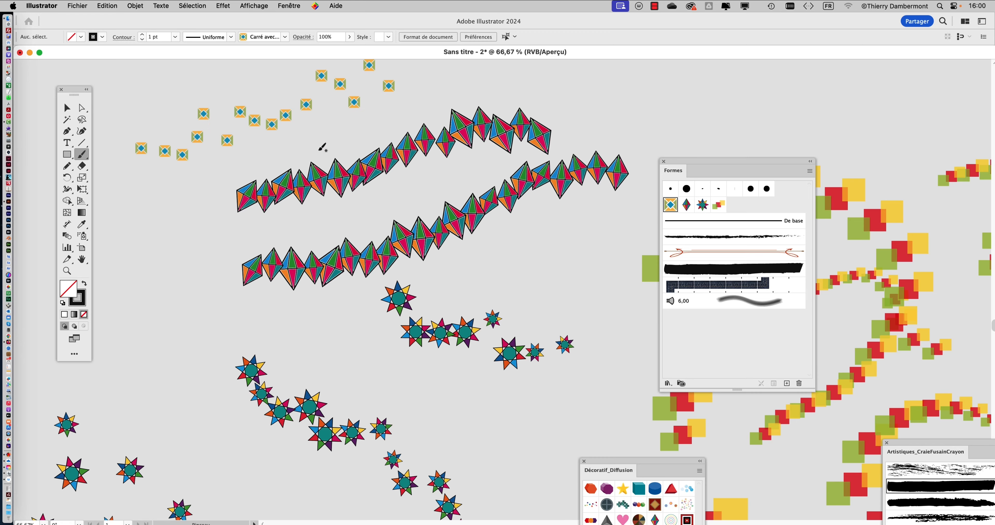
Examine the Carré avec diamant brush's scatter options and leave them unchanged
scroll(371, 243, "up", 3)
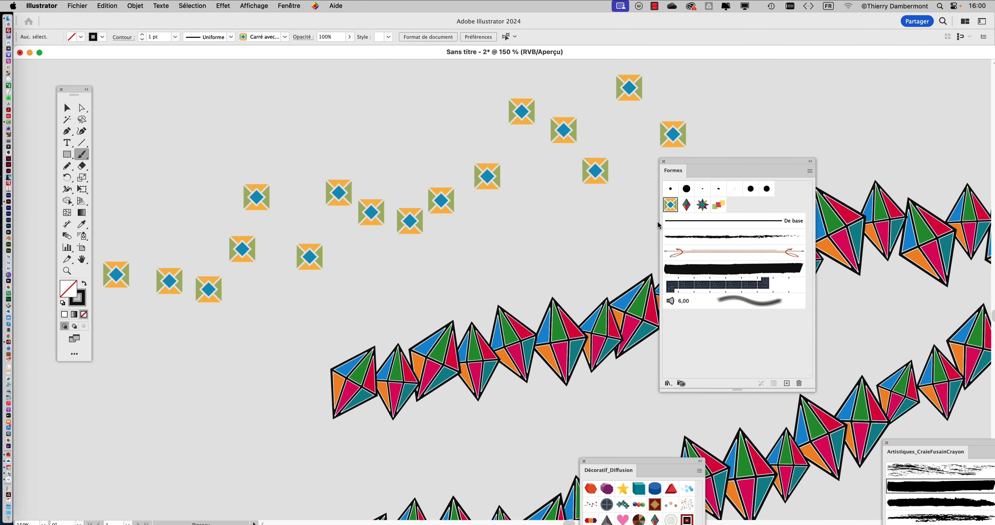
double_click(671, 205)
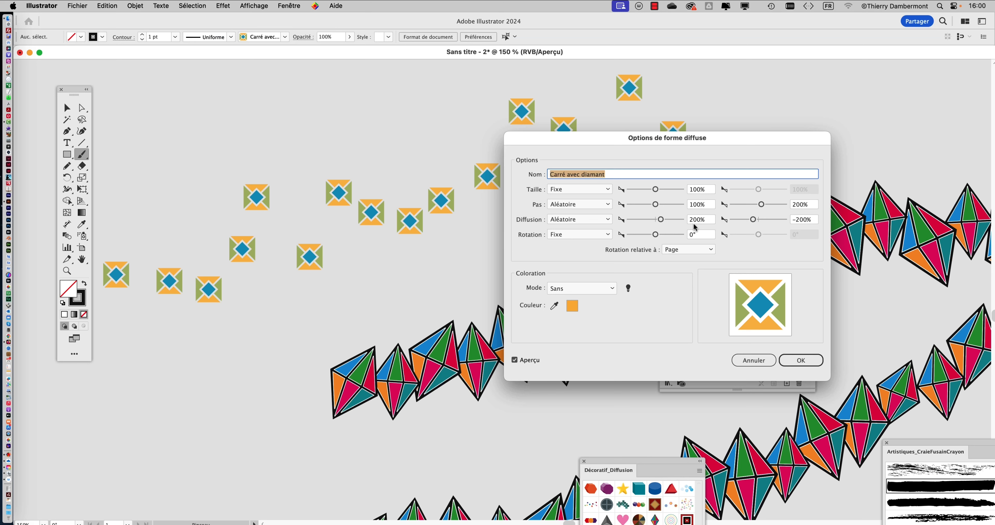
left_click(754, 360)
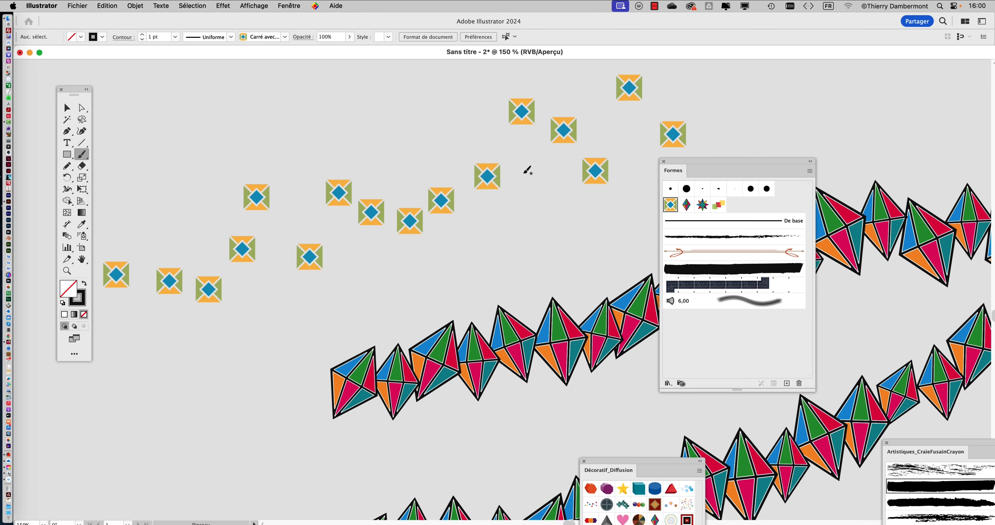
Paint a short Prisme stroke just beyond the upper end of the Carré avec diamant stroke
left_click(686, 205)
mouse_move(695, 90)
left_mouse_down()
mouse_move(915, 99)
mouse_move(922, 119)
left_mouse_up()
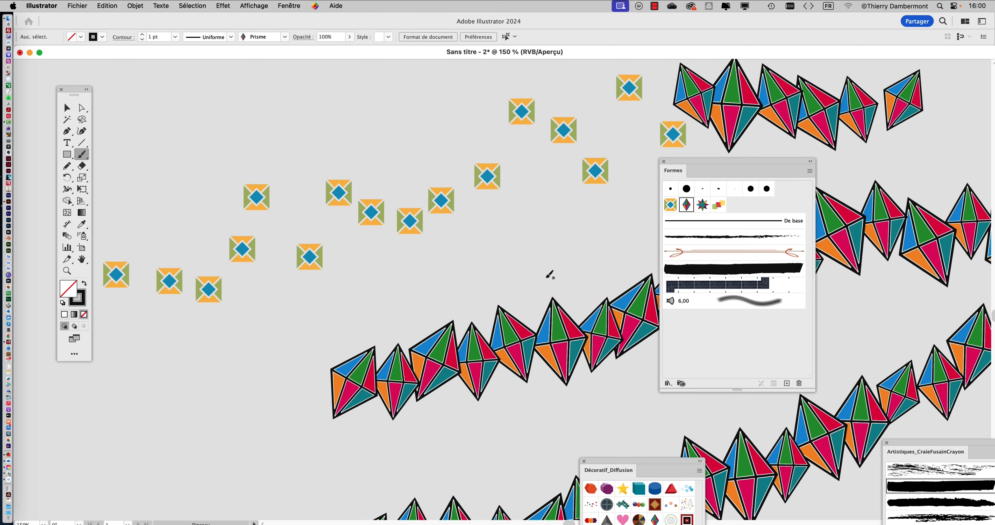
left_click_drag(492, 236, 49, 365)
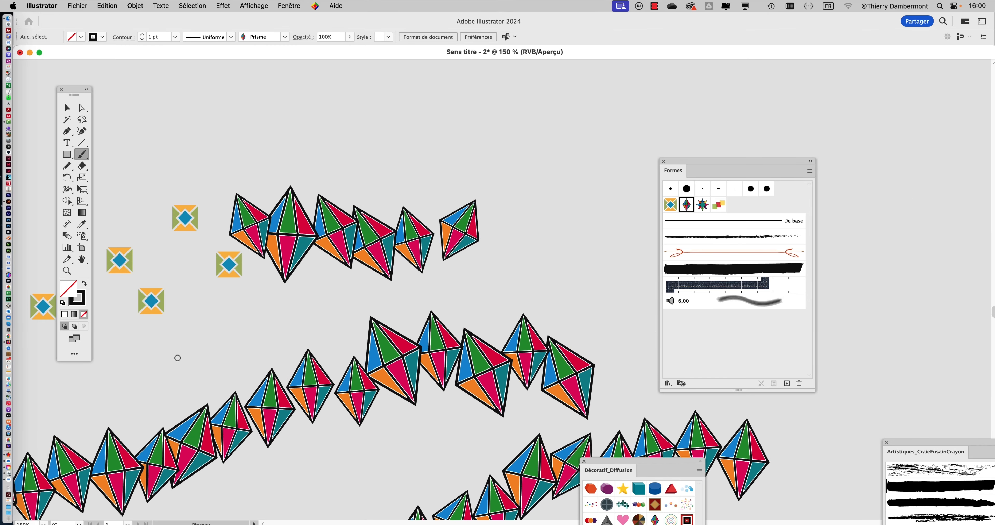
Set the Prisme brush's random scatter range to 200% and -200%, leaving the existing strokes unmodified
double_click(686, 206)
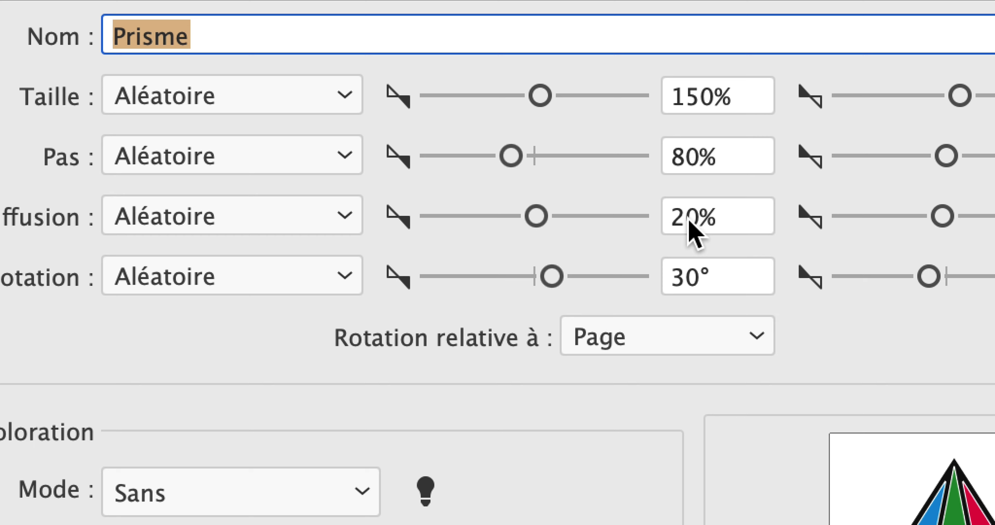
left_click(695, 221)
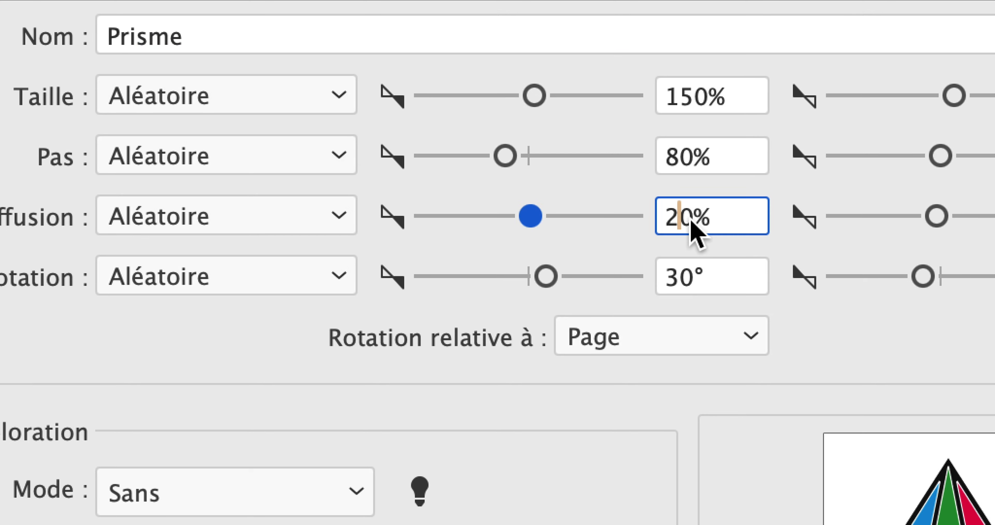
type("0")
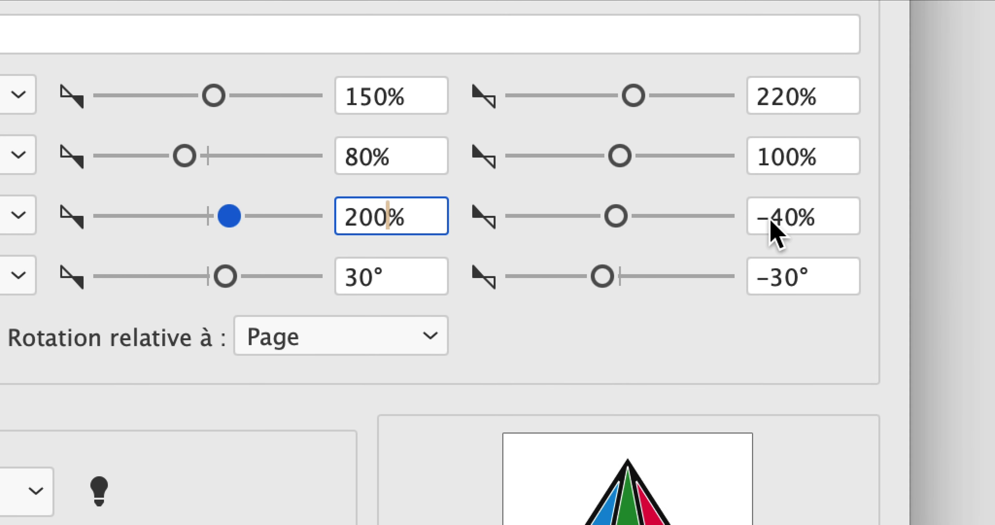
left_click_drag(770, 220, 786, 220)
type("200")
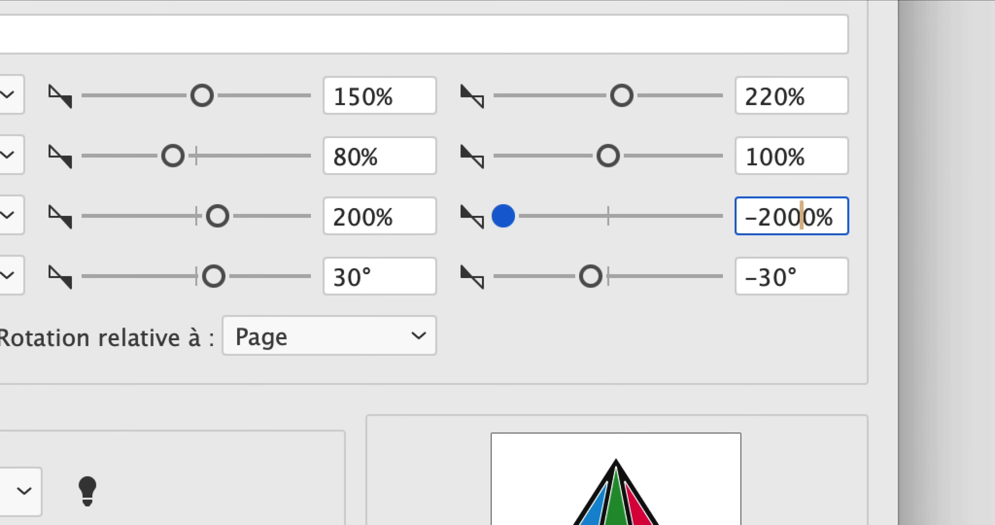
key("BackSpace")
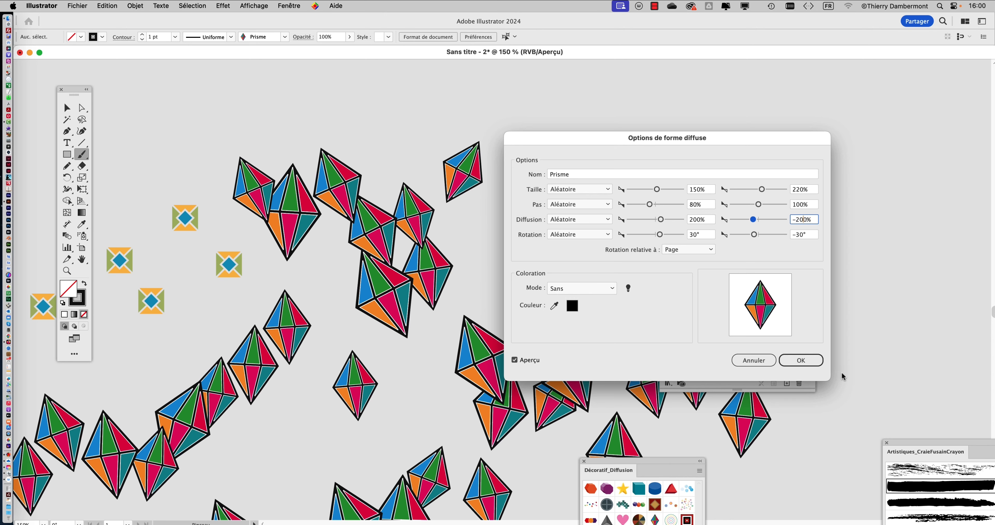
left_click(801, 361)
left_click(412, 299)
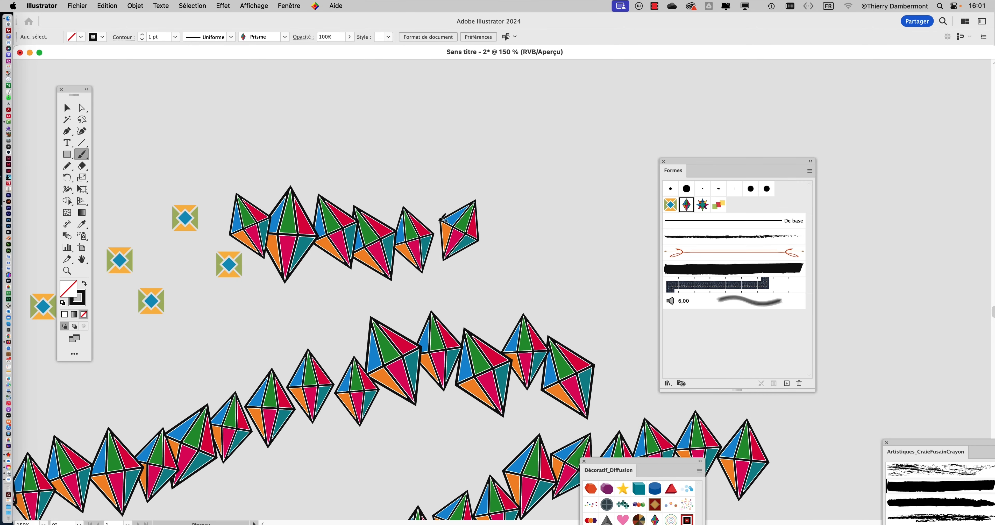
Paint a Prisme stroke above the earlier short one and a long, gently descending wavy one leading away from it
left_click_drag(747, 114, 751, 112)
scroll(525, 205, "down", 5)
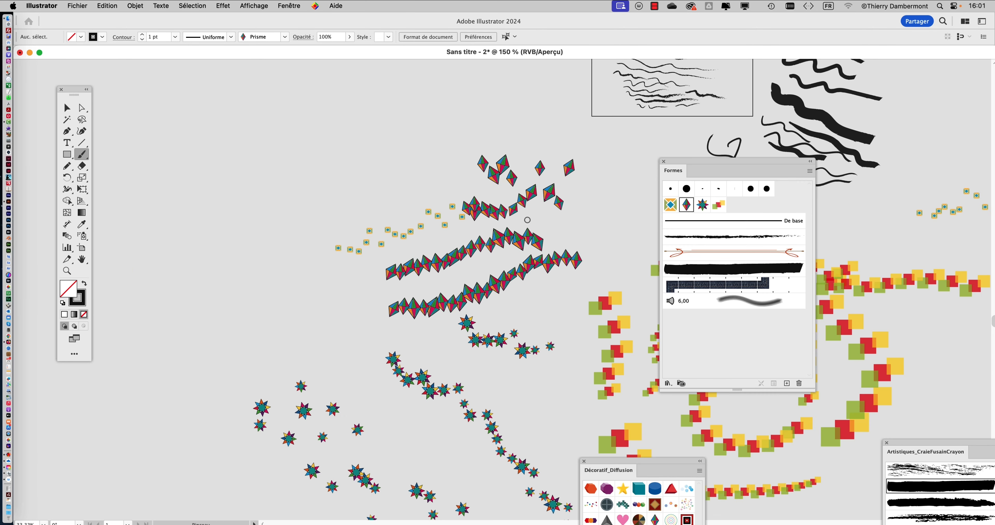
left_click_drag(516, 137, 266, 158)
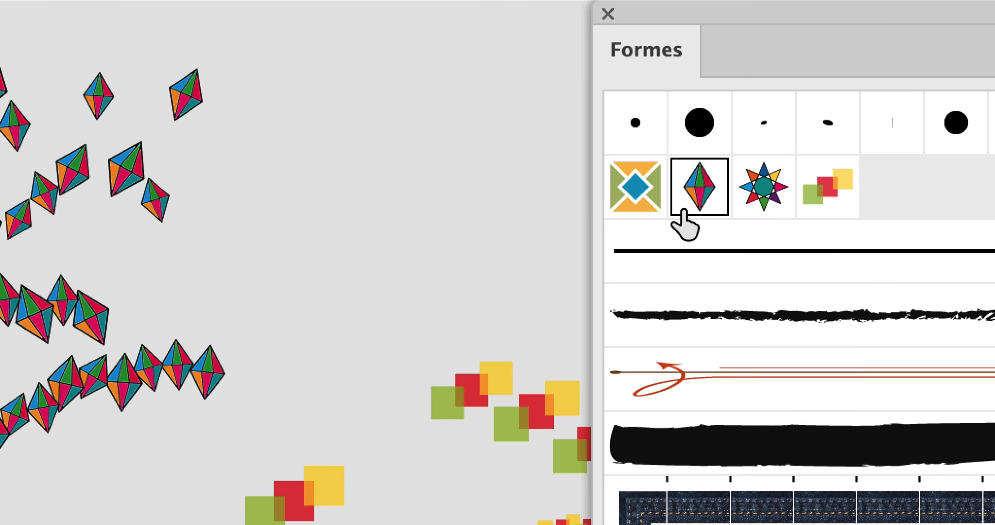
Examine the Prisme brush's scatter options without changing them, and switch from the Paintbrush to the Selection tool
double_click(686, 220)
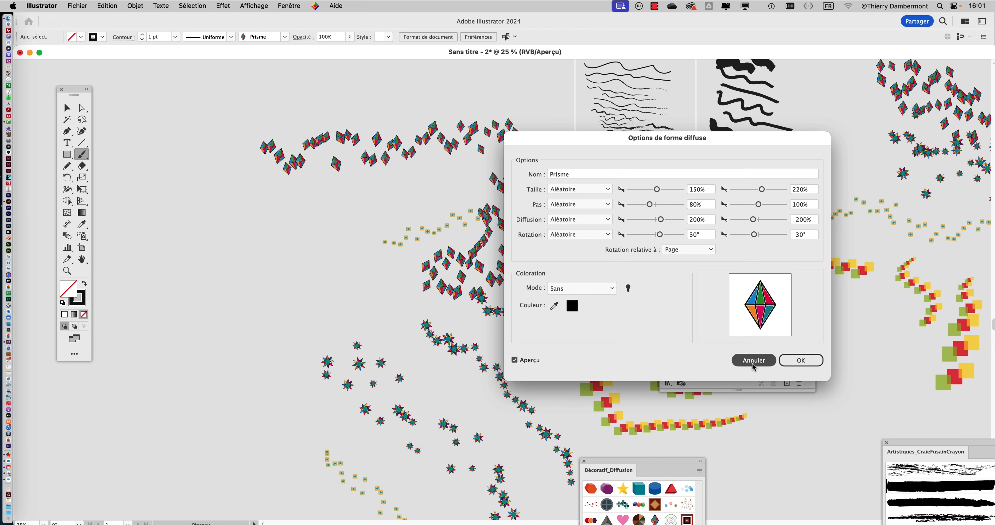
left_click(754, 365)
left_click(67, 108)
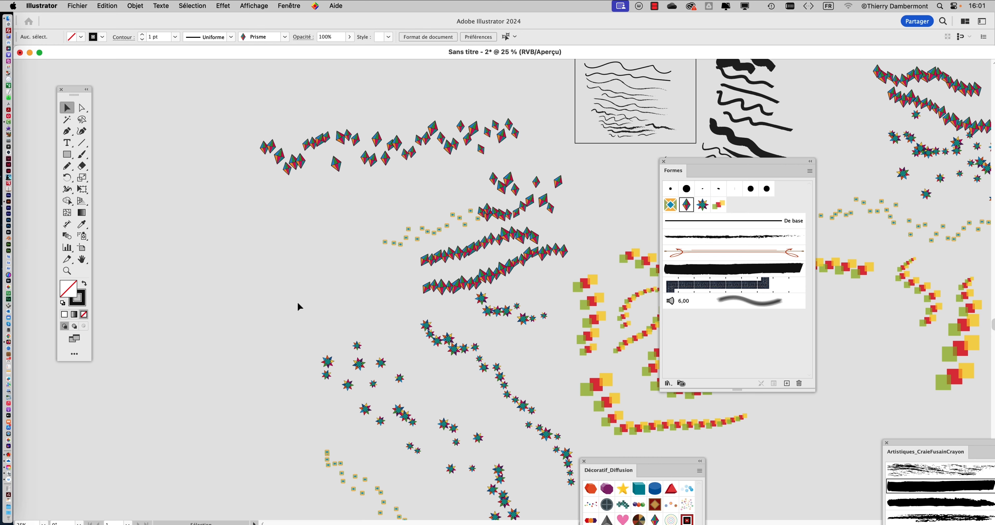
Save the document as "tests de brushes à la tablette.ai" in Adobe Illustrator format, version Illustrator 2020, with PDF compatibility and compression
scroll(297, 301, "down", 1)
scroll(340, 296, "right", 2)
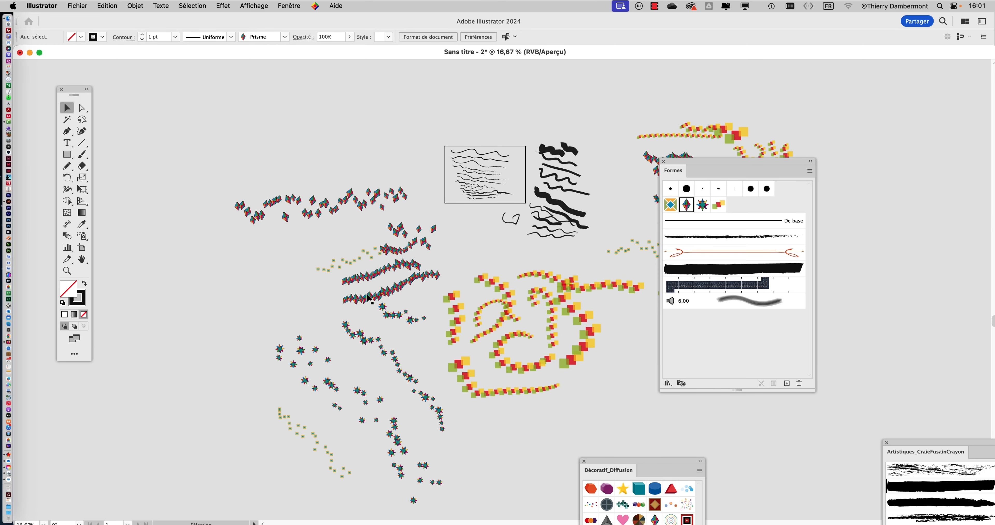
left_click(76, 5)
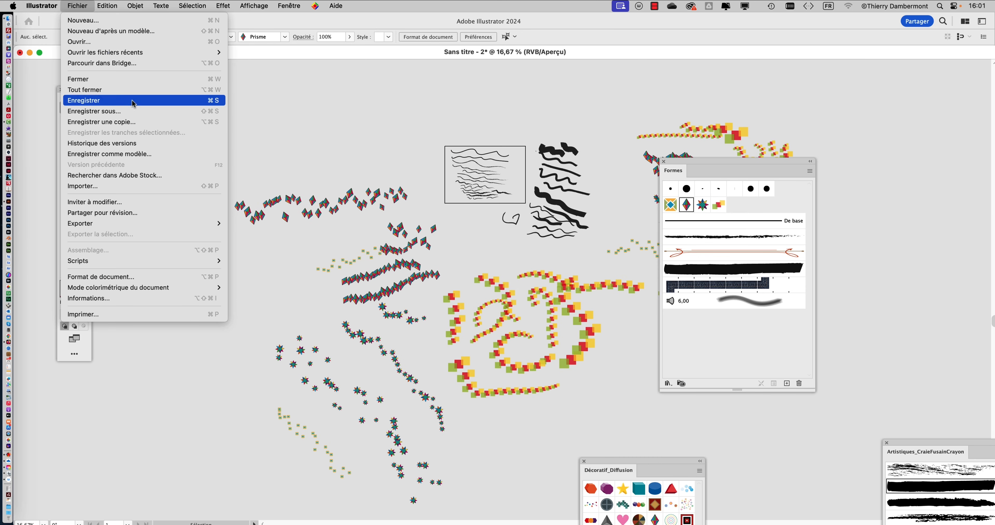
left_click(653, 97)
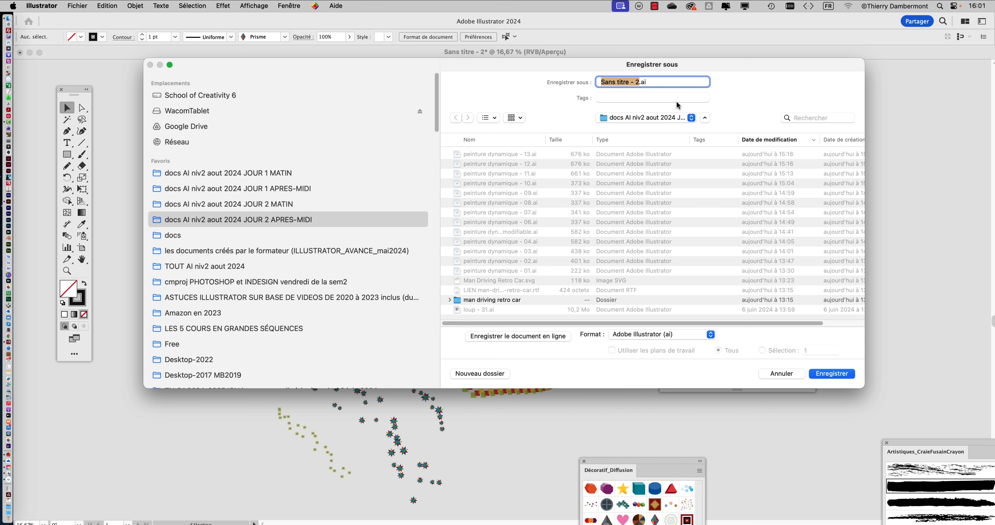
type("tests de brushes à la tablette")
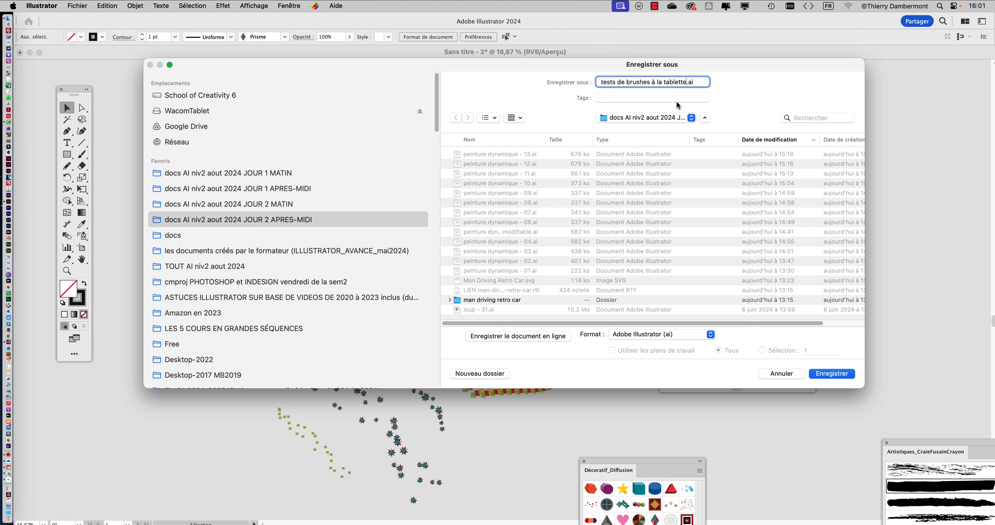
left_click(830, 374)
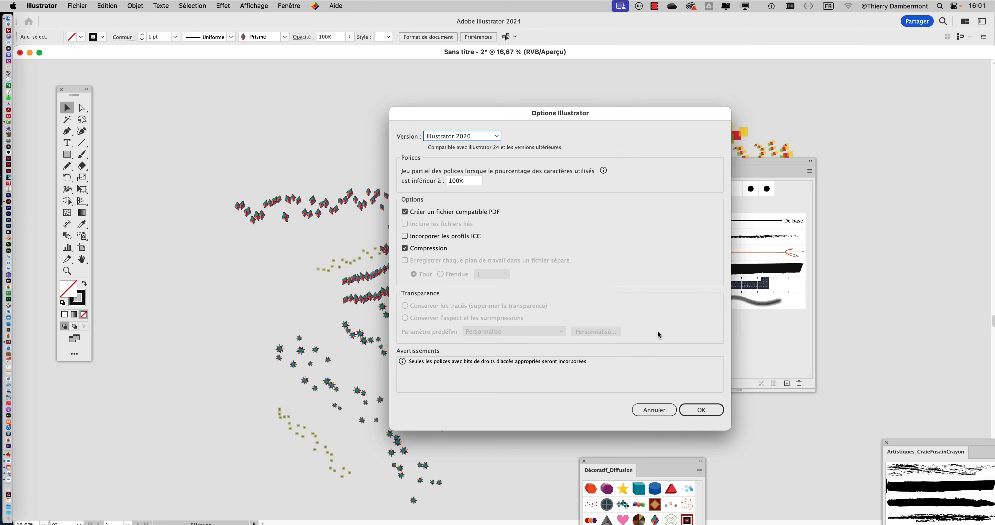
left_click(701, 409)
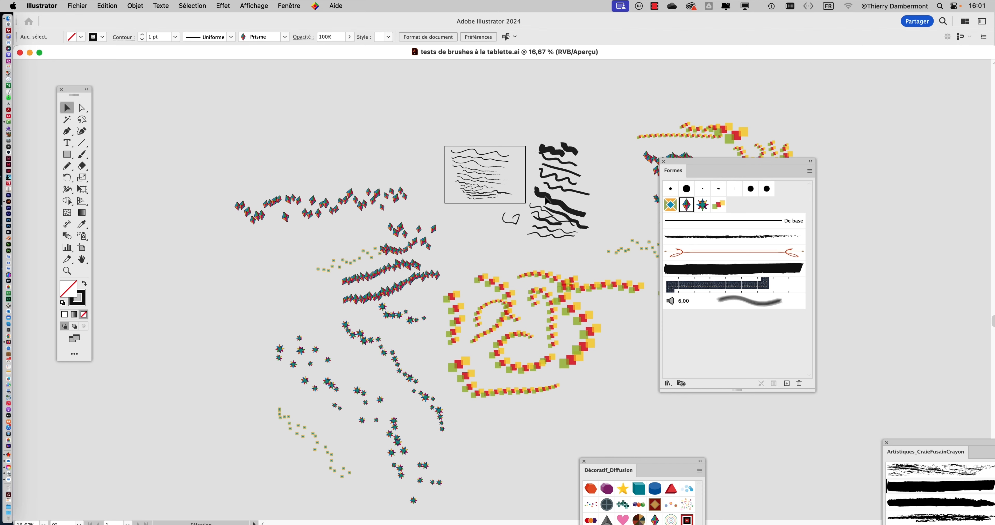
Move the Formes brush panel clear of the artwork so that the painted strokes beneath it are uncovered
left_click_drag(735, 166, 896, 102)
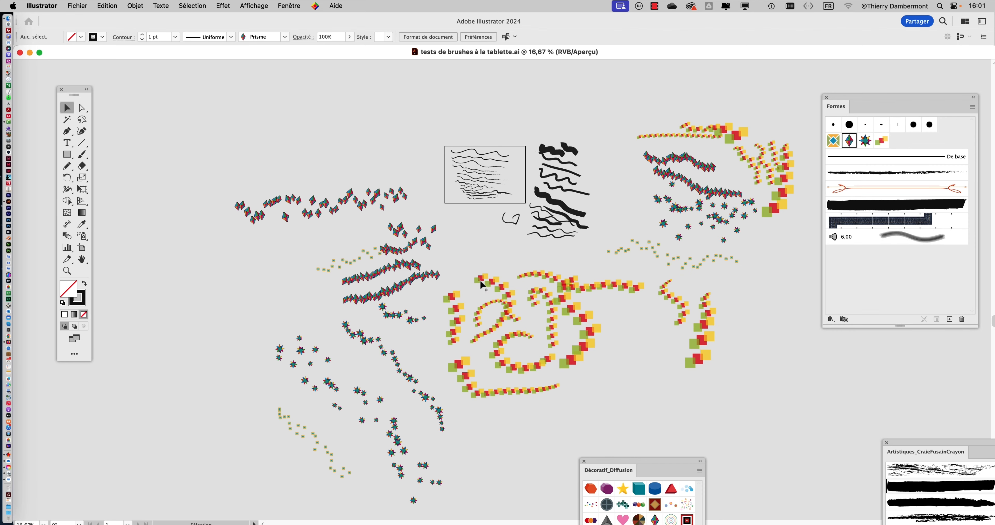